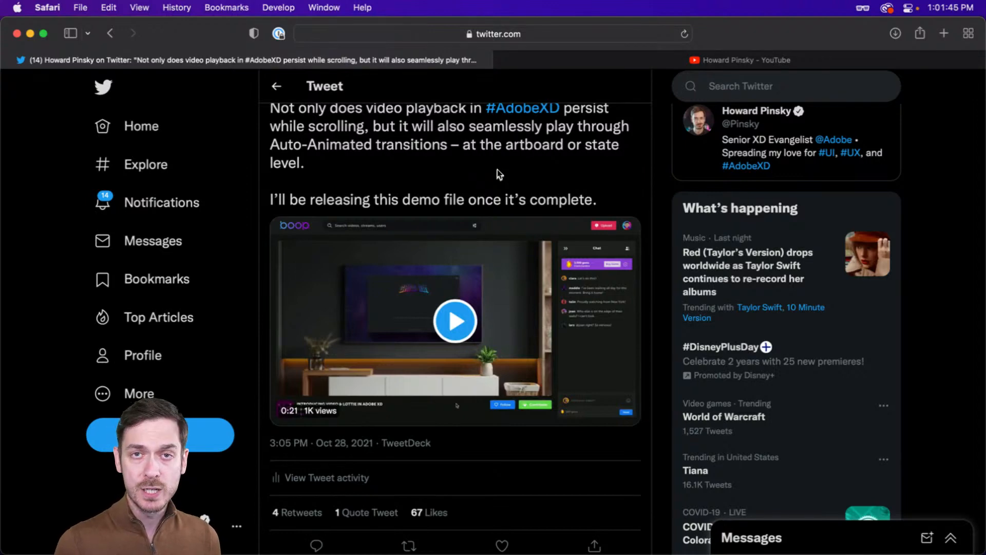
- Play the Adobe XD demo video in the tweet and pause it partway through
{"action": "left_click", "coordinate": [451, 335]}
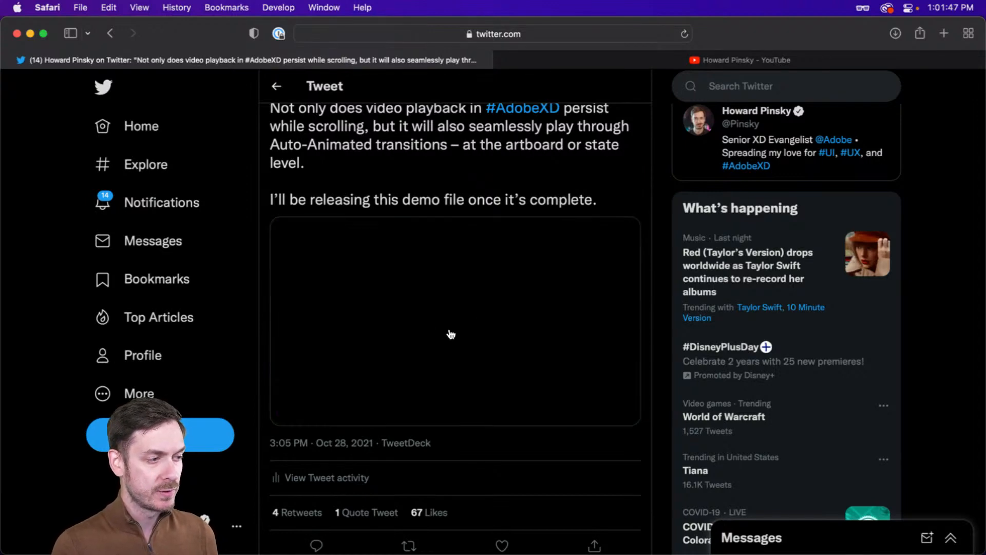
{"action": "scroll", "coordinate": [451, 334], "scroll_direction": "down", "scroll_amount": 2}
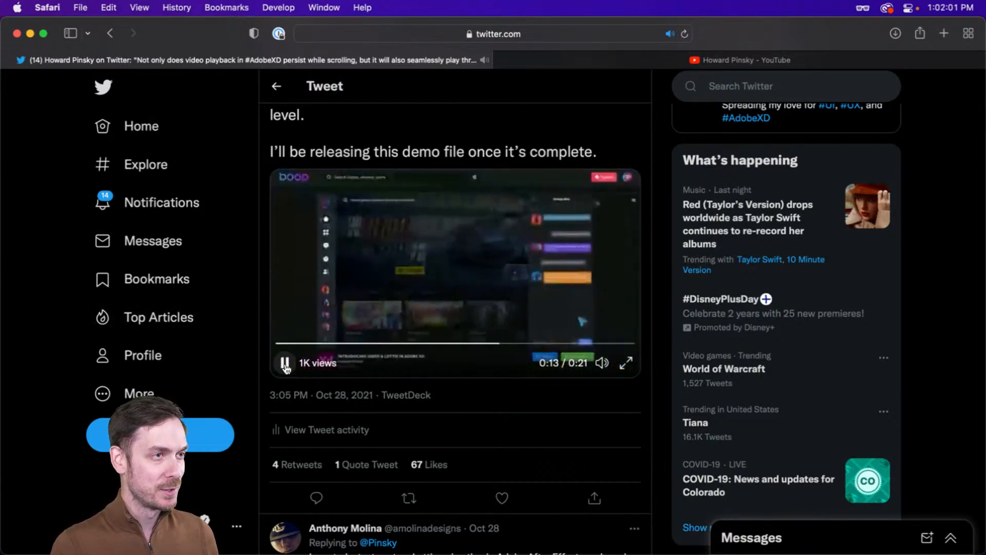
{"action": "left_click", "coordinate": [286, 365]}
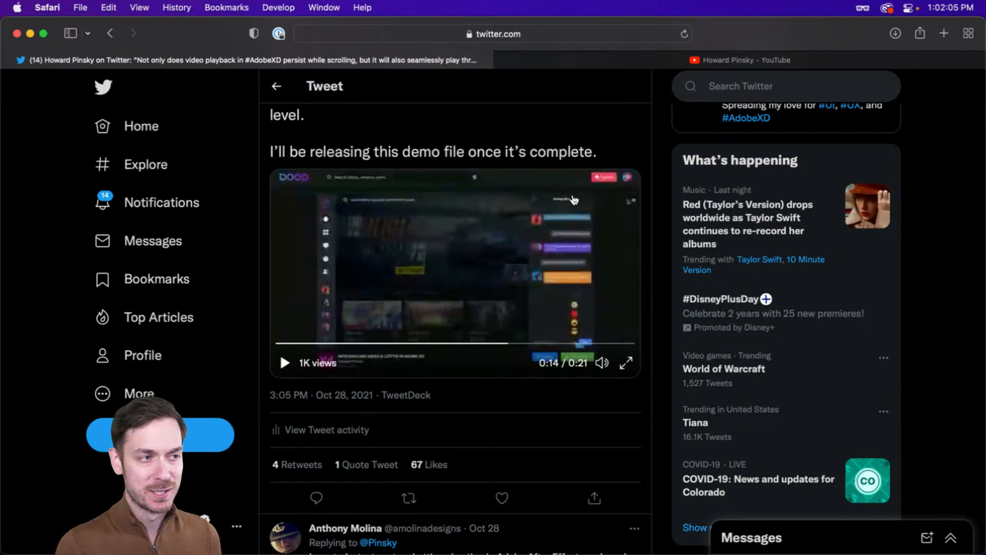
- Look through the recent Adobe XD video uploads on the YouTube channel and return to the tweet
{"action": "left_click", "coordinate": [609, 62]}
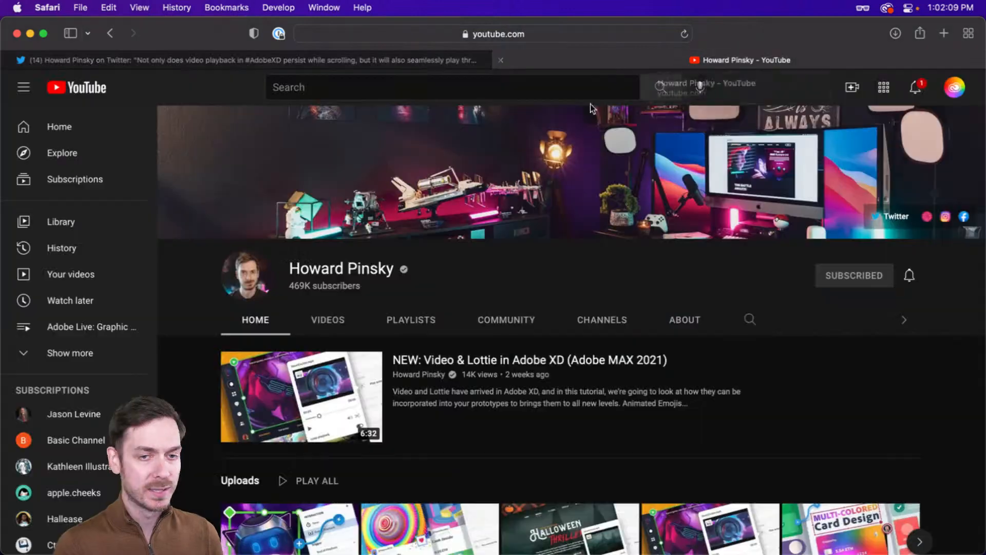
{"action": "scroll", "coordinate": [197, 291], "scroll_direction": "down", "scroll_amount": 4}
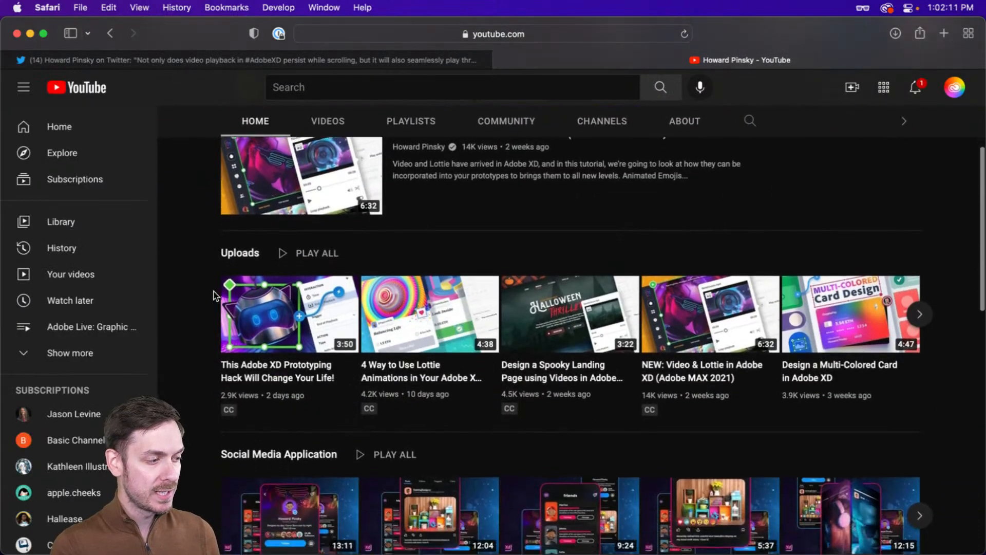
{"action": "scroll", "coordinate": [213, 291], "scroll_direction": "down", "scroll_amount": 2}
{"action": "mouse_move", "coordinate": [263, 300]}
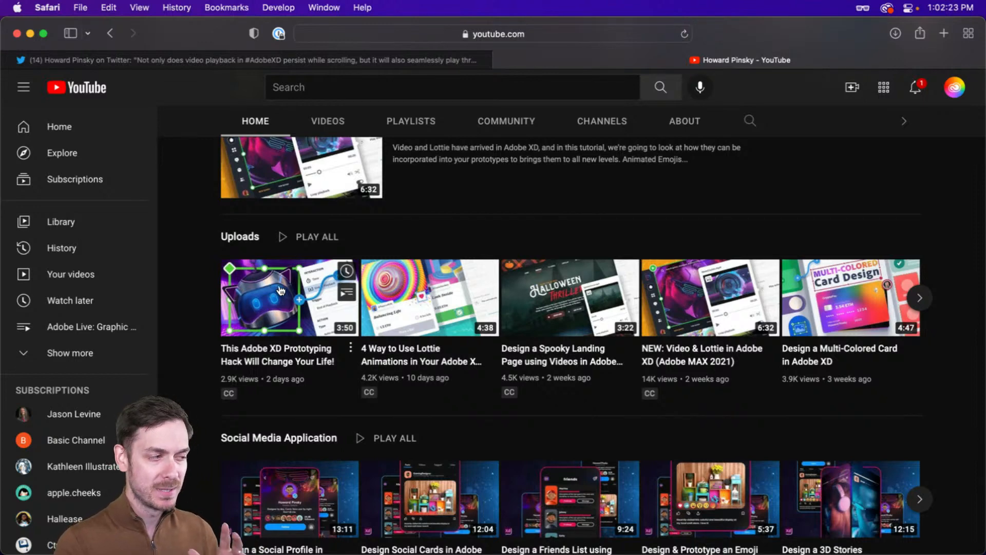
{"action": "left_click", "coordinate": [307, 60]}
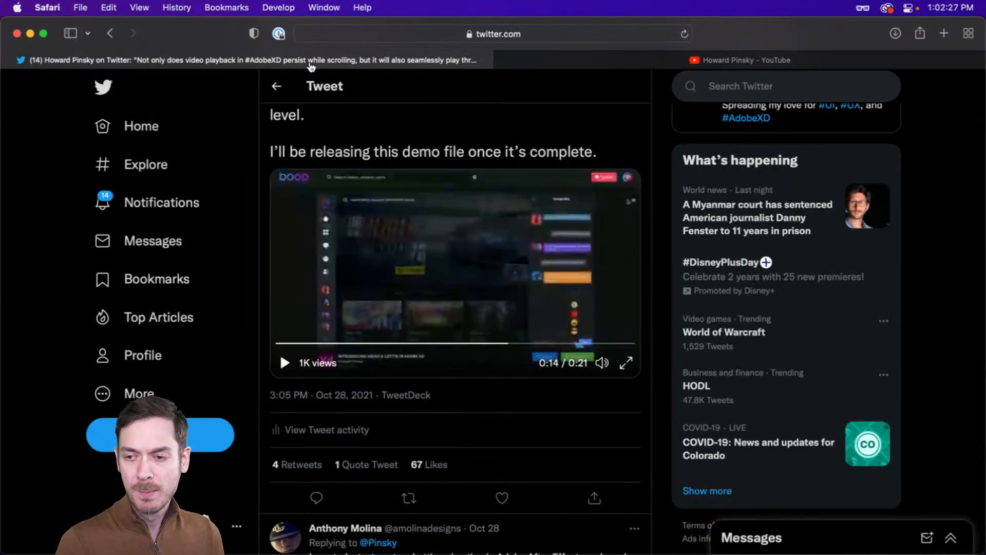
- Switch to the Adobe XD preview of the Video Player Component and try the clapping-hands control and the Follow button
{"action": "key", "text": "super+Tab"}
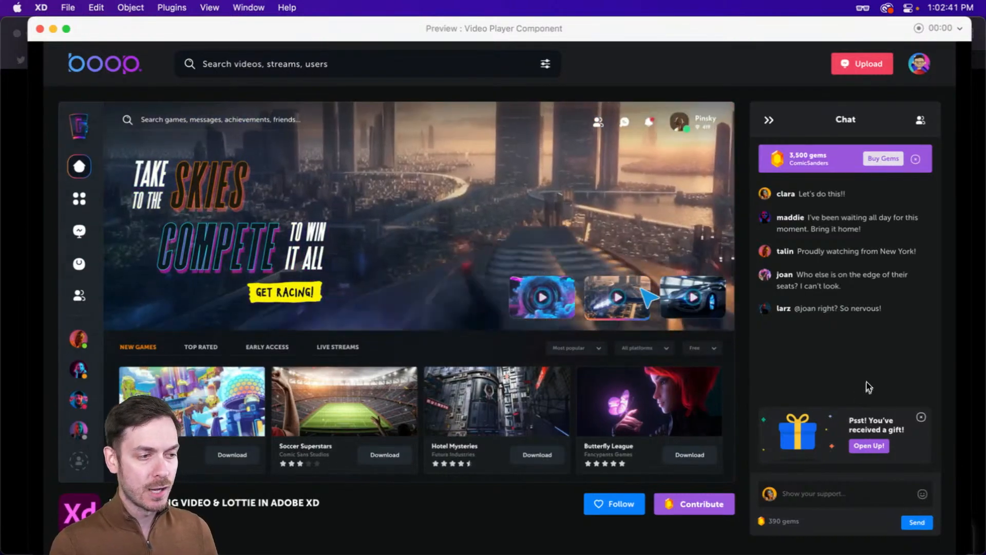
{"action": "mouse_move", "coordinate": [546, 414]}
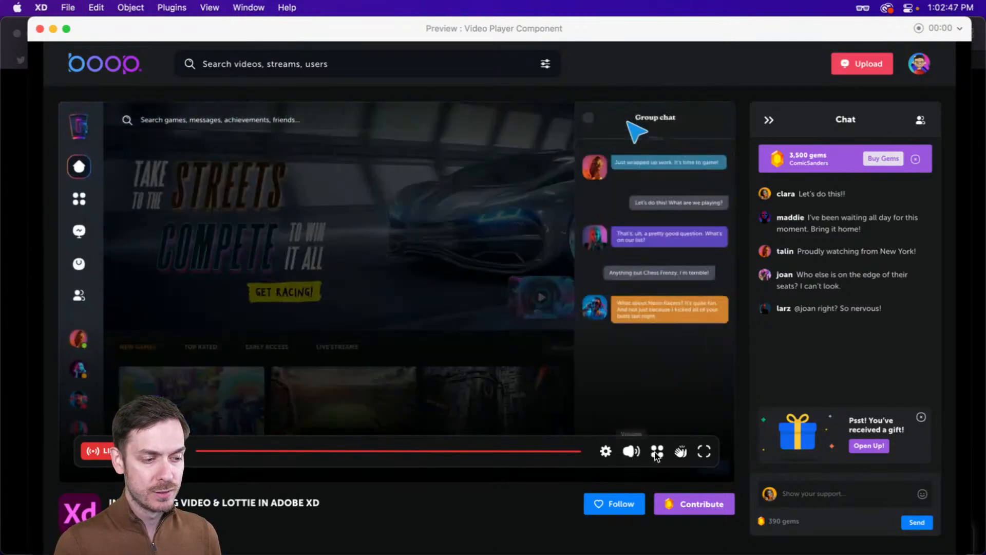
{"action": "left_click", "coordinate": [682, 453]}
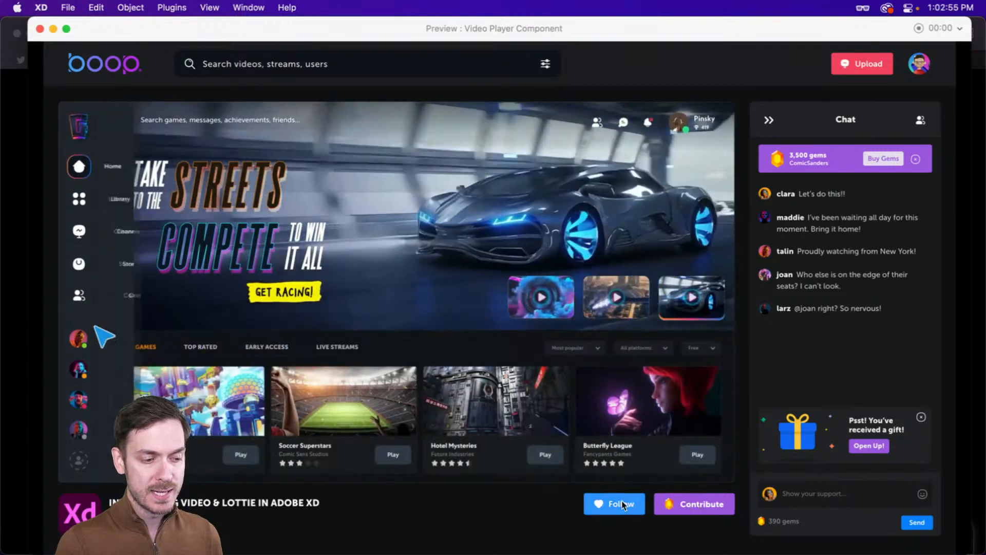
{"action": "left_click", "coordinate": [616, 506]}
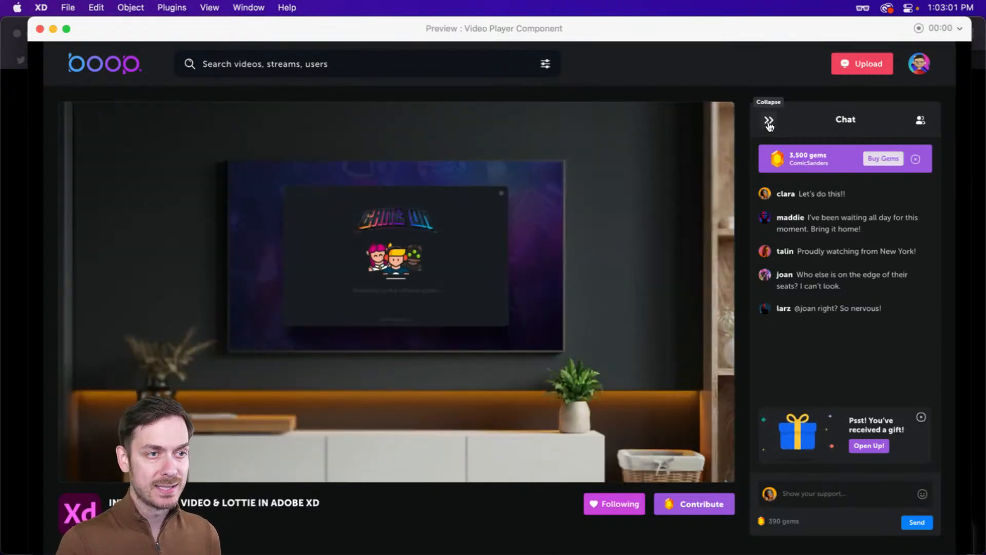
- Test collapsing and expanding the chat and entering and leaving full-screen video in the preview
{"action": "left_click", "coordinate": [769, 120]}
{"action": "left_click", "coordinate": [935, 121]}
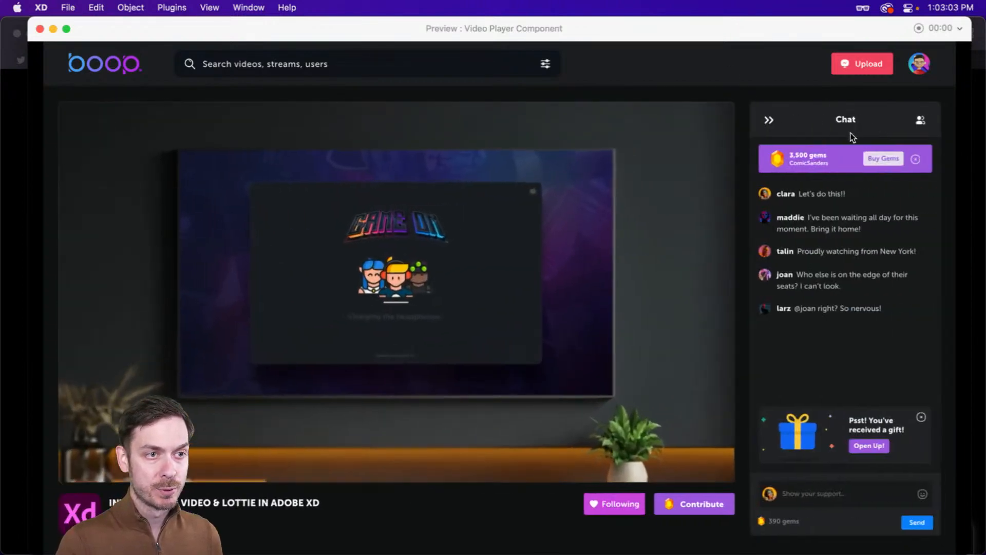
{"action": "left_click", "coordinate": [704, 451]}
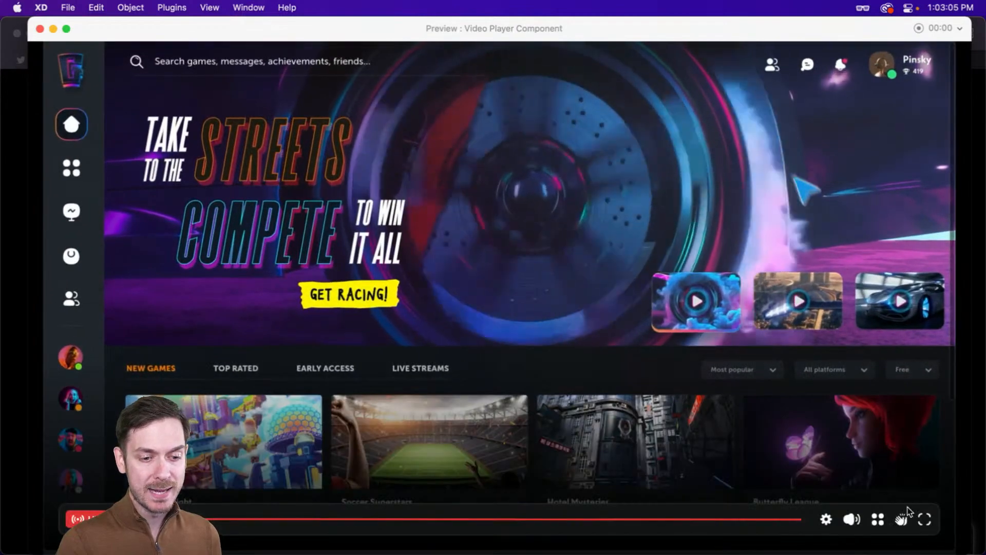
{"action": "left_click", "coordinate": [930, 519]}
{"action": "left_click", "coordinate": [769, 118]}
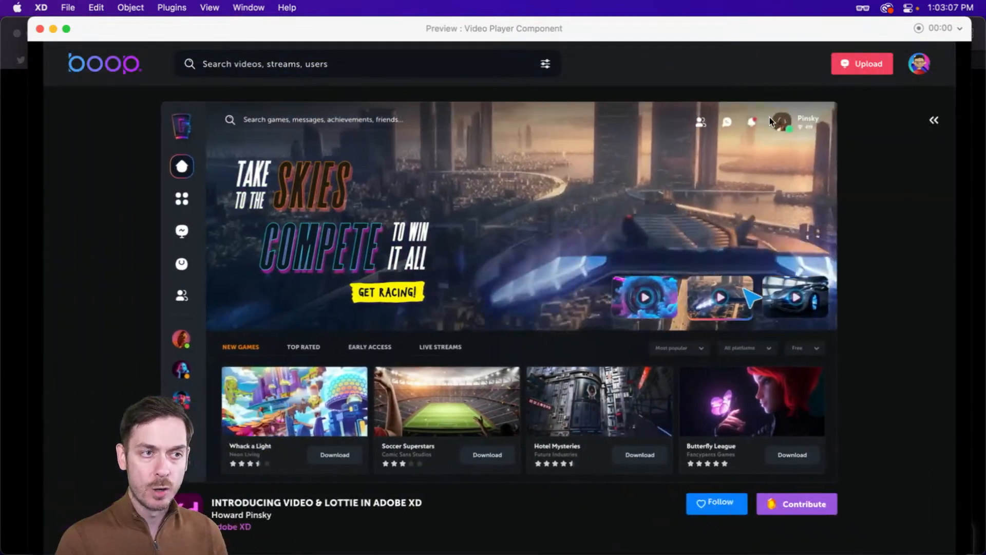
{"action": "left_click", "coordinate": [935, 120]}
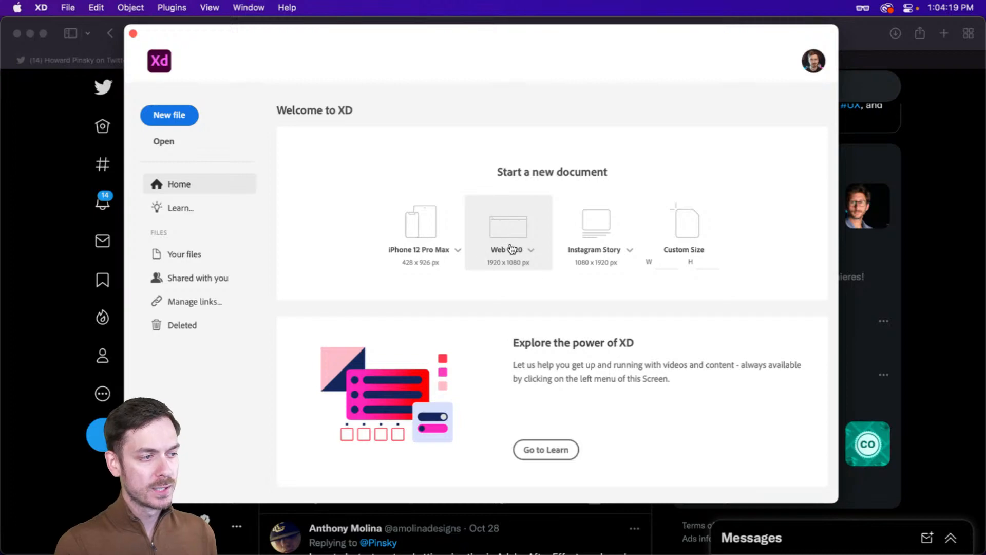
- Create a new document from the Web 1920 preset (1920 x 1080 px)
{"action": "left_click", "coordinate": [508, 227]}
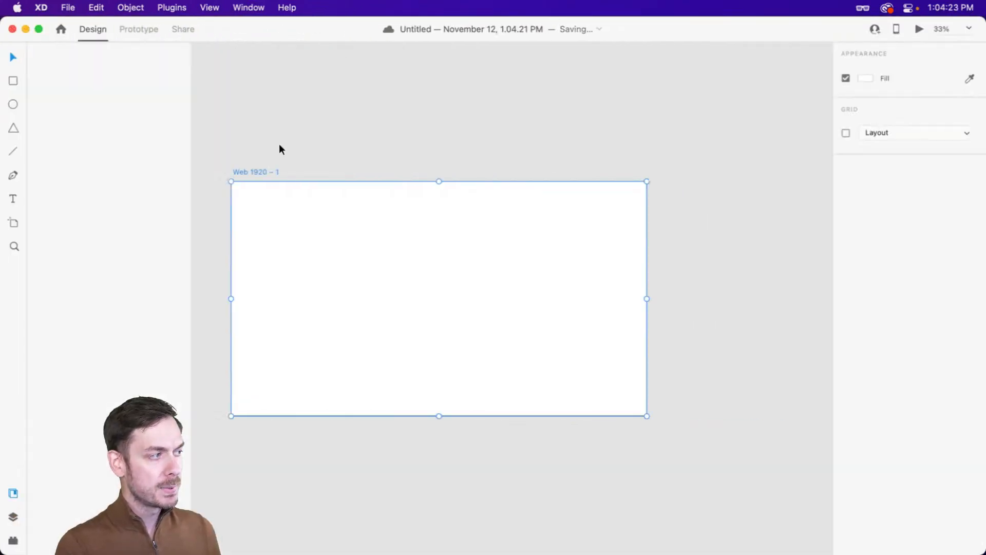
{"action": "scroll", "coordinate": [419, 261], "scroll_direction": "down", "scroll_amount": 2}
{"action": "scroll", "coordinate": [419, 260], "scroll_direction": "up", "scroll_amount": 5}
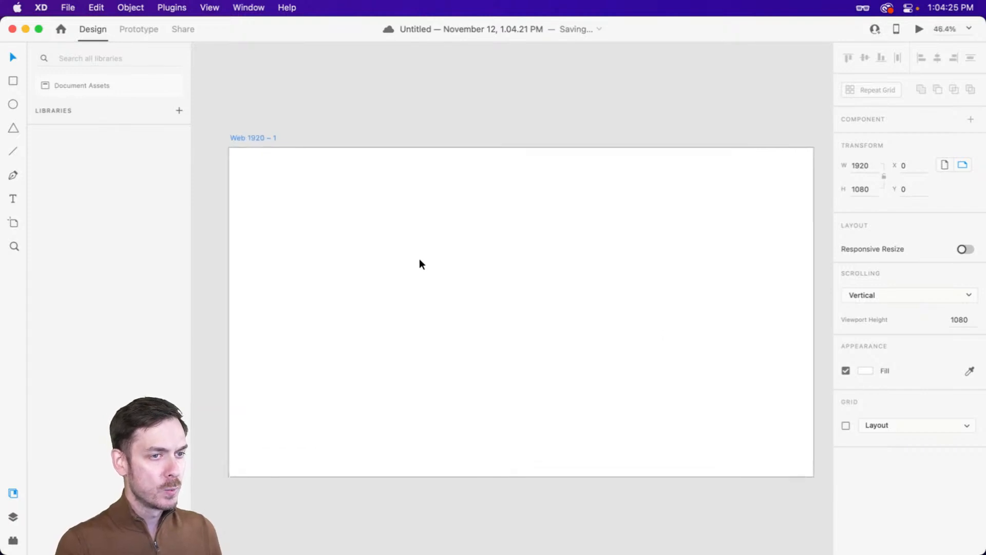
{"action": "scroll", "coordinate": [420, 260], "scroll_direction": "down", "scroll_amount": 2}
{"action": "left_click_drag", "start_coordinate": [421, 260], "coordinate": [425, 240]}
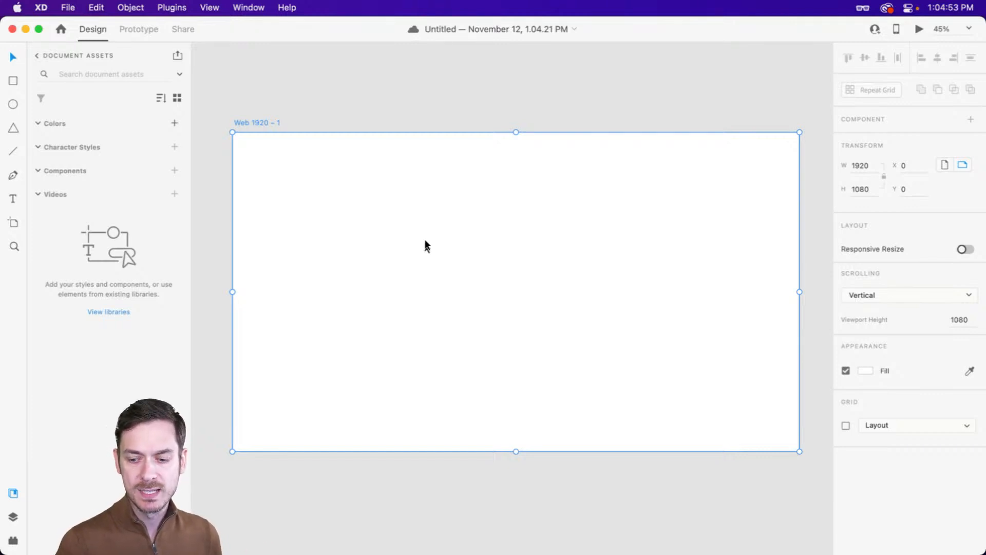
{"action": "scroll", "coordinate": [451, 212], "scroll_direction": "down", "scroll_amount": 2}
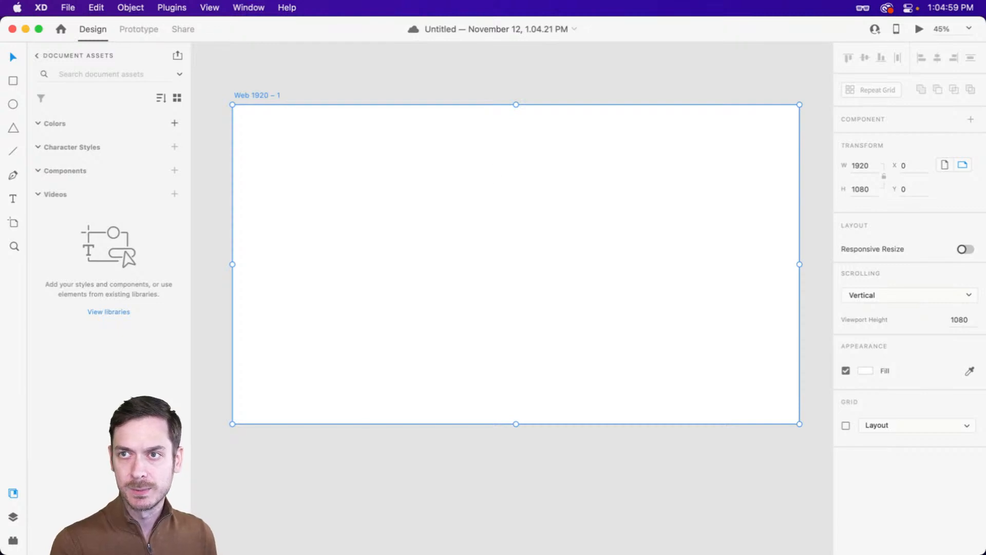
- Select the Web 1920 artboard and set its fill to the dark grey #151515
{"action": "left_click", "coordinate": [380, 153]}
{"action": "scroll", "coordinate": [380, 153], "scroll_direction": "up", "scroll_amount": 1}
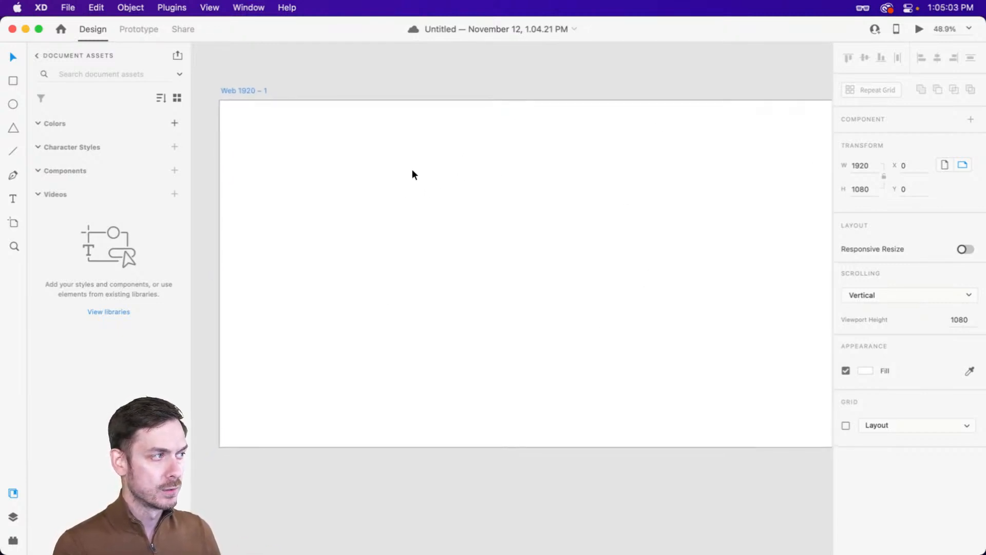
{"action": "left_click_drag", "start_coordinate": [410, 178], "coordinate": [397, 172]}
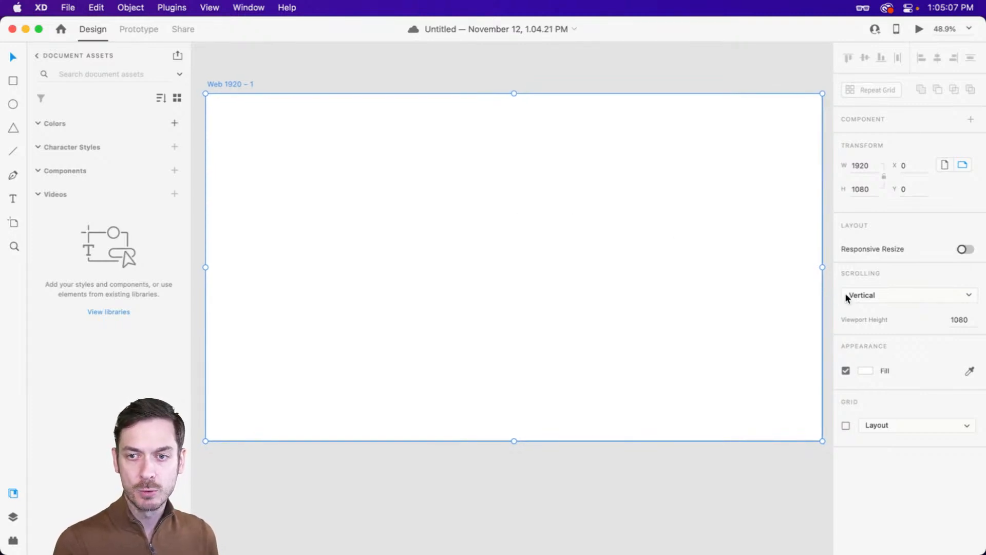
{"action": "left_click", "coordinate": [856, 371]}
{"action": "left_click_drag", "start_coordinate": [719, 397], "coordinate": [704, 401]}
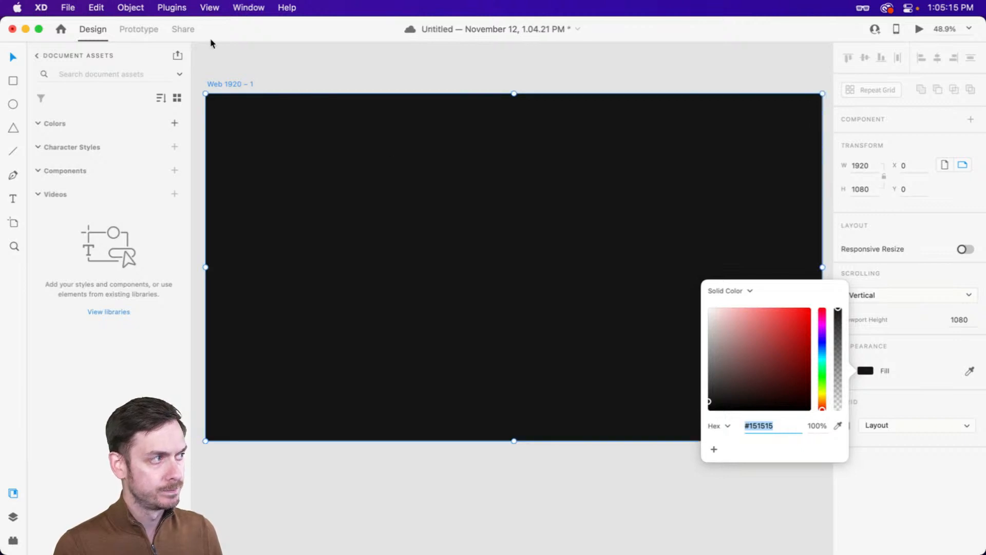
- Rename the artboard as Video Player and save the document
{"action": "double_click", "coordinate": [230, 85]}
{"action": "type", "text": "Video Player"}
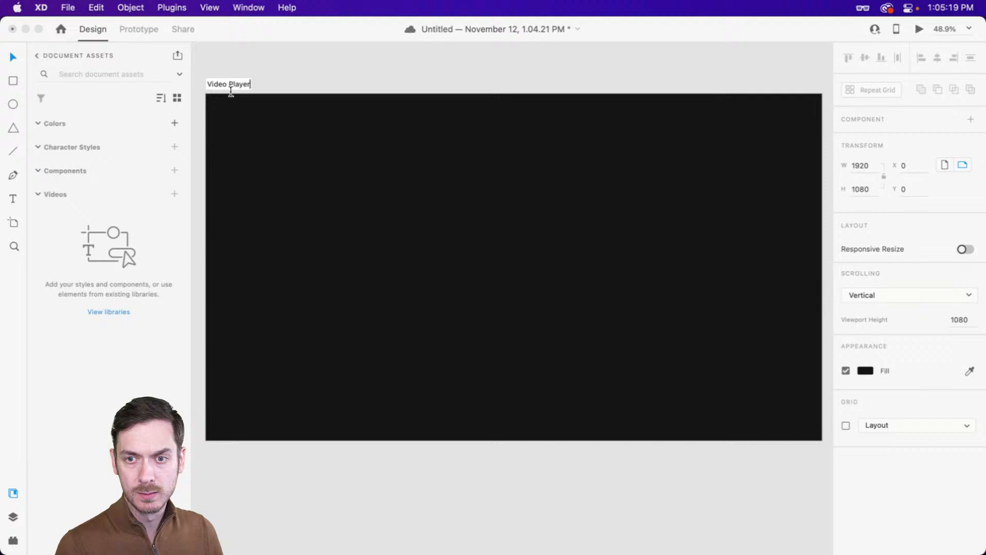
{"action": "key", "text": "Return"}
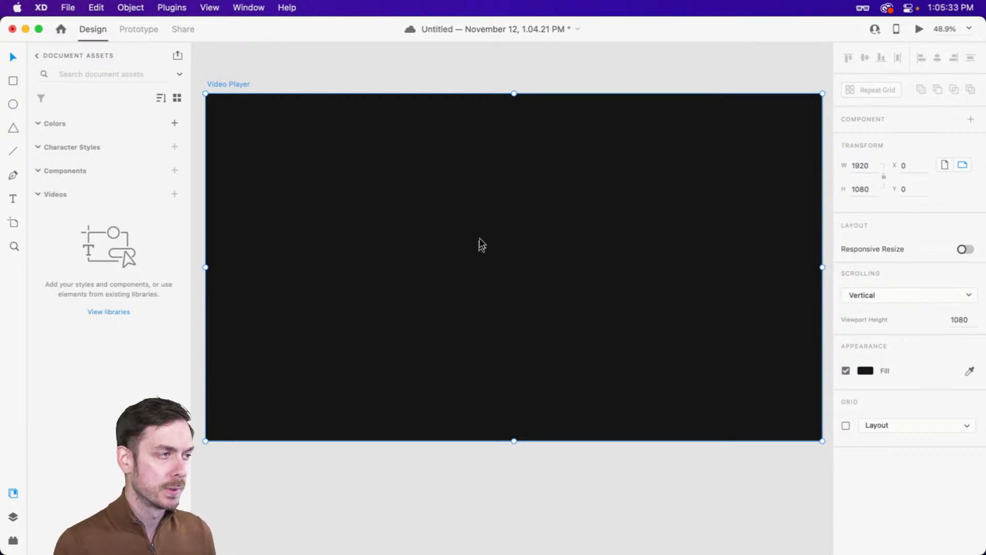
{"action": "key", "text": "super+s"}
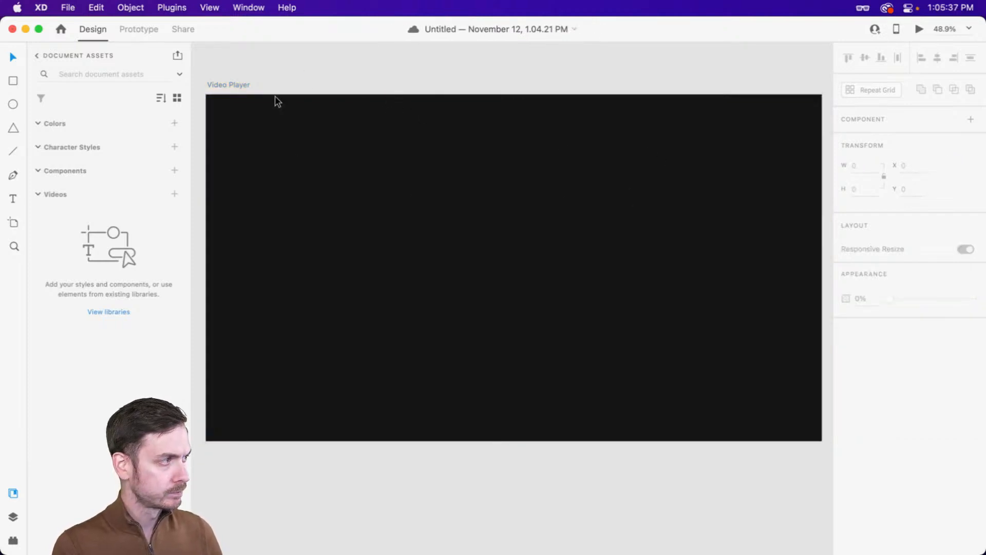
- Draw a borderless header rectangle 1920 px wide and about 87 px tall along the artboard's top edge, filled with #242424
{"action": "key", "text": "r"}
{"action": "mouse_move", "coordinate": [206, 95]}
{"action": "left_mouse_down"}
{"action": "mouse_move", "coordinate": [594, 139]}
{"action": "mouse_move", "coordinate": [821, 132]}
{"action": "mouse_move", "coordinate": [822, 122]}
{"action": "left_mouse_up"}
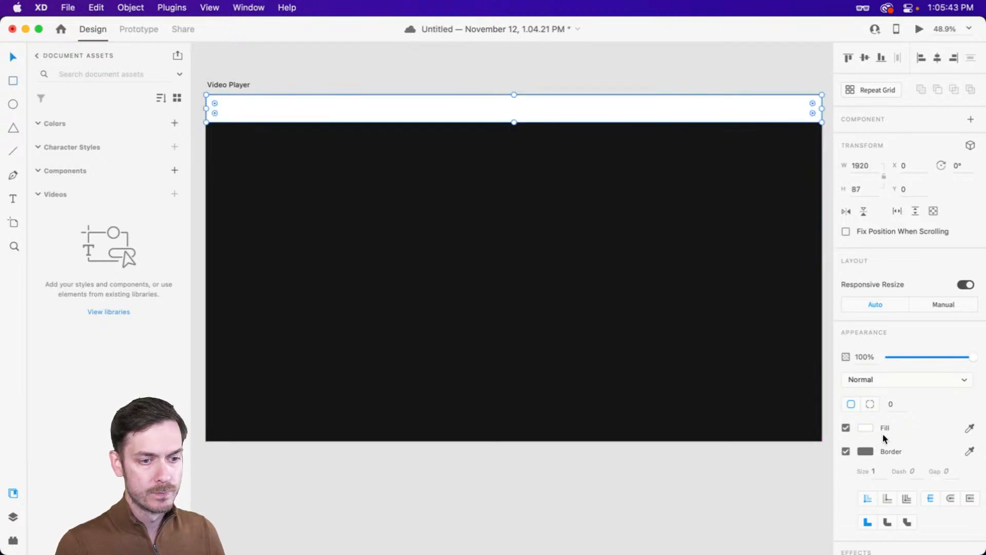
{"action": "left_click", "coordinate": [846, 451]}
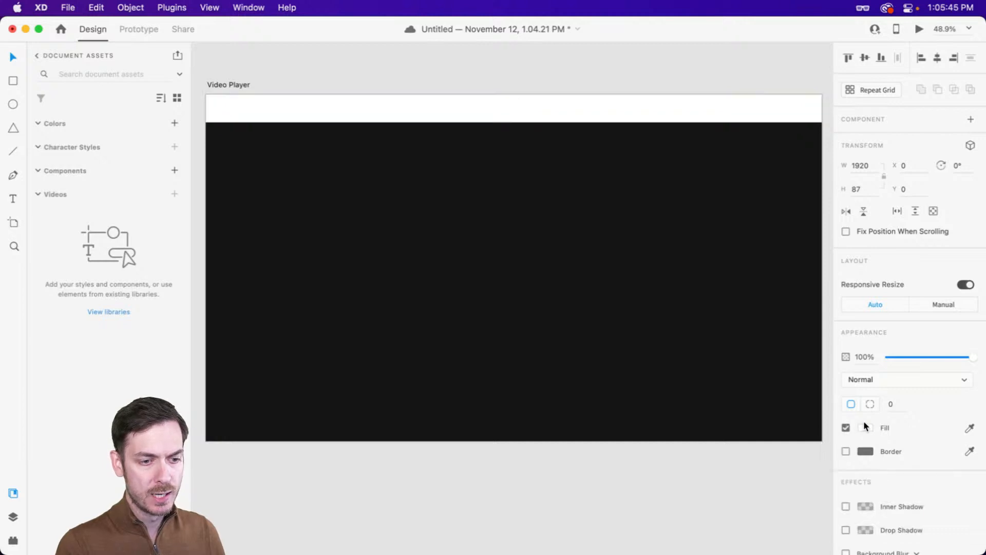
{"action": "left_click", "coordinate": [865, 426]}
{"action": "left_click_drag", "start_coordinate": [735, 447], "coordinate": [695, 450]}
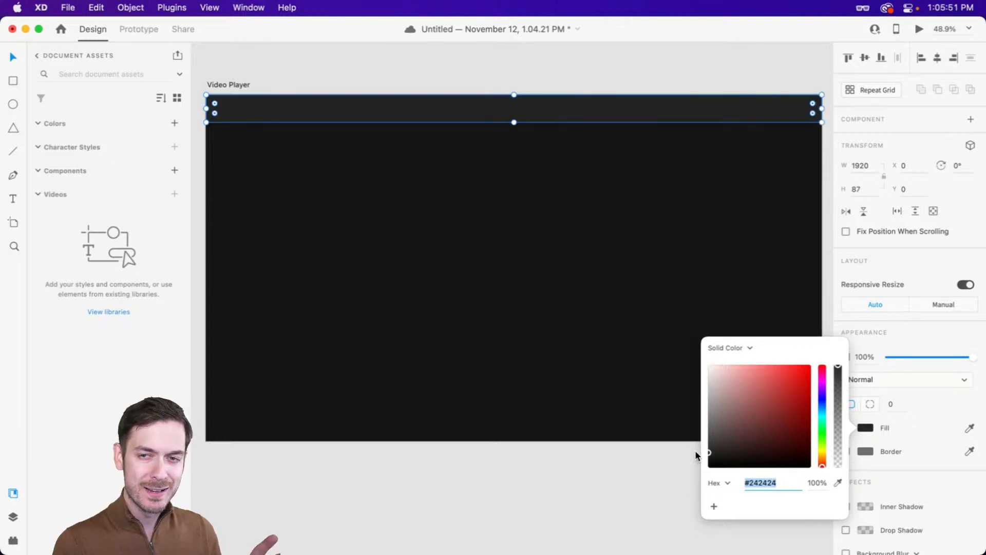
{"action": "left_click", "coordinate": [594, 288]}
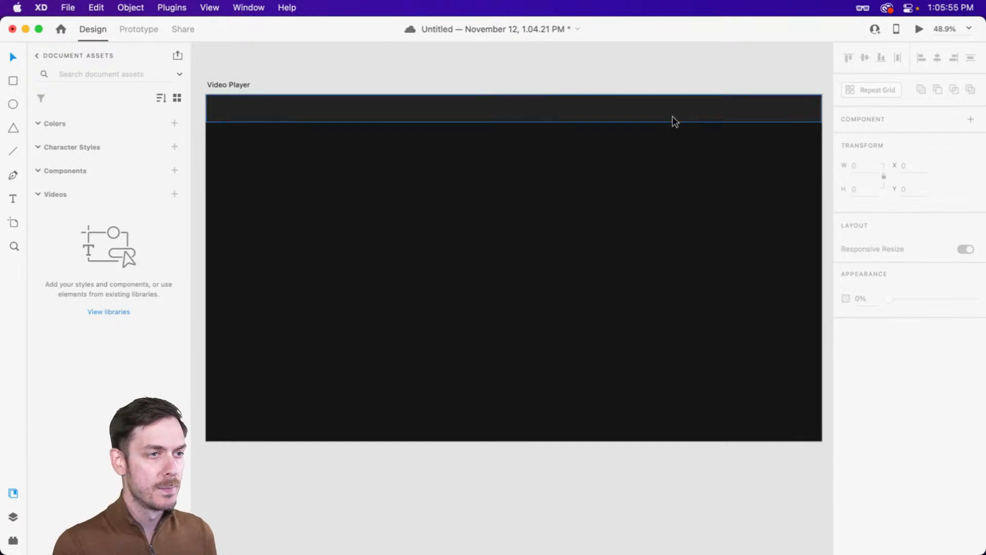
- Stretch the header bar's lower edge down to a height of 95 px
{"action": "left_click", "coordinate": [563, 118]}
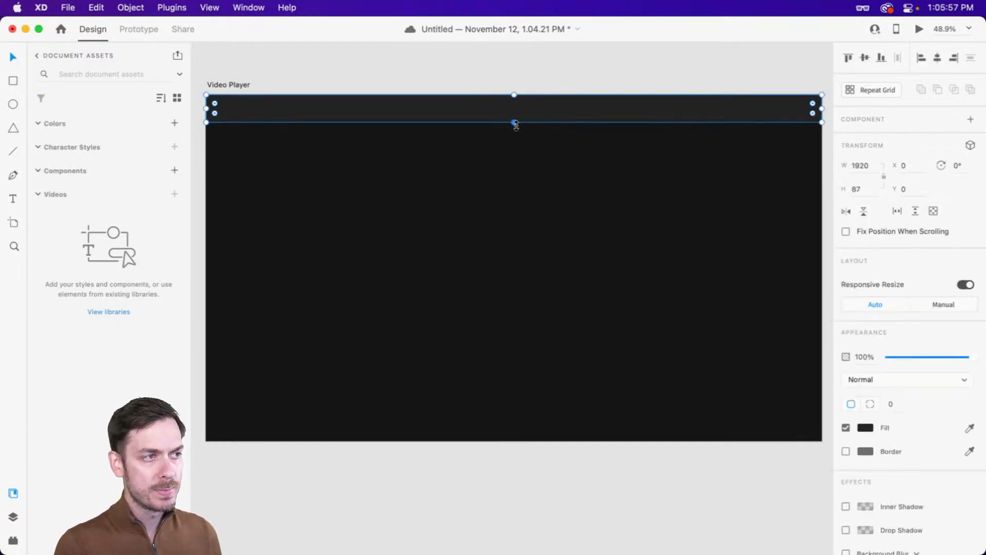
{"action": "left_click_drag", "start_coordinate": [516, 125], "coordinate": [516, 126]}
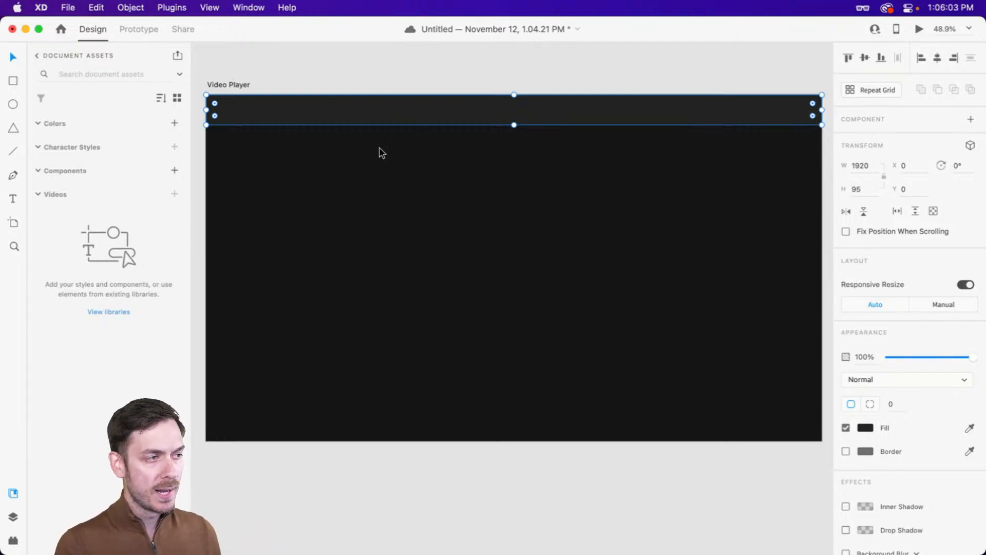
{"action": "left_click", "coordinate": [397, 167]}
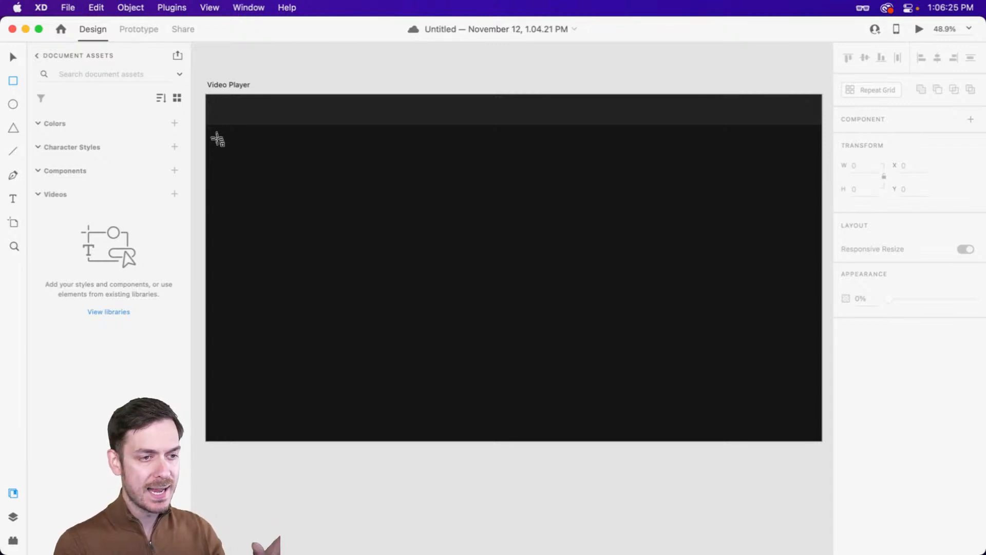
- Draw a rectangle below the header bar at about X 36, Y 133 and set its size to 1280 x 720 px
{"action": "left_click_drag", "start_coordinate": [217, 138], "coordinate": [435, 303]}
{"action": "left_click", "coordinate": [866, 170]}
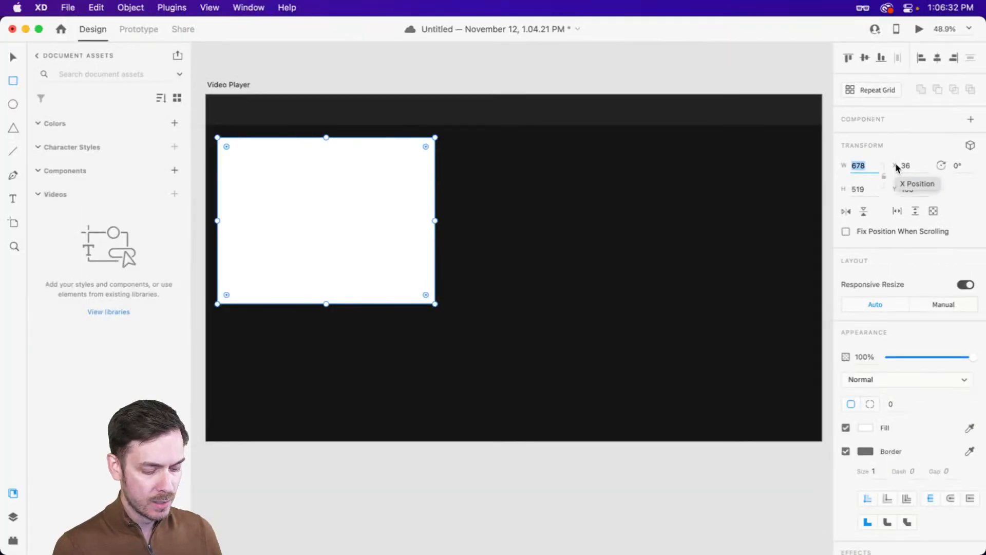
{"action": "type", "text": "1280"}
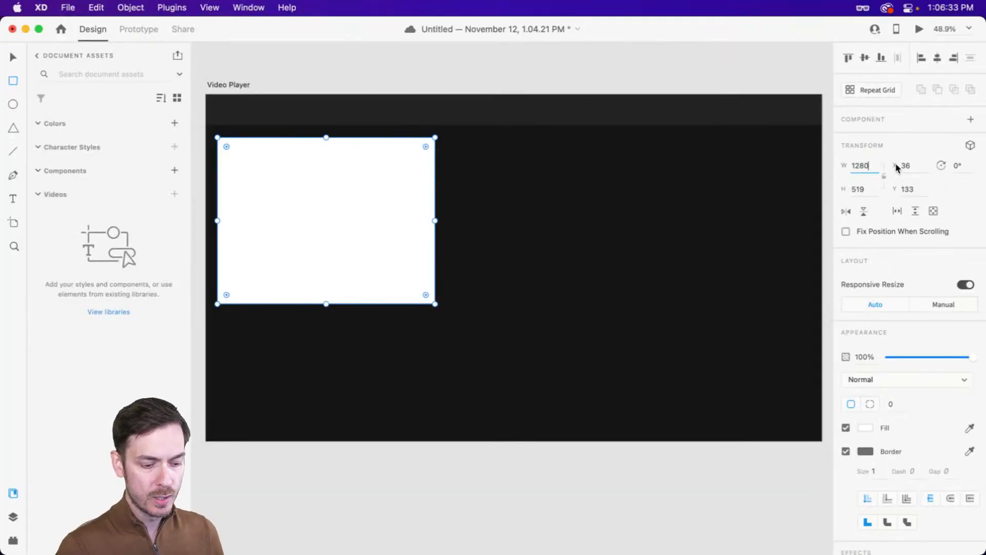
{"action": "key", "text": "Tab"}
{"action": "type", "text": "720"}
{"action": "key", "text": "Return"}
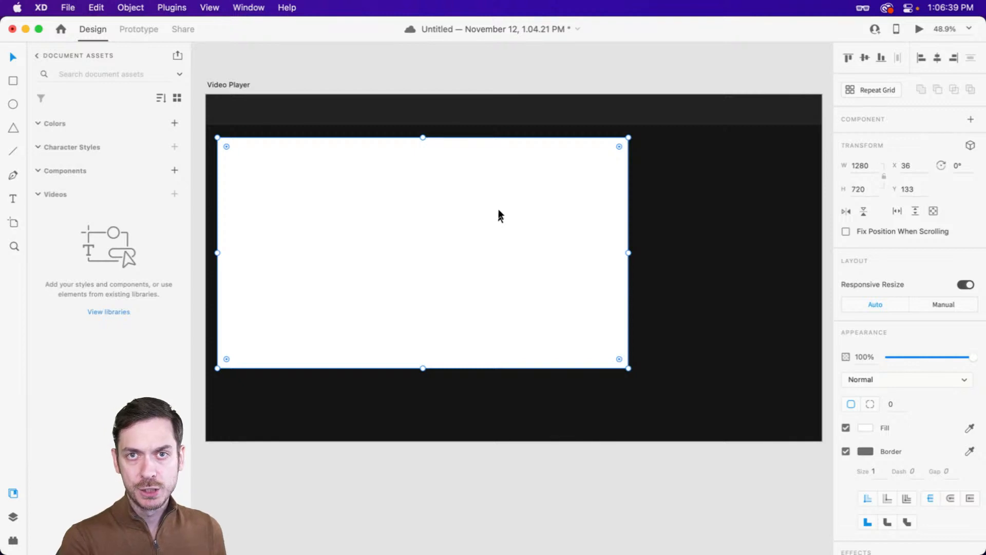
- Lock the video rectangle's aspect ratio, enlarge it to about 1379 x 776 px and remove its border
{"action": "left_click", "coordinate": [884, 177]}
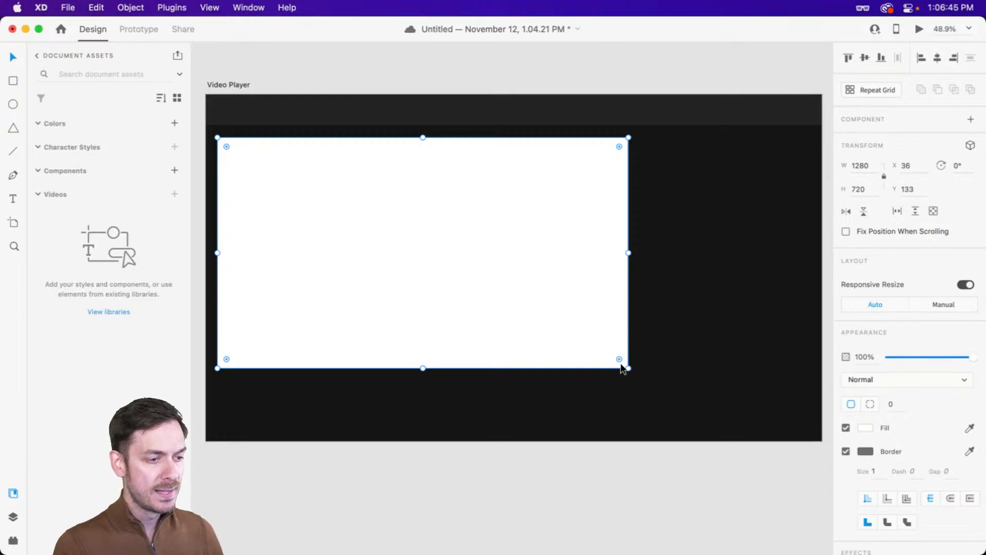
{"action": "left_click_drag", "start_coordinate": [628, 368], "coordinate": [678, 388]}
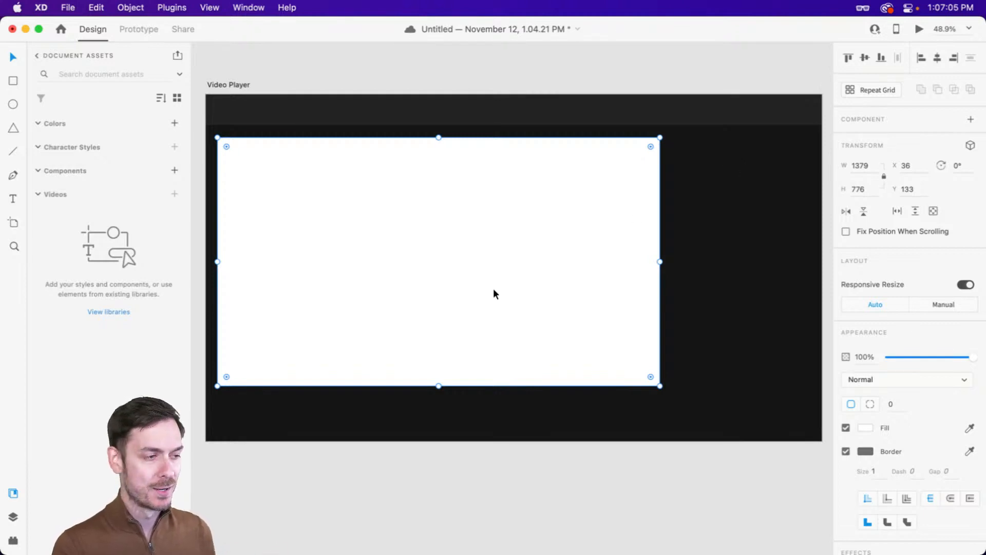
{"action": "left_click", "coordinate": [846, 452]}
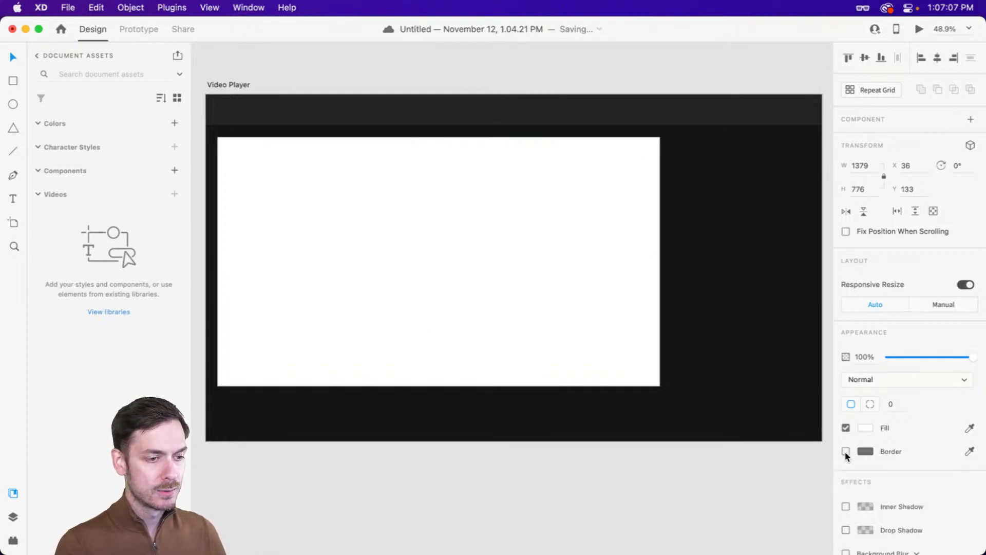
{"action": "left_click", "coordinate": [452, 241]}
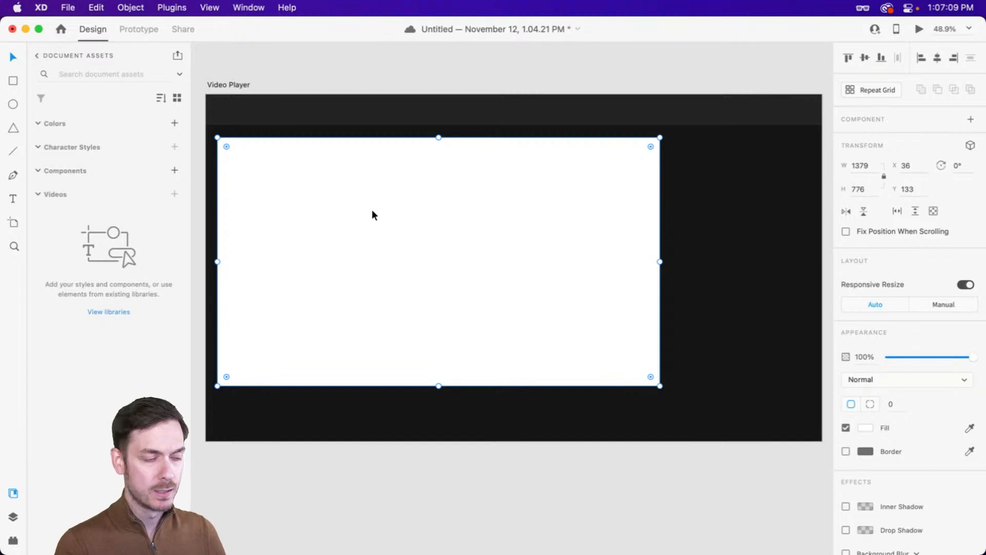
- Draw a square of about 79 x 79 px below the video area at X 36, Y 926, and round its corners to 20
{"action": "scroll", "coordinate": [213, 420], "scroll_direction": "up", "scroll_amount": 5}
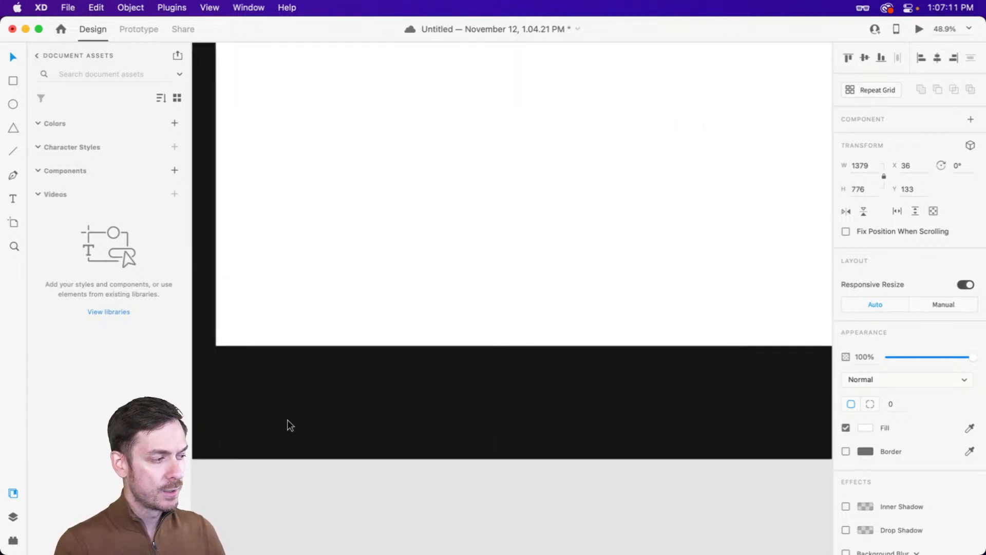
{"action": "left_click_drag", "start_coordinate": [290, 432], "coordinate": [331, 388]}
{"action": "scroll", "coordinate": [329, 373], "scroll_direction": "down", "scroll_amount": 2}
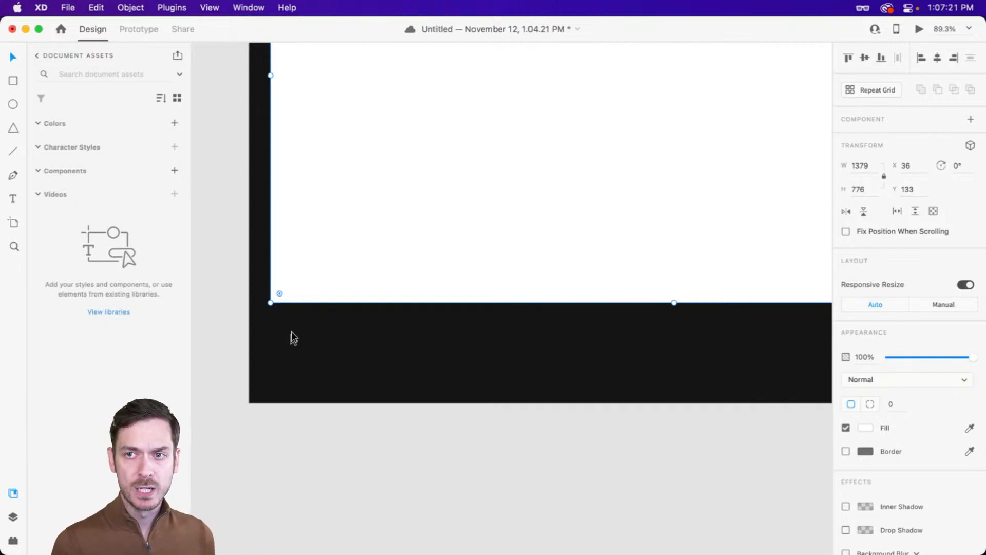
{"action": "left_click", "coordinate": [318, 332]}
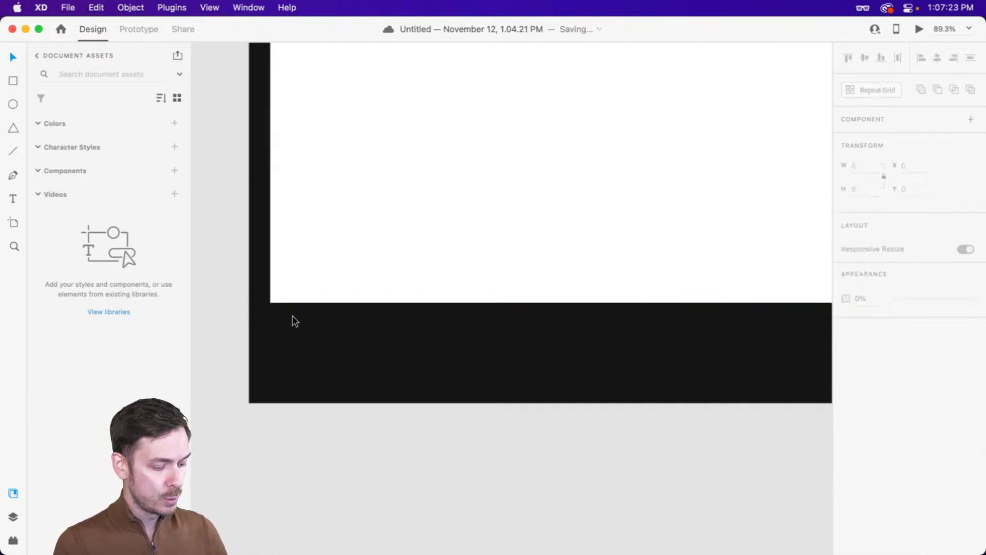
{"action": "key", "text": "r"}
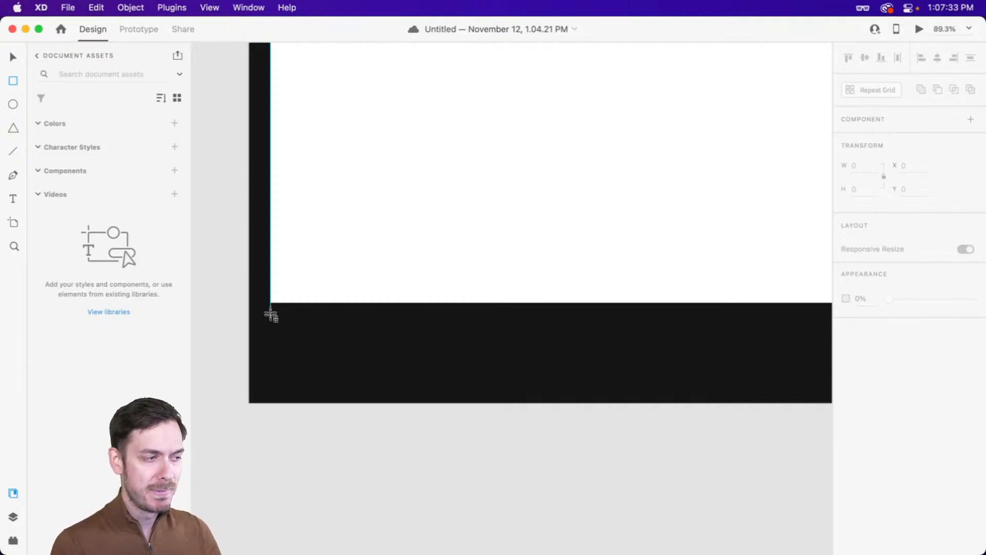
{"action": "left_click_drag", "start_coordinate": [271, 313], "coordinate": [323, 363]}
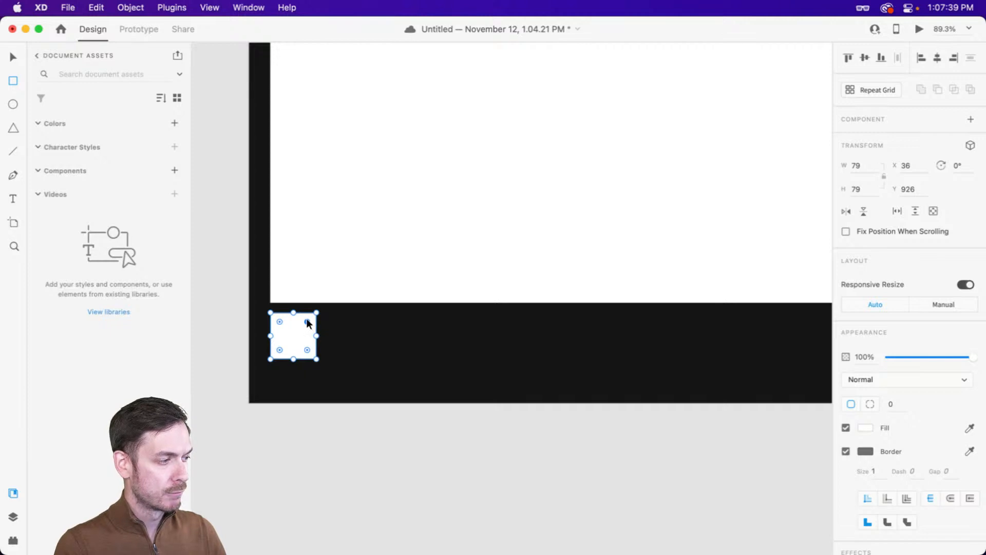
{"action": "left_click_drag", "start_coordinate": [307, 318], "coordinate": [303, 322]}
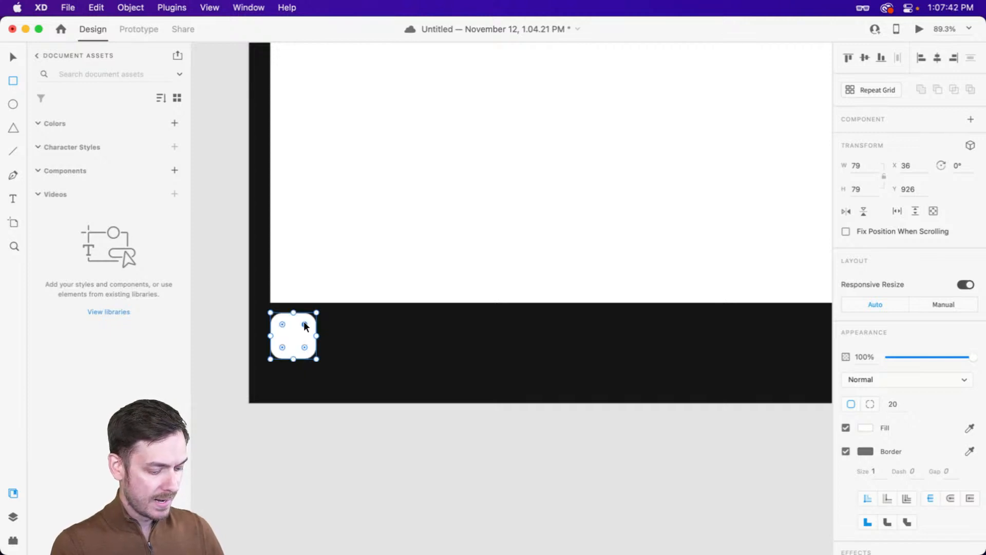
- Place the Logo component from the Adobe XD Assets library beside the small rounded square, at about X 212, Y 959
{"action": "left_click", "coordinate": [37, 56]}
{"action": "left_click", "coordinate": [114, 237]}
{"action": "scroll", "coordinate": [123, 258], "scroll_direction": "down", "scroll_amount": 3}
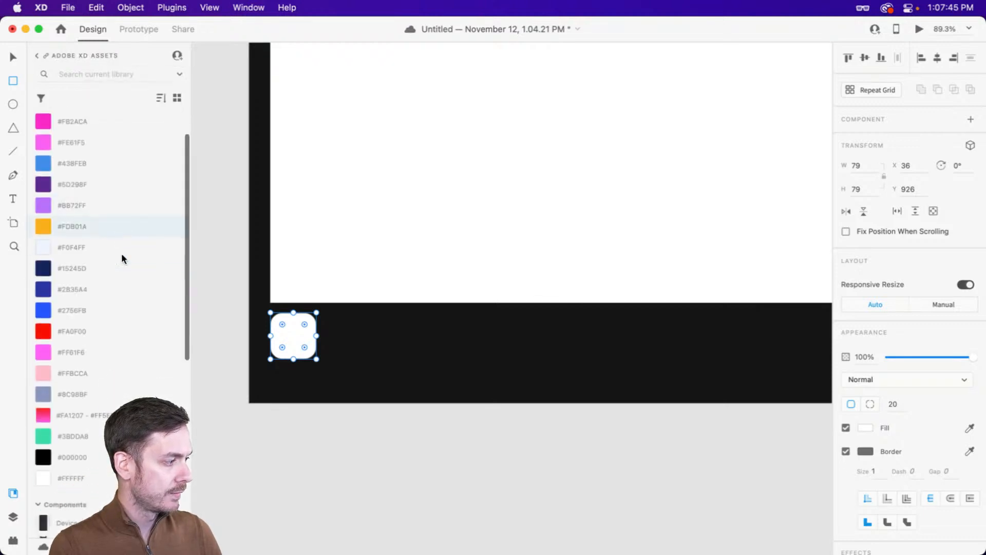
{"action": "scroll", "coordinate": [123, 258], "scroll_direction": "down", "scroll_amount": 10}
{"action": "scroll", "coordinate": [120, 259], "scroll_direction": "up", "scroll_amount": 2}
{"action": "scroll", "coordinate": [92, 293], "scroll_direction": "down", "scroll_amount": 1}
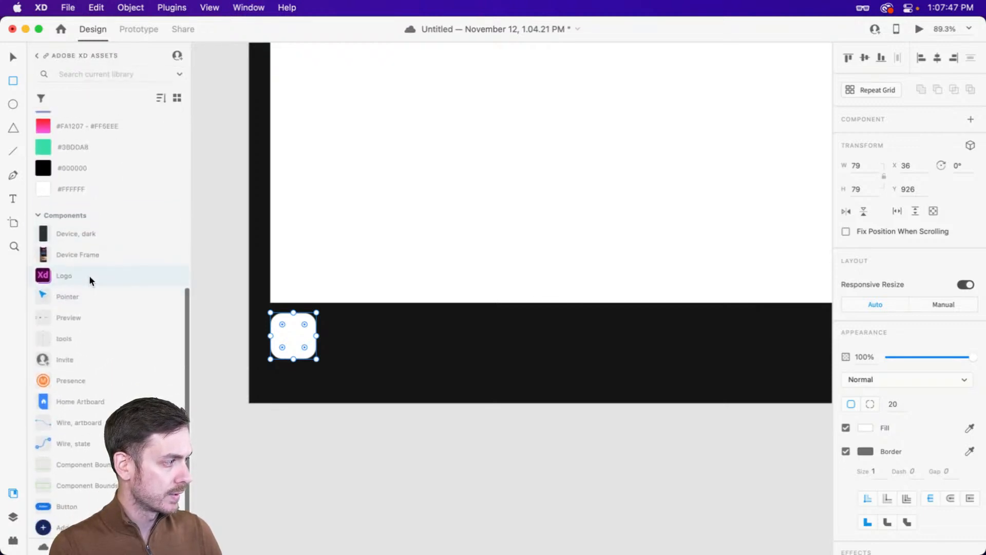
{"action": "left_click_drag", "start_coordinate": [89, 275], "coordinate": [404, 339]}
{"action": "scroll", "coordinate": [121, 147], "scroll_direction": "up", "scroll_amount": 3}
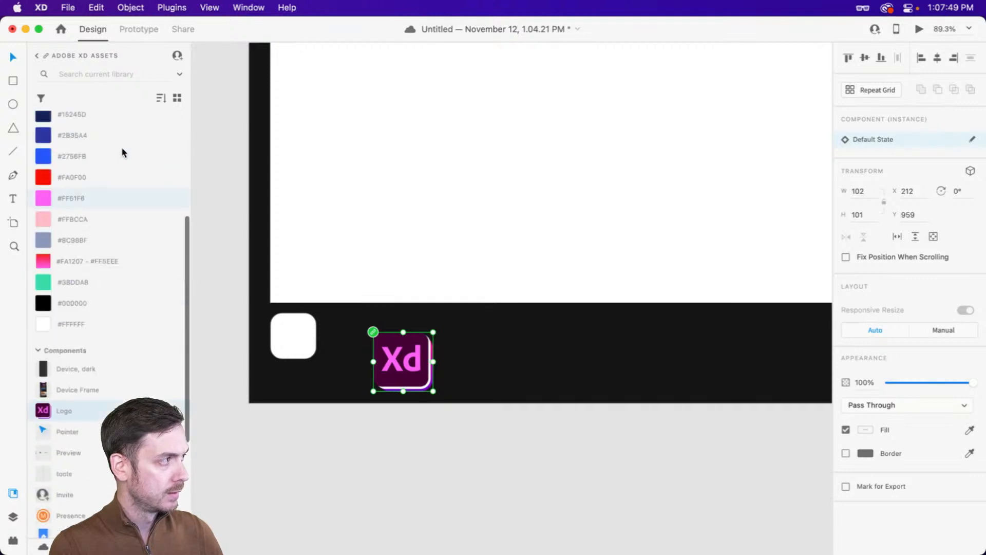
{"action": "scroll", "coordinate": [121, 146], "scroll_direction": "up", "scroll_amount": 2}
{"action": "left_click", "coordinate": [37, 56]}
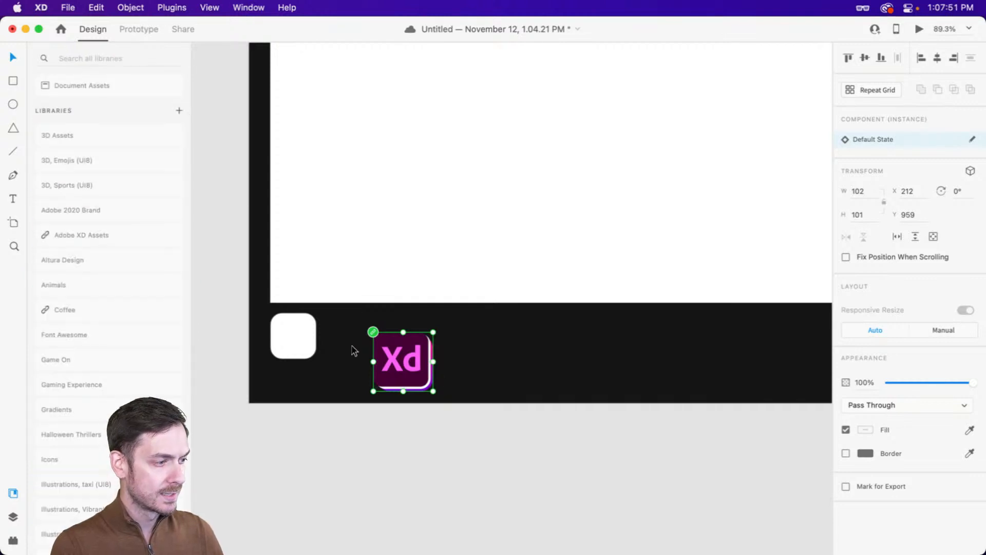
- Ungroup the Logo component and delete its two backing shapes, Rectangle 1515 and Rectangle 1516
{"action": "double_click", "coordinate": [402, 352]}
{"action": "key", "text": "super+y"}
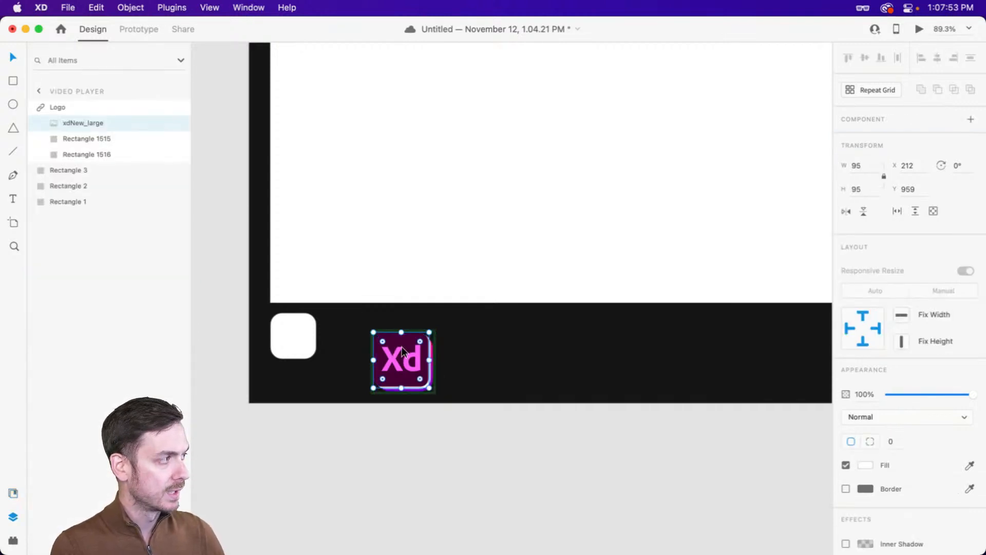
{"action": "left_click", "coordinate": [97, 107]}
{"action": "key", "text": "super+shift+g"}
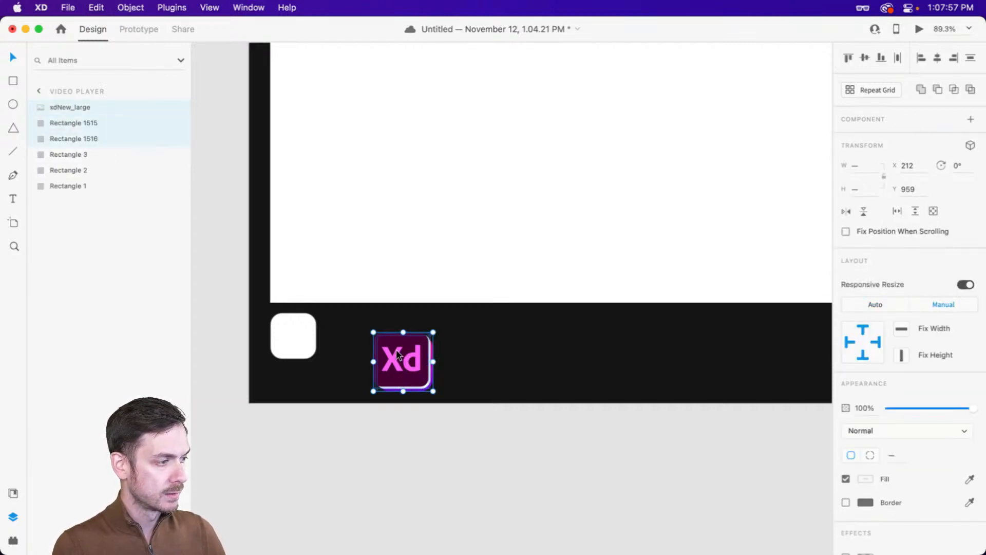
{"action": "left_click", "coordinate": [76, 121]}
{"action": "left_click", "coordinate": [79, 136], "text": "shift"}
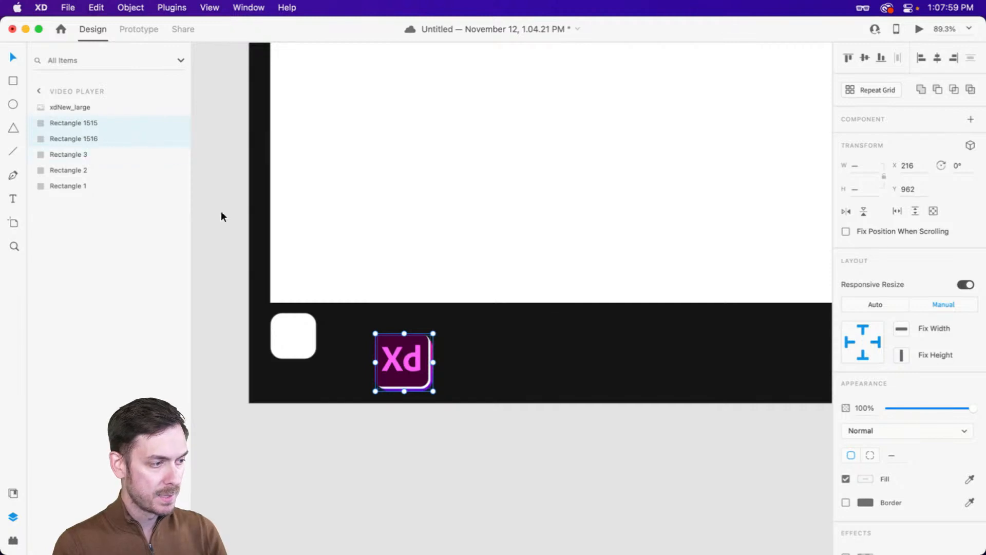
{"action": "key", "text": "Delete"}
- Move the Xd logo image to X 36, Y 926 over the white rounded square and delete that square
{"action": "left_click_drag", "start_coordinate": [400, 362], "coordinate": [292, 340]}
{"action": "left_click", "coordinate": [64, 119]}
{"action": "key", "text": "Delete"}
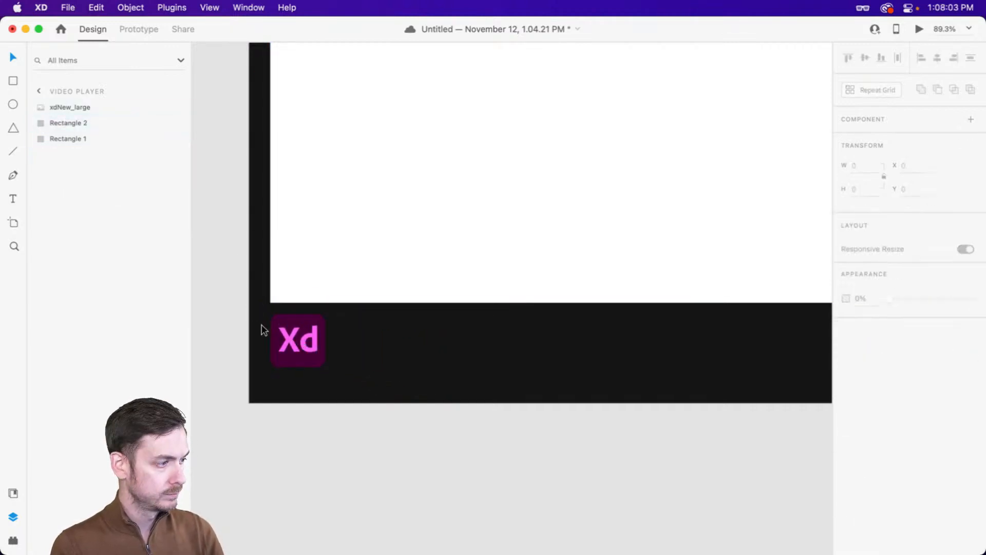
- Scale the Xd logo down to about 71 x 71 px at X 36, Y 925 and check the page in the preview
{"action": "scroll", "coordinate": [296, 341], "scroll_direction": "up", "scroll_amount": 5}
{"action": "left_click", "coordinate": [297, 342]}
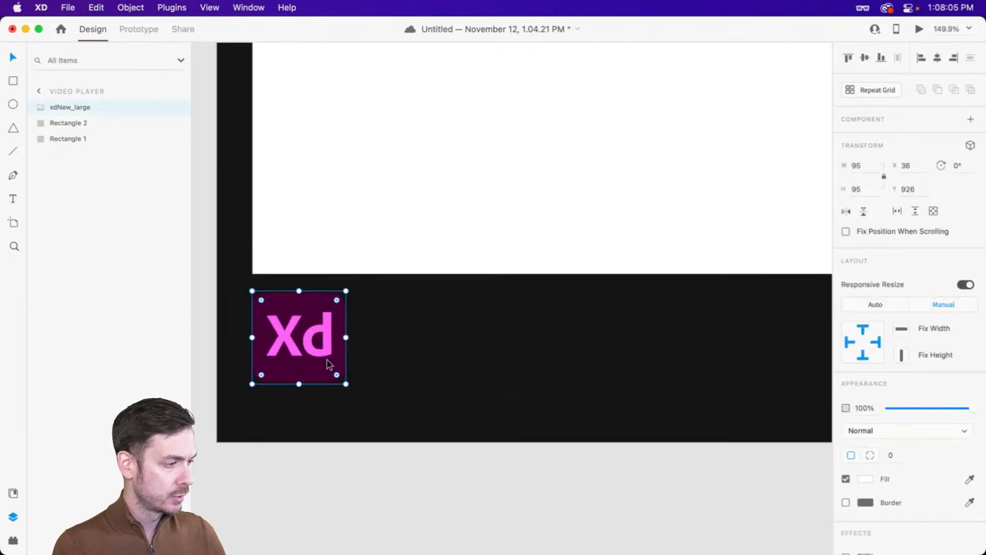
{"action": "left_click_drag", "start_coordinate": [345, 385], "coordinate": [322, 362]}
{"action": "left_click_drag", "start_coordinate": [257, 308], "coordinate": [272, 311]}
{"action": "key", "text": "super+Return"}
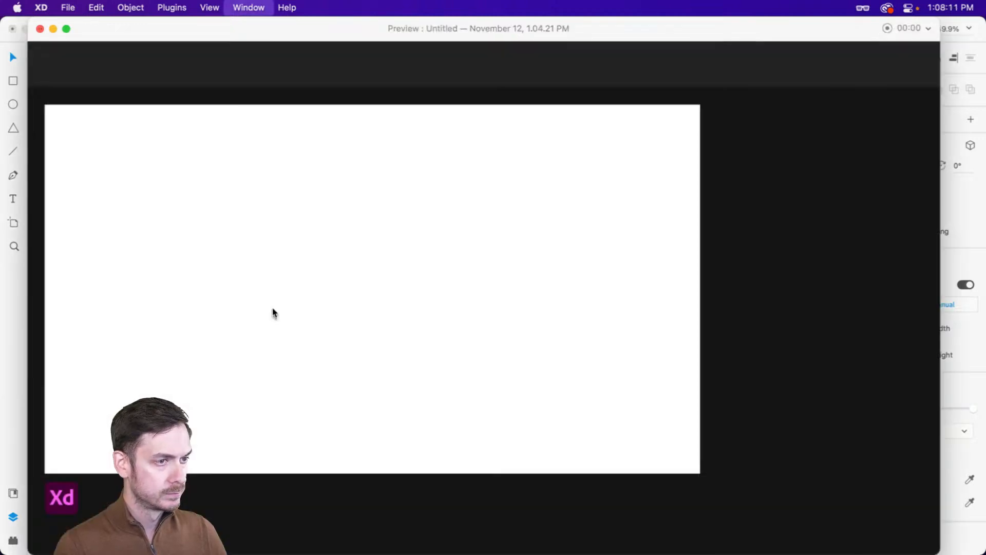
{"action": "key", "text": "super+w"}
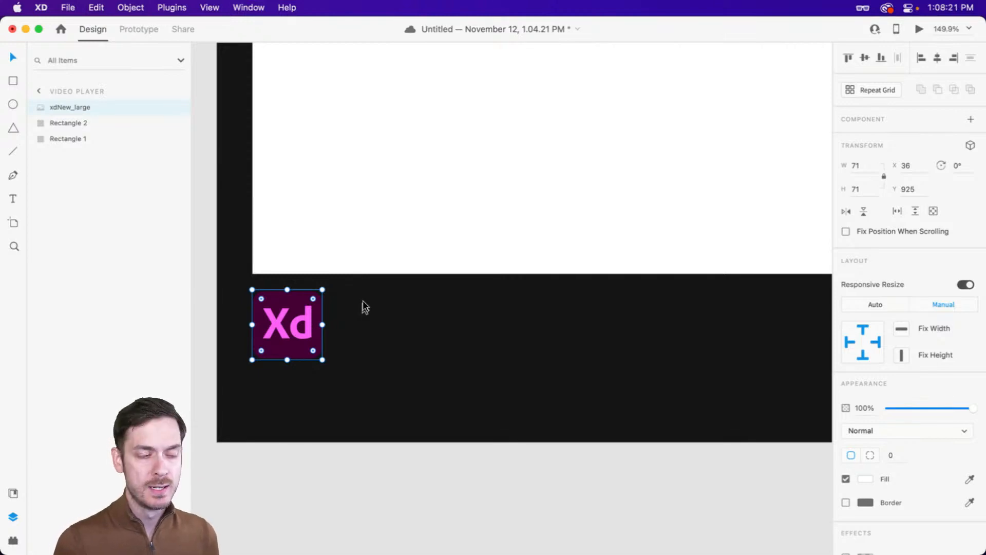
- Add the title text "Introducing Video & Lottie in Adobe XD" beside the Xd logo and position it at X 119, Y 925
{"action": "key", "text": "t"}
{"action": "left_click", "coordinate": [349, 309]}
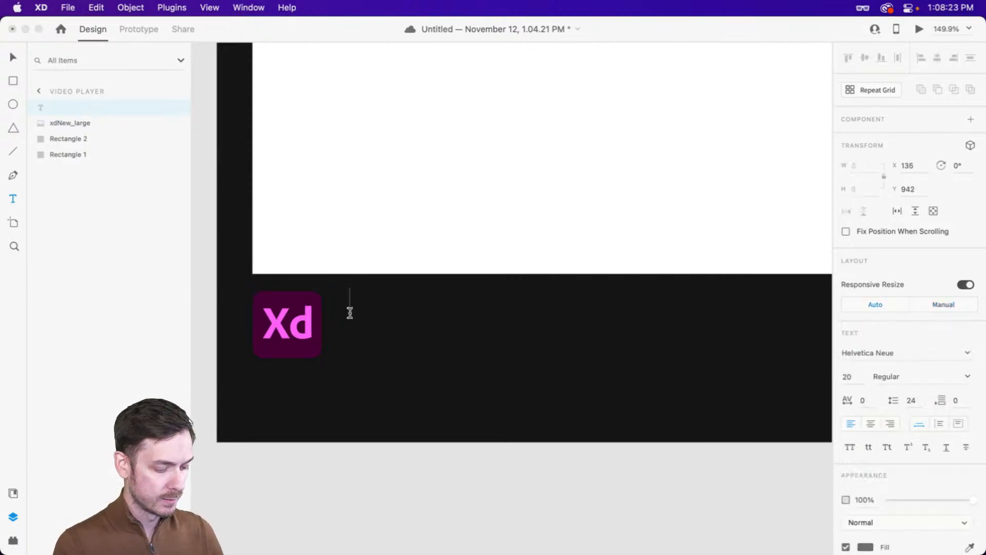
{"action": "type", "text": "Int"}
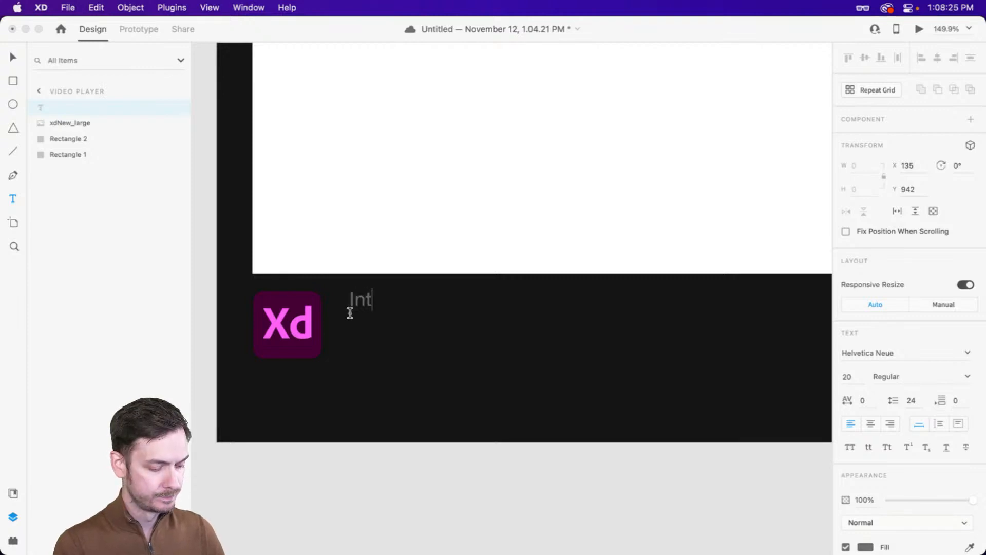
{"action": "type", "text": "roducing"}
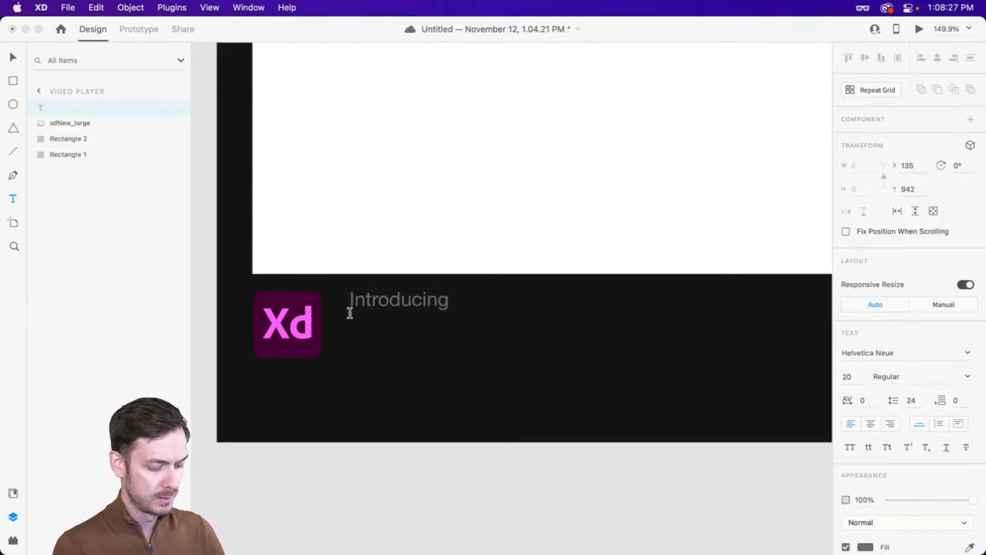
{"action": "type", "text": " Video & lott"}
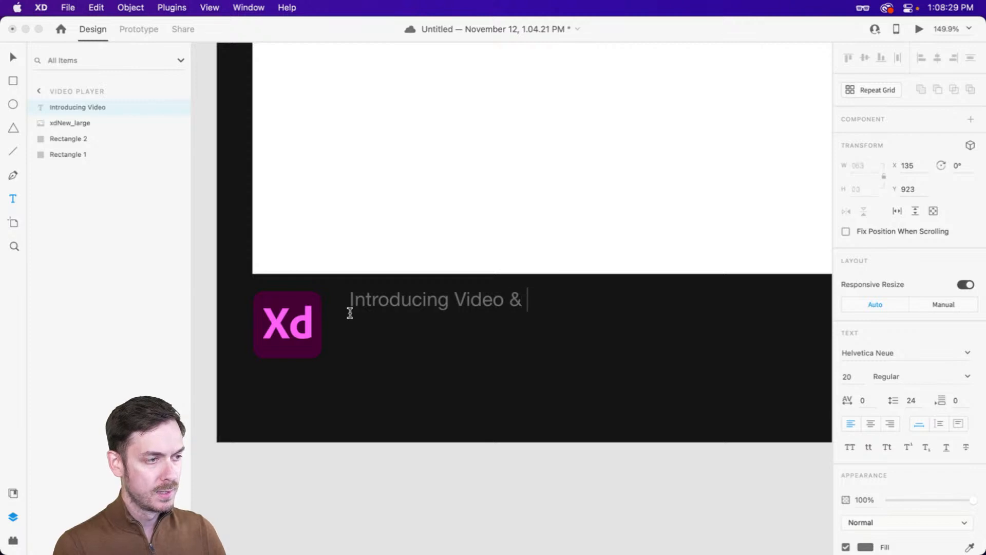
{"action": "key", "text": "BackSpace"}
{"action": "key", "text": "BackSpace"}
{"action": "key", "text": "BackSpace"}
{"action": "key", "text": "BackSpace"}
{"action": "key", "text": "BackSpace"}
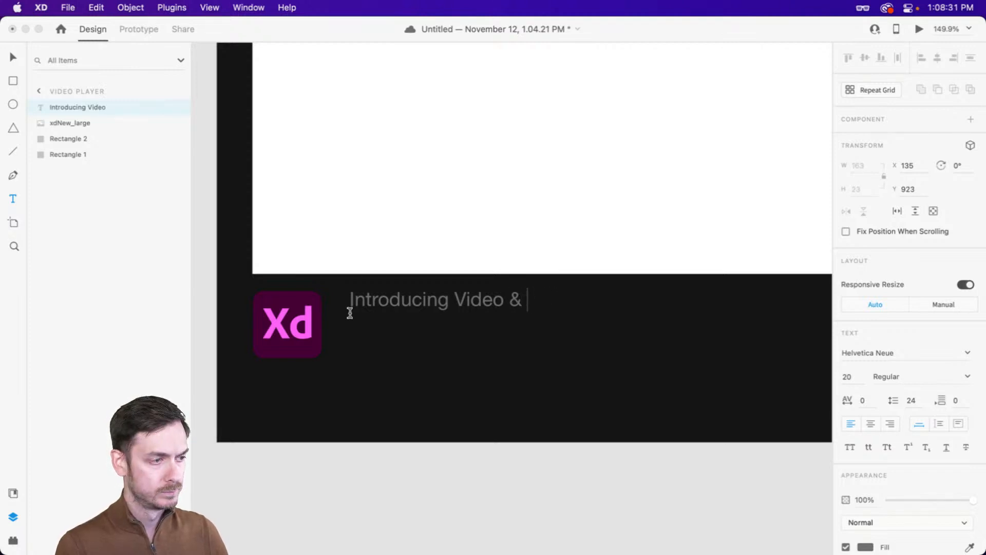
{"action": "type", "text": "Lottie i"}
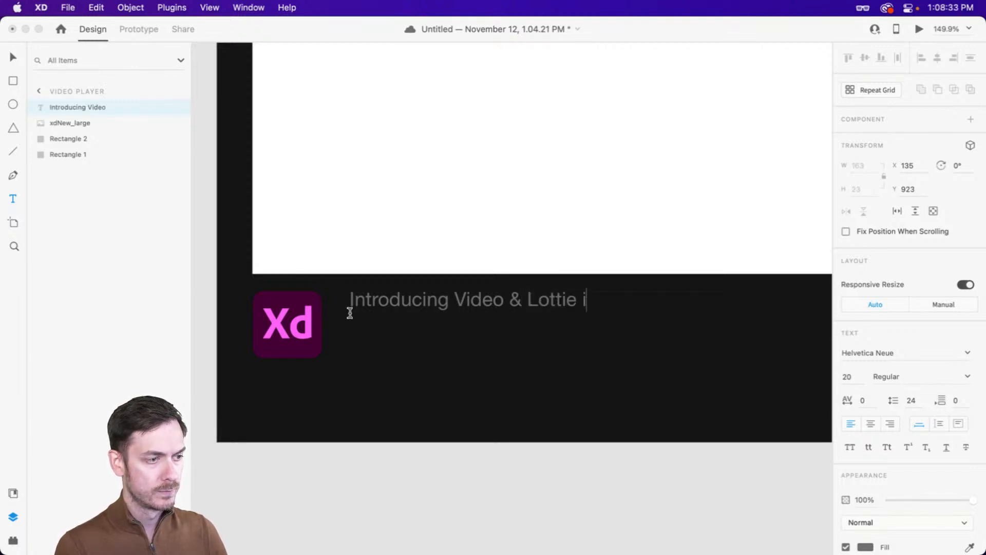
{"action": "type", "text": "n Adobe XD"}
{"action": "key", "text": "Escape"}
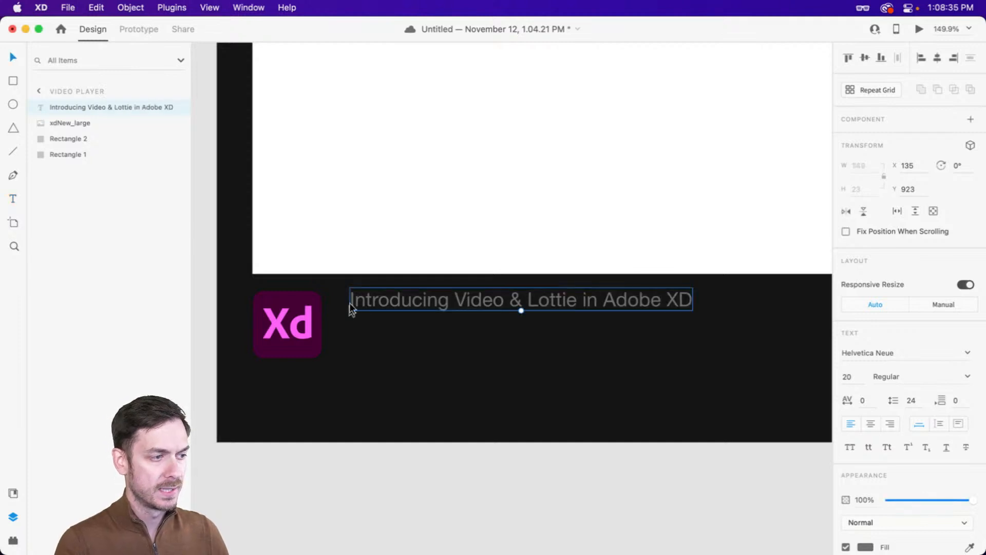
{"action": "left_click_drag", "start_coordinate": [350, 308], "coordinate": [390, 296]}
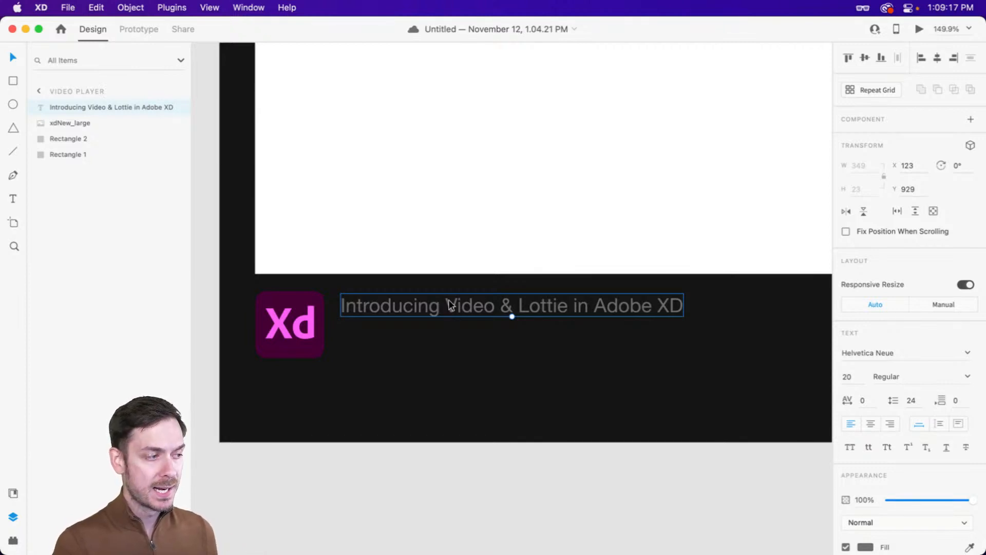
{"action": "left_click_drag", "start_coordinate": [452, 307], "coordinate": [445, 302]}
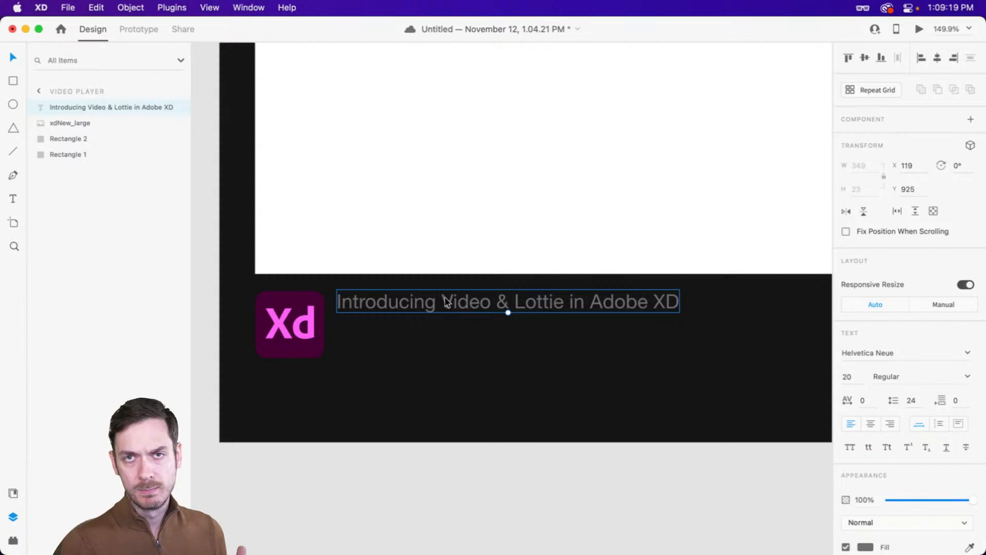
- Set the title text's font to Museo Sans Display in the Light weight
{"action": "left_click", "coordinate": [868, 352]}
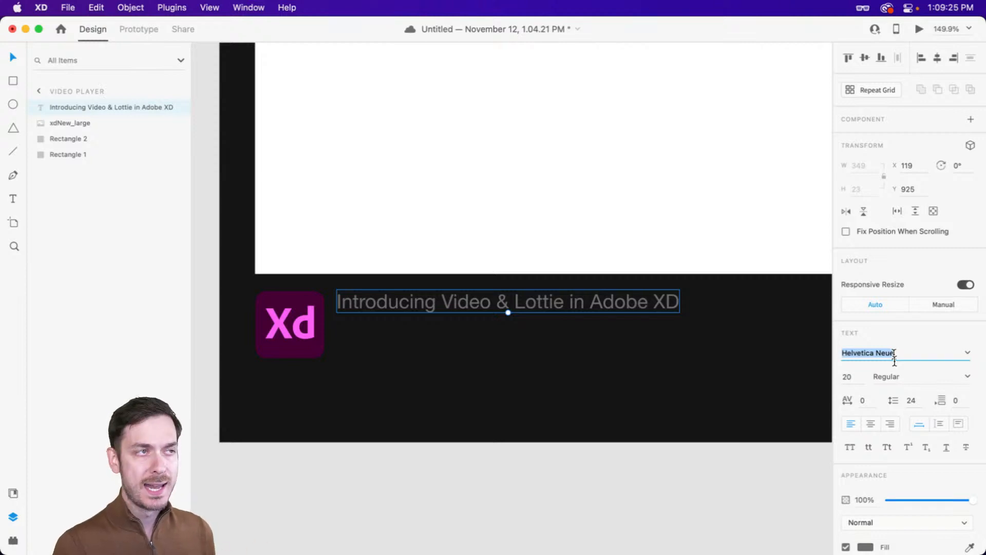
{"action": "type", "text": "Mus"}
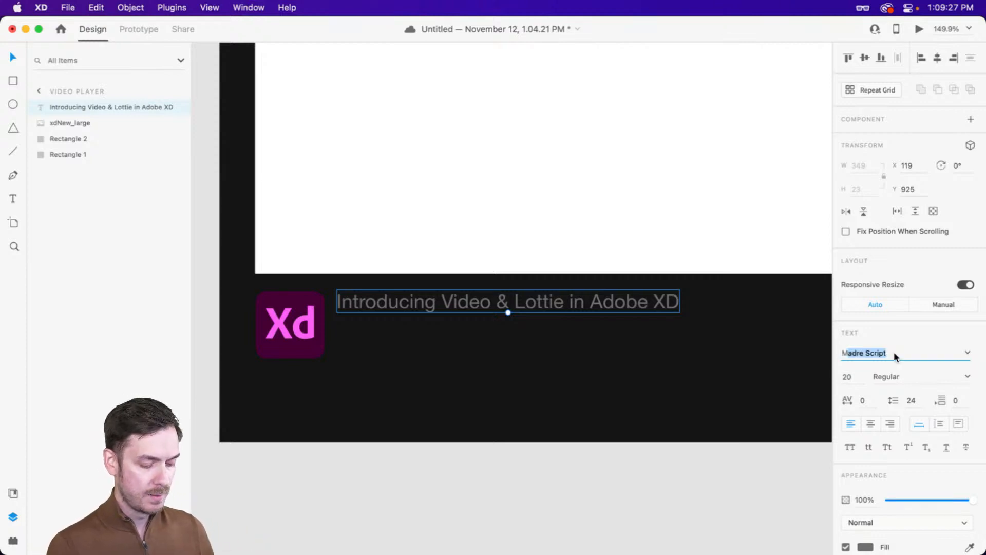
{"action": "type", "text": "eo"}
{"action": "key", "text": "Return"}
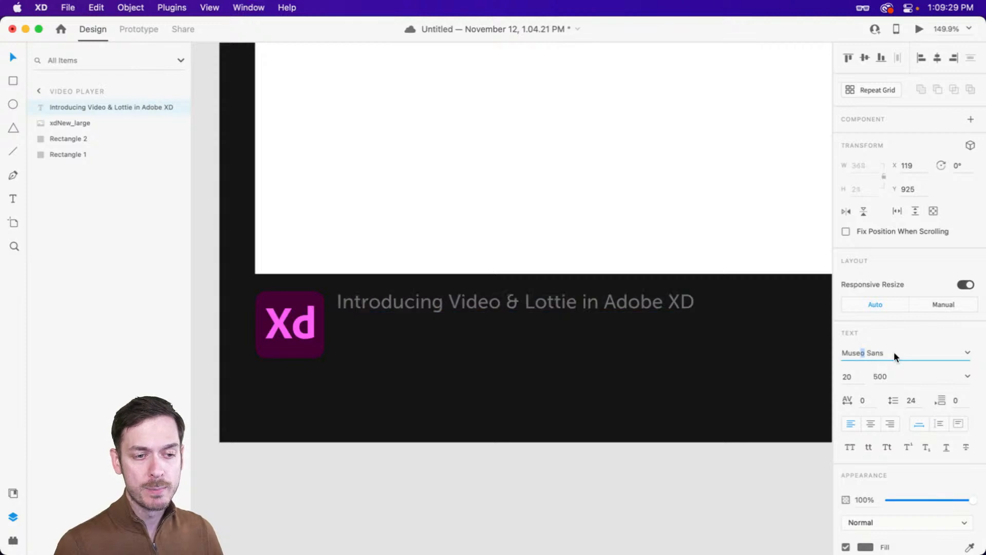
{"action": "left_click", "coordinate": [969, 354]}
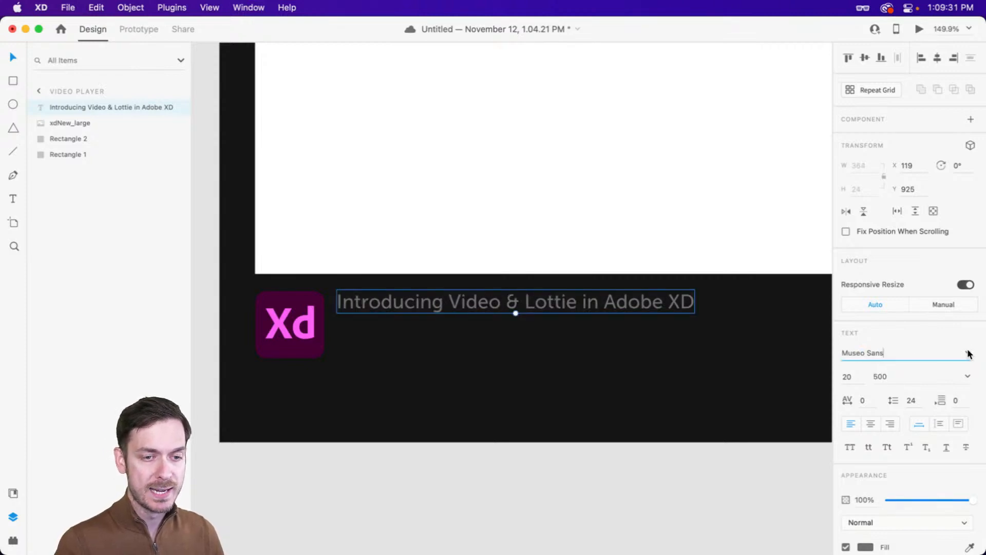
{"action": "left_click", "coordinate": [903, 386]}
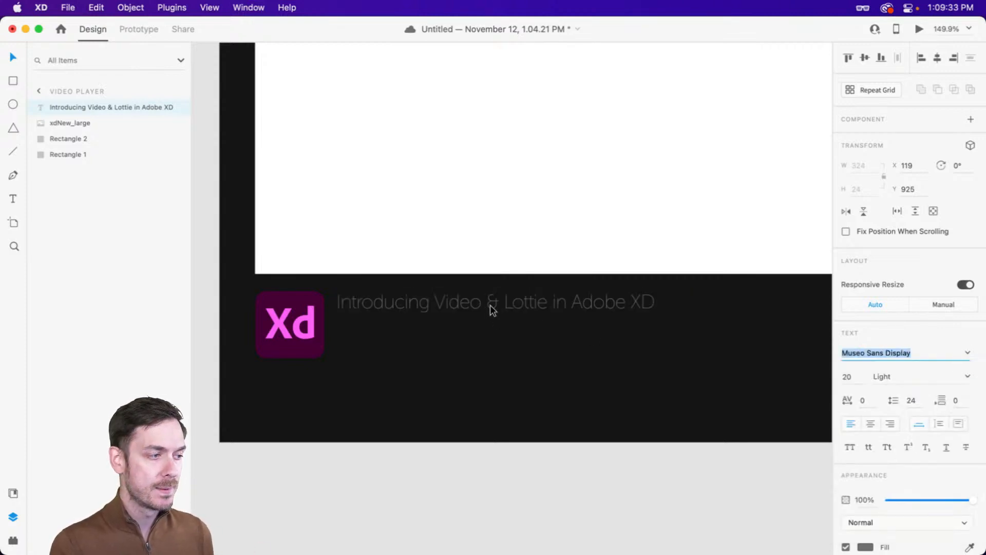
- Set the title text's weight to Black and switch its font family to Museo Sans
{"action": "left_click", "coordinate": [969, 377]}
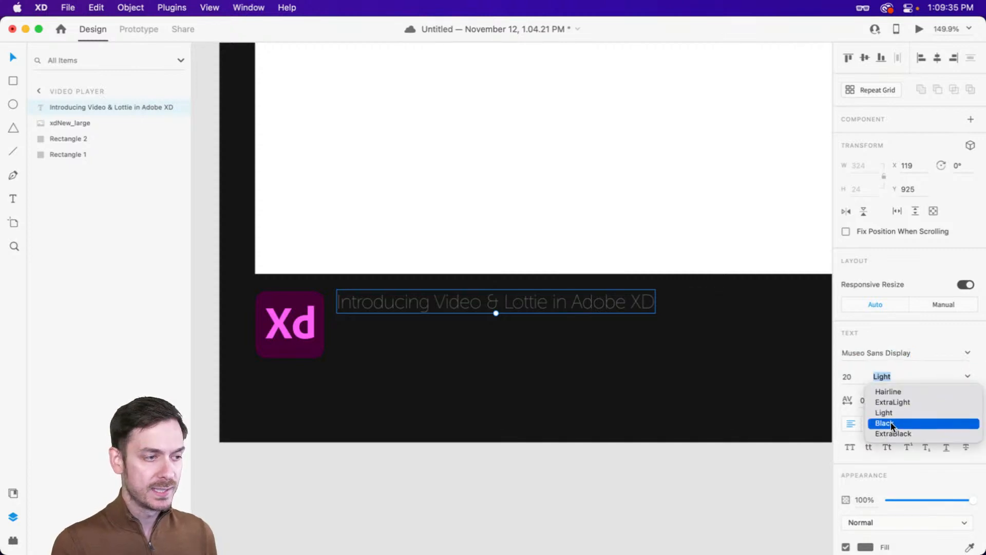
{"action": "left_click", "coordinate": [883, 423]}
{"action": "left_click", "coordinate": [858, 379]}
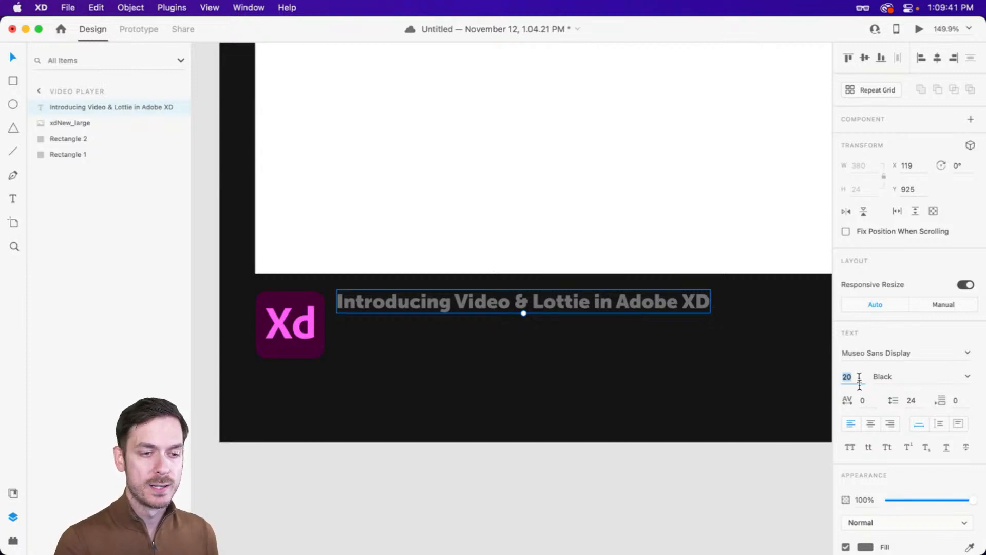
{"action": "left_click", "coordinate": [966, 354]}
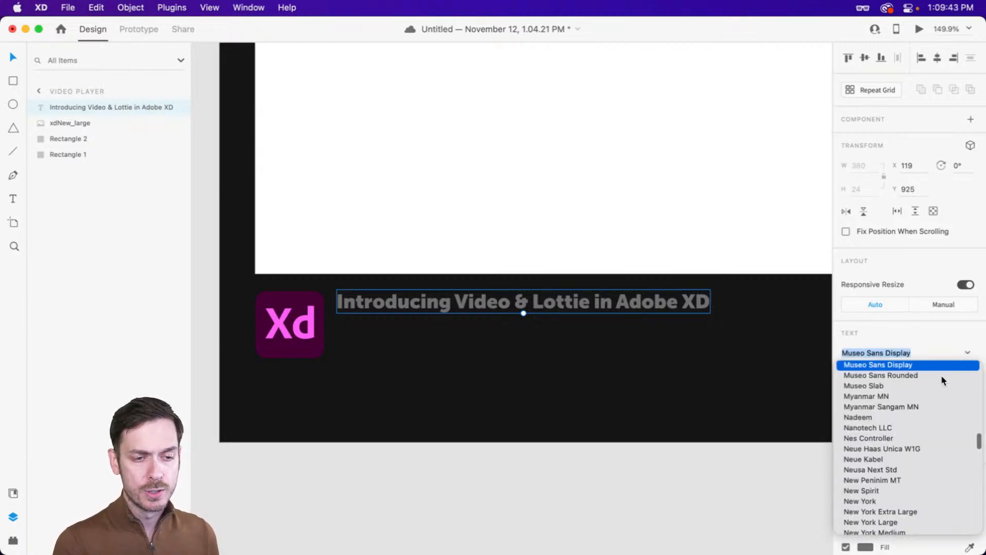
{"action": "scroll", "coordinate": [923, 374], "scroll_direction": "up", "scroll_amount": 3}
{"action": "left_click", "coordinate": [891, 383]}
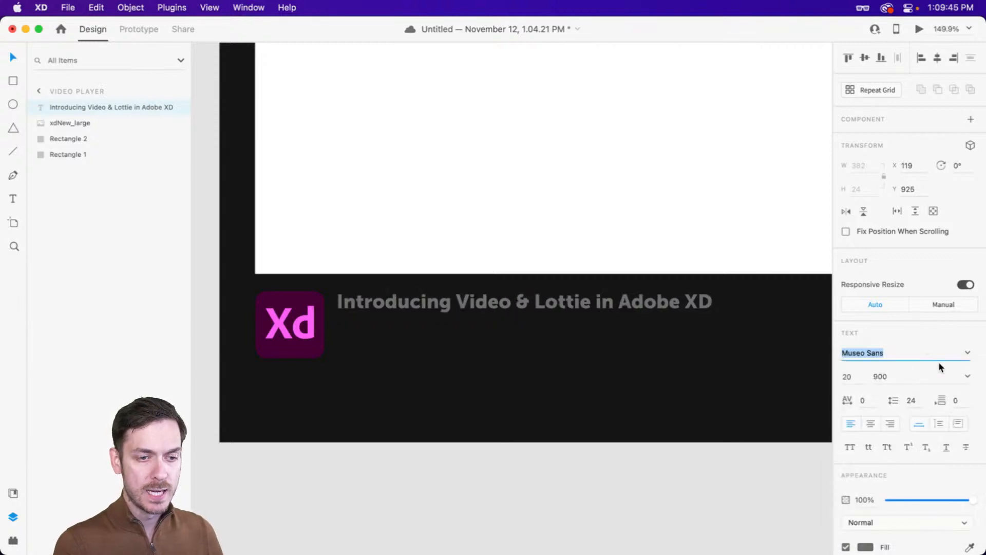
- Reduce the title text's font size to 16
{"action": "left_click", "coordinate": [858, 381]}
{"action": "key", "text": "Down"}
{"action": "key", "text": "Down"}
{"action": "key", "text": "Down"}
{"action": "key", "text": "Down"}
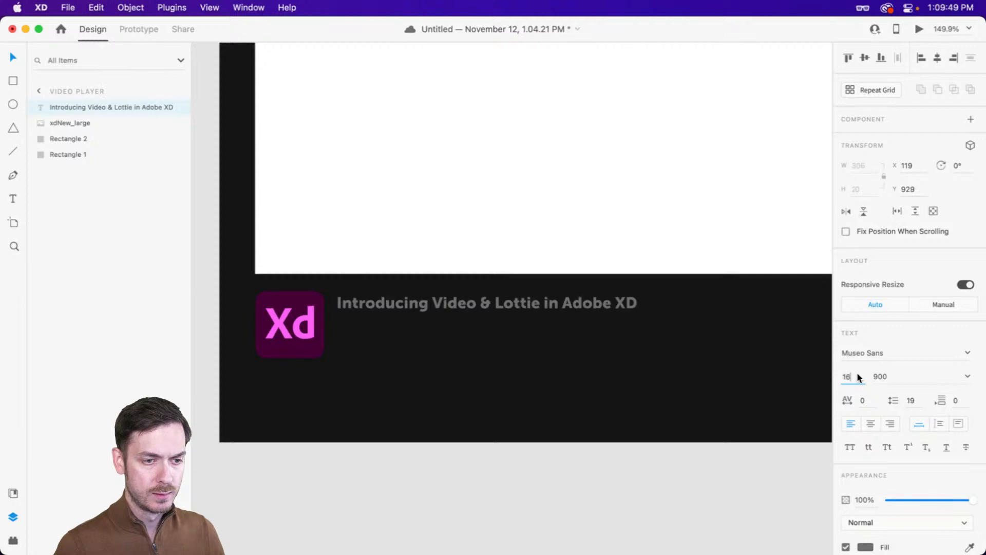
- Change the title text's fill to near-white and move it closer to the Xd logo at X 115, Y 928
{"action": "left_click", "coordinate": [865, 547]}
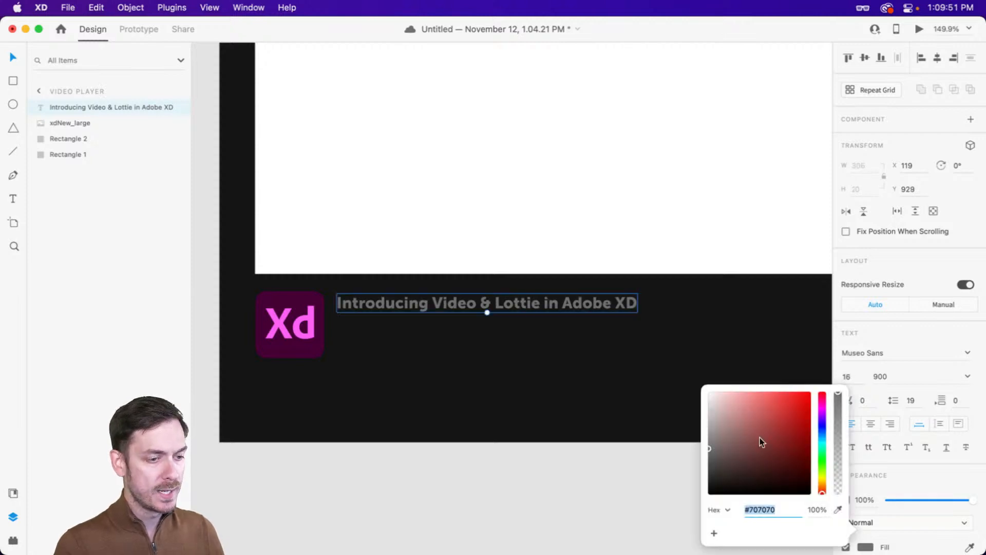
{"action": "left_click", "coordinate": [711, 399]}
{"action": "left_click", "coordinate": [927, 257]}
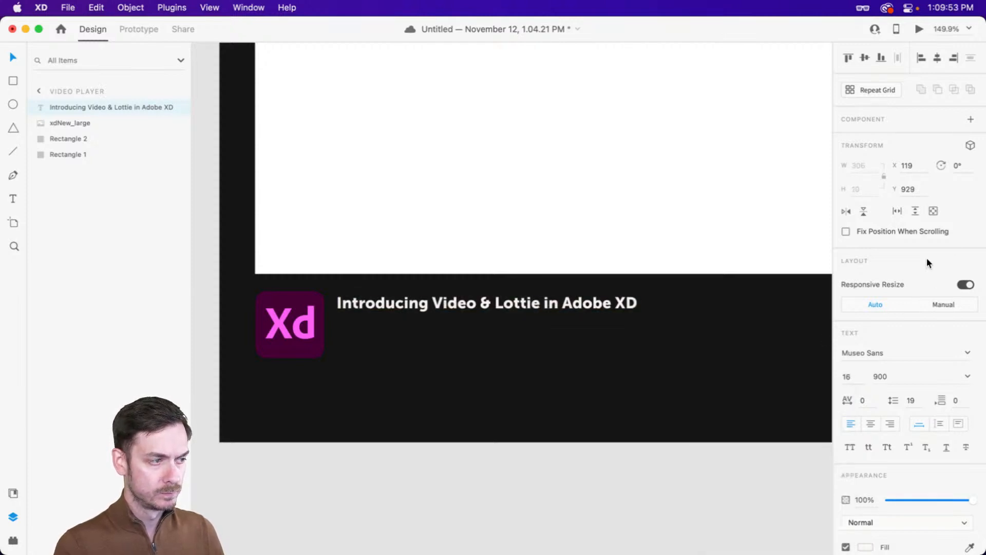
{"action": "left_click_drag", "start_coordinate": [364, 305], "coordinate": [362, 302]}
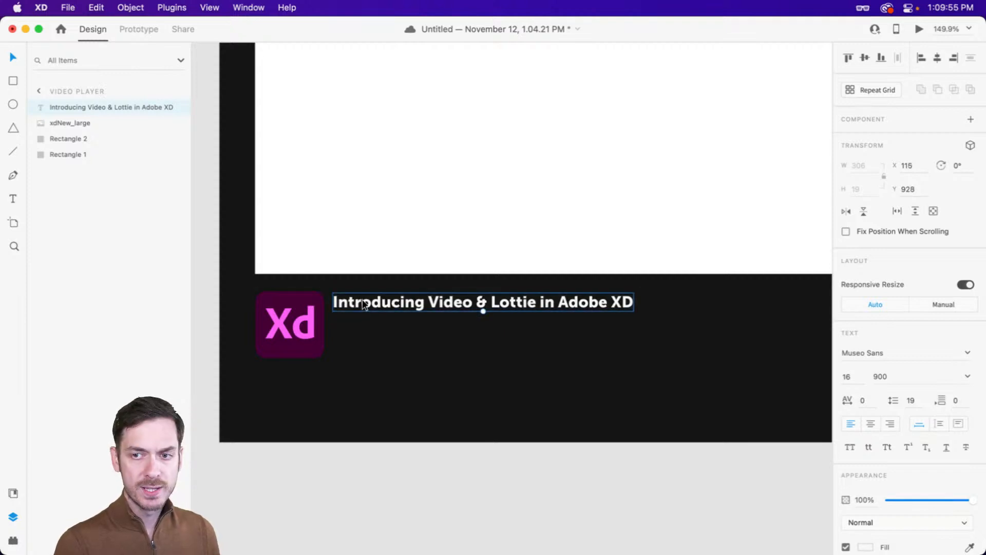
- Convert the title text to uppercase at X 117, Y 928 and check the page in the preview
{"action": "scroll", "coordinate": [918, 264], "scroll_direction": "down", "scroll_amount": 3}
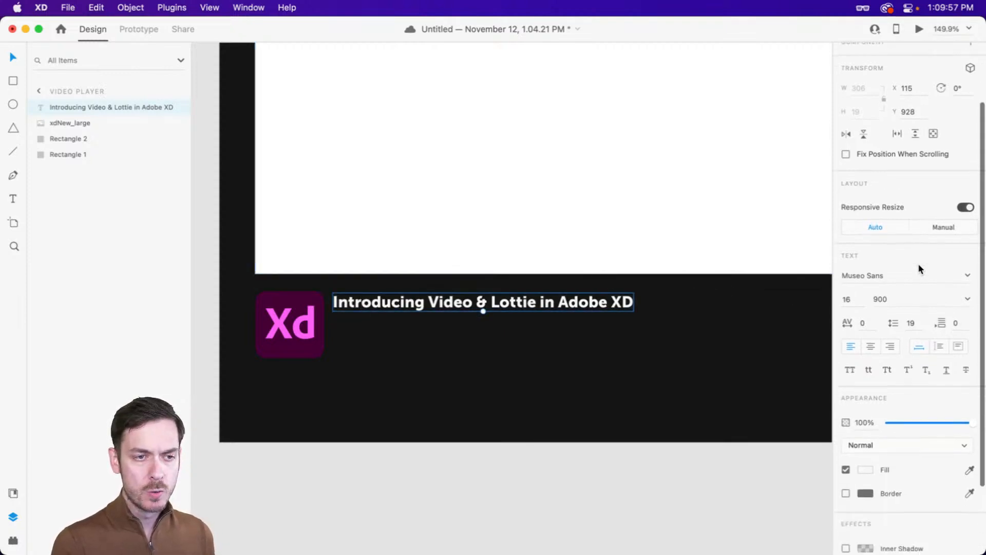
{"action": "scroll", "coordinate": [918, 267], "scroll_direction": "down", "scroll_amount": 1}
{"action": "scroll", "coordinate": [910, 267], "scroll_direction": "down", "scroll_amount": 1}
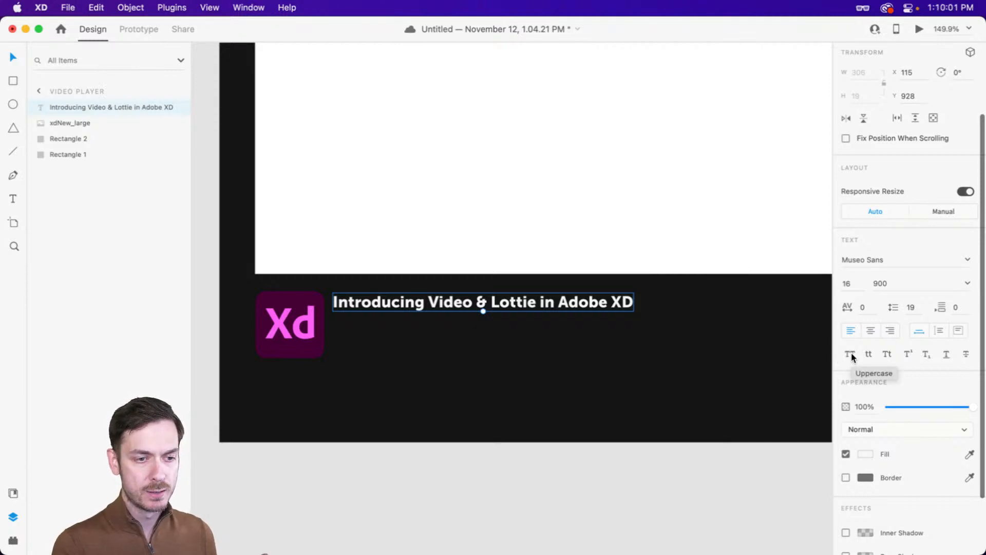
{"action": "left_click", "coordinate": [851, 353]}
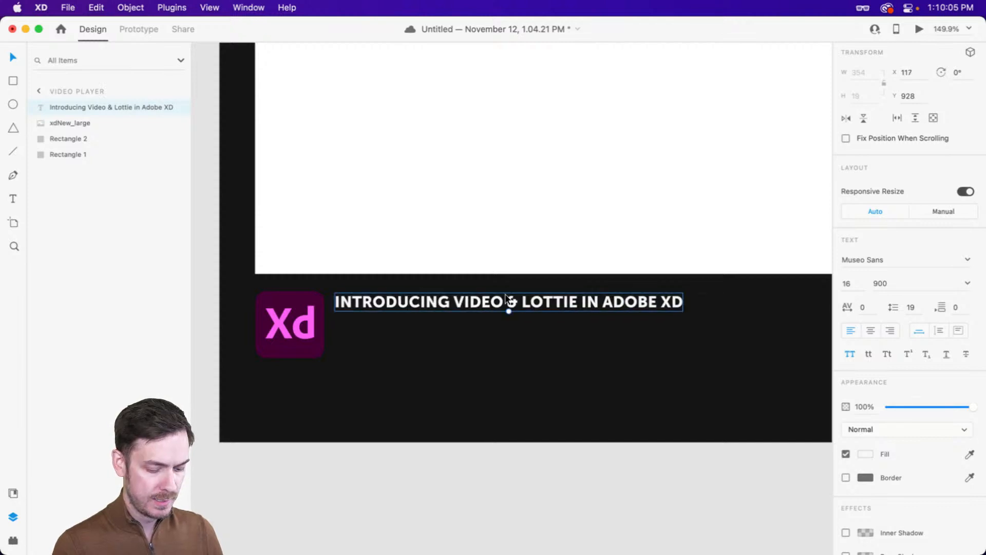
{"action": "key", "text": "super+Return"}
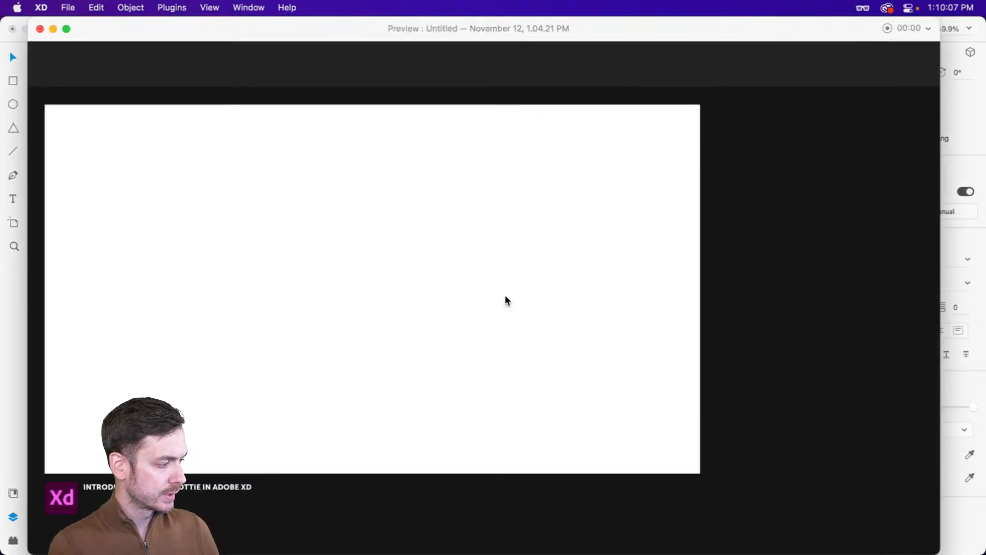
{"action": "key", "text": "super+w"}
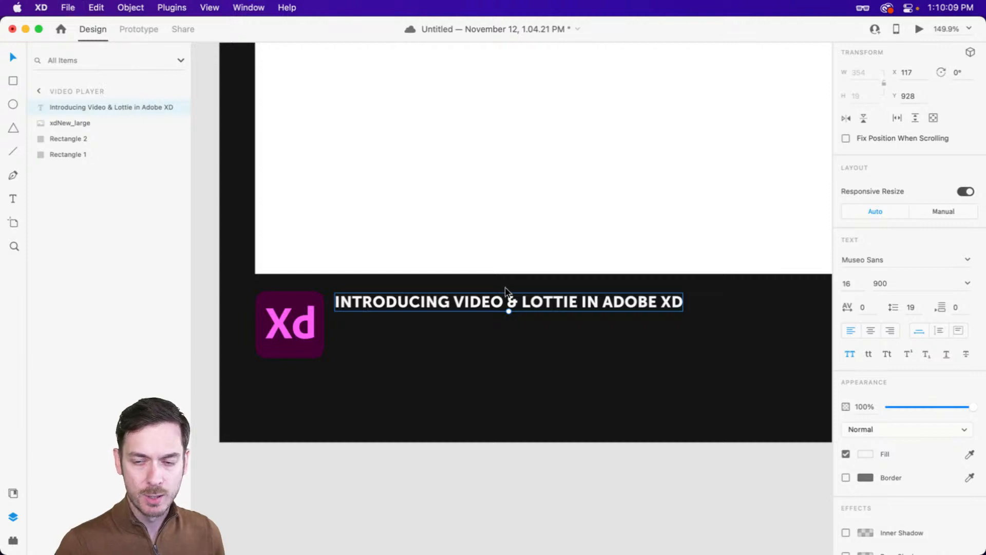
- Duplicate the title just below at X 117, Y 951, replace it with the presenter's full name, and turn off uppercase
{"action": "left_click_drag", "start_coordinate": [475, 307], "coordinate": [439, 323]}
{"action": "double_click", "coordinate": [437, 323]}
{"action": "type", "text": "Howard Pinsky"}
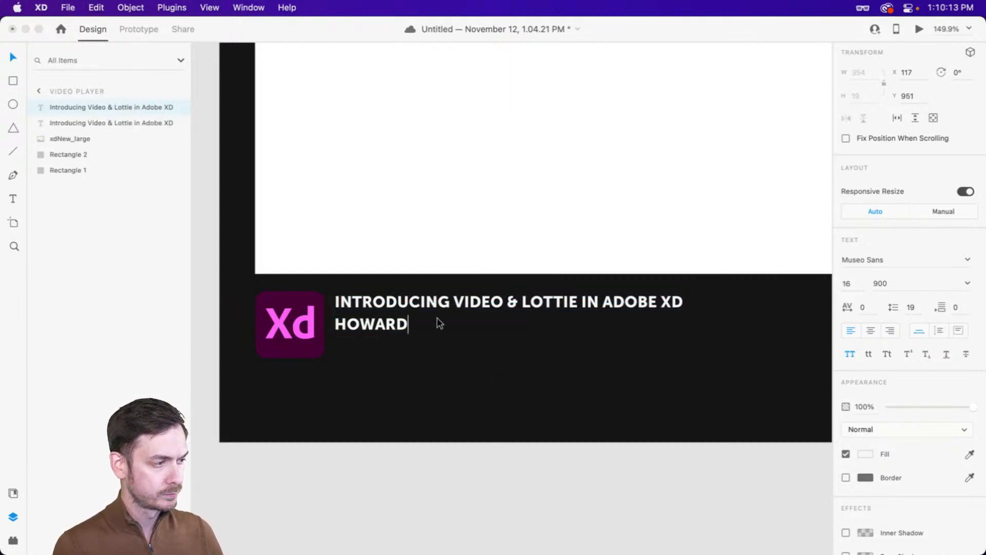
{"action": "key", "text": "Escape"}
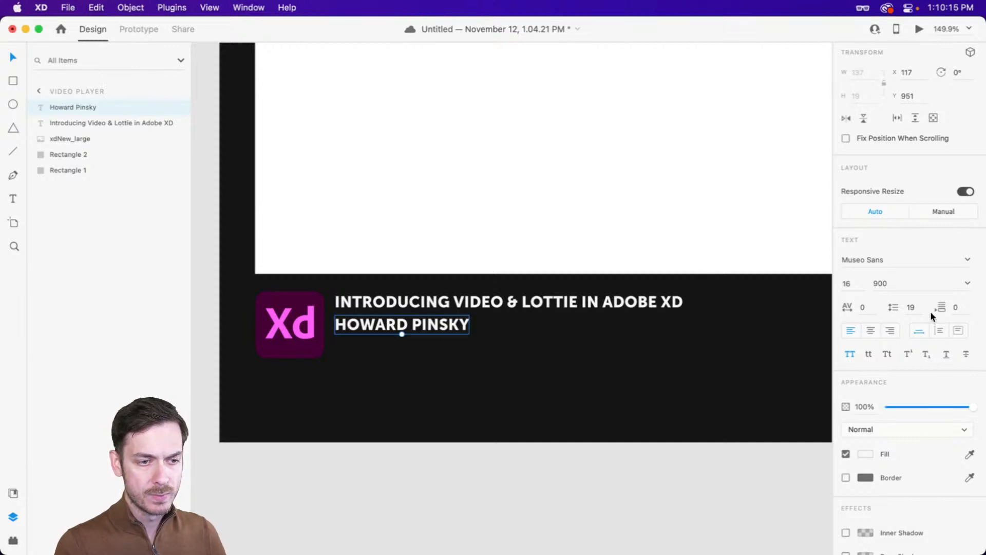
{"action": "left_click", "coordinate": [849, 355]}
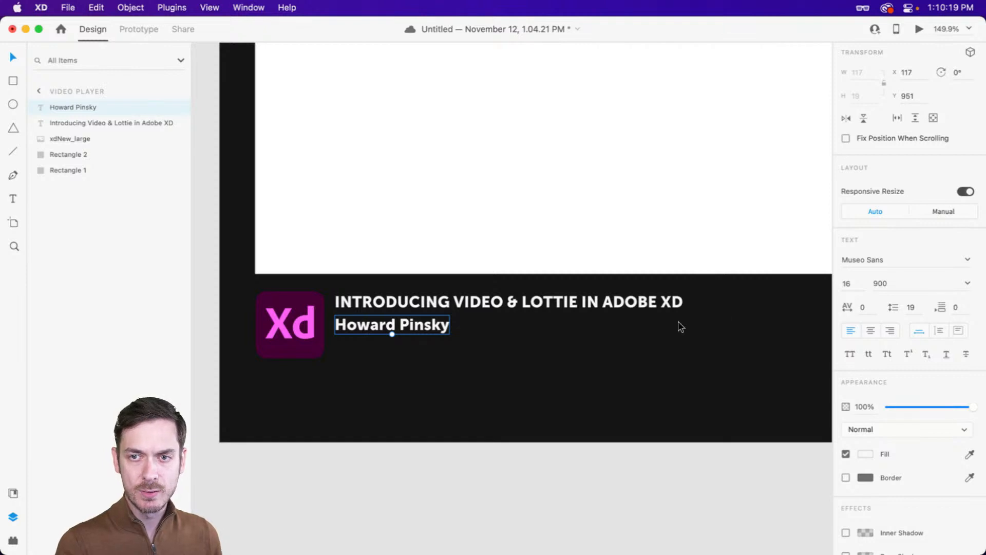
- Set the presenter name text to weight 700 and font size 14
{"action": "left_click", "coordinate": [968, 284]}
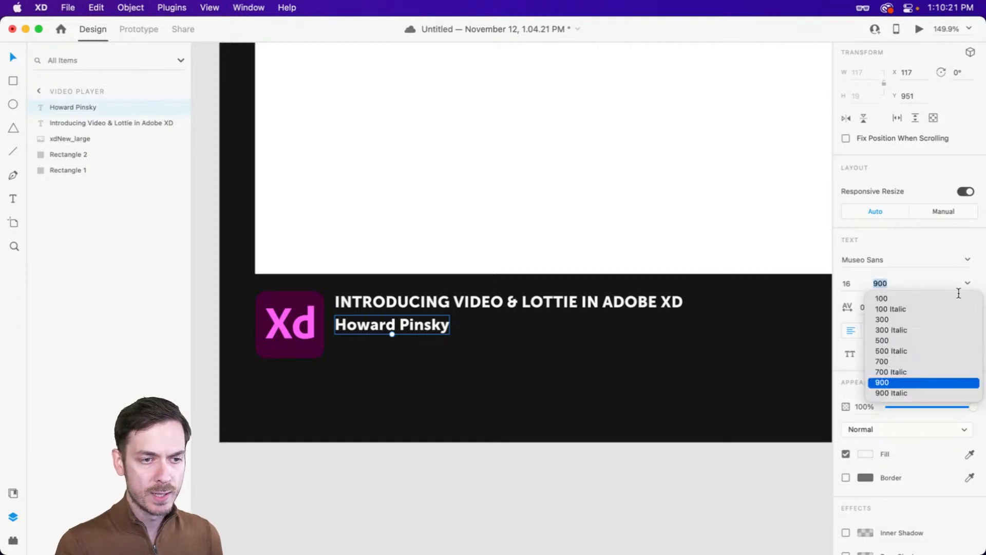
{"action": "left_click", "coordinate": [888, 362]}
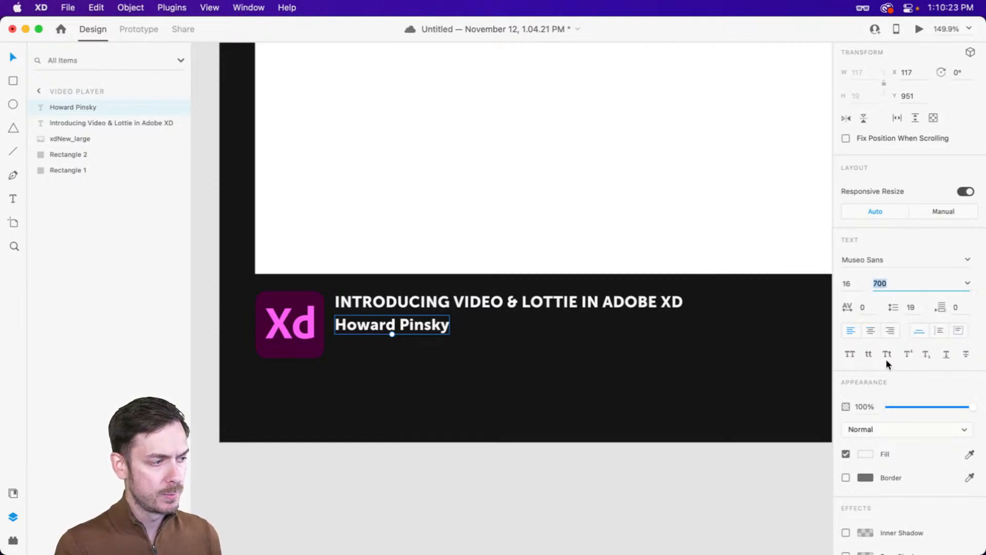
{"action": "left_click", "coordinate": [855, 289]}
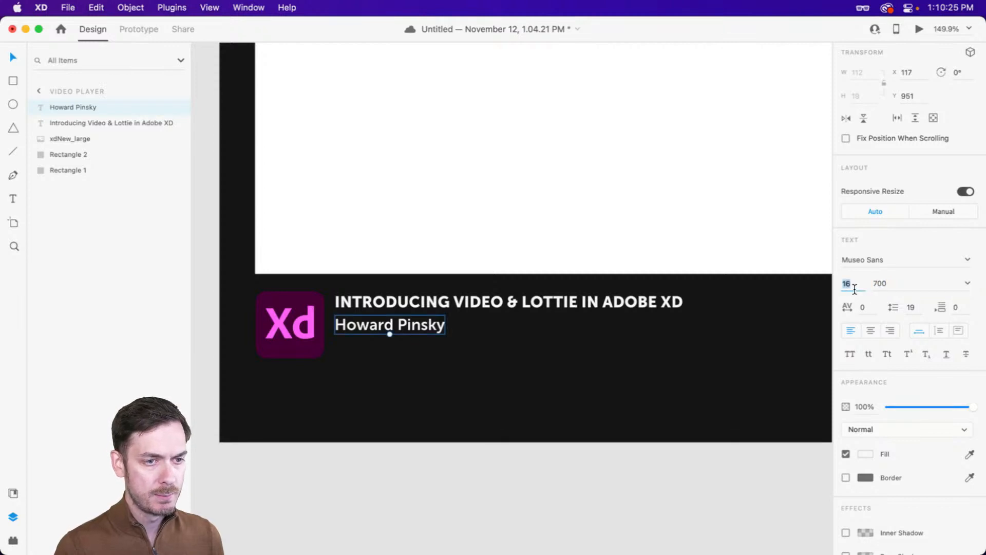
{"action": "type", "text": "14"}
{"action": "key", "text": "Return"}
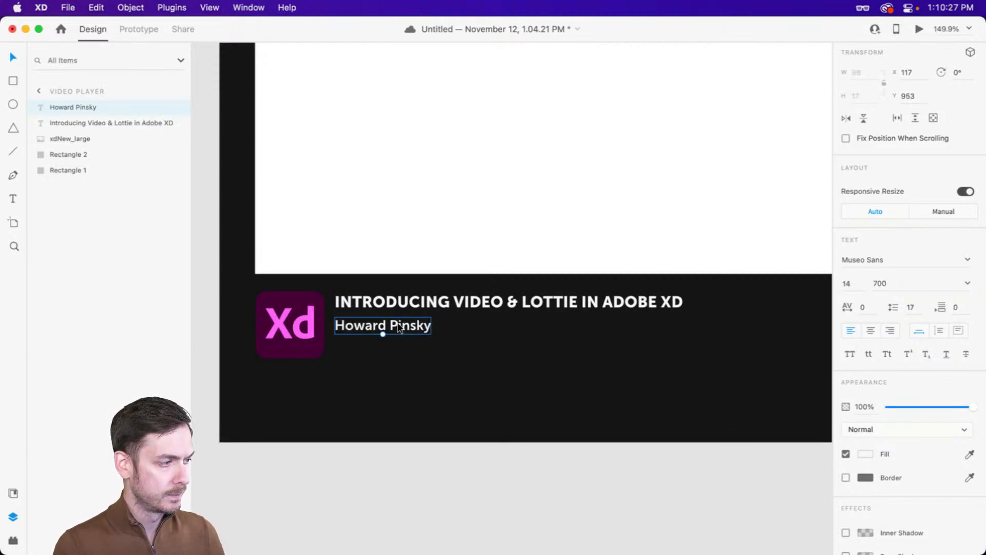
- Duplicate the presenter name line below itself at X 117, Y 968 and change the copy's text to "Adobe XD"
{"action": "left_click_drag", "start_coordinate": [399, 327], "coordinate": [399, 342]}
{"action": "double_click", "coordinate": [399, 342]}
{"action": "type", "text": "Adobe X"}
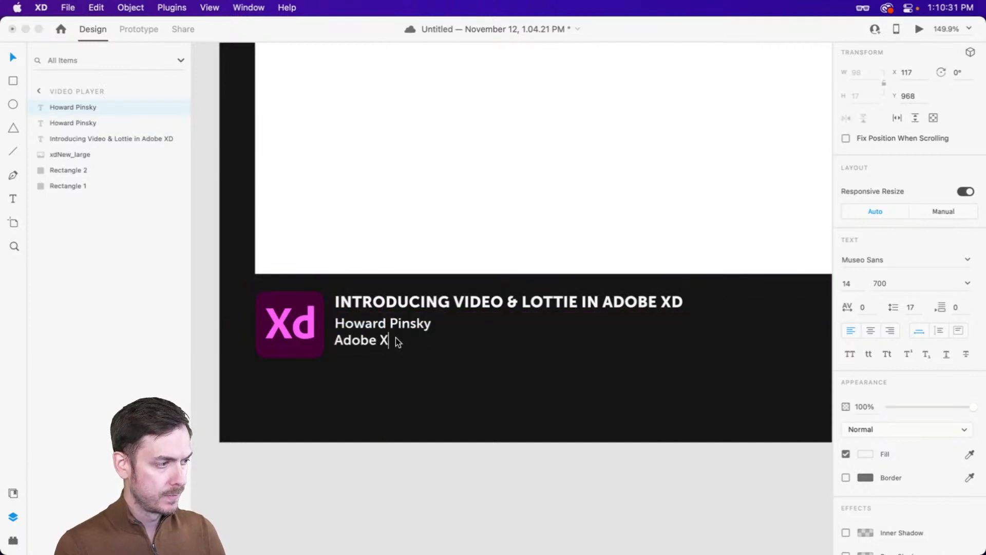
{"action": "type", "text": "D"}
{"action": "key", "text": "Escape"}
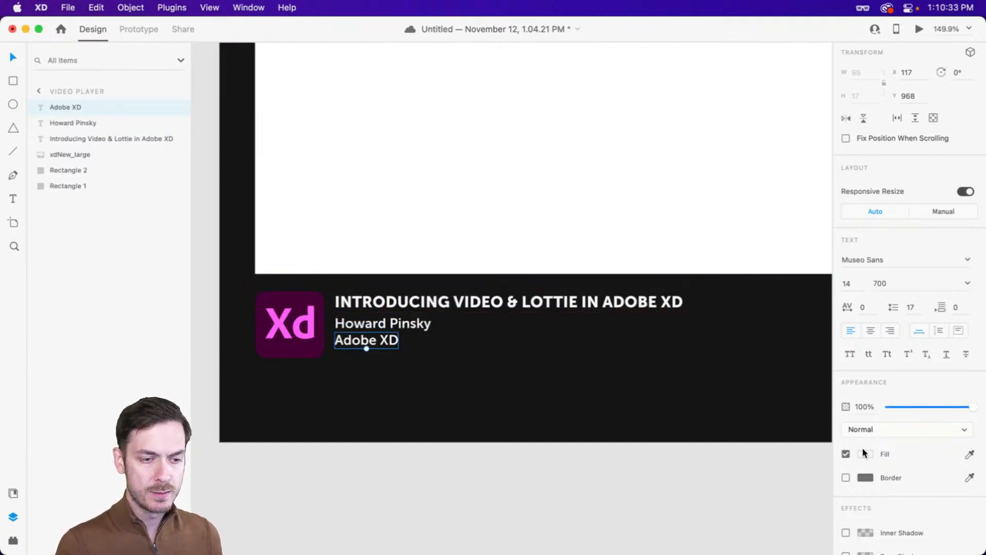
- Change the "Adobe XD" text's fill to a bright magenta that matches the Xd logo
{"action": "left_click", "coordinate": [865, 454]}
{"action": "left_click", "coordinate": [822, 394]}
{"action": "left_click", "coordinate": [799, 394]}
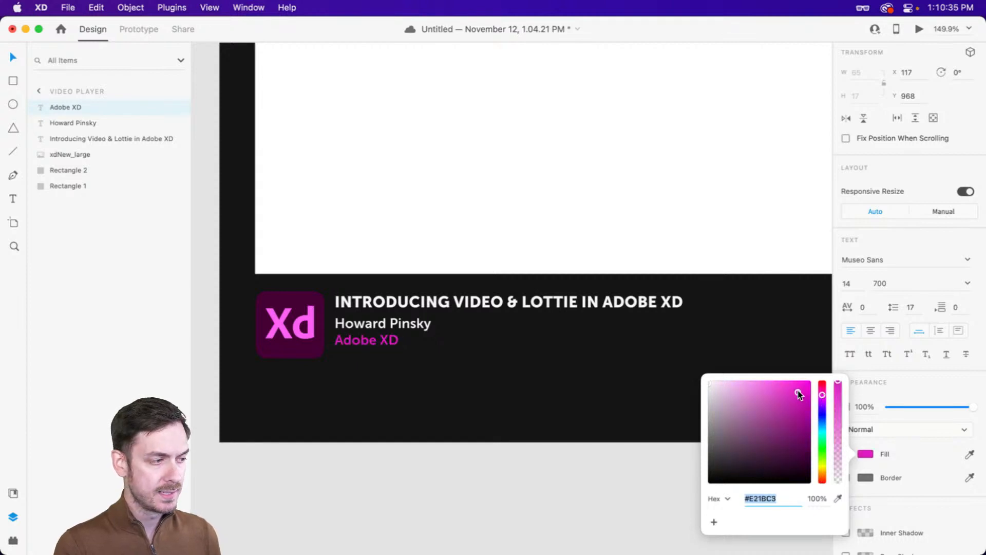
{"action": "left_click", "coordinate": [794, 391]}
{"action": "left_click", "coordinate": [823, 392]}
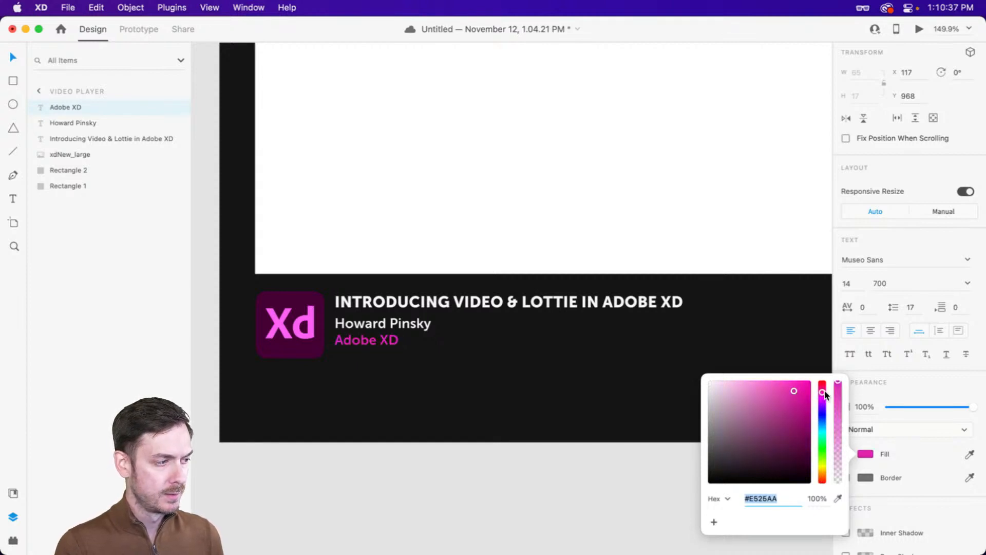
{"action": "left_click", "coordinate": [892, 258]}
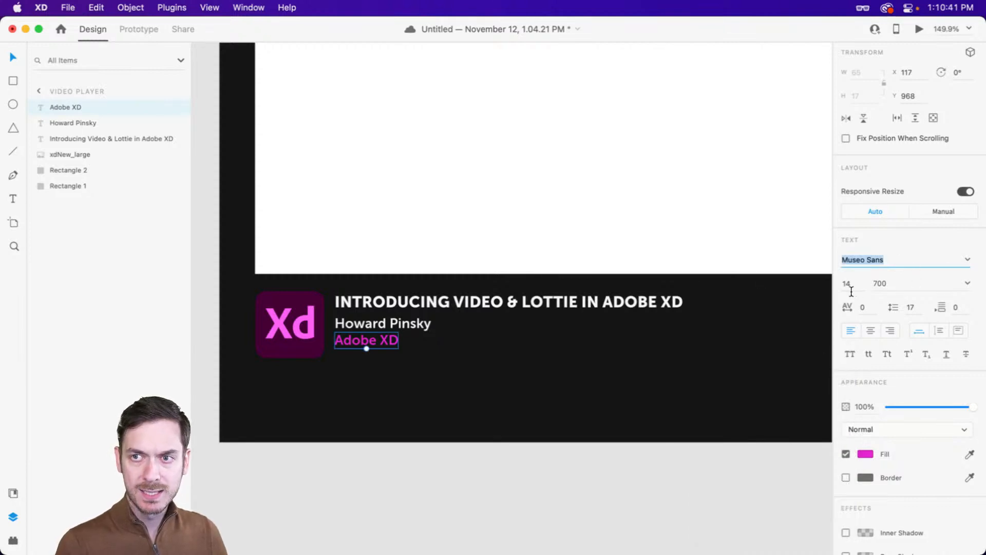
- Move the "Adobe XD" line slightly down, then shift all three text lines together so the title sits at X 117, Y 930
{"action": "left_click_drag", "start_coordinate": [376, 339], "coordinate": [378, 344]}
{"action": "left_click", "coordinate": [385, 324], "text": "shift"}
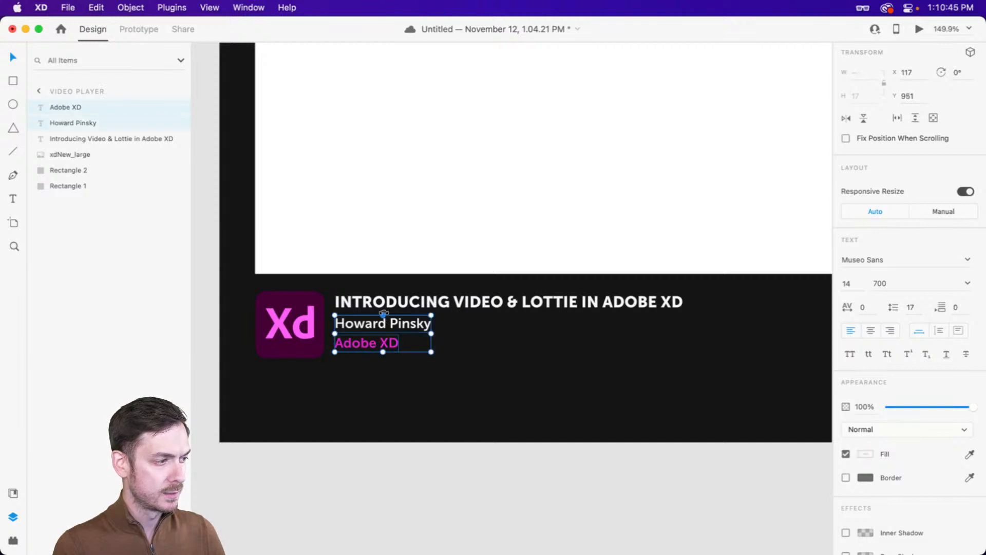
{"action": "left_click", "coordinate": [386, 303], "text": "shift"}
{"action": "left_click_drag", "start_coordinate": [387, 304], "coordinate": [390, 305]}
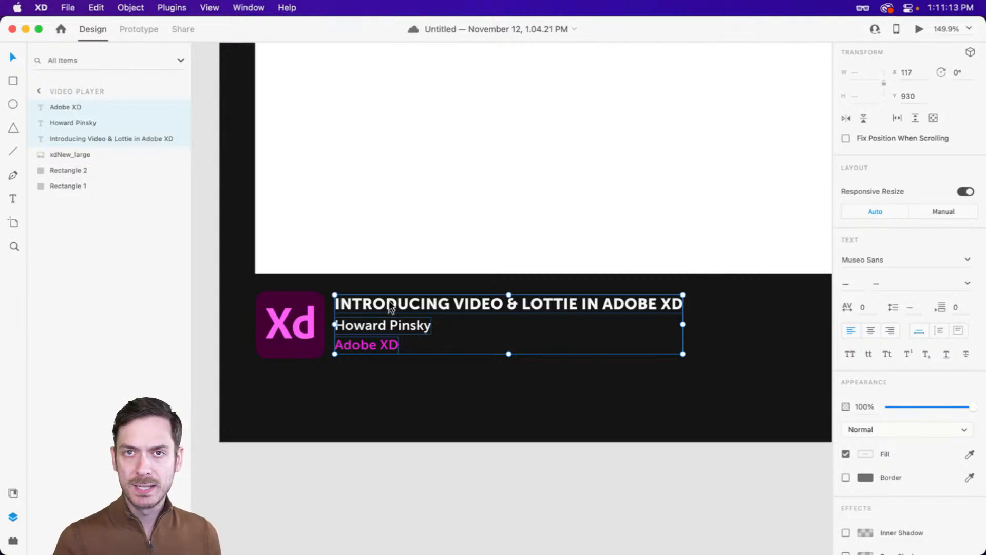
{"action": "left_click", "coordinate": [566, 390]}
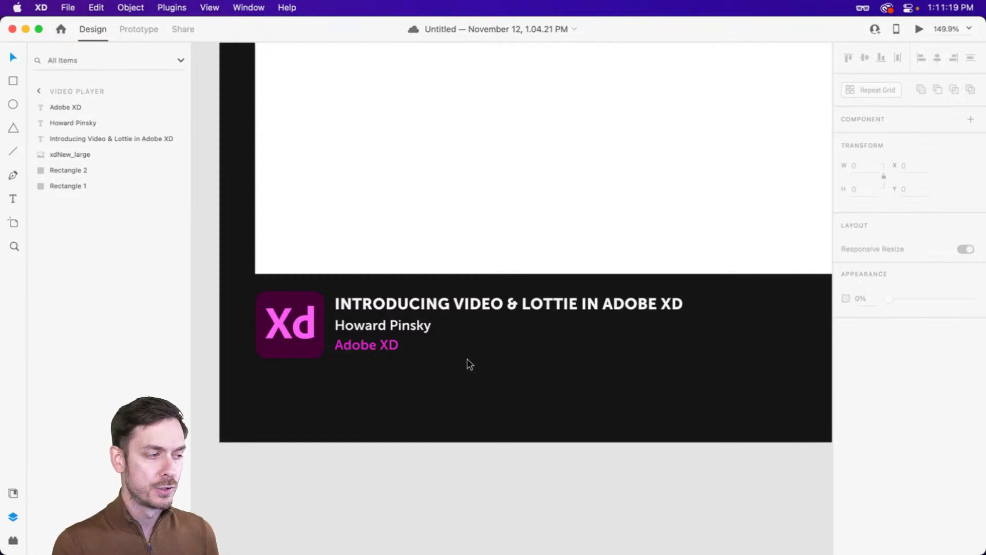
- Check the logo and the three text lines below the video area in the preview
{"action": "scroll", "coordinate": [497, 339], "scroll_direction": "down", "scroll_amount": 3}
{"action": "scroll", "coordinate": [499, 329], "scroll_direction": "down", "scroll_amount": 5}
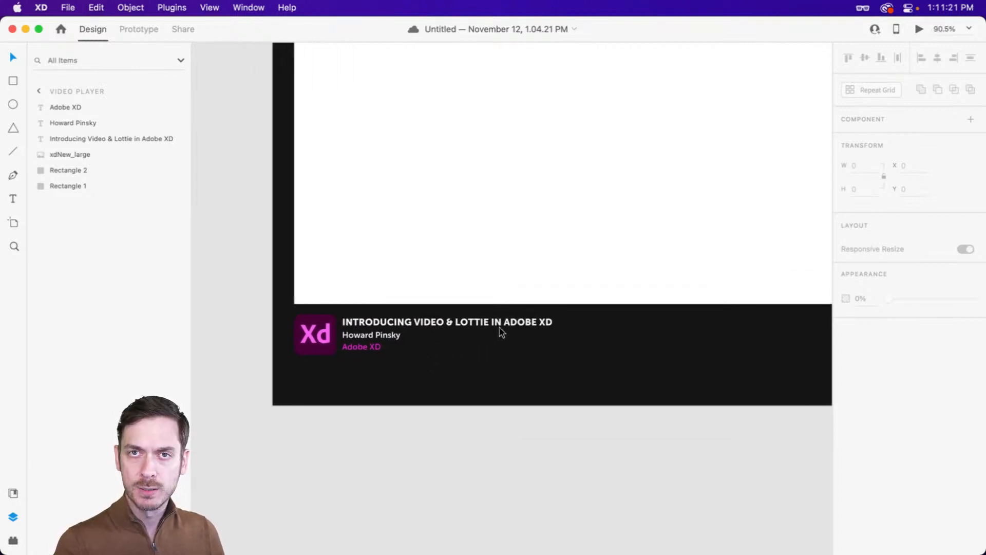
{"action": "left_click_drag", "start_coordinate": [611, 285], "coordinate": [547, 295]}
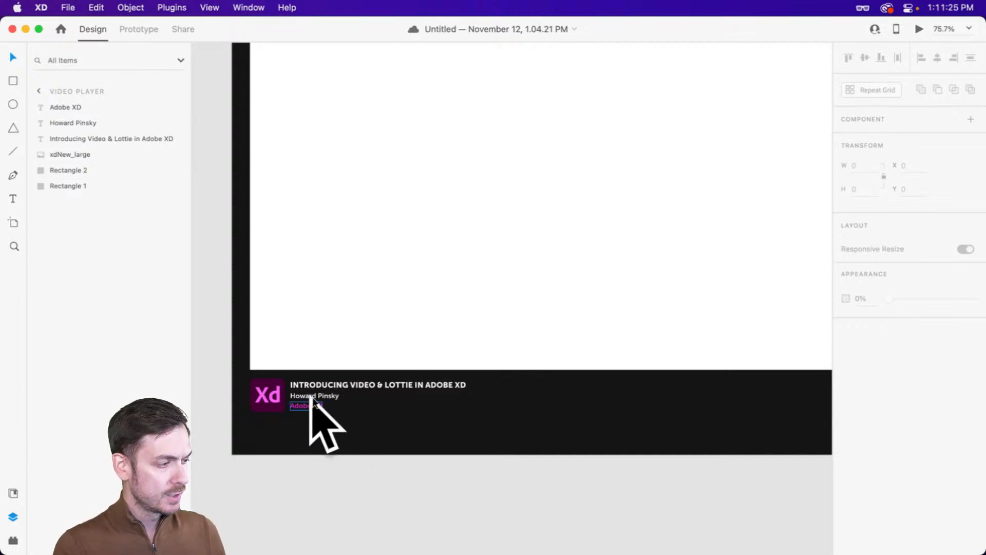
{"action": "key", "text": "super+Return"}
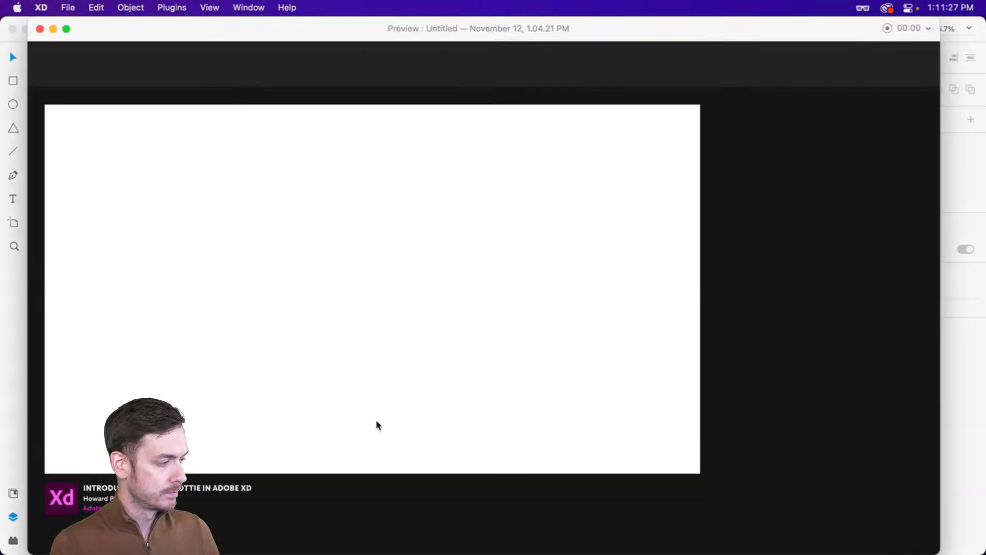
{"action": "key", "text": "super+w"}
- Enlarge the white video rectangle proportionally to 1434 x 807 px, keeping its position at X 36, Y 133
{"action": "scroll", "coordinate": [437, 424], "scroll_direction": "down", "scroll_amount": 3}
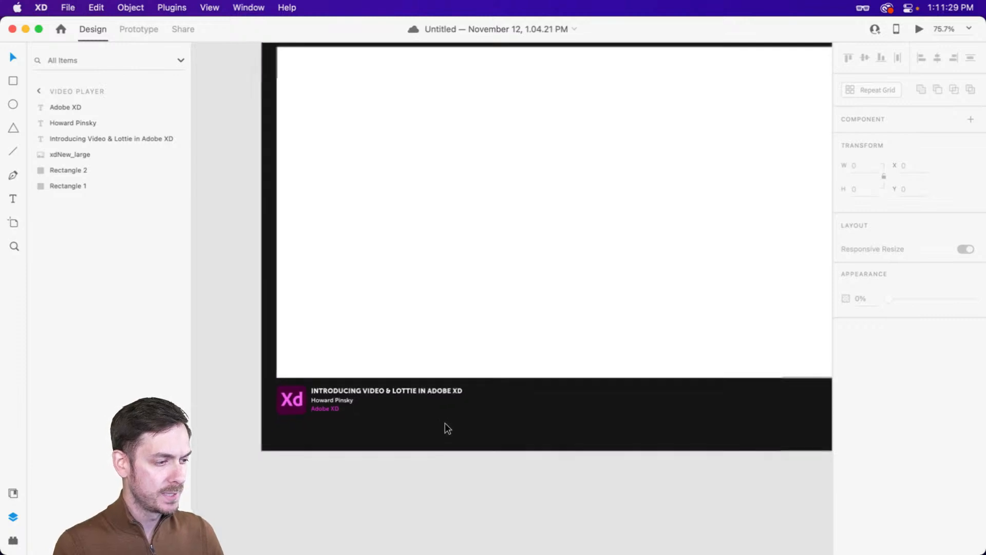
{"action": "scroll", "coordinate": [455, 420], "scroll_direction": "right", "scroll_amount": 5}
{"action": "left_click", "coordinate": [543, 335]}
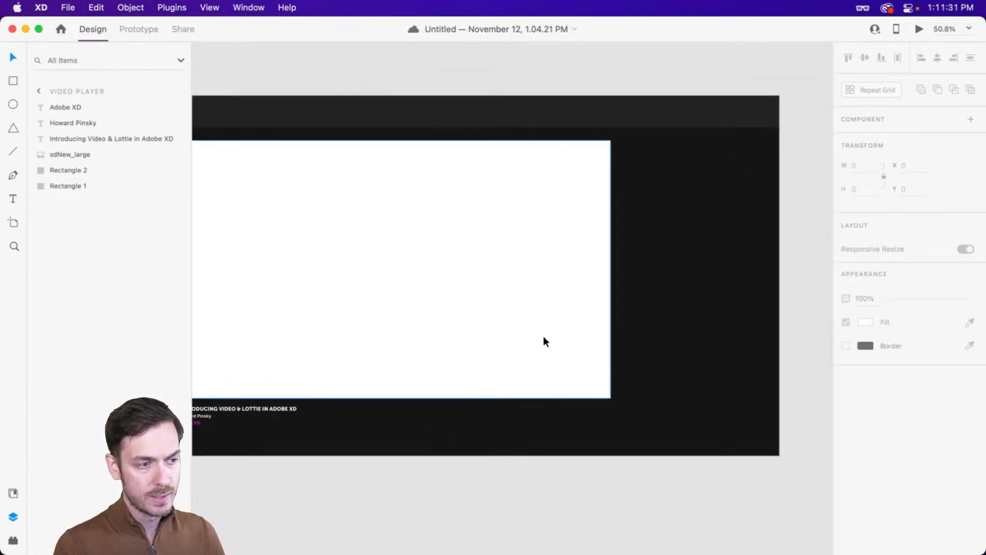
{"action": "left_click_drag", "start_coordinate": [611, 399], "coordinate": [636, 410]}
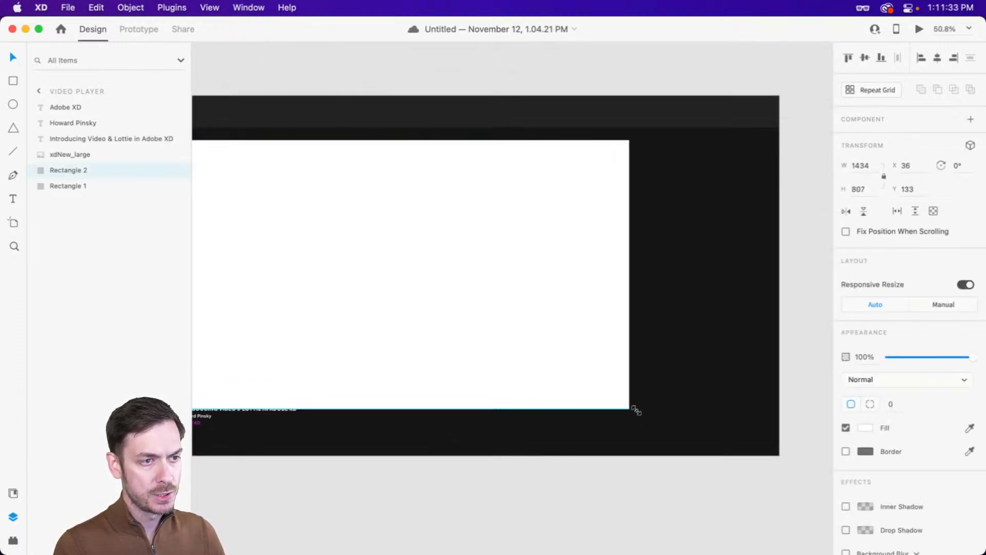
{"action": "scroll", "coordinate": [614, 415], "scroll_direction": "left", "scroll_amount": 5}
{"action": "scroll", "coordinate": [614, 414], "scroll_direction": "down", "scroll_amount": 2}
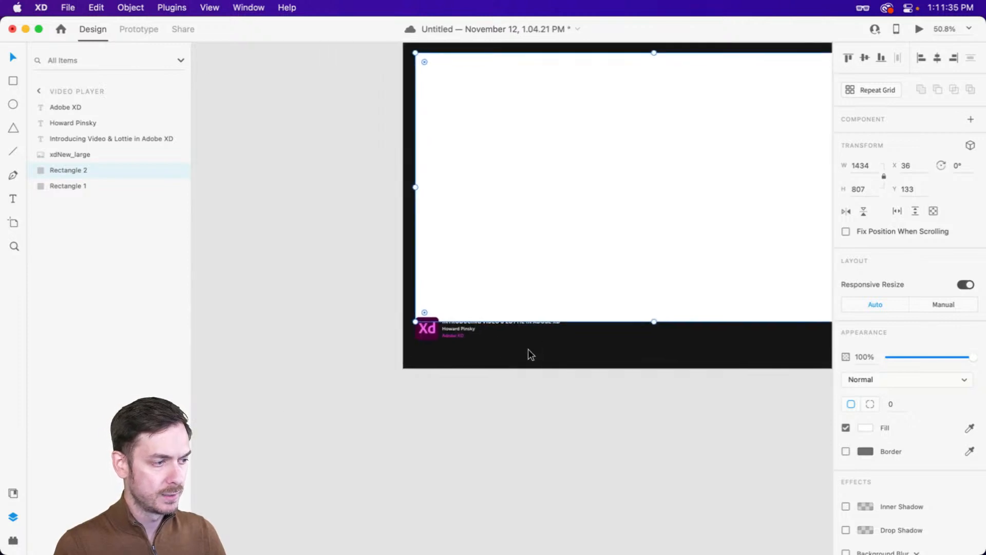
- Move the Xd logo and the three text lines together below the enlarged video rectangle, at X 36, Y 956
{"action": "left_click_drag", "start_coordinate": [529, 353], "coordinate": [430, 340]}
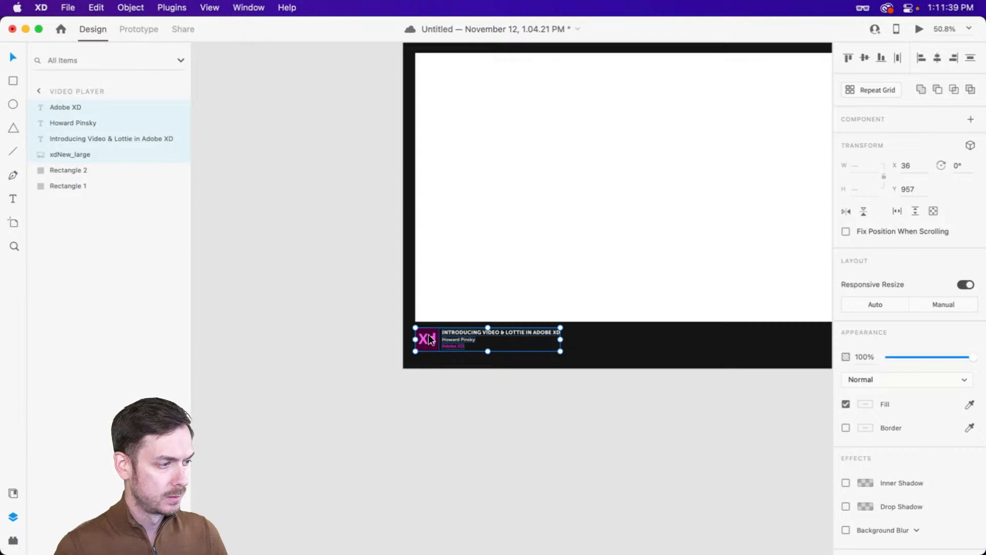
{"action": "key", "text": "Up"}
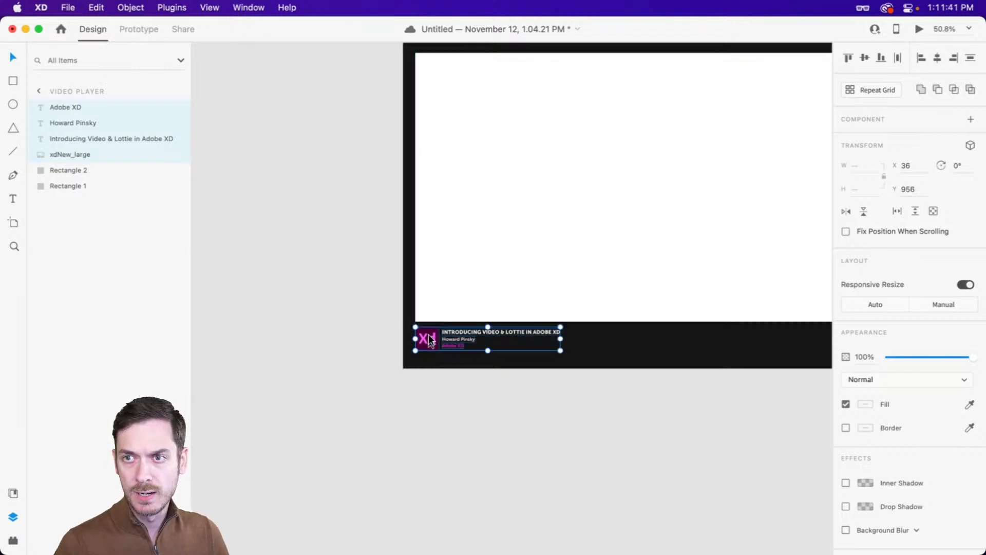
{"action": "scroll", "coordinate": [582, 267], "scroll_direction": "right", "scroll_amount": 5}
{"action": "scroll", "coordinate": [582, 267], "scroll_direction": "up", "scroll_amount": 2}
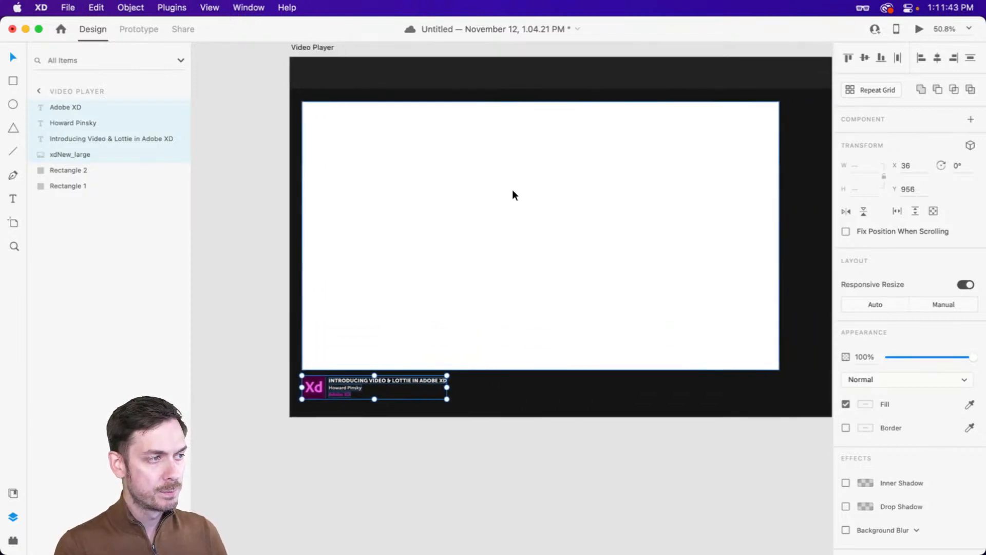
{"action": "scroll", "coordinate": [512, 190], "scroll_direction": "up", "scroll_amount": 4}
{"action": "left_click_drag", "start_coordinate": [546, 213], "coordinate": [518, 215]}
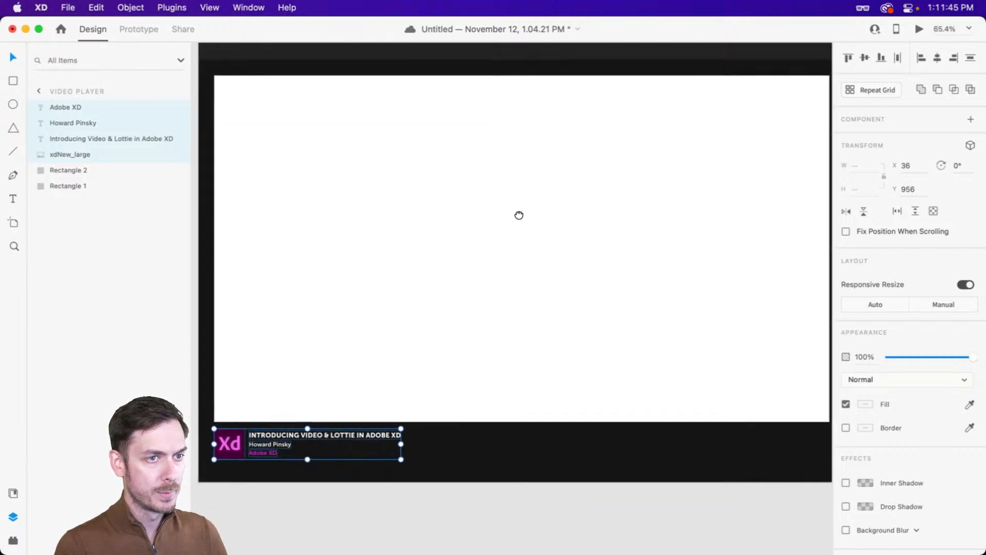
{"action": "scroll", "coordinate": [520, 208], "scroll_direction": "down", "scroll_amount": 2}
- Place MAX2021_teaser_15.mp4 from Finder's Previews folder into the white video rectangle, and save the document
{"action": "left_click", "coordinate": [533, 209]}
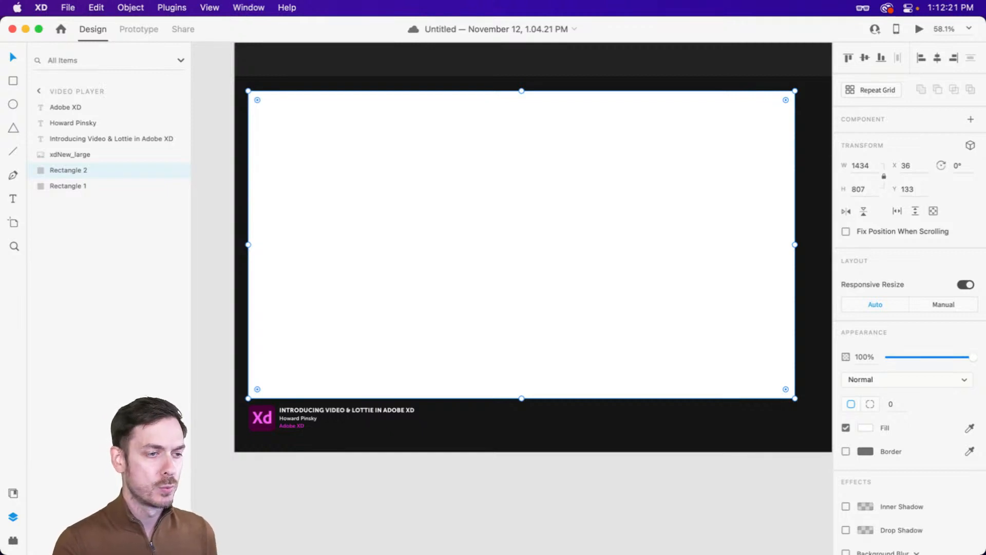
{"action": "scroll", "coordinate": [472, 184], "scroll_direction": "up", "scroll_amount": 2}
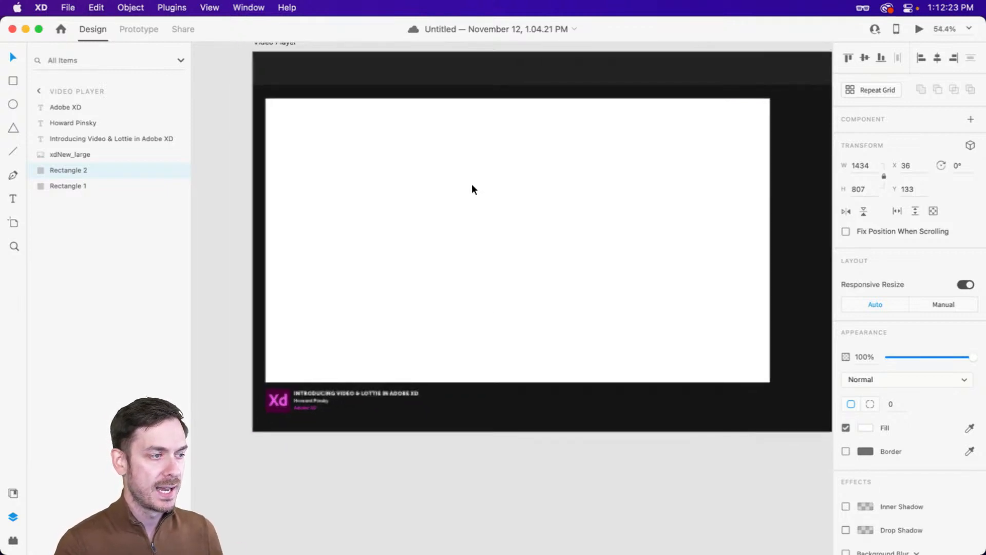
{"action": "scroll", "coordinate": [473, 191], "scroll_direction": "up", "scroll_amount": 1}
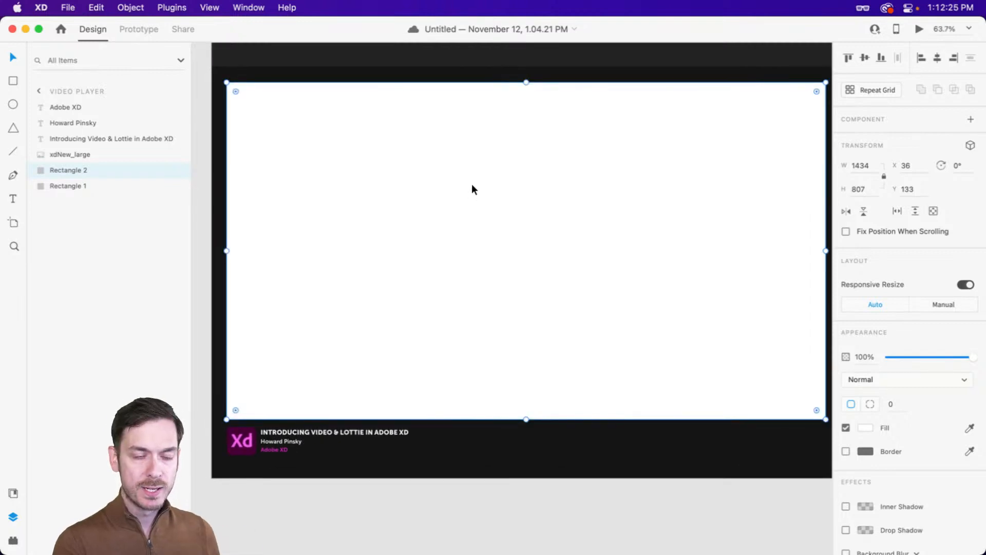
{"action": "scroll", "coordinate": [483, 189], "scroll_direction": "right", "scroll_amount": 2}
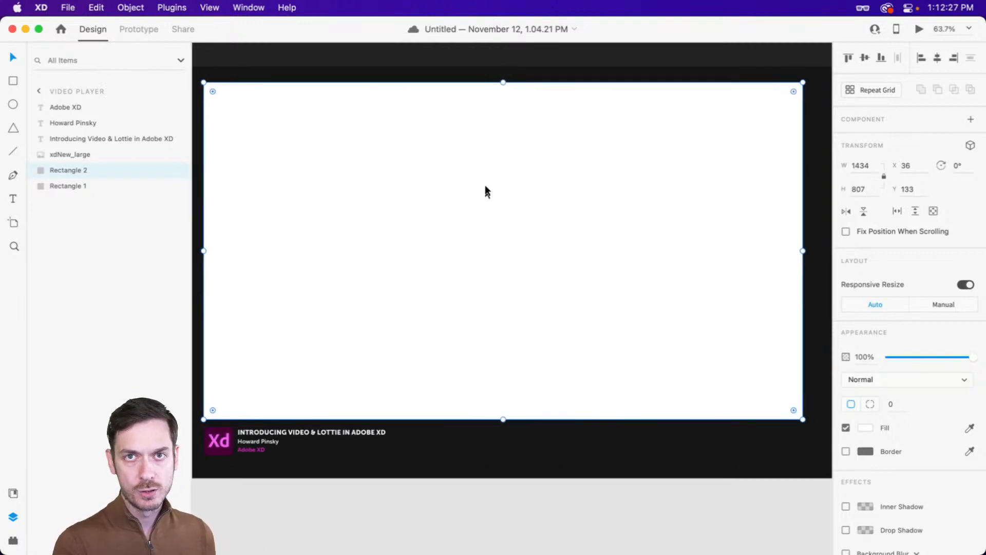
{"action": "scroll", "coordinate": [487, 191], "scroll_direction": "left", "scroll_amount": 1}
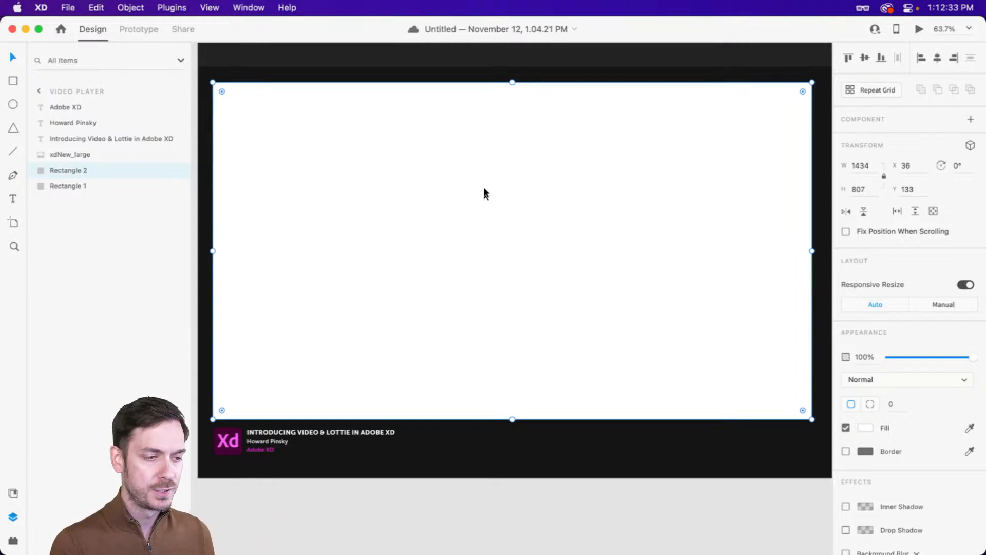
{"action": "scroll", "coordinate": [483, 193], "scroll_direction": "left", "scroll_amount": 1}
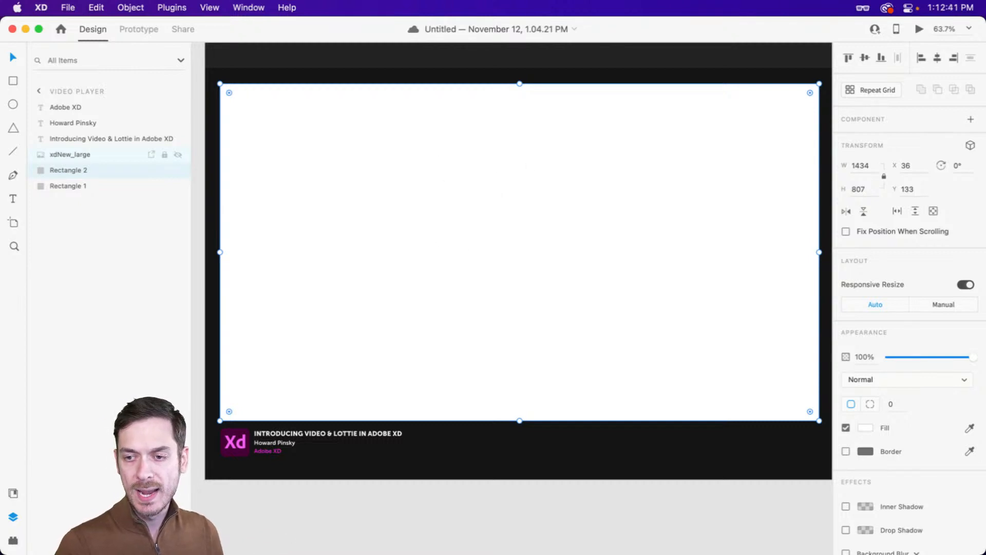
{"action": "key", "text": "super+Tab"}
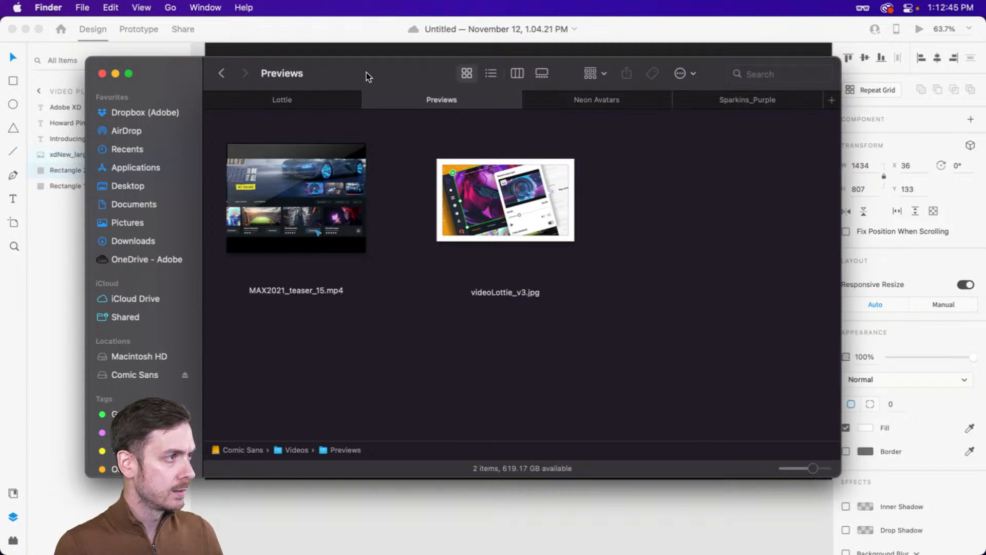
{"action": "left_click", "coordinate": [365, 171]}
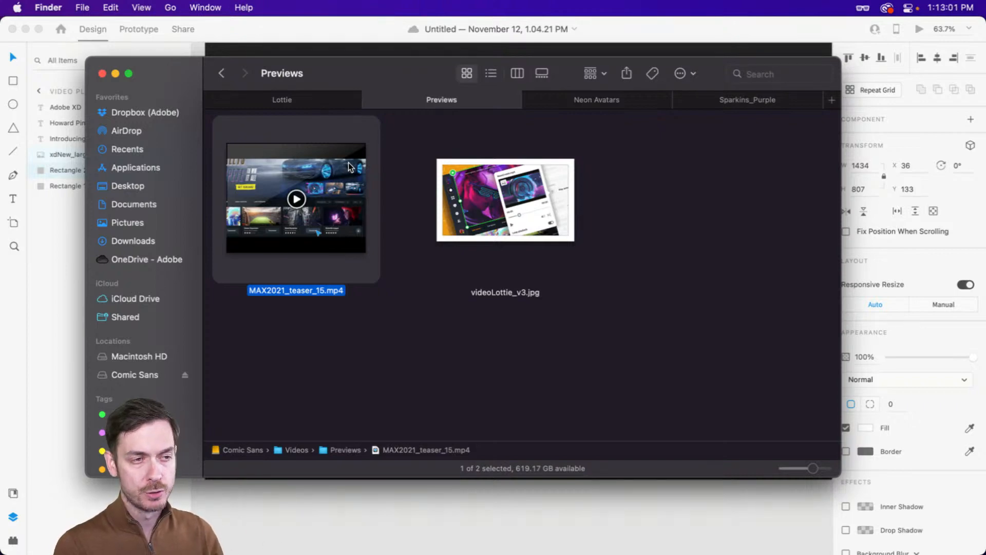
{"action": "left_click_drag", "start_coordinate": [348, 162], "coordinate": [547, 171]}
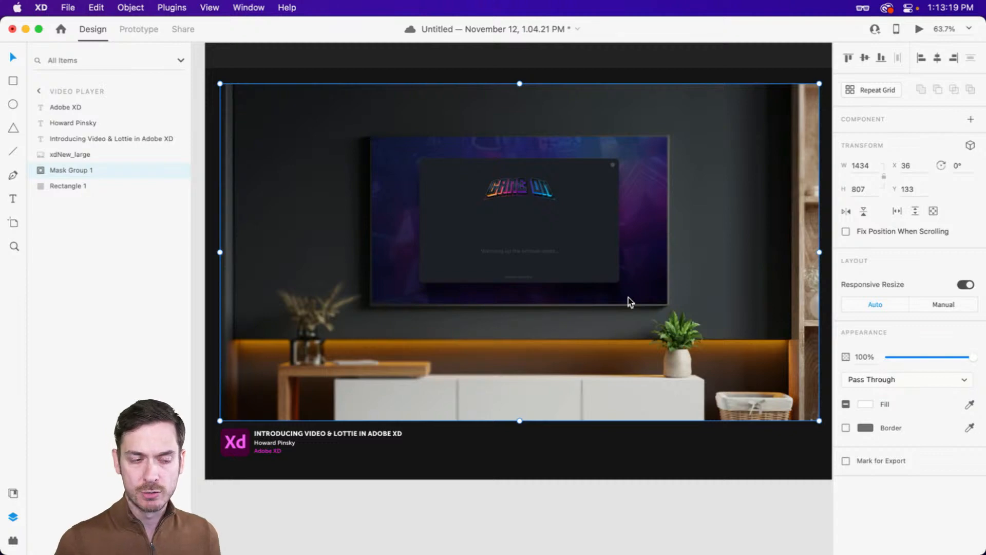
{"action": "key", "text": "super+s"}
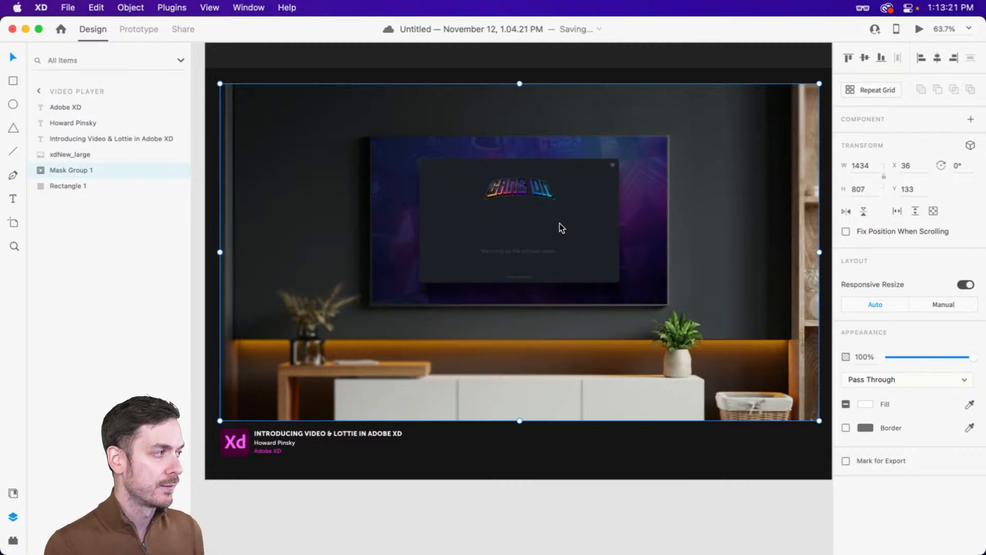
- Rename the new mask group layer as "Video"
{"action": "double_click", "coordinate": [68, 168]}
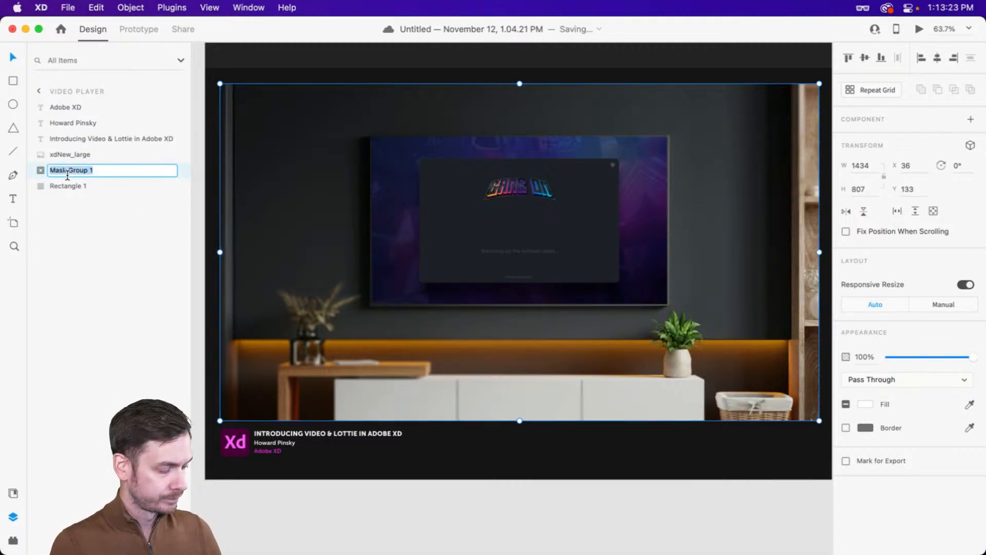
{"action": "type", "text": "Video"}
{"action": "key", "text": "Return"}
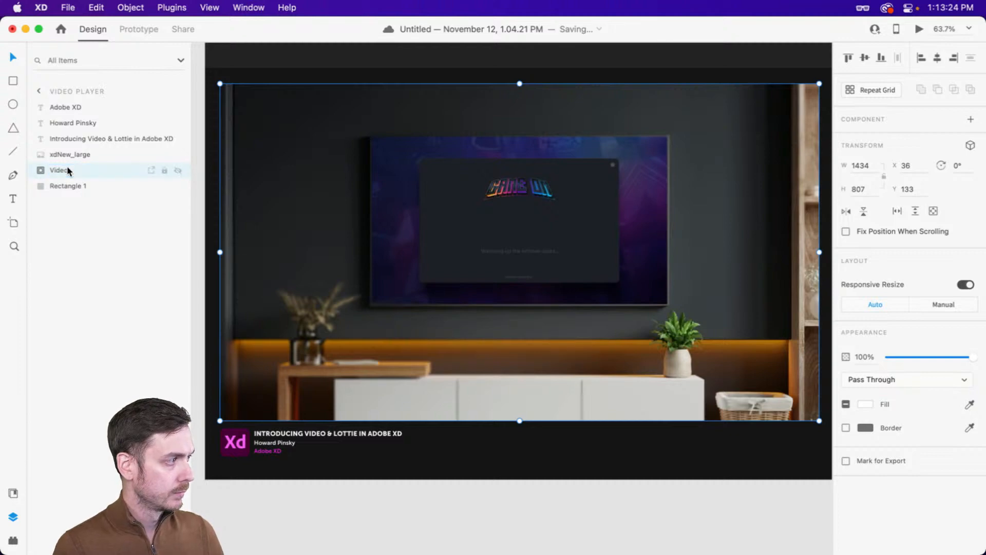
- Select the MAX2021_teaser_15 video inside the Video mask group and set its playback to "No playback"
{"action": "left_click", "coordinate": [34, 170]}
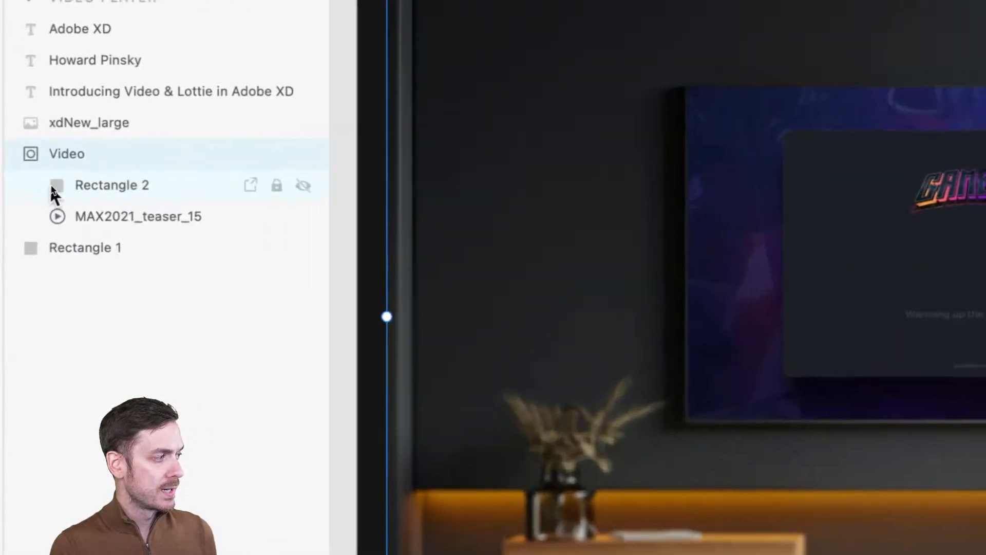
{"action": "left_click", "coordinate": [77, 214]}
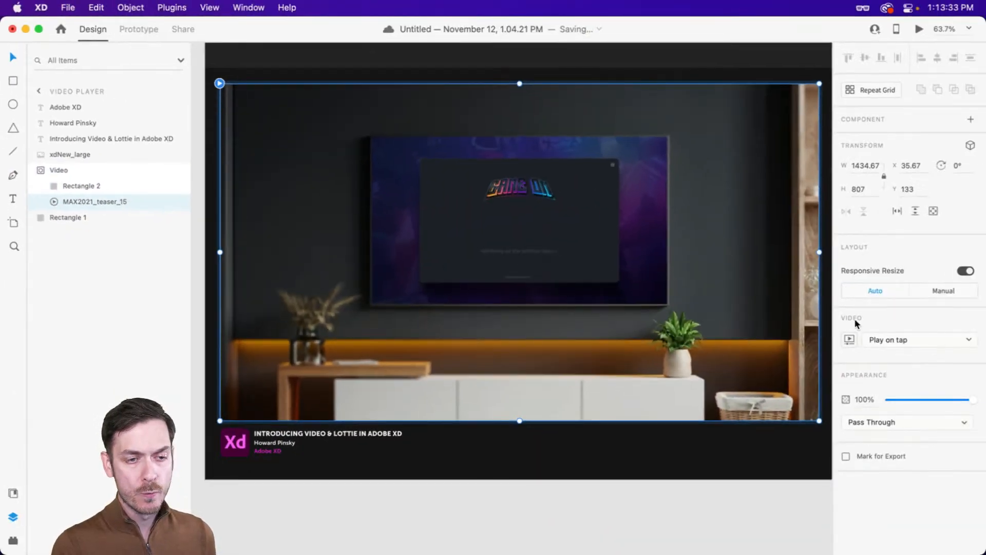
{"action": "left_click", "coordinate": [955, 340]}
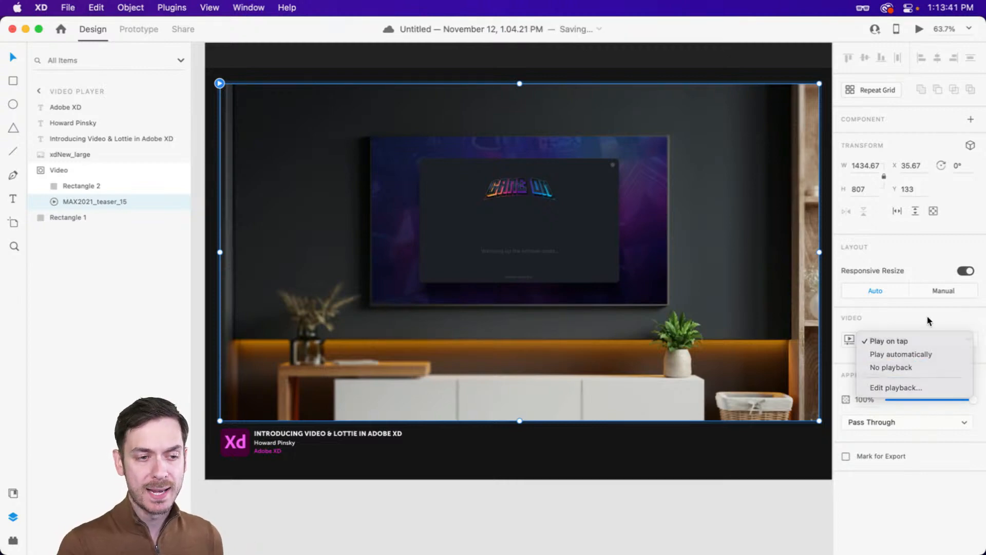
{"action": "left_click", "coordinate": [884, 341]}
{"action": "left_click", "coordinate": [887, 340]}
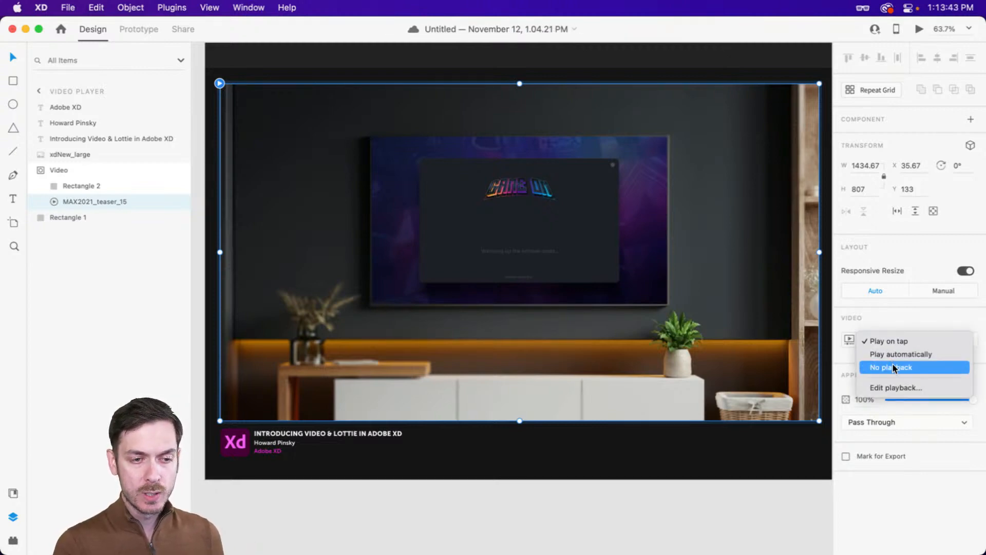
{"action": "left_click", "coordinate": [894, 368]}
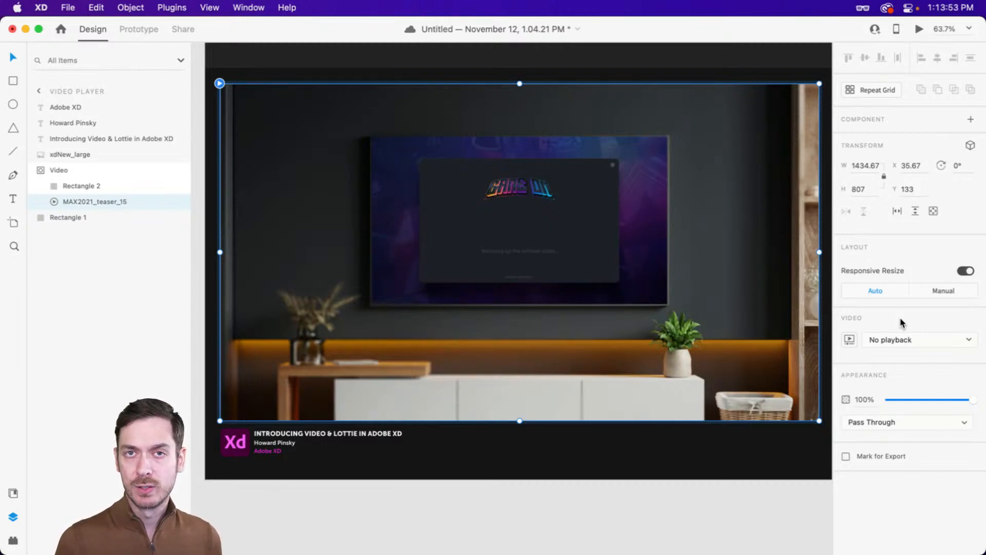
- Open the teaser video's playback settings, play a short part of it, and examine the trim controls
{"action": "left_click", "coordinate": [852, 338]}
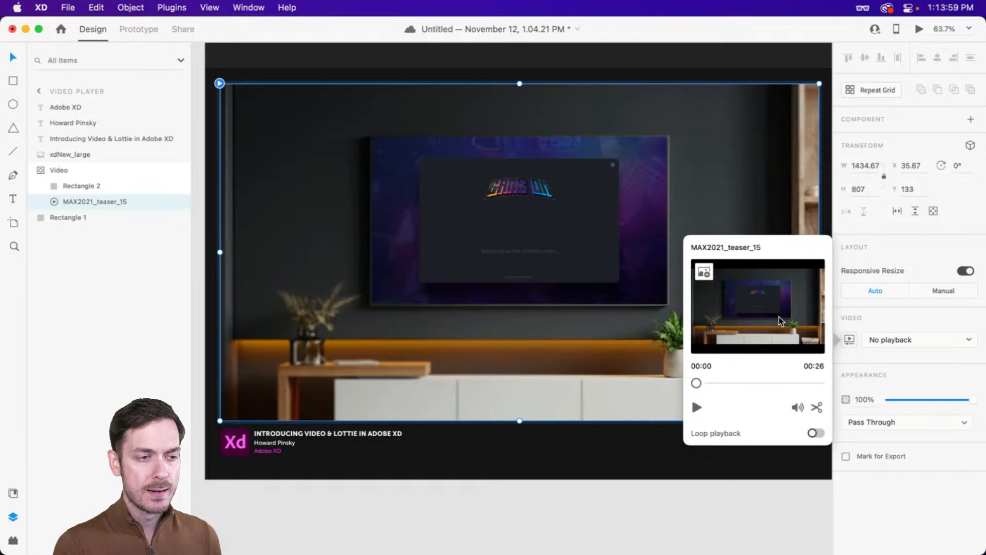
{"action": "mouse_move", "coordinate": [697, 383]}
{"action": "left_mouse_down"}
{"action": "mouse_move", "coordinate": [806, 383]}
{"action": "mouse_move", "coordinate": [698, 381]}
{"action": "left_mouse_up"}
{"action": "left_click", "coordinate": [698, 407]}
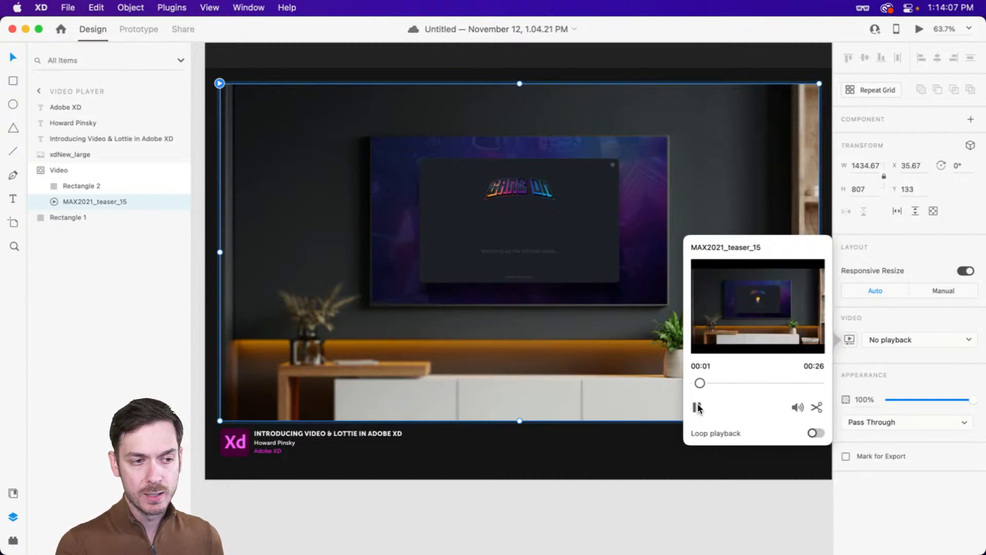
{"action": "left_click", "coordinate": [697, 407]}
{"action": "left_click", "coordinate": [817, 408]}
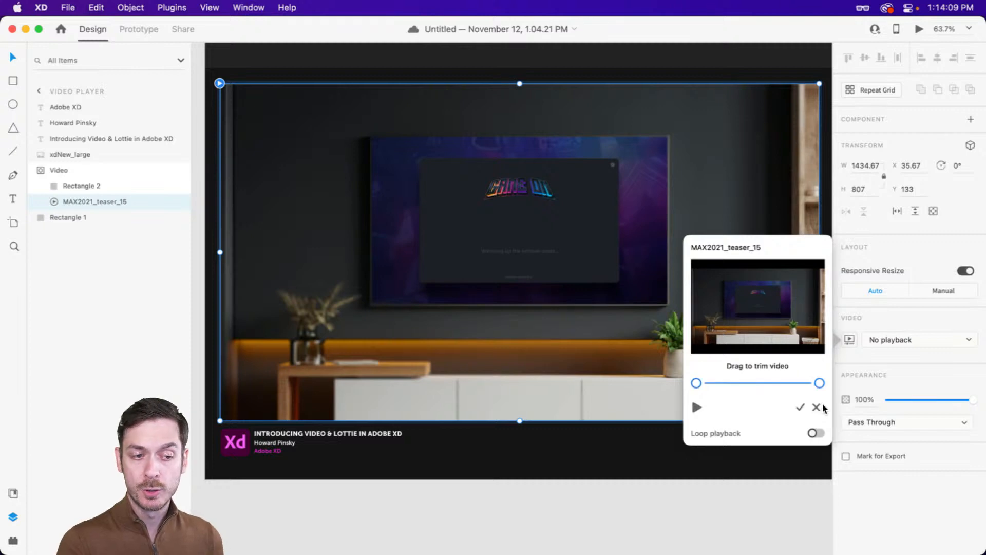
{"action": "mouse_move", "coordinate": [820, 383]}
{"action": "left_mouse_down"}
{"action": "mouse_move", "coordinate": [781, 384]}
{"action": "mouse_move", "coordinate": [820, 383]}
{"action": "left_mouse_up"}
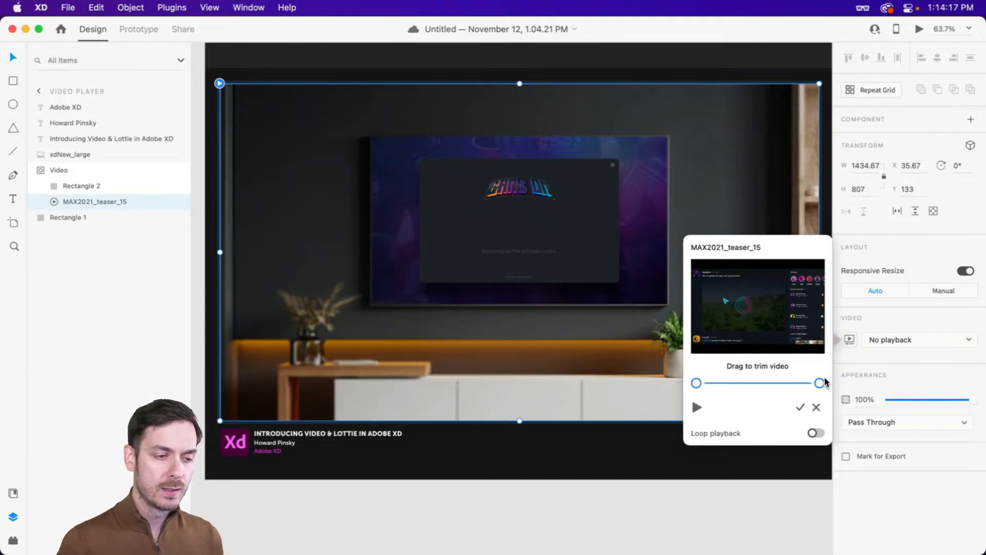
- Turn on Loop playback for the teaser video, leaving the trim mode without applying a trim
{"action": "left_click", "coordinate": [816, 433]}
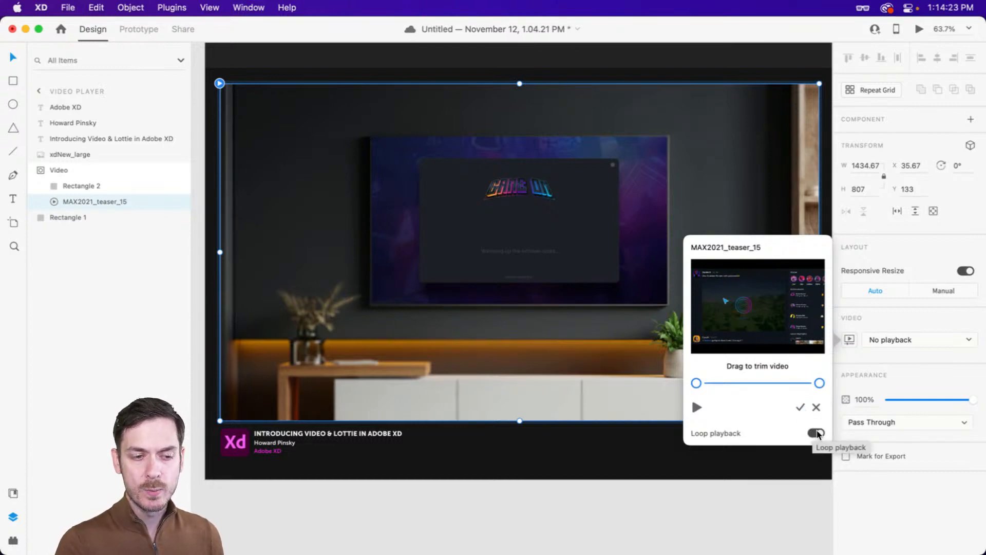
{"action": "left_click", "coordinate": [816, 410]}
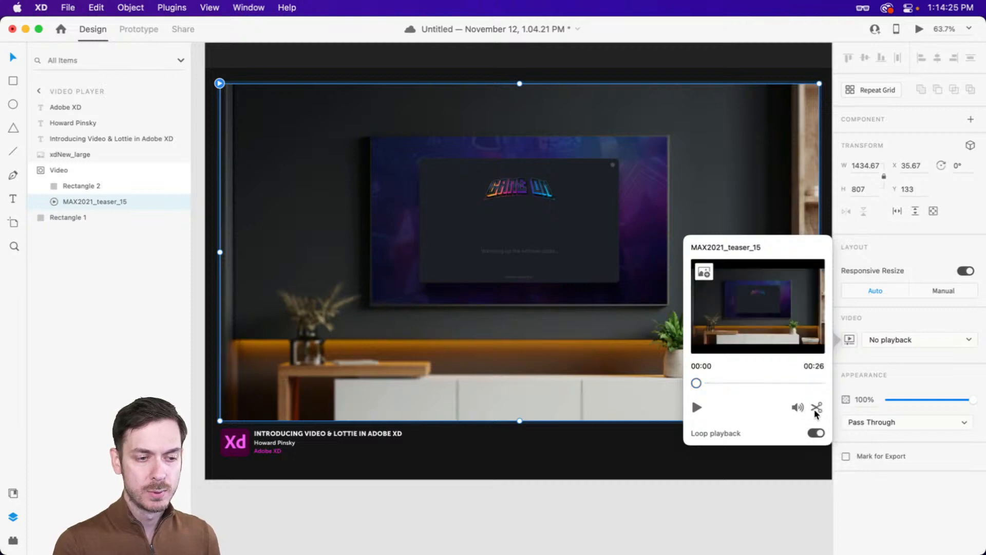
{"action": "left_click", "coordinate": [929, 510]}
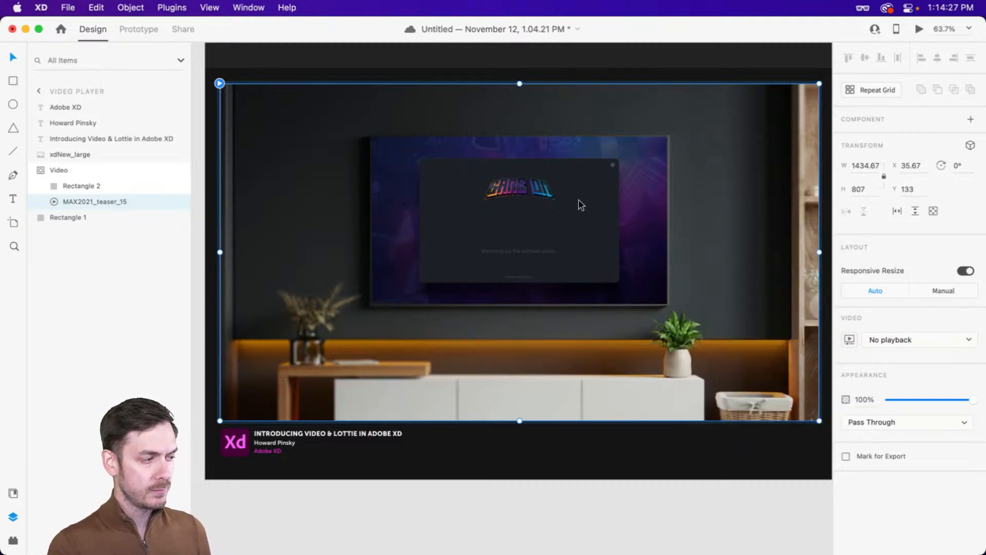
- Test the teaser video with "Play automatically" in the preview, and return its playback to "No playback"
{"action": "left_click", "coordinate": [917, 341]}
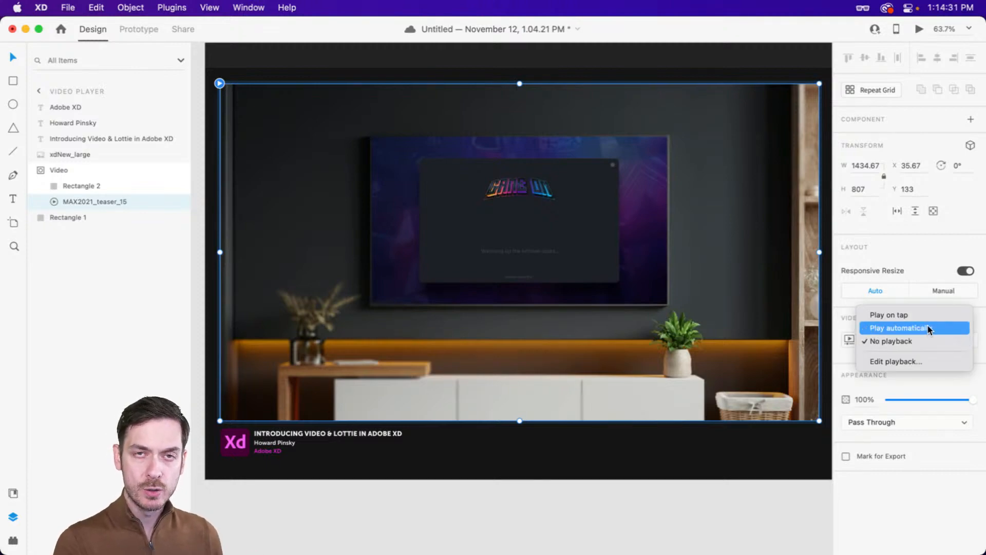
{"action": "left_click", "coordinate": [930, 329]}
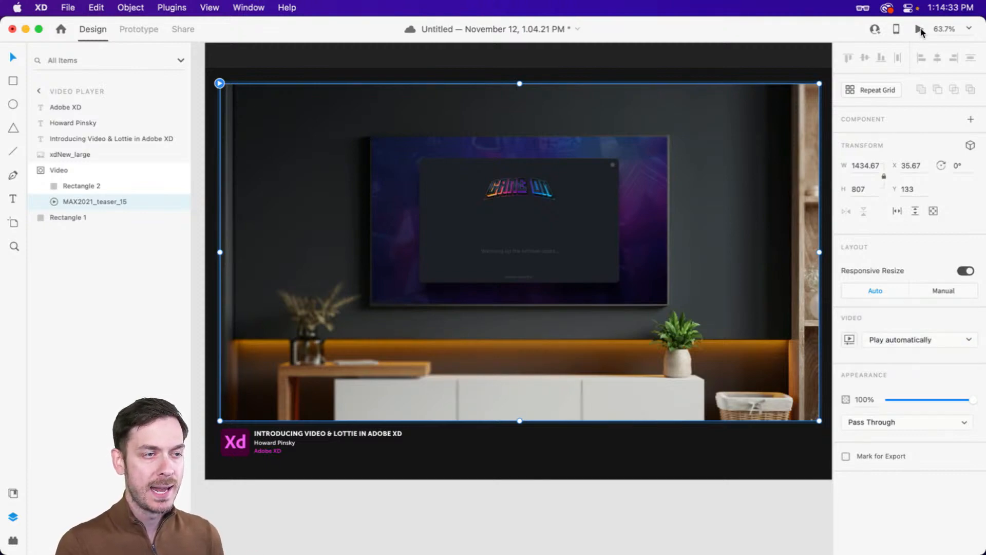
{"action": "left_click", "coordinate": [919, 29]}
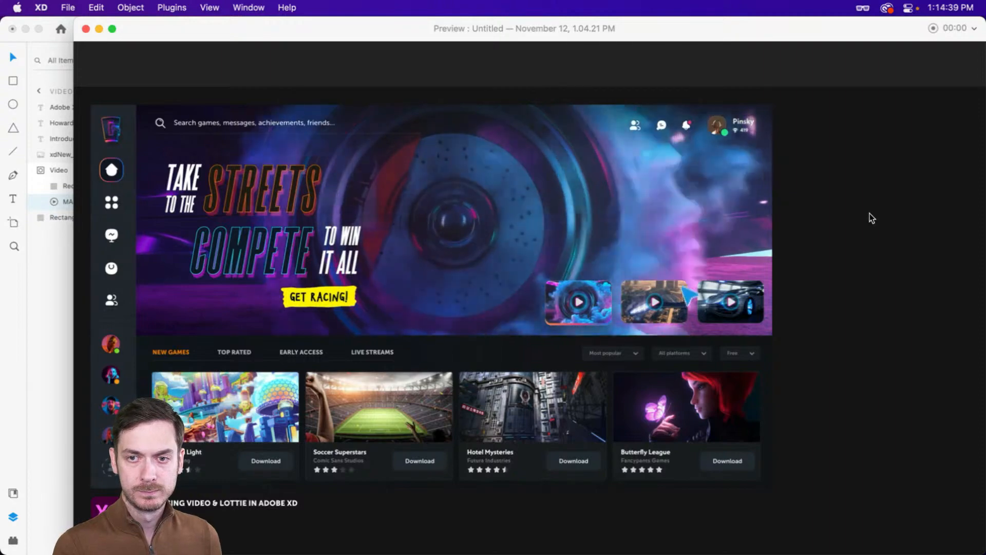
{"action": "key", "text": "super+w"}
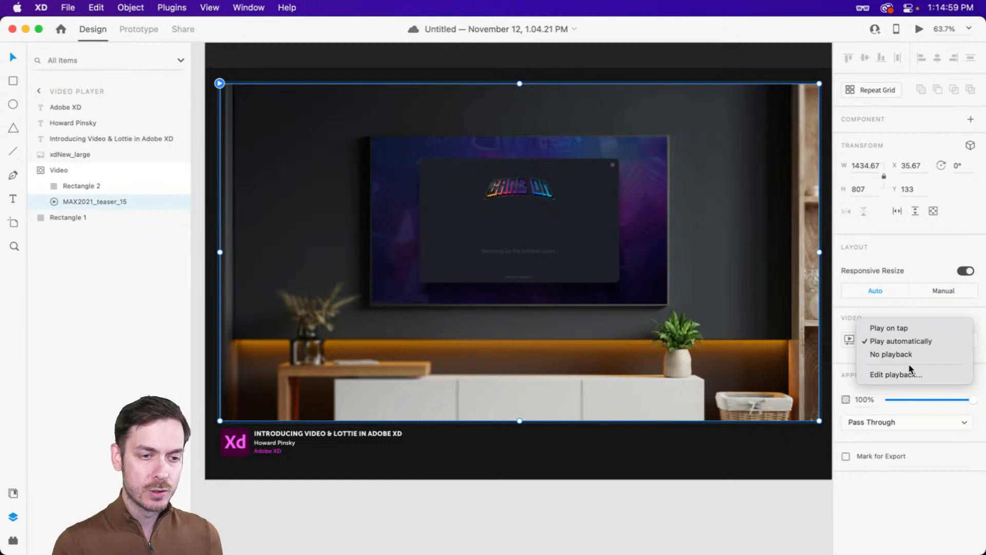
{"action": "left_click", "coordinate": [912, 356]}
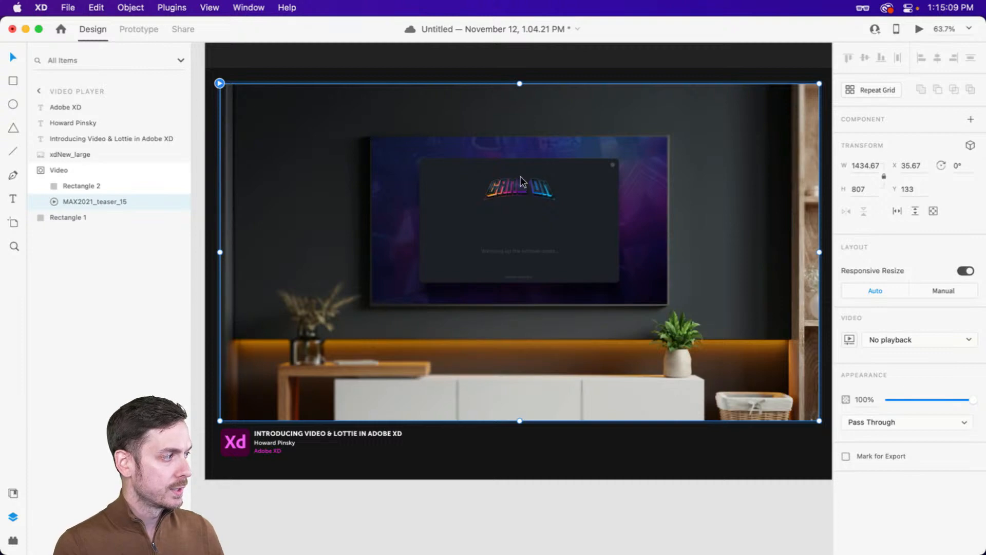
- Draw a rectangle exactly covering the video, 1434 x 807 px at X 36, Y 133
{"action": "left_click", "coordinate": [278, 62]}
{"action": "key", "text": "r"}
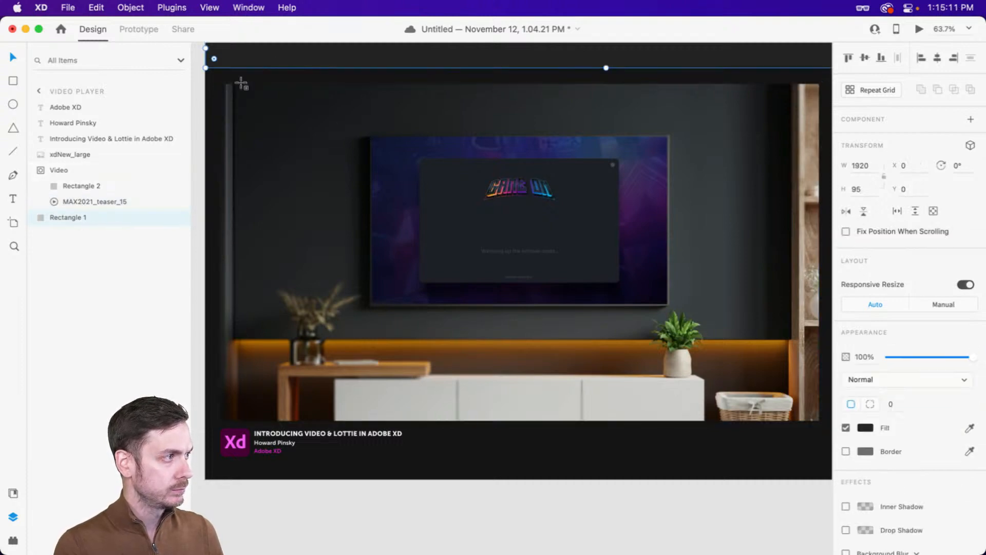
{"action": "left_click_drag", "start_coordinate": [221, 83], "coordinate": [440, 215]}
{"action": "left_click_drag", "start_coordinate": [492, 252], "coordinate": [818, 422]}
- Switch to Finder, check videoLottie_v3.jpg in the Previews folder, and fill the rectangle covering the video with that image
{"action": "key", "text": "super+Tab"}
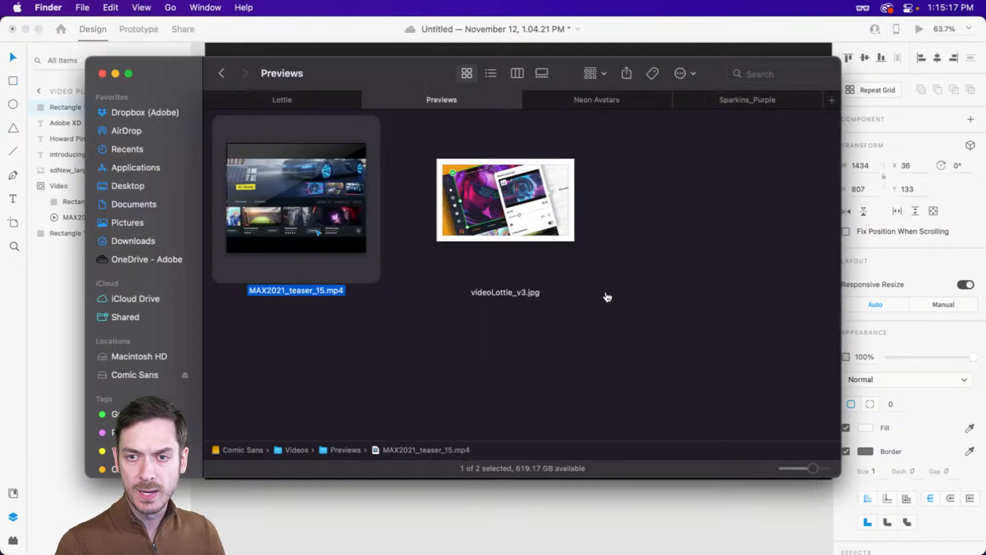
{"action": "left_click", "coordinate": [537, 241]}
{"action": "key", "text": "space"}
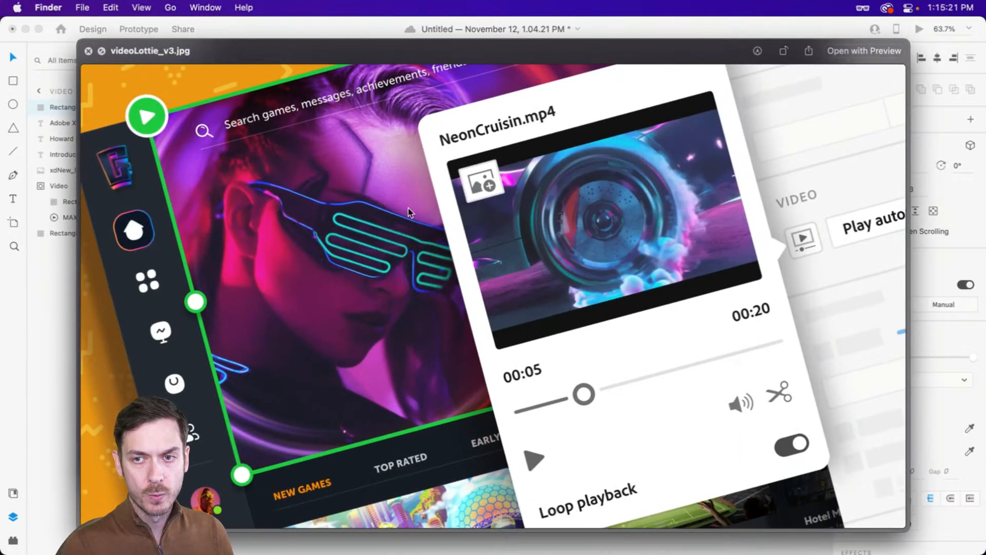
{"action": "key", "text": "space"}
{"action": "left_click_drag", "start_coordinate": [506, 192], "coordinate": [467, 188]}
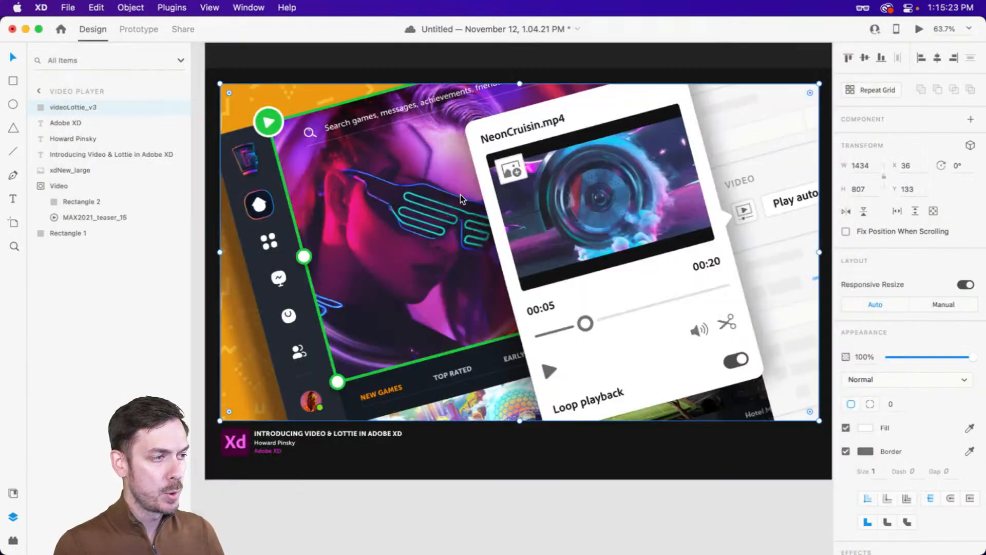
- Set the image rectangle's border colour to #FFFFFF at 17% opacity
{"action": "left_click", "coordinate": [846, 451]}
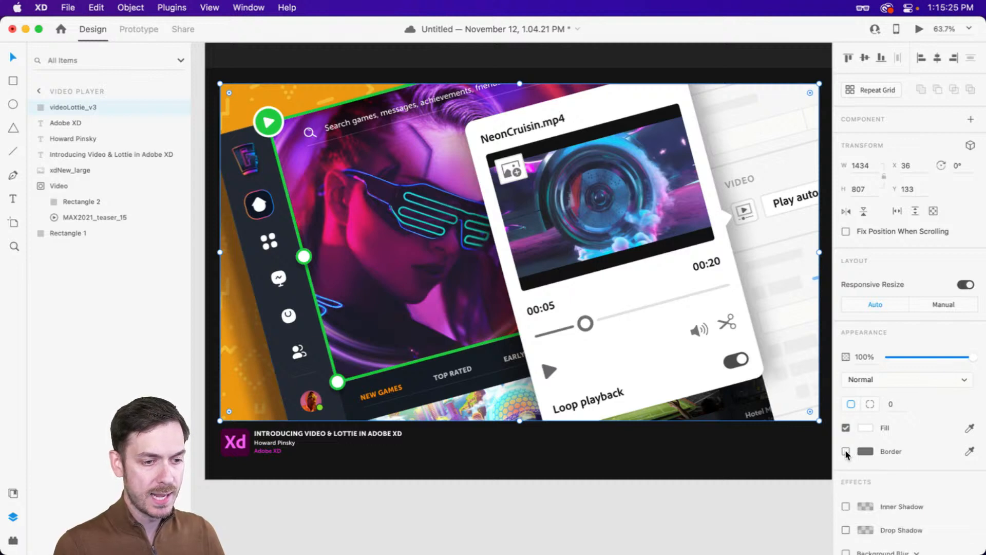
{"action": "left_click", "coordinate": [846, 451]}
{"action": "left_click", "coordinate": [865, 451]}
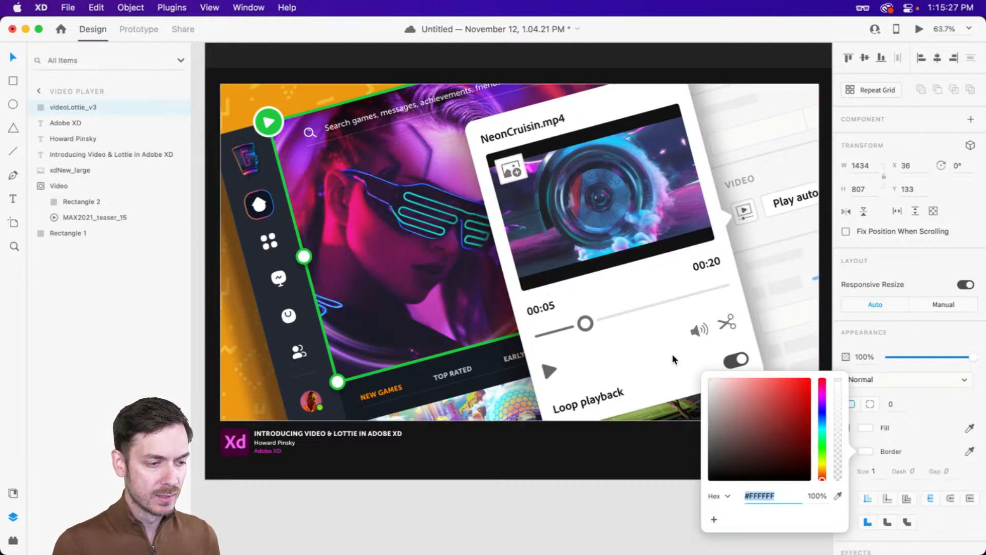
{"action": "left_click_drag", "start_coordinate": [837, 467], "coordinate": [843, 462]}
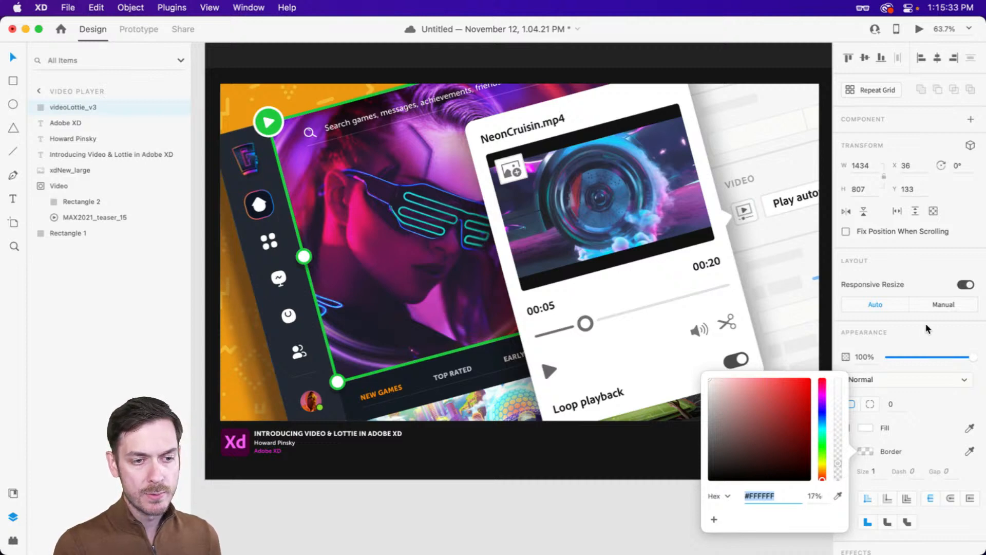
{"action": "left_click", "coordinate": [929, 319]}
- Set the corner radius to 16 on both the image rectangle and Rectangle 2, the Video group's mask
{"action": "left_click_drag", "start_coordinate": [897, 405], "coordinate": [854, 402]}
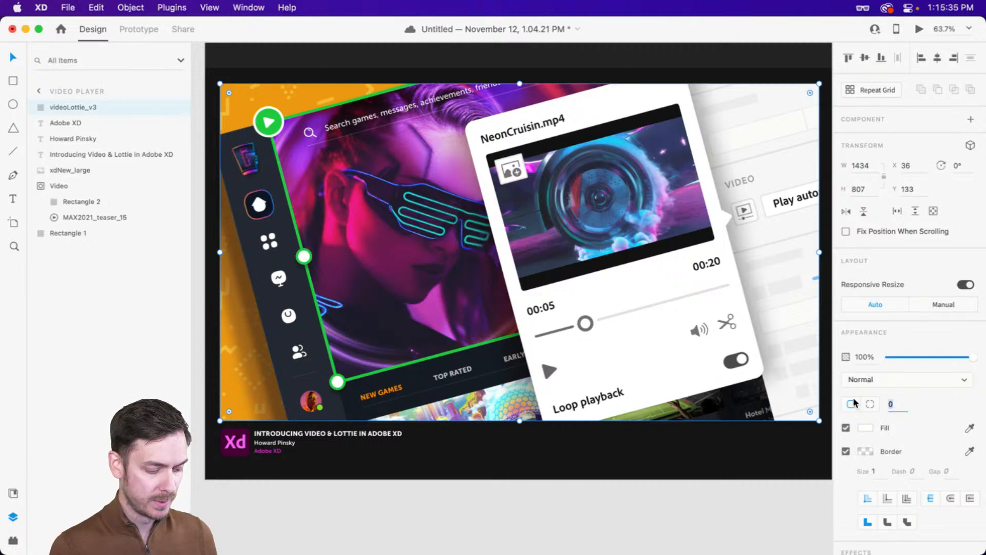
{"action": "type", "text": "16"}
{"action": "key", "text": "Return"}
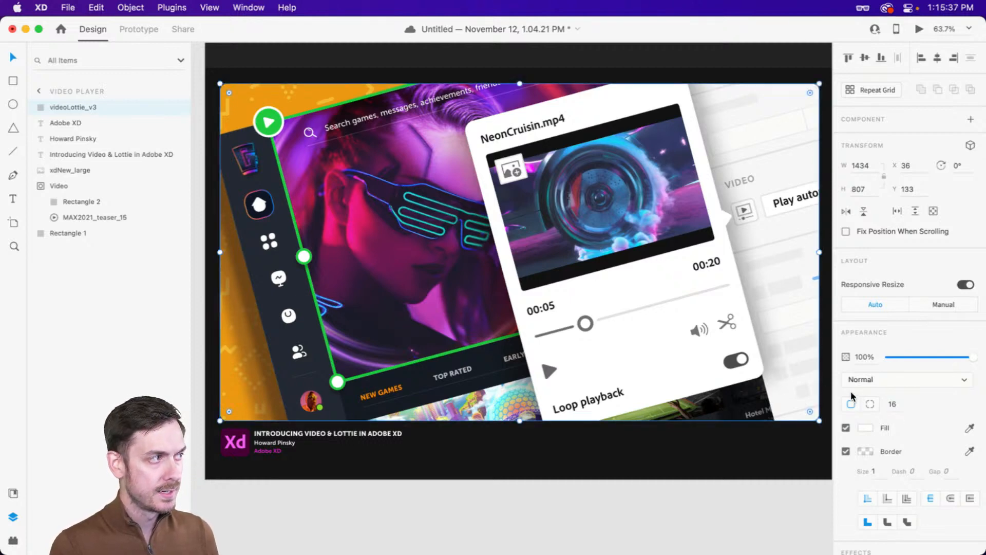
{"action": "left_click", "coordinate": [88, 202]}
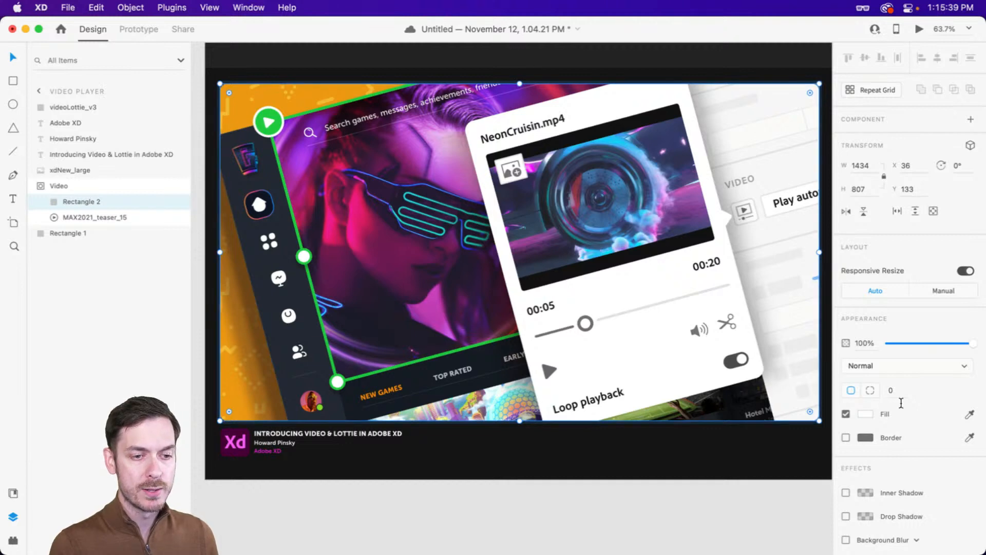
{"action": "type", "text": "16"}
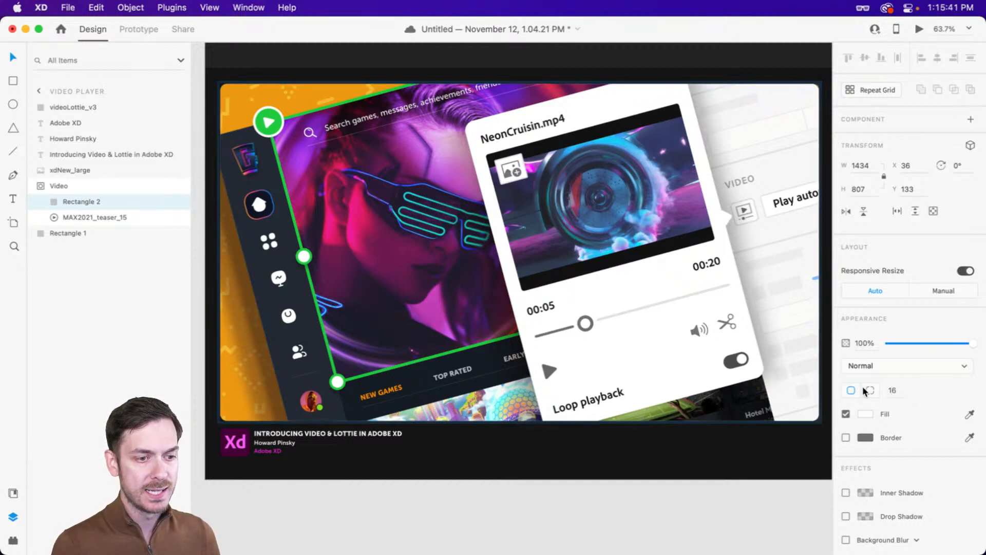
{"action": "left_click", "coordinate": [687, 447]}
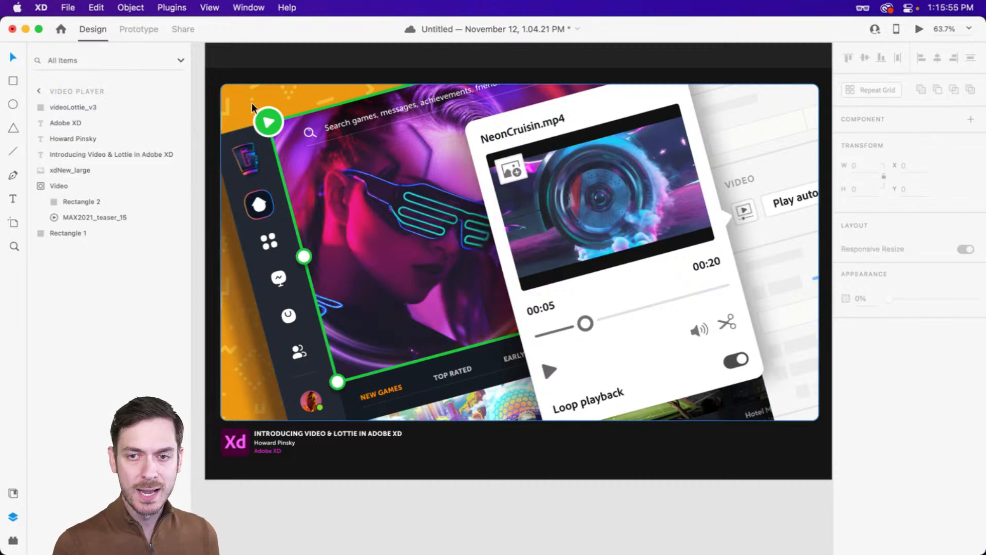
- Hide the Video group and place the videoLottie_v3 layer, renamed Thumbnail, directly above it in the layer order
{"action": "left_click", "coordinate": [178, 186]}
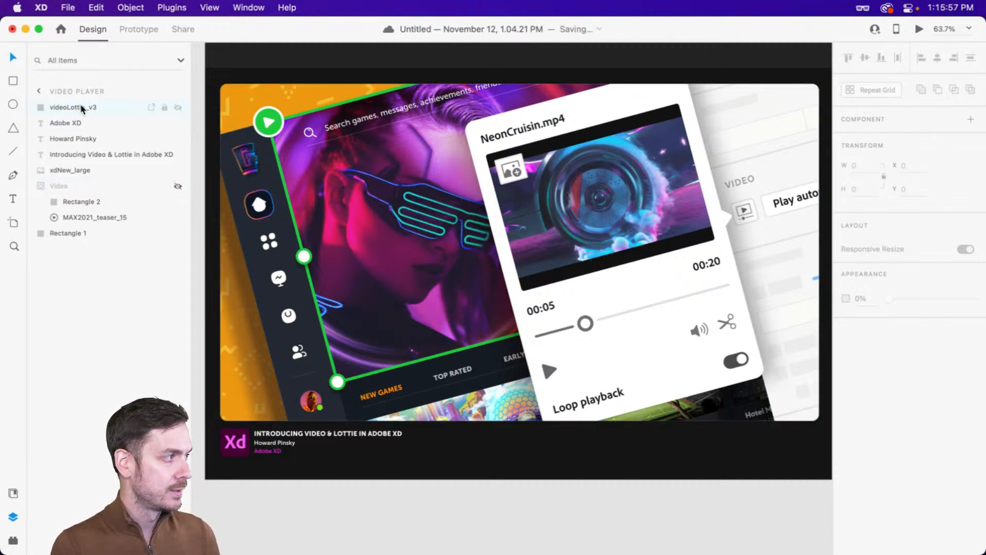
{"action": "double_click", "coordinate": [71, 109]}
{"action": "type", "text": "Thumbnail"}
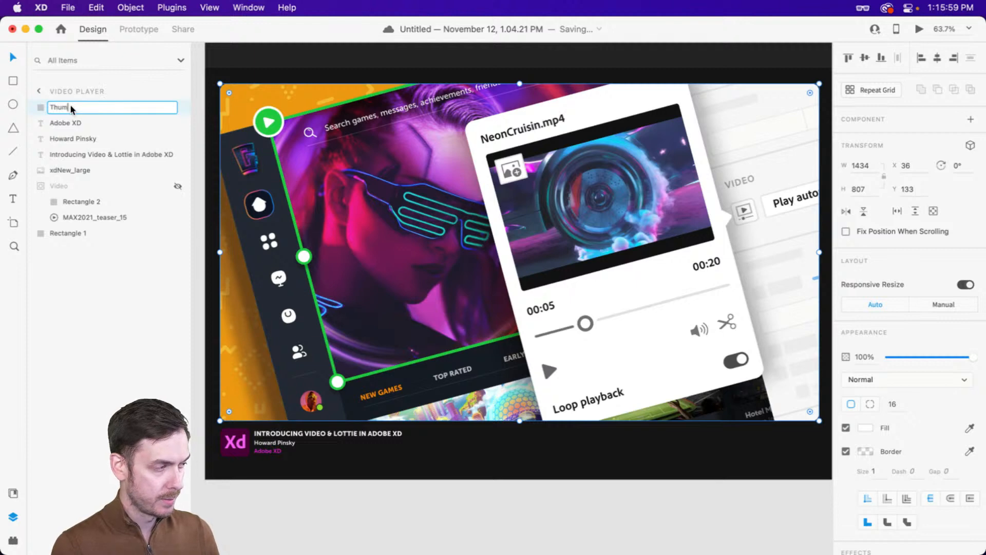
{"action": "key", "text": "Return"}
{"action": "left_click_drag", "start_coordinate": [70, 106], "coordinate": [75, 177]}
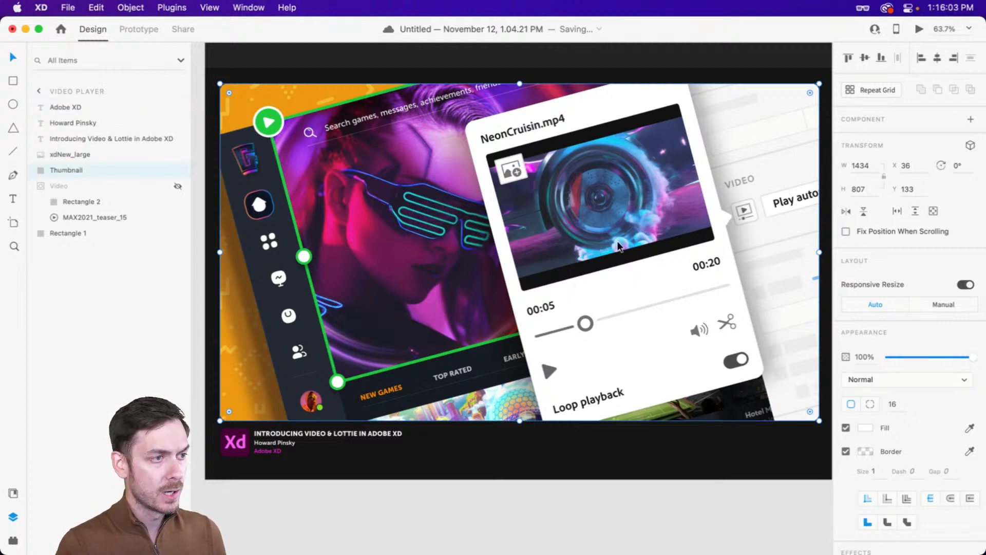
- Duplicate the Thumbnail image in place
{"action": "left_click", "coordinate": [670, 53]}
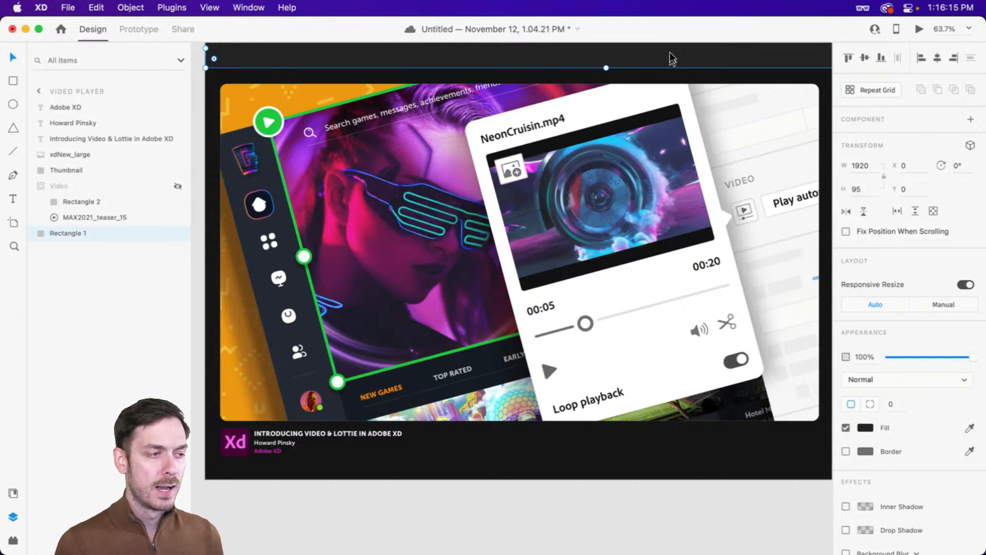
{"action": "left_click", "coordinate": [632, 241]}
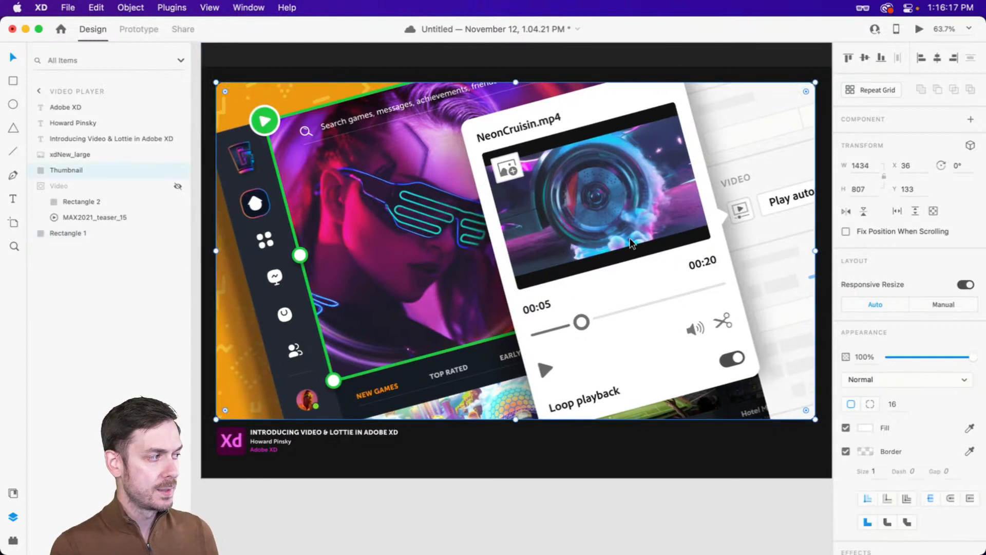
{"action": "scroll", "coordinate": [632, 243], "scroll_direction": "left", "scroll_amount": 1}
{"action": "scroll", "coordinate": [632, 243], "scroll_direction": "right", "scroll_amount": 1}
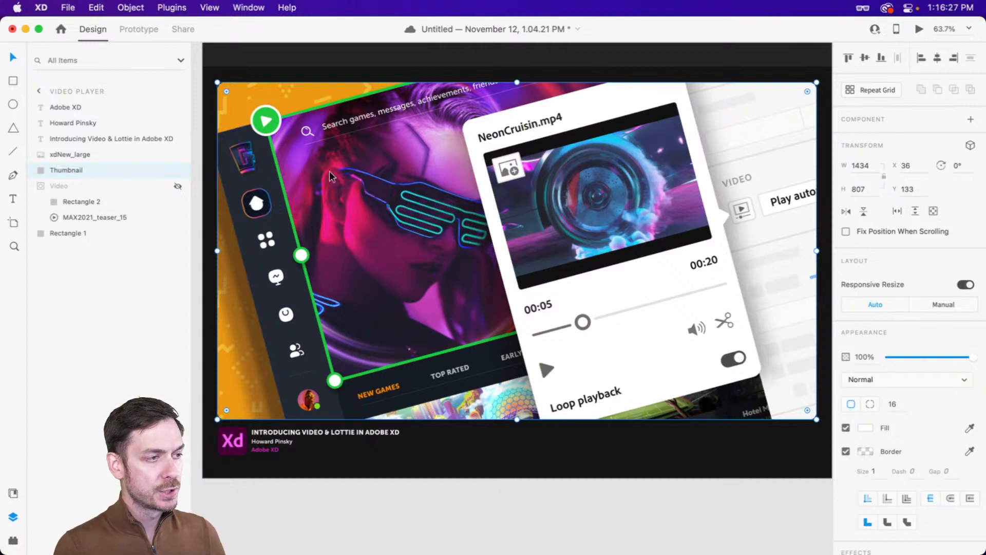
{"action": "key", "text": "super+d"}
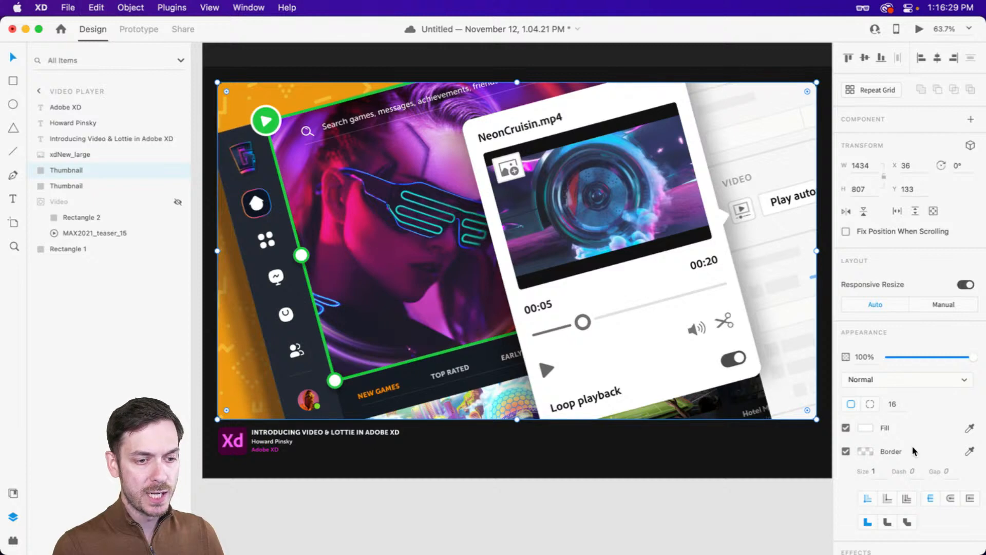
- Fill the Thumbnail's duplicate with solid black and lower its opacity to 60%
{"action": "left_click", "coordinate": [865, 427]}
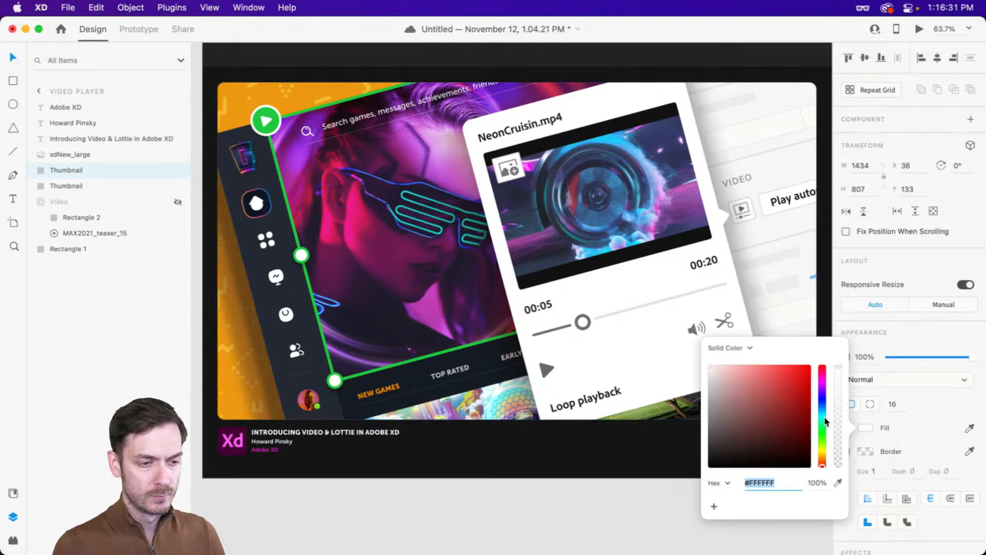
{"action": "left_click_drag", "start_coordinate": [721, 450], "coordinate": [689, 471]}
{"action": "left_click", "coordinate": [977, 362]}
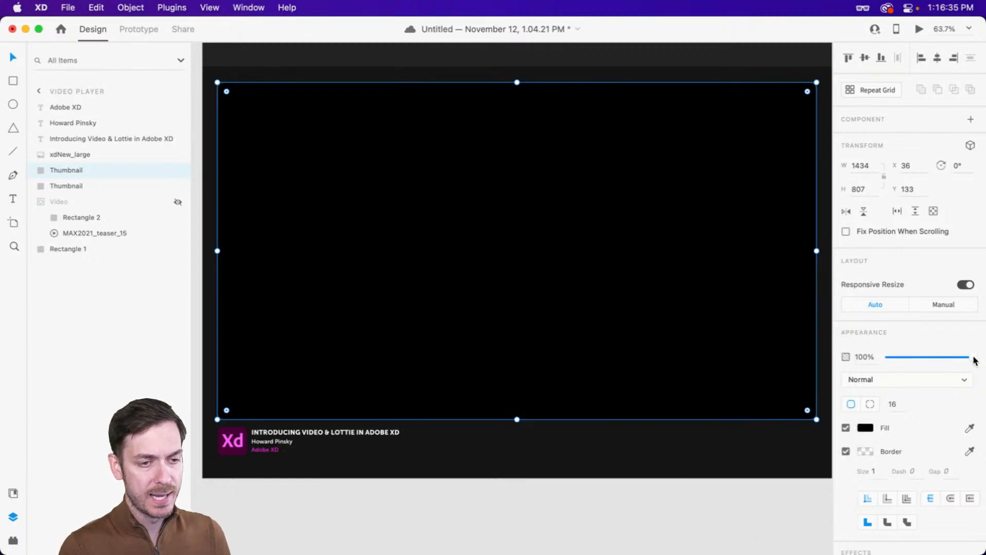
{"action": "left_click_drag", "start_coordinate": [976, 360], "coordinate": [939, 357]}
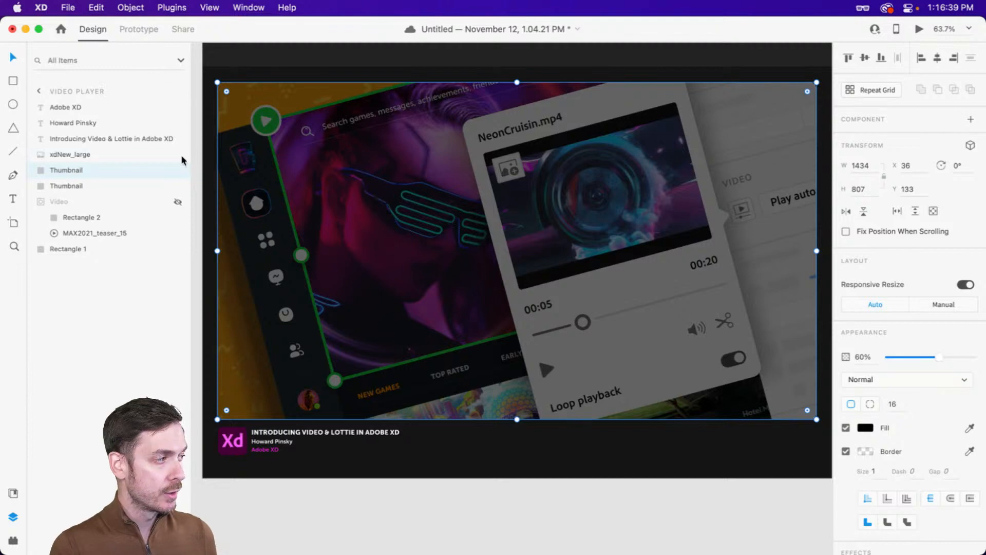
- Try adjusting the opacity of the Thumbnail image itself while its black copy is hidden
{"action": "left_click", "coordinate": [178, 171]}
{"action": "left_click", "coordinate": [51, 186]}
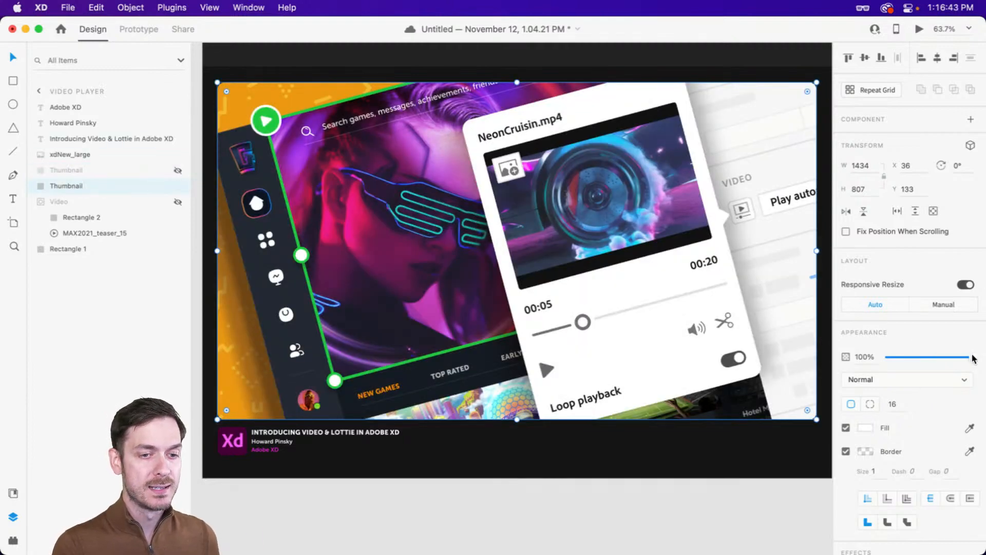
{"action": "mouse_move", "coordinate": [973, 356]}
{"action": "left_mouse_down"}
{"action": "mouse_move", "coordinate": [919, 357]}
{"action": "mouse_move", "coordinate": [973, 357]}
{"action": "left_mouse_up"}
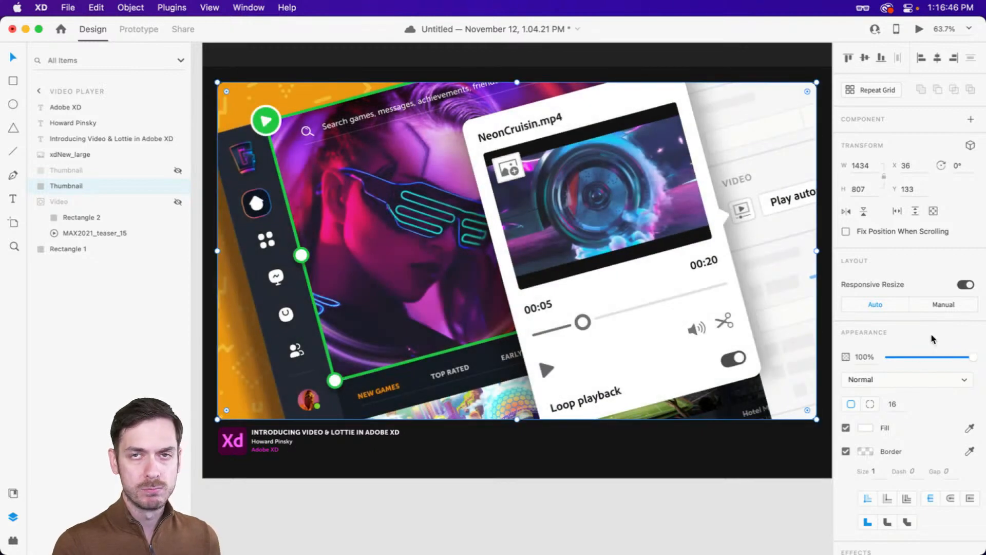
{"action": "left_click", "coordinate": [95, 170]}
{"action": "left_click", "coordinate": [177, 171]}
- Rename the semi-transparent black copy's layer as Overlay
{"action": "double_click", "coordinate": [71, 171]}
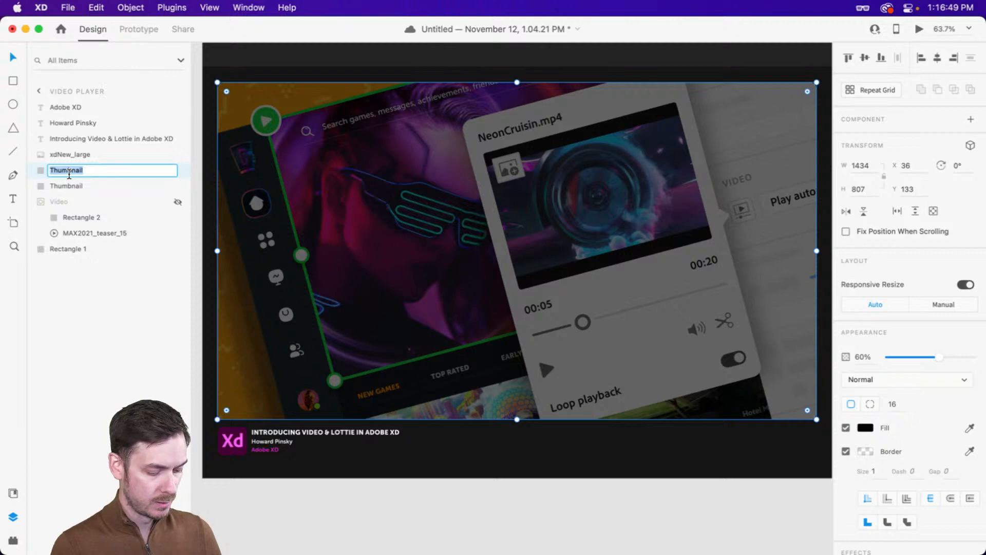
{"action": "type", "text": "Overlay"}
{"action": "key", "text": "Return"}
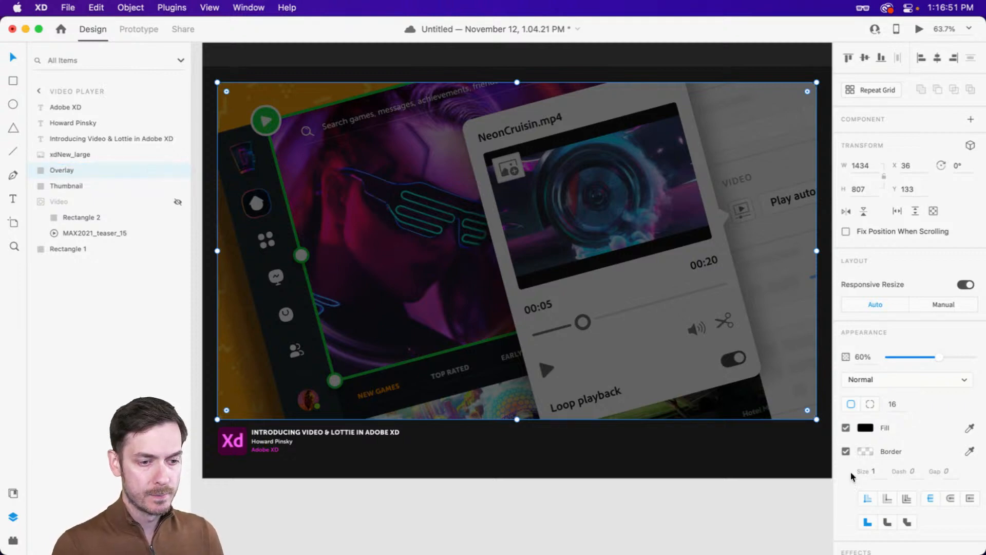
- Try the Overlay without its border and check the page in the preview
{"action": "left_click", "coordinate": [846, 451]}
{"action": "key", "text": "super+Return"}
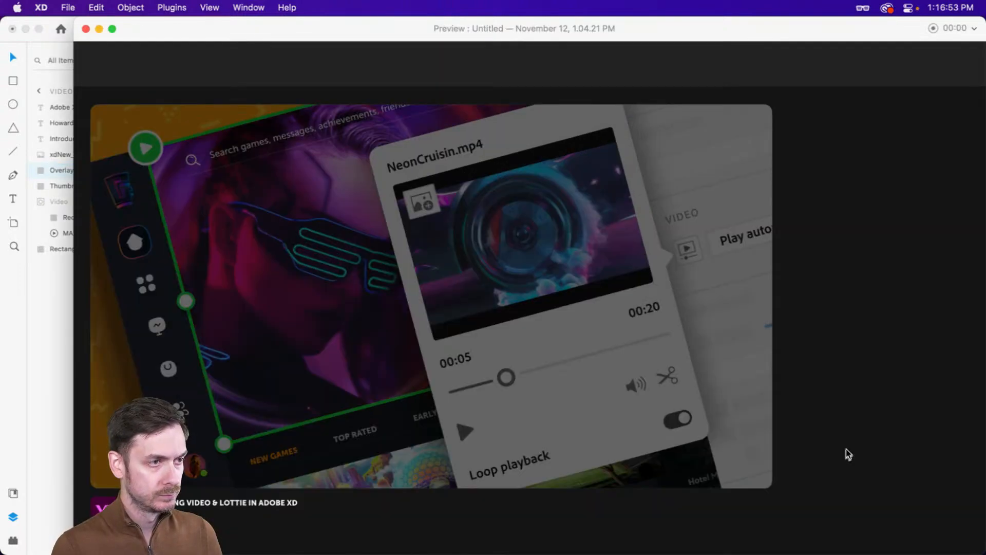
{"action": "key", "text": "super+w"}
{"action": "left_click", "coordinate": [846, 451]}
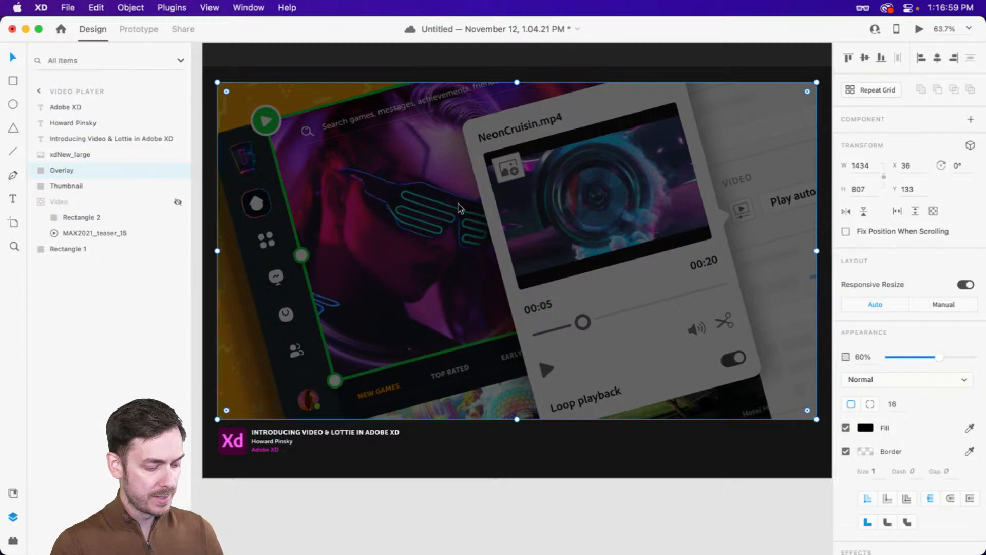
- Draw a circle about 154 x 154 px over the thumbnail and move it to X 426, Y 290
{"action": "key", "text": "e"}
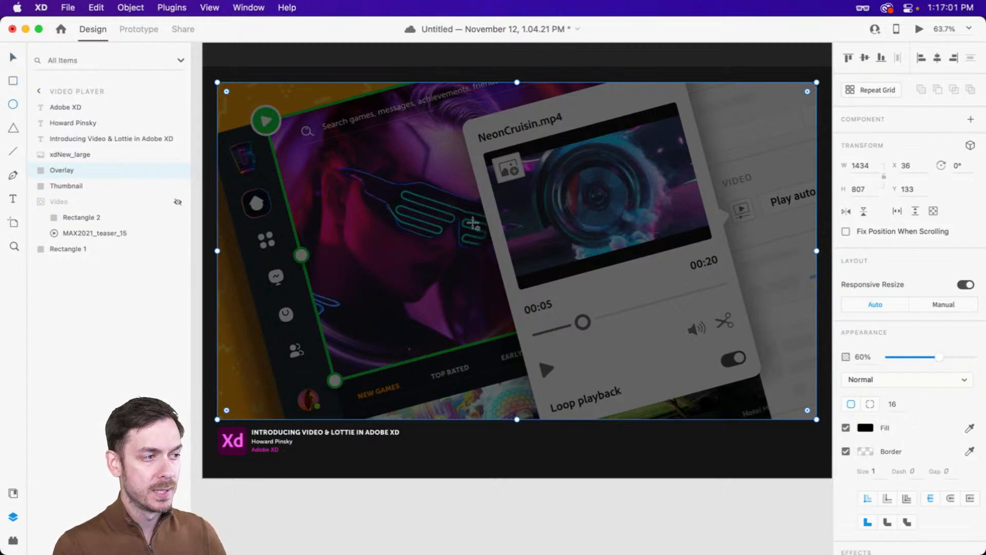
{"action": "scroll", "coordinate": [467, 219], "scroll_direction": "up", "scroll_amount": 4}
{"action": "left_click_drag", "start_coordinate": [465, 209], "coordinate": [555, 293]}
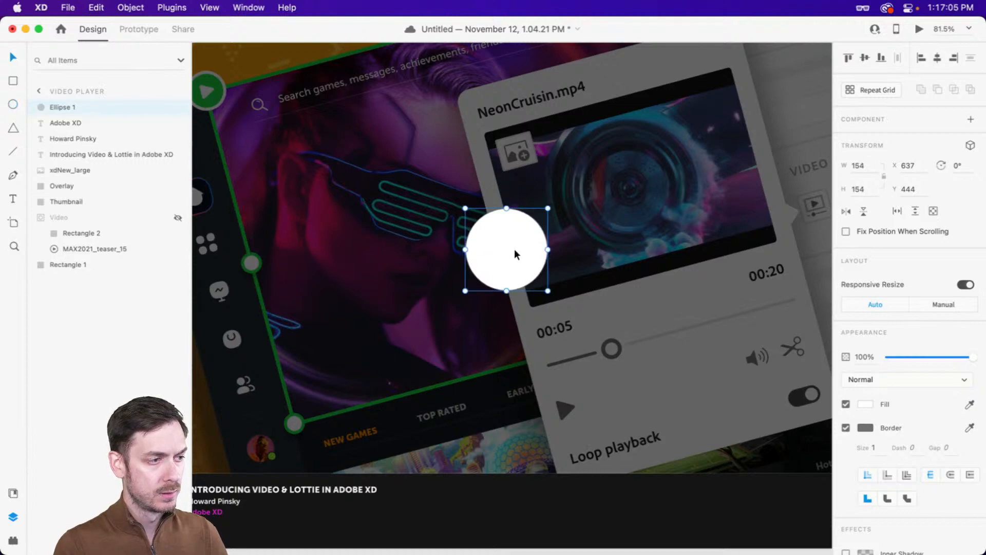
{"action": "mouse_move", "coordinate": [514, 249]}
{"action": "left_mouse_down"}
{"action": "mouse_move", "coordinate": [488, 254]}
{"action": "mouse_move", "coordinate": [529, 256]}
{"action": "mouse_move", "coordinate": [432, 235]}
{"action": "mouse_move", "coordinate": [531, 255]}
{"action": "mouse_move", "coordinate": [511, 253]}
{"action": "mouse_move", "coordinate": [556, 244]}
{"action": "mouse_move", "coordinate": [522, 254]}
{"action": "mouse_move", "coordinate": [533, 251]}
{"action": "mouse_move", "coordinate": [438, 187]}
{"action": "left_mouse_up"}
{"action": "scroll", "coordinate": [534, 253], "scroll_direction": "down", "scroll_amount": 3}
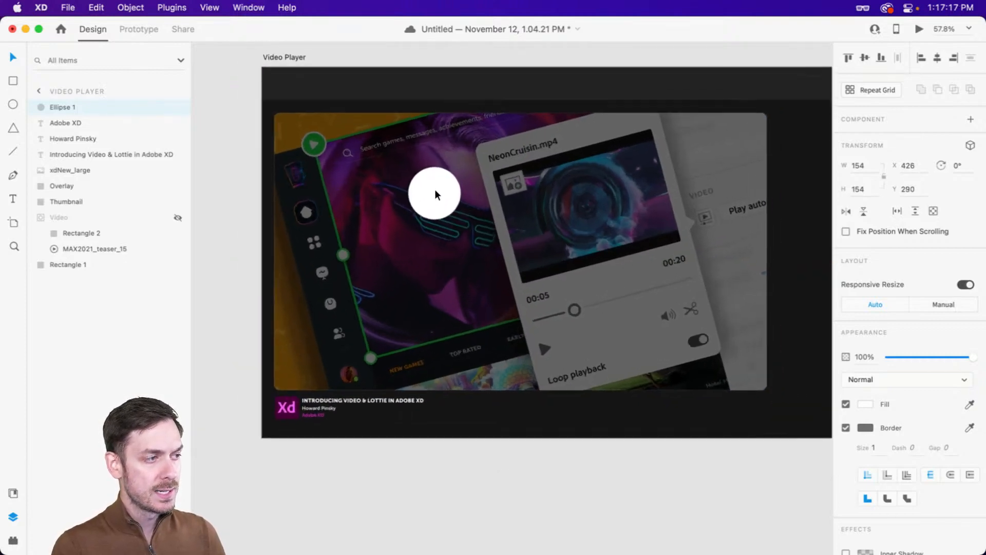
{"action": "scroll", "coordinate": [434, 193], "scroll_direction": "up", "scroll_amount": 5}
{"action": "scroll", "coordinate": [436, 194], "scroll_direction": "down", "scroll_amount": 3}
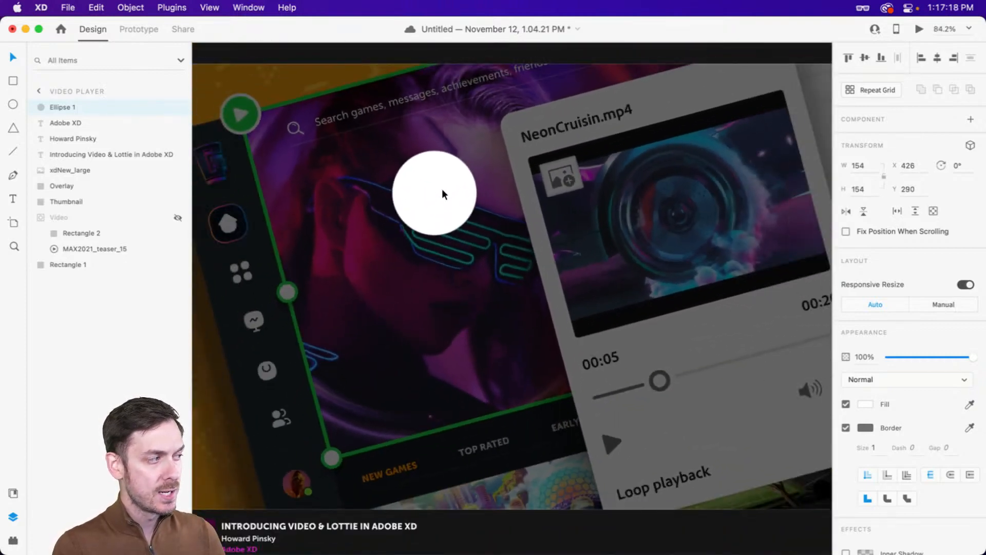
- Centre the circle vertically and horizontally on the Overlay, leaving only the circle selected
{"action": "left_click", "coordinate": [639, 194]}
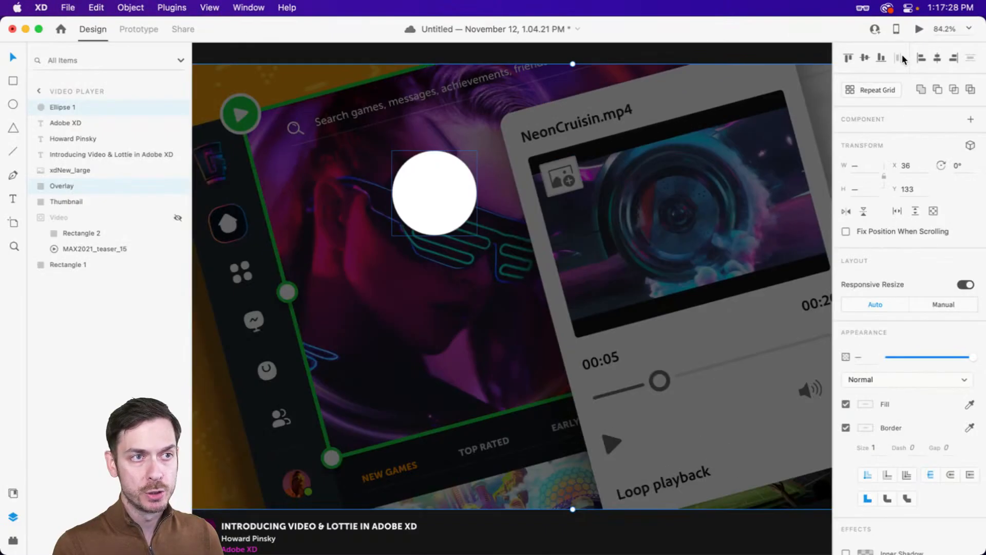
{"action": "left_click", "coordinate": [865, 57]}
{"action": "left_click", "coordinate": [938, 57]}
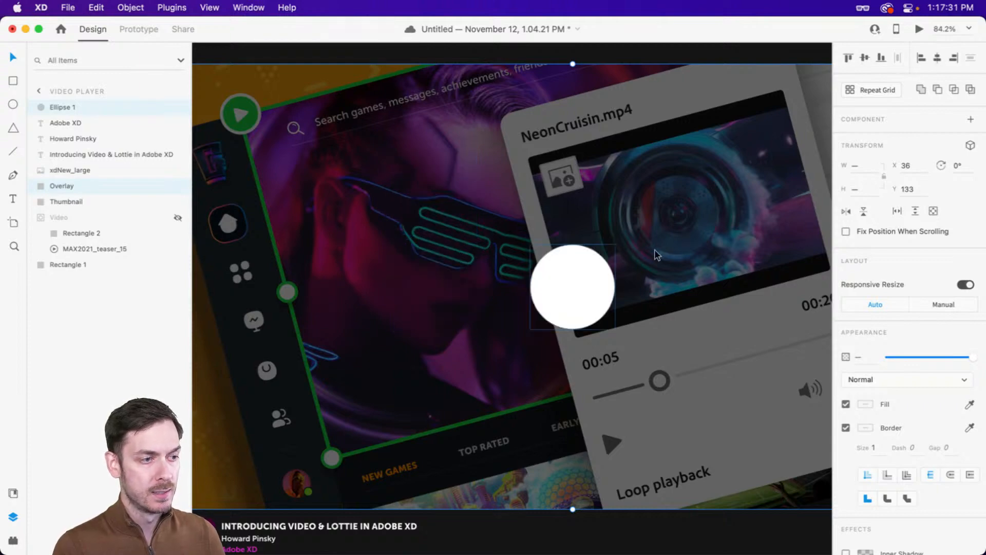
{"action": "key", "text": "Escape"}
{"action": "left_click", "coordinate": [588, 307]}
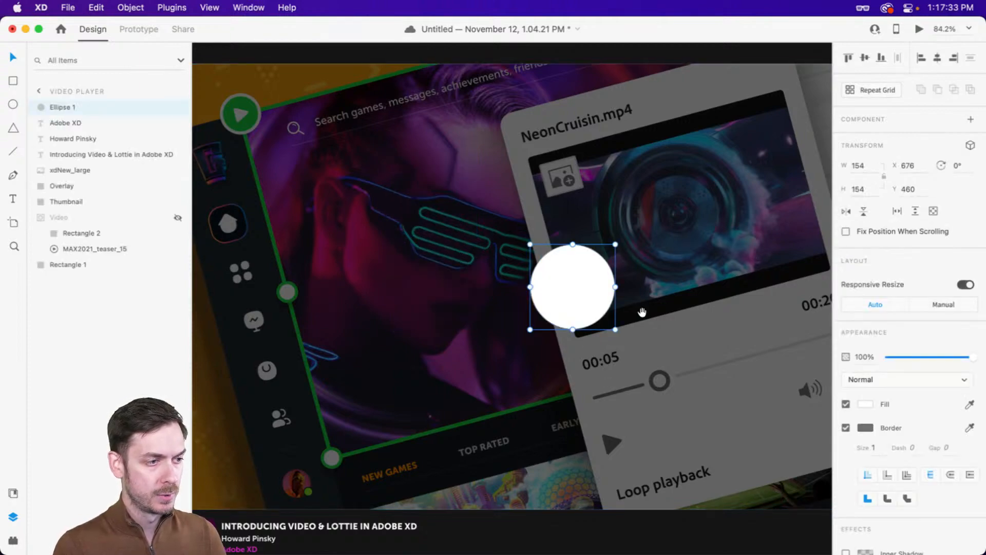
{"action": "scroll", "coordinate": [642, 312], "scroll_direction": "right", "scroll_amount": 3}
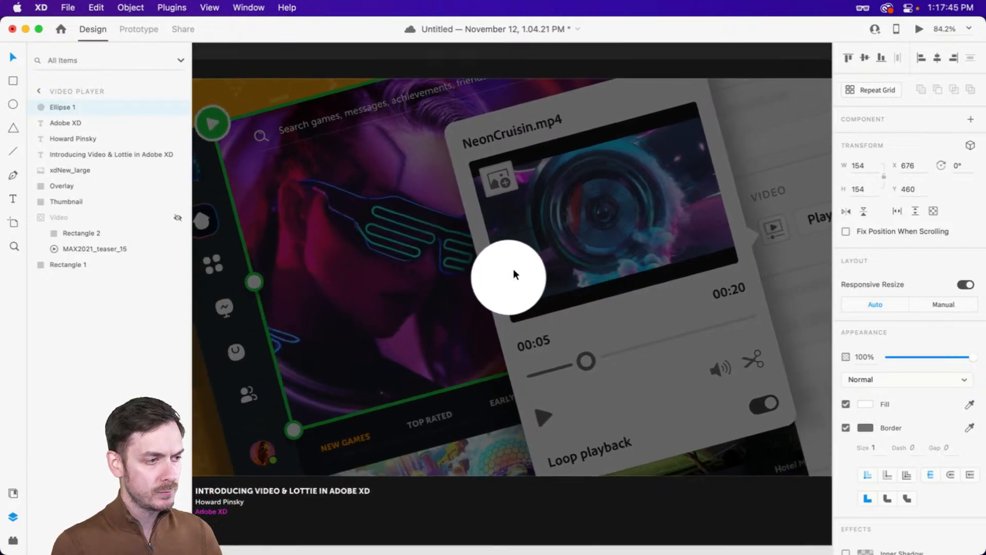
- Draw a triangle about 68 x 59 px inside the circle, rotated 90° to point right, with its corners rounded to 6
{"action": "scroll", "coordinate": [513, 269], "scroll_direction": "up", "scroll_amount": 3}
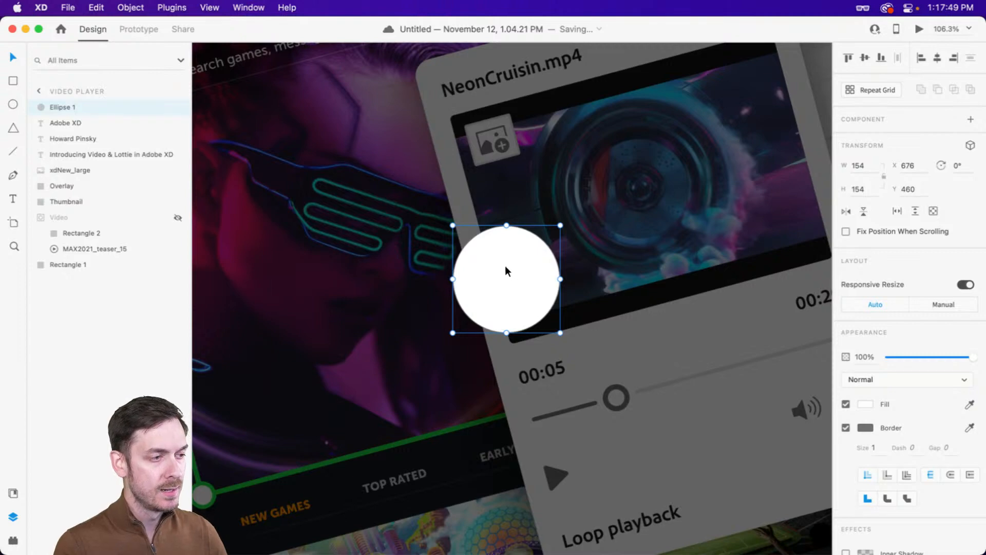
{"action": "scroll", "coordinate": [505, 267], "scroll_direction": "up", "scroll_amount": 3}
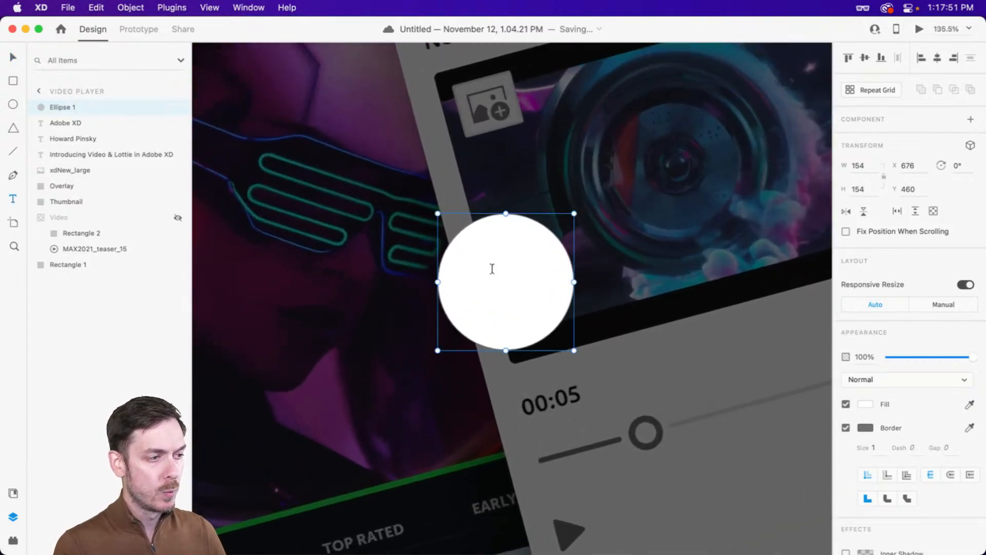
{"action": "key", "text": "y"}
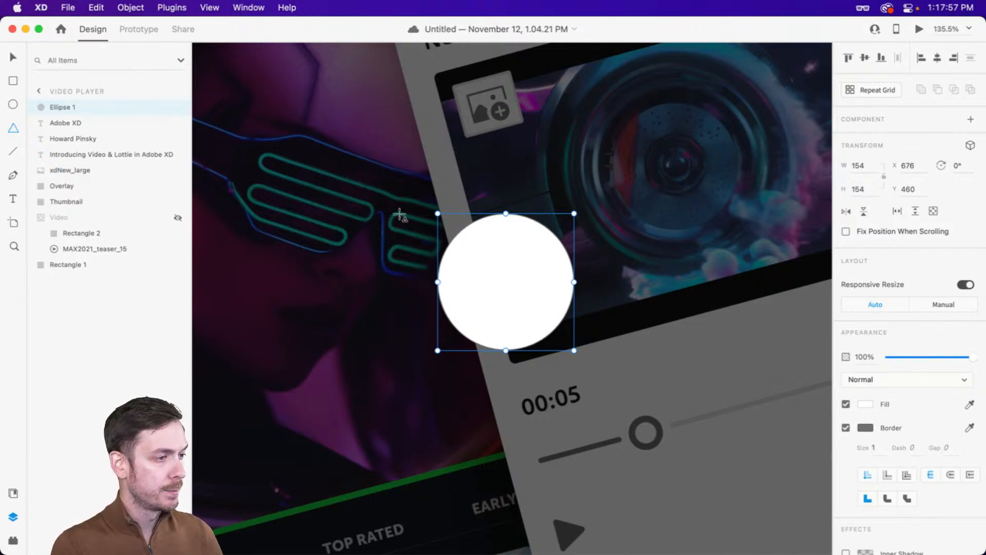
{"action": "mouse_move", "coordinate": [480, 245]}
{"action": "left_mouse_down"}
{"action": "mouse_move", "coordinate": [542, 301]}
{"action": "mouse_move", "coordinate": [491, 295]}
{"action": "mouse_move", "coordinate": [501, 279]}
{"action": "left_mouse_up"}
{"action": "key", "text": "Escape"}
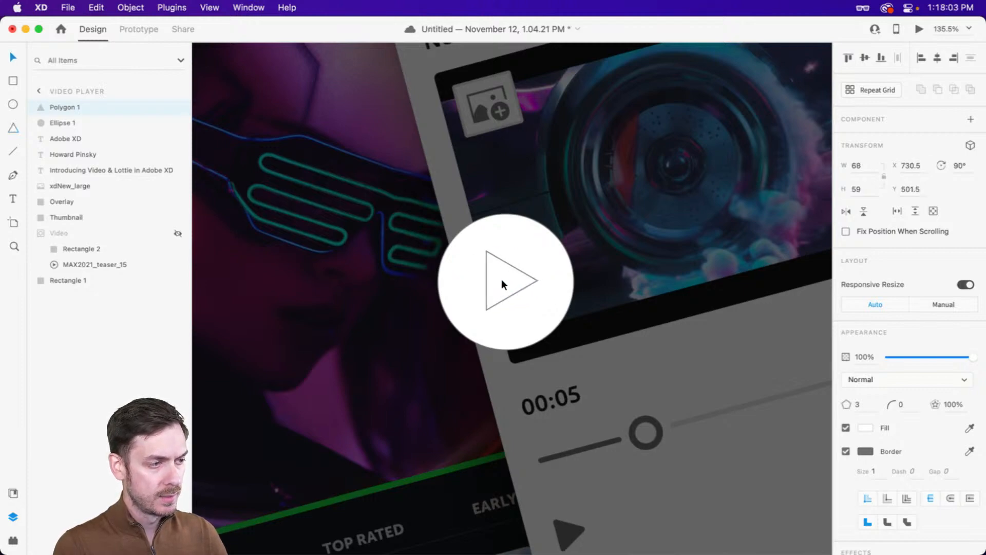
{"action": "left_click", "coordinate": [501, 280]}
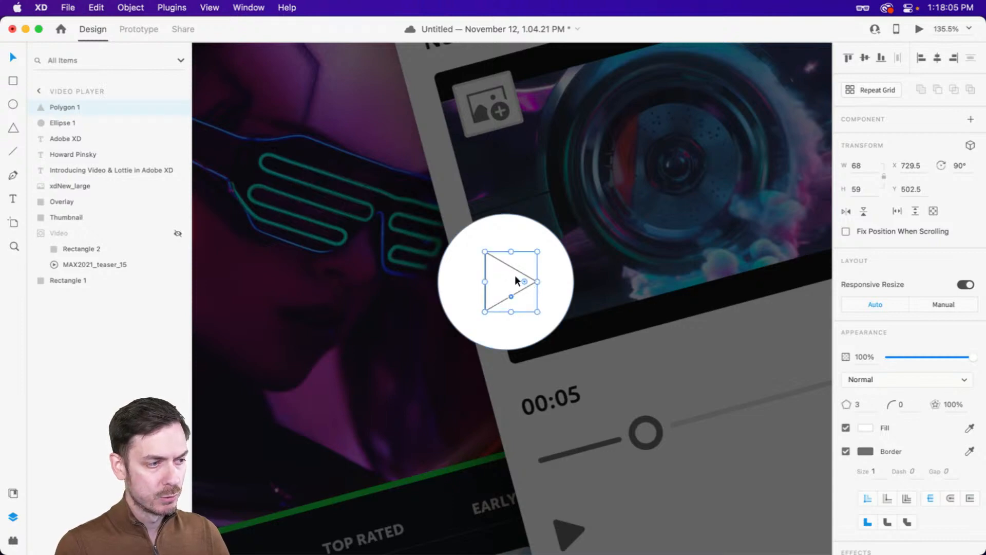
{"action": "scroll", "coordinate": [517, 283], "scroll_direction": "up", "scroll_amount": 6}
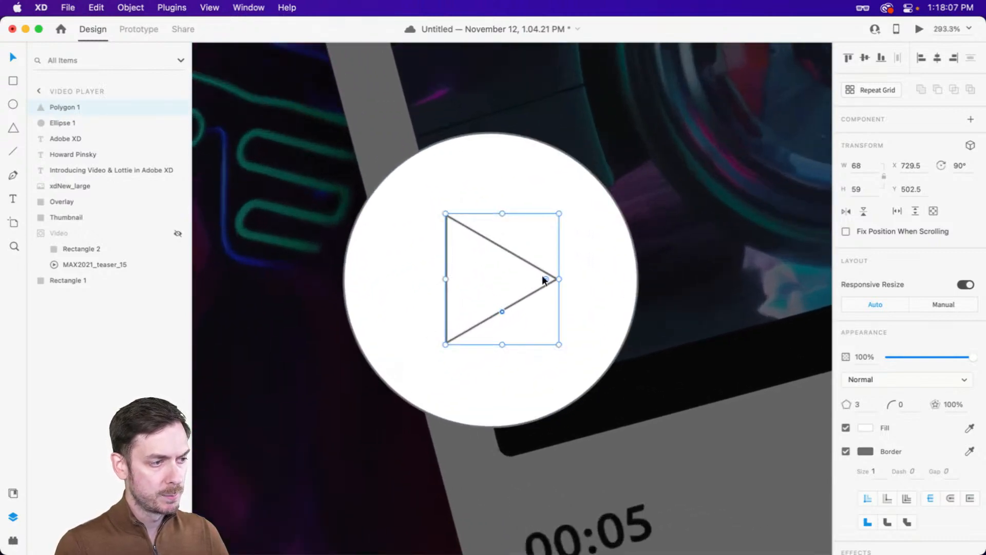
{"action": "left_click_drag", "start_coordinate": [543, 274], "coordinate": [489, 273]}
- Remove the triangle's border and fill it with the blue sampled from the opacity slider
{"action": "left_click", "coordinate": [970, 430]}
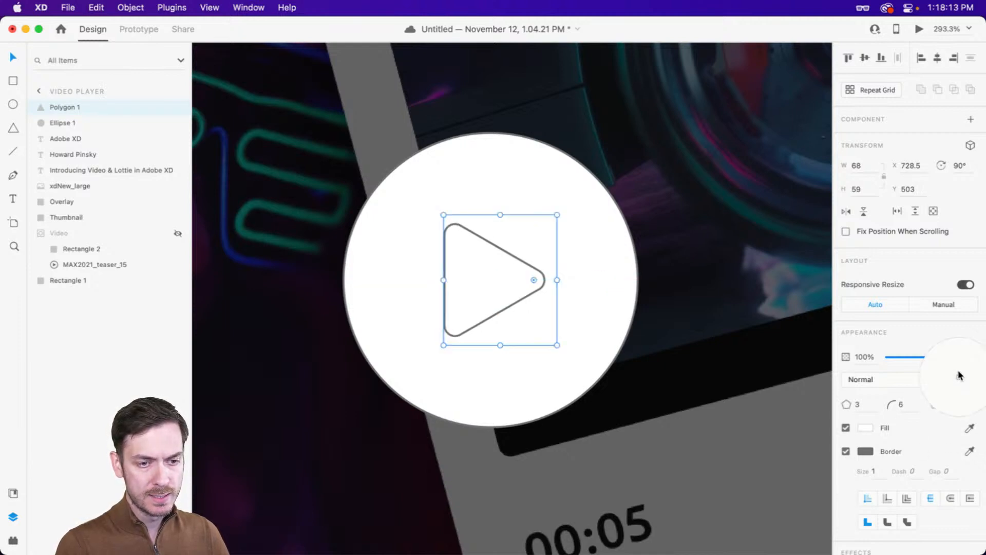
{"action": "left_click", "coordinate": [947, 369]}
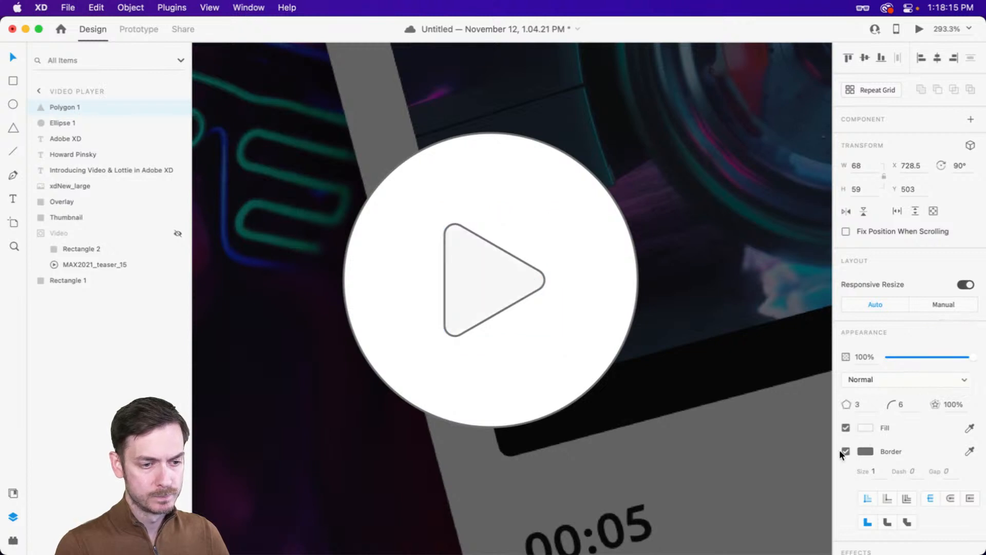
{"action": "left_click", "coordinate": [846, 451]}
{"action": "left_click", "coordinate": [970, 429]}
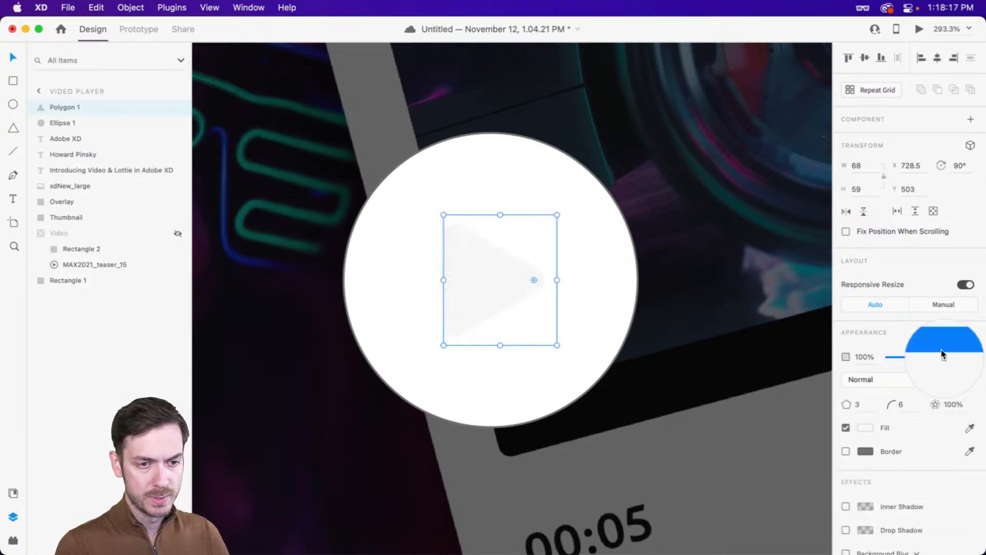
{"action": "left_click", "coordinate": [932, 359]}
{"action": "left_click", "coordinate": [485, 281]}
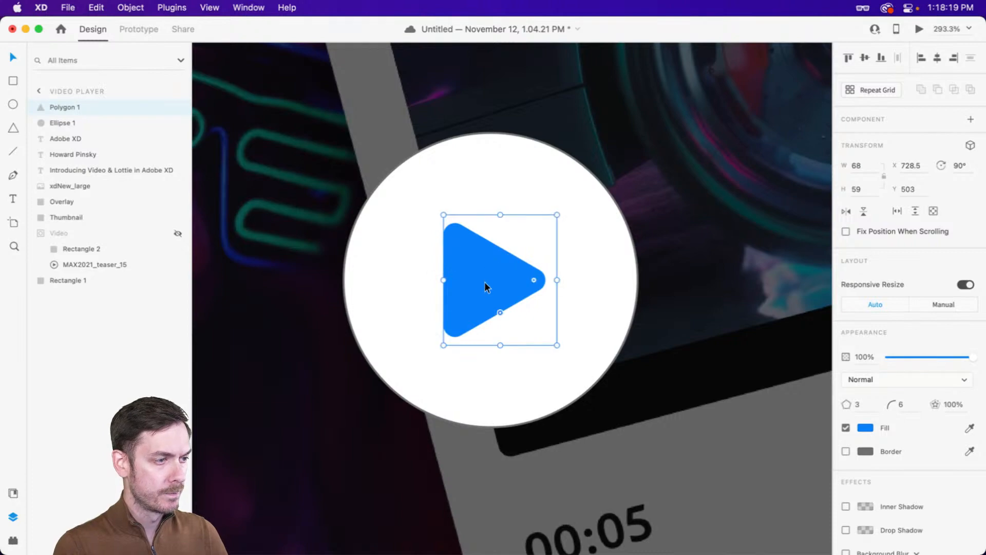
- Check the play icon in the preview and remove the white circle's border
{"action": "key", "text": "super+Return"}
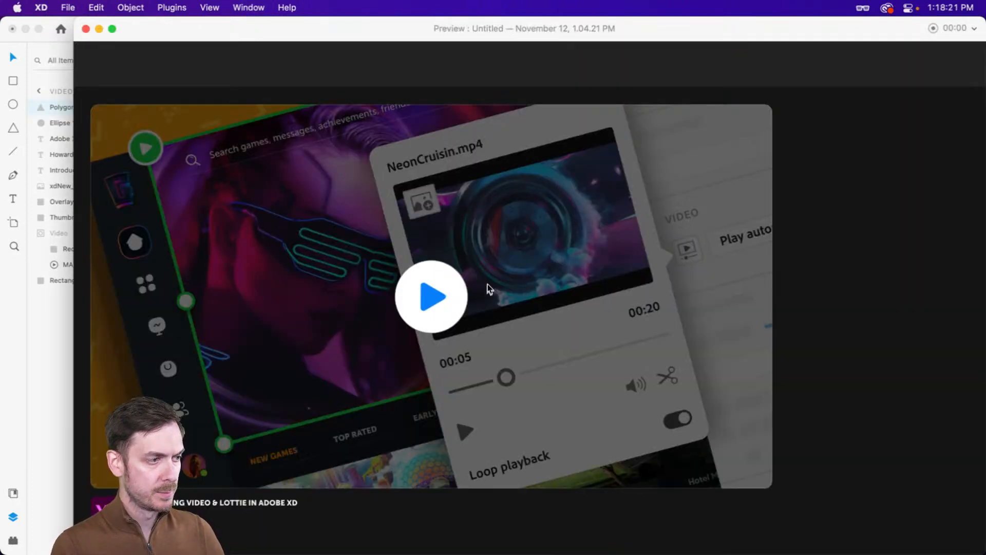
{"action": "key", "text": "super+w"}
{"action": "left_click", "coordinate": [604, 272]}
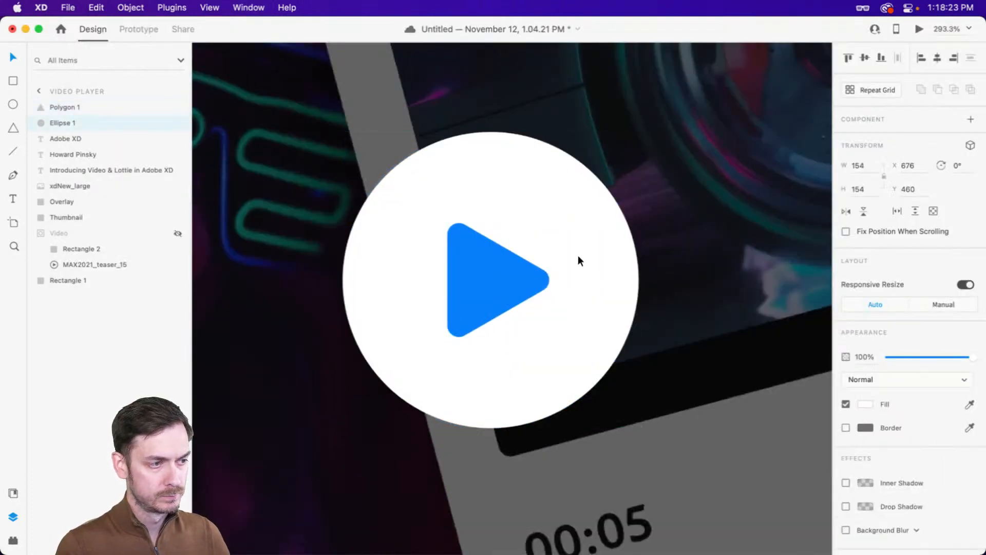
{"action": "scroll", "coordinate": [582, 259], "scroll_direction": "down", "scroll_amount": 5}
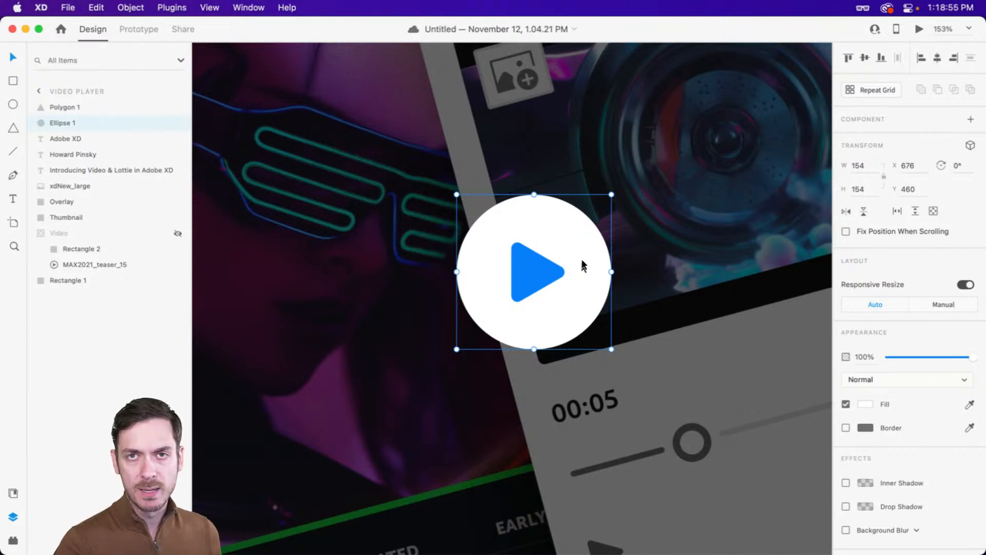
- Adjust the triangle's horizontal position in the circle to X 731.5 and check it in the preview
{"action": "left_click", "coordinate": [534, 265]}
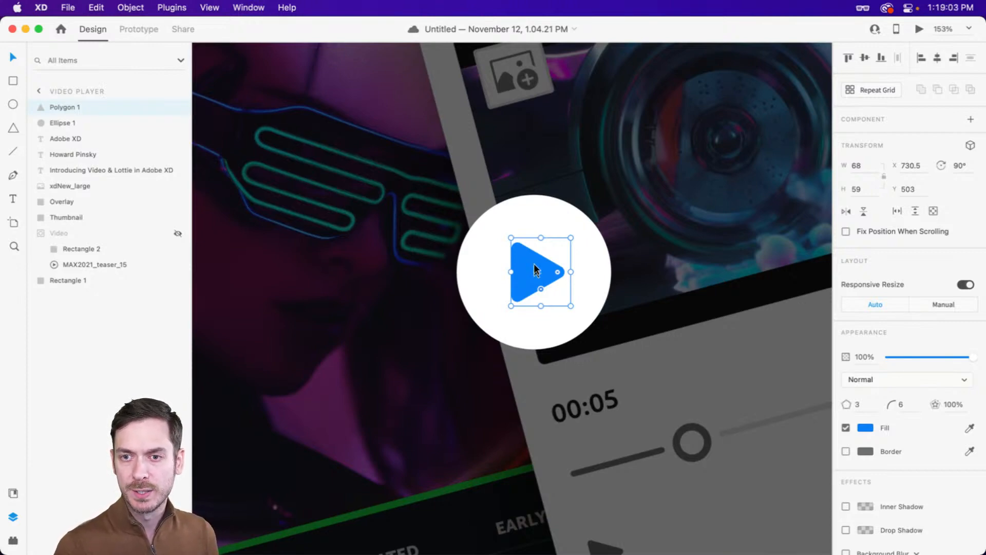
{"action": "scroll", "coordinate": [549, 281], "scroll_direction": "down", "scroll_amount": 2}
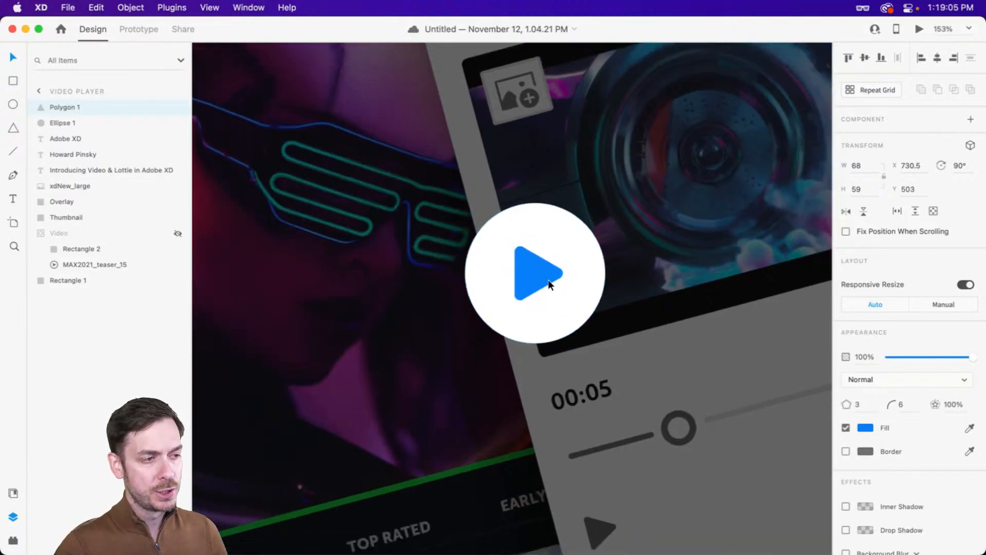
{"action": "scroll", "coordinate": [548, 279], "scroll_direction": "up", "scroll_amount": 5}
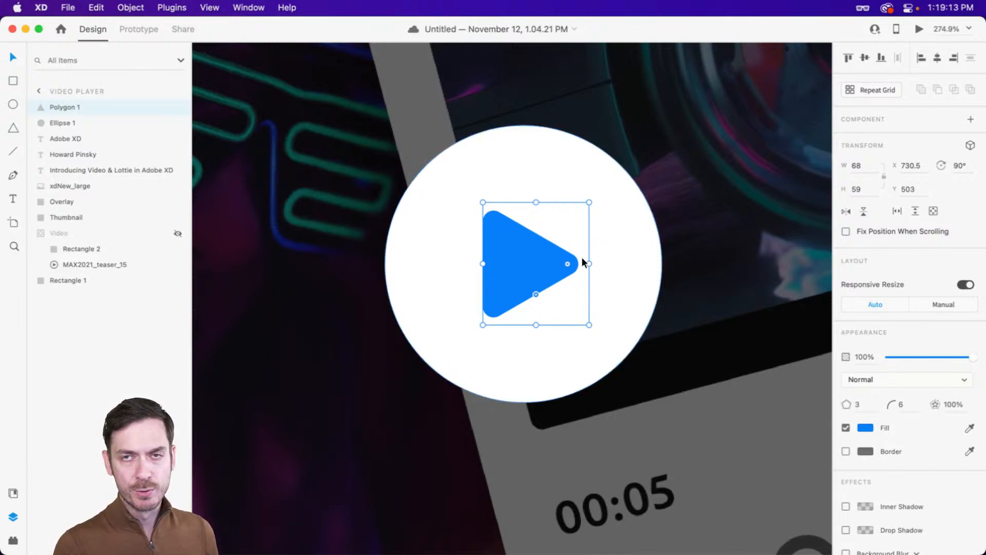
{"action": "left_click_drag", "start_coordinate": [529, 251], "coordinate": [517, 252]}
{"action": "scroll", "coordinate": [524, 253], "scroll_direction": "down", "scroll_amount": 5}
{"action": "left_click", "coordinate": [618, 254]}
{"action": "scroll", "coordinate": [617, 255], "scroll_direction": "down", "scroll_amount": 1}
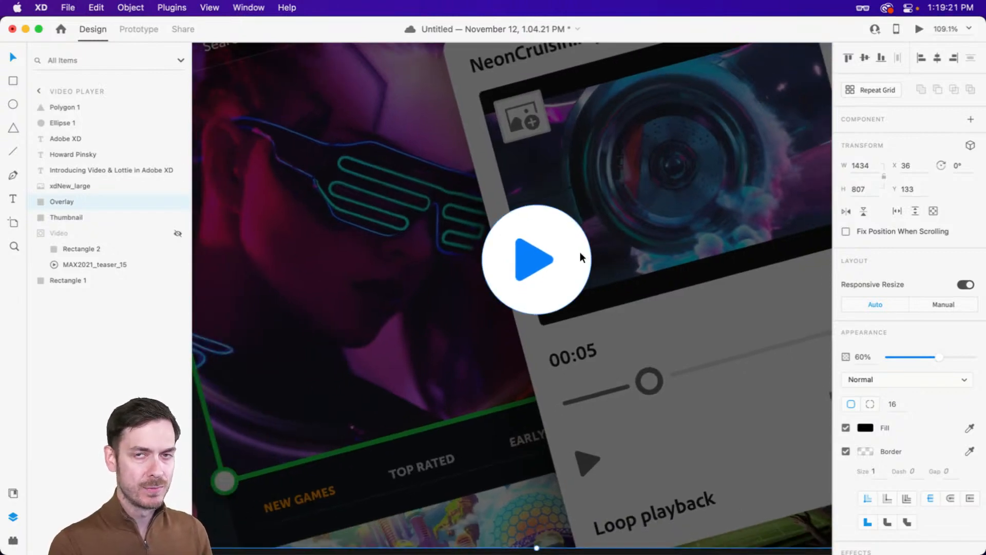
{"action": "scroll", "coordinate": [548, 247], "scroll_direction": "up", "scroll_amount": 5}
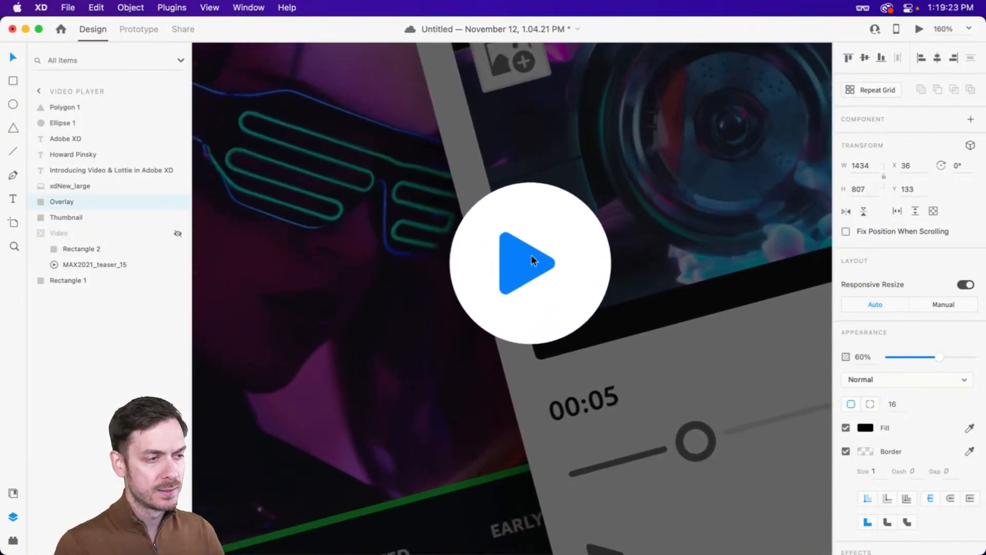
{"action": "left_click_drag", "start_coordinate": [531, 255], "coordinate": [539, 255]}
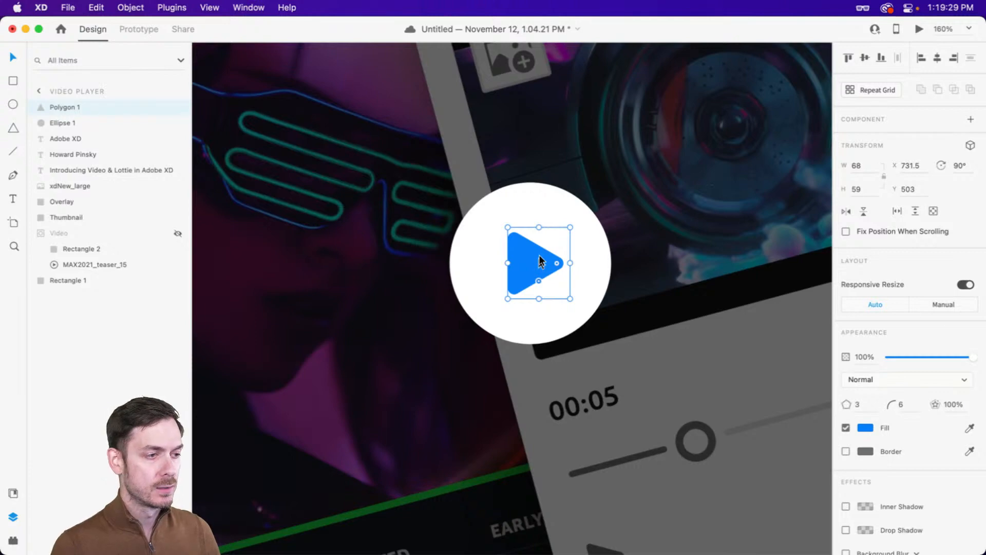
{"action": "key", "text": "super+Return"}
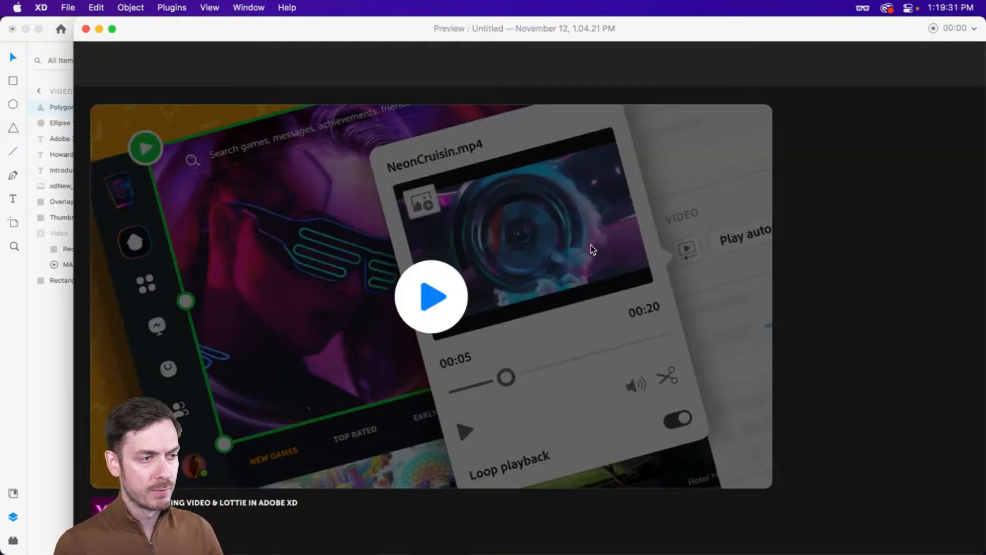
{"action": "key", "text": "super+w"}
- Group the circle and triangle as Play and place the group directly above Overlay in the layer order
{"action": "left_click", "coordinate": [637, 226]}
{"action": "left_click", "coordinate": [582, 237]}
{"action": "left_click", "coordinate": [532, 258], "text": "shift"}
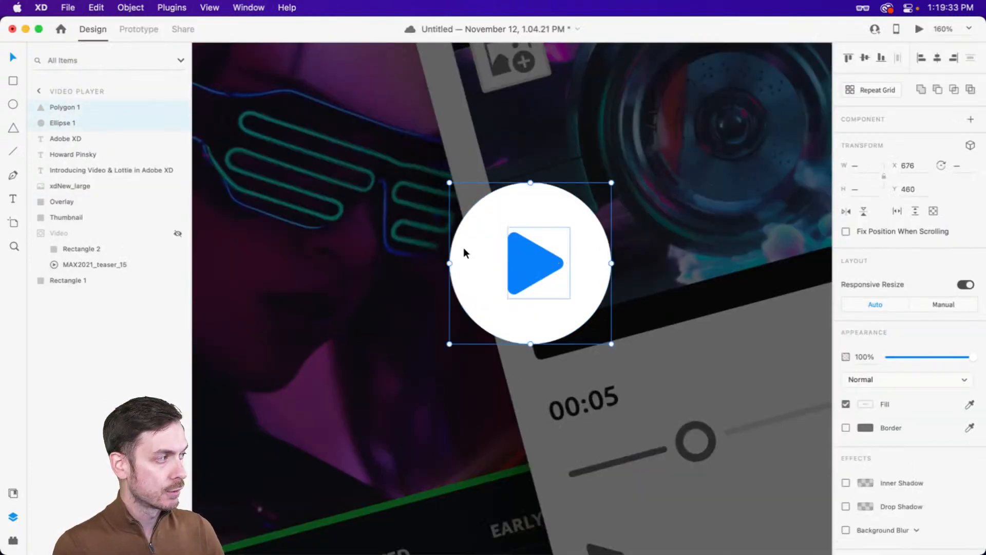
{"action": "key", "text": "super+g"}
{"action": "double_click", "coordinate": [61, 106]}
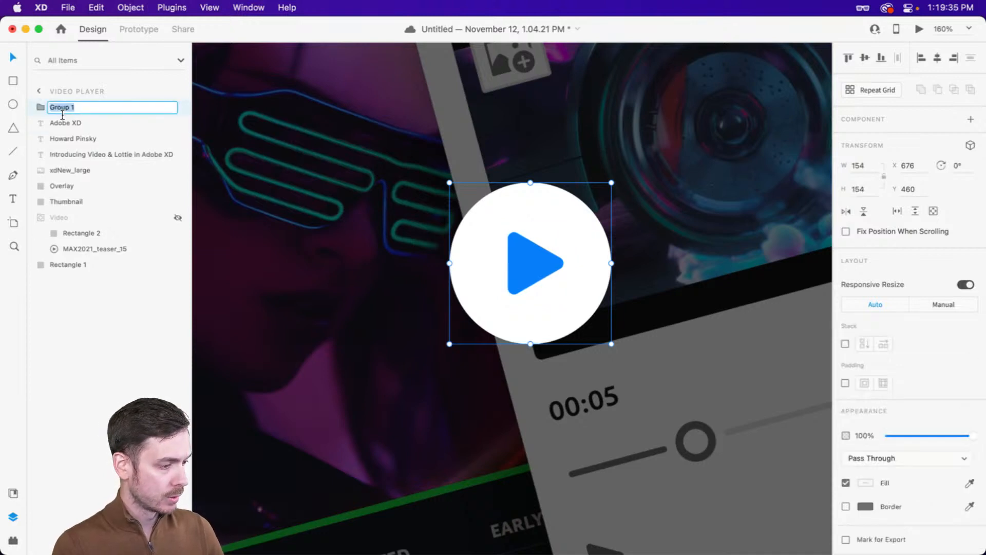
{"action": "type", "text": "Play"}
{"action": "key", "text": "Return"}
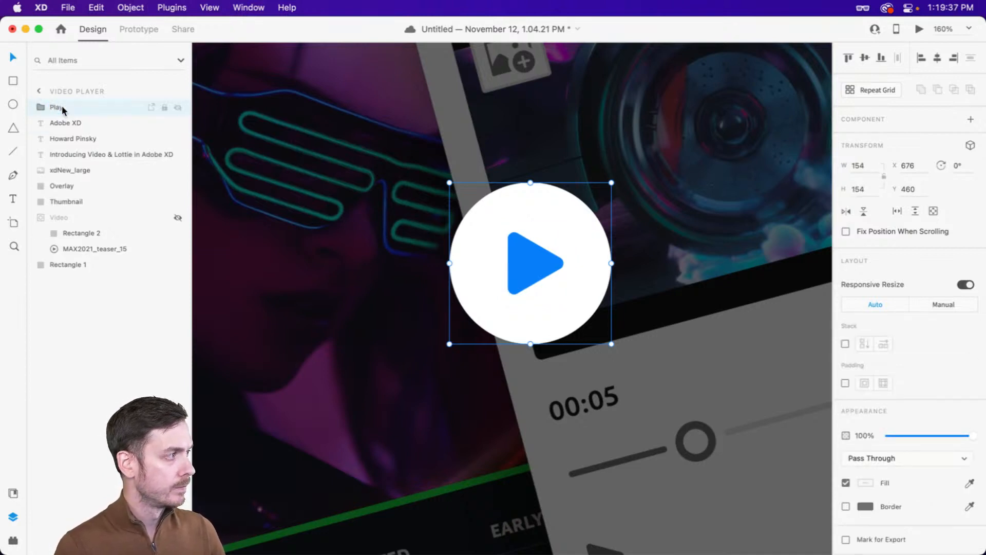
{"action": "left_click_drag", "start_coordinate": [62, 106], "coordinate": [57, 174]}
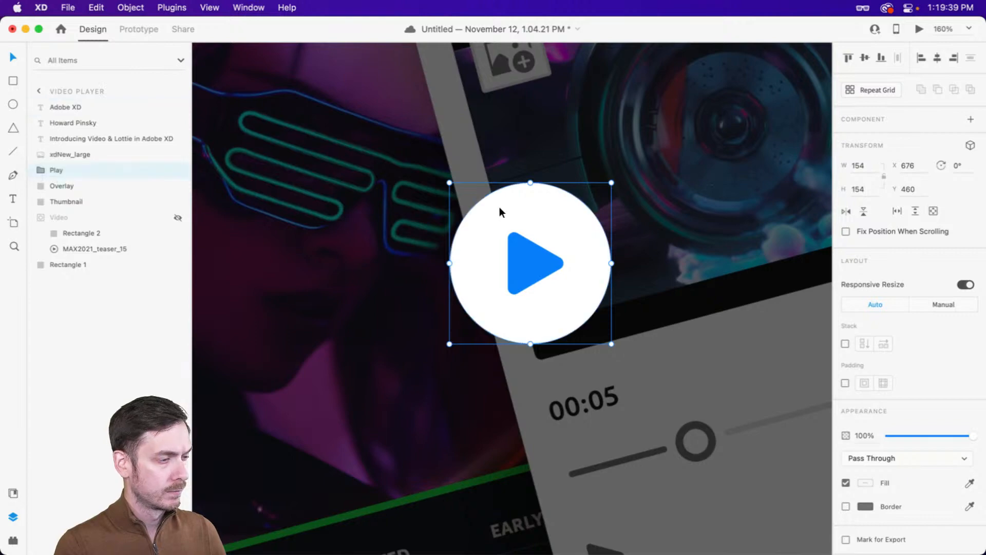
- Turn the Play, Overlay, Thumbnail and hidden Video layers together into one component
{"action": "key", "text": "super+0"}
{"action": "scroll", "coordinate": [501, 200], "scroll_direction": "up", "scroll_amount": 1}
{"action": "scroll", "coordinate": [501, 199], "scroll_direction": "up", "scroll_amount": 1}
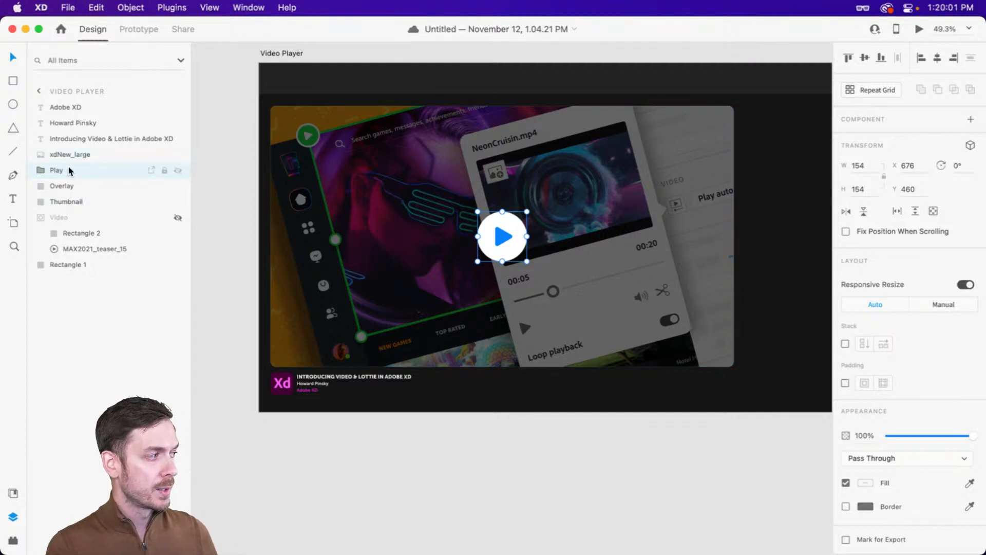
{"action": "left_click", "coordinate": [73, 185]}
{"action": "left_click", "coordinate": [75, 202]}
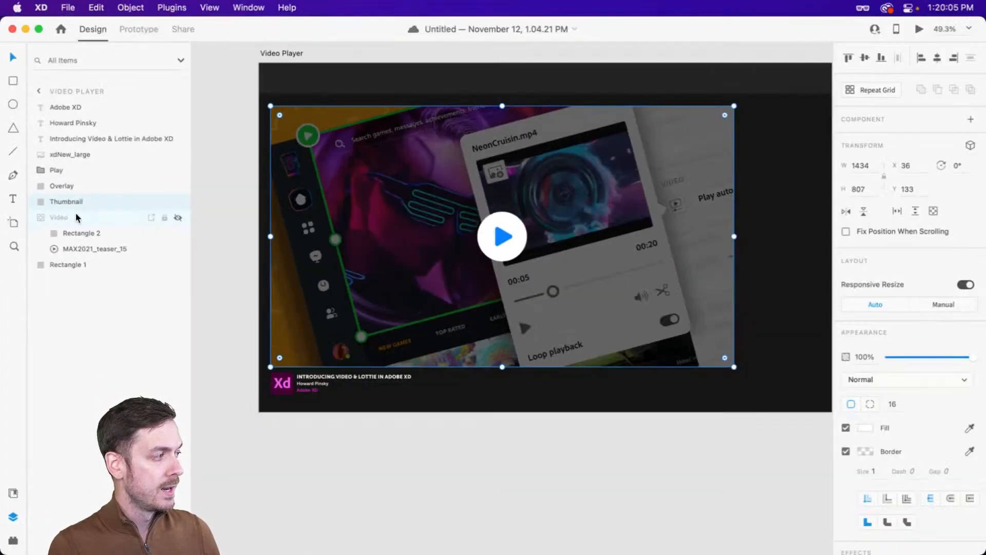
{"action": "left_click", "coordinate": [76, 215]}
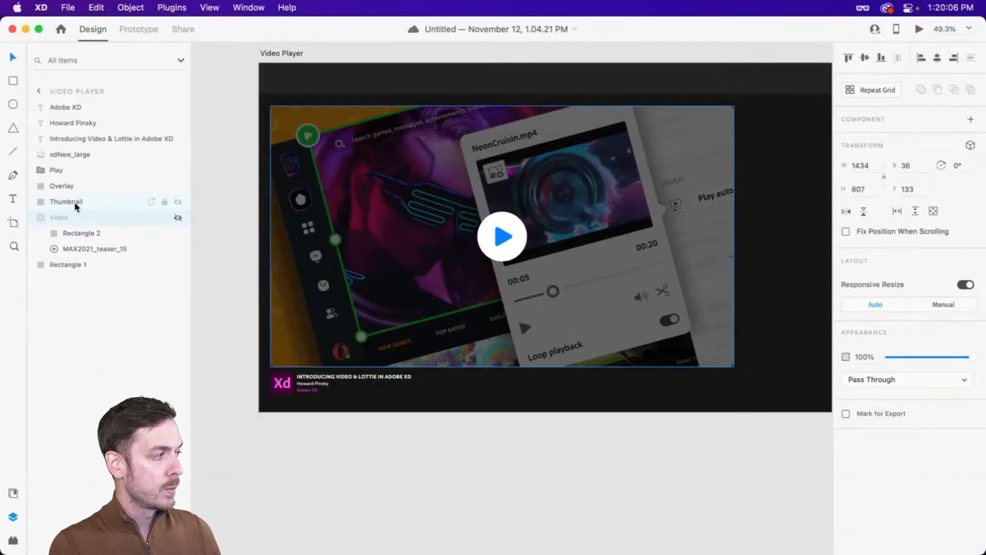
{"action": "left_click", "coordinate": [71, 168], "text": "shift"}
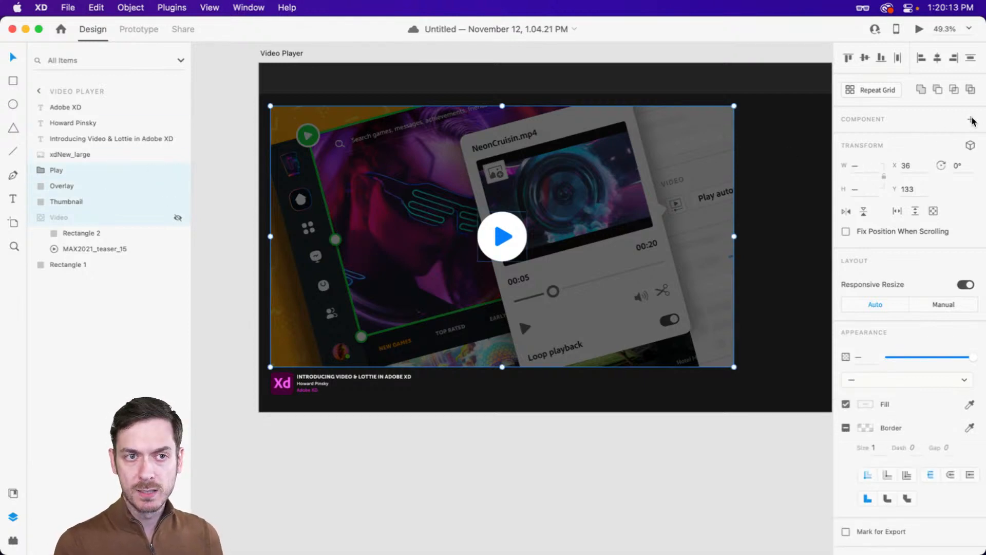
{"action": "left_click", "coordinate": [14, 494]}
{"action": "left_click", "coordinate": [78, 84]}
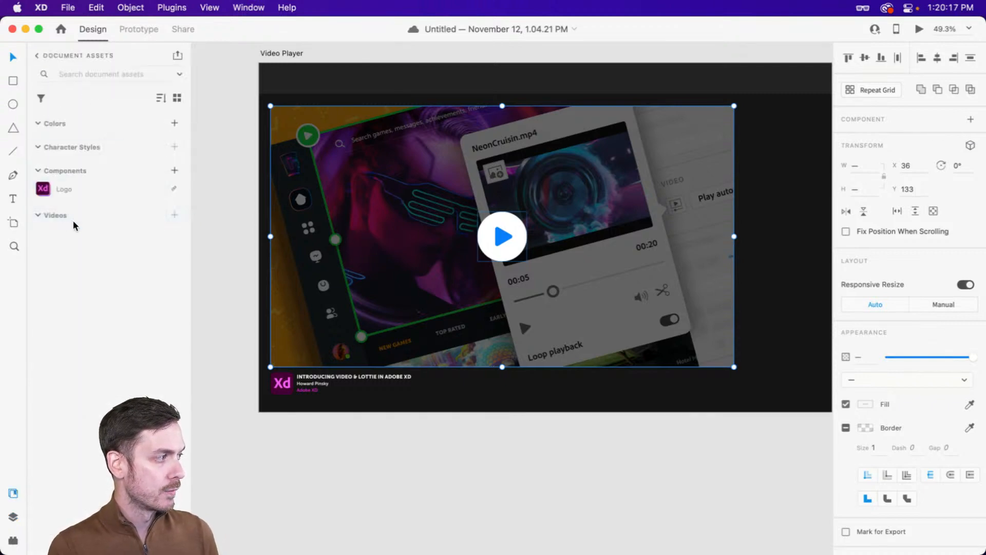
{"action": "left_click", "coordinate": [971, 123]}
- Rename the new component as Video in the document assets
{"action": "double_click", "coordinate": [72, 191]}
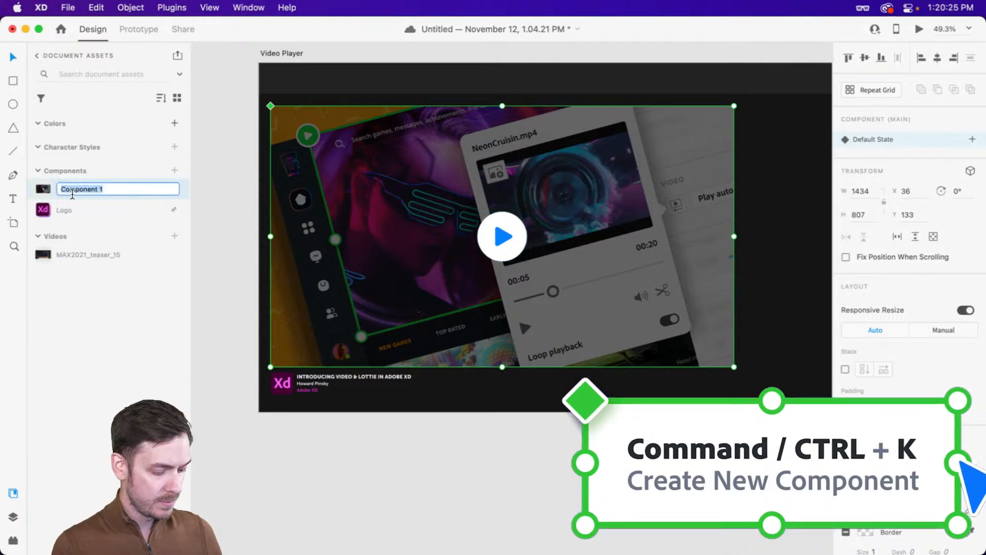
{"action": "type", "text": "Video"}
{"action": "key", "text": "Return"}
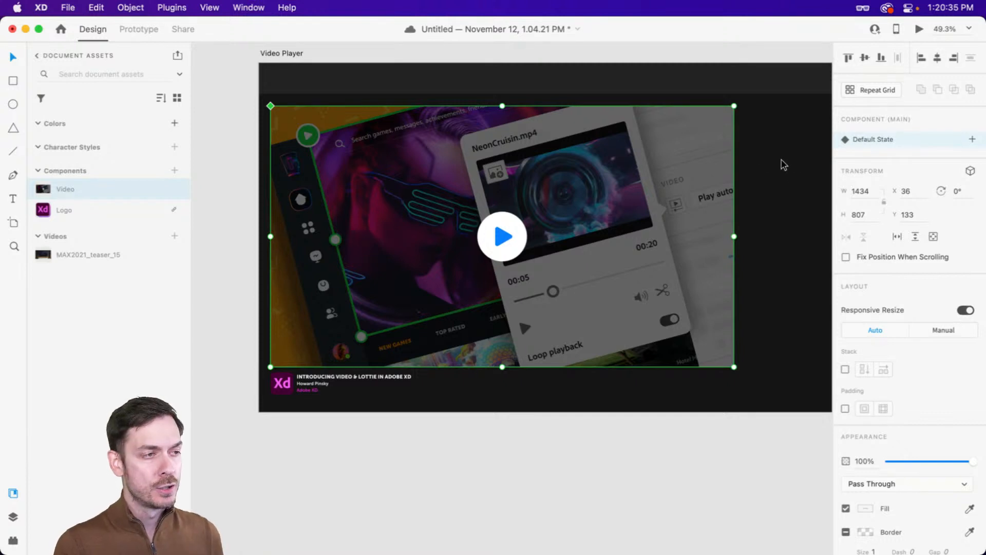
- Add a new state named Playing to the Video component and show the artboard's layers
{"action": "left_click", "coordinate": [973, 140]}
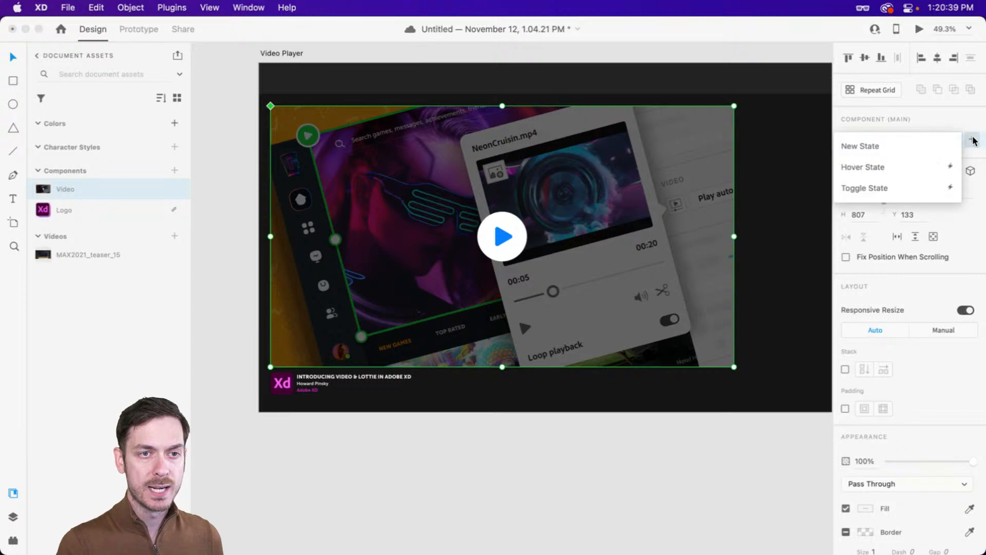
{"action": "left_click", "coordinate": [899, 147]}
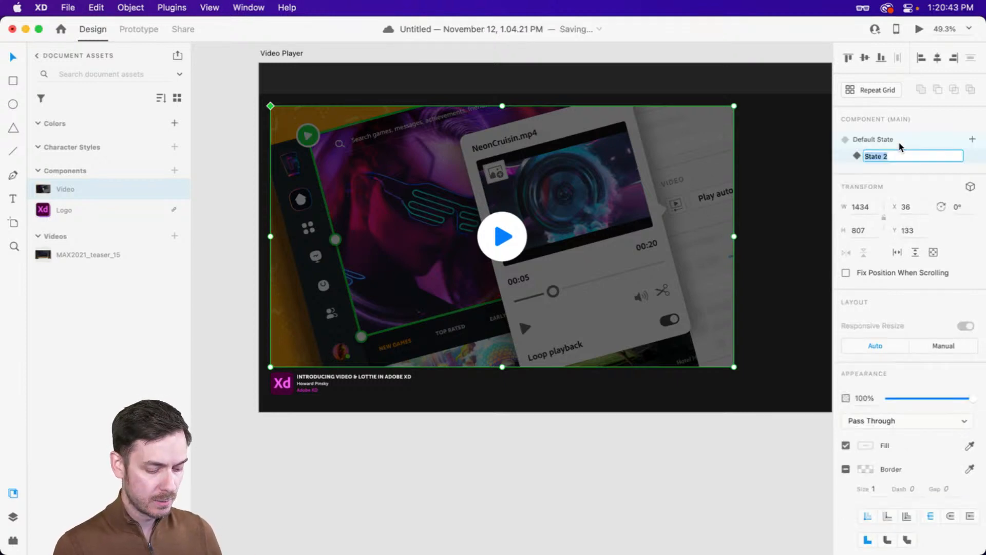
{"action": "type", "text": "Playing"}
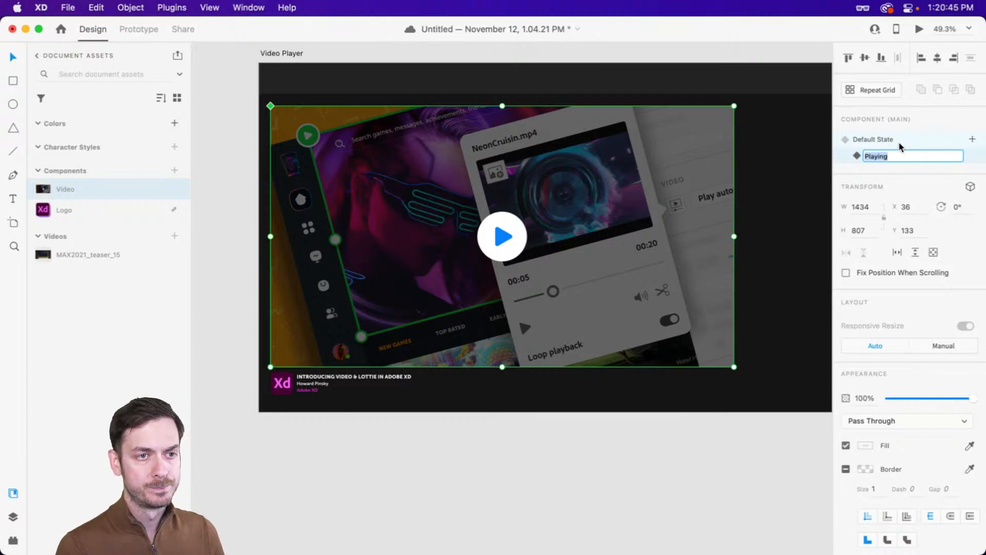
{"action": "key", "text": "Return"}
{"action": "key", "text": "super+y"}
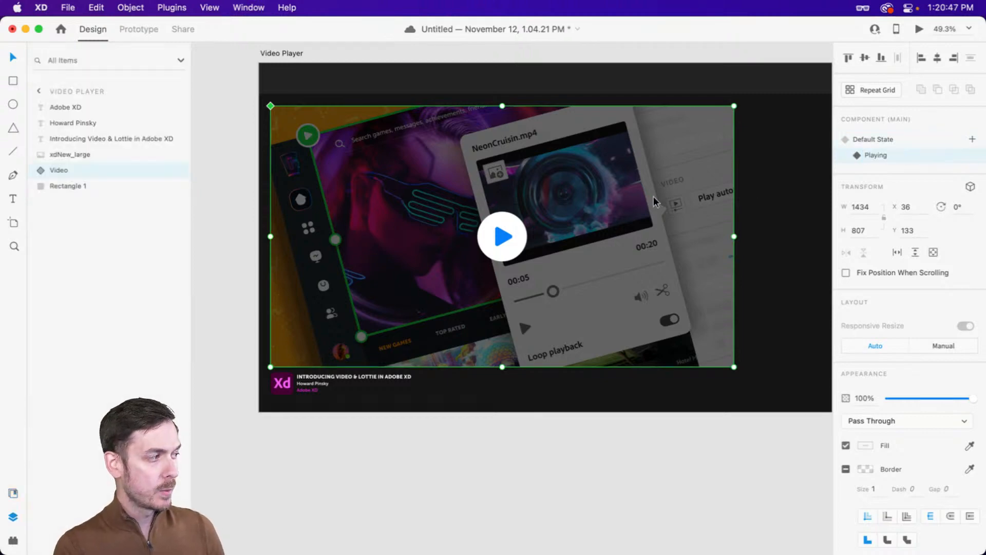
- In the Video component's Playing state, hide the Play, Overlay and Thumbnail layers and show the nested Video layer
{"action": "double_click", "coordinate": [522, 233]}
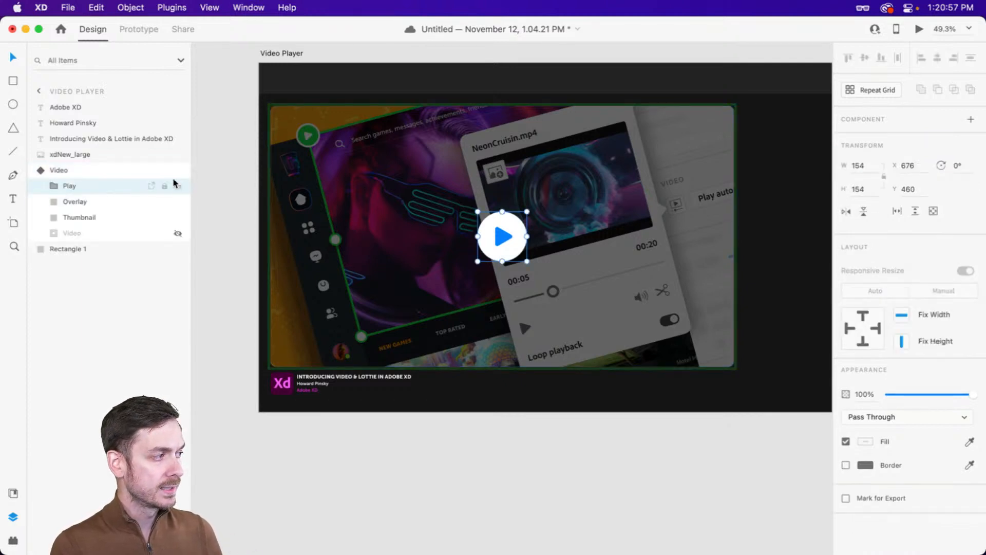
{"action": "left_click", "coordinate": [179, 187]}
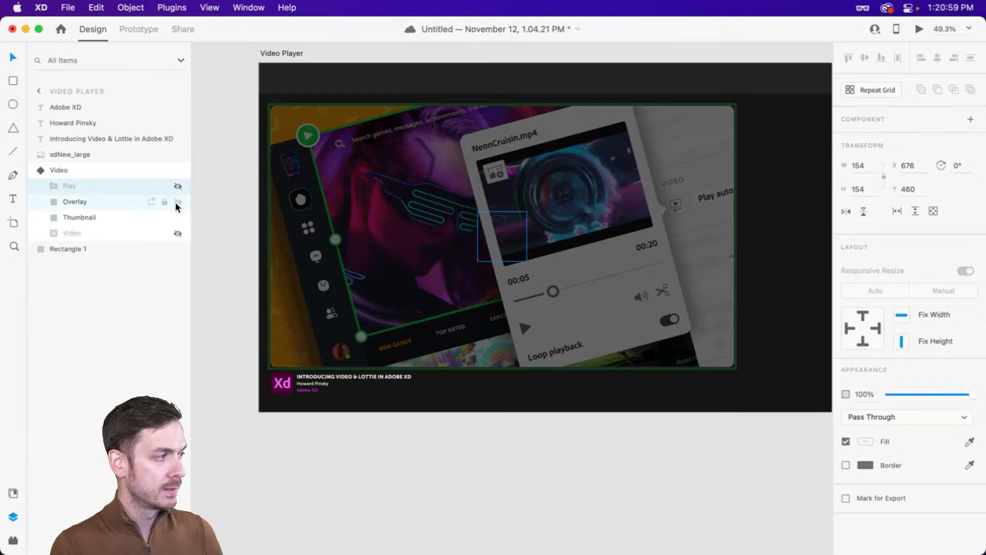
{"action": "left_click", "coordinate": [177, 201]}
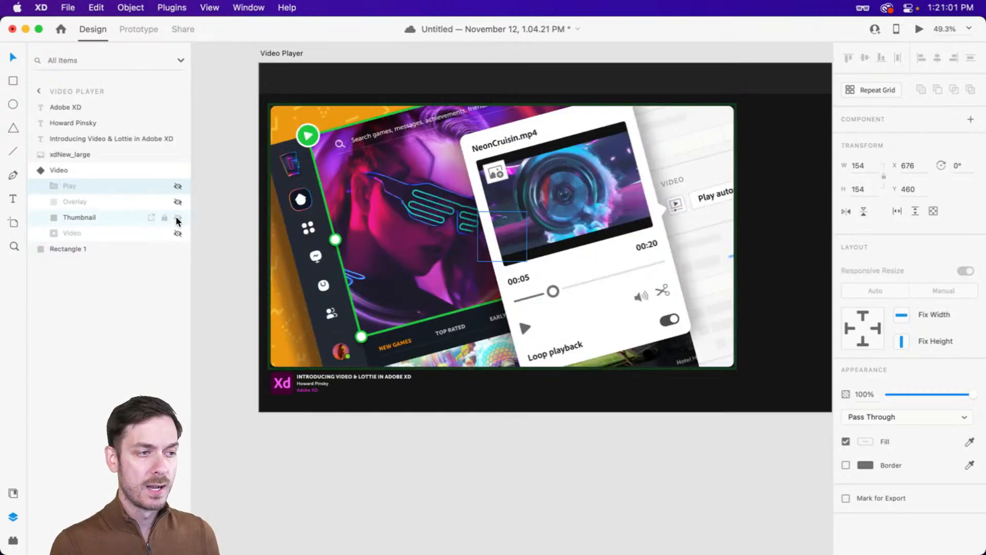
{"action": "left_click", "coordinate": [178, 218]}
{"action": "left_click", "coordinate": [177, 234]}
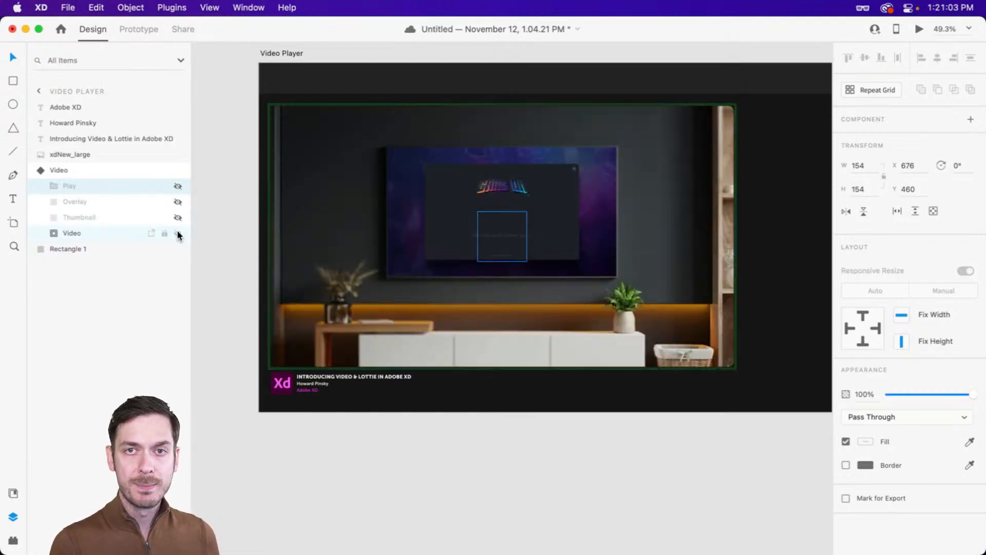
- Set the MAX2021_teaser_15 clip inside the Playing state to play automatically and review its playback settings
{"action": "left_click", "coordinate": [54, 233]}
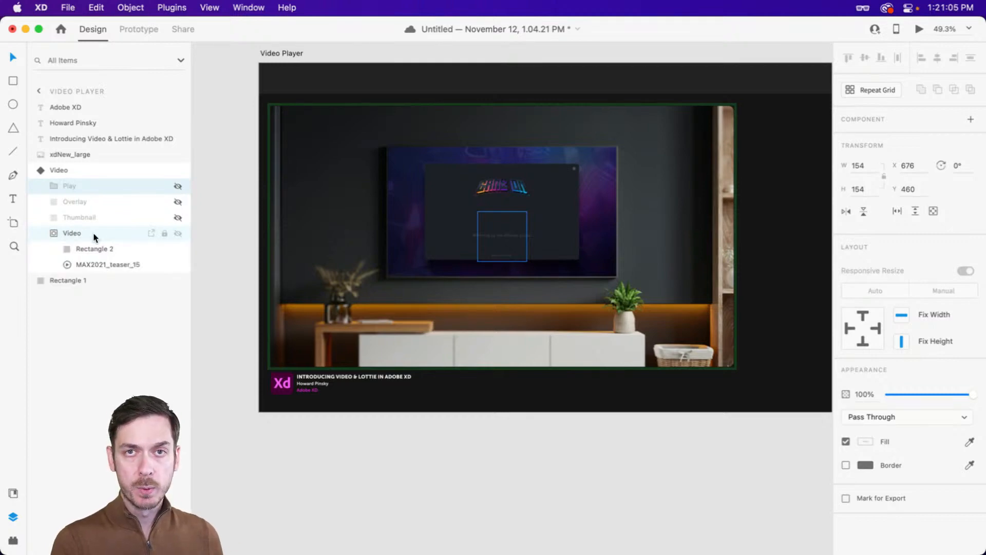
{"action": "left_click", "coordinate": [98, 234]}
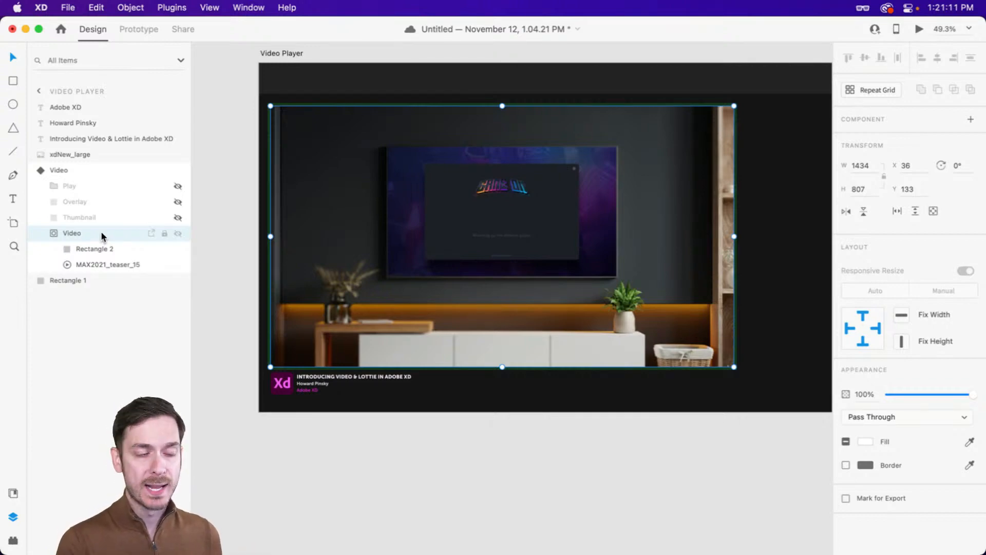
{"action": "left_click", "coordinate": [104, 264]}
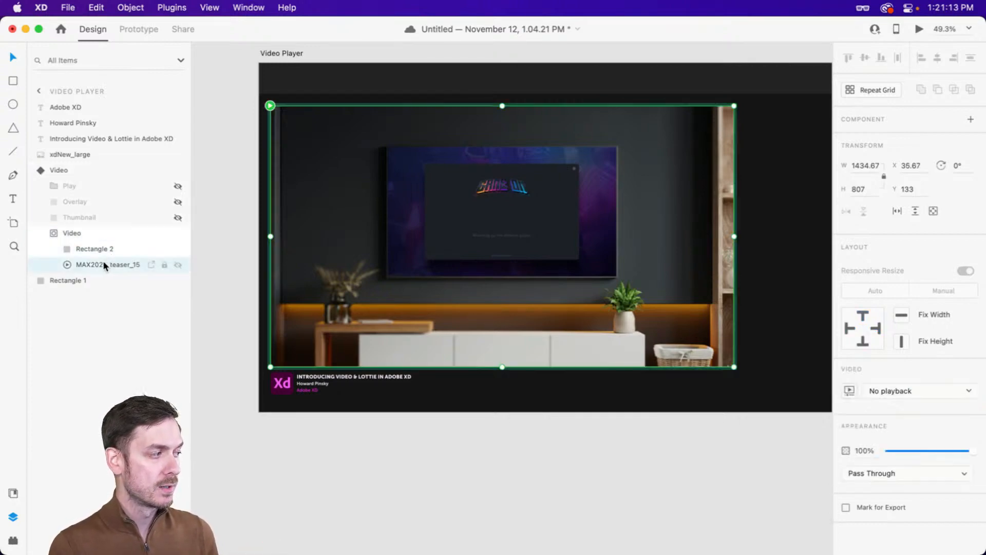
{"action": "left_click", "coordinate": [945, 391]}
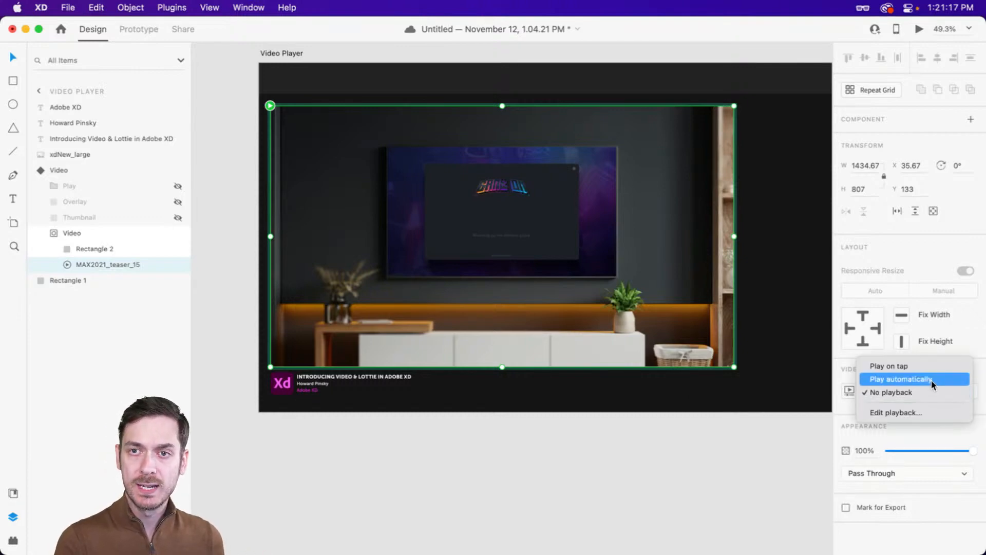
{"action": "left_click", "coordinate": [932, 380]}
{"action": "left_click", "coordinate": [850, 391]}
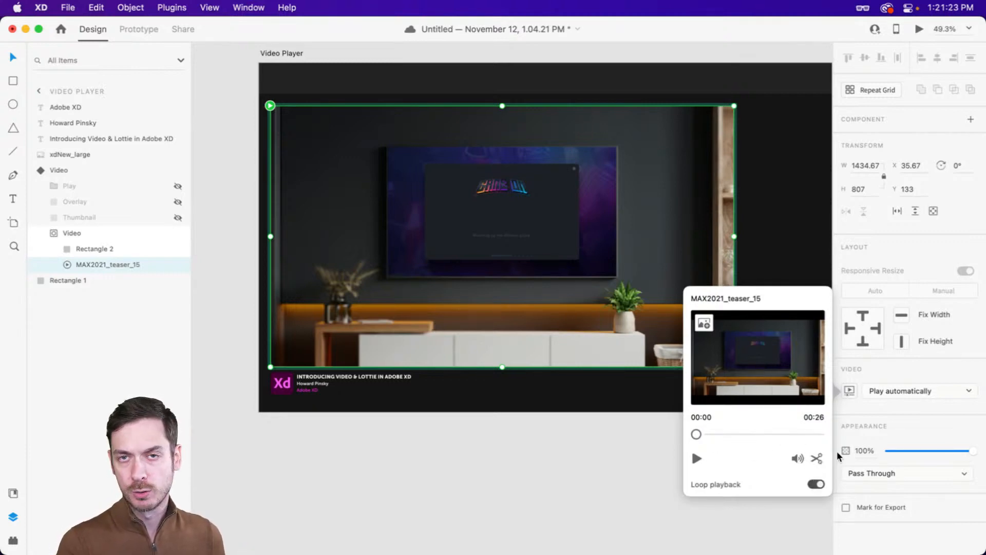
{"action": "left_click", "coordinate": [929, 418]}
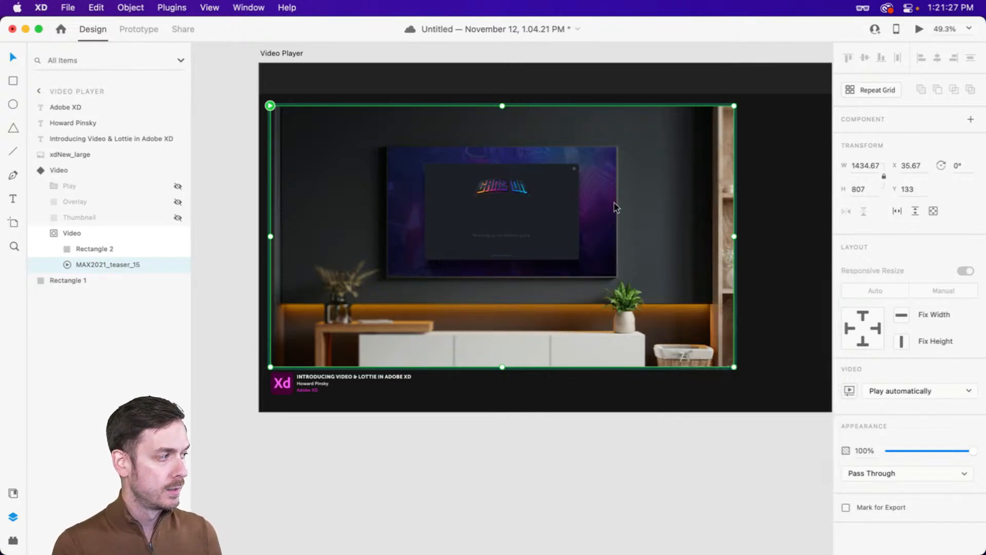
- Compare the Video component's Default and Playing states, ending on Default State, and check the artboard in the preview
{"action": "left_click", "coordinate": [106, 172]}
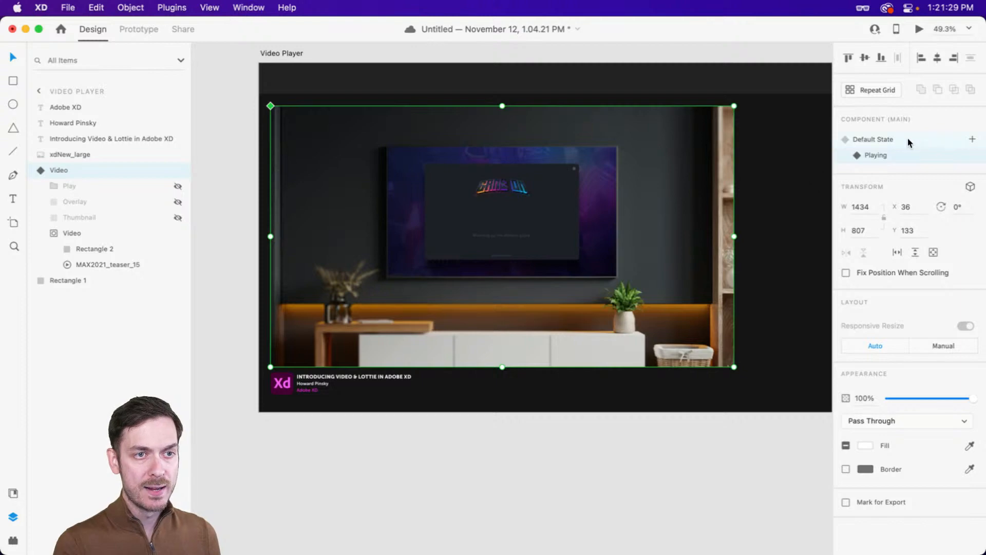
{"action": "left_click", "coordinate": [895, 139]}
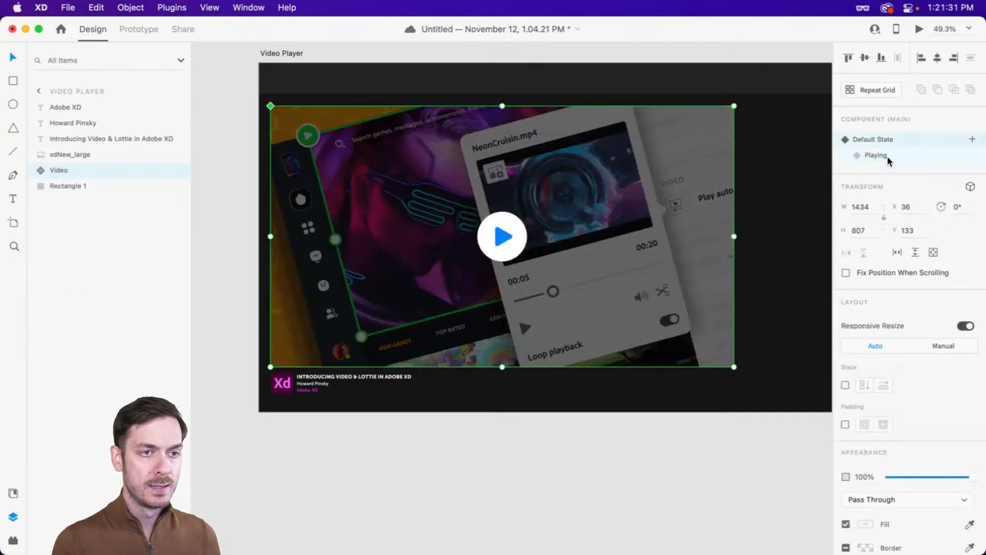
{"action": "left_click", "coordinate": [879, 155]}
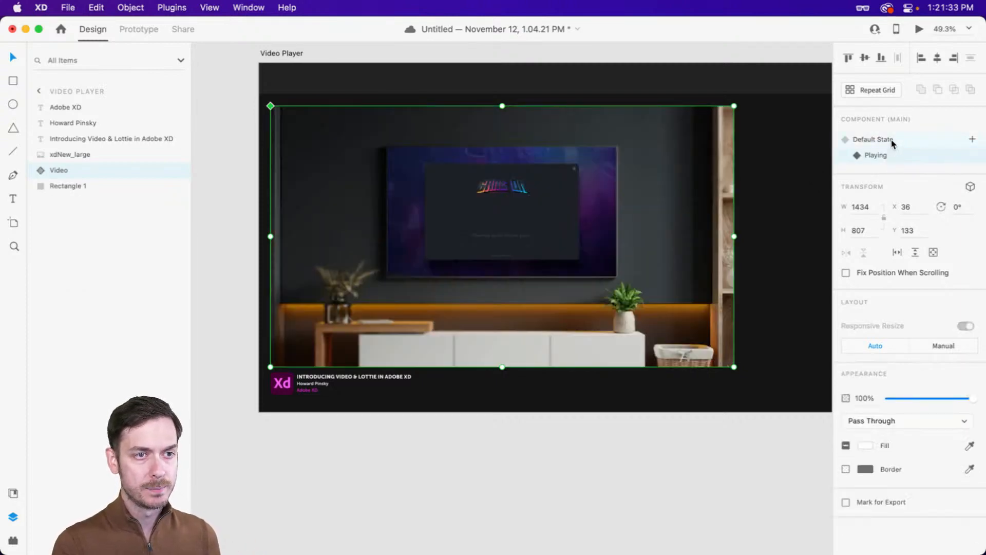
{"action": "left_click", "coordinate": [893, 140]}
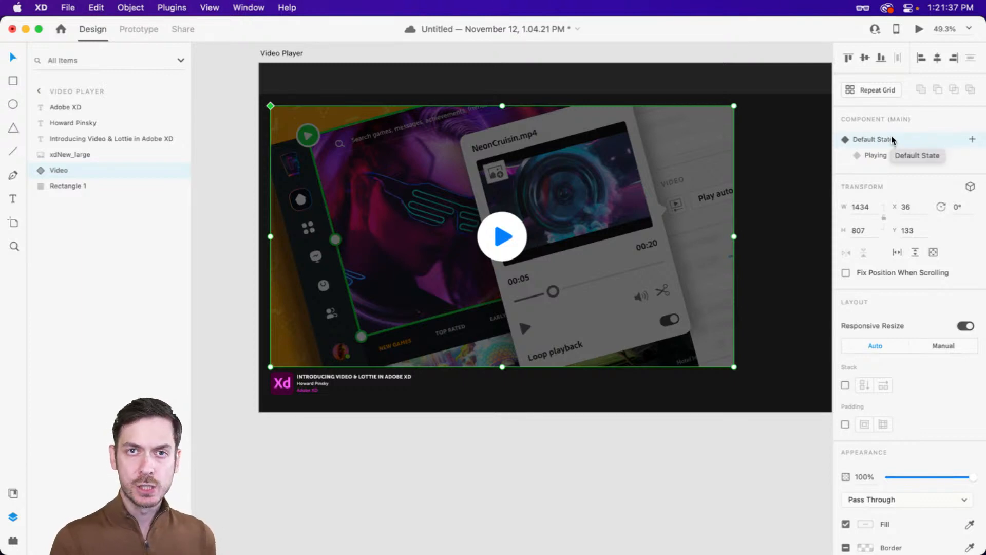
{"action": "left_click", "coordinate": [918, 29]}
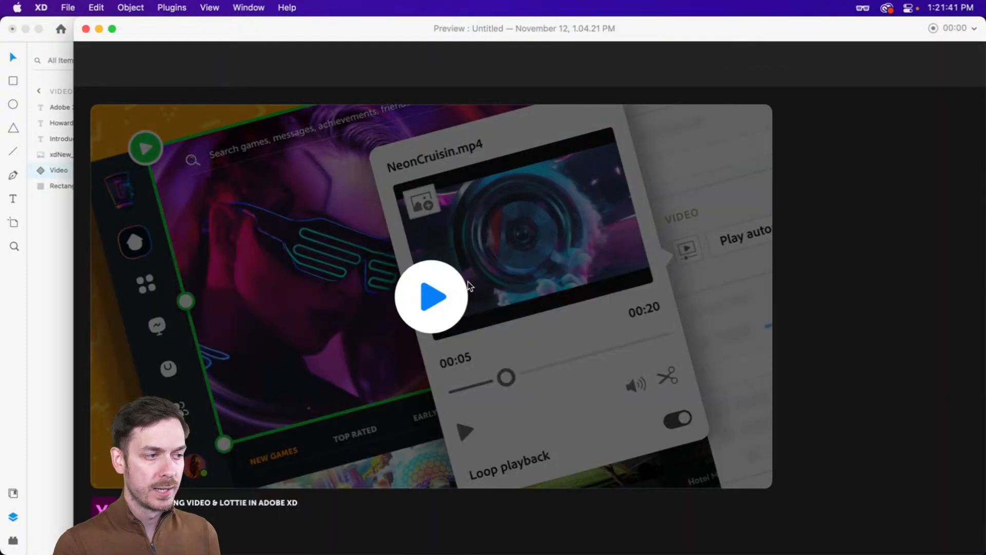
{"action": "key", "text": "super+w"}
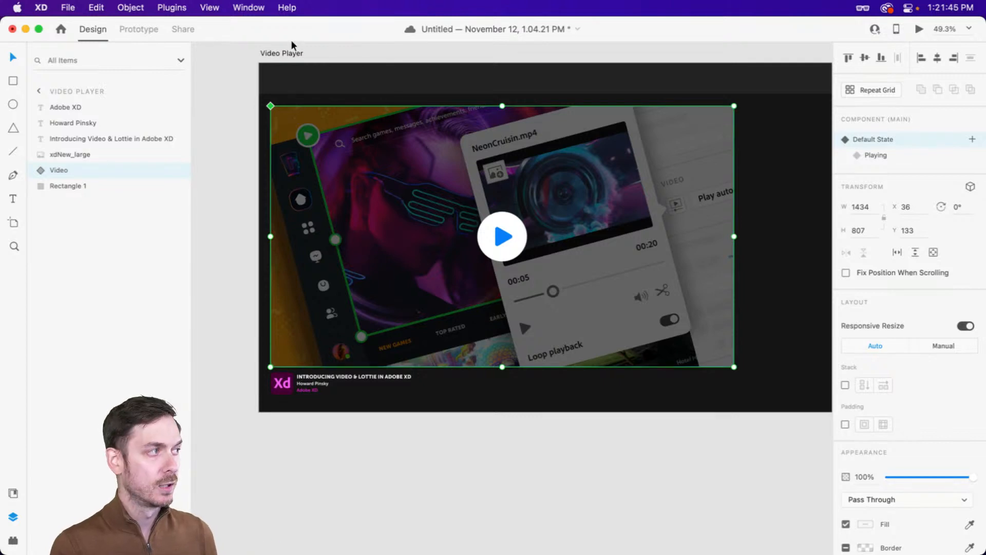
- Add a Tap interaction to the Video component's default state, with a Transition to Playing and animation None
{"action": "left_click", "coordinate": [130, 27]}
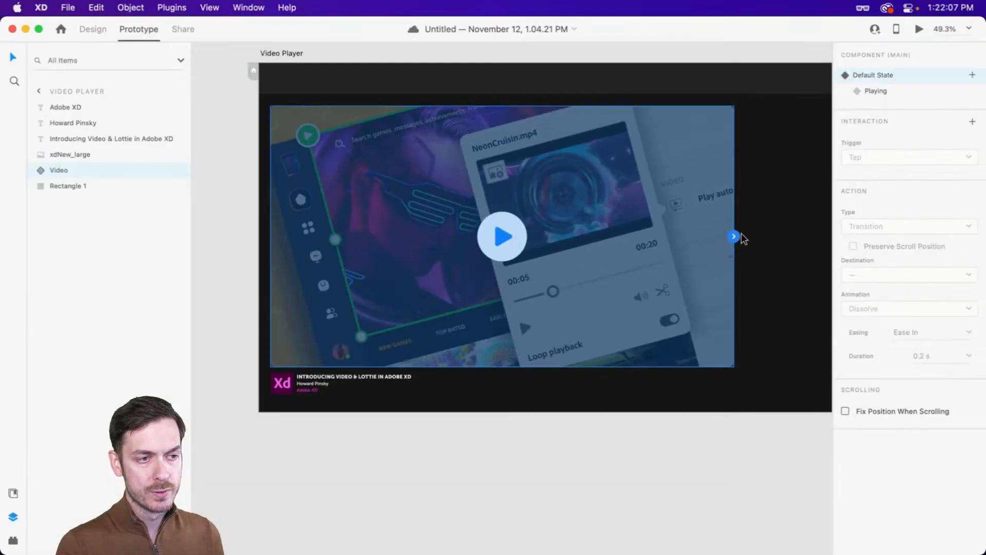
{"action": "left_click_drag", "start_coordinate": [734, 236], "coordinate": [756, 230]}
{"action": "left_click", "coordinate": [899, 156]}
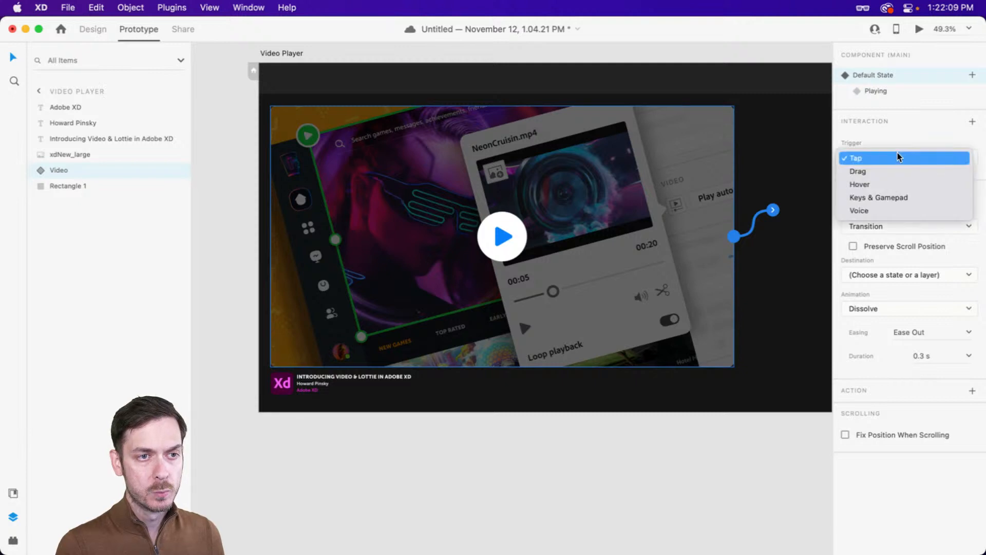
{"action": "left_click", "coordinate": [898, 158]}
{"action": "left_click", "coordinate": [881, 226]}
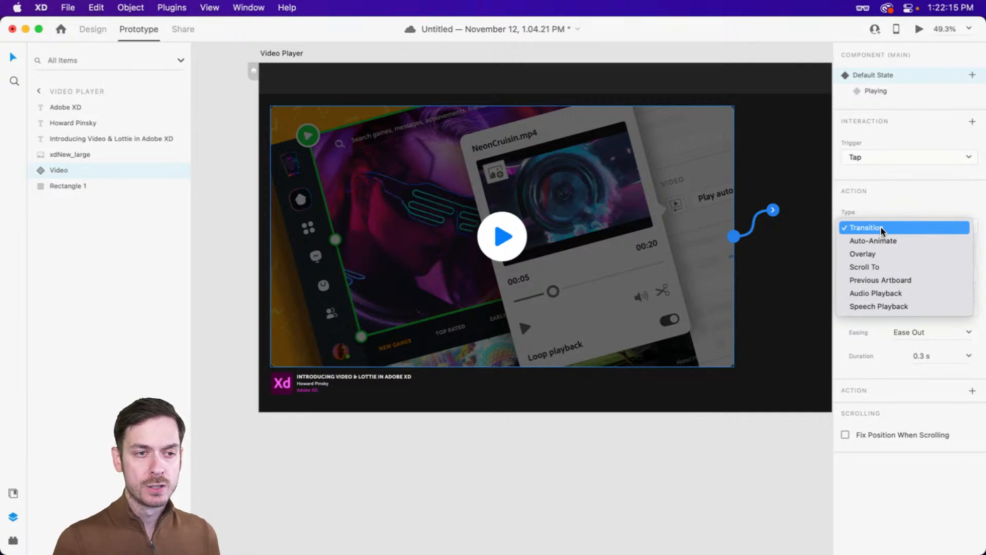
{"action": "left_click", "coordinate": [880, 227]}
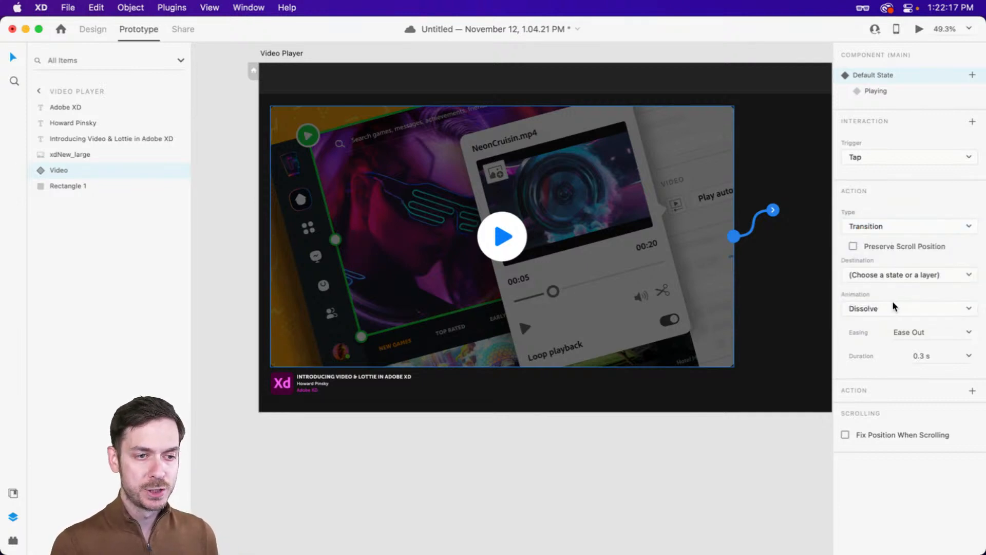
{"action": "left_click", "coordinate": [890, 307]}
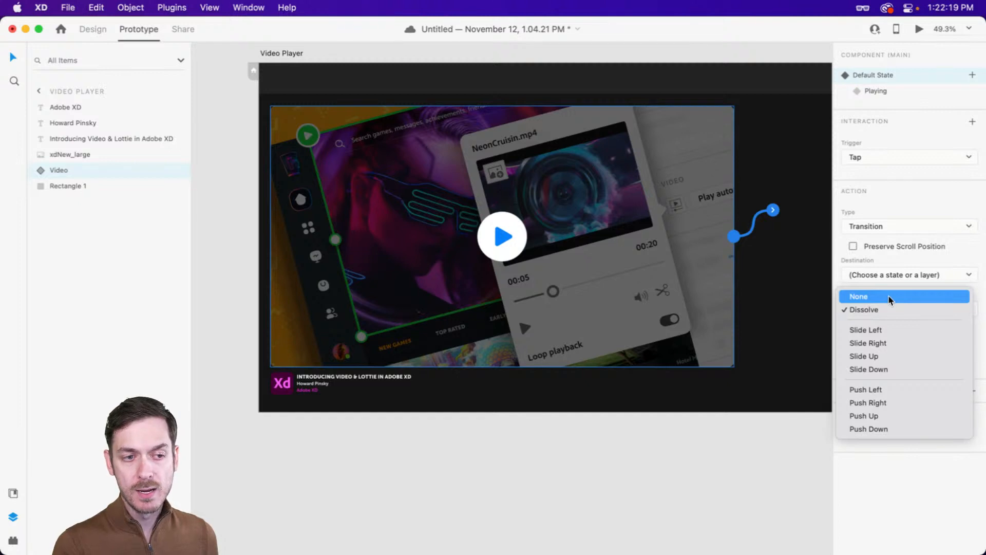
{"action": "left_click", "coordinate": [889, 296]}
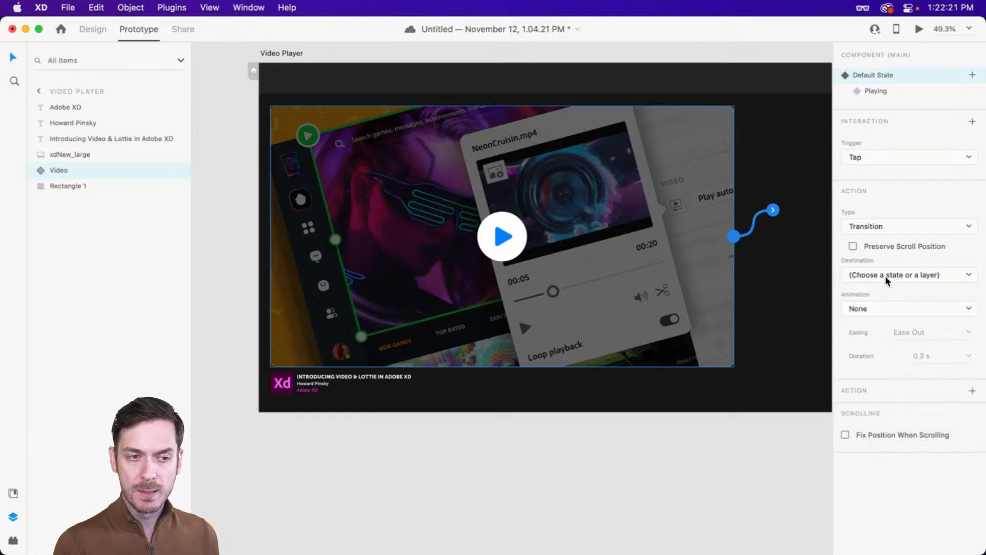
{"action": "left_click", "coordinate": [885, 275]}
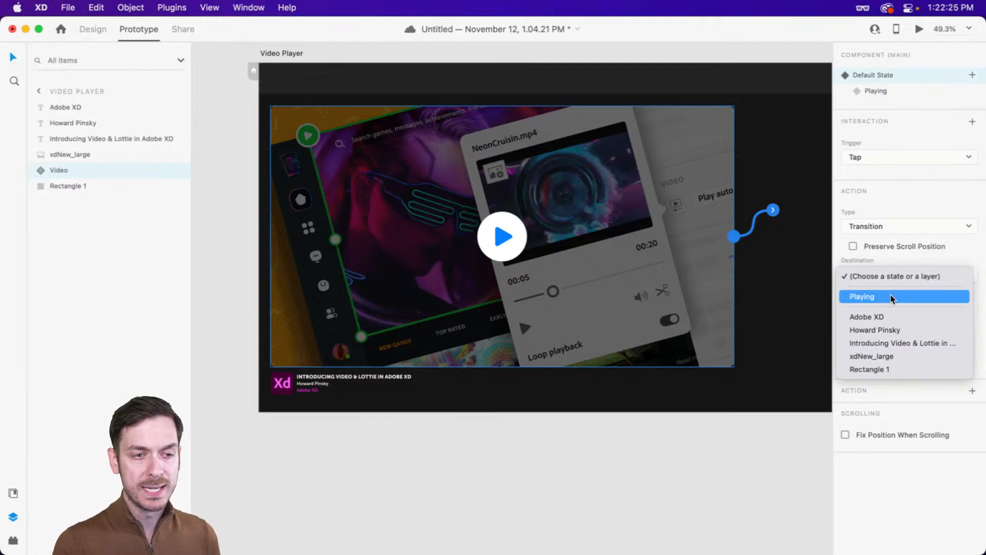
{"action": "left_click", "coordinate": [879, 297]}
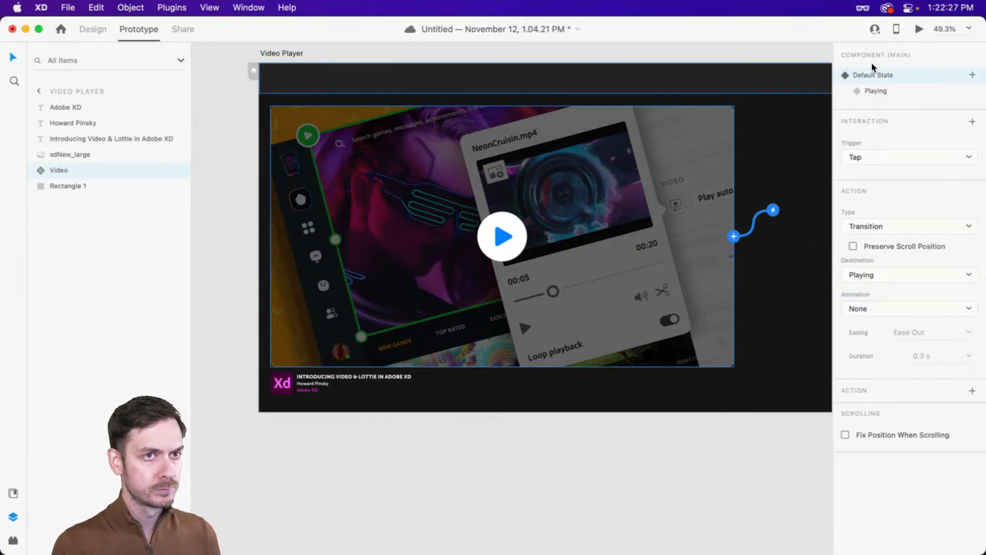
- Preview the prototype and test that tapping the thumbnail starts the video
{"action": "left_click", "coordinate": [919, 29]}
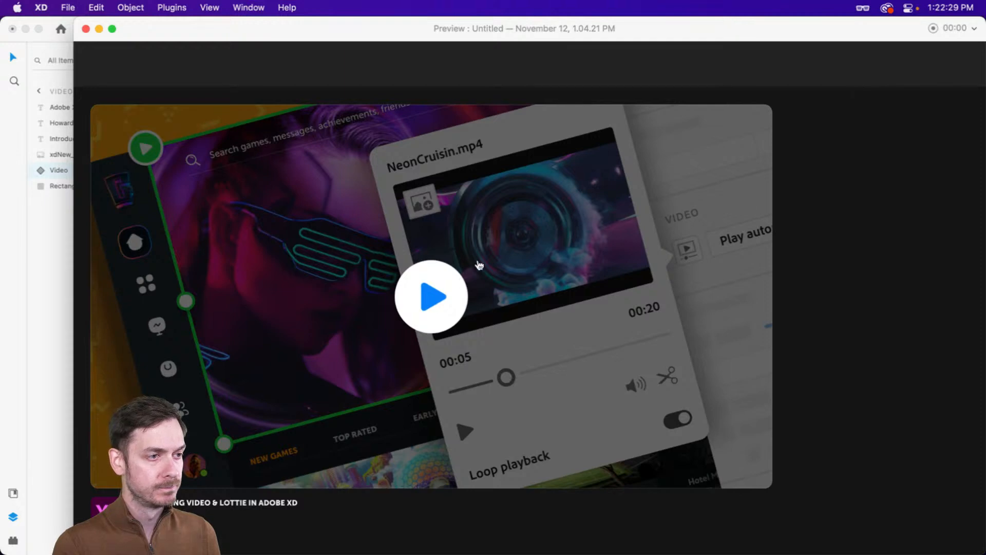
{"action": "left_click", "coordinate": [550, 281]}
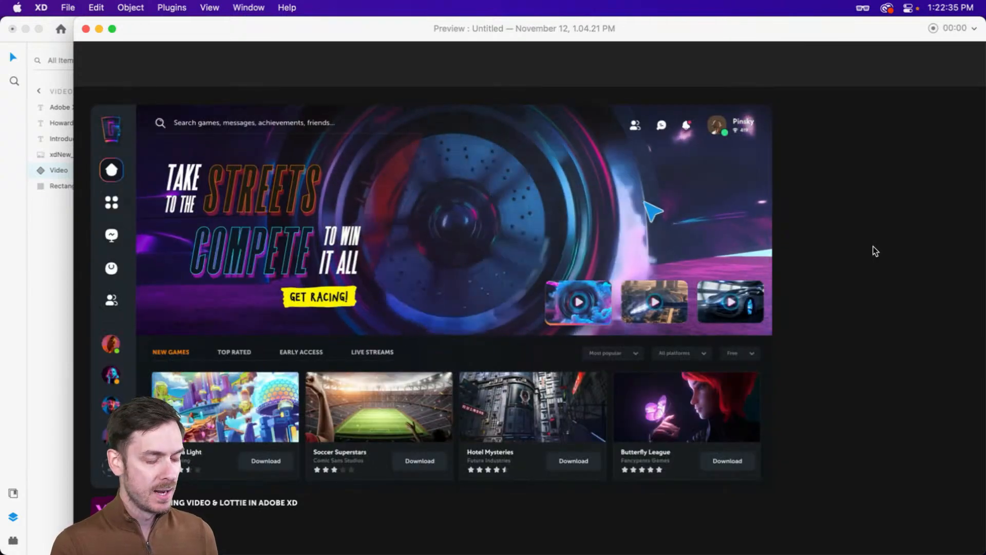
{"action": "key", "text": "super+w"}
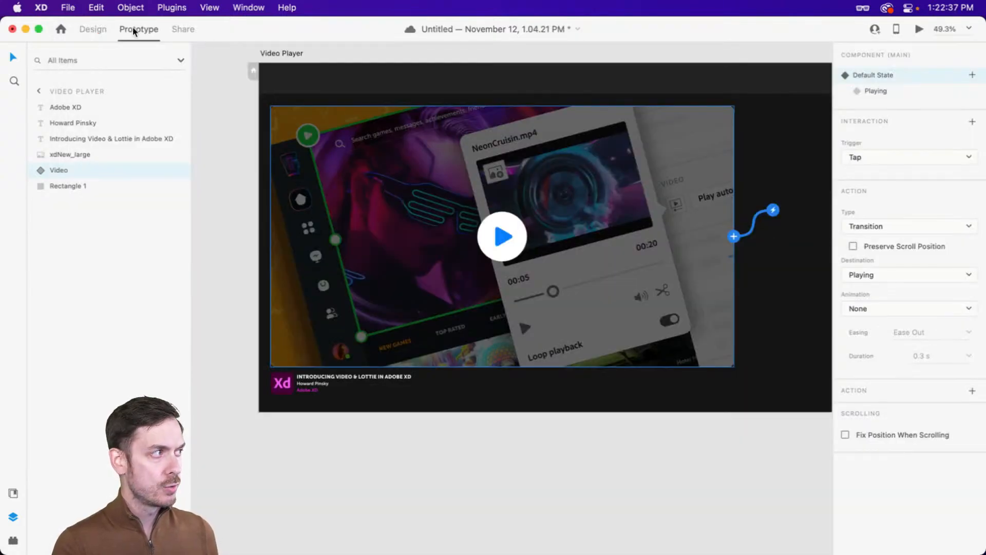
- Return to design mode and add a new state named Loading to the Video component
{"action": "left_click", "coordinate": [93, 29]}
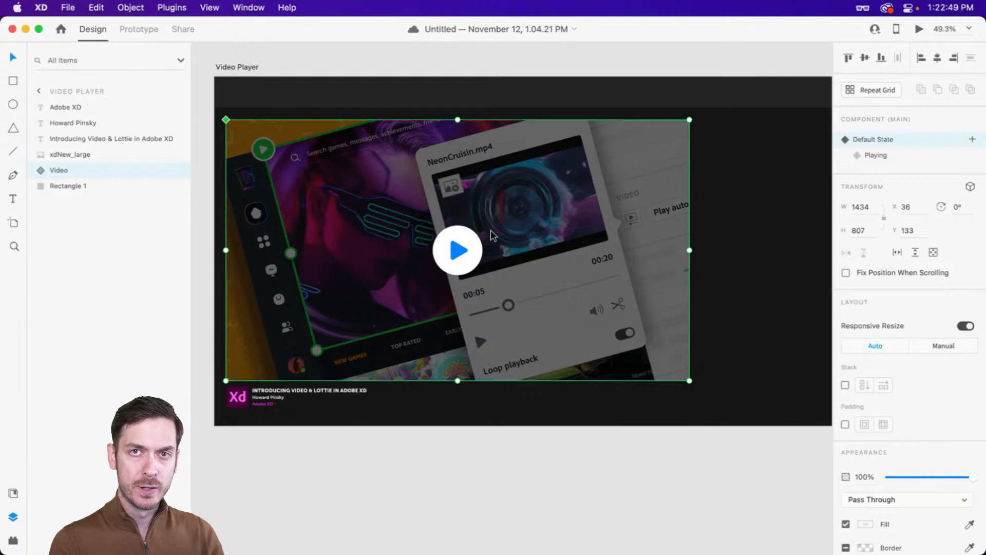
{"action": "left_click", "coordinate": [922, 153]}
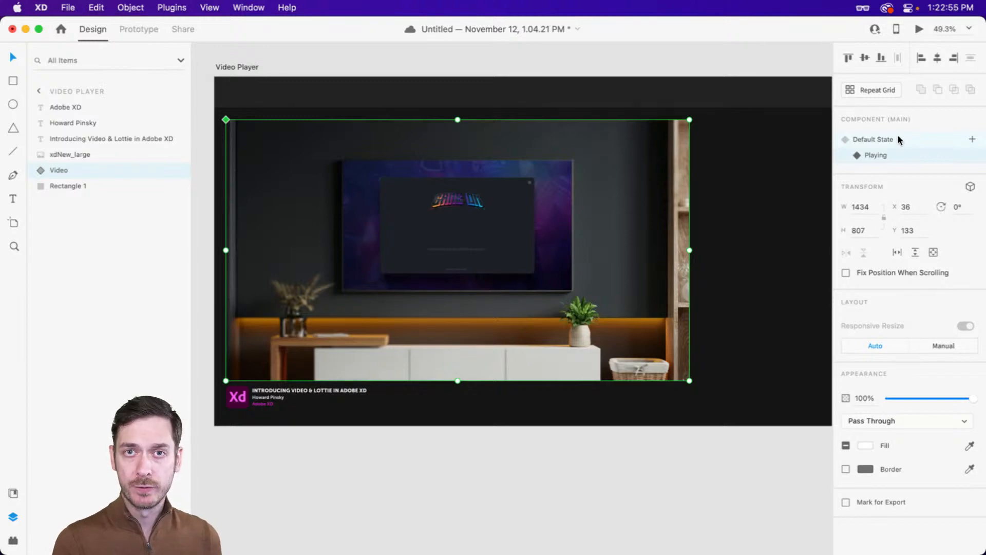
{"action": "left_click", "coordinate": [900, 140]}
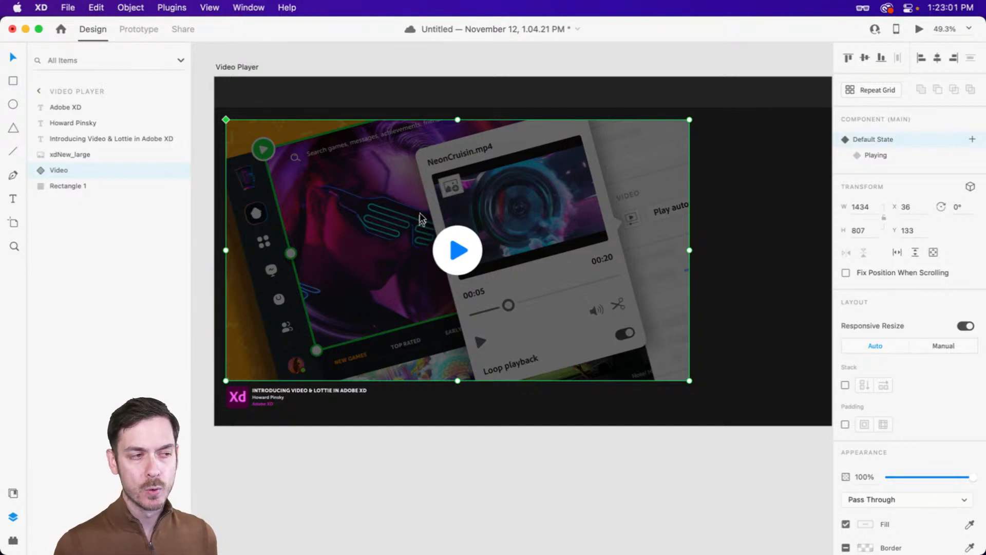
{"action": "scroll", "coordinate": [493, 205], "scroll_direction": "left", "scroll_amount": 1}
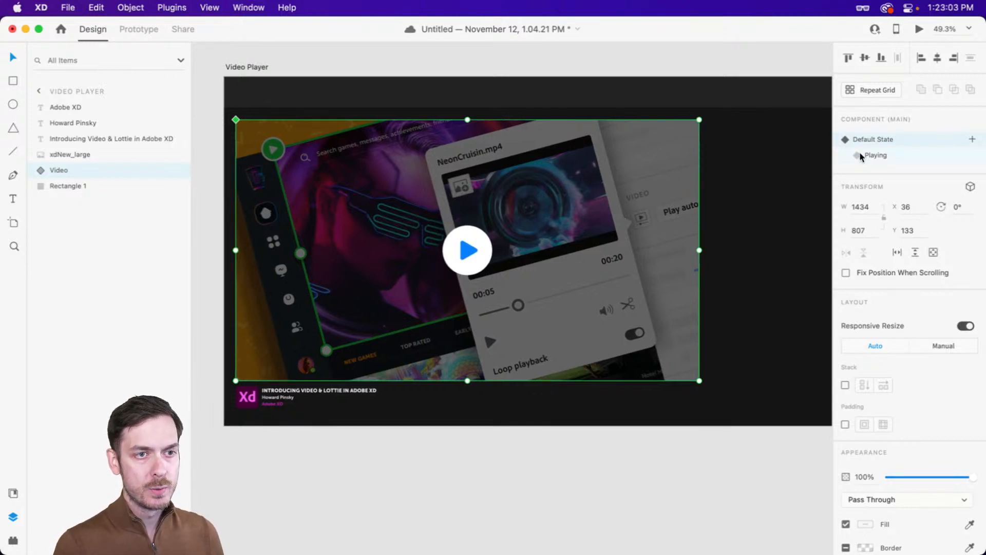
{"action": "left_click", "coordinate": [973, 139]}
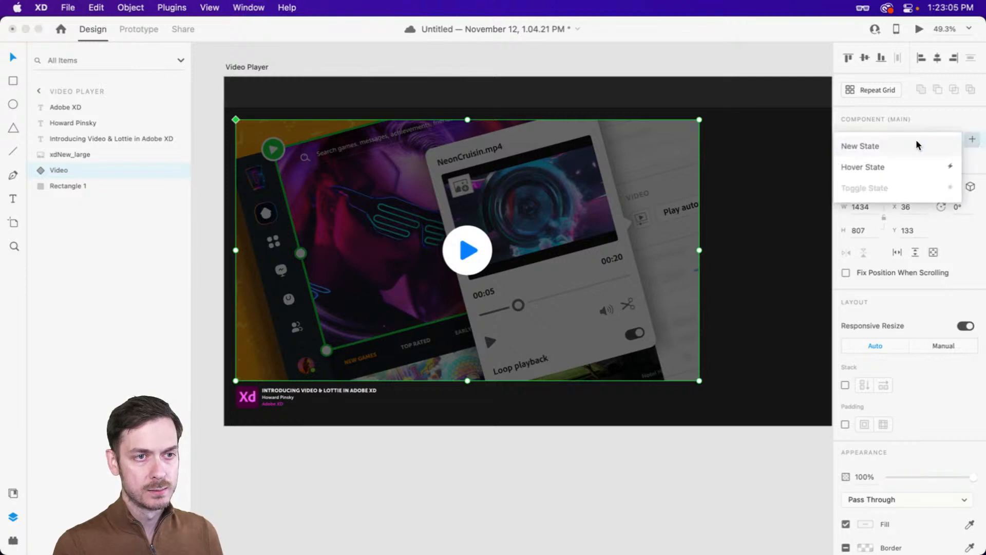
{"action": "left_click", "coordinate": [889, 142]}
{"action": "type", "text": "Loading"}
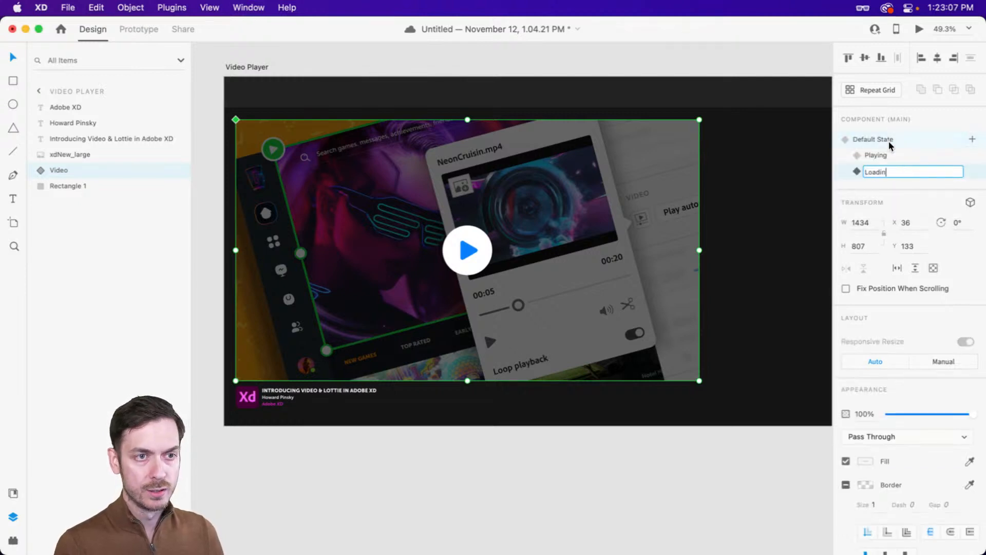
{"action": "key", "text": "Return"}
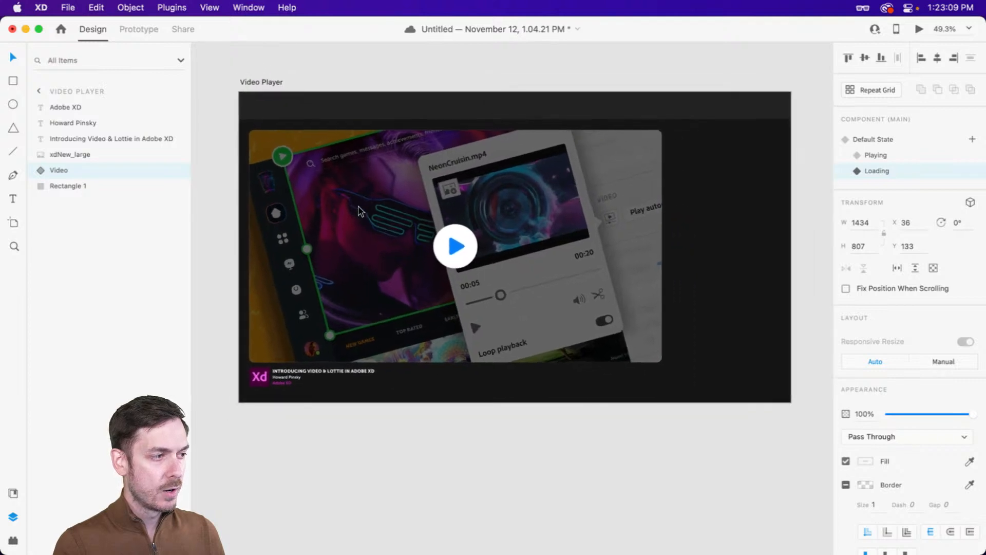
- In the Video component's Loading state, hide the Play group and the Thumbnail, and show the Video layer
{"action": "scroll", "coordinate": [511, 226], "scroll_direction": "up", "scroll_amount": 3}
{"action": "double_click", "coordinate": [511, 226]}
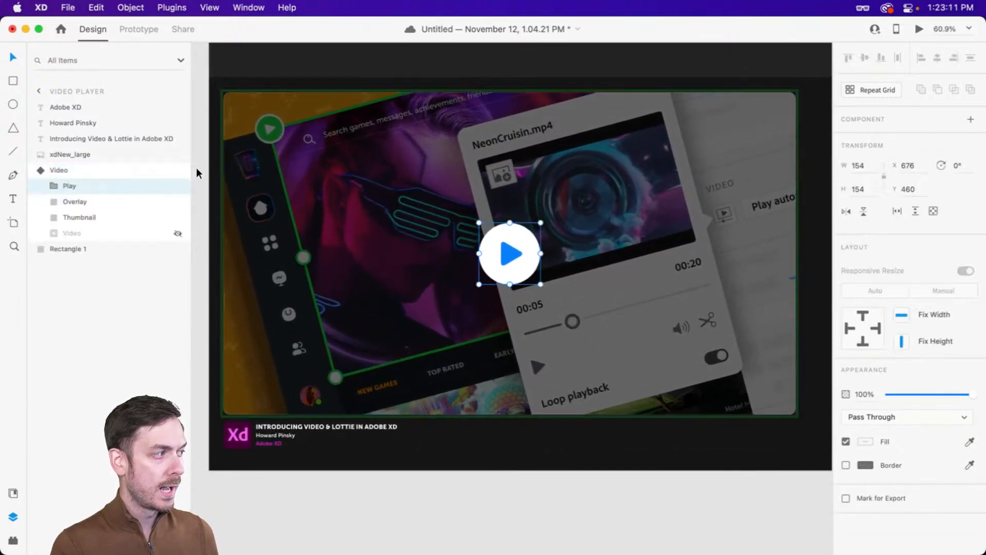
{"action": "left_click", "coordinate": [178, 186]}
{"action": "left_click", "coordinate": [85, 201]}
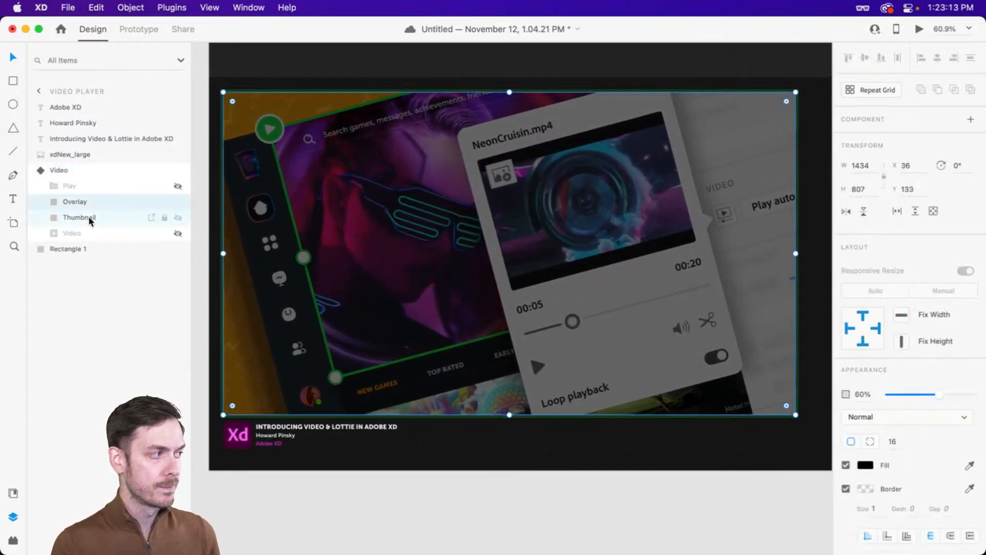
{"action": "left_click", "coordinate": [178, 217]}
{"action": "left_click", "coordinate": [178, 233]}
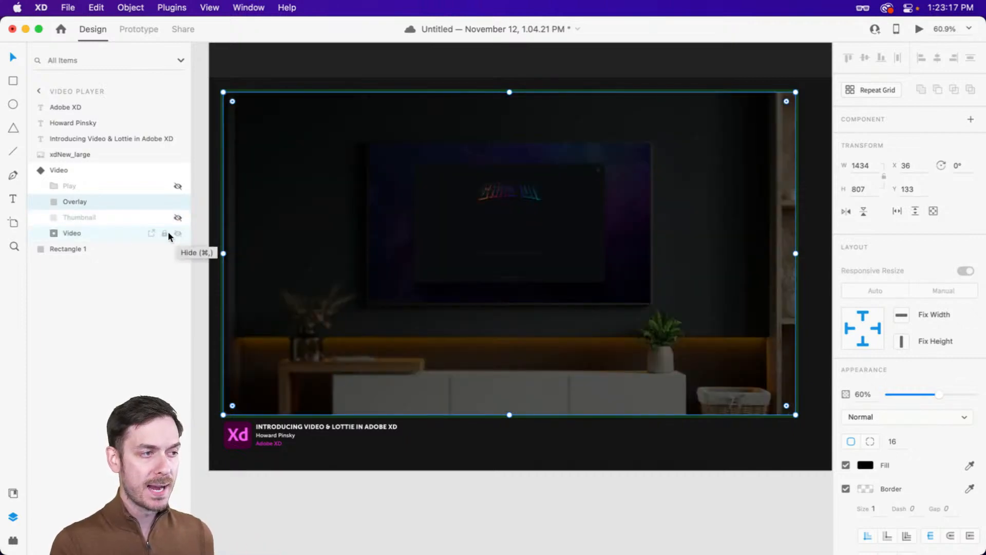
- Check the MAX2021_teaser_15 clip inside the Video group and set the Overlay's opacity to 40%
{"action": "left_click", "coordinate": [129, 232]}
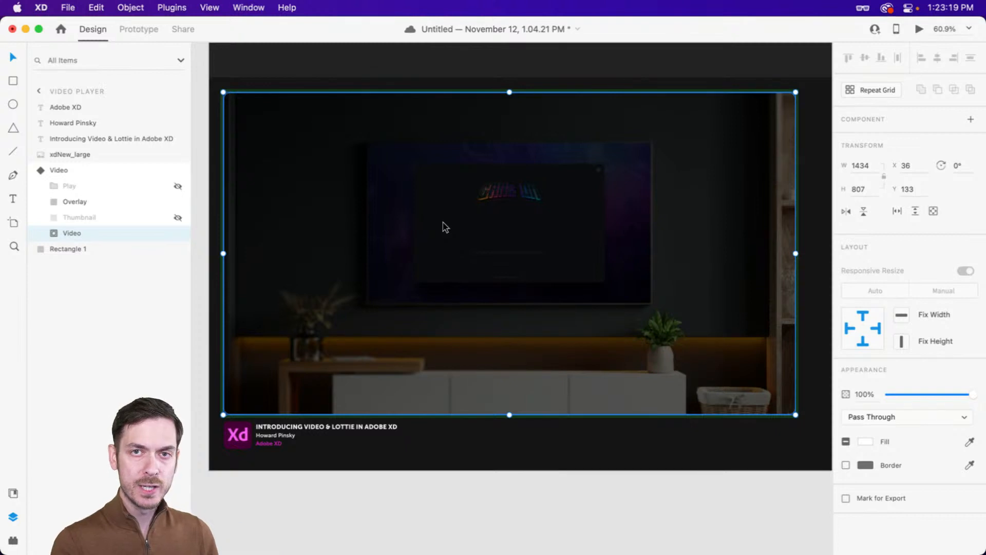
{"action": "left_click", "coordinate": [57, 234]}
{"action": "left_click", "coordinate": [103, 264]}
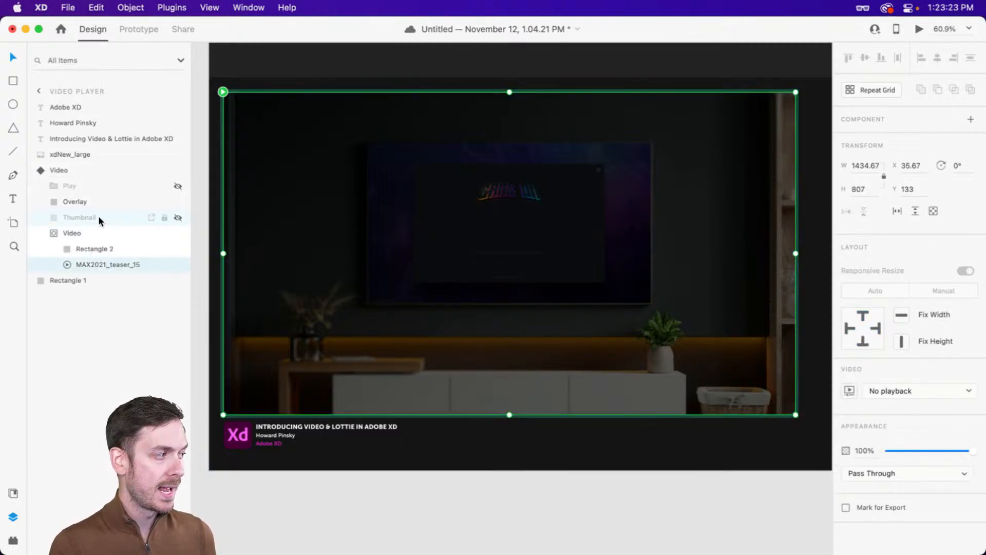
{"action": "left_click", "coordinate": [136, 202]}
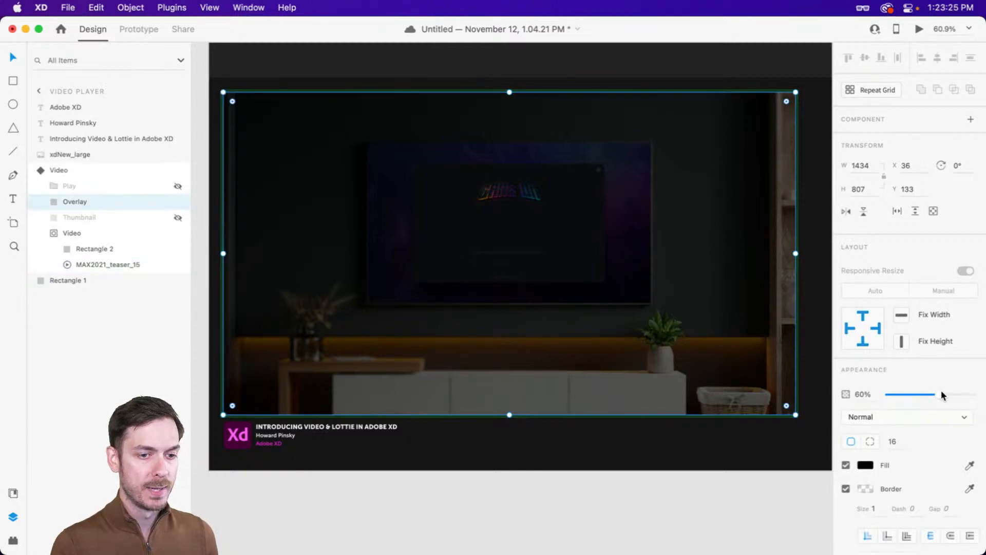
{"action": "left_click_drag", "start_coordinate": [941, 394], "coordinate": [924, 393]}
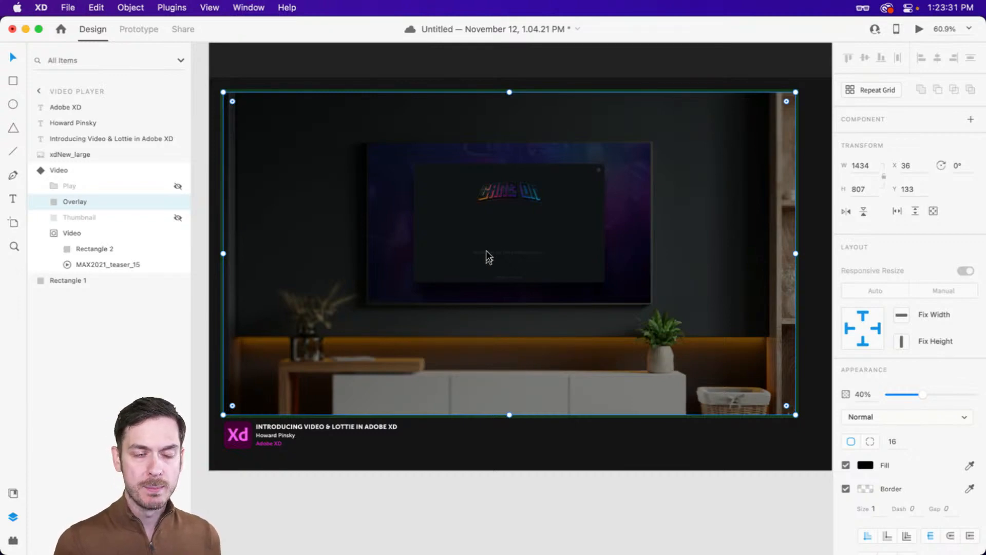
- Draw a square of about 286 × 286 centred over the video in the Loading state, and remove its border
{"action": "key", "text": "r"}
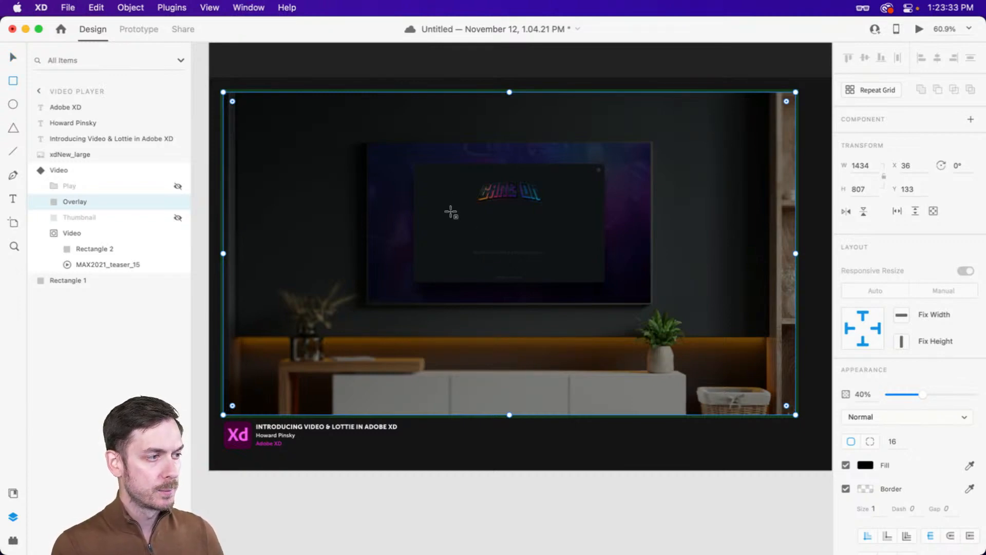
{"action": "left_click_drag", "start_coordinate": [447, 200], "coordinate": [595, 316]}
{"action": "key", "text": "v"}
{"action": "left_click_drag", "start_coordinate": [522, 245], "coordinate": [521, 244]}
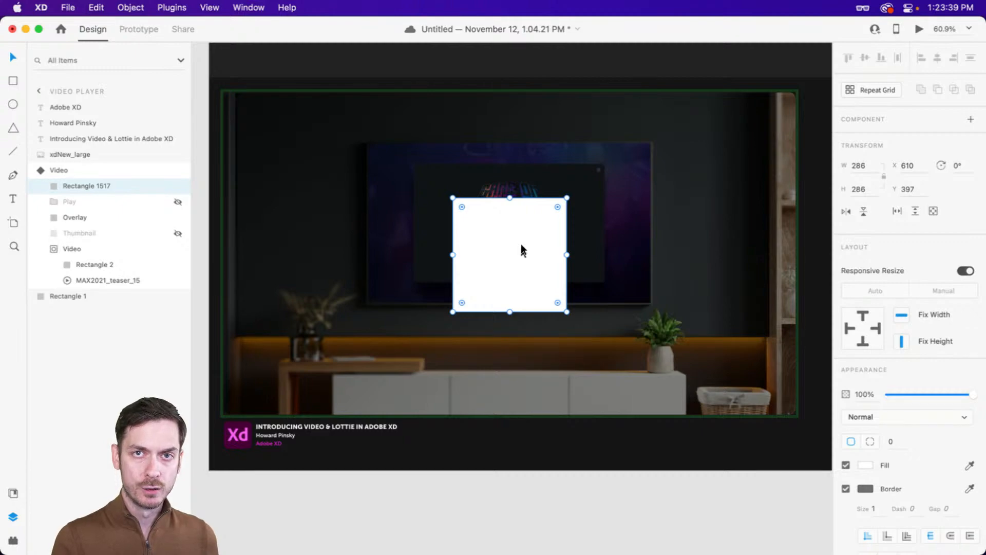
{"action": "left_click_drag", "start_coordinate": [523, 243], "coordinate": [523, 242]}
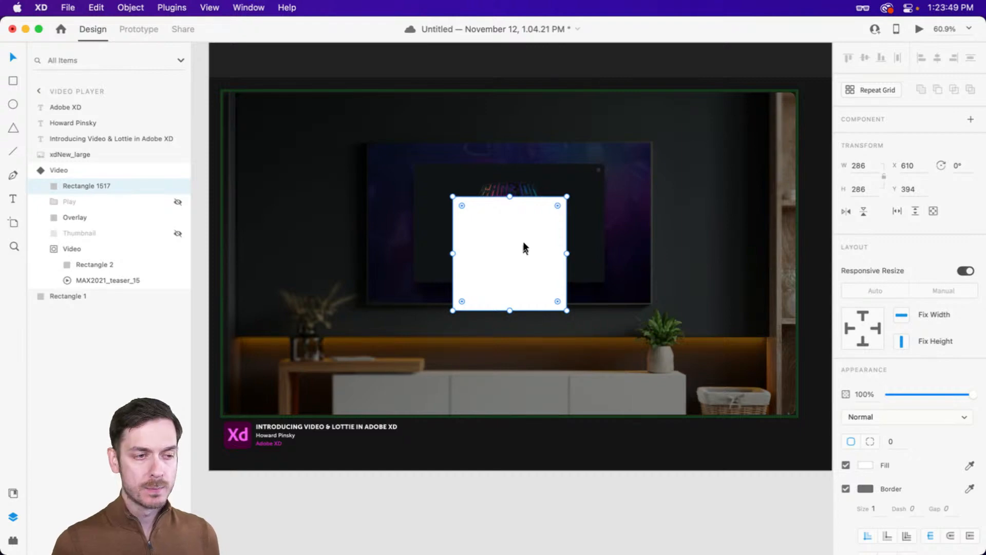
{"action": "left_click", "coordinate": [845, 489]}
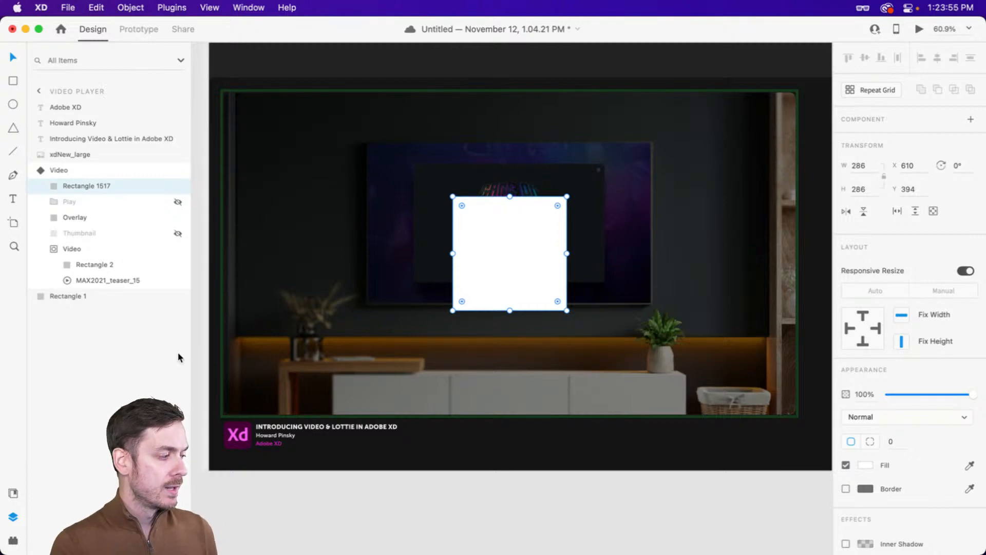
- Search the LottieFiles plugin for "loading" and browse the animations found
{"action": "left_click", "coordinate": [13, 540]}
{"action": "left_click", "coordinate": [87, 181]}
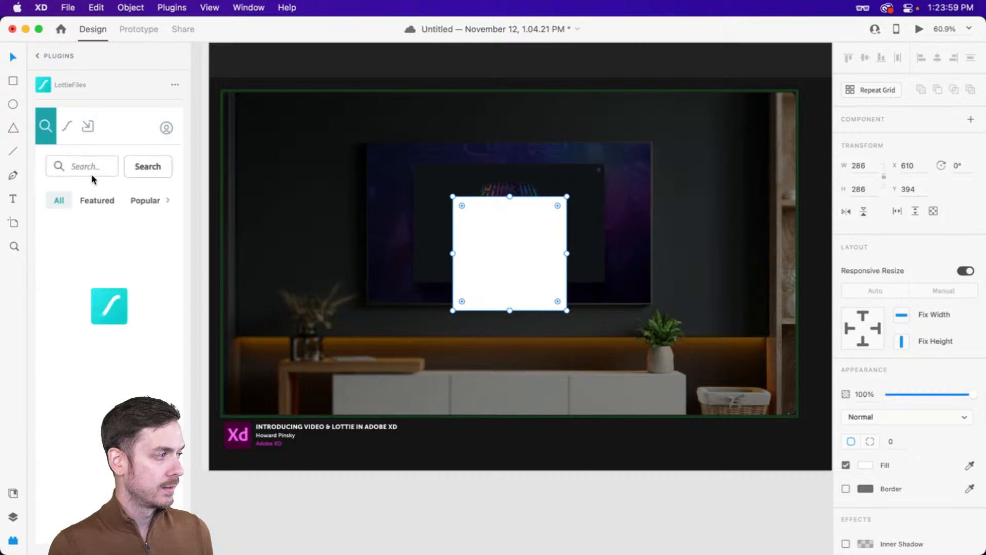
{"action": "left_click", "coordinate": [36, 55]}
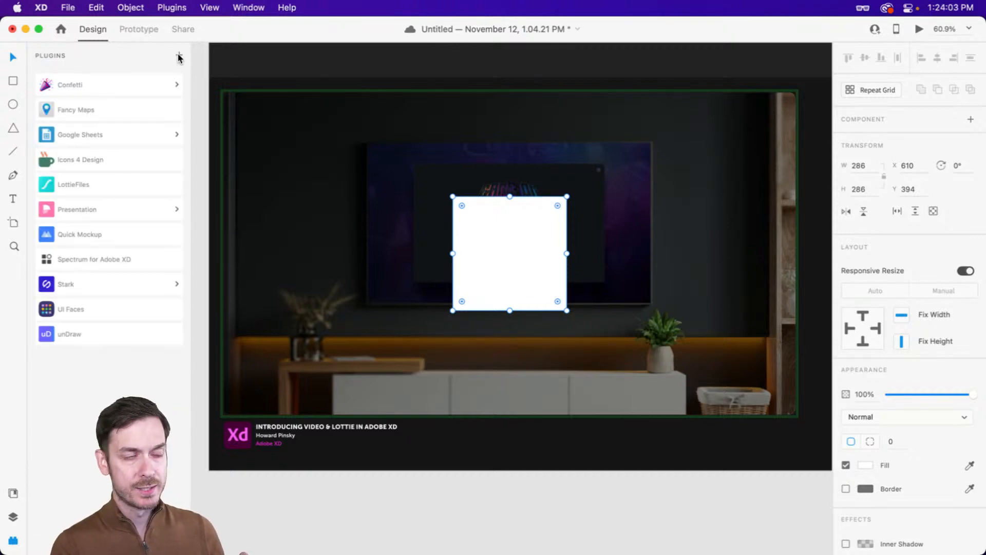
{"action": "left_click", "coordinate": [89, 185]}
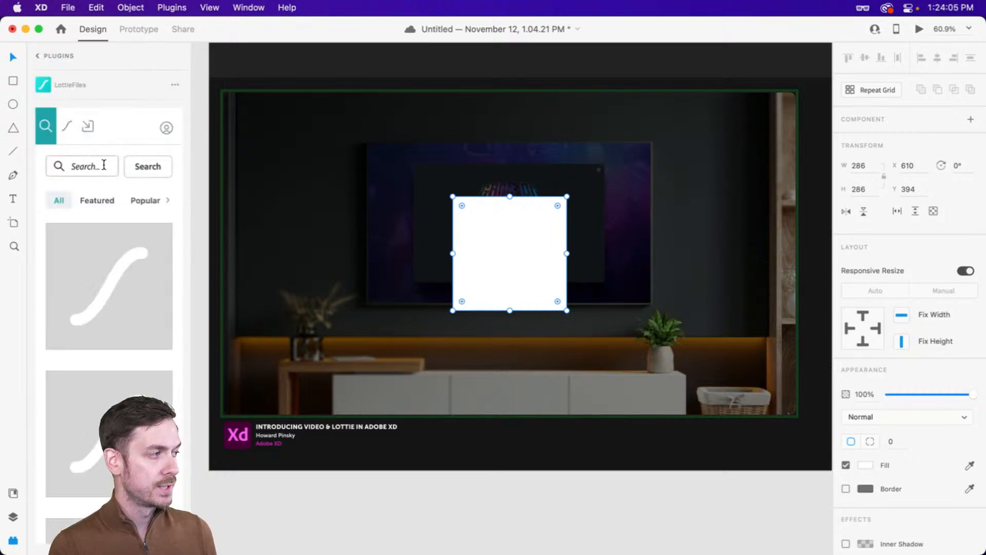
{"action": "left_click", "coordinate": [98, 172]}
{"action": "type", "text": "loading"}
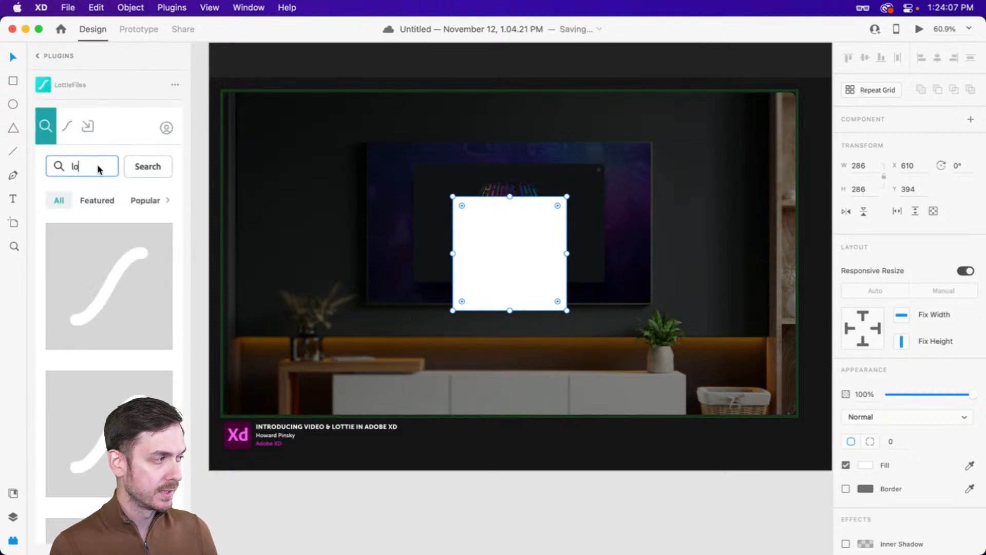
{"action": "key", "text": "Return"}
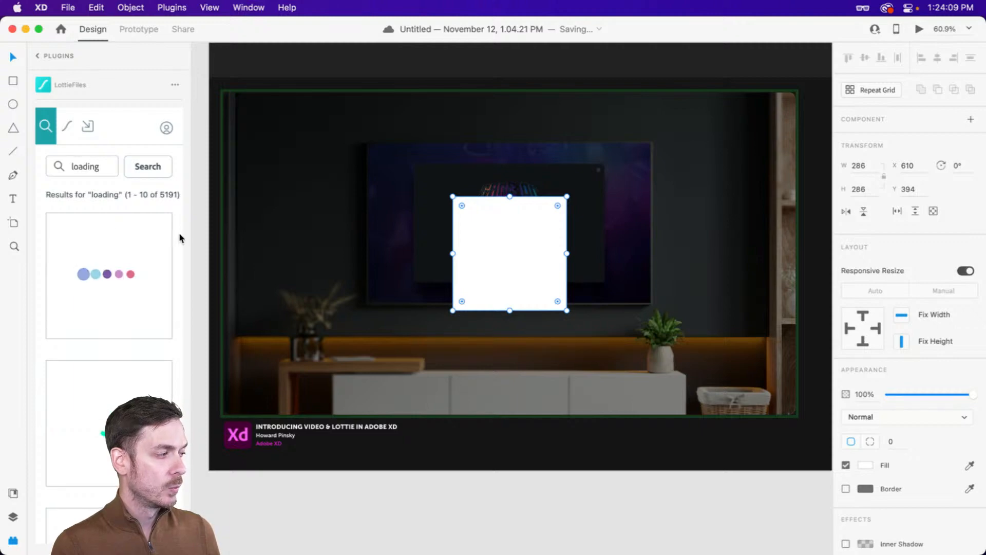
{"action": "scroll", "coordinate": [177, 239], "scroll_direction": "down", "scroll_amount": 3}
{"action": "scroll", "coordinate": [177, 239], "scroll_direction": "down", "scroll_amount": 5}
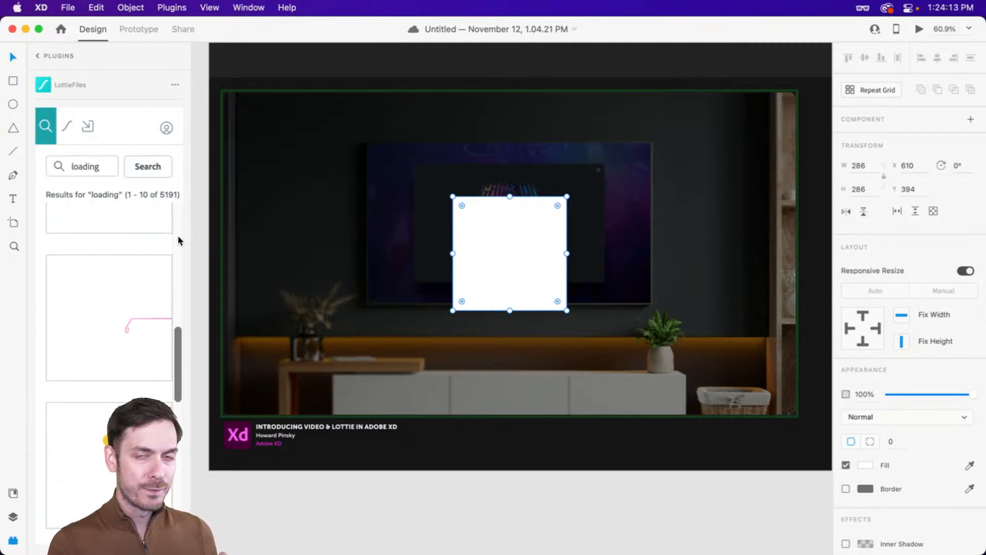
{"action": "scroll", "coordinate": [178, 237], "scroll_direction": "down", "scroll_amount": 5}
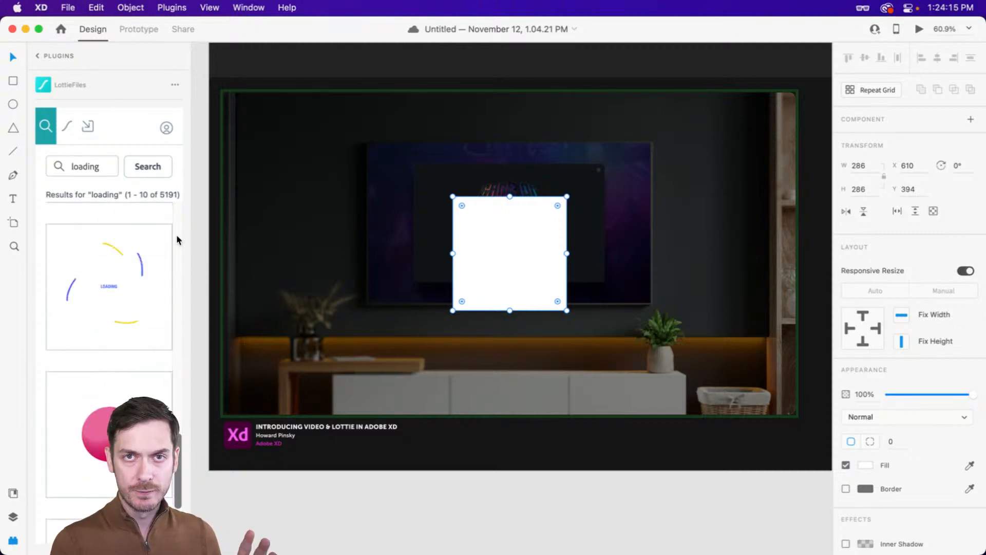
{"action": "scroll", "coordinate": [177, 240], "scroll_direction": "up", "scroll_amount": 5}
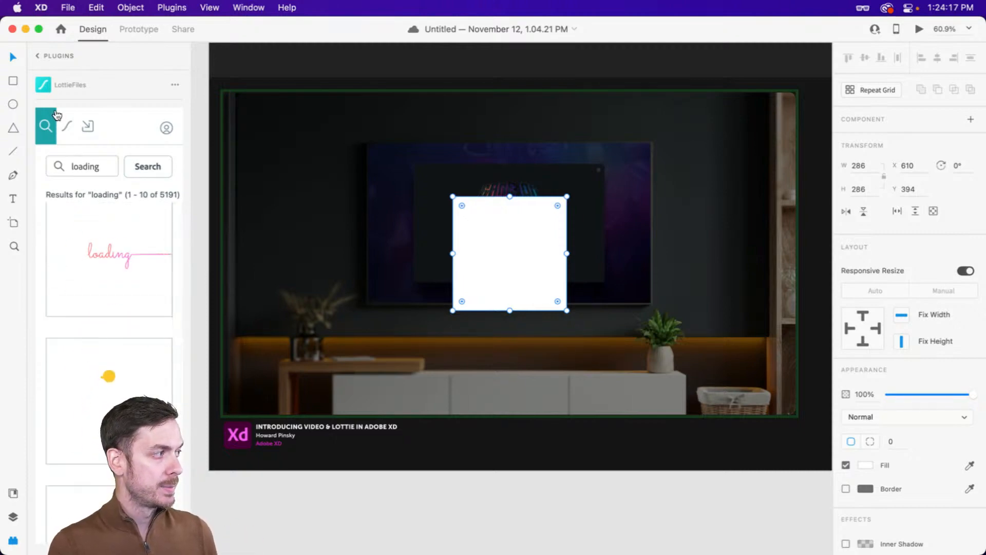
- Clear the LottieFiles search and look through the general animation library
{"action": "left_click_drag", "start_coordinate": [108, 167], "coordinate": [51, 167]}
{"action": "key", "text": "BackSpace"}
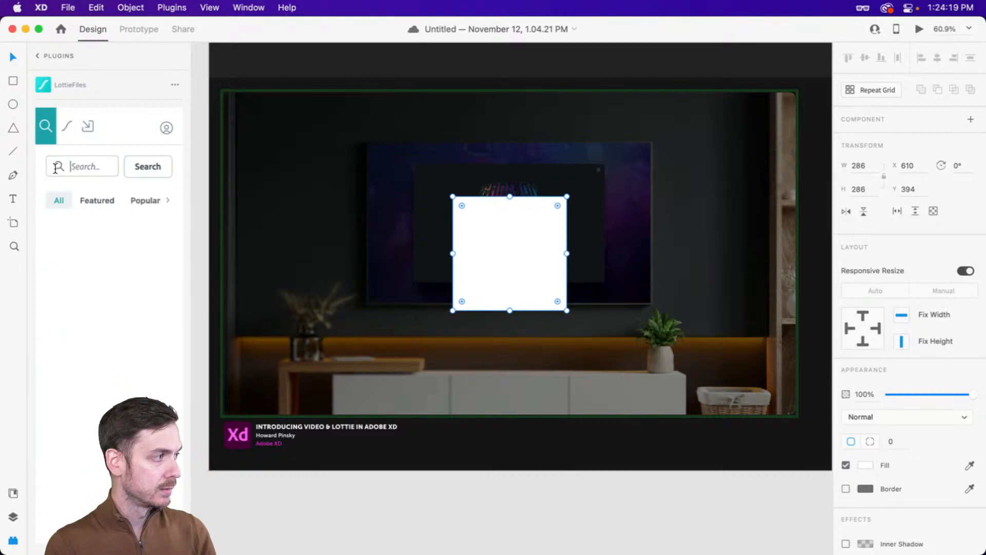
{"action": "scroll", "coordinate": [134, 273], "scroll_direction": "down", "scroll_amount": 2}
{"action": "scroll", "coordinate": [134, 275], "scroll_direction": "down", "scroll_amount": 5}
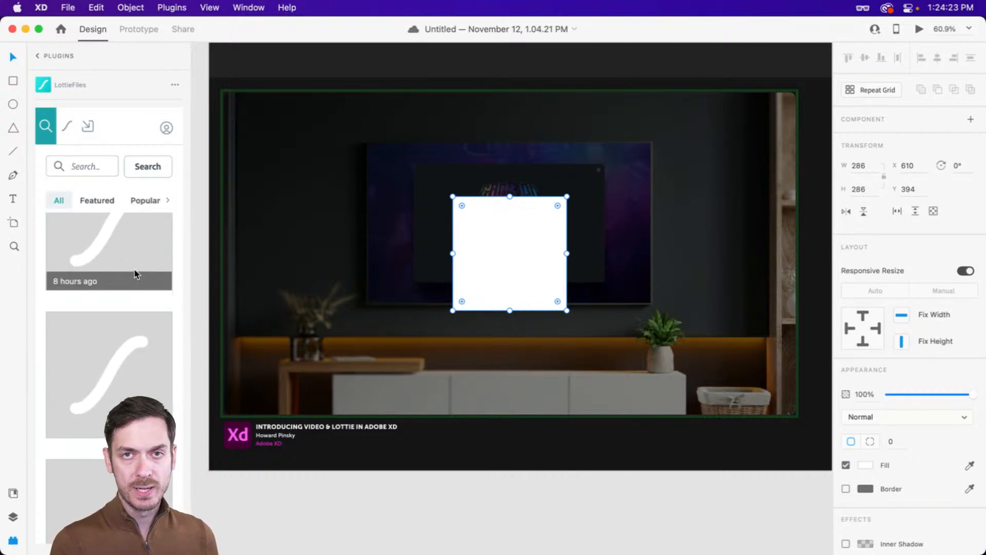
{"action": "scroll", "coordinate": [134, 272], "scroll_direction": "down", "scroll_amount": 2}
{"action": "scroll", "coordinate": [138, 276], "scroll_direction": "up", "scroll_amount": 9}
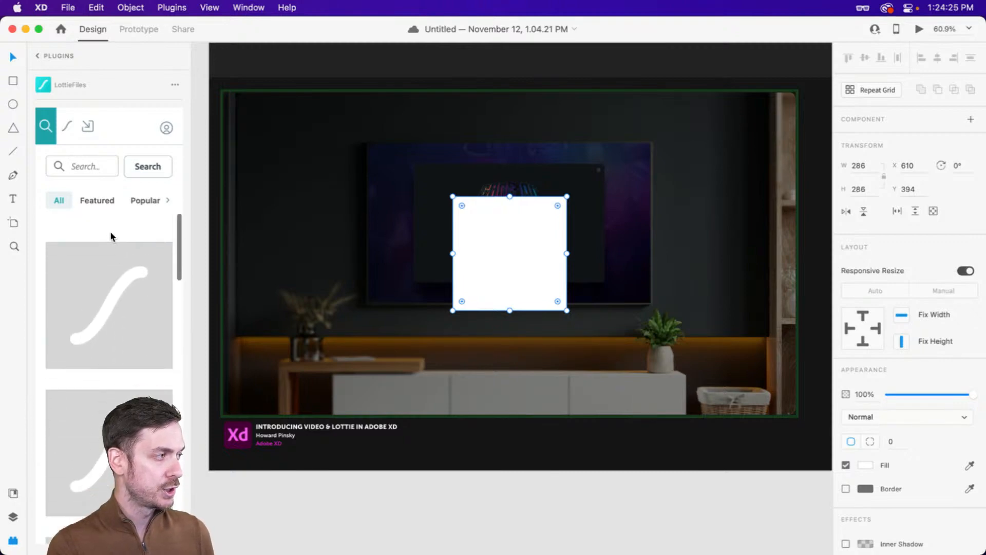
- Search LottieFiles for "loading" again, try the yellow loading dots animation in the white square, and undo the placement
{"action": "left_click", "coordinate": [91, 164]}
{"action": "type", "text": "loading"}
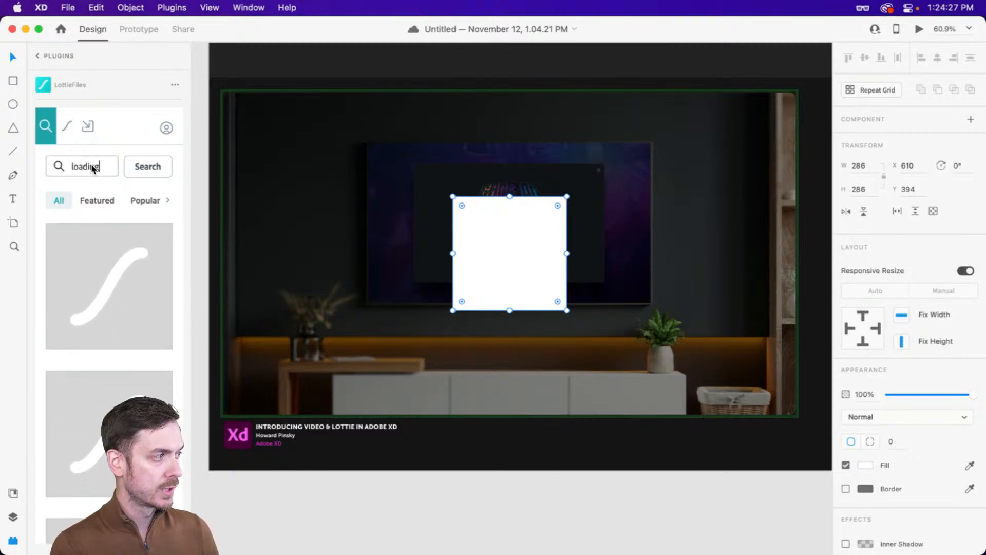
{"action": "left_click", "coordinate": [138, 173]}
{"action": "scroll", "coordinate": [131, 264], "scroll_direction": "down", "scroll_amount": 10}
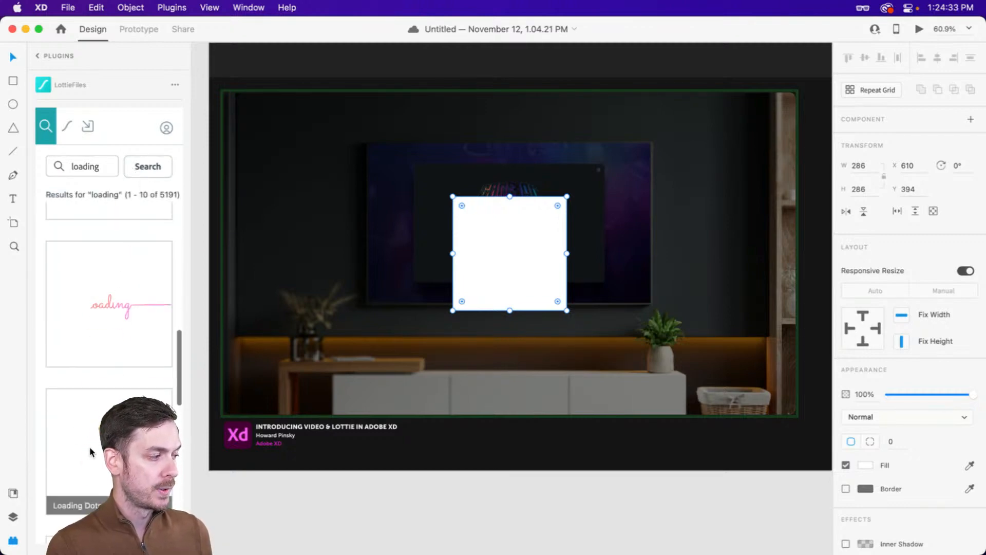
{"action": "left_click_drag", "start_coordinate": [89, 446], "coordinate": [478, 262]}
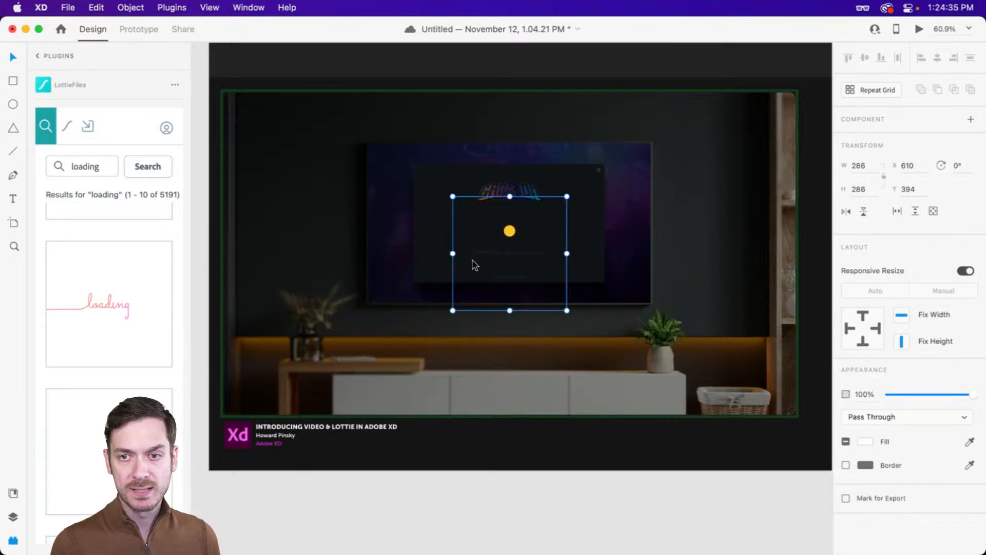
{"action": "key", "text": "super+z"}
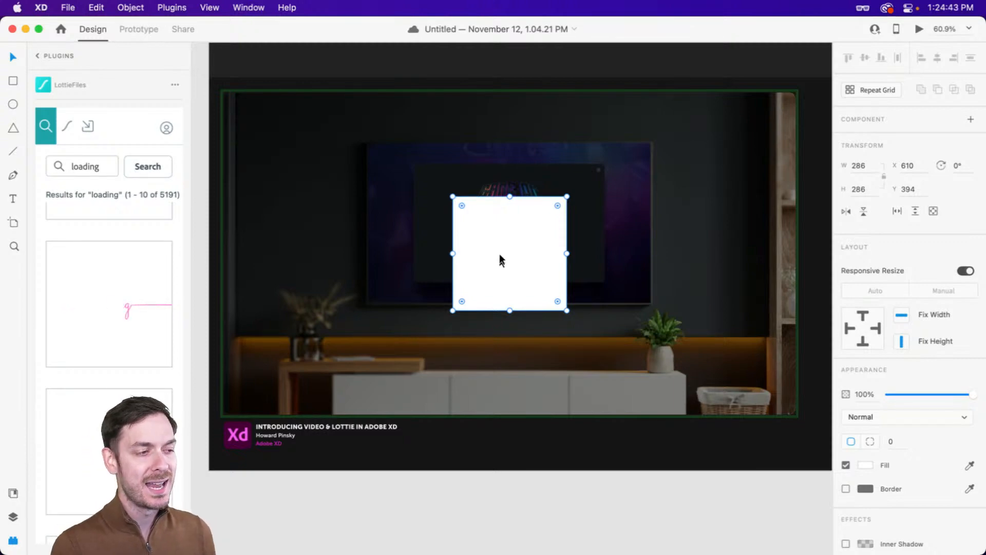
{"action": "scroll", "coordinate": [112, 255], "scroll_direction": "down", "scroll_amount": 4}
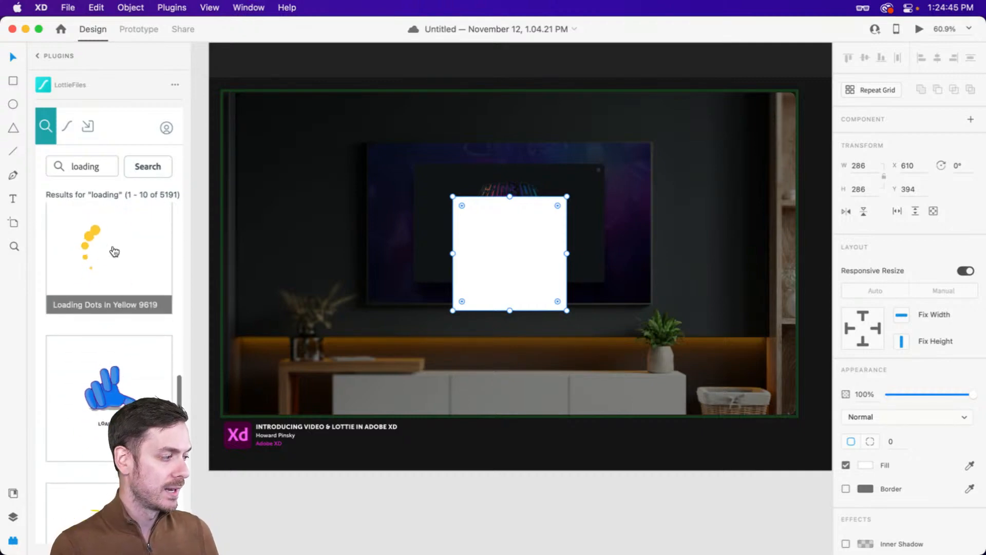
- Switch to Finder and open the Gaming Platform folder inside the Lottie folder
{"action": "key", "text": "super+Tab"}
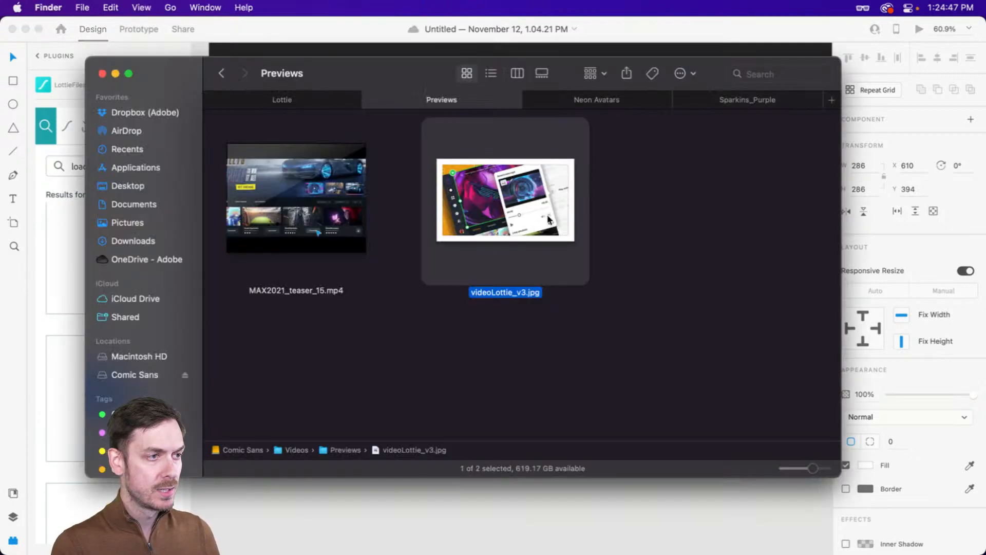
{"action": "left_click", "coordinate": [668, 190]}
{"action": "left_click", "coordinate": [275, 101]}
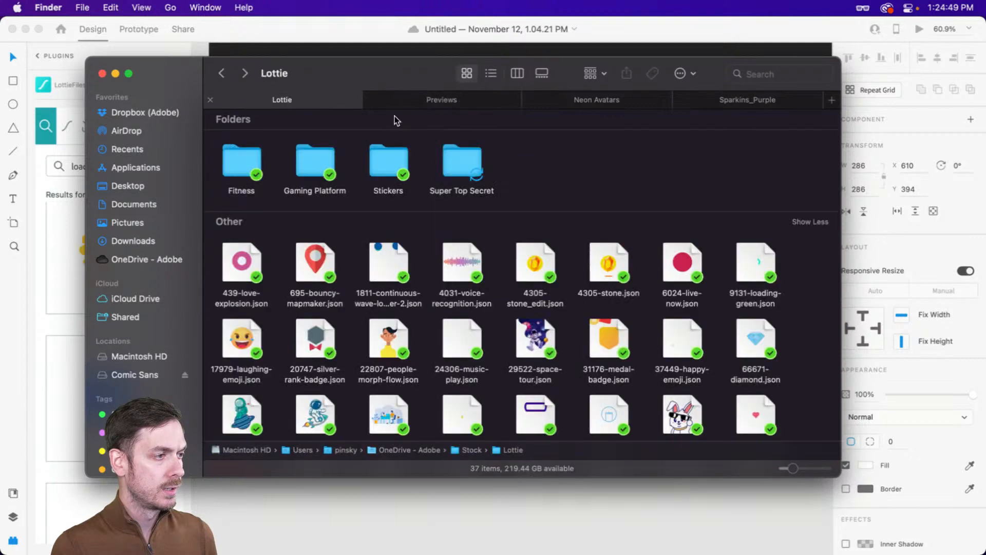
{"action": "scroll", "coordinate": [583, 168], "scroll_direction": "down", "scroll_amount": 3}
{"action": "scroll", "coordinate": [583, 168], "scroll_direction": "up", "scroll_amount": 3}
{"action": "scroll", "coordinate": [565, 167], "scroll_direction": "down", "scroll_amount": 1}
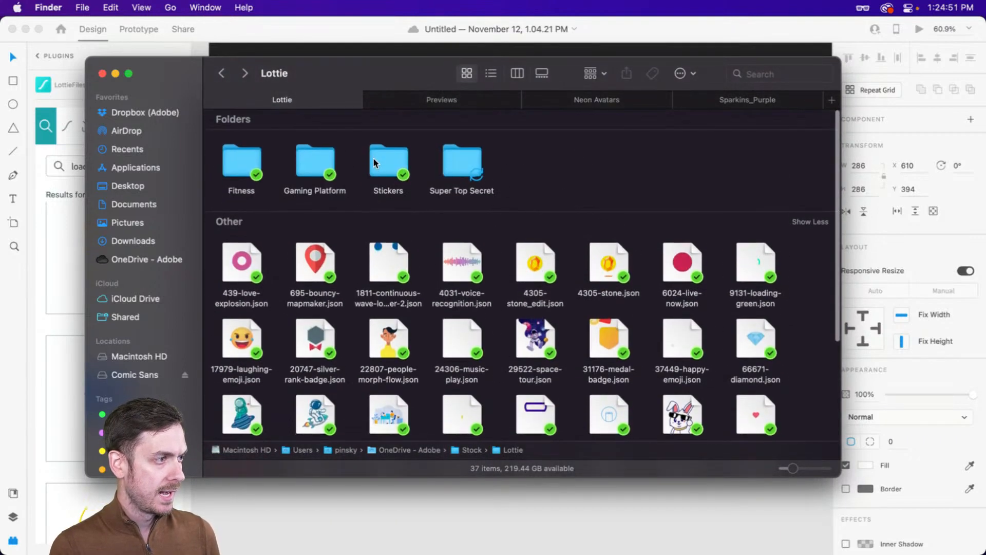
{"action": "left_click", "coordinate": [317, 160]}
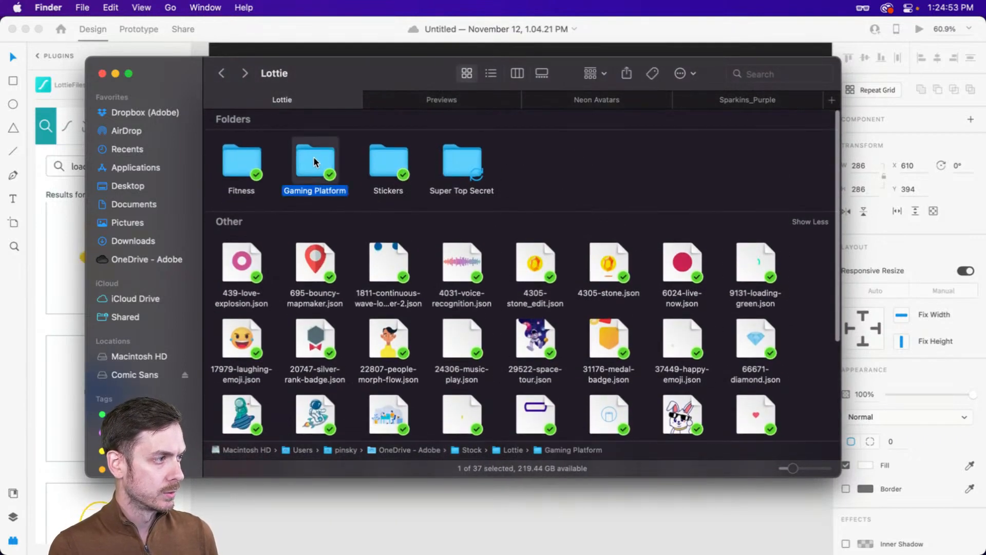
{"action": "double_click", "coordinate": [315, 161]}
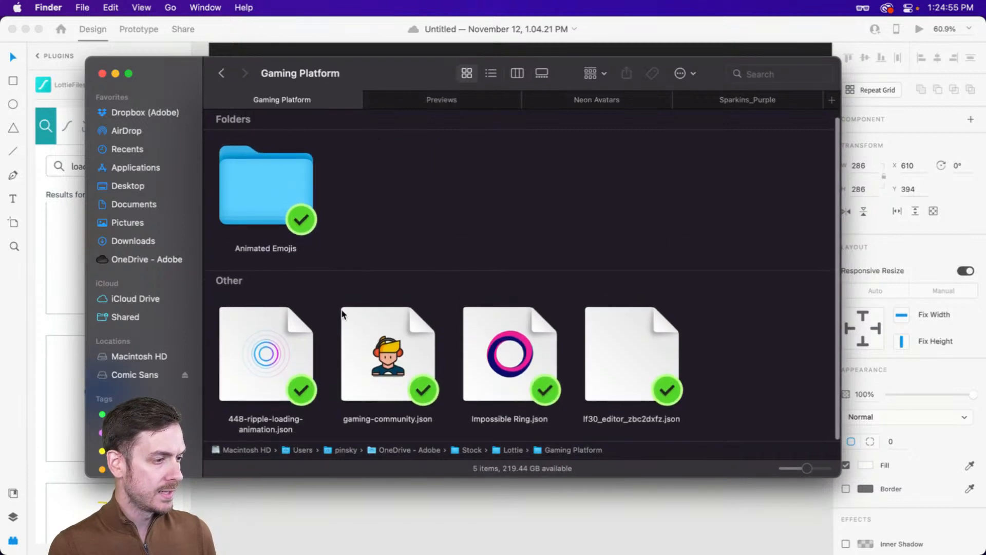
- Select 448-ripple-loading-animation.json in the Gaming Platform folder and preview its contents
{"action": "left_click", "coordinate": [541, 339]}
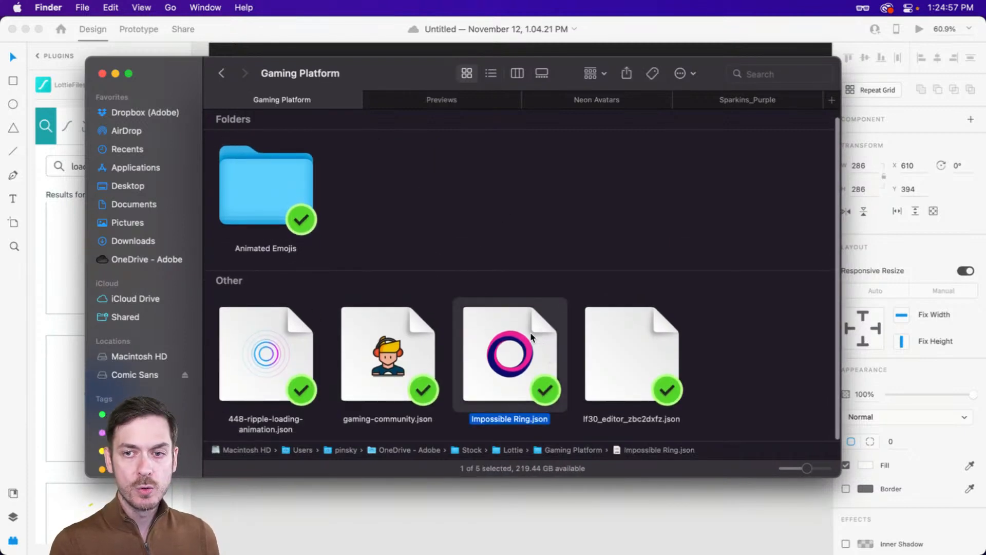
{"action": "left_click", "coordinate": [271, 362]}
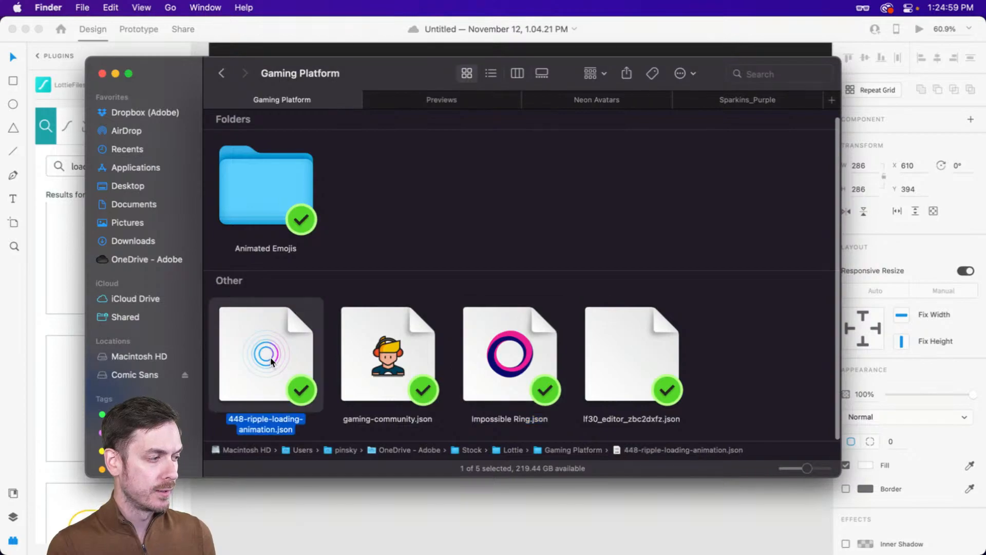
{"action": "key", "text": "space"}
{"action": "key", "text": "space"}
{"action": "key", "text": "space"}
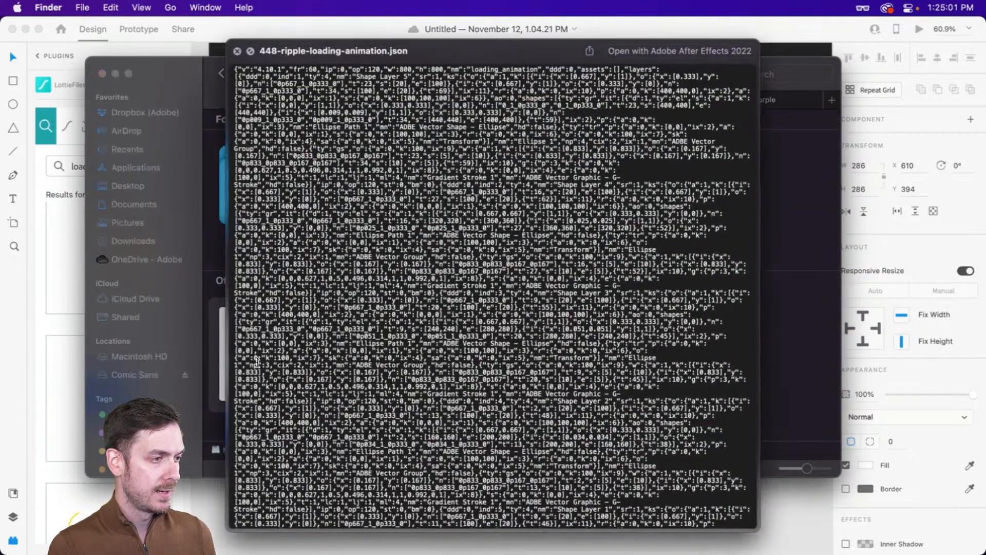
- Look through the code of 448-ripple-loading-animation.json and check the file's size in its info
{"action": "scroll", "coordinate": [393, 294], "scroll_direction": "down", "scroll_amount": 5}
{"action": "scroll", "coordinate": [392, 295], "scroll_direction": "up", "scroll_amount": 10}
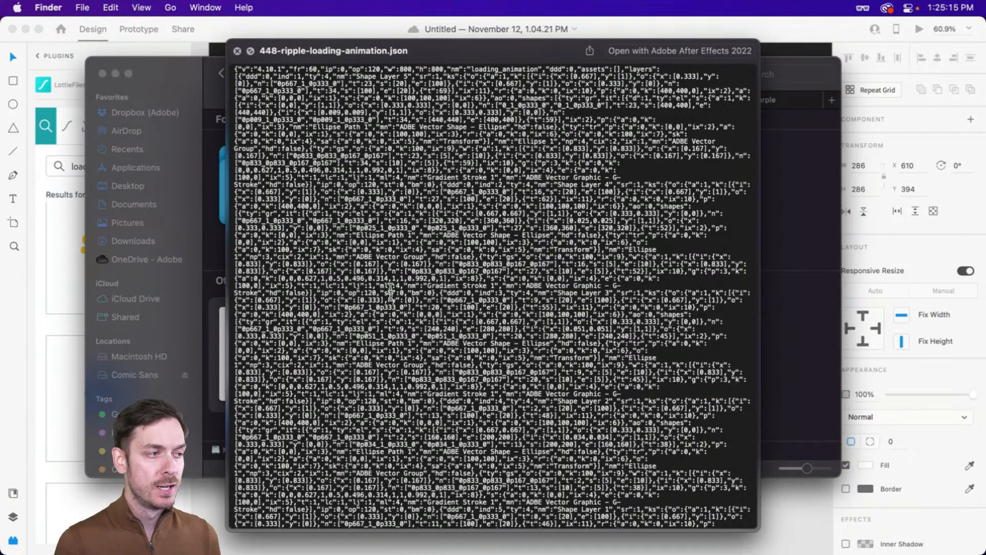
{"action": "scroll", "coordinate": [451, 220], "scroll_direction": "down", "scroll_amount": 5}
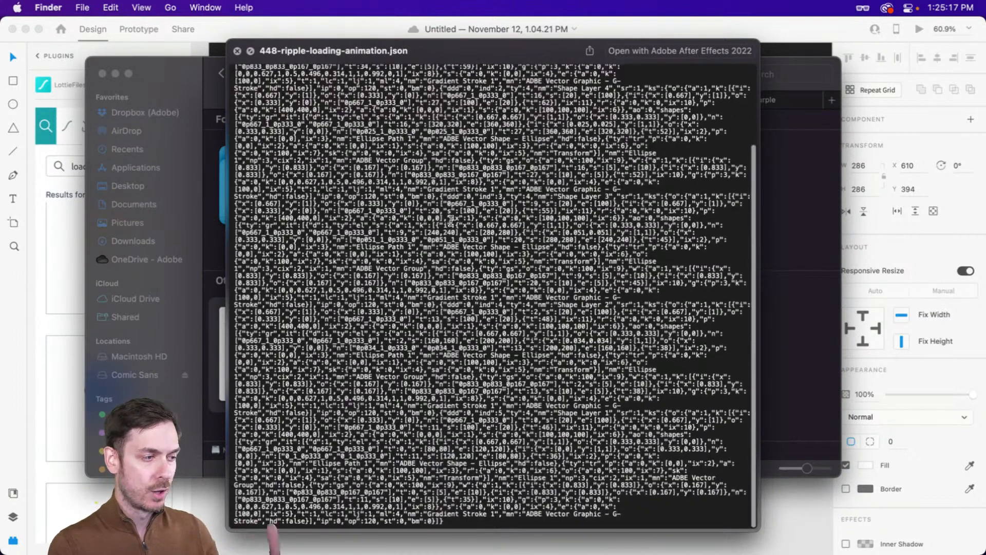
{"action": "scroll", "coordinate": [451, 220], "scroll_direction": "up", "scroll_amount": 5}
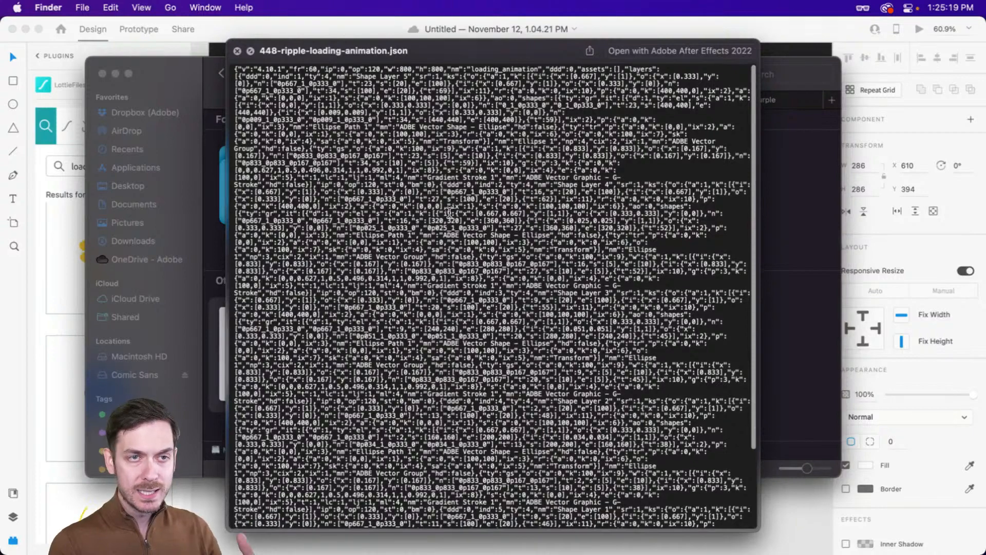
{"action": "key", "text": "space"}
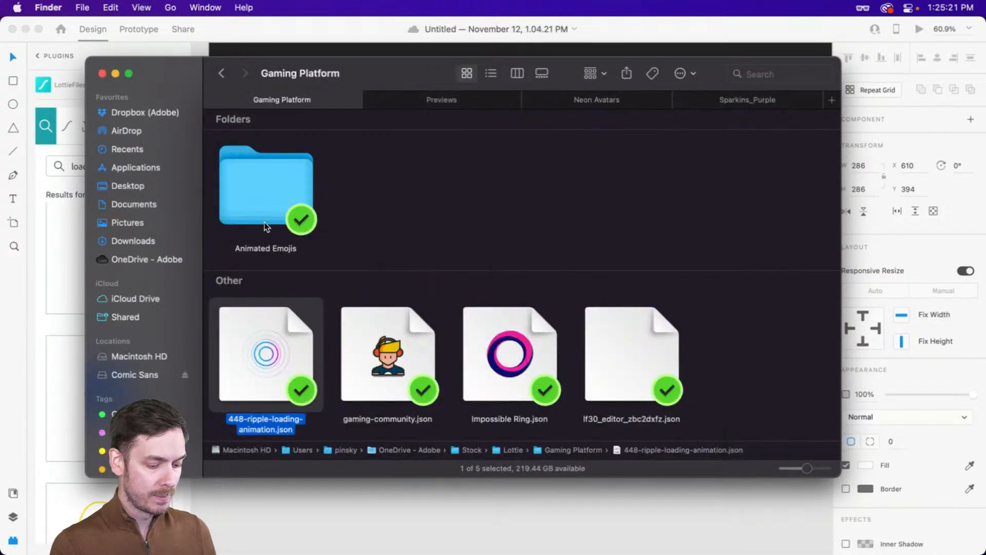
{"action": "key", "text": "super+i"}
{"action": "left_click_drag", "start_coordinate": [107, 22], "coordinate": [572, 68]}
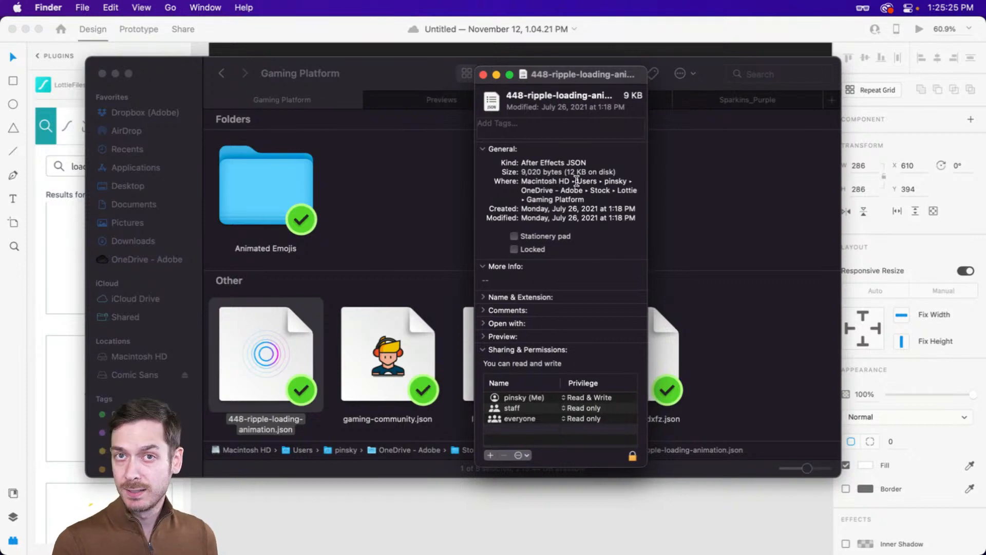
{"action": "key", "text": "super+w"}
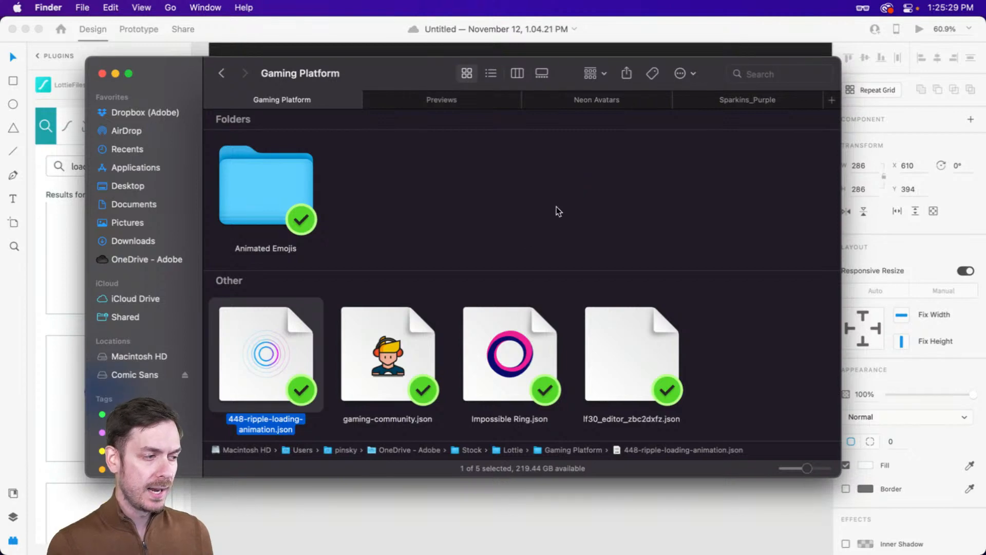
- Place 448-ripple-loading-animation.json from Finder into the square in the middle of the video and show the layers
{"action": "left_click", "coordinate": [527, 352]}
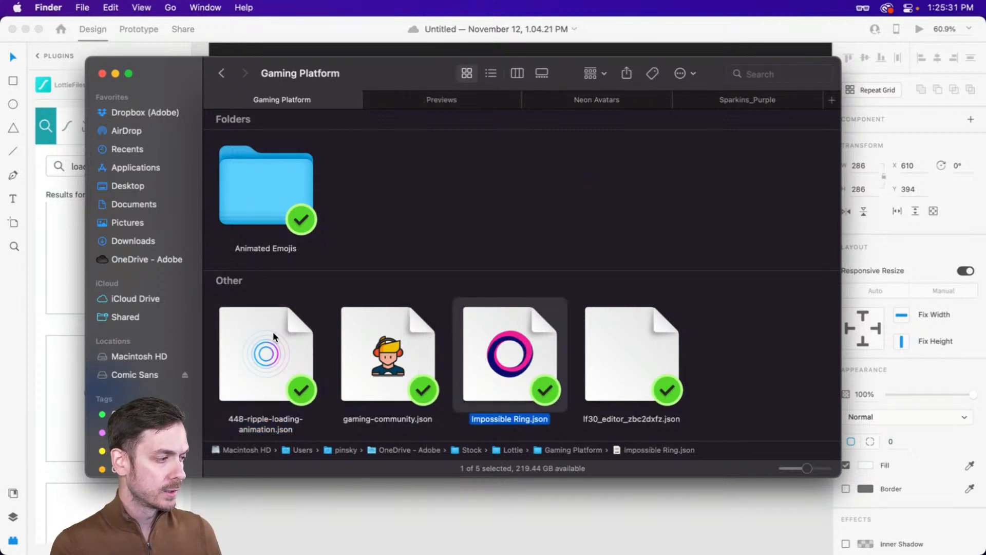
{"action": "left_click_drag", "start_coordinate": [268, 357], "coordinate": [519, 246]}
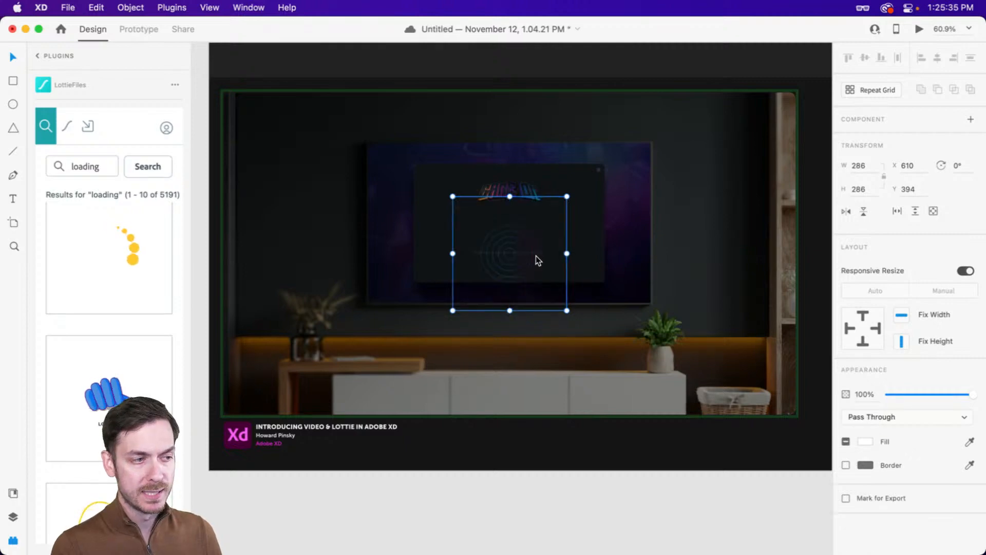
{"action": "key", "text": "super+y"}
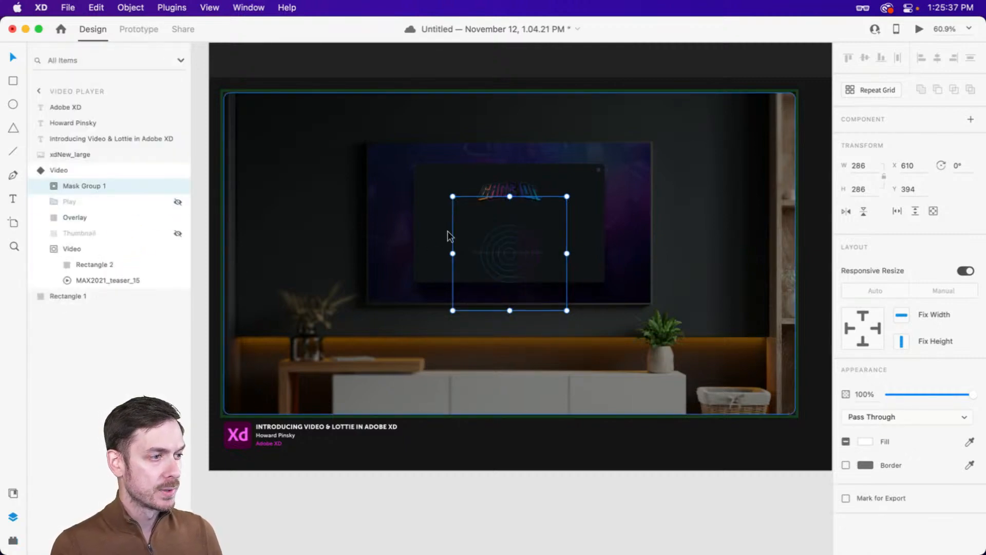
- Enlarge the ripple animation inside its mask to 318 × 318 around its centre and set its playback to Play automatically
{"action": "double_click", "coordinate": [528, 250]}
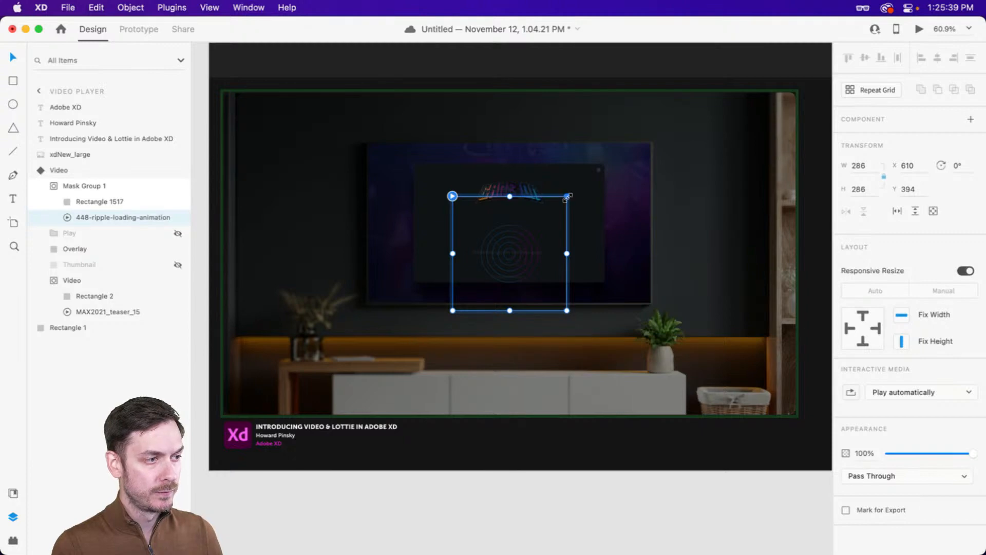
{"action": "mouse_move", "coordinate": [567, 196]}
{"action": "left_mouse_down"}
{"action": "mouse_move", "coordinate": [596, 172]}
{"action": "mouse_move", "coordinate": [572, 190]}
{"action": "left_mouse_up"}
{"action": "left_click", "coordinate": [918, 392]}
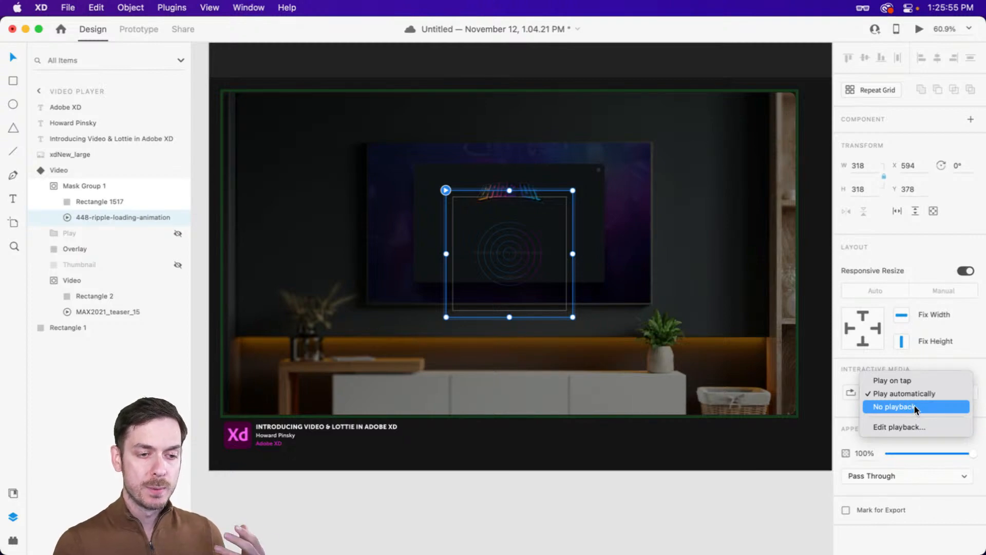
{"action": "left_click", "coordinate": [916, 389]}
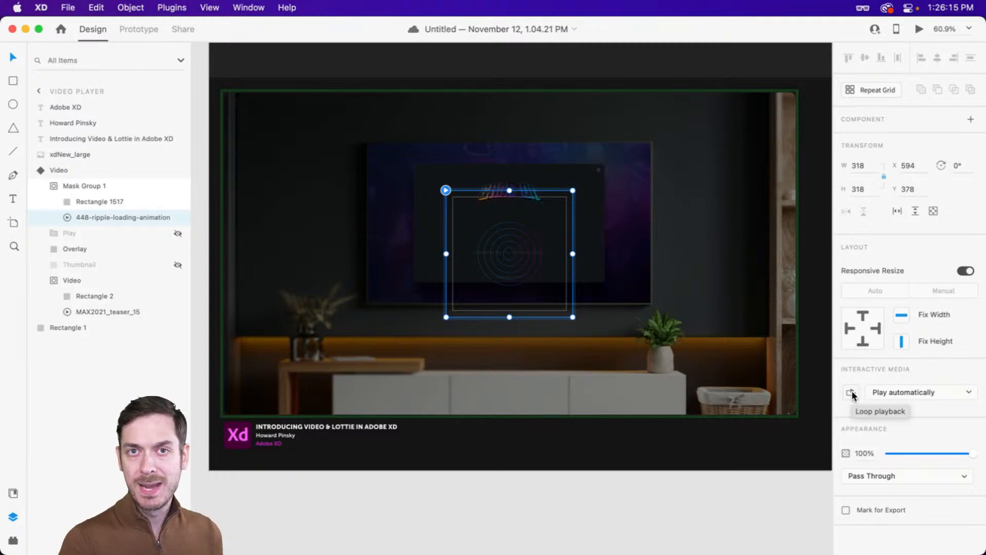
- Rename the mask group containing the ripple animation as Loading
{"action": "left_click", "coordinate": [96, 186]}
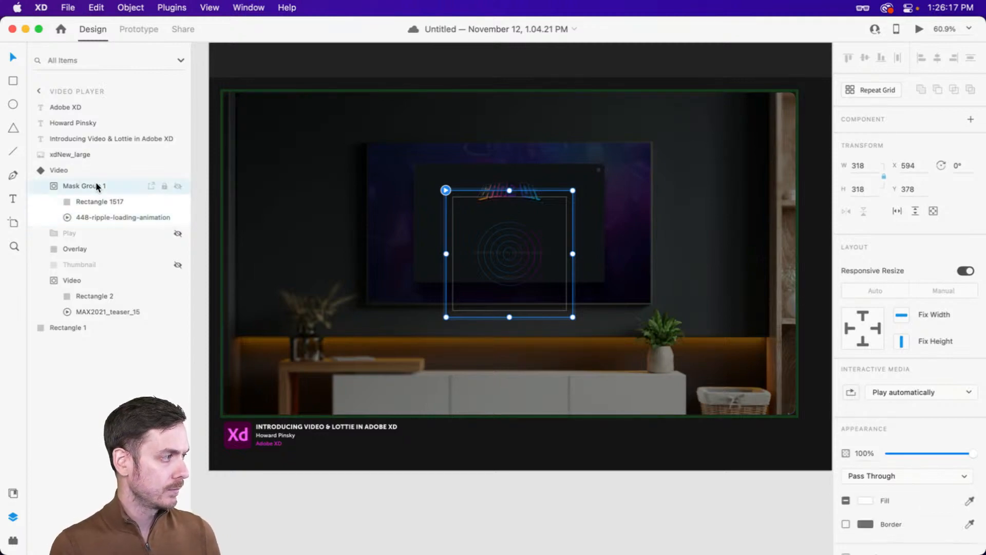
{"action": "double_click", "coordinate": [96, 185]}
{"action": "type", "text": "Loading"}
{"action": "key", "text": "Return"}
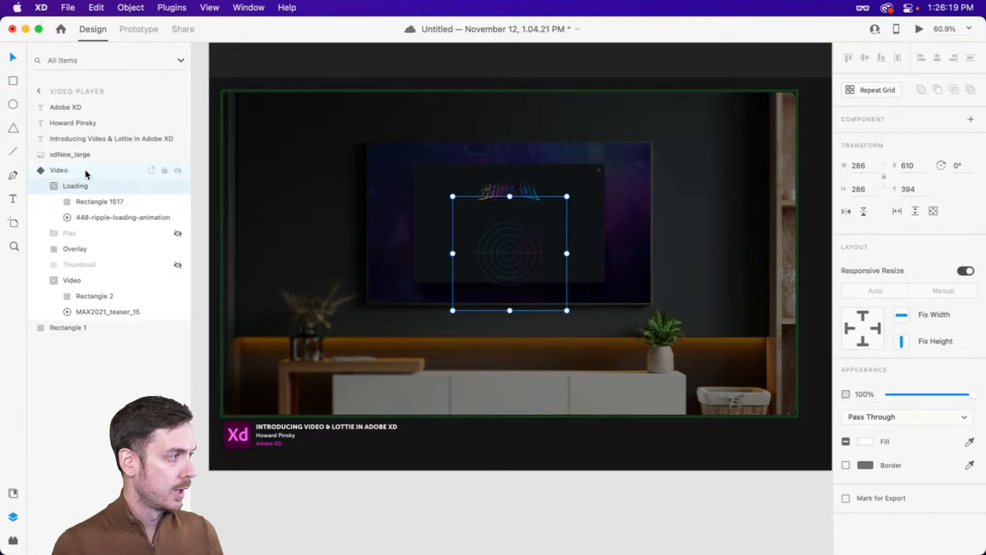
- Preview the ripple animation over the video in the Loading state and save the document
{"action": "left_click", "coordinate": [85, 170]}
{"action": "double_click", "coordinate": [517, 250]}
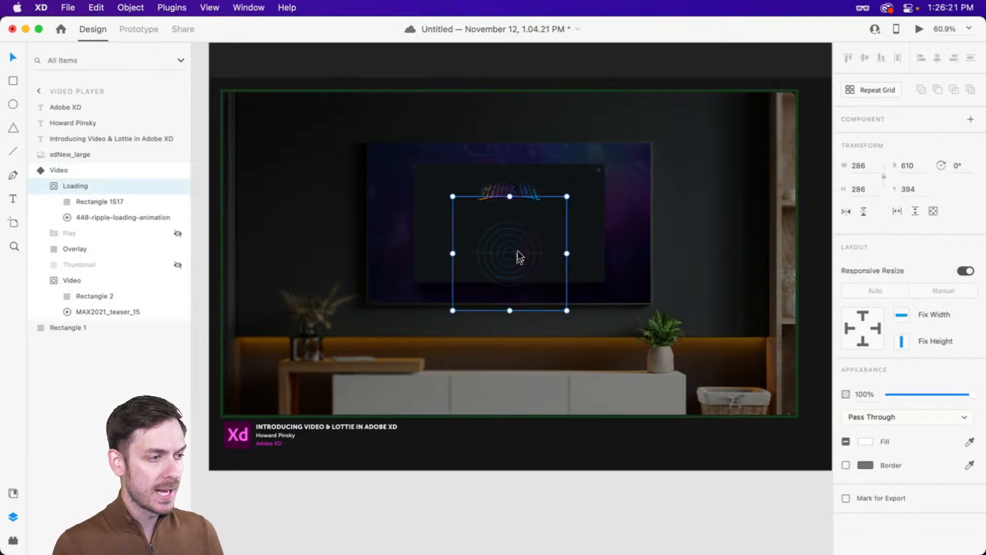
{"action": "left_click", "coordinate": [919, 29]}
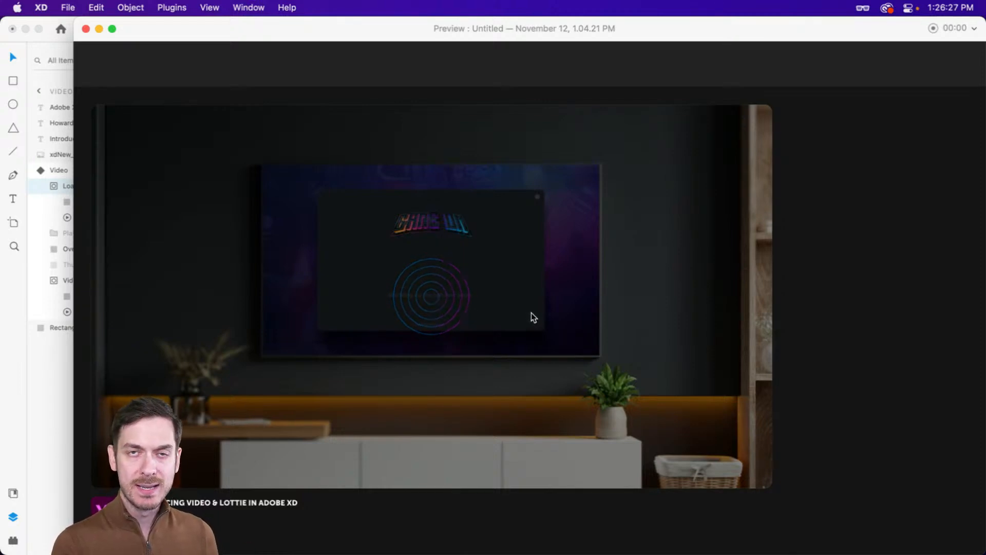
{"action": "key", "text": "super+w"}
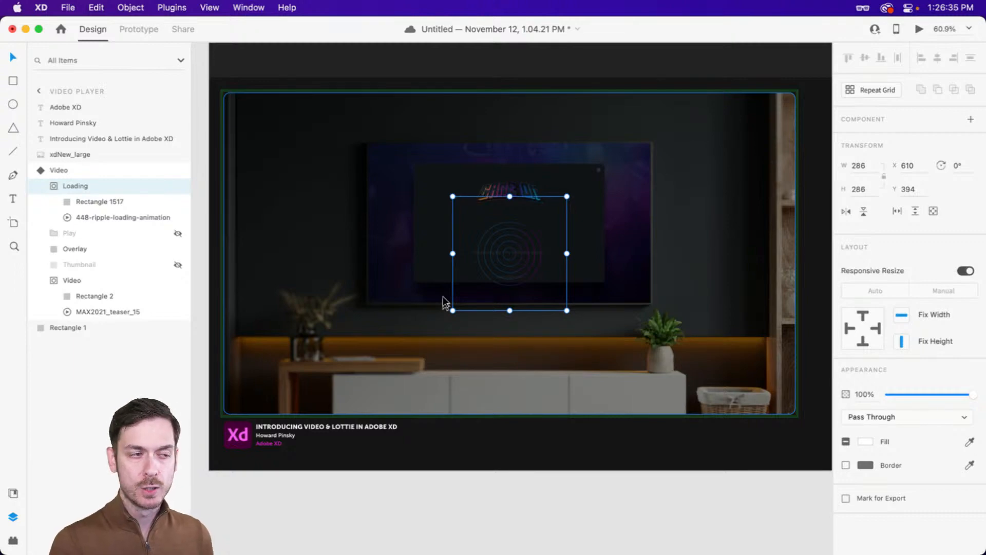
{"action": "key", "text": "super+s"}
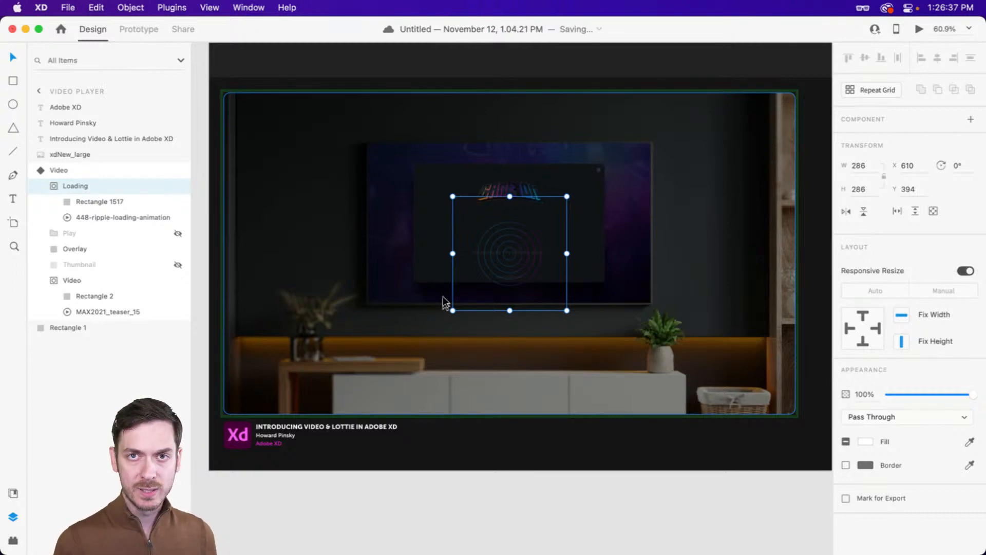
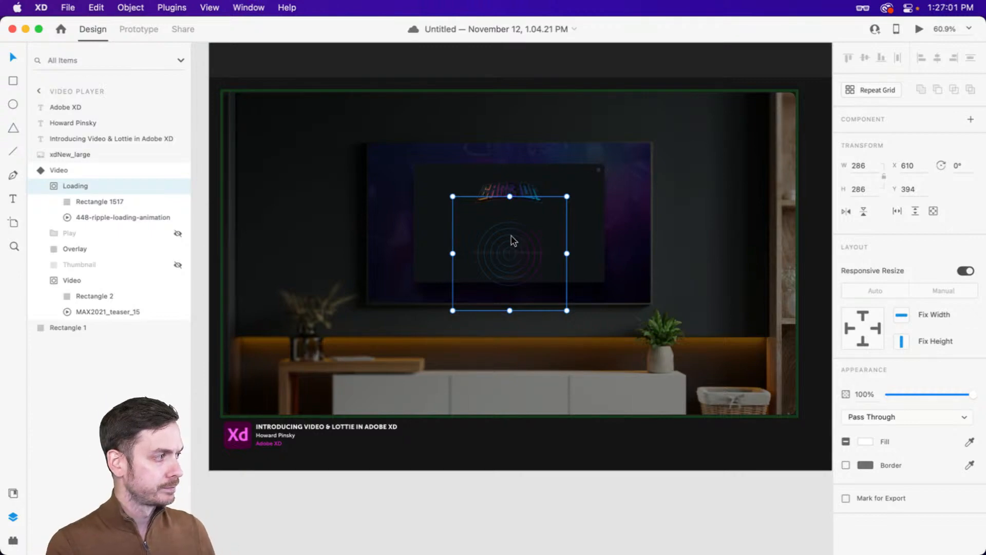
{"action": "left_click", "coordinate": [919, 28]}
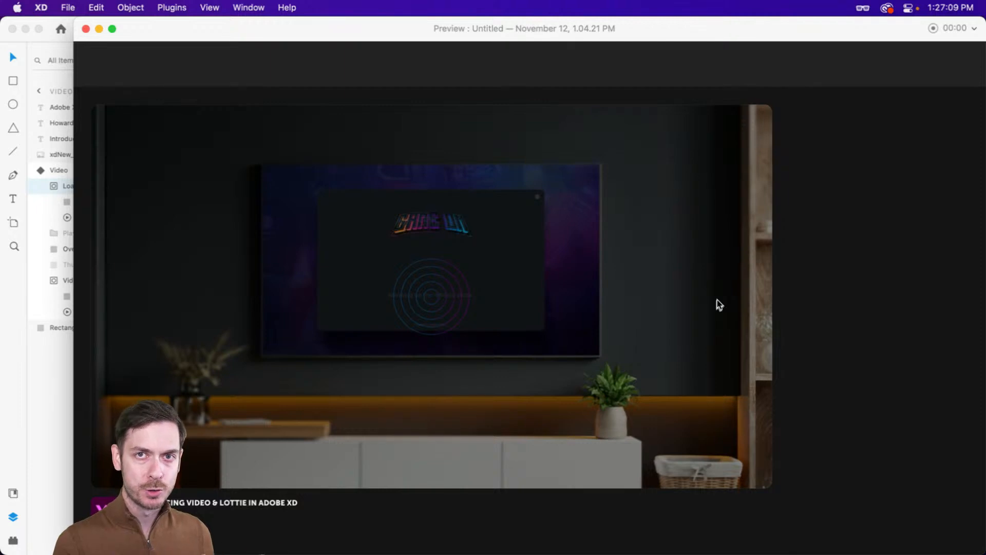
{"action": "key", "text": "super+w"}
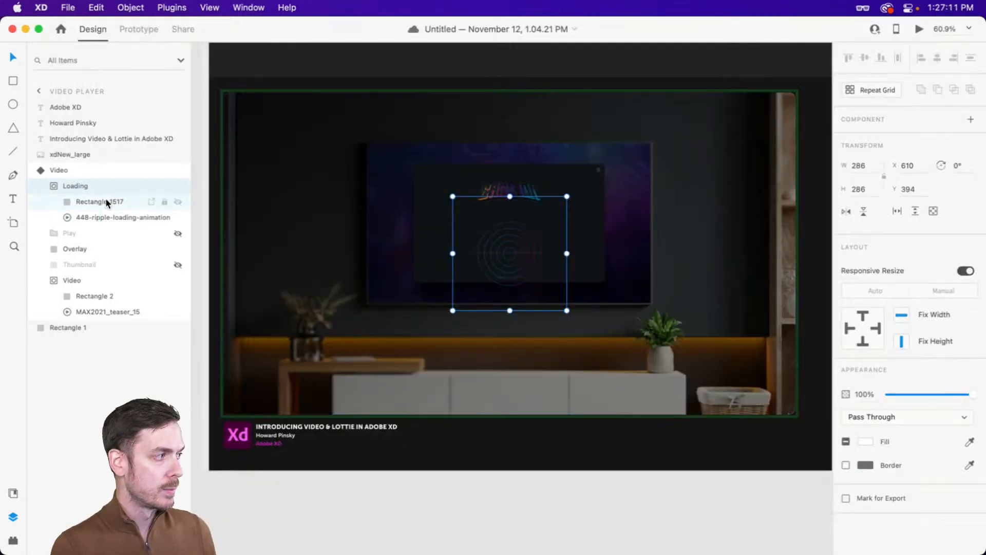
- Return the Video component to its Default State and set its tap transition's destination to Loading in Prototype mode
{"action": "left_click", "coordinate": [112, 170]}
{"action": "left_click", "coordinate": [894, 140]}
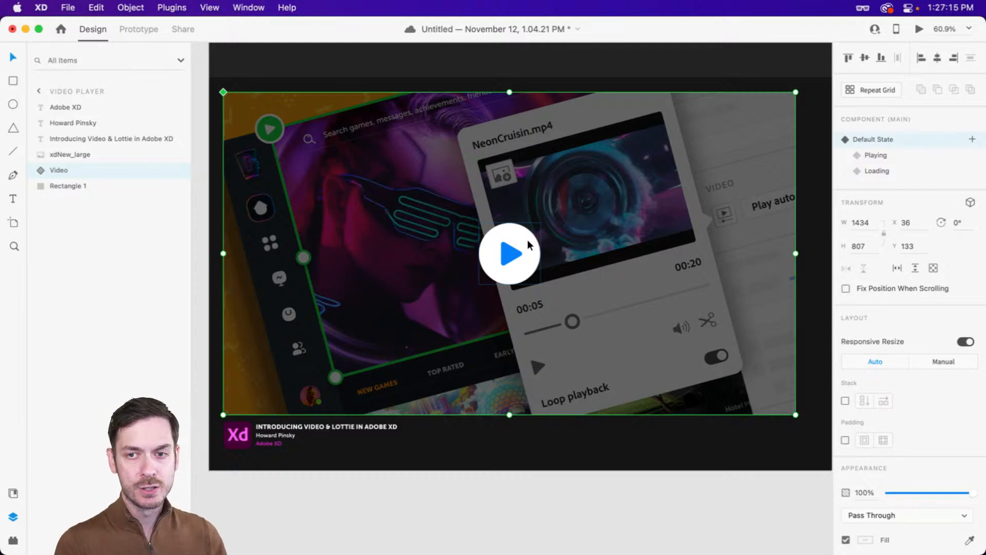
{"action": "scroll", "coordinate": [529, 241], "scroll_direction": "right", "scroll_amount": 3}
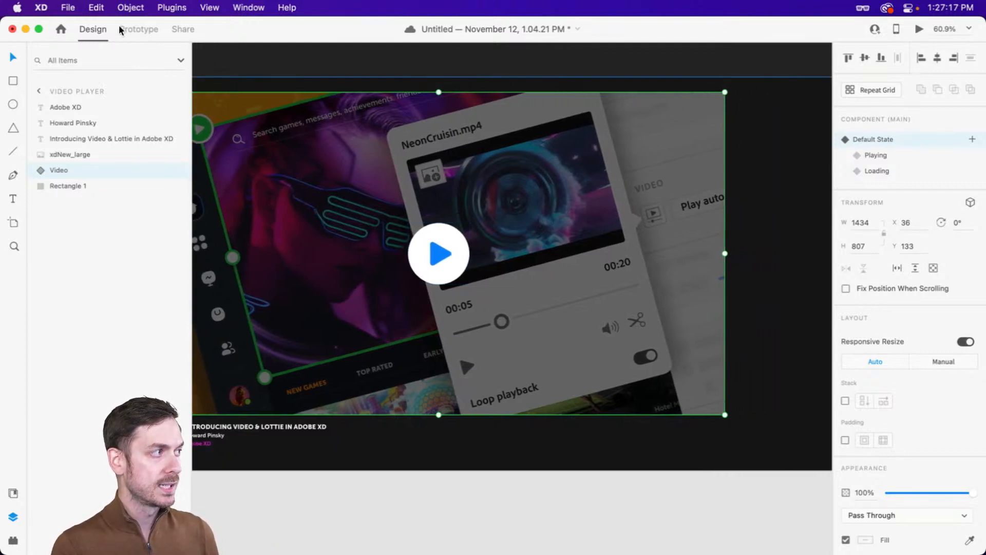
{"action": "left_click", "coordinate": [137, 29]}
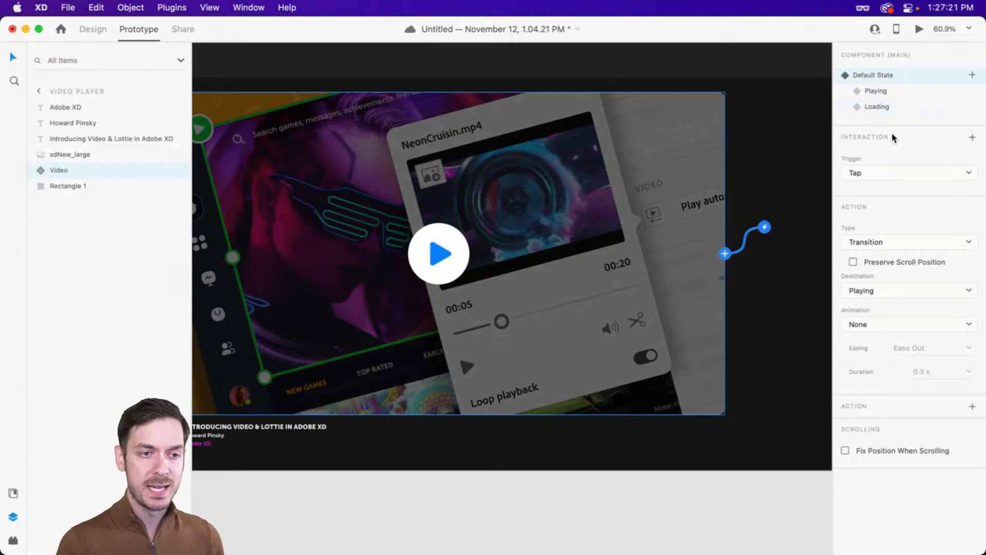
{"action": "left_click", "coordinate": [881, 292]}
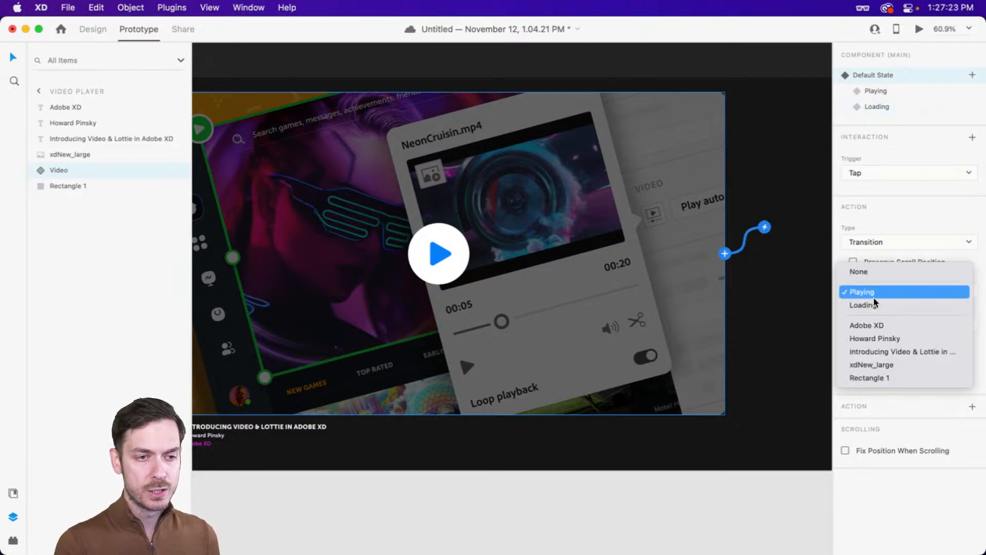
{"action": "left_click", "coordinate": [875, 304]}
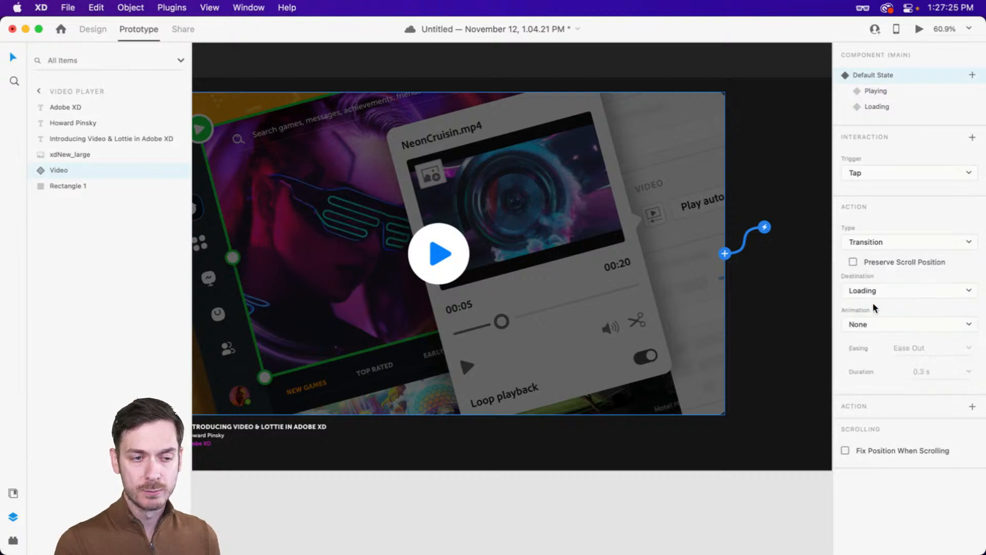
- Preview the prototype and test the tap on the video thumbnail
{"action": "left_click", "coordinate": [919, 29]}
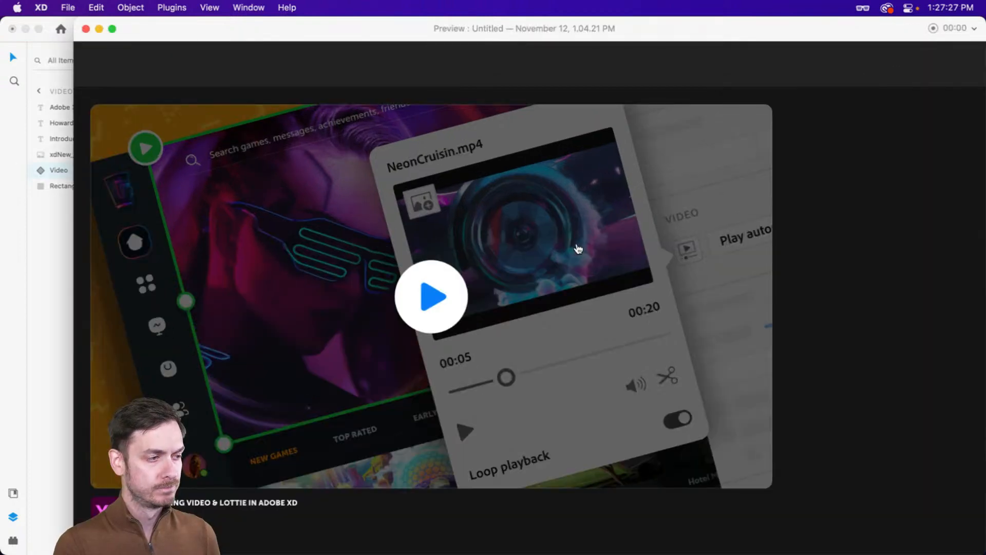
{"action": "left_click", "coordinate": [579, 249]}
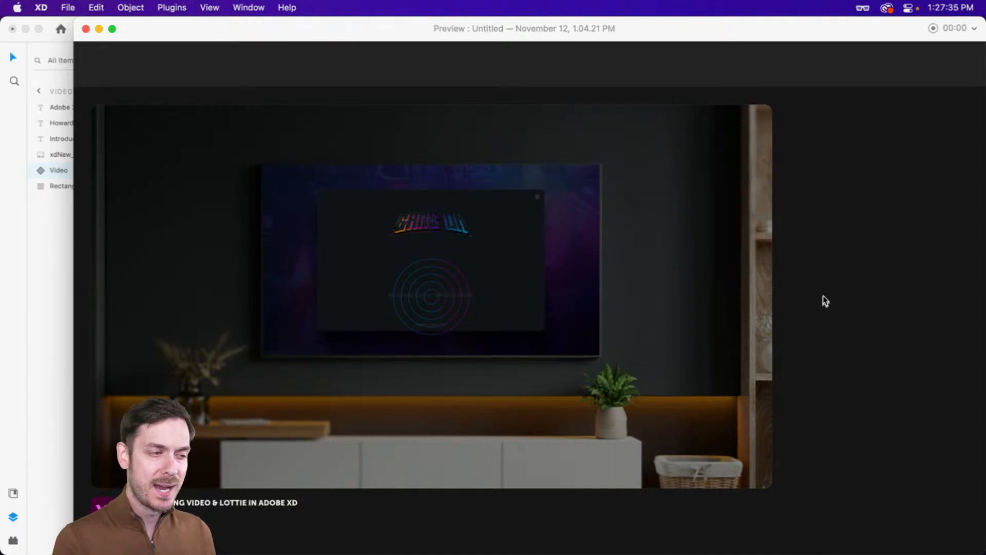
{"action": "key", "text": "super+w"}
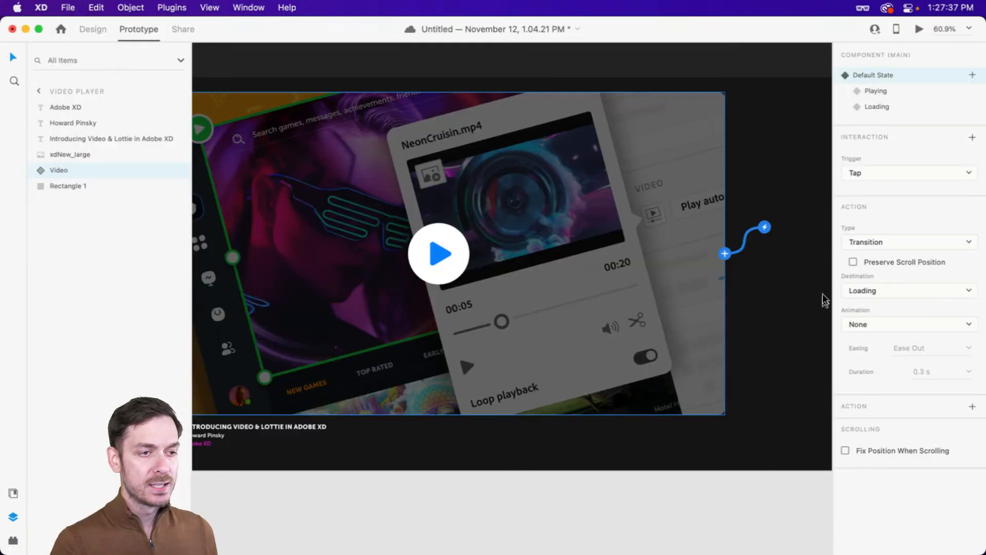
- Switch the Video component to its Loading state
{"action": "left_click", "coordinate": [902, 89]}
{"action": "left_click", "coordinate": [892, 106]}
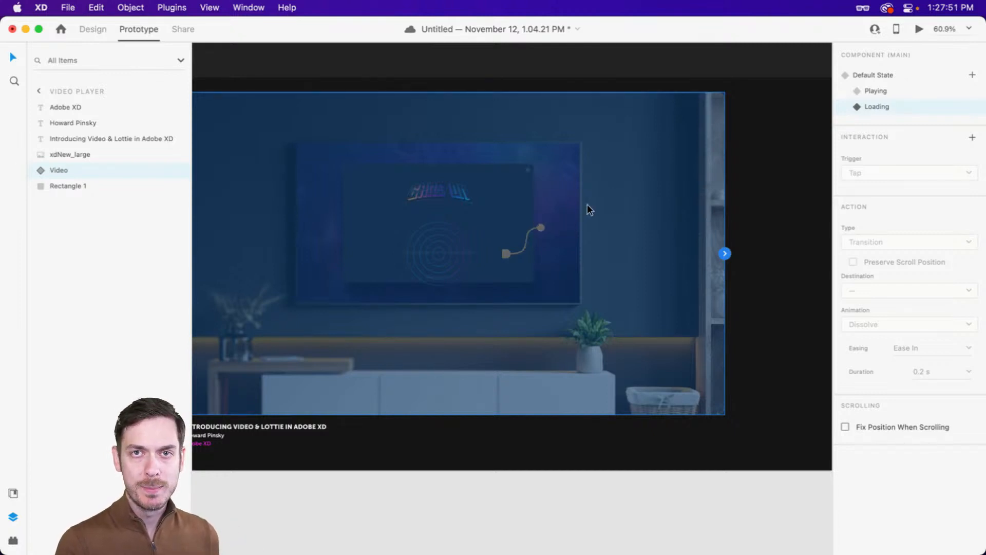
{"action": "scroll", "coordinate": [383, 164], "scroll_direction": "left", "scroll_amount": 3}
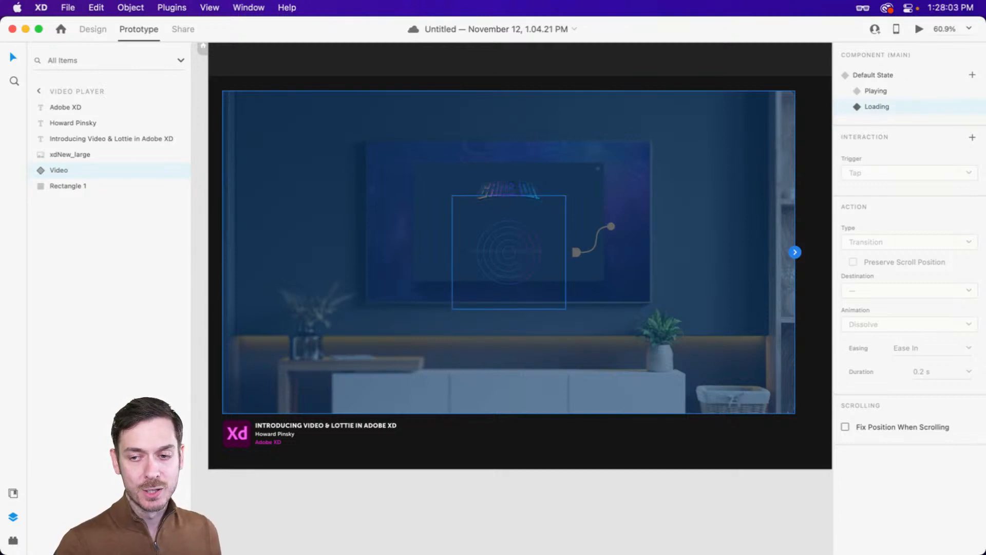
- Switch to Safari to view the YouTube channel and the tweet on Adobe XD video playback, and return to Adobe XD's Design mode
{"action": "key", "text": "super+Tab"}
{"action": "left_click", "coordinate": [531, 61]}
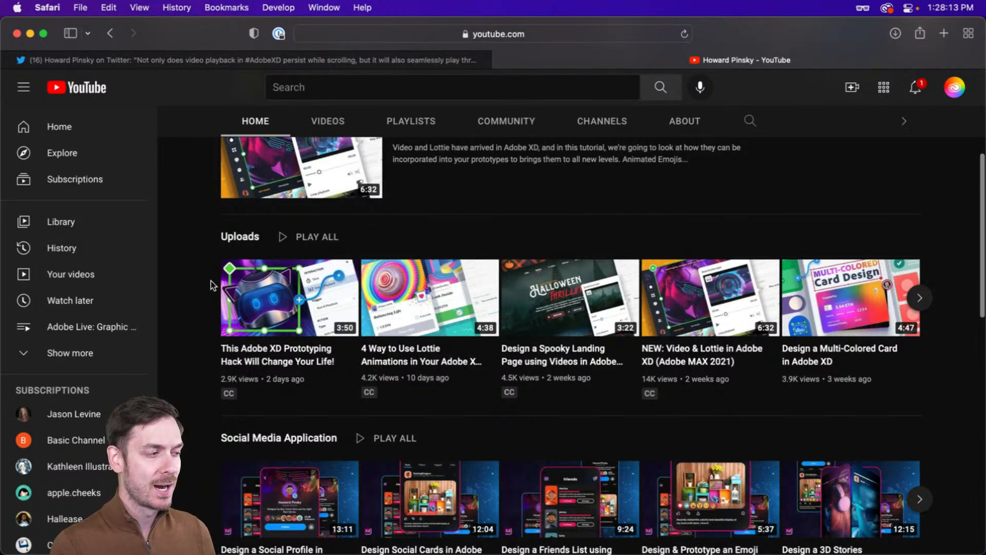
{"action": "left_click", "coordinate": [303, 61]}
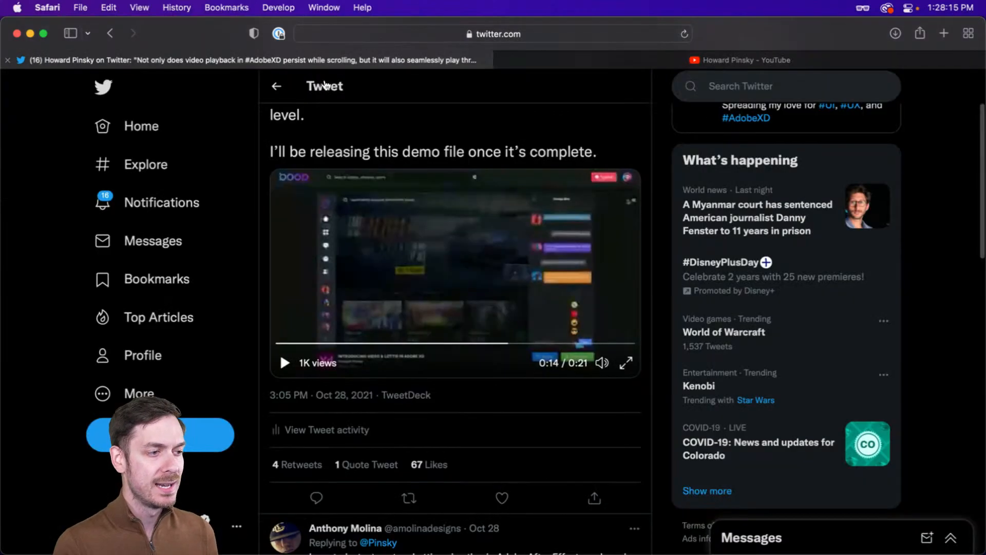
{"action": "key", "text": "super+Tab"}
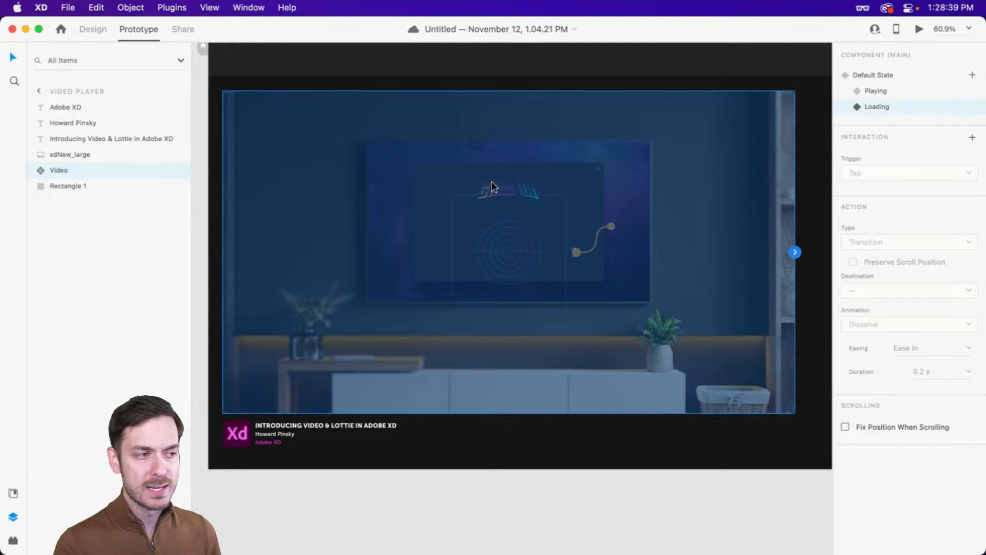
{"action": "left_click", "coordinate": [87, 29]}
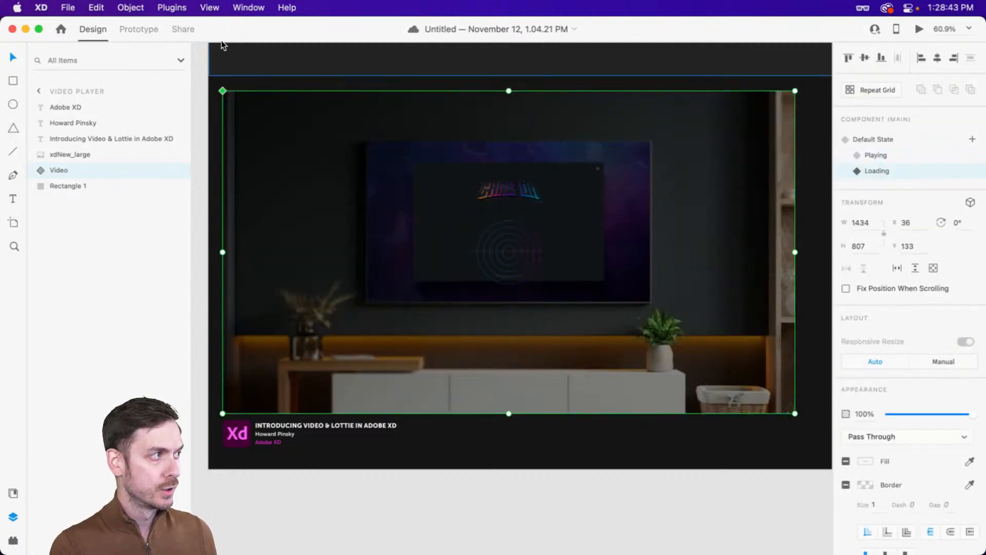
- In Prototype mode, add a second interaction with an End of Playback trigger to the ripple-loading animation in the Loading state
{"action": "left_click", "coordinate": [140, 28]}
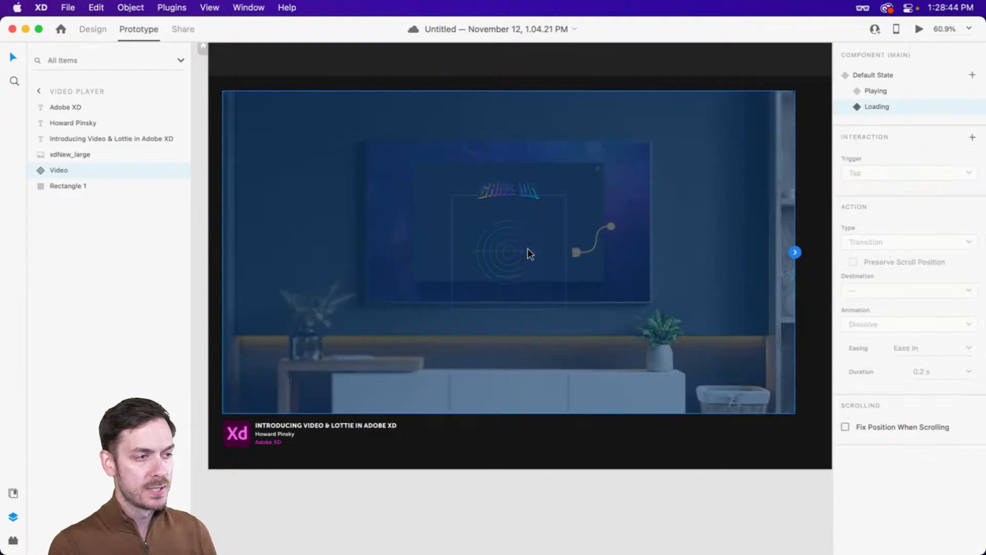
{"action": "double_click", "coordinate": [569, 241]}
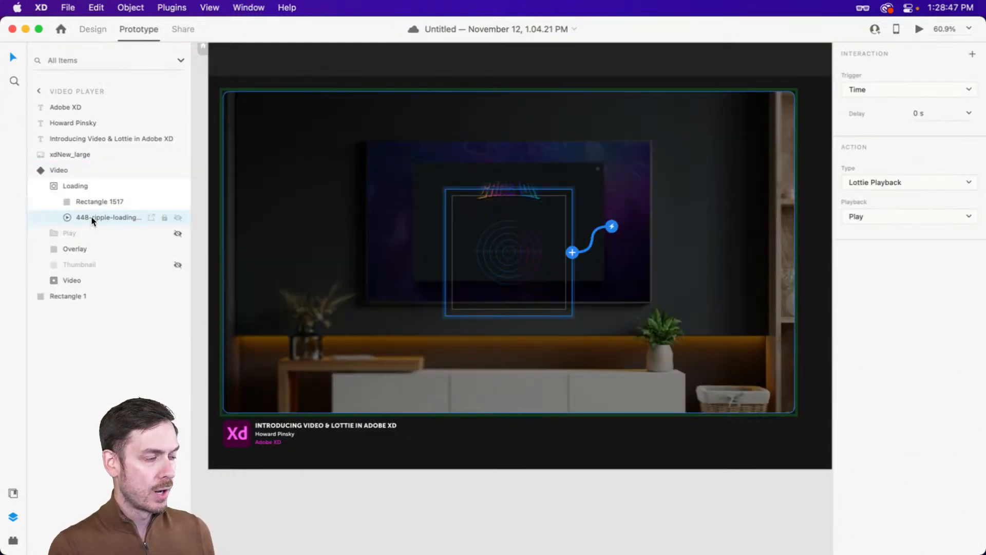
{"action": "left_click", "coordinate": [573, 253]}
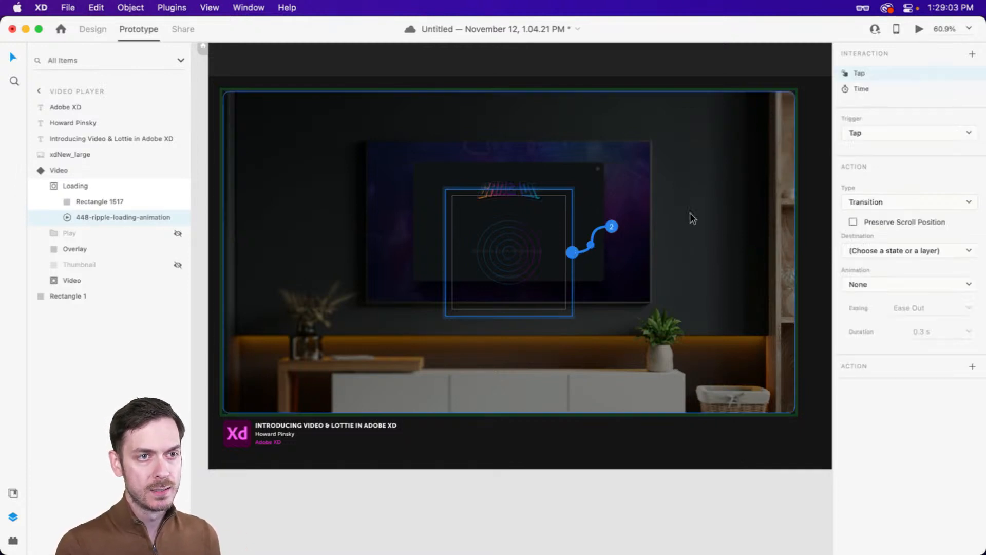
{"action": "left_click", "coordinate": [932, 131]}
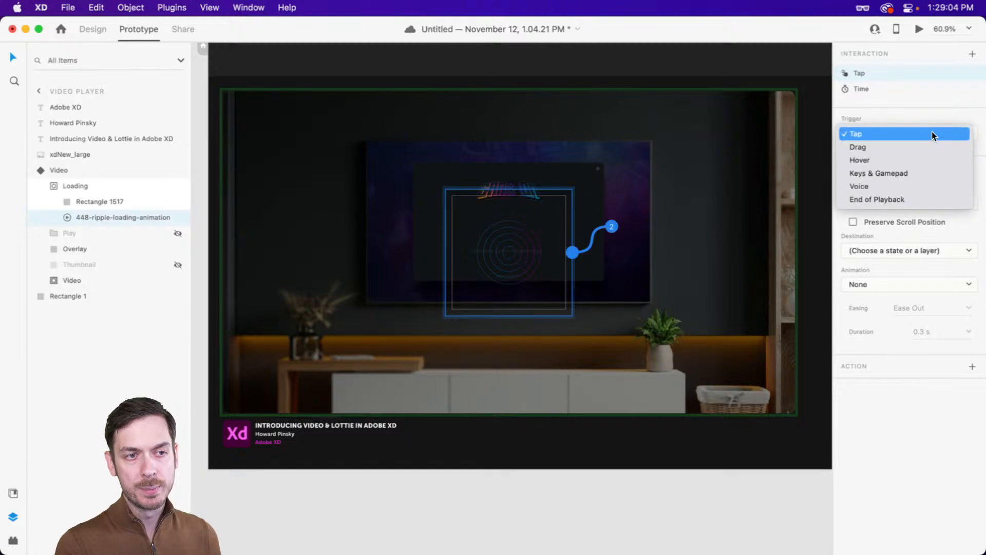
{"action": "left_click", "coordinate": [929, 198]}
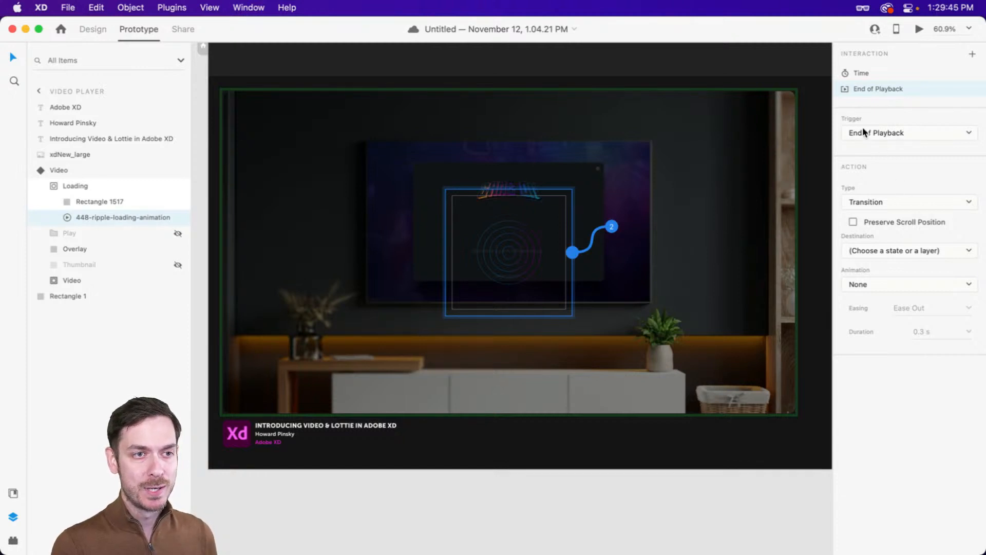
- Keep the End of Playback action as Transition and set its destination to the Playing state
{"action": "left_click", "coordinate": [895, 202]}
{"action": "left_click", "coordinate": [886, 203]}
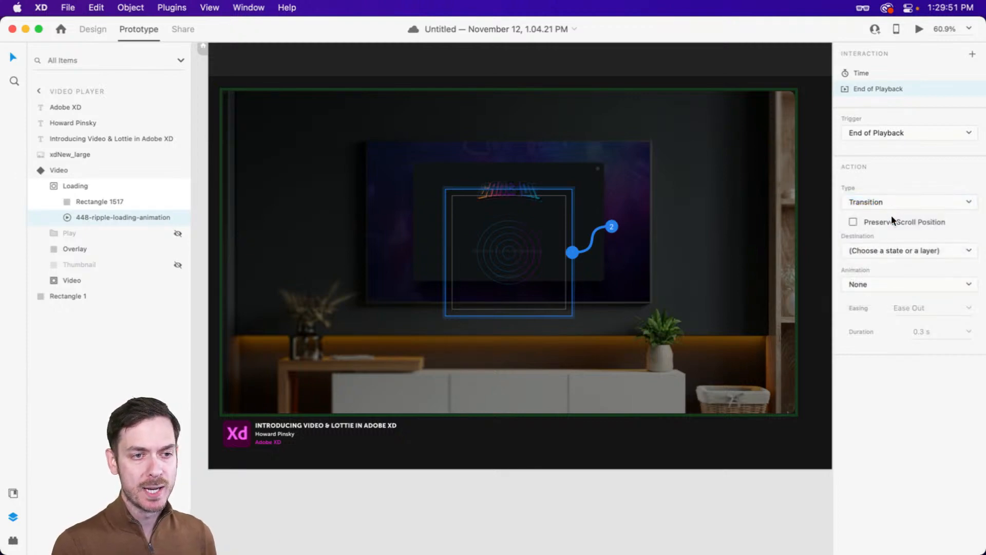
{"action": "left_click", "coordinate": [894, 251]}
{"action": "left_click", "coordinate": [882, 285]}
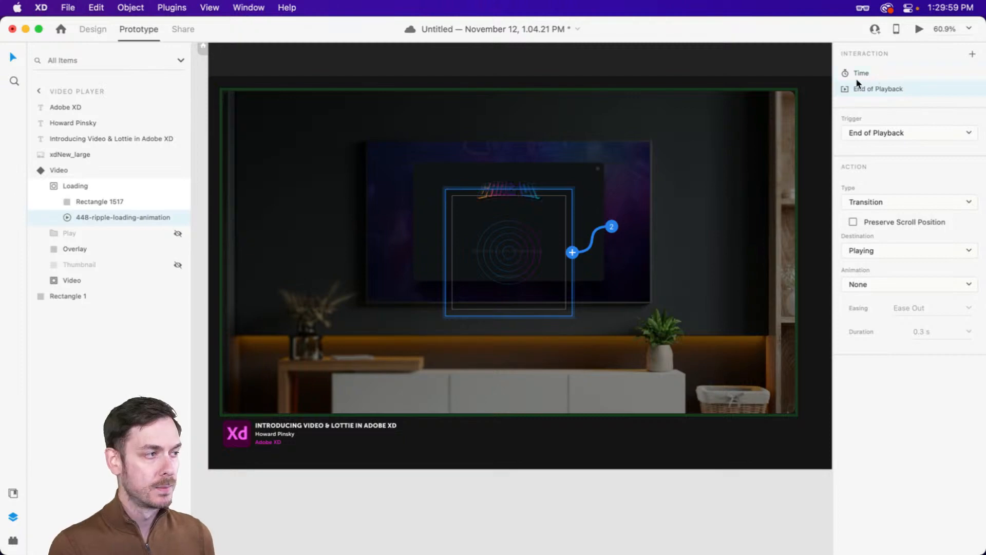
- Return the Video component to its Default State and preview tapping the thumbnail through loading to video playback
{"action": "left_click", "coordinate": [82, 171]}
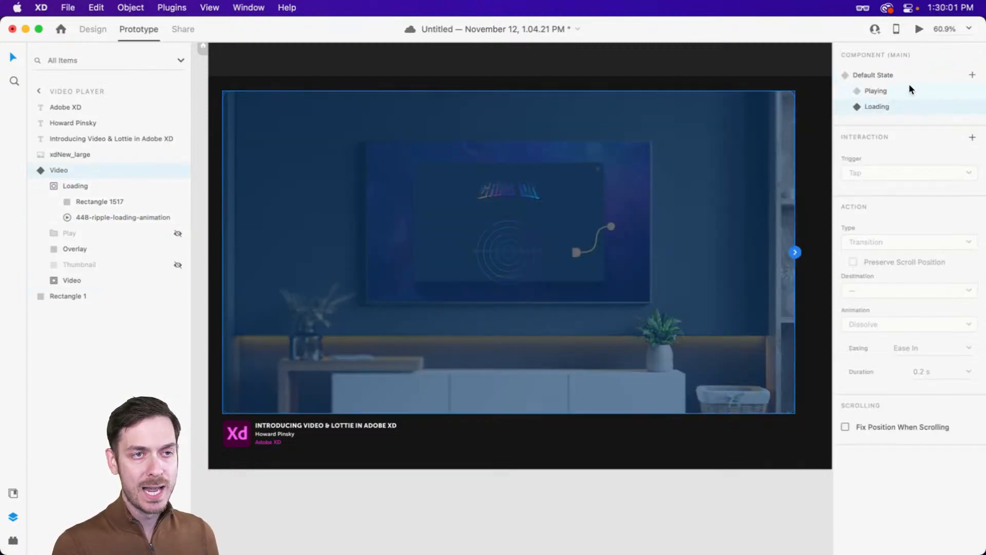
{"action": "left_click", "coordinate": [895, 72]}
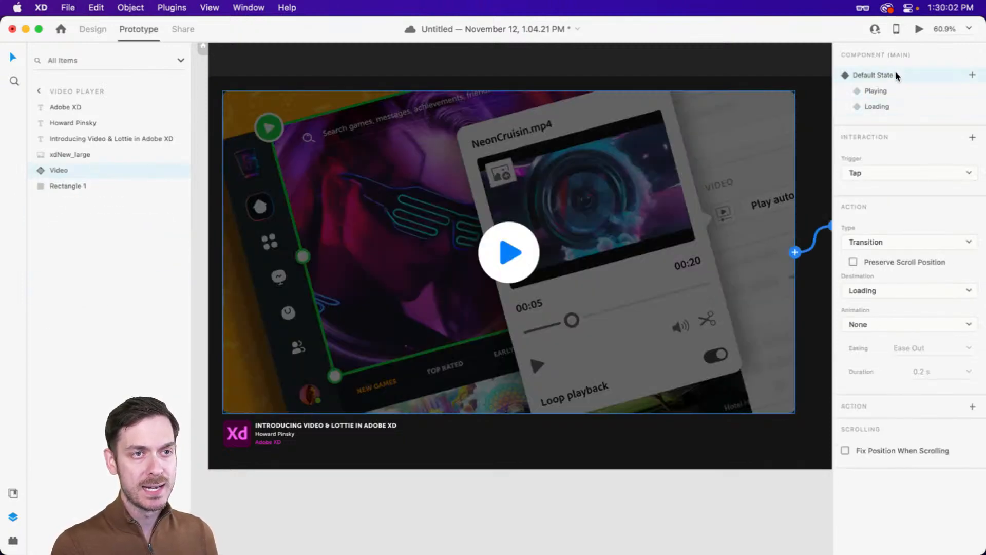
{"action": "left_click", "coordinate": [919, 30]}
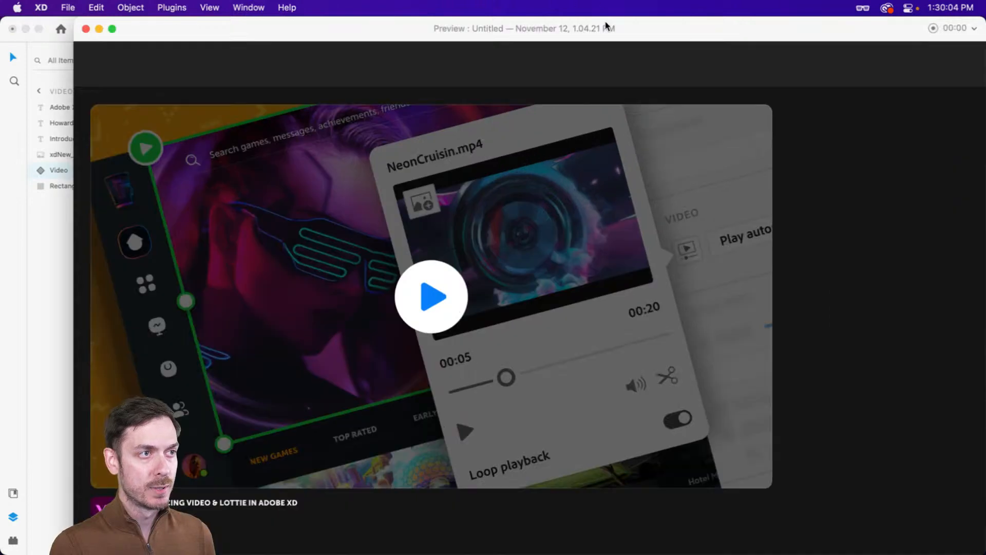
{"action": "left_click", "coordinate": [501, 256]}
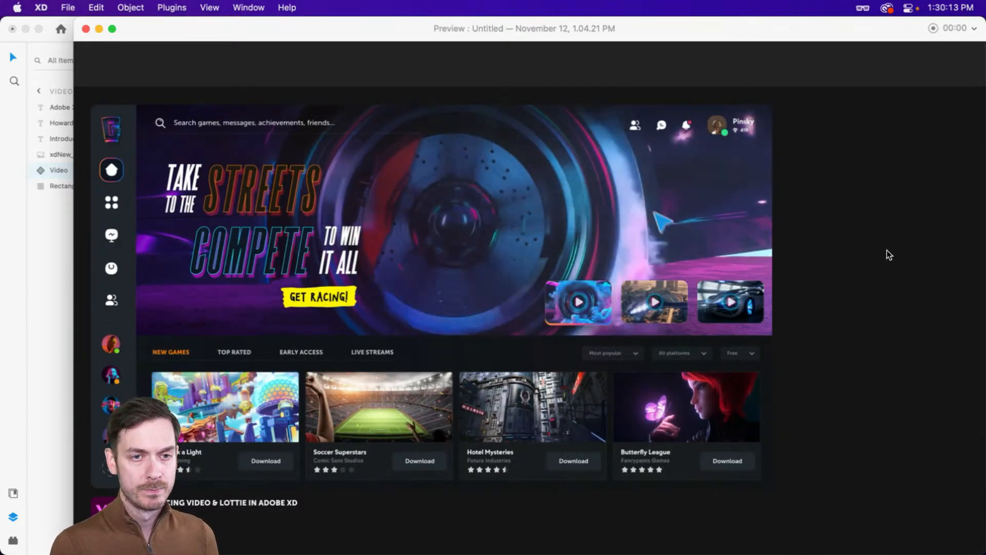
{"action": "key", "text": "super+w"}
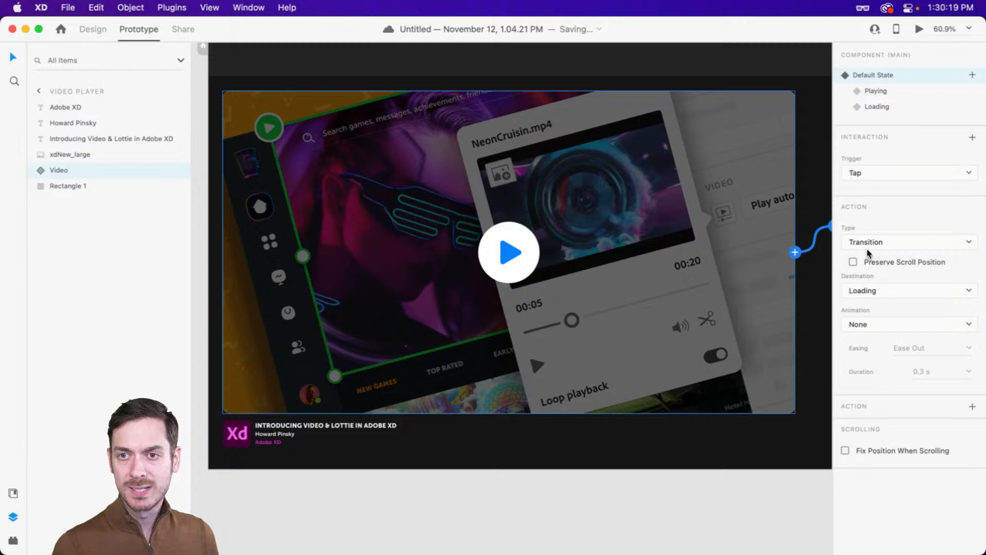
- Switch to Design mode and add a blank artboard beside the Video Player artboard
{"action": "left_click", "coordinate": [93, 29]}
{"action": "scroll", "coordinate": [652, 244], "scroll_direction": "down", "scroll_amount": 2}
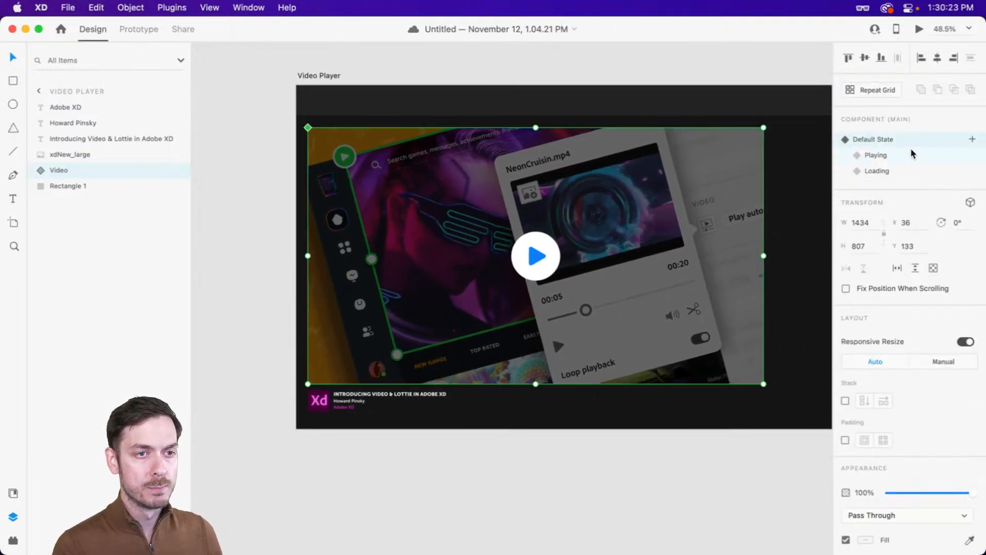
{"action": "scroll", "coordinate": [669, 161], "scroll_direction": "right", "scroll_amount": 4}
{"action": "scroll", "coordinate": [670, 159], "scroll_direction": "down", "scroll_amount": 3}
{"action": "scroll", "coordinate": [663, 149], "scroll_direction": "right", "scroll_amount": 2}
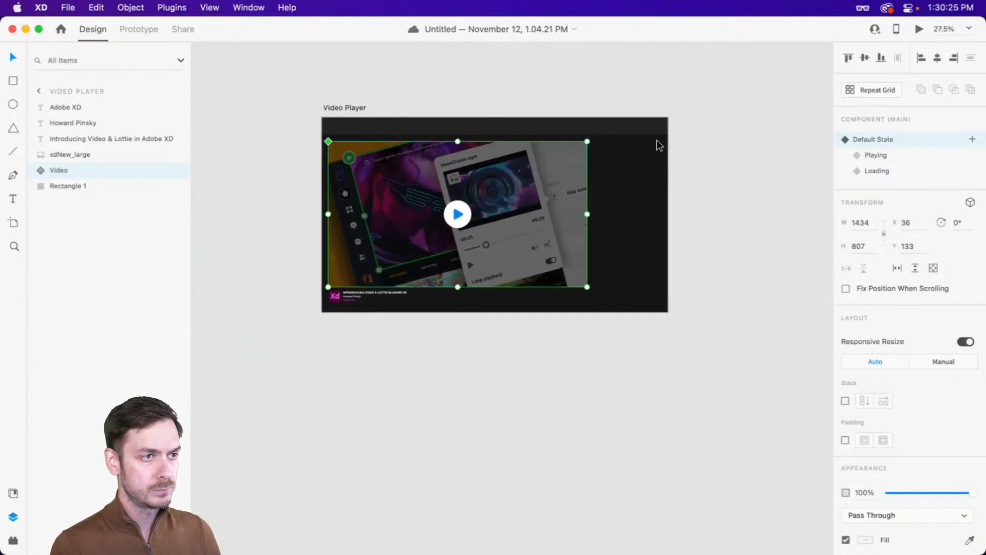
{"action": "key", "text": "a"}
{"action": "mouse_move", "coordinate": [682, 117]}
{"action": "left_mouse_down"}
{"action": "mouse_move", "coordinate": [814, 293]}
{"action": "mouse_move", "coordinate": [784, 312]}
{"action": "left_mouse_up"}
- In Prototype mode, set the Loading state's ripple animation End of Playback transition destination to Artboard – 1
{"action": "scroll", "coordinate": [401, 208], "scroll_direction": "up", "scroll_amount": 3}
{"action": "left_click", "coordinate": [401, 208]}
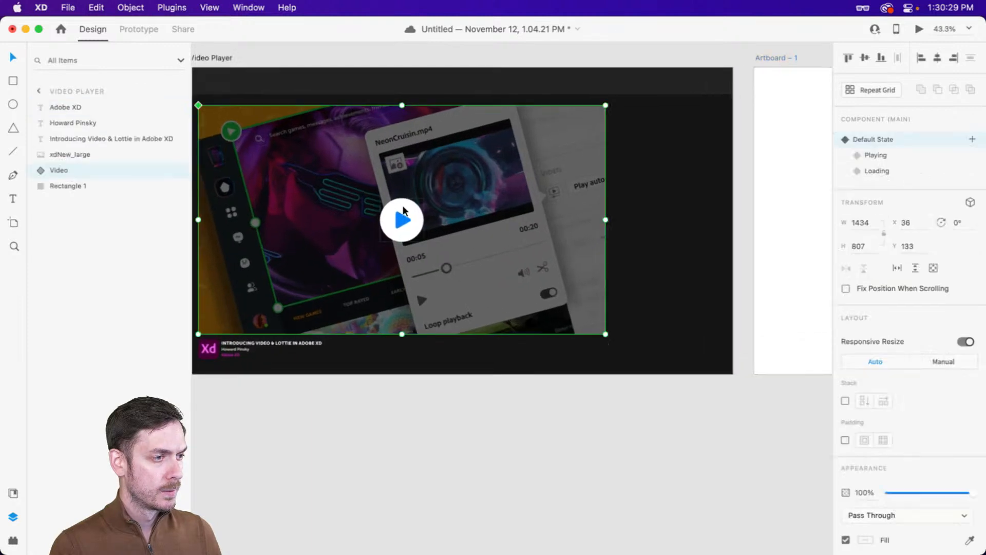
{"action": "left_click", "coordinate": [877, 171]}
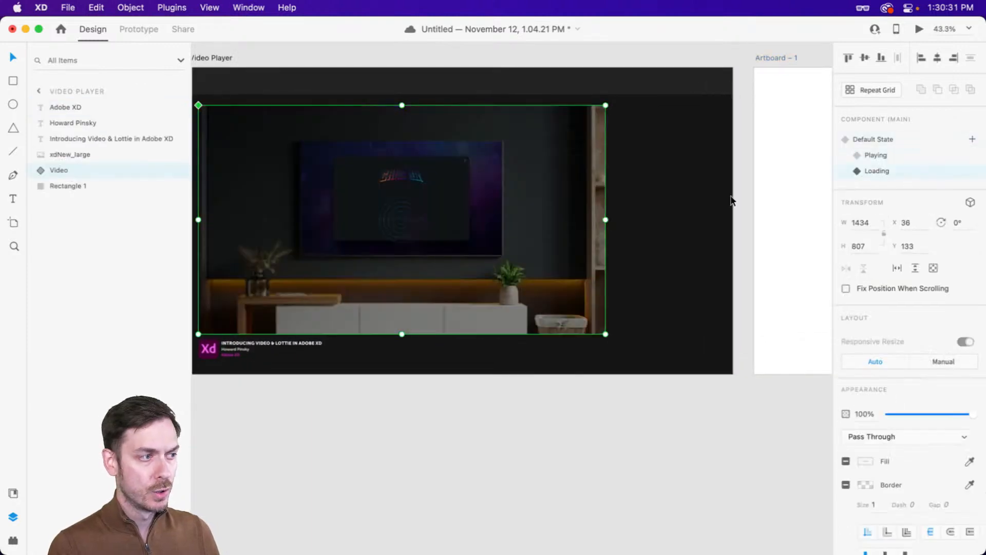
{"action": "double_click", "coordinate": [416, 209]}
{"action": "double_click", "coordinate": [412, 209]}
{"action": "left_click", "coordinate": [138, 29]}
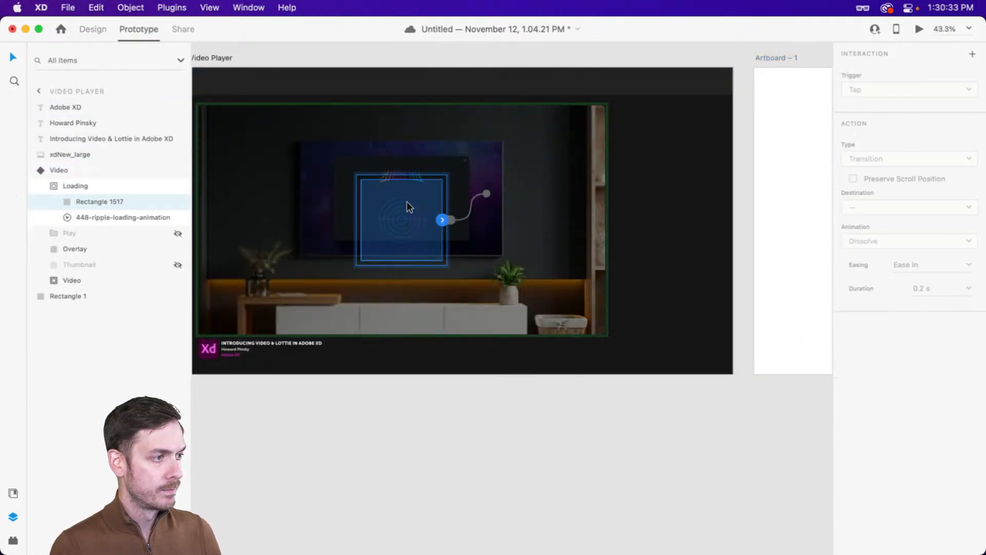
{"action": "left_click", "coordinate": [468, 213]}
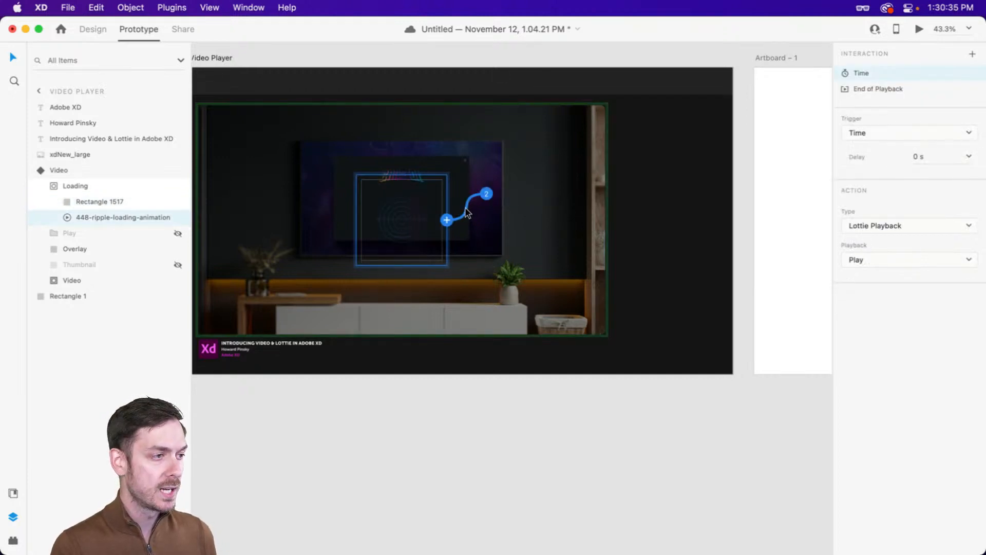
{"action": "left_click", "coordinate": [890, 91]}
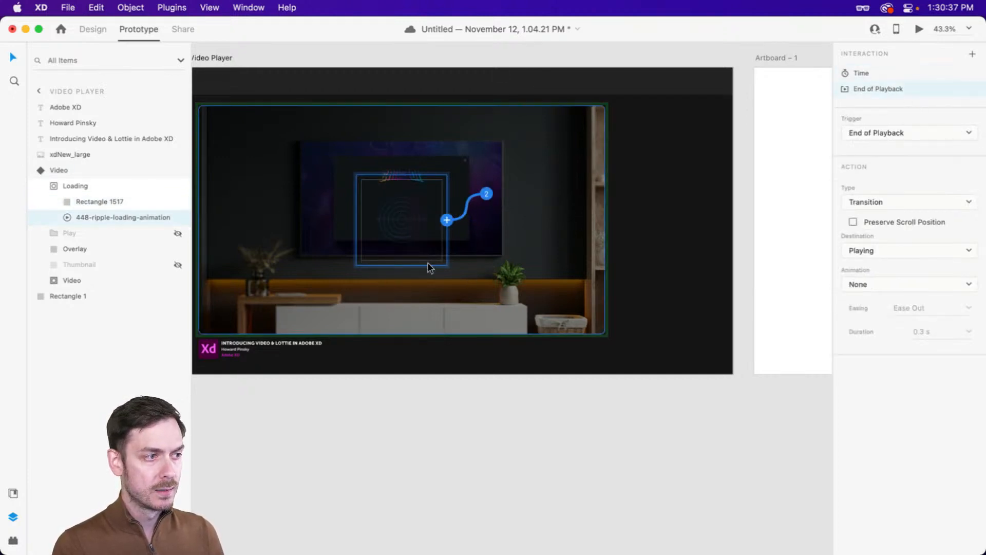
{"action": "scroll", "coordinate": [493, 216], "scroll_direction": "up", "scroll_amount": 4}
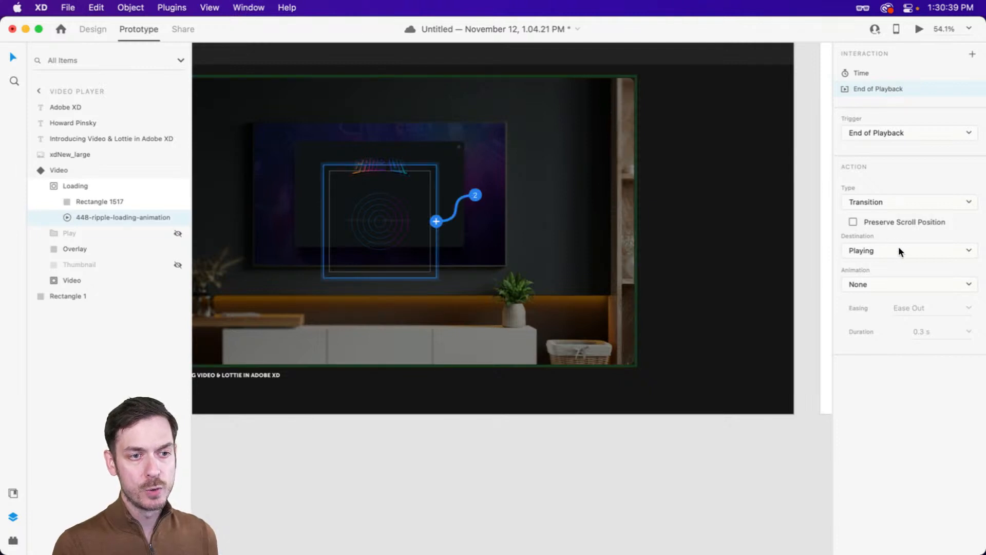
{"action": "left_click", "coordinate": [900, 251]}
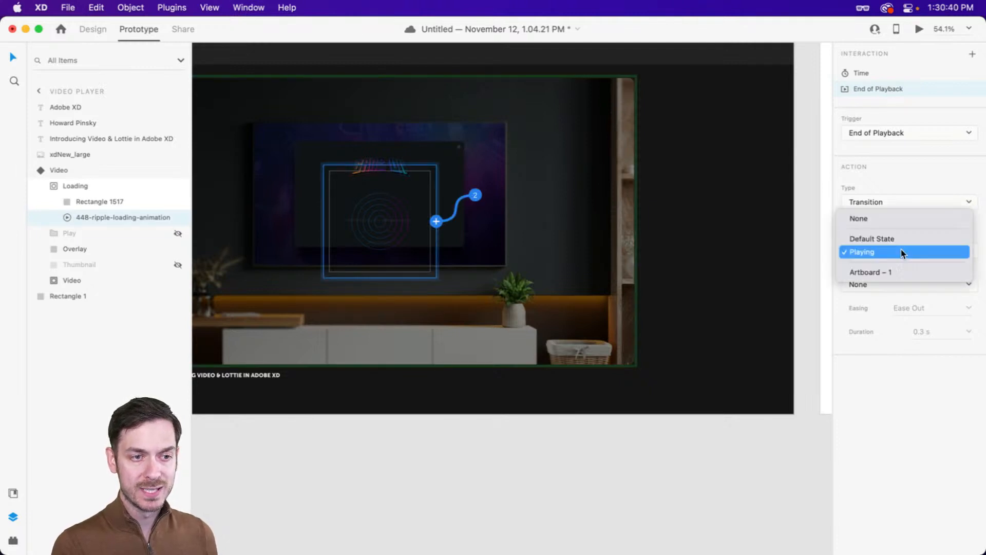
{"action": "left_click", "coordinate": [885, 272]}
- Preview the transition to the blank artboard, then undo the destination change and the added artboard
{"action": "scroll", "coordinate": [740, 252], "scroll_direction": "right", "scroll_amount": 5}
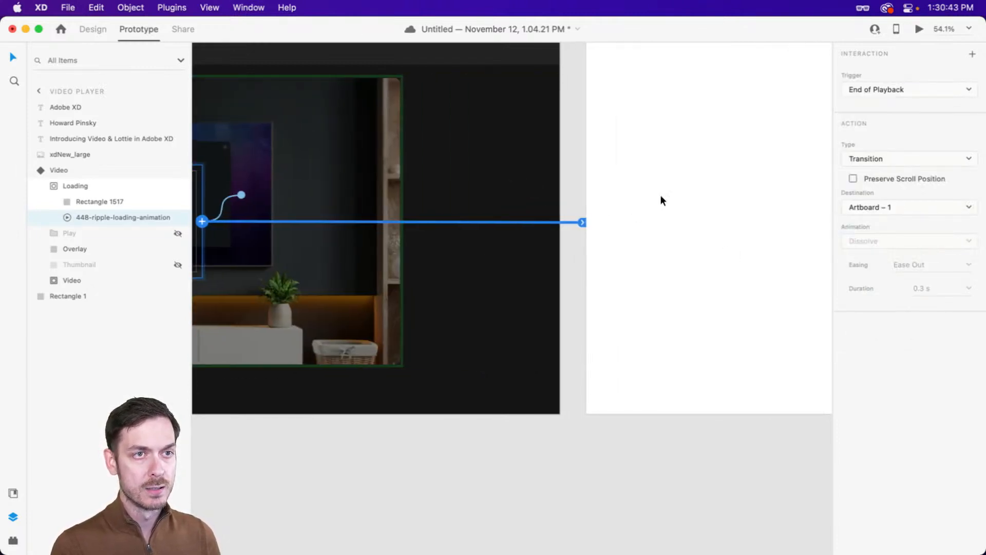
{"action": "scroll", "coordinate": [660, 200], "scroll_direction": "left", "scroll_amount": 3}
{"action": "key", "text": "super+Return"}
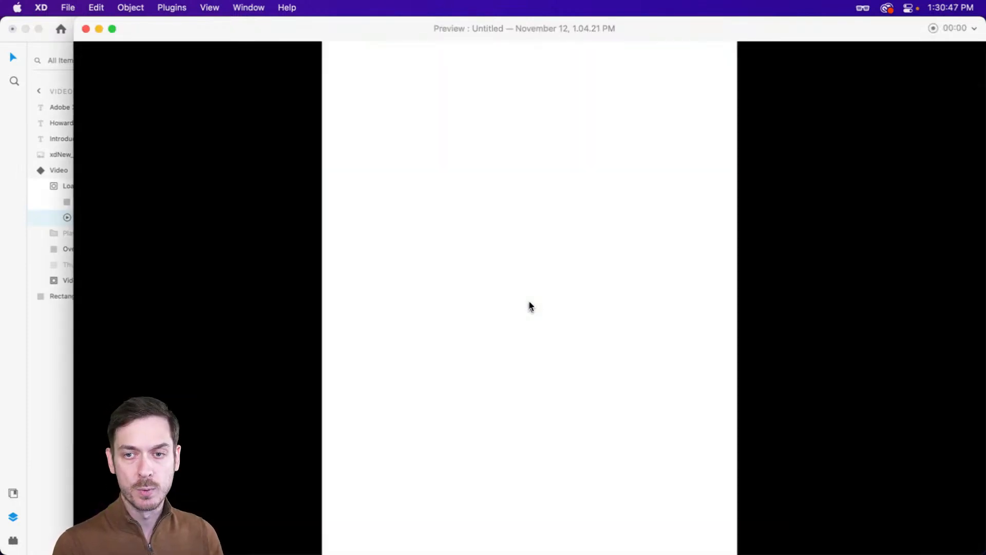
{"action": "key", "text": "super+w"}
{"action": "key", "text": "super+z"}
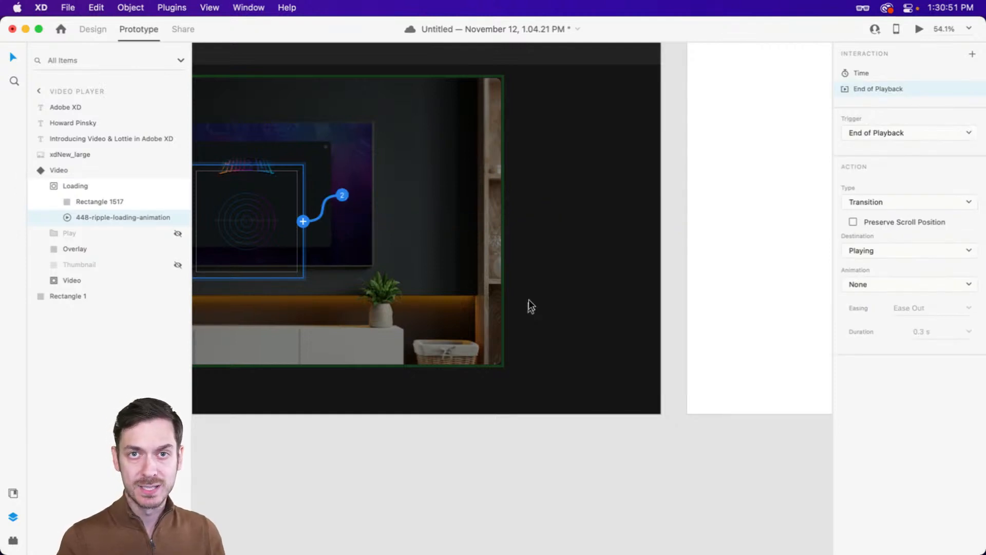
{"action": "key", "text": "super+z"}
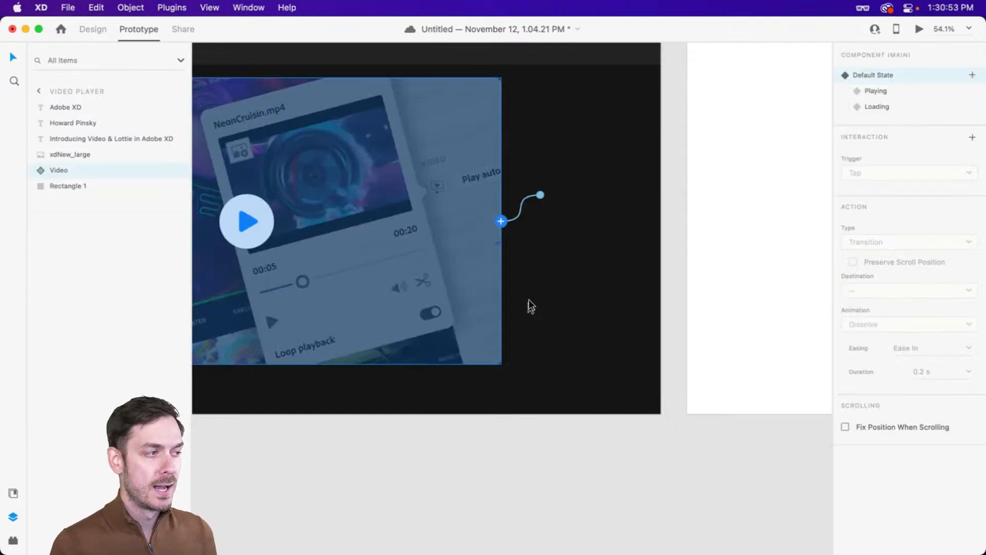
{"action": "scroll", "coordinate": [569, 260], "scroll_direction": "left", "scroll_amount": 2}
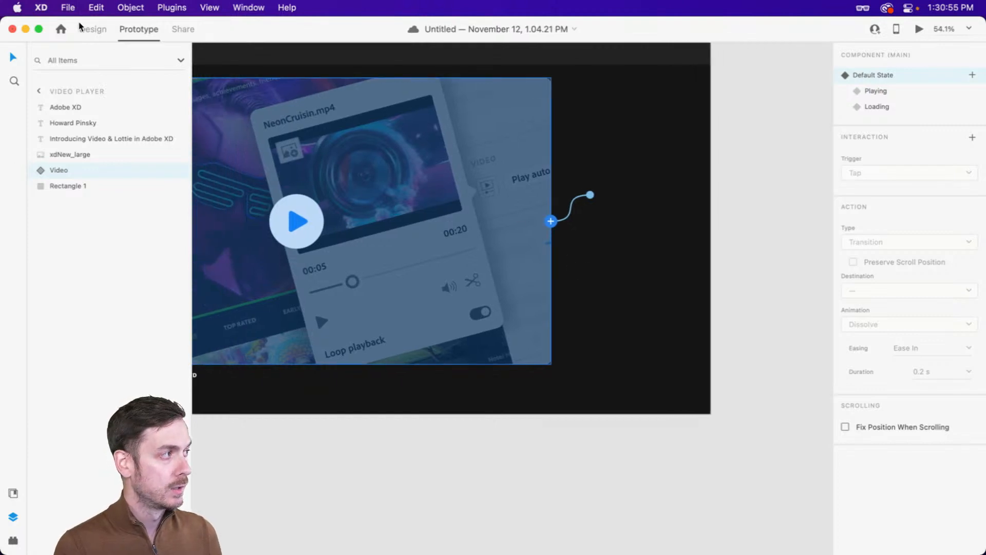
- Return to Design mode and draw a 1434 × 807 rectangle at X 36, Y 133 covering the whole Video component
{"action": "key", "text": "ctrl+1"}
{"action": "scroll", "coordinate": [604, 224], "scroll_direction": "down", "scroll_amount": 2}
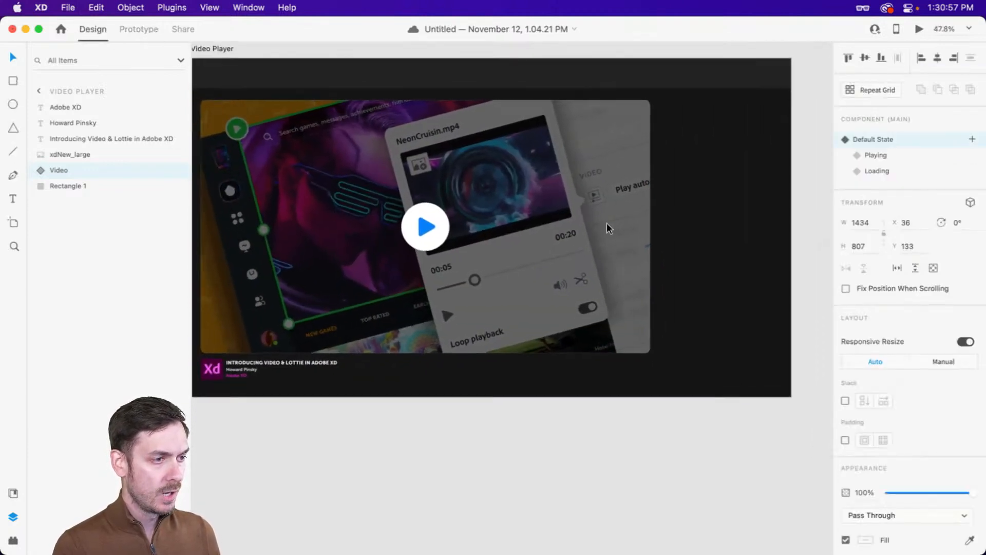
{"action": "scroll", "coordinate": [607, 223], "scroll_direction": "left", "scroll_amount": 2}
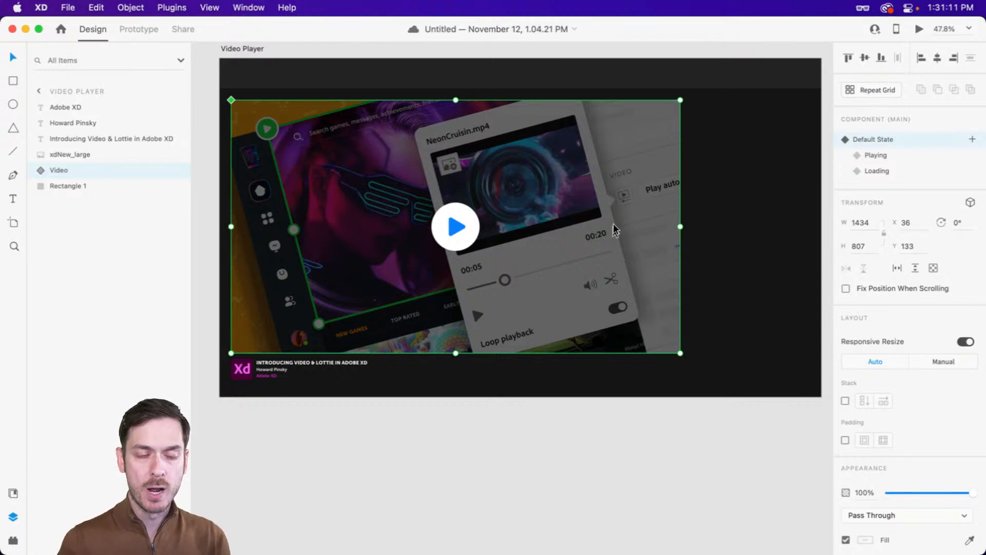
{"action": "scroll", "coordinate": [613, 223], "scroll_direction": "down", "scroll_amount": 3}
{"action": "scroll", "coordinate": [550, 229], "scroll_direction": "up", "scroll_amount": 5}
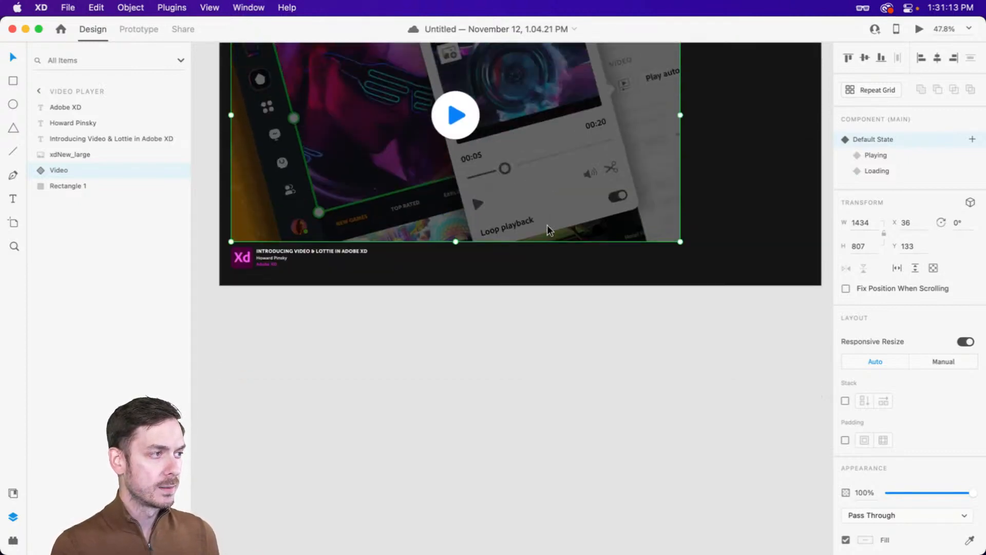
{"action": "scroll", "coordinate": [376, 487], "scroll_direction": "down", "scroll_amount": 5}
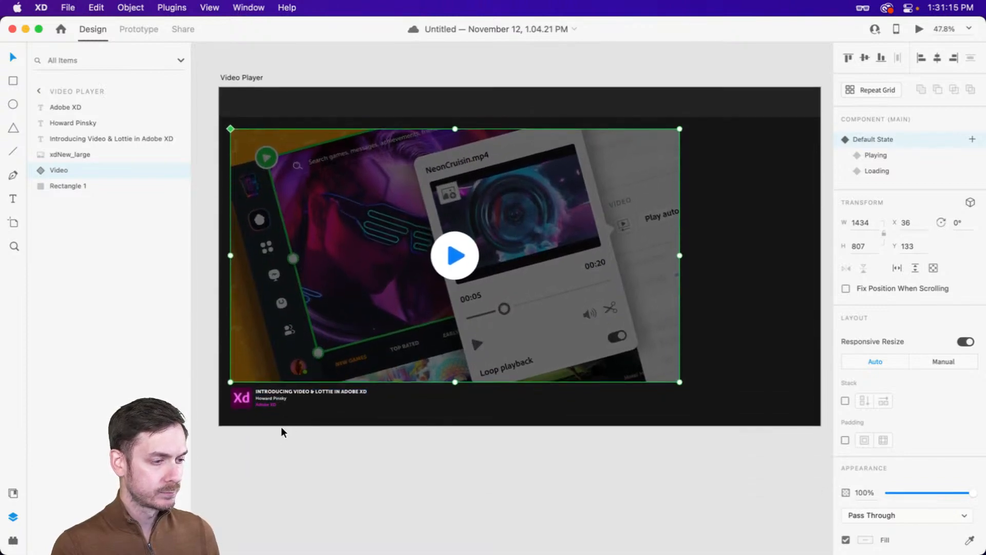
{"action": "scroll", "coordinate": [360, 310], "scroll_direction": "up", "scroll_amount": 2}
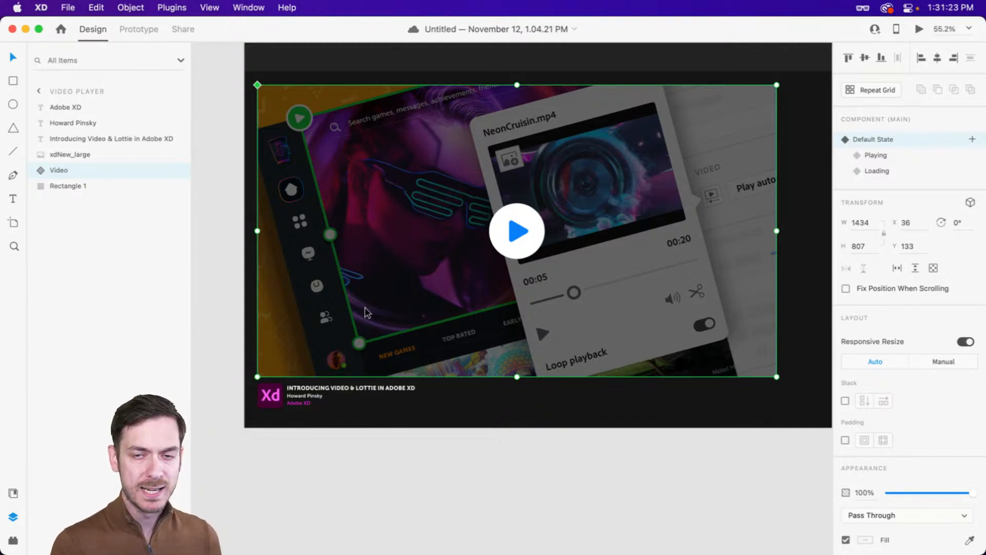
{"action": "scroll", "coordinate": [375, 293], "scroll_direction": "left", "scroll_amount": 2}
{"action": "scroll", "coordinate": [400, 286], "scroll_direction": "right", "scroll_amount": 2}
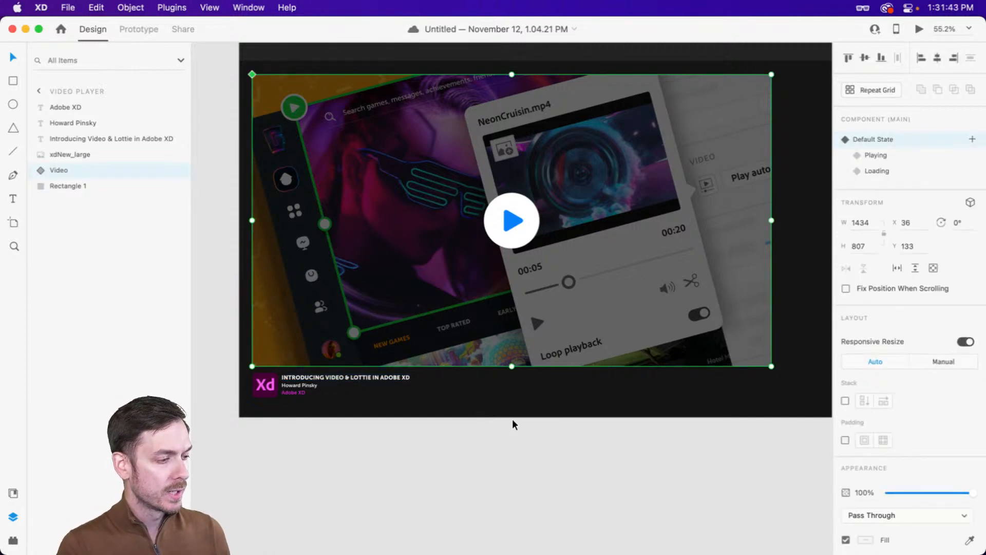
{"action": "key", "text": "r"}
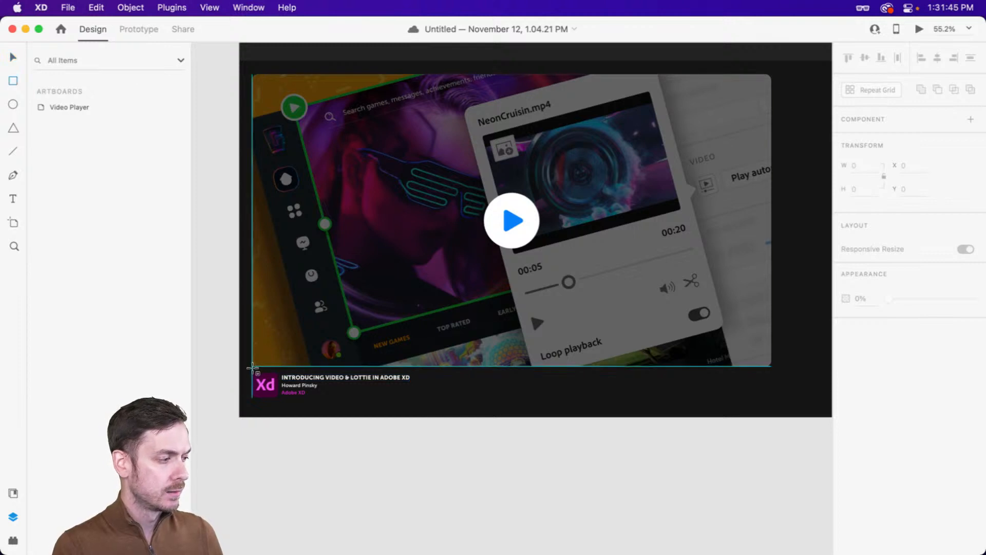
{"action": "mouse_move", "coordinate": [252, 367]}
{"action": "left_mouse_down"}
{"action": "mouse_move", "coordinate": [578, 304]}
{"action": "mouse_move", "coordinate": [750, 287]}
{"action": "mouse_move", "coordinate": [755, 273]}
{"action": "left_mouse_up"}
{"action": "key", "text": "v"}
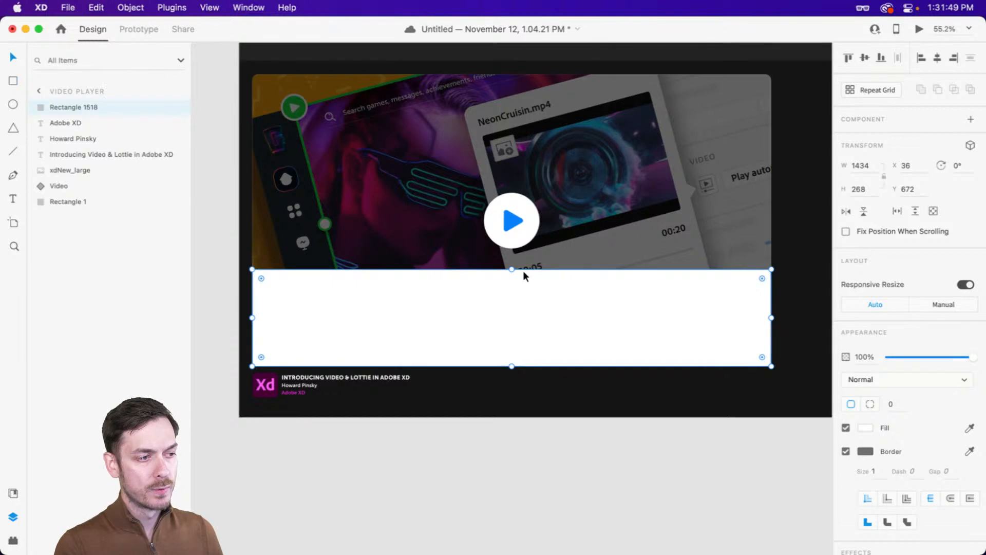
{"action": "left_click_drag", "start_coordinate": [511, 273], "coordinate": [533, 74]}
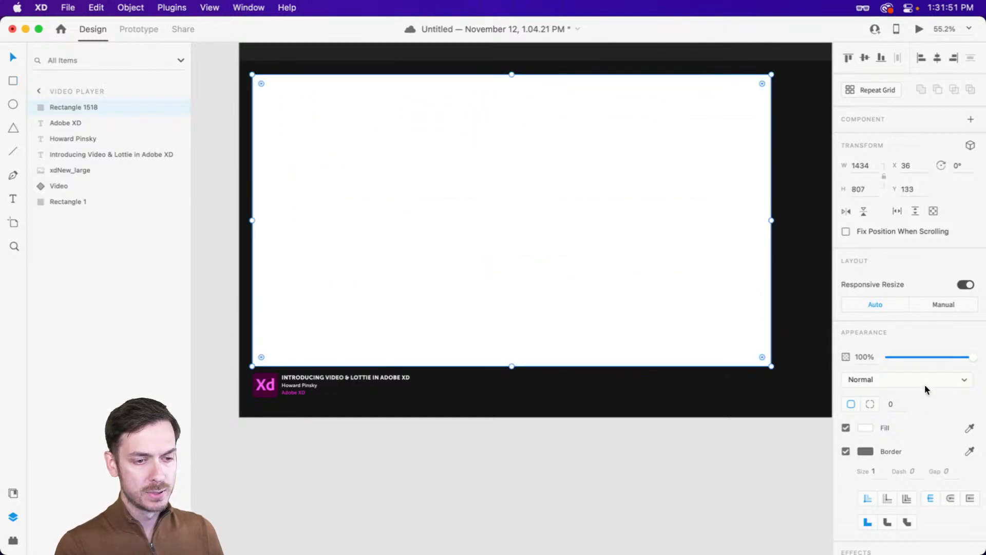
- Remove the new rectangle's border, fill it with #000000 at 44% opacity, and shorten it to a 288-high strip at Y 652
{"action": "left_click", "coordinate": [845, 452]}
{"action": "left_click", "coordinate": [865, 429]}
{"action": "left_click_drag", "start_coordinate": [727, 455], "coordinate": [685, 466]}
{"action": "left_click_drag", "start_coordinate": [837, 445], "coordinate": [838, 424]}
{"action": "left_click", "coordinate": [924, 331]}
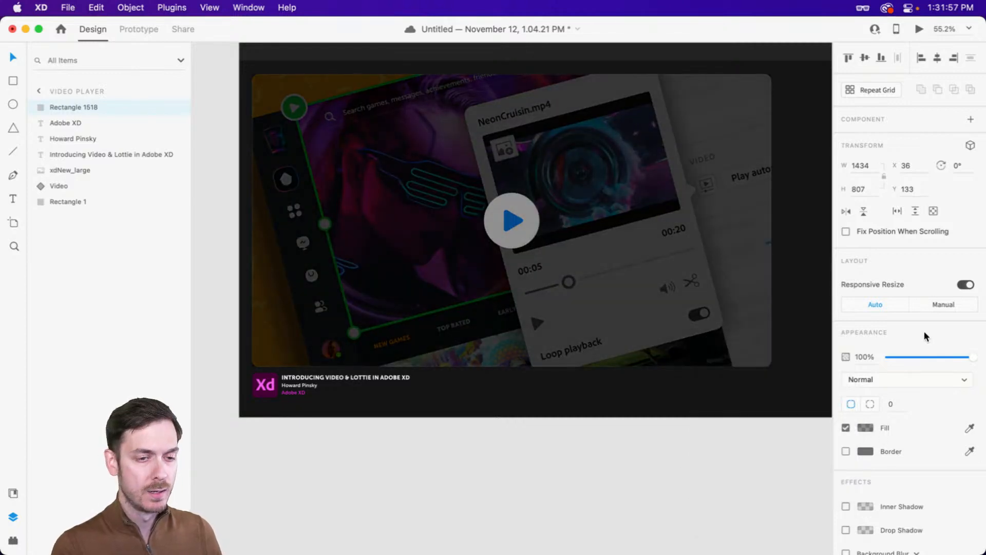
{"action": "left_click_drag", "start_coordinate": [512, 75], "coordinate": [515, 263]}
- Change the strip's fill to a linear gradient of #000000 running from 0% opacity at the top to 95% at the bottom
{"action": "left_click", "coordinate": [865, 428]}
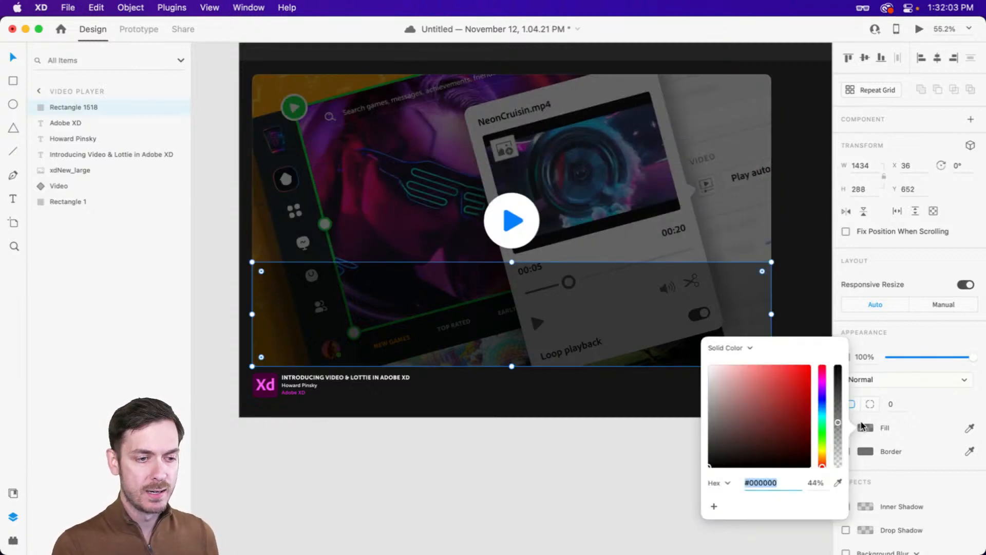
{"action": "left_click", "coordinate": [728, 346]}
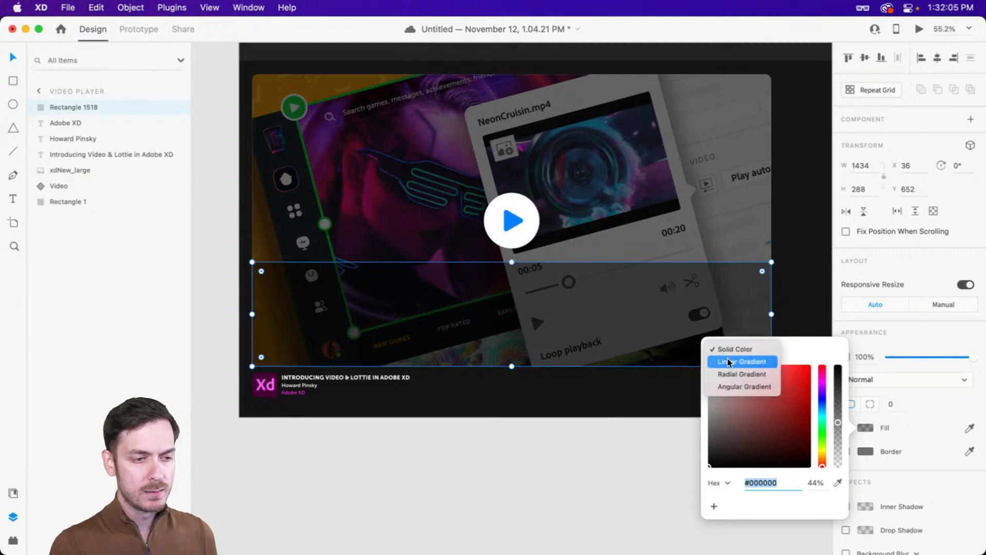
{"action": "left_click", "coordinate": [730, 362]}
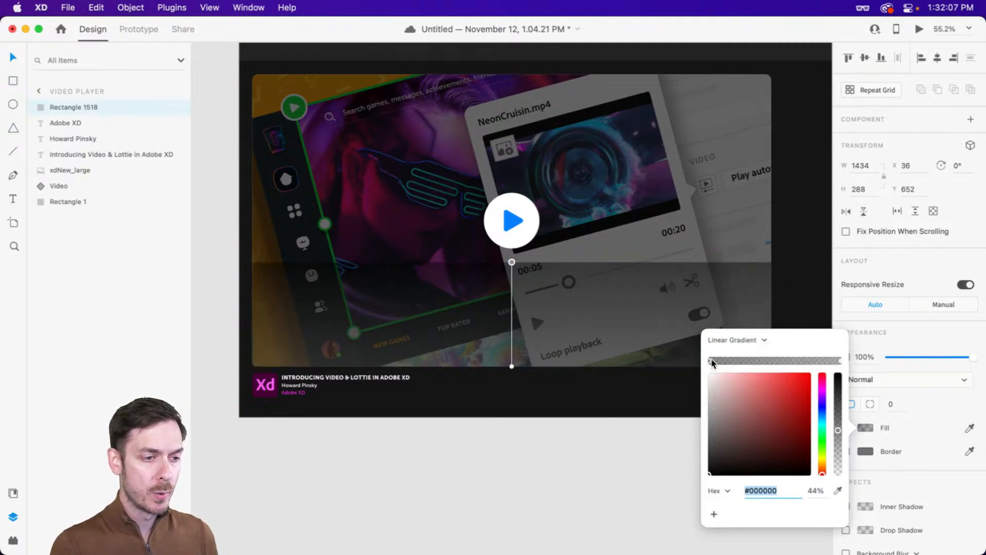
{"action": "left_click", "coordinate": [840, 361]}
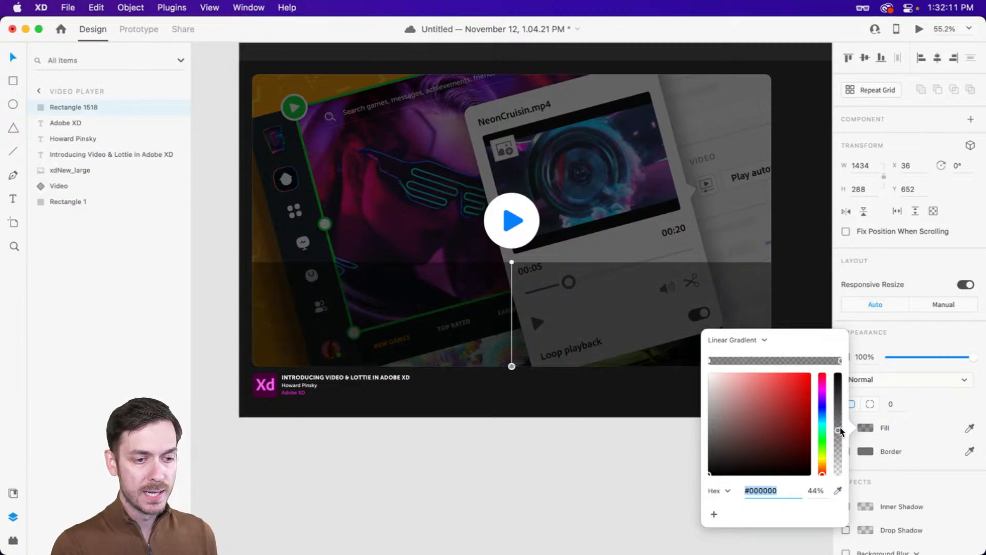
{"action": "left_click_drag", "start_coordinate": [838, 430], "coordinate": [842, 378]}
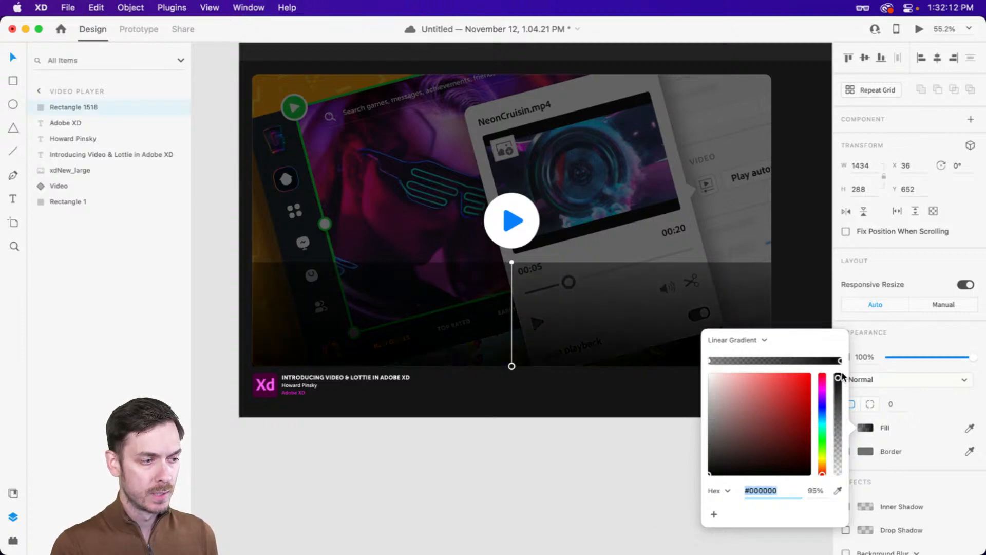
{"action": "left_click", "coordinate": [710, 359]}
{"action": "left_click_drag", "start_coordinate": [838, 436], "coordinate": [838, 481]}
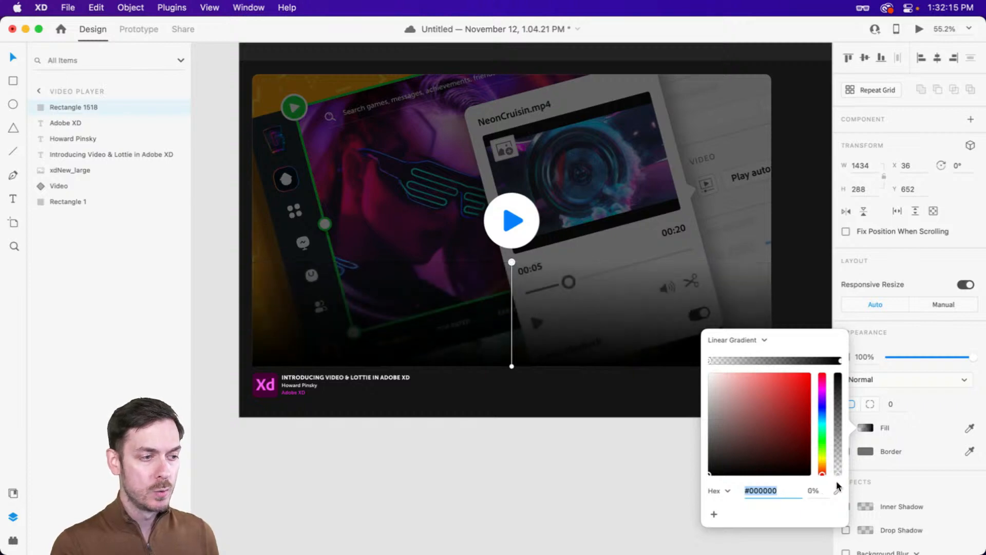
{"action": "left_click", "coordinate": [923, 334]}
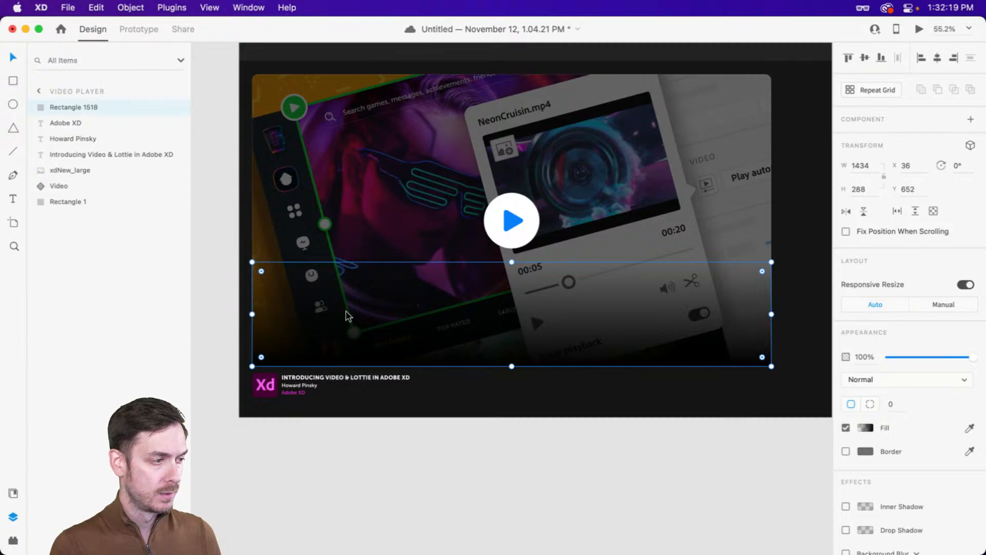
- Switch the Video component to its Playing state
{"action": "left_click", "coordinate": [591, 415]}
{"action": "left_click", "coordinate": [568, 340]}
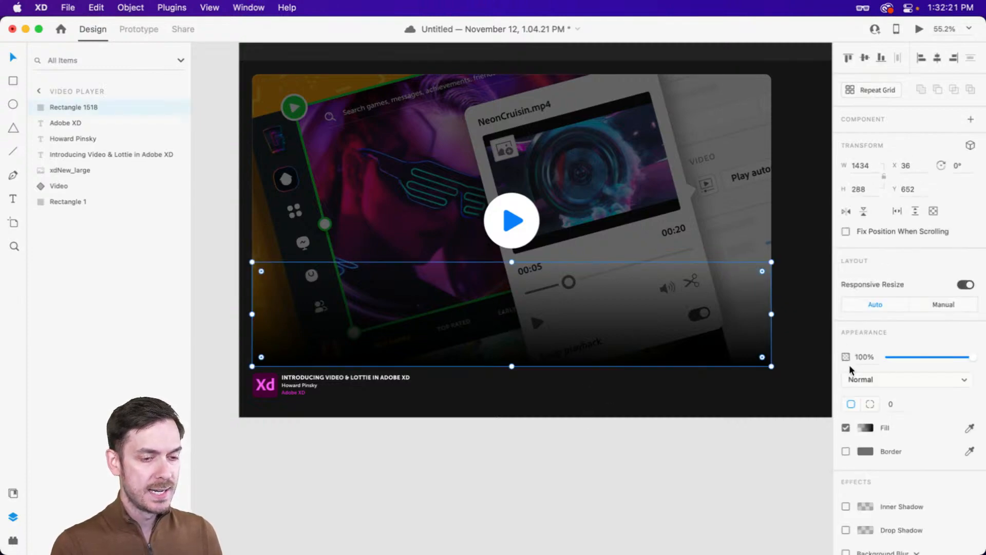
{"action": "left_click", "coordinate": [638, 175]}
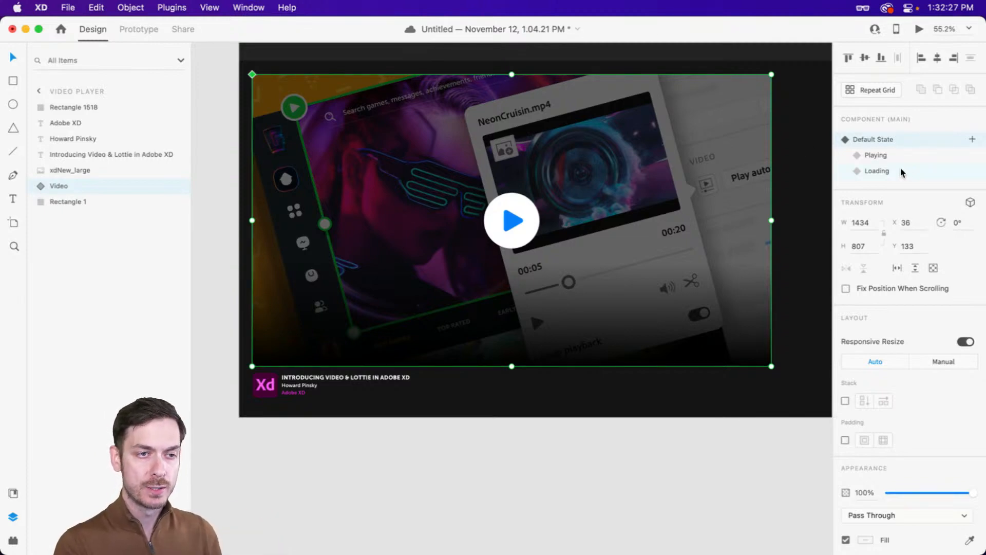
{"action": "left_click", "coordinate": [893, 156]}
- Give the gradient rectangle a corner radius of 16 and rename its layer Overlay
{"action": "left_click", "coordinate": [570, 327]}
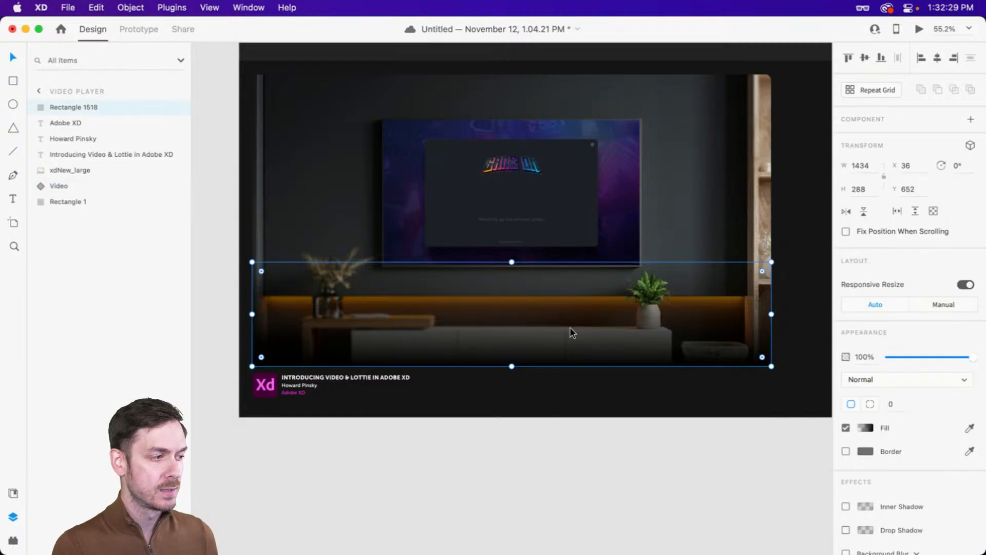
{"action": "left_click", "coordinate": [894, 406]}
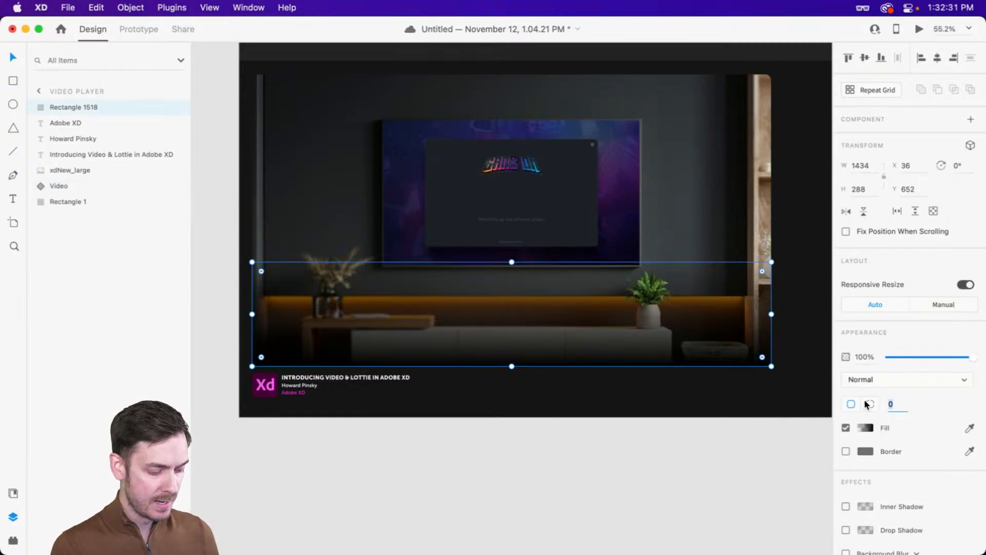
{"action": "key", "text": "Return"}
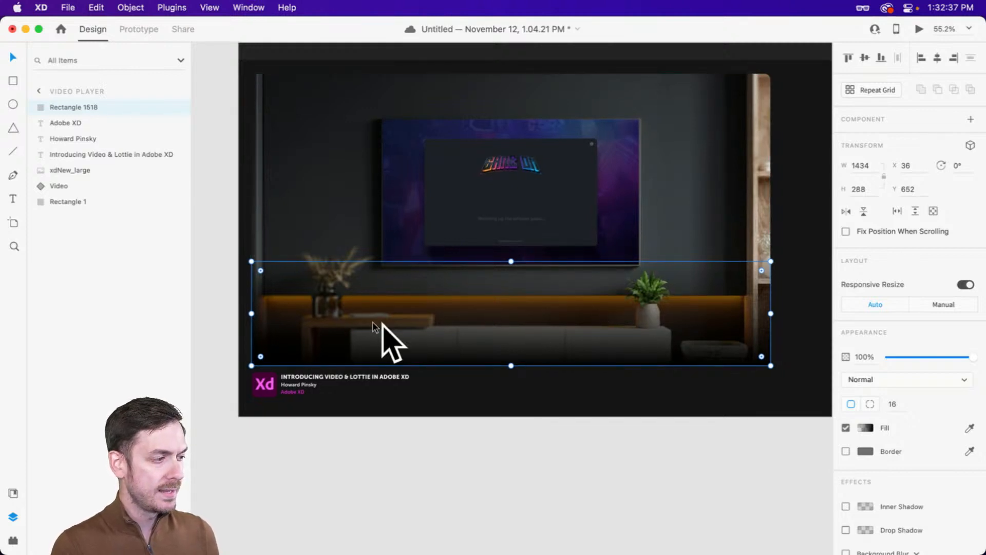
{"action": "double_click", "coordinate": [67, 107]}
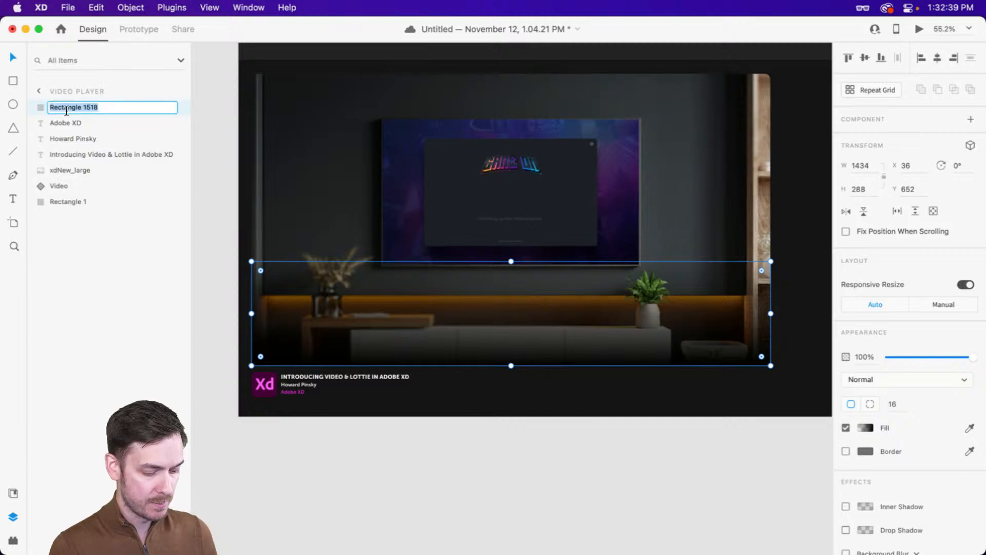
{"action": "type", "text": "Overlay"}
{"action": "key", "text": "Return"}
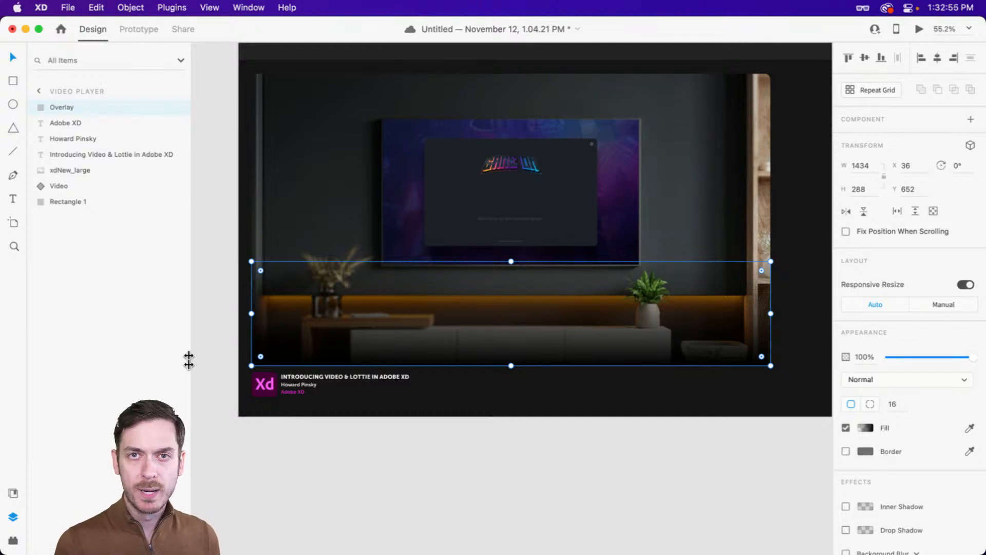
- Draw a 1364 × 58 control-bar rectangle at X 71, Y 847 along the lower part of the overlay
{"action": "key", "text": "r"}
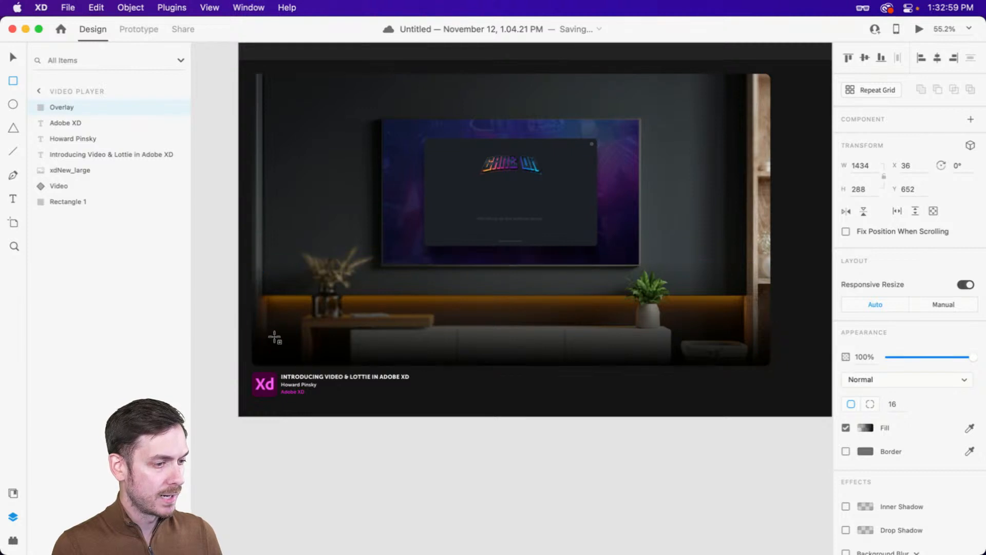
{"action": "left_click_drag", "start_coordinate": [262, 326], "coordinate": [756, 358]}
{"action": "scroll", "coordinate": [432, 374], "scroll_direction": "up", "scroll_amount": 3}
{"action": "scroll", "coordinate": [431, 374], "scroll_direction": "down", "scroll_amount": 2}
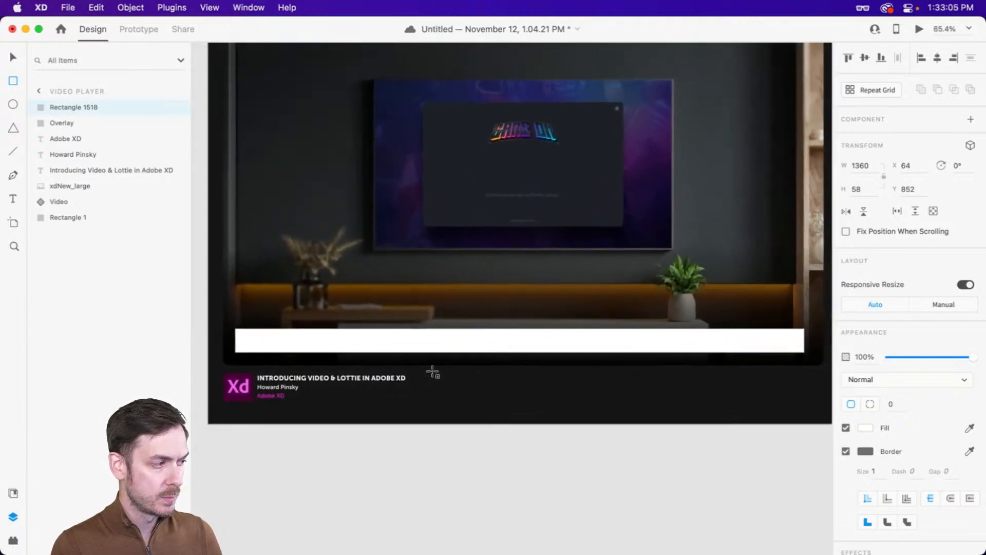
{"action": "key", "text": "v"}
{"action": "scroll", "coordinate": [463, 359], "scroll_direction": "down", "scroll_amount": 2}
{"action": "mouse_move", "coordinate": [473, 315]}
{"action": "left_mouse_down"}
{"action": "mouse_move", "coordinate": [466, 308]}
{"action": "mouse_move", "coordinate": [478, 312]}
{"action": "left_mouse_up"}
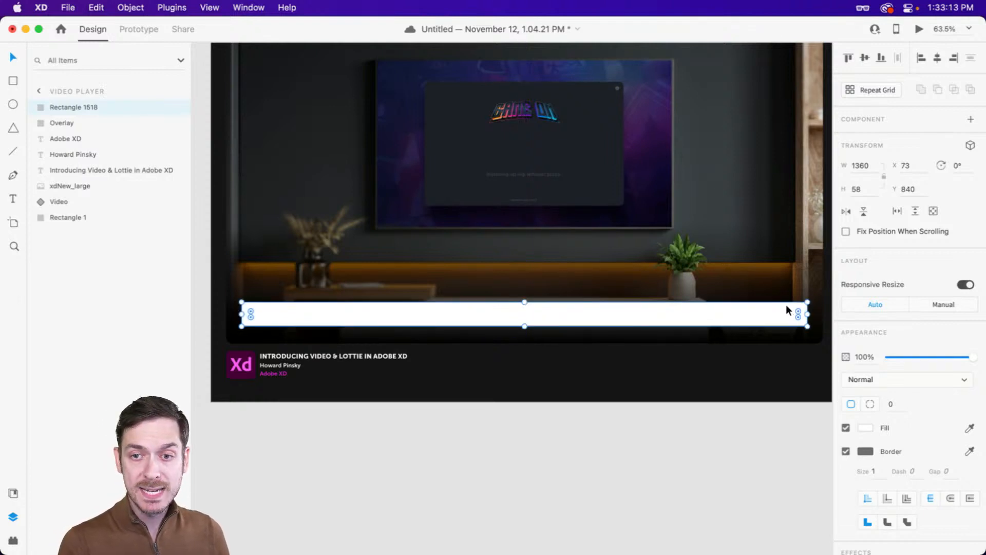
{"action": "left_click_drag", "start_coordinate": [808, 311], "coordinate": [809, 314]}
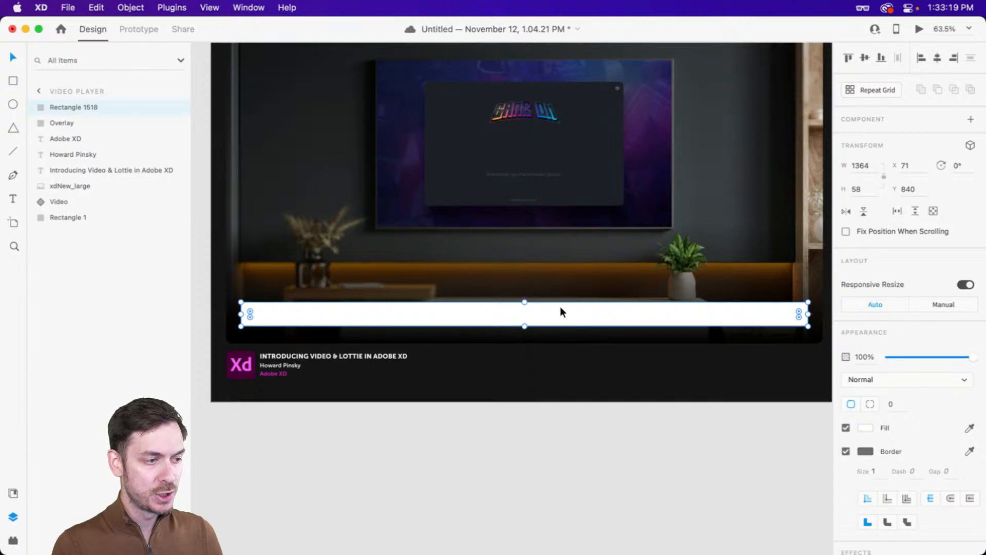
{"action": "mouse_move", "coordinate": [561, 308]}
{"action": "left_mouse_down"}
{"action": "mouse_move", "coordinate": [539, 310]}
{"action": "mouse_move", "coordinate": [556, 310]}
{"action": "left_mouse_up"}
- Round the control bar's corners with a radius of 8
{"action": "left_click", "coordinate": [891, 404]}
{"action": "type", "text": "4"}
{"action": "key", "text": "Return"}
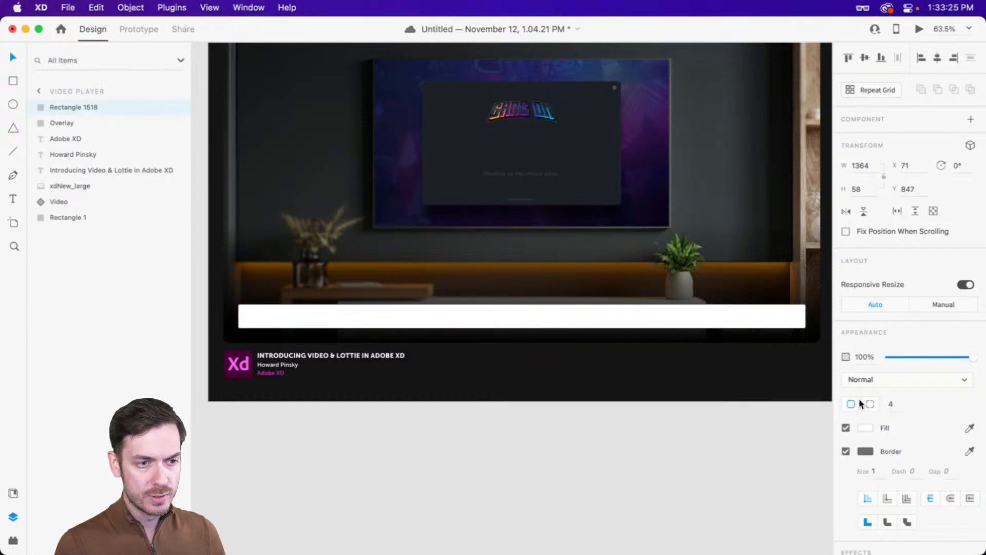
{"action": "type", "text": "8"}
{"action": "key", "text": "Return"}
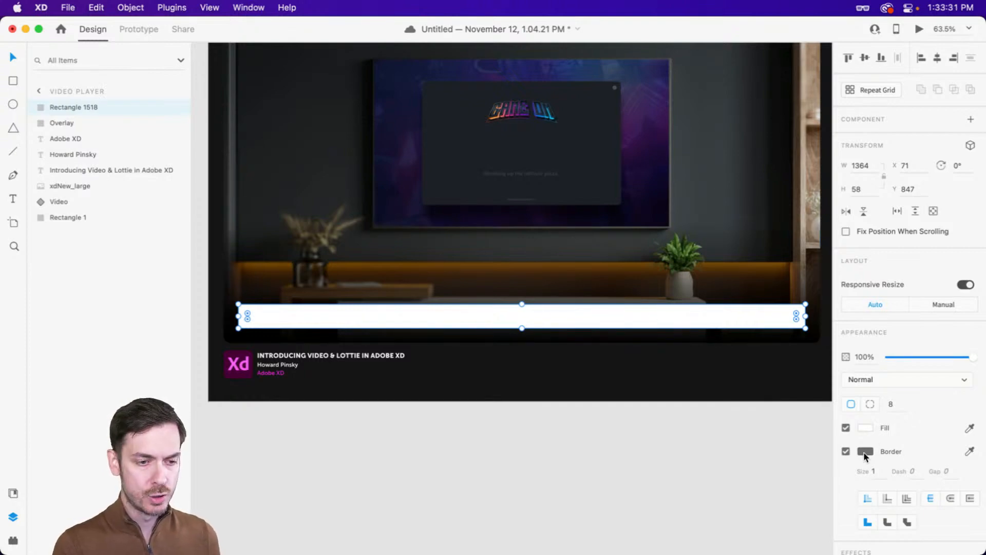
- Set the control bar's fill to #1D1D1D and its border to #FFFFFF at 8% opacity
{"action": "left_click", "coordinate": [865, 427]}
{"action": "left_click_drag", "start_coordinate": [729, 457], "coordinate": [698, 452]}
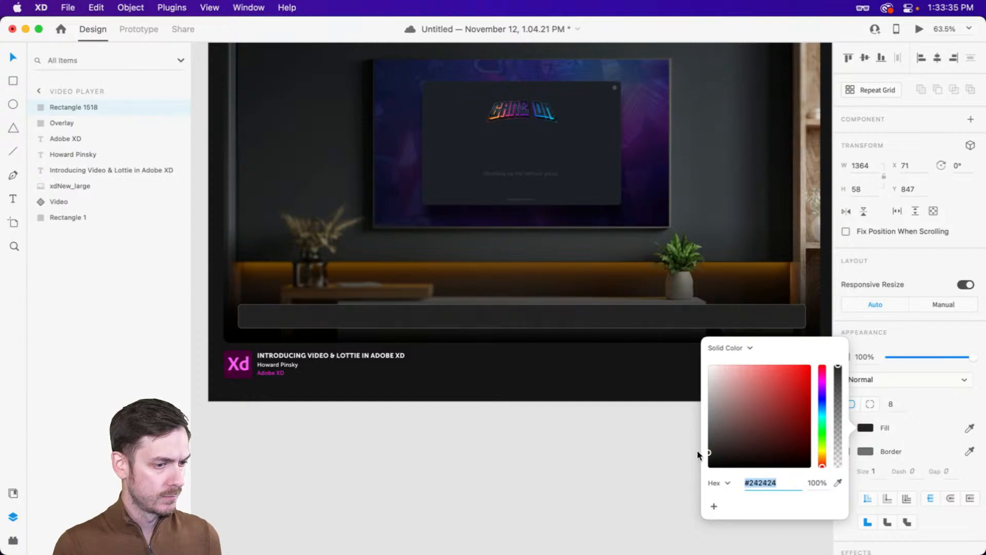
{"action": "left_click", "coordinate": [898, 365]}
{"action": "left_click", "coordinate": [865, 451]}
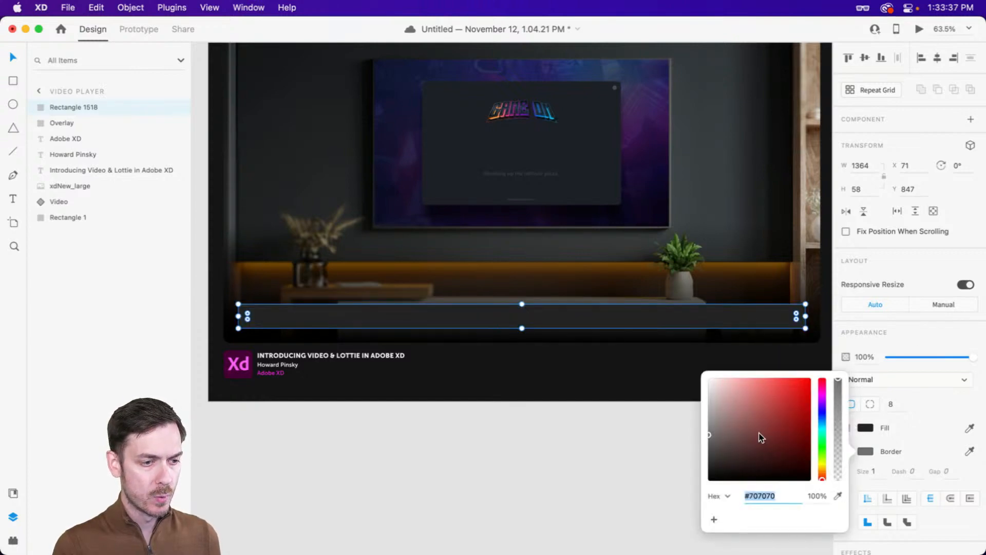
{"action": "left_click_drag", "start_coordinate": [759, 433], "coordinate": [651, 332]}
{"action": "left_click_drag", "start_coordinate": [839, 473], "coordinate": [839, 472]}
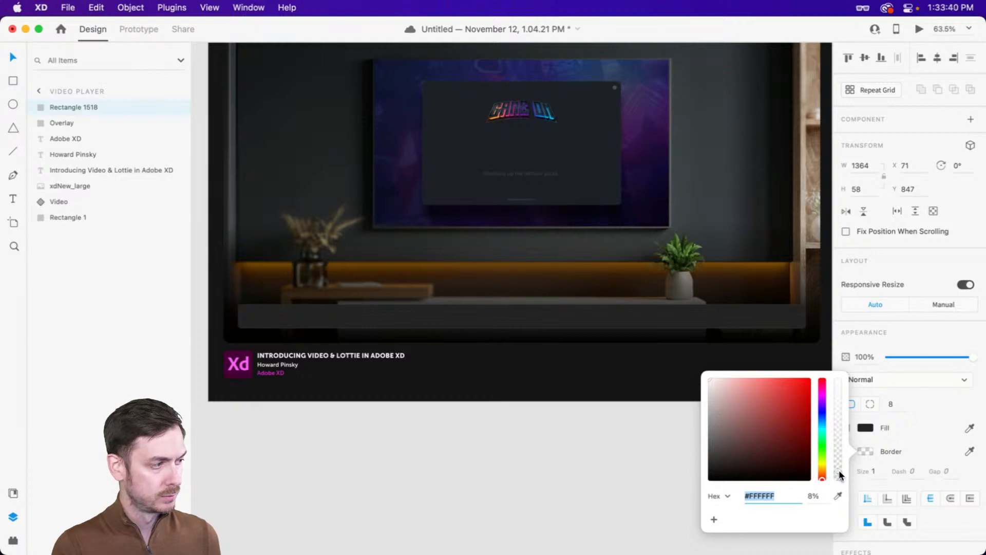
{"action": "left_click", "coordinate": [868, 428]}
{"action": "left_click_drag", "start_coordinate": [711, 454], "coordinate": [702, 455]}
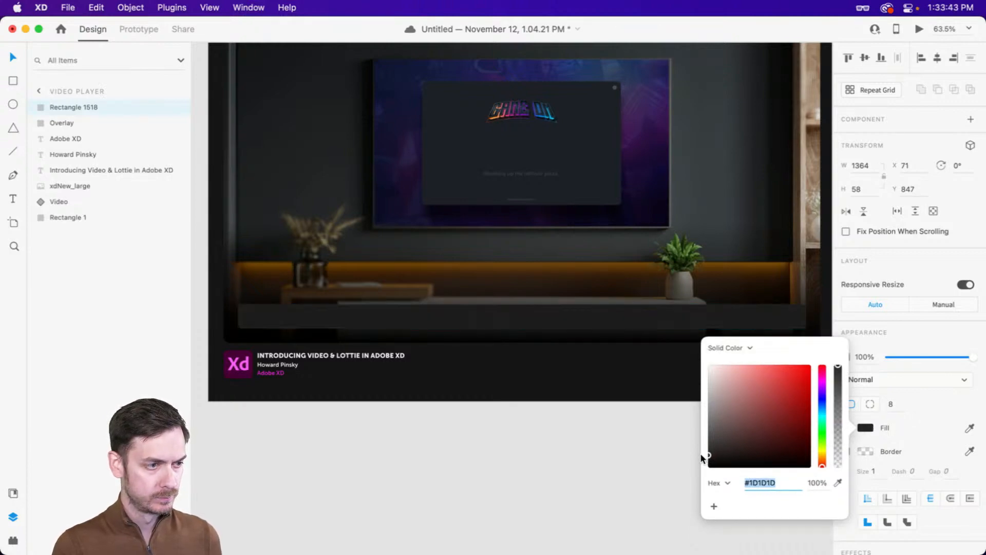
- Draw an 85 × 41 rectangle inside the left end of the control bar and place it at X 85, Y 856
{"action": "left_click", "coordinate": [257, 316]}
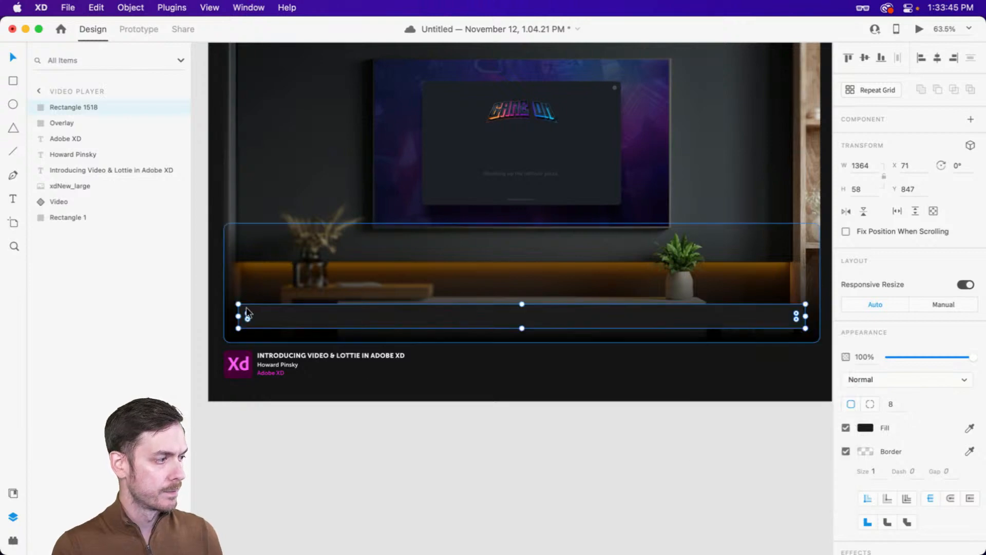
{"action": "scroll", "coordinate": [239, 312], "scroll_direction": "up", "scroll_amount": 5}
{"action": "left_click_drag", "start_coordinate": [338, 328], "coordinate": [375, 302]}
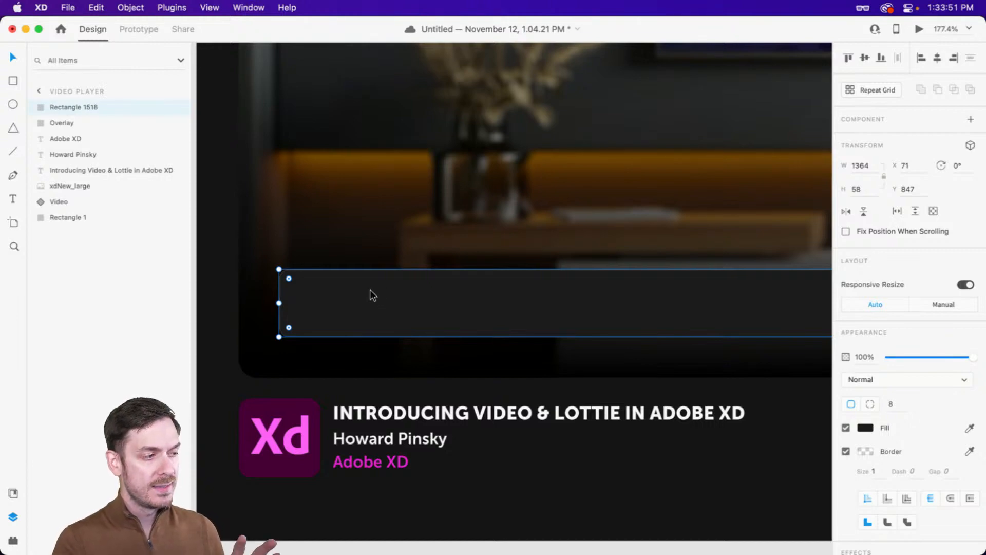
{"action": "left_click", "coordinate": [397, 191]}
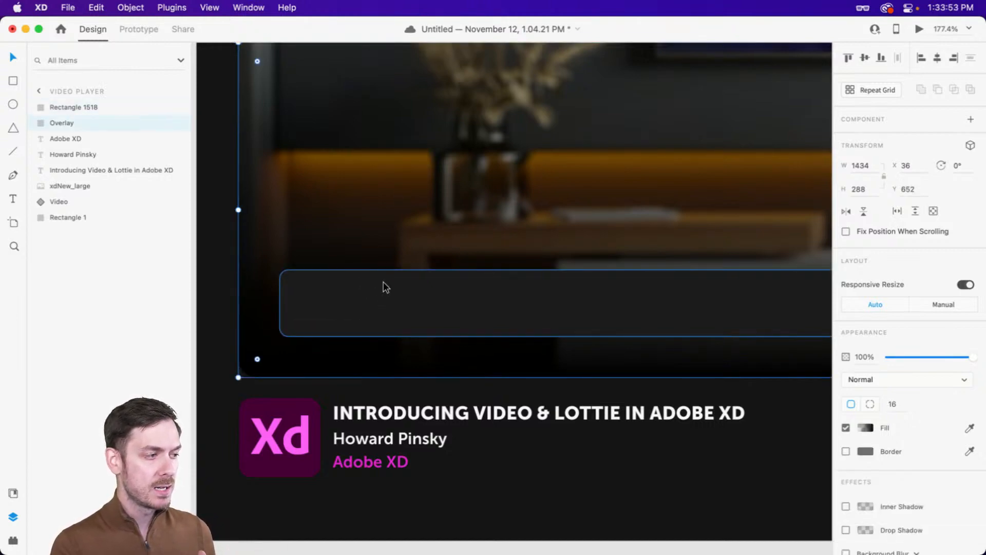
{"action": "left_click", "coordinate": [383, 281]}
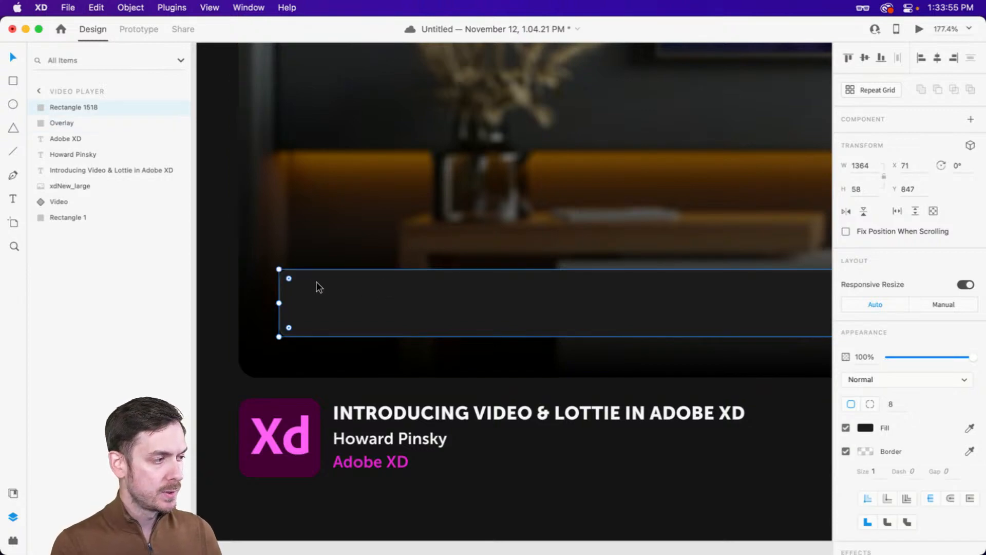
{"action": "key", "text": "r"}
{"action": "mouse_move", "coordinate": [303, 281]}
{"action": "left_mouse_down"}
{"action": "mouse_move", "coordinate": [419, 322]}
{"action": "mouse_move", "coordinate": [387, 325]}
{"action": "mouse_move", "coordinate": [403, 331]}
{"action": "left_mouse_up"}
{"action": "key", "text": "v"}
{"action": "left_click_drag", "start_coordinate": [365, 301], "coordinate": [359, 300]}
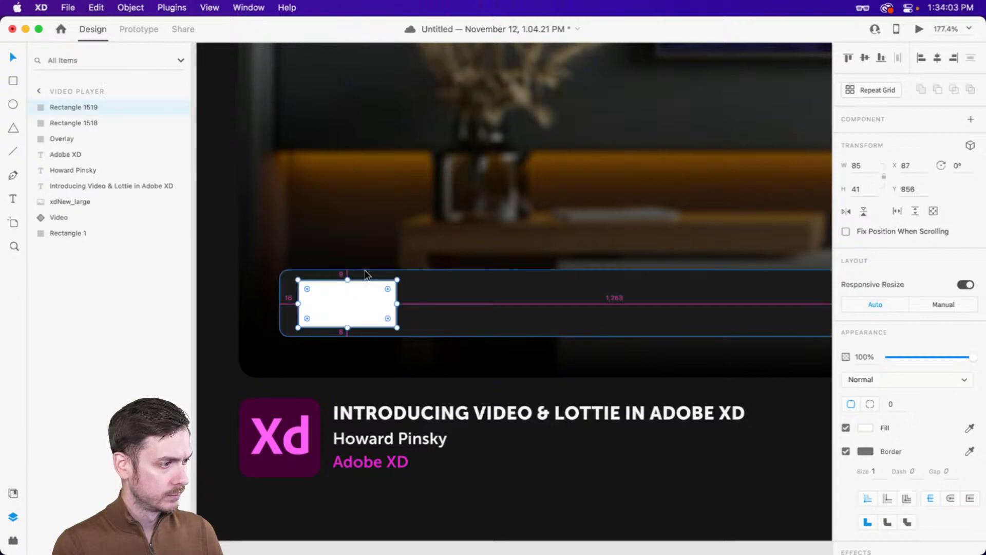
{"action": "key", "text": "Left"}
{"action": "key", "text": "Left"}
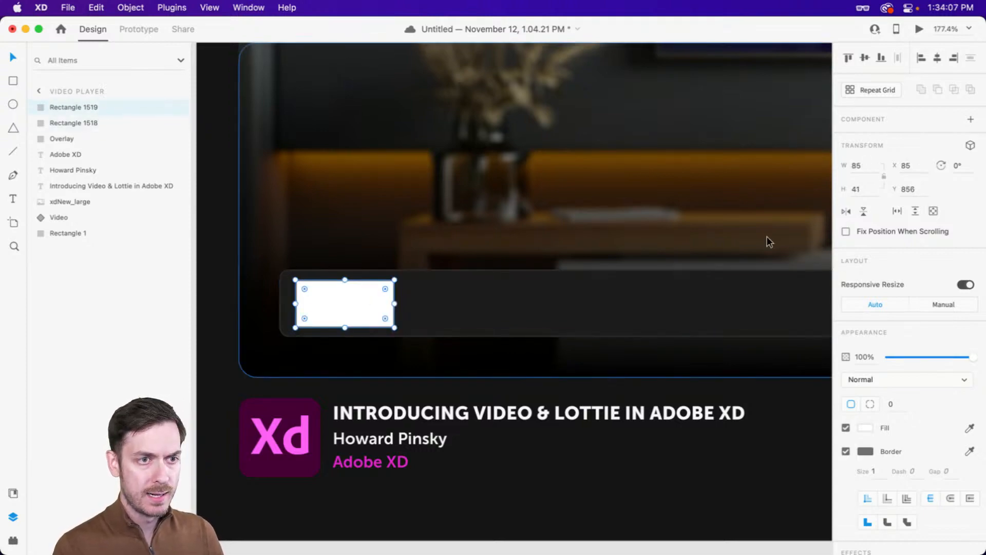
- Nudge the small rectangle left to X 80 and reduce its height to 38
{"action": "key", "text": "super+Up"}
{"action": "key", "text": "alt"}
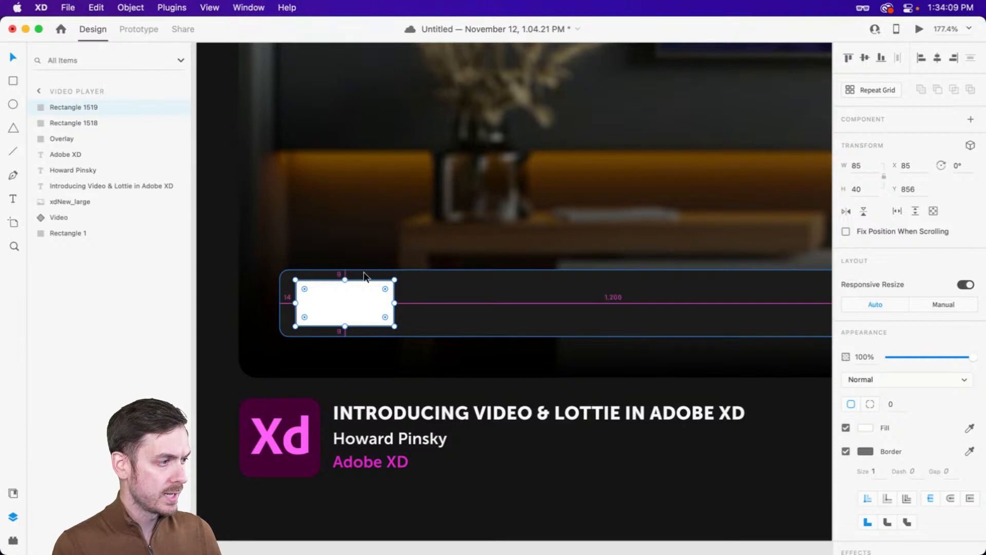
{"action": "key", "text": "Left"}
{"action": "key", "text": "Left"}
{"action": "key", "text": "Left"}
{"action": "key", "text": "Left"}
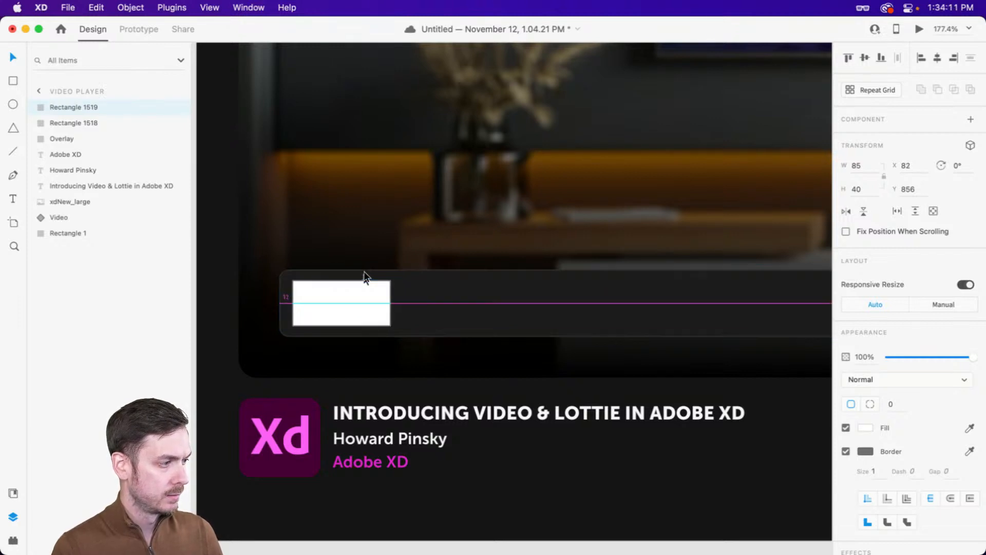
{"action": "key", "text": "Left"}
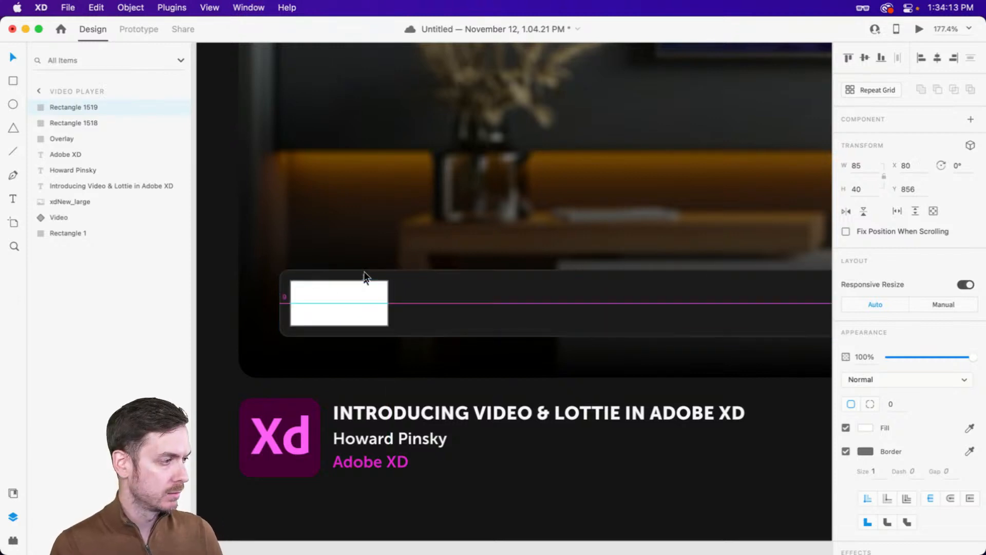
{"action": "key", "text": "super+Up"}
{"action": "key", "text": "super+Up"}
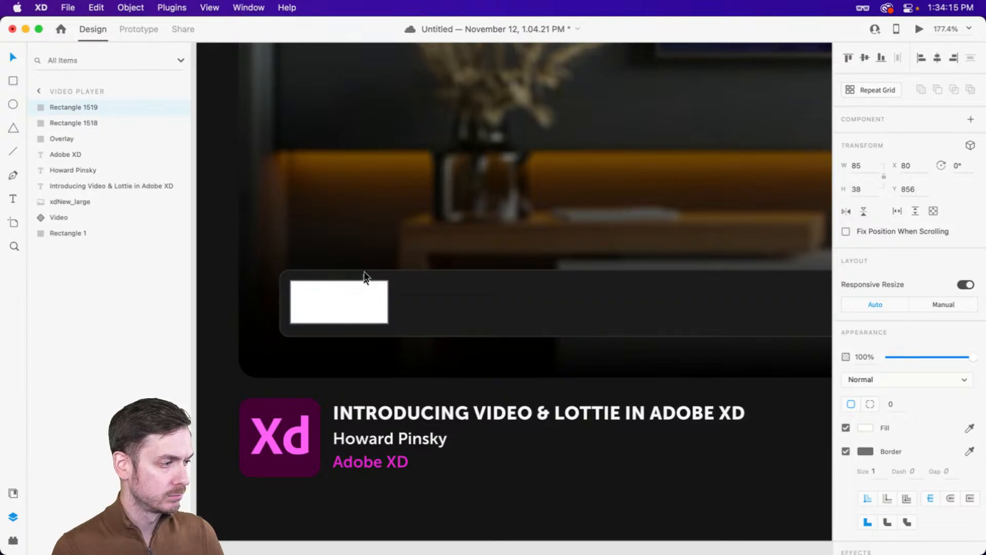
- Nudge the white rectangle to X 79, Y 855 inside the dark control bar
{"action": "key", "text": "Down"}
{"action": "key", "text": "Right"}
{"action": "key", "text": "Left"}
{"action": "key", "text": "Left"}
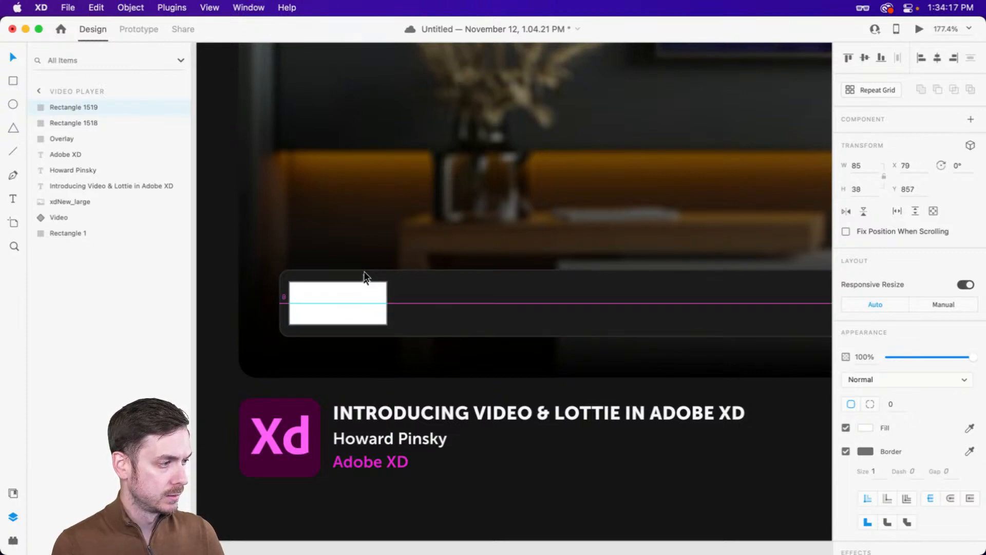
{"action": "key", "text": "Up"}
{"action": "key", "text": "Up"}
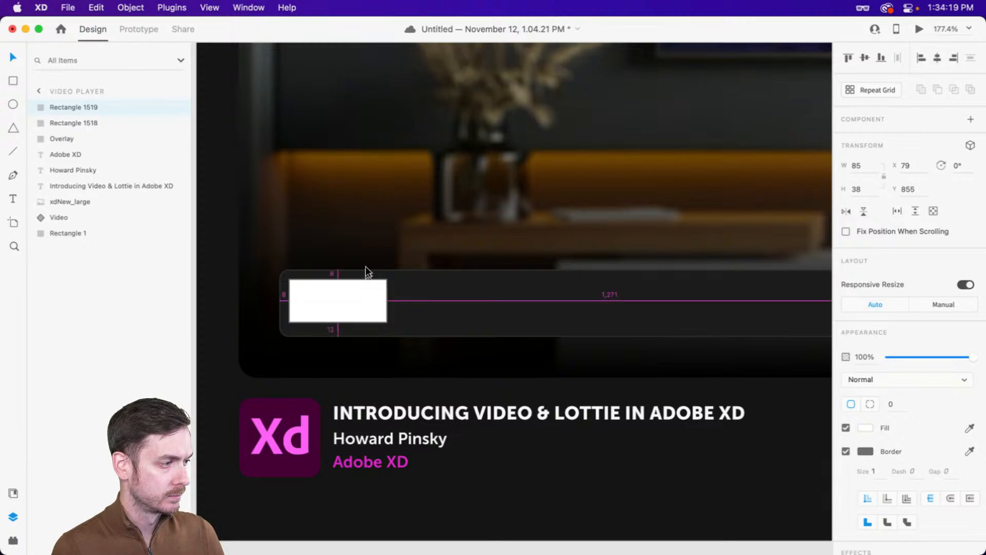
- Increase the white rectangle's height to 42 and save the document
{"action": "key", "text": "super+Down"}
{"action": "key", "text": "super+Down"}
{"action": "key", "text": "super+Down"}
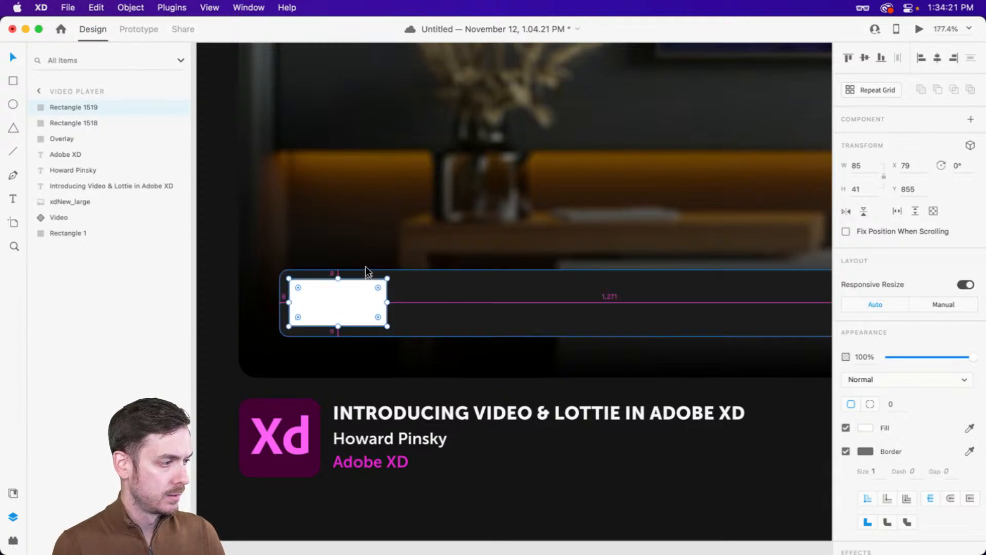
{"action": "key", "text": "super+Down"}
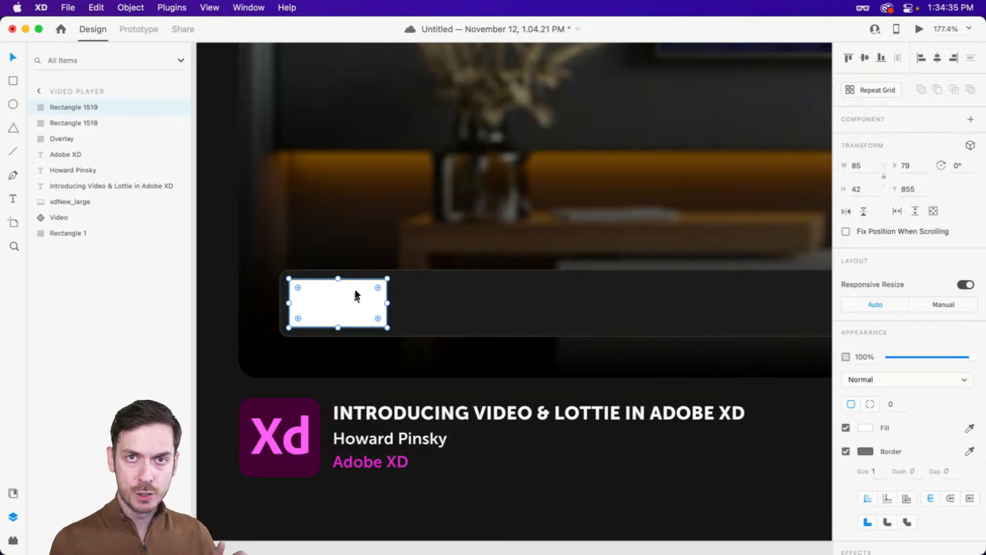
{"action": "key", "text": "super+s"}
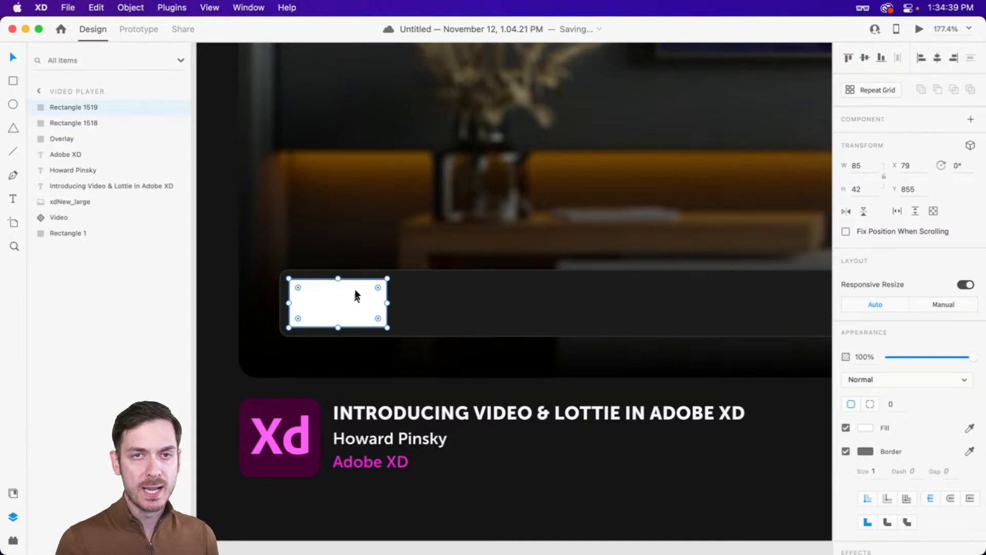
{"action": "key", "text": "super+shift+Right"}
{"action": "key", "text": "super+shift+Right"}
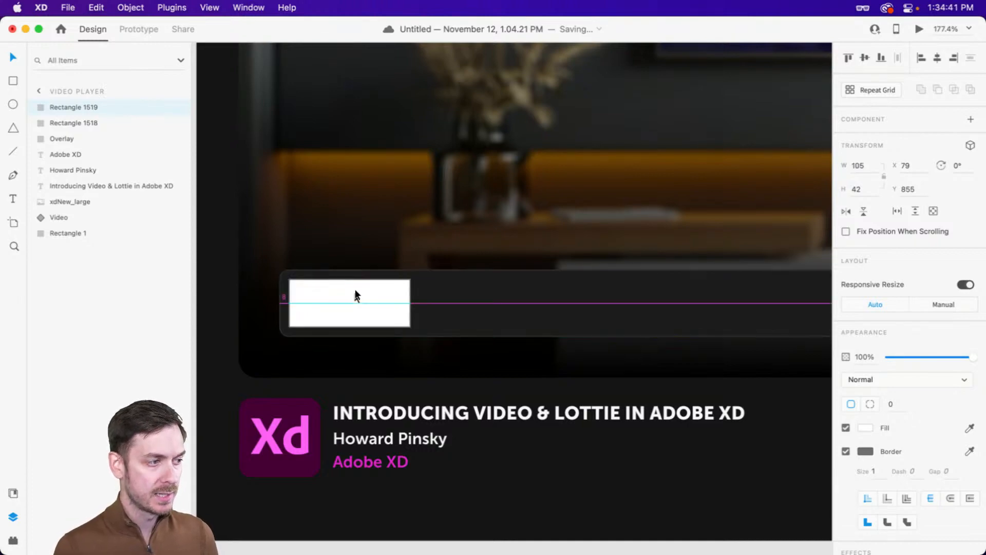
{"action": "key", "text": "super+shift+Left"}
{"action": "key", "text": "super+shift+Left"}
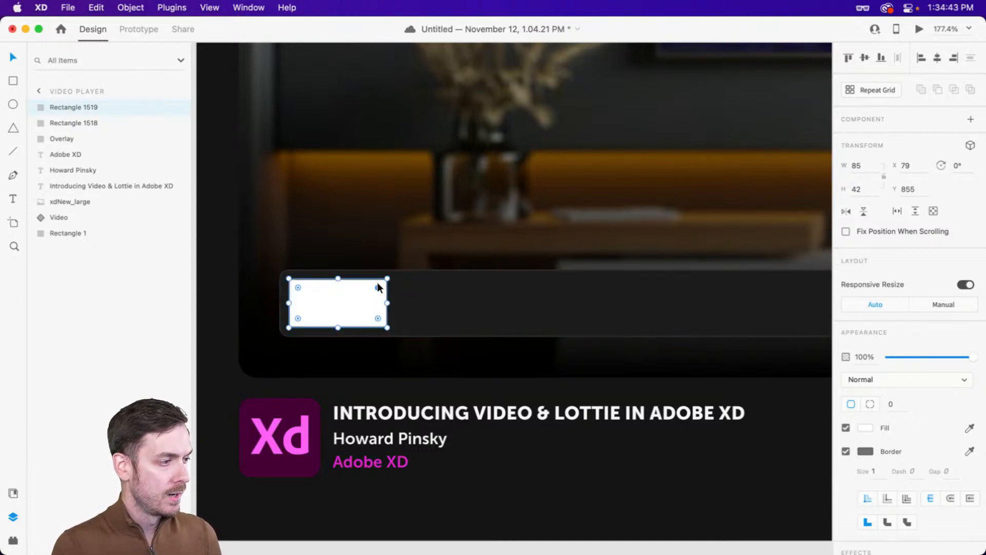
- Round the white rectangle's corners to a radius of 6 and remove its border
{"action": "left_click", "coordinate": [897, 406]}
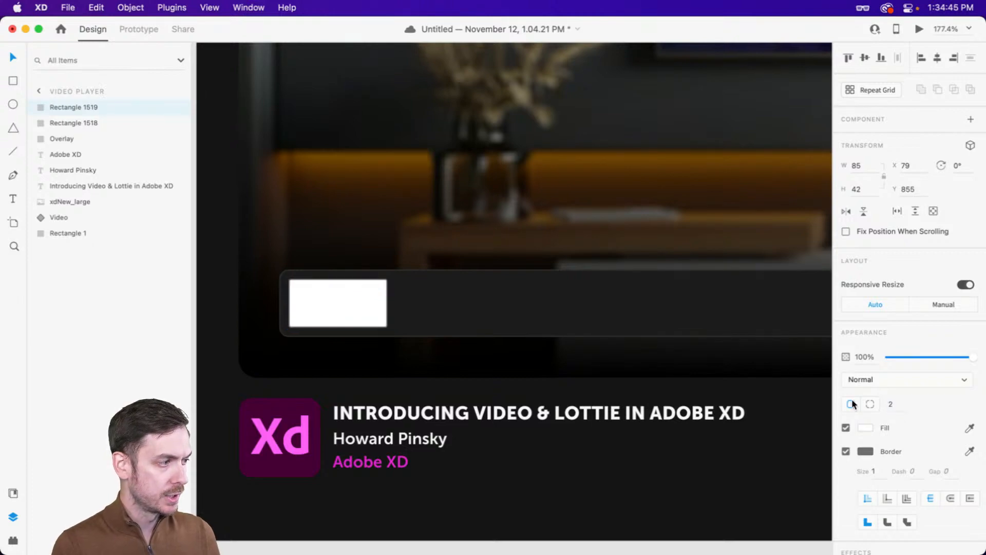
{"action": "type", "text": "24"}
{"action": "key", "text": "Return"}
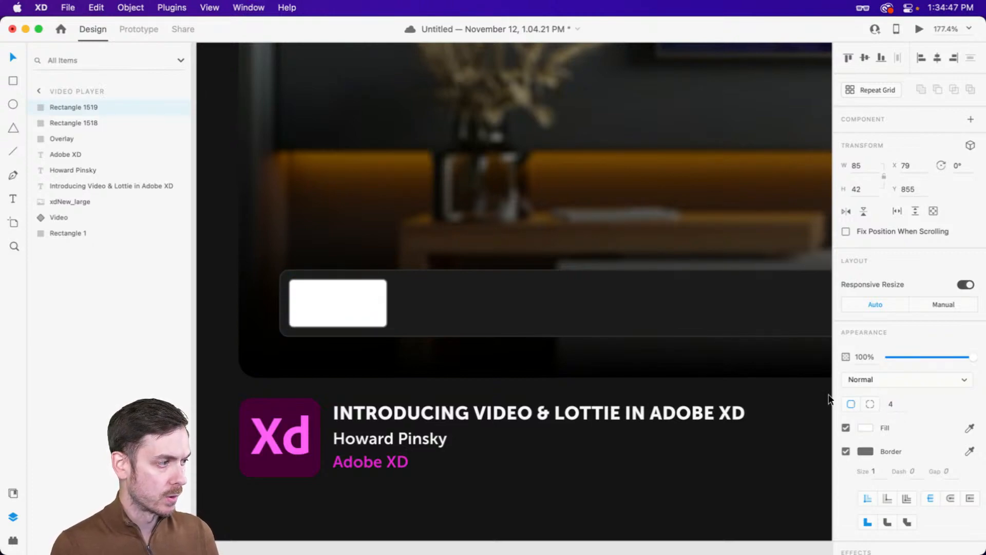
{"action": "scroll", "coordinate": [280, 279], "scroll_direction": "up", "scroll_amount": 5}
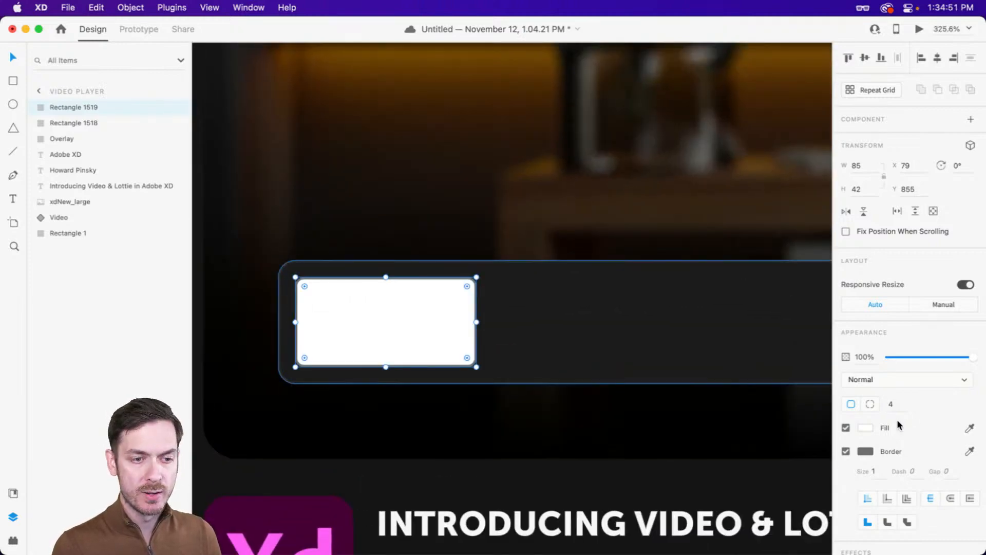
{"action": "left_click", "coordinate": [896, 406]}
{"action": "type", "text": "6"}
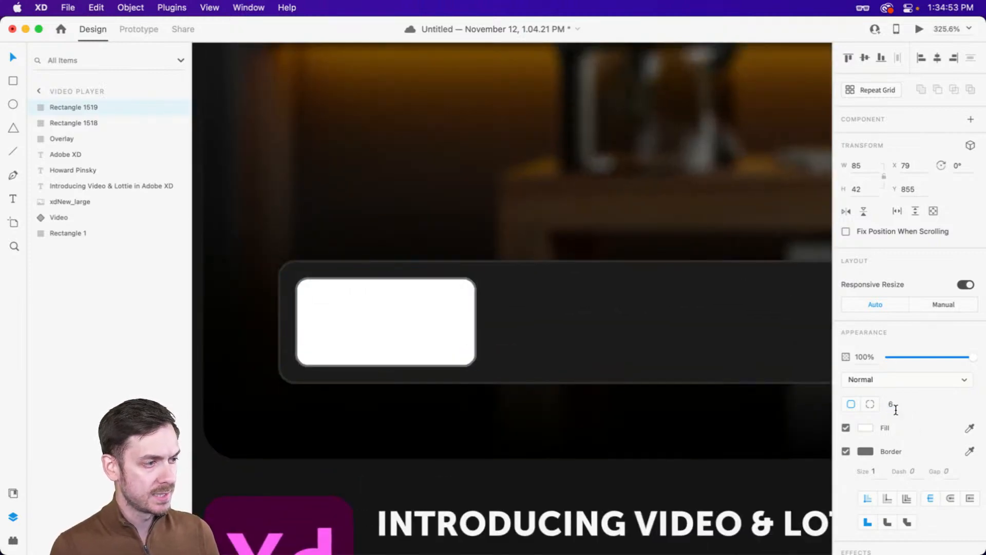
{"action": "key", "text": "Return"}
{"action": "left_click", "coordinate": [846, 451]}
- Fill the rounded rectangle with the pinkish red #E83767
{"action": "left_click", "coordinate": [867, 425]}
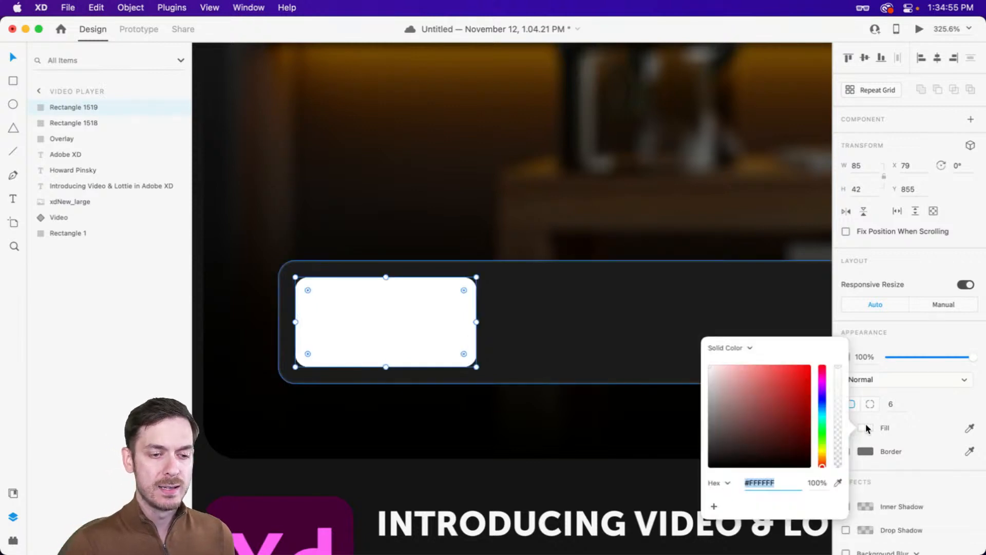
{"action": "left_click", "coordinate": [797, 377]}
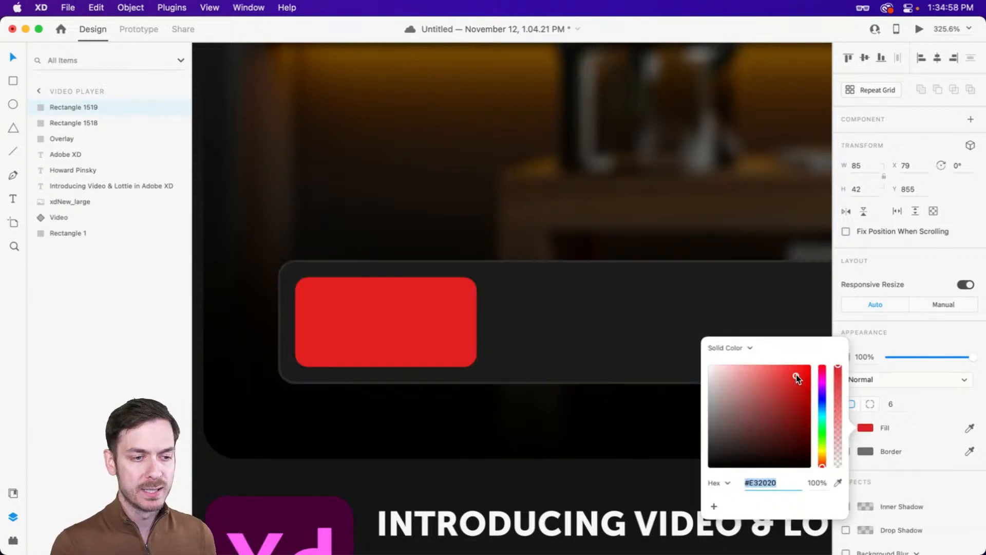
{"action": "left_click", "coordinate": [822, 370]}
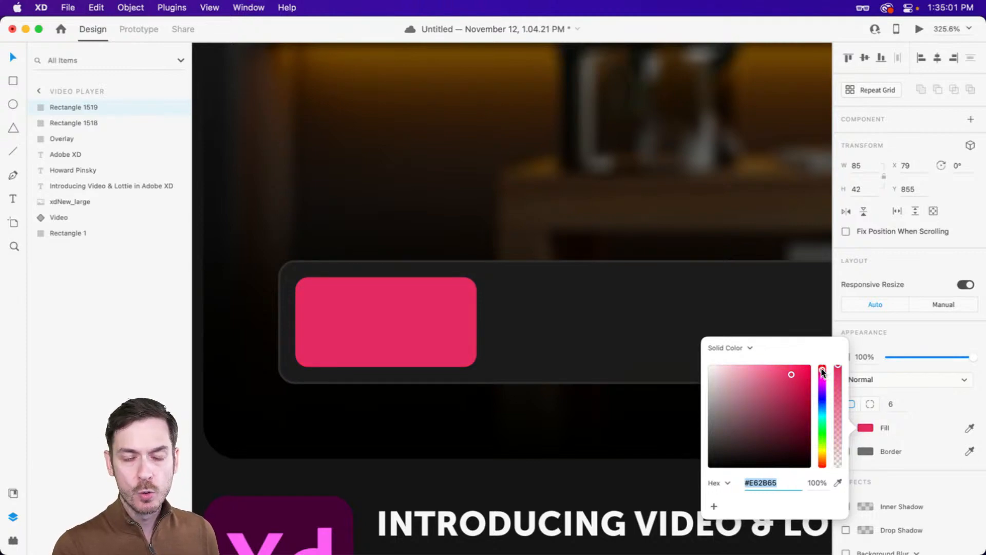
{"action": "left_click", "coordinate": [787, 374]}
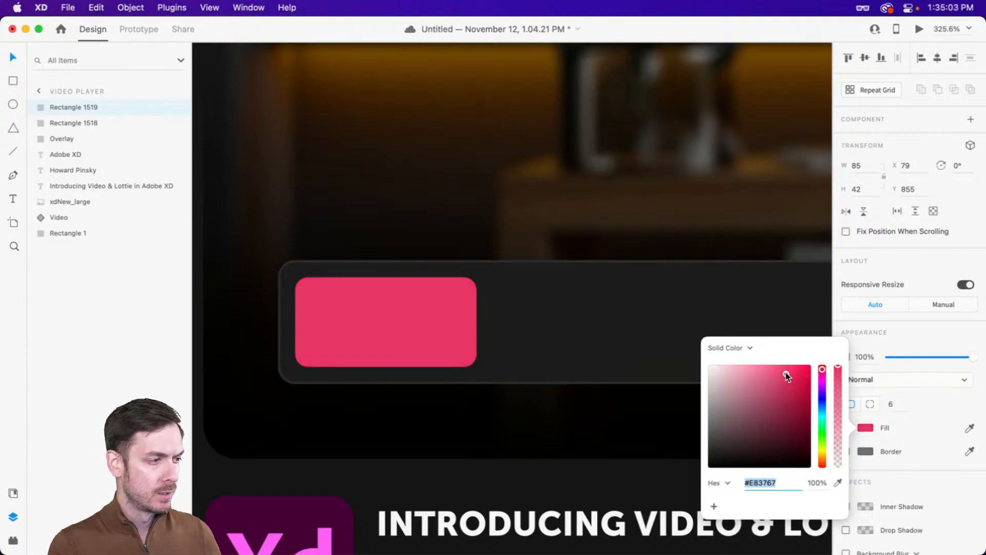
{"action": "left_click", "coordinate": [915, 333]}
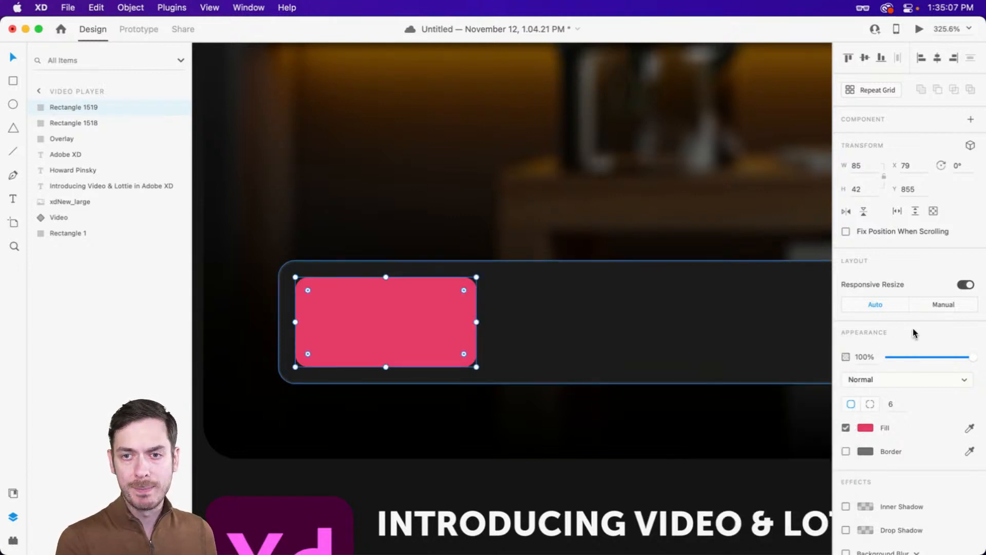
- Try the fully saturated fill #FF0044 on the rounded rectangle and undo it
{"action": "left_click", "coordinate": [867, 428]}
{"action": "left_click_drag", "start_coordinate": [788, 381], "coordinate": [878, 340]}
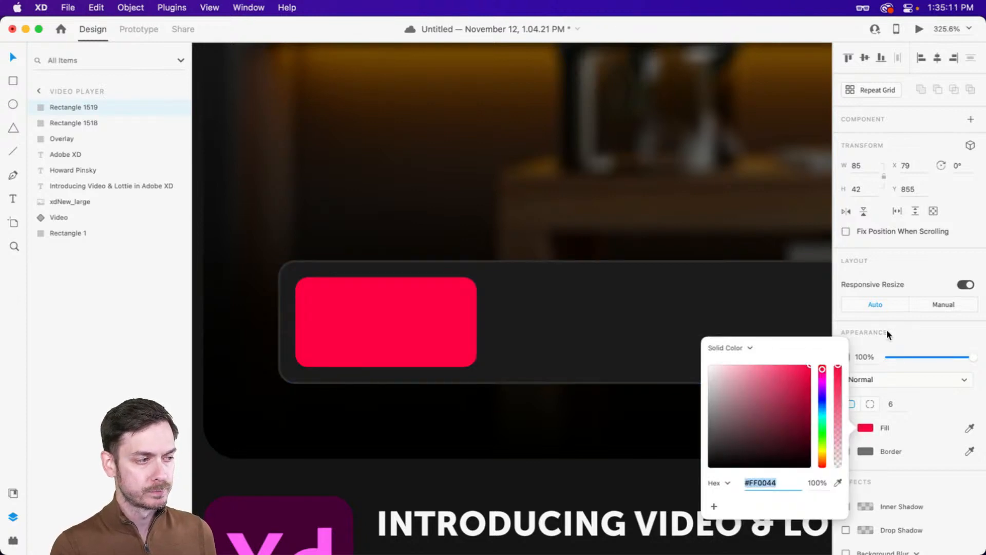
{"action": "left_click", "coordinate": [949, 333]}
{"action": "left_click", "coordinate": [599, 330]}
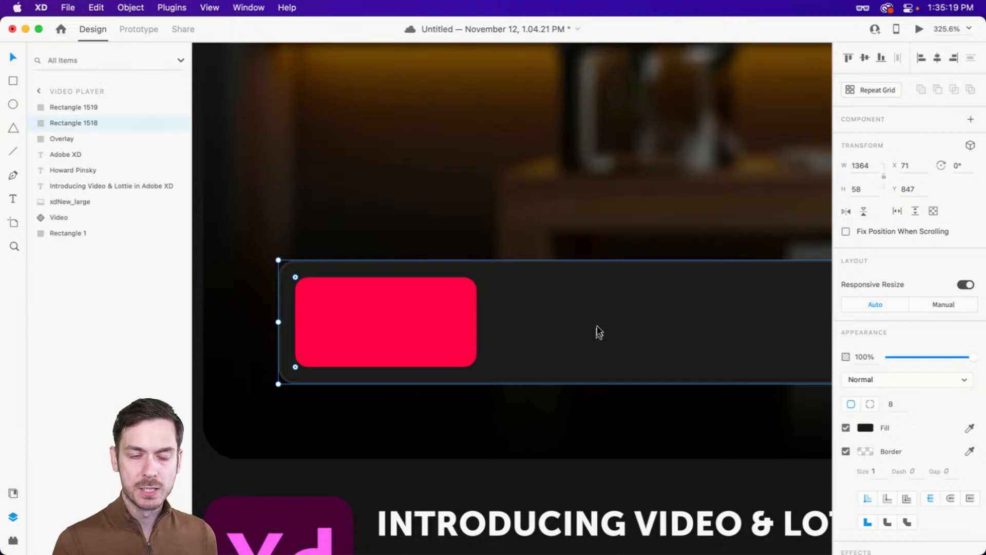
{"action": "key", "text": "super+z"}
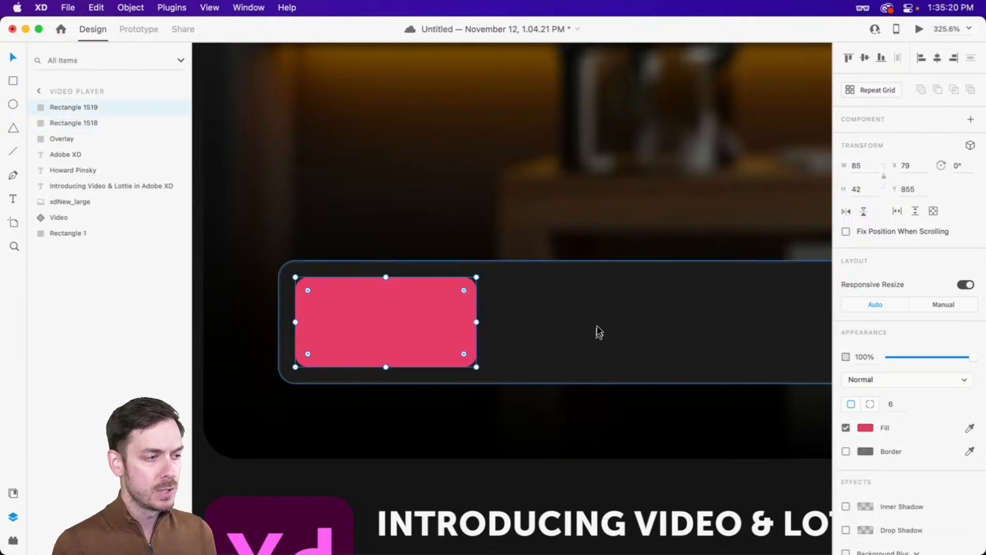
- Set the rounded rectangle's fill to #E8285C and widen it by extending its right edge
{"action": "left_click", "coordinate": [865, 426]}
{"action": "left_click_drag", "start_coordinate": [788, 374], "coordinate": [793, 373]}
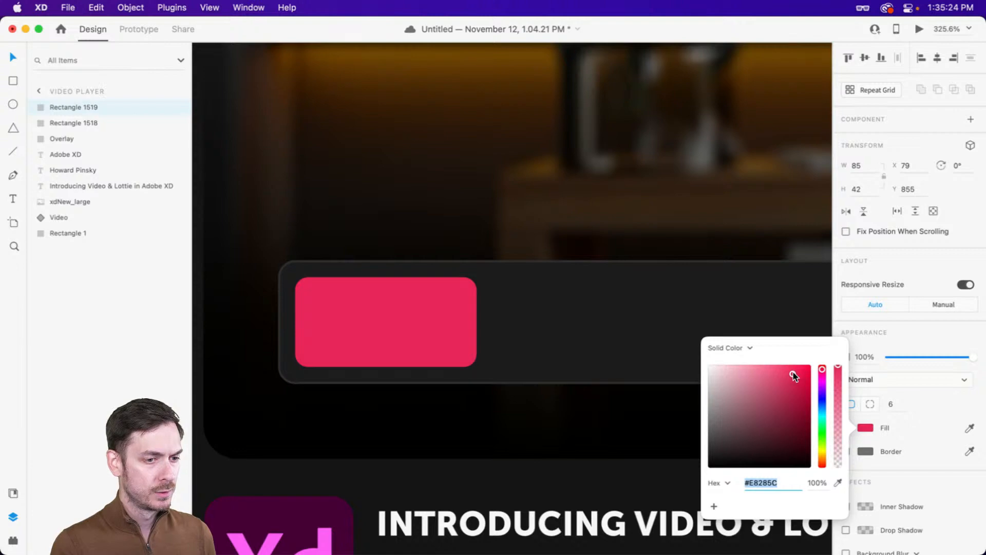
{"action": "left_click", "coordinate": [925, 340]}
{"action": "left_click_drag", "start_coordinate": [476, 323], "coordinate": [525, 324]}
- Add the text "LIVE" on the pink rectangle and colour it white
{"action": "key", "text": "t"}
{"action": "left_click", "coordinate": [396, 330]}
{"action": "type", "text": "LIVE"}
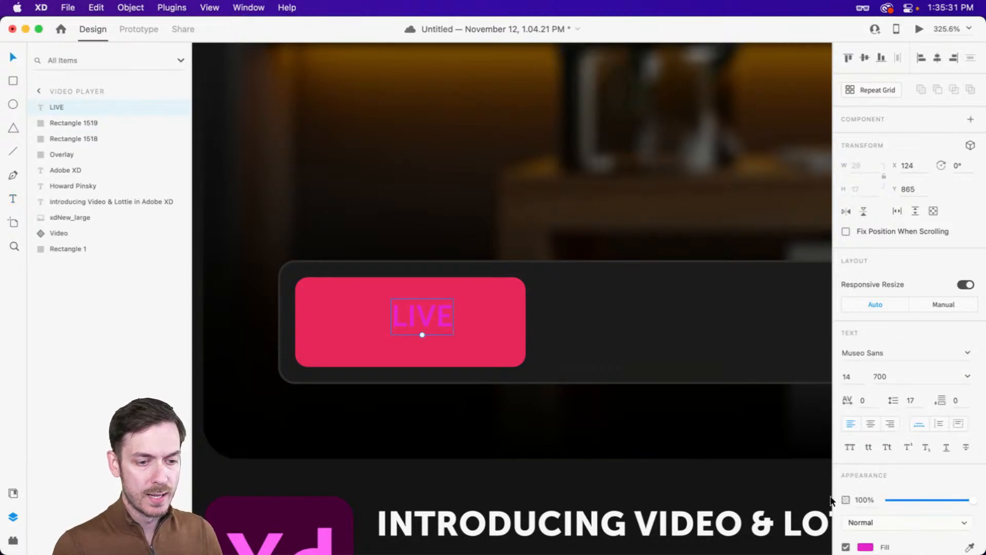
{"action": "scroll", "coordinate": [873, 488], "scroll_direction": "down", "scroll_amount": 1}
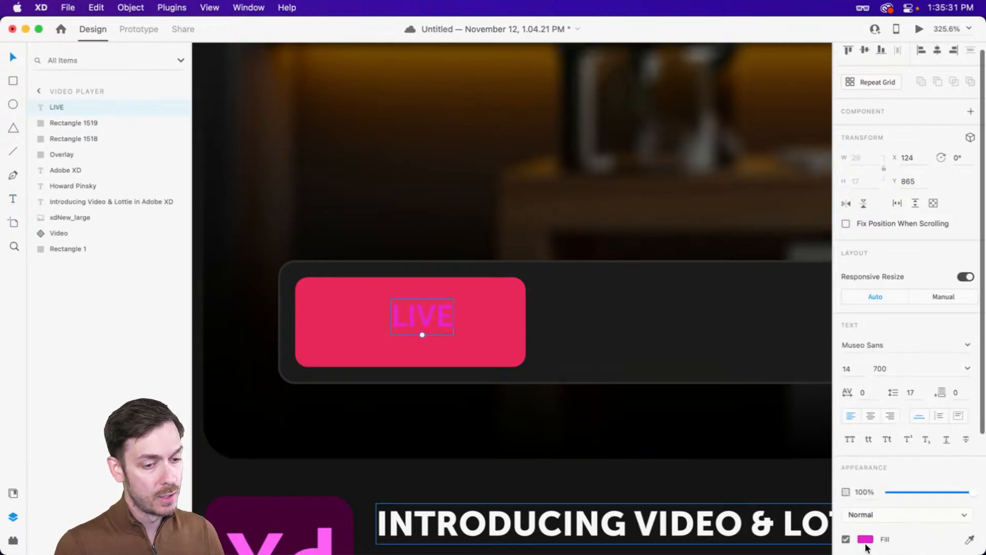
{"action": "left_click", "coordinate": [866, 540]}
{"action": "type", "text": "fff"}
{"action": "key", "text": "Return"}
{"action": "left_click", "coordinate": [900, 307]}
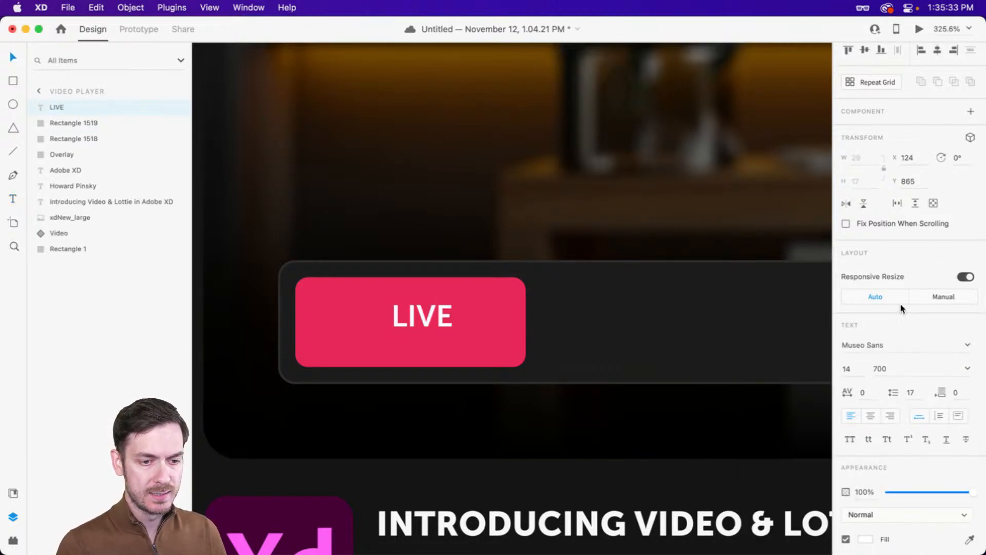
- Set the LIVE text to weight 900, enlarge it to size 24, and position it at X 119, Y 862
{"action": "left_click", "coordinate": [966, 369]}
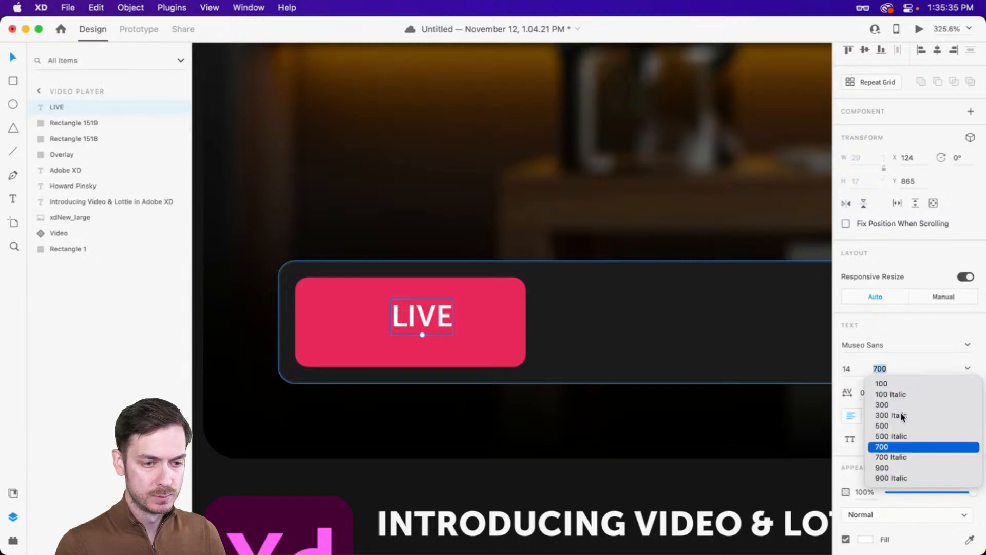
{"action": "left_click", "coordinate": [884, 467]}
{"action": "left_click_drag", "start_coordinate": [423, 335], "coordinate": [461, 318]}
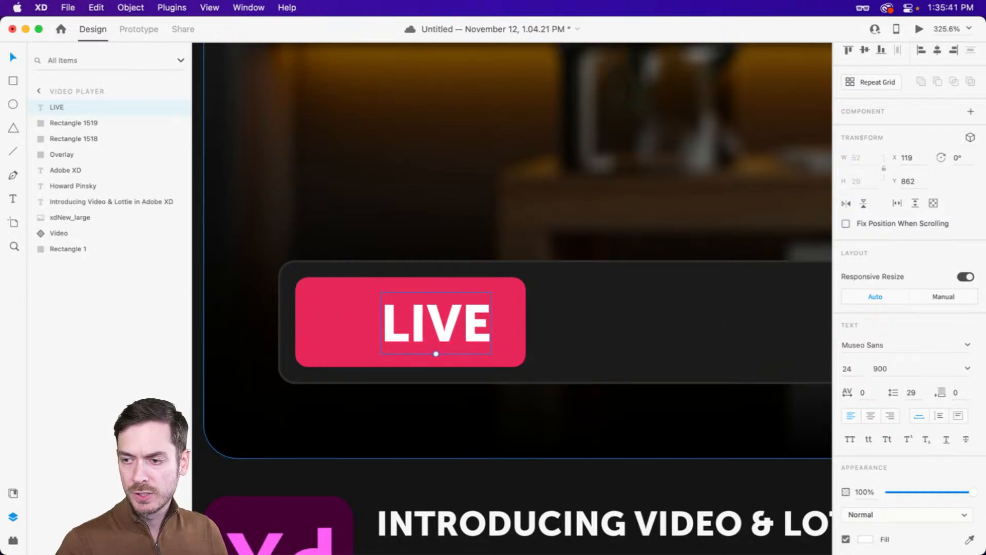
- Switch to Nucleo and search the Coco icon set for "stream" and similar live-broadcast terms
{"action": "key", "text": "super+Tab"}
{"action": "left_click", "coordinate": [247, 73]}
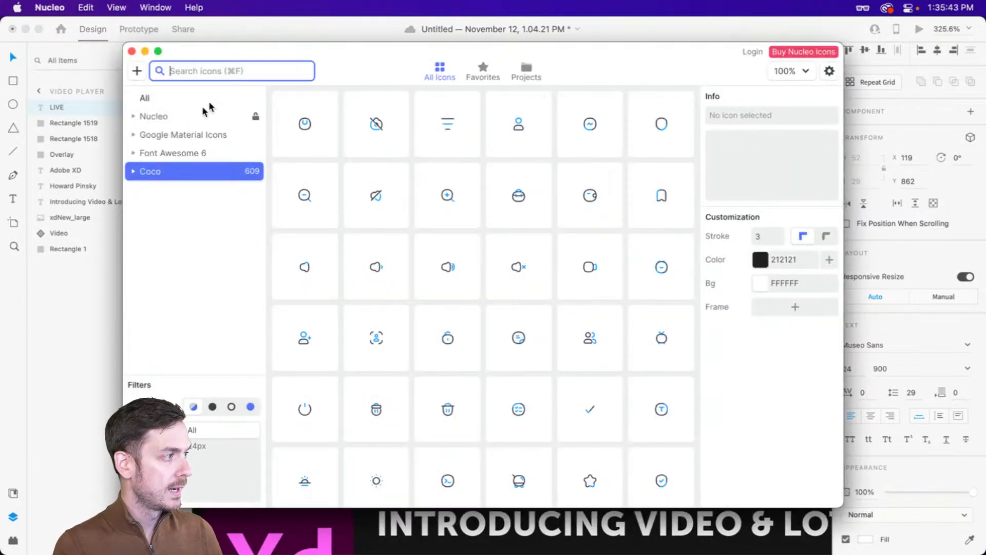
{"action": "type", "text": "lot"}
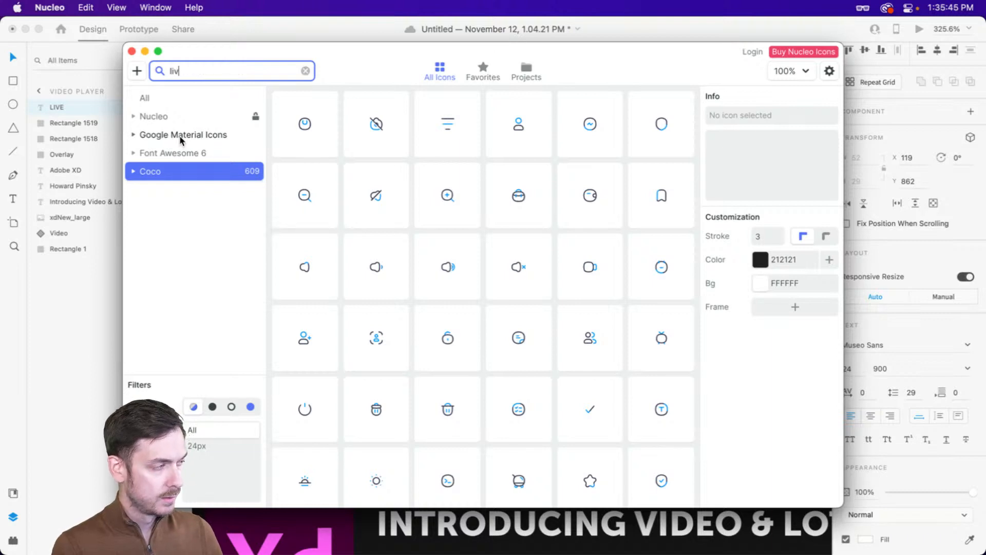
{"action": "key", "text": "super+a"}
{"action": "key", "text": "BackSpace"}
{"action": "type", "text": "stream"}
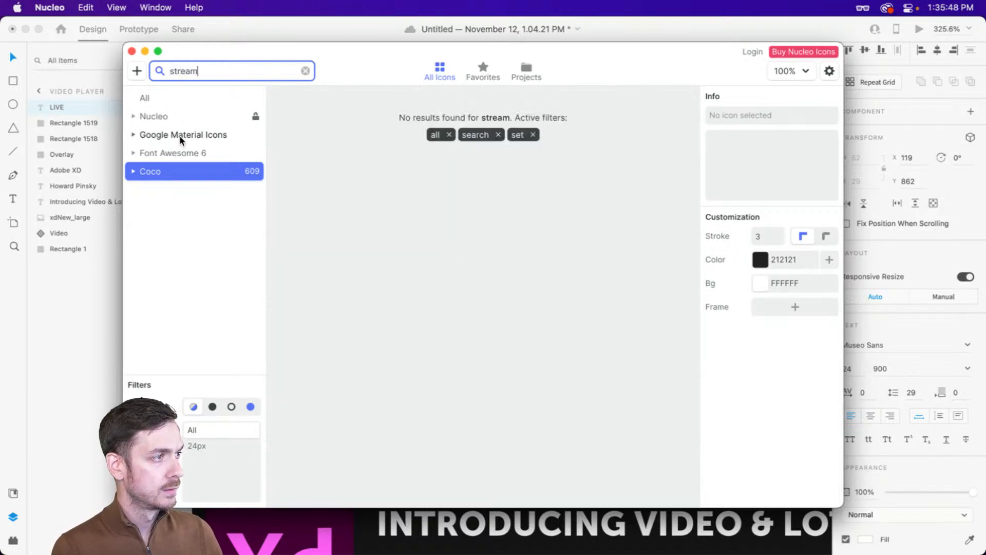
{"action": "key", "text": "super+a"}
{"action": "type", "text": "broad"}
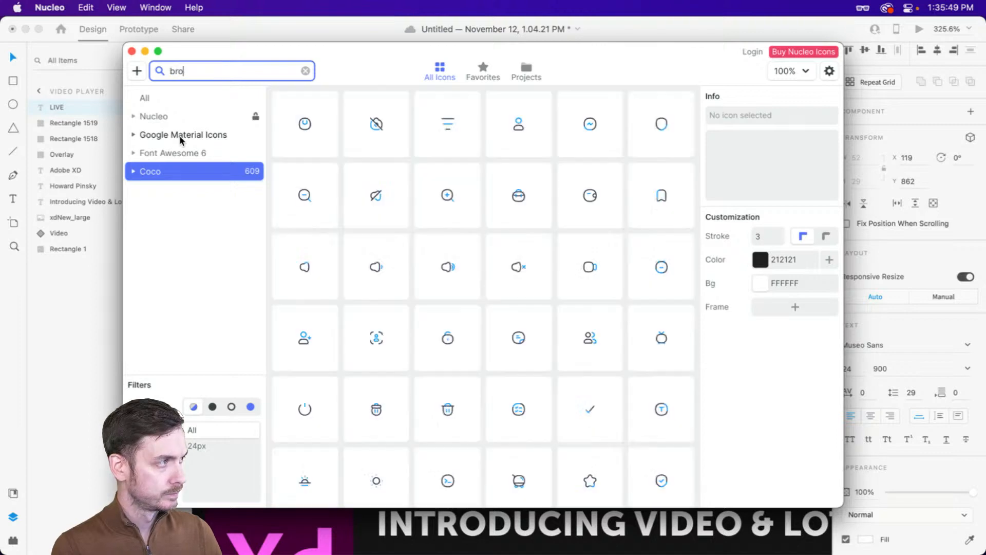
{"action": "key", "text": "super+a"}
{"action": "key", "text": "BackSpace"}
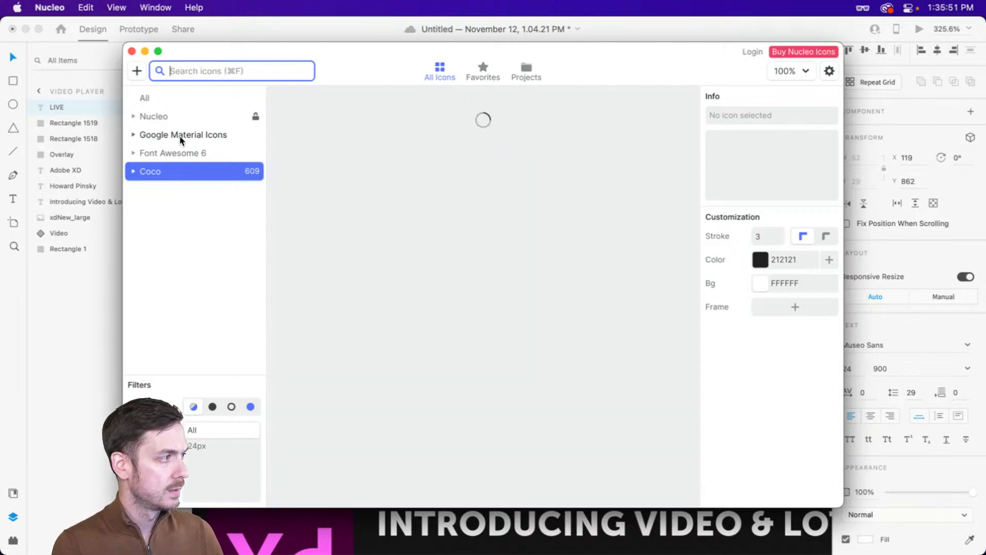
- Find the regular signal-stream icon in Font Awesome 6 by searching for "stream", select it, and return to Adobe XD
{"action": "left_click", "coordinate": [197, 153]}
{"action": "left_click", "coordinate": [214, 77]}
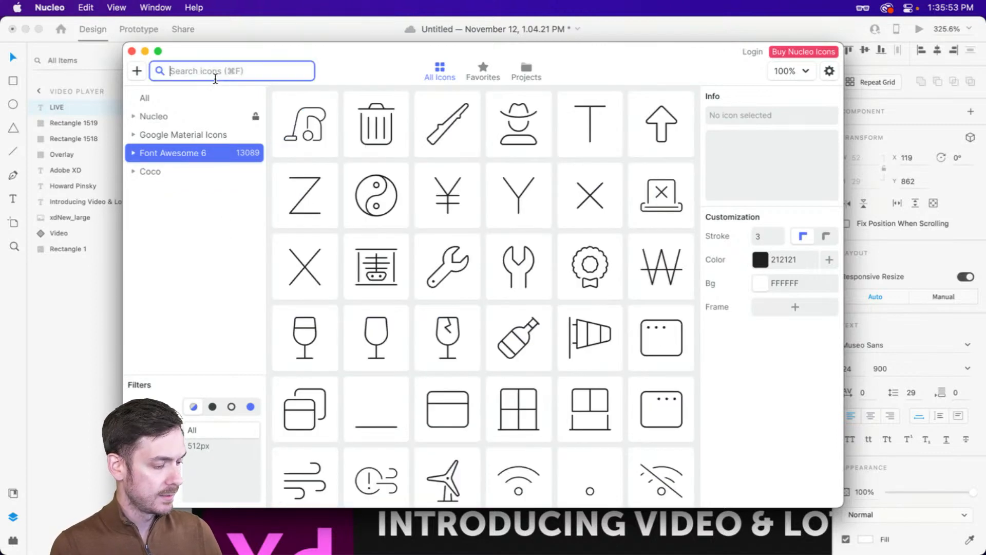
{"action": "type", "text": "live"}
{"action": "key", "text": "super+a"}
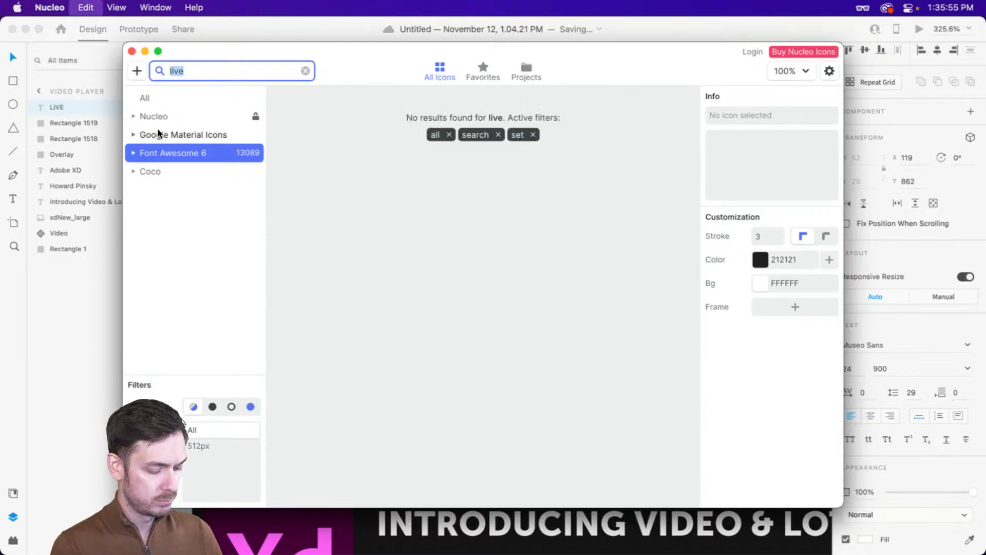
{"action": "type", "text": "stream"}
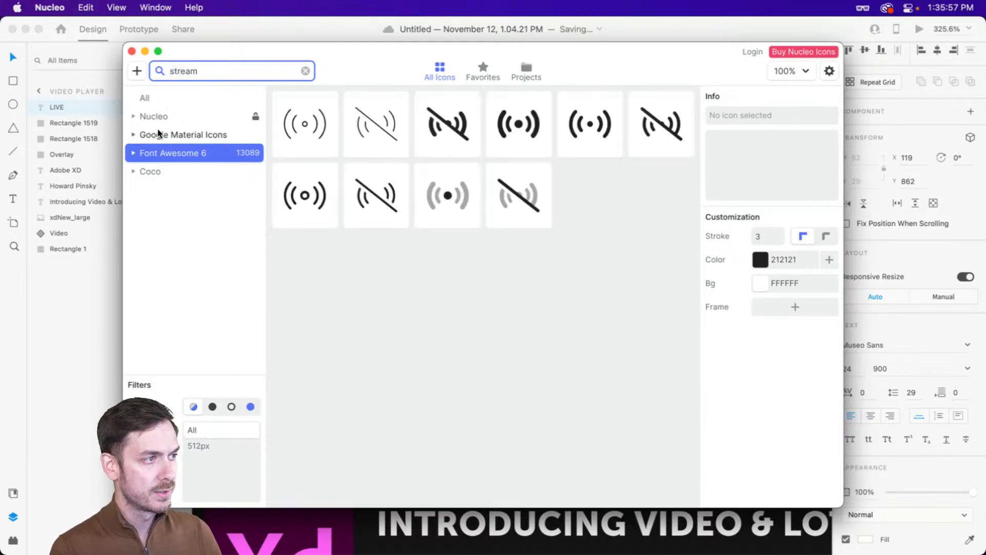
{"action": "left_click", "coordinate": [584, 122]}
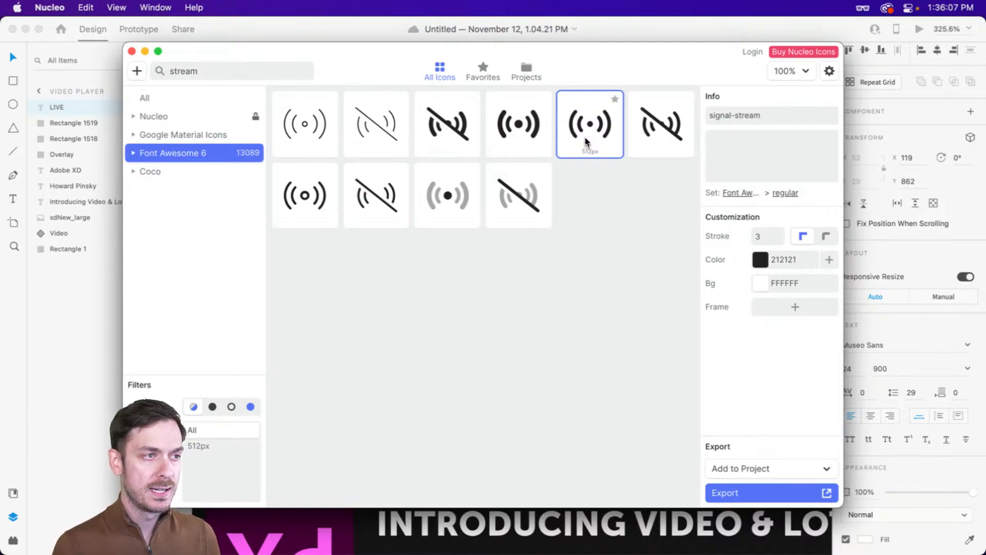
{"action": "left_click", "coordinate": [49, 349]}
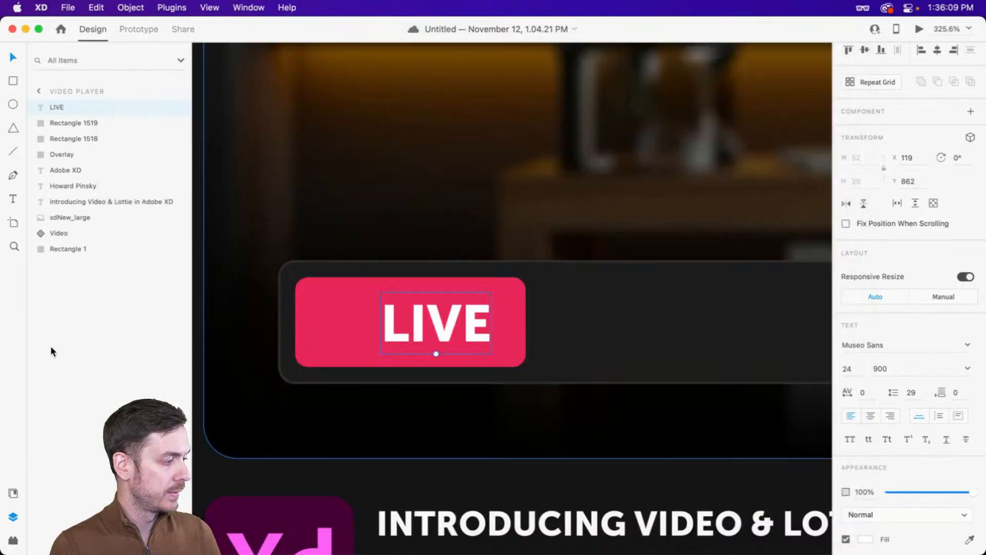
- Search the Icons 4 Design plugin for "stream", "live", "broadcast" and "cast" and review the icons offered
{"action": "left_click", "coordinate": [12, 539]}
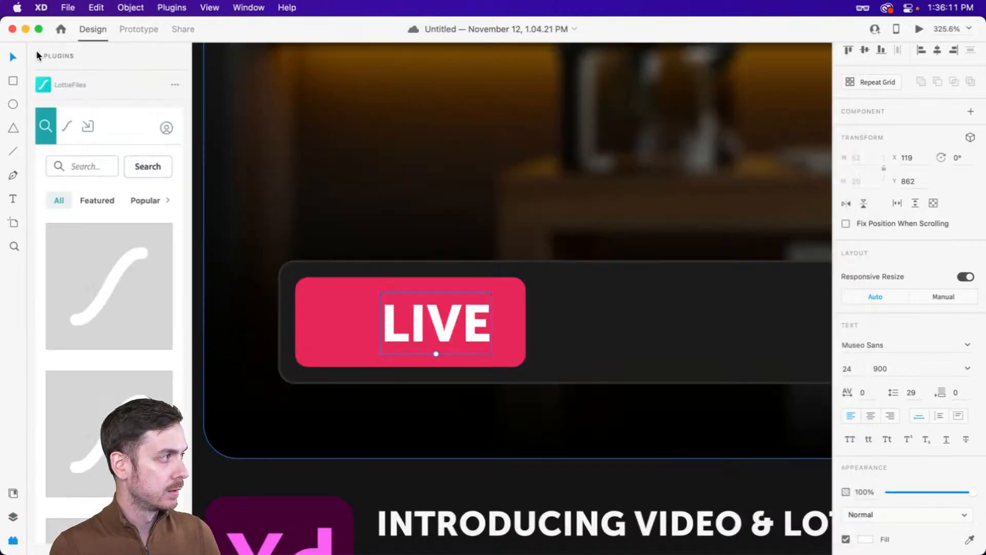
{"action": "left_click", "coordinate": [39, 55]}
{"action": "left_click", "coordinate": [78, 159]}
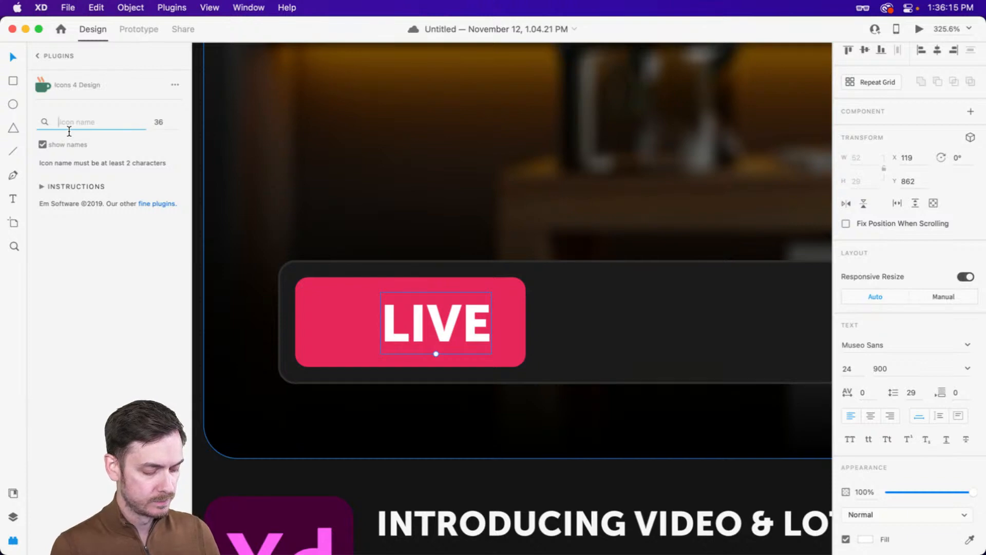
{"action": "type", "text": "stream"}
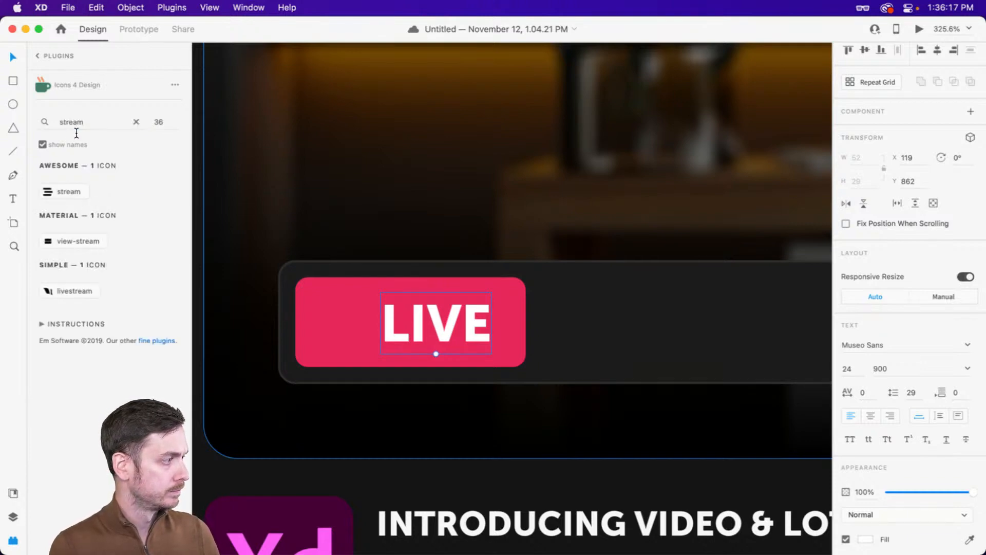
{"action": "double_click", "coordinate": [79, 124]}
{"action": "type", "text": "live"}
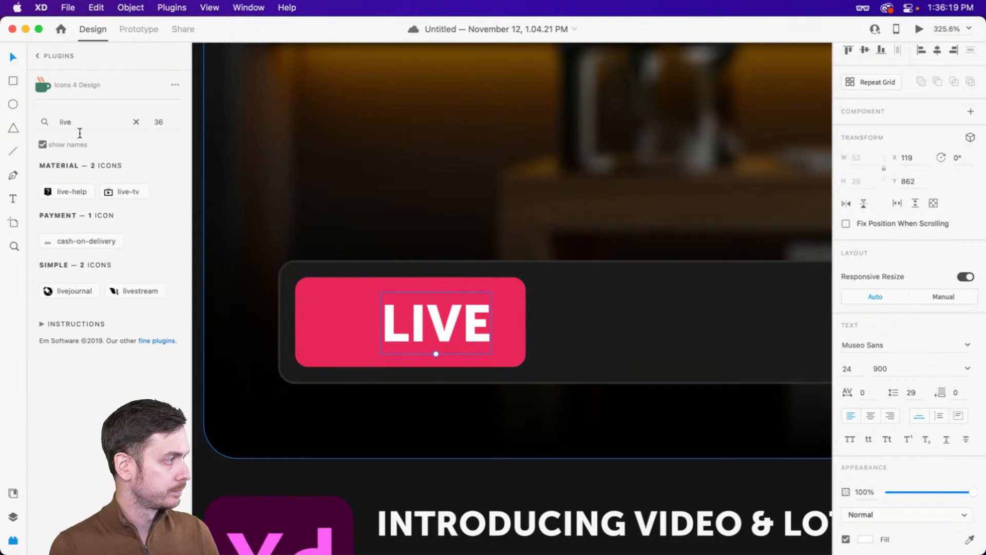
{"action": "double_click", "coordinate": [80, 123]}
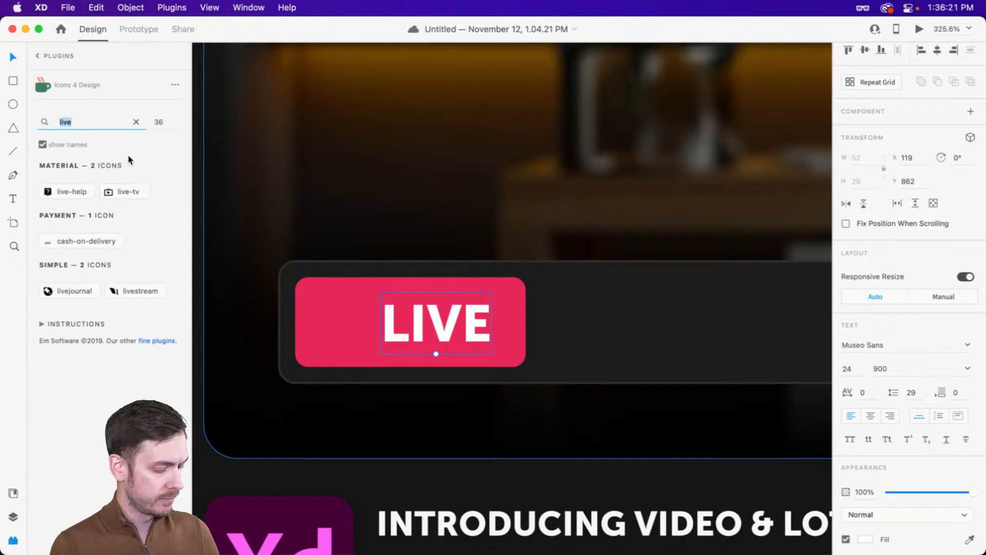
{"action": "type", "text": "broadcast"}
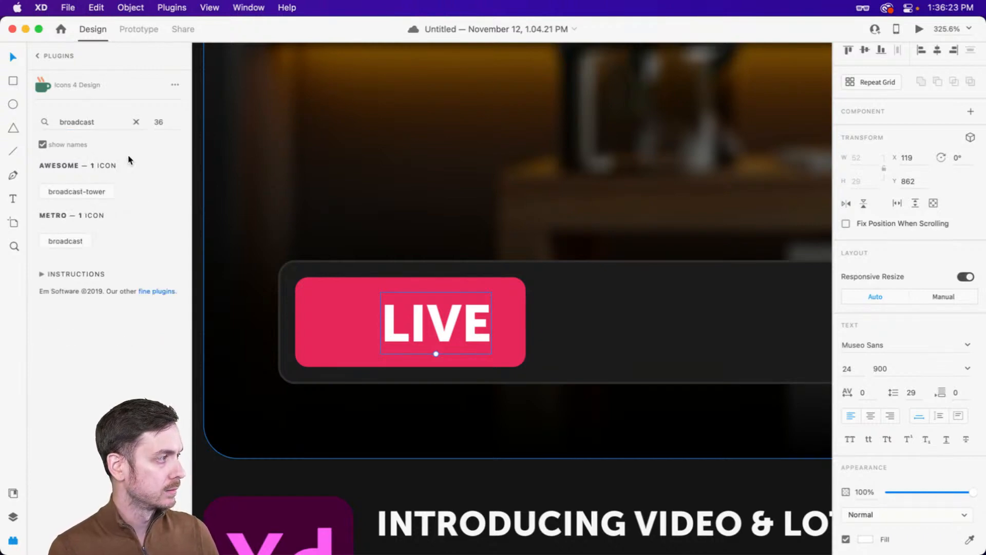
{"action": "double_click", "coordinate": [95, 124]}
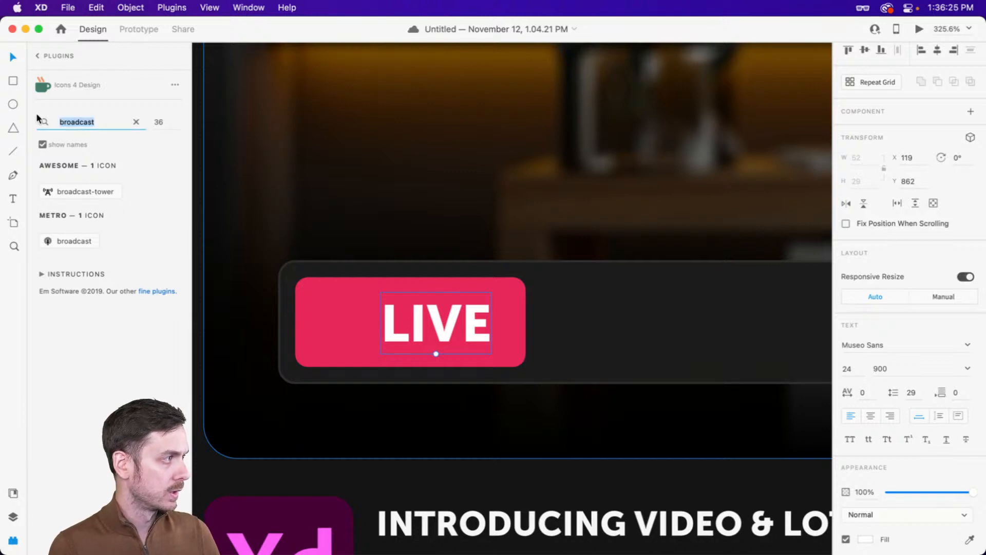
{"action": "type", "text": "cast"}
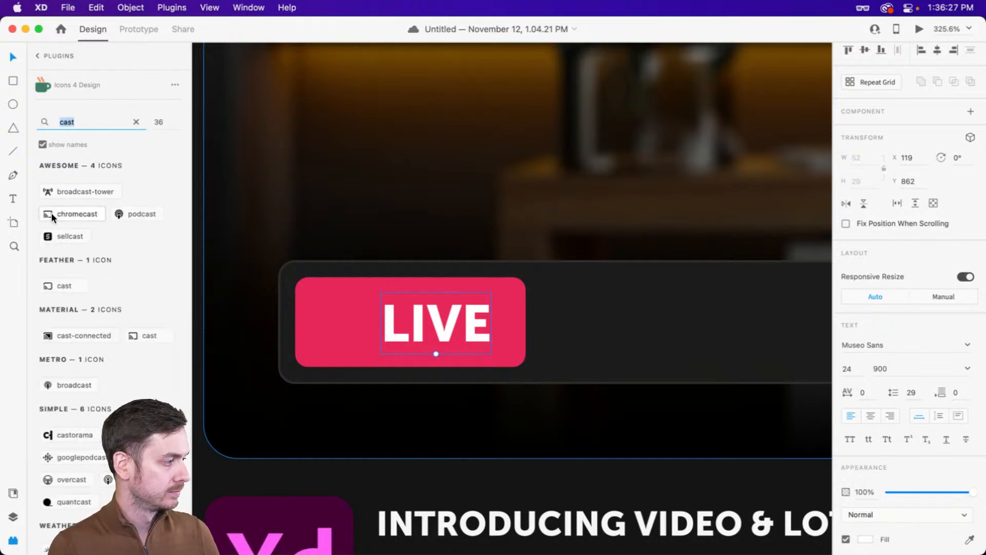
{"action": "scroll", "coordinate": [57, 212], "scroll_direction": "down", "scroll_amount": 4}
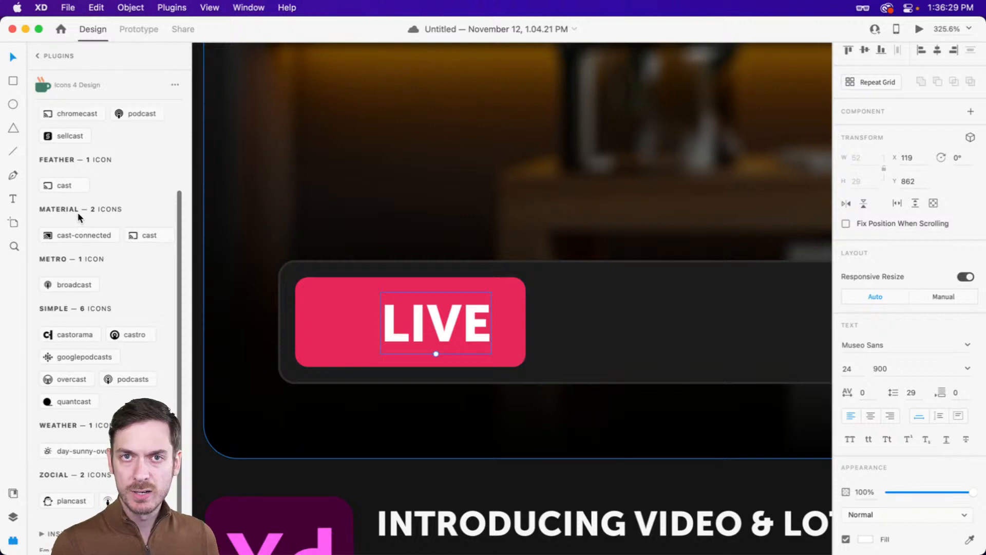
{"action": "scroll", "coordinate": [78, 214], "scroll_direction": "up", "scroll_amount": 4}
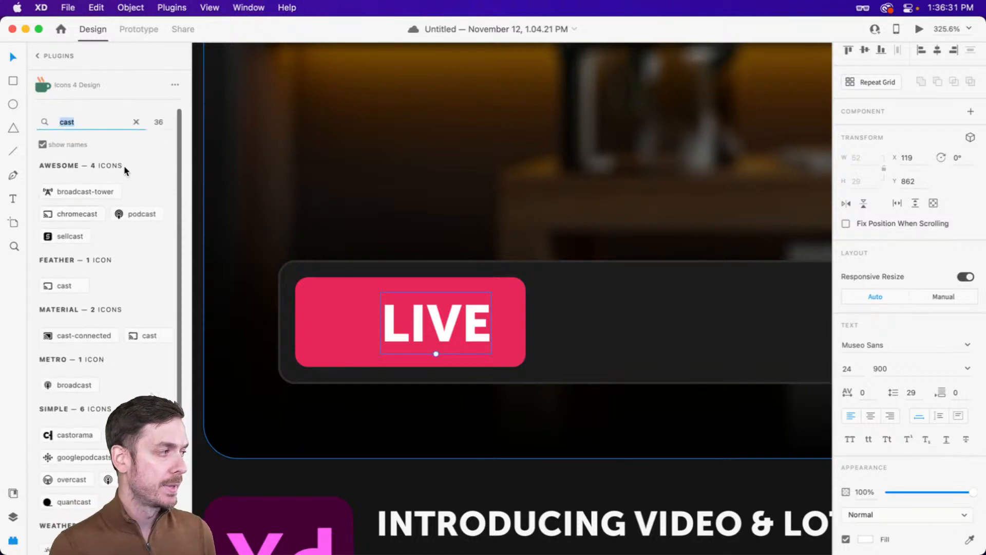
{"action": "left_click", "coordinate": [136, 121]}
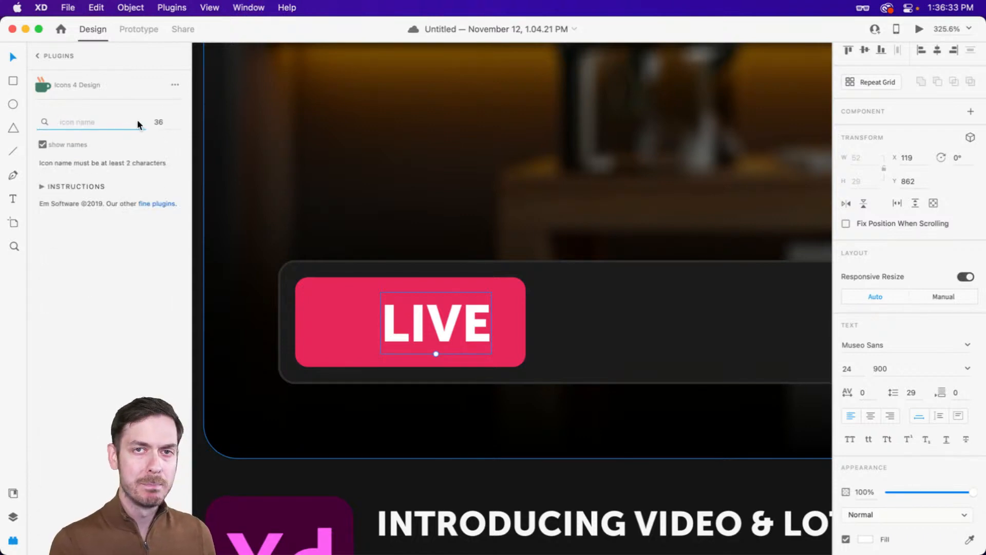
- Copy the signal-stream icon from Nucleo, return to Adobe XD, and leave the Icons 4 Design plugin for the video player artboard
{"action": "key", "text": "super+Tab"}
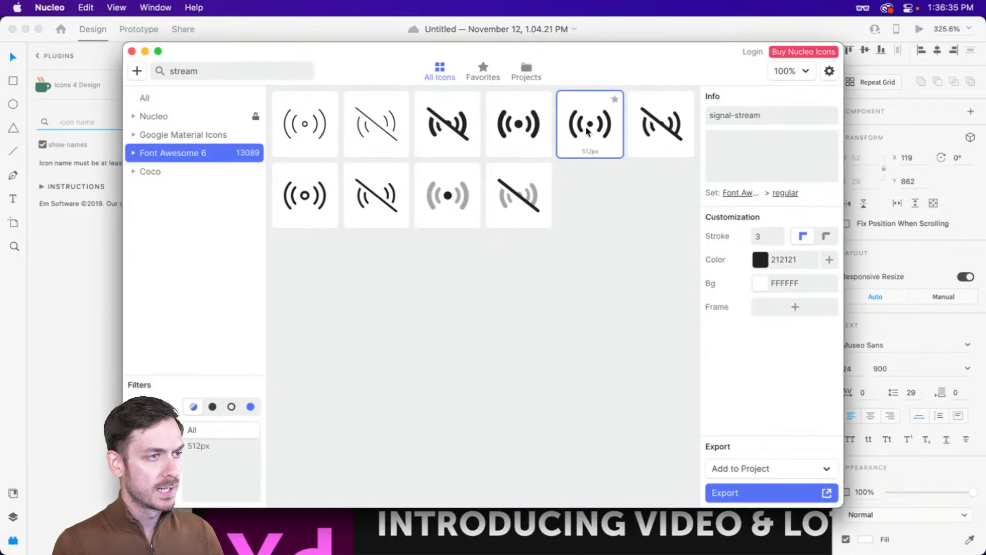
{"action": "left_click", "coordinate": [612, 35]}
{"action": "type", "text": "/var/folders/4j/4ycjw9s54nqd_mjhspcpn0b80000gn/T//signal-stream.svg"}
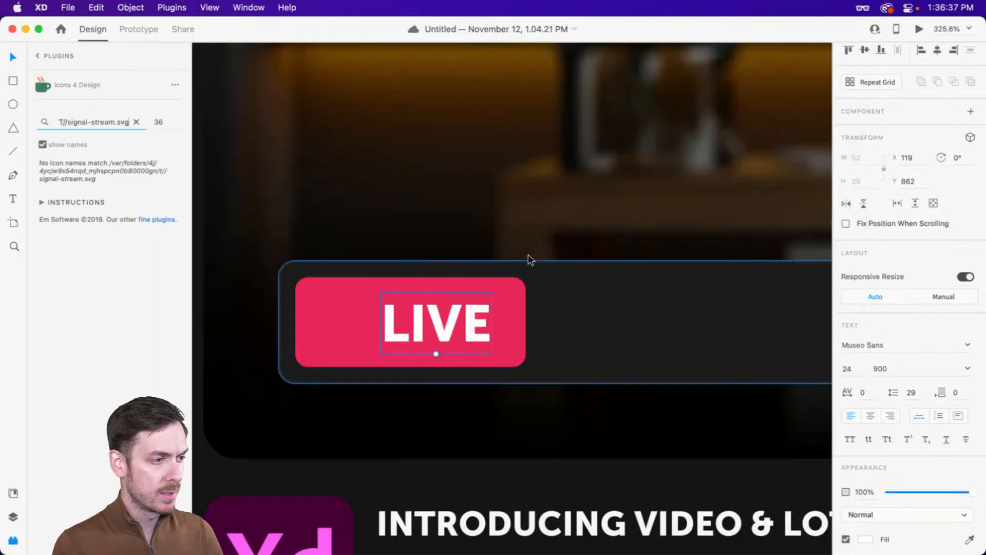
{"action": "key", "text": "super+z"}
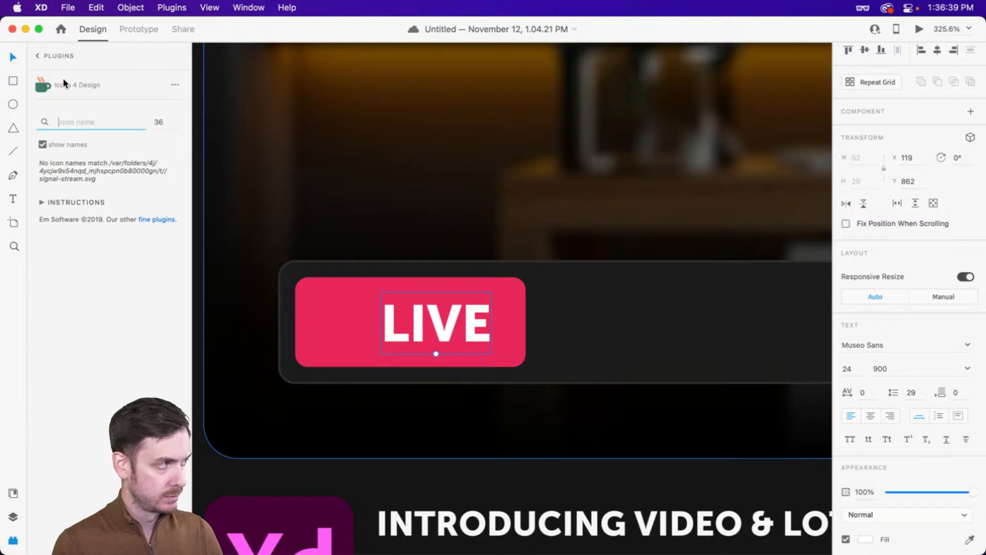
{"action": "left_click", "coordinate": [41, 54]}
{"action": "key", "text": "Escape"}
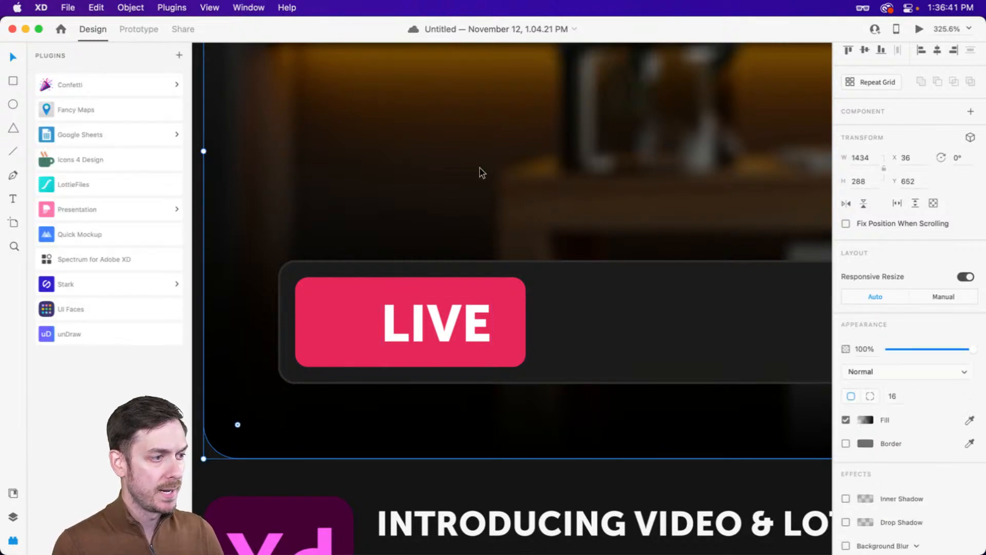
- Paste the signal-stream icon into the video player and place it over the LIVE badge at 57 by 38
{"action": "key", "text": "super+v"}
{"action": "scroll", "coordinate": [493, 183], "scroll_direction": "down", "scroll_amount": 5}
{"action": "left_click_drag", "start_coordinate": [684, 105], "coordinate": [521, 212]}
{"action": "scroll", "coordinate": [513, 212], "scroll_direction": "down", "scroll_amount": 1}
{"action": "scroll", "coordinate": [509, 212], "scroll_direction": "up", "scroll_amount": 5}
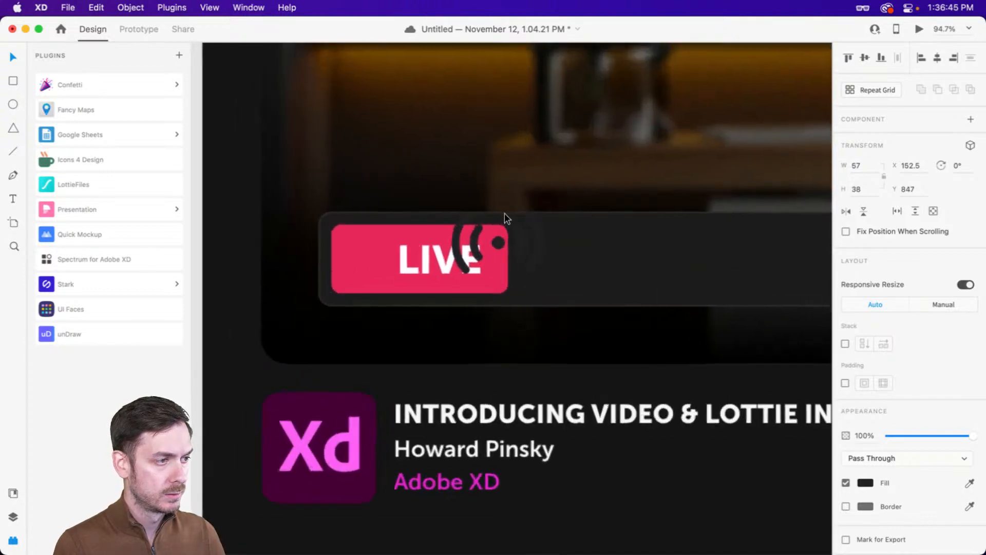
- Set the fill of the streaming icon to white (#fff)
{"action": "left_click", "coordinate": [872, 484]}
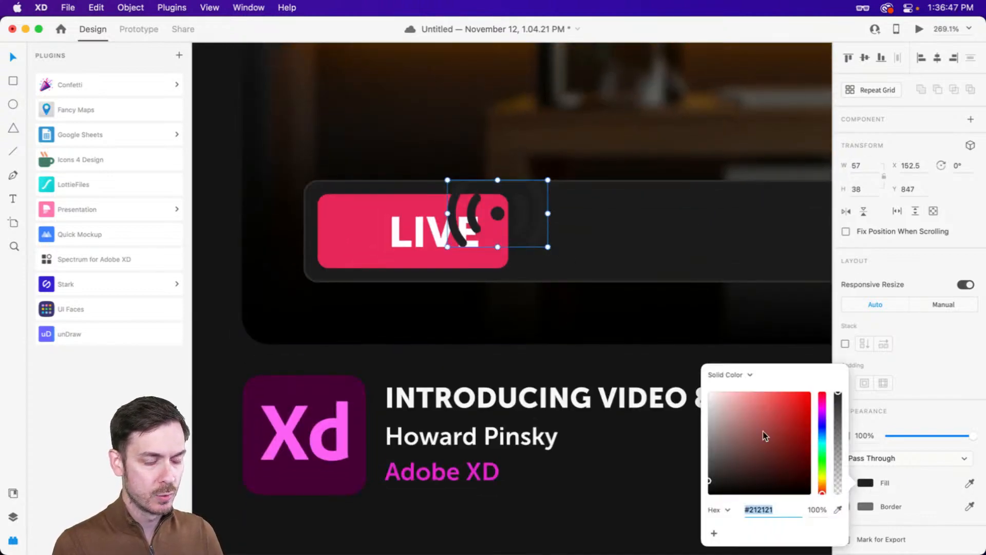
{"action": "type", "text": "fff"}
{"action": "key", "text": "Return"}
{"action": "left_click", "coordinate": [912, 286]}
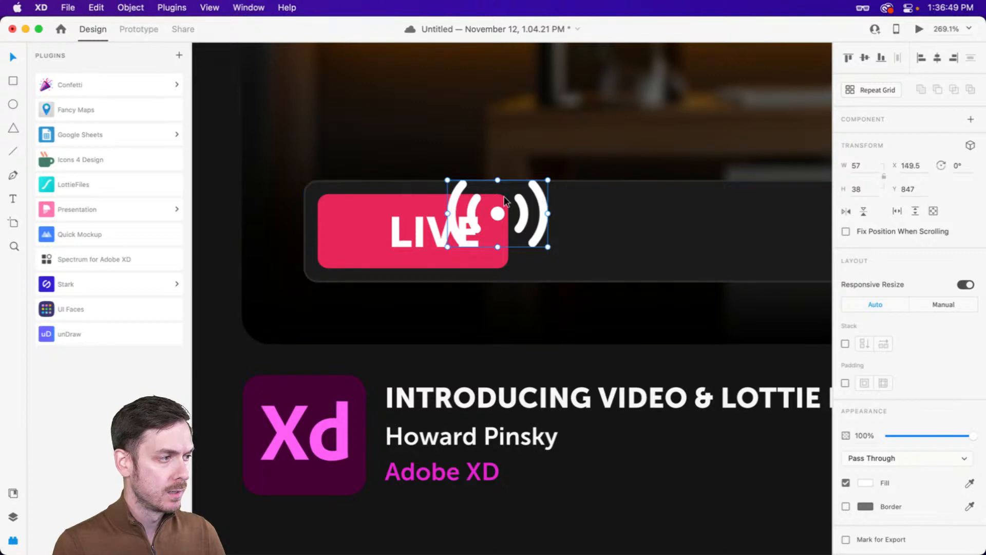
- Shrink the streaming icon to 28.5 by 19 before the LIVE text, and shift the text to X 125, Y 861
{"action": "left_click_drag", "start_coordinate": [540, 191], "coordinate": [381, 226]}
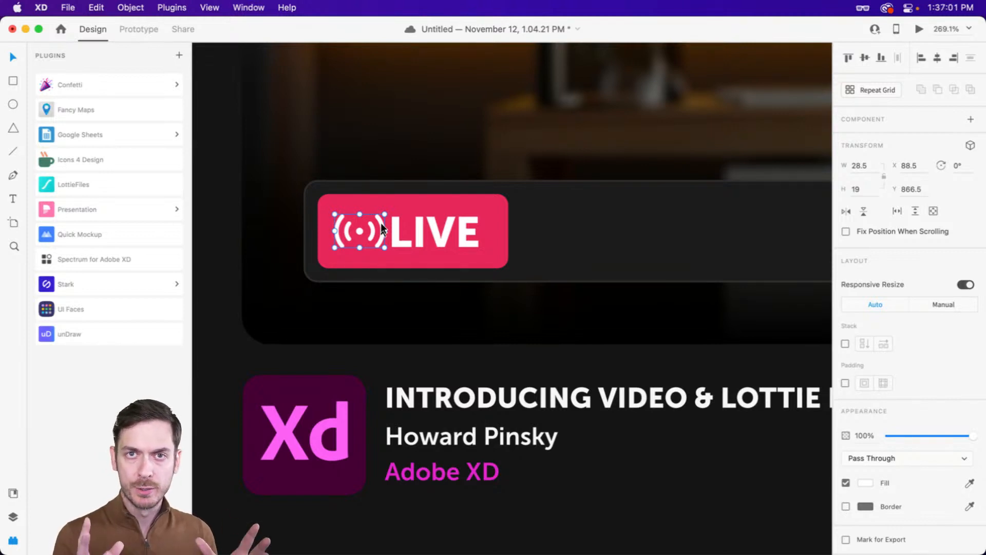
{"action": "left_click_drag", "start_coordinate": [382, 226], "coordinate": [382, 230]}
{"action": "left_click_drag", "start_coordinate": [442, 231], "coordinate": [448, 232]}
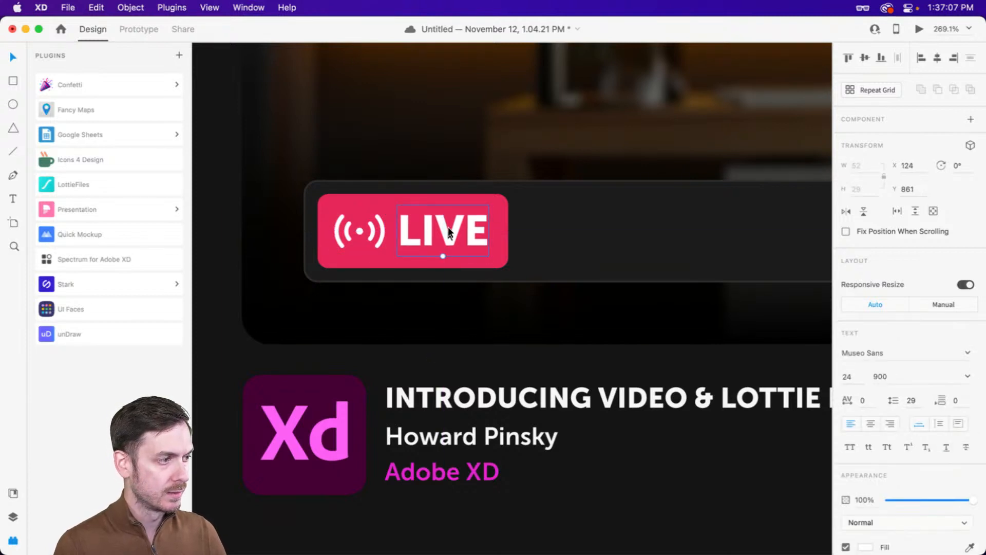
{"action": "left_click", "coordinate": [498, 223]}
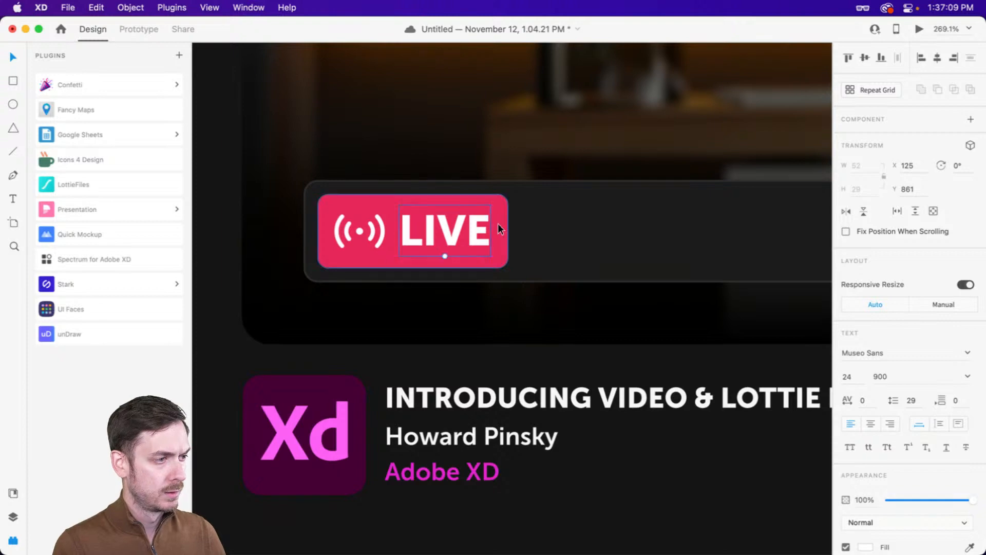
- Preview the player and set the LIVE text's font size to 16
{"action": "key", "text": "super+Return"}
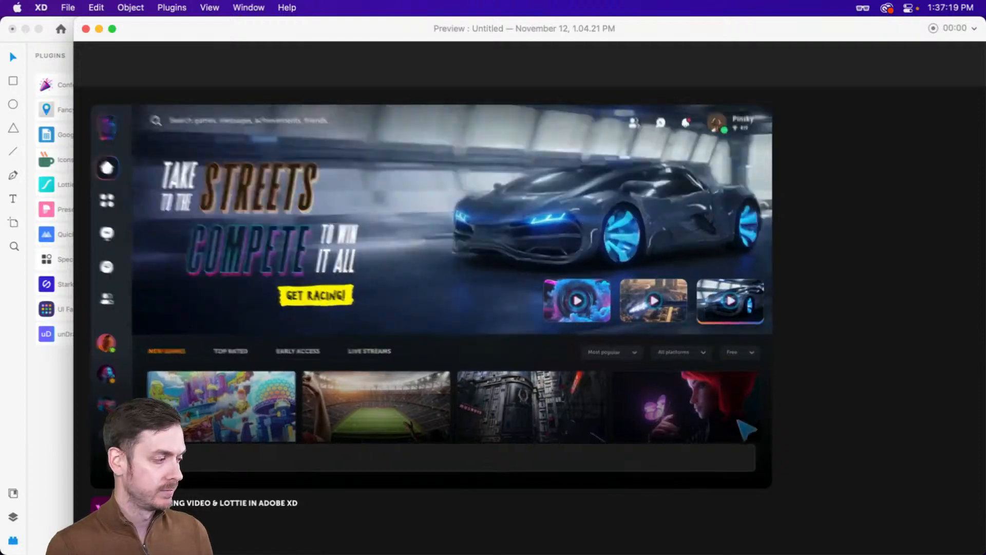
{"action": "key", "text": "super+w"}
{"action": "double_click", "coordinate": [452, 234]}
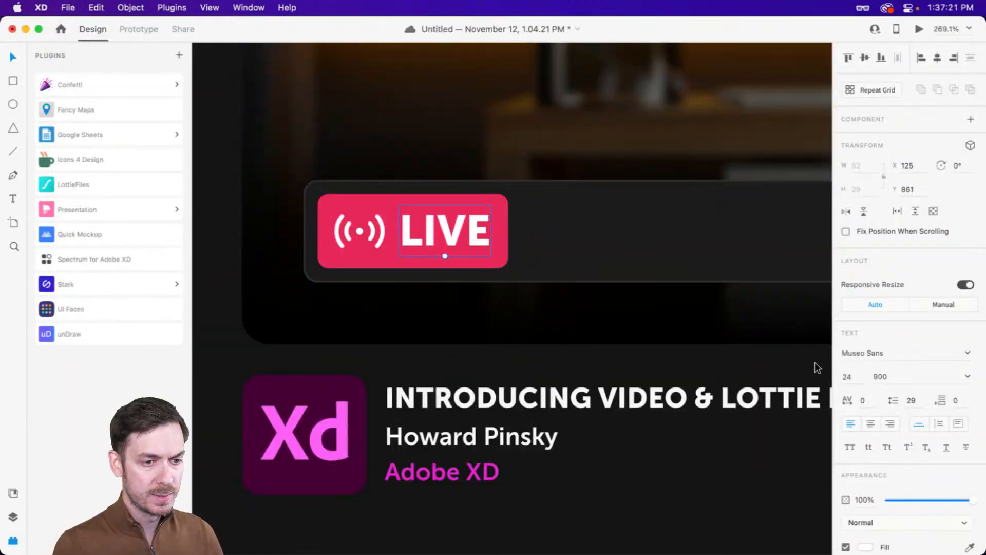
{"action": "left_click", "coordinate": [857, 379]}
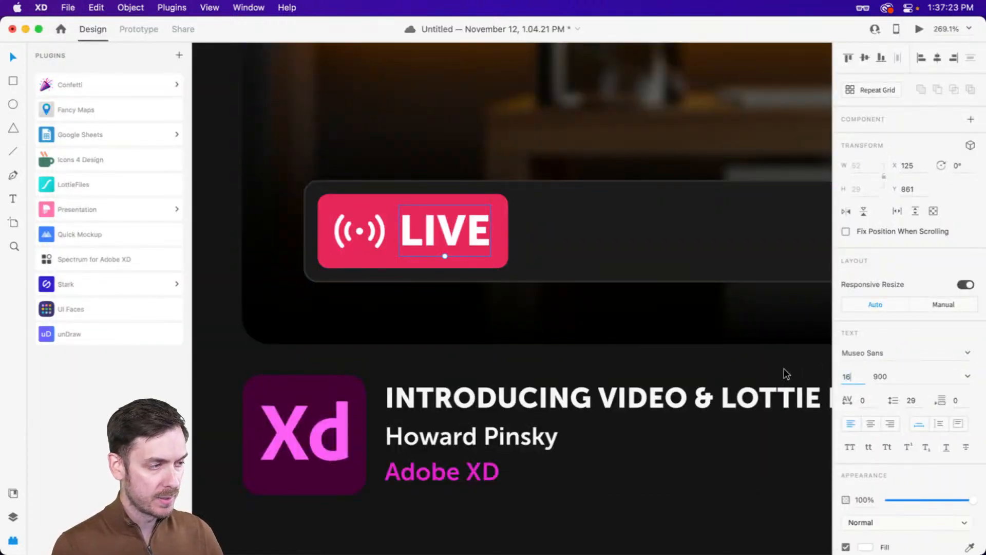
{"action": "key", "text": "super+Return"}
{"action": "key", "text": "super+w"}
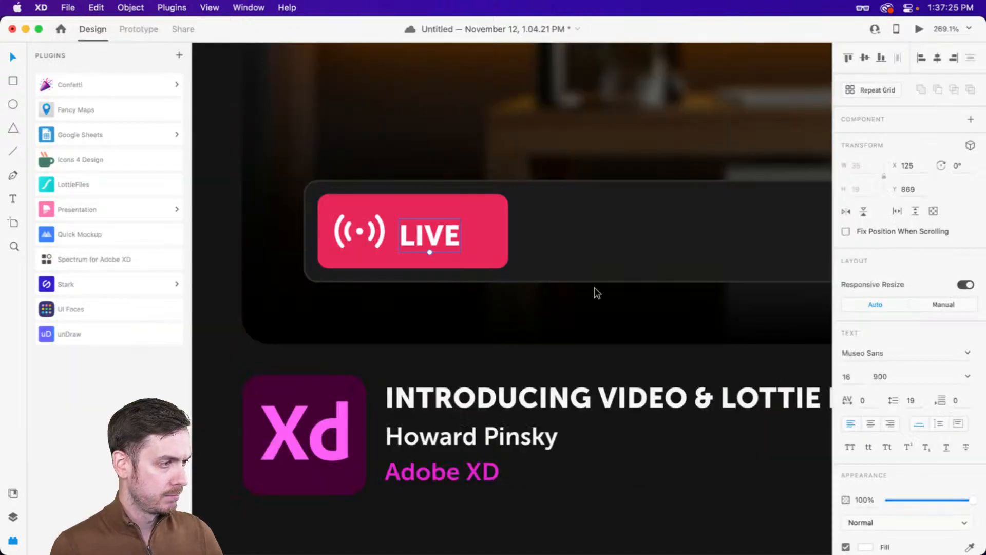
- Scale the streaming icon to 22.69 by 15.12 at X 98.75, Y 868.44, and position the LIVE text at X 130, Y 867
{"action": "left_click", "coordinate": [381, 226]}
{"action": "left_click_drag", "start_coordinate": [398, 218], "coordinate": [384, 227]}
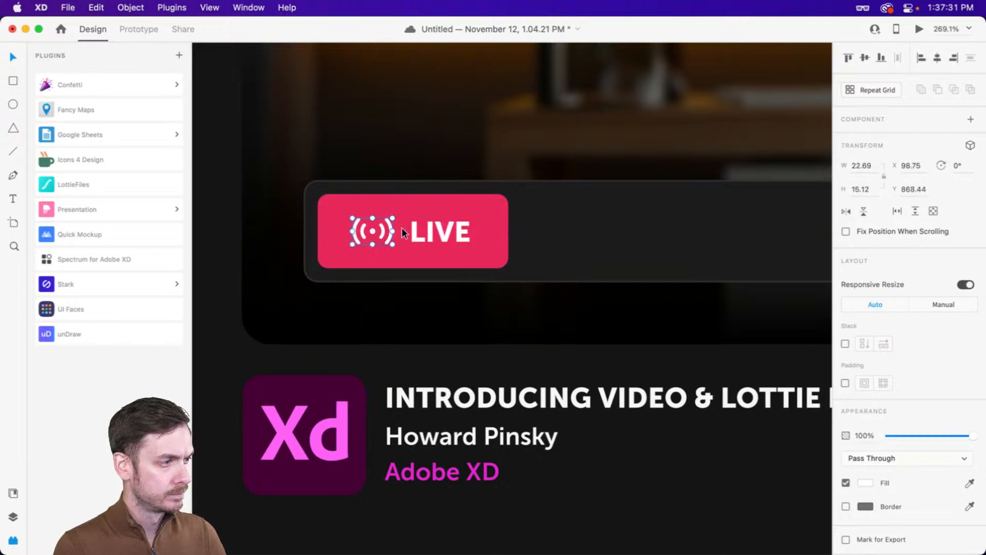
{"action": "left_click", "coordinate": [426, 227]}
{"action": "key", "text": "Right"}
{"action": "key", "text": "Right"}
{"action": "key", "text": "Right"}
{"action": "key", "text": "Left"}
{"action": "key", "text": "Left"}
{"action": "key", "text": "Left"}
{"action": "key", "text": "Left"}
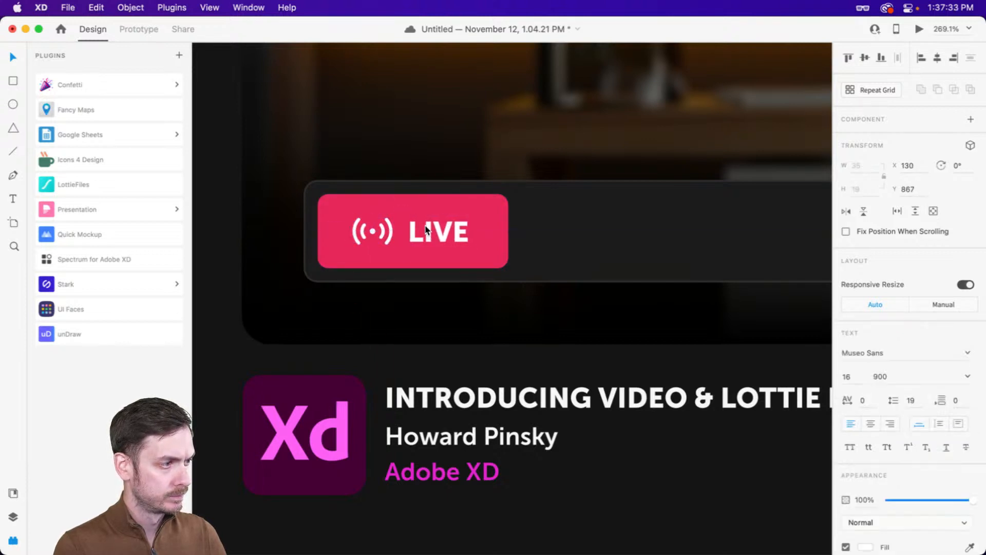
- Preview the player, and reduce the control bar's height to 50 from its upper edge, at Y 855
{"action": "key", "text": "super+Return"}
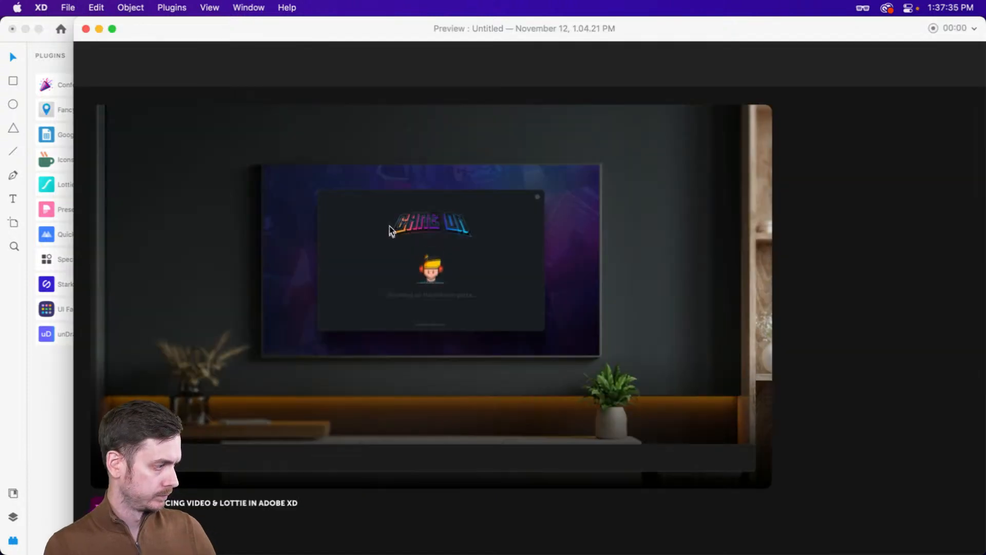
{"action": "key", "text": "super+w"}
{"action": "left_click", "coordinate": [573, 216]}
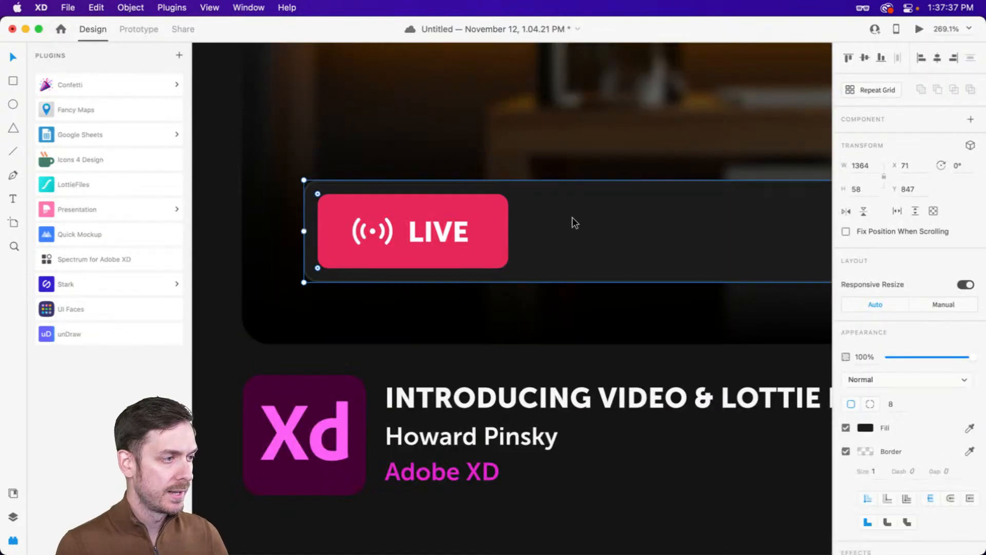
{"action": "scroll", "coordinate": [572, 219], "scroll_direction": "down", "scroll_amount": 5}
{"action": "scroll", "coordinate": [568, 217], "scroll_direction": "right", "scroll_amount": 4}
{"action": "scroll", "coordinate": [567, 217], "scroll_direction": "down", "scroll_amount": 5}
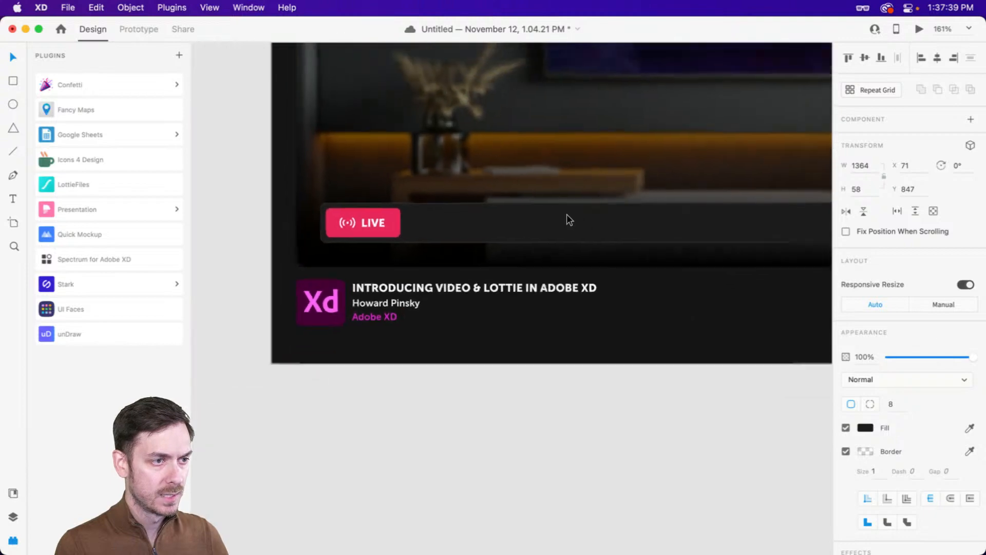
{"action": "left_click_drag", "start_coordinate": [778, 203], "coordinate": [778, 209]}
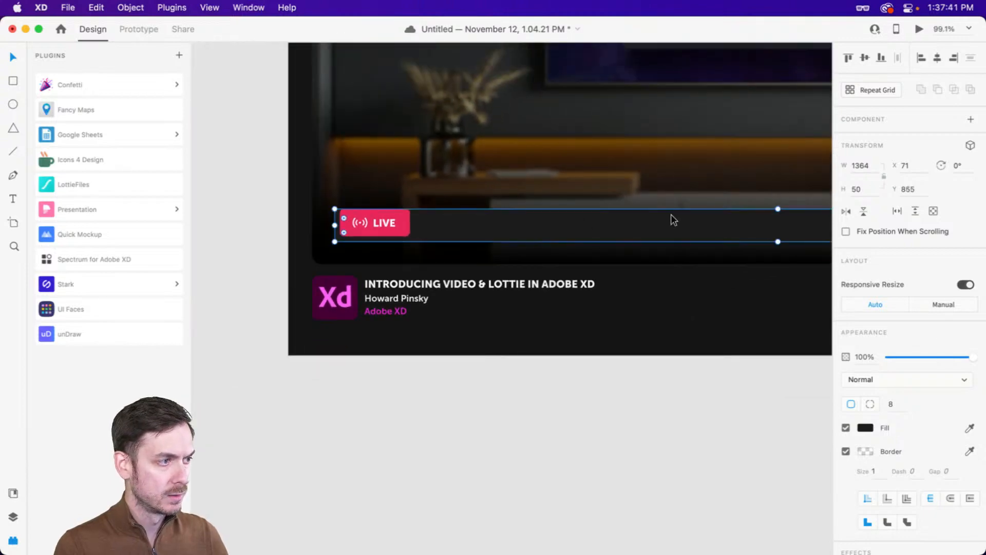
- Reduce the pink badge rectangle's height to 34 from its upper edge, at Y 863
{"action": "scroll", "coordinate": [367, 220], "scroll_direction": "up", "scroll_amount": 5}
{"action": "left_click", "coordinate": [395, 194]}
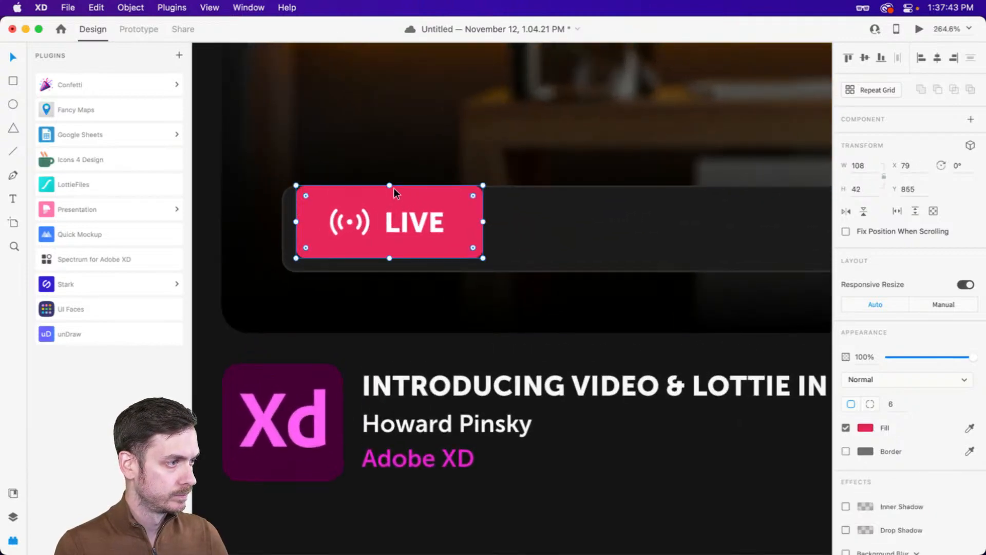
{"action": "left_click_drag", "start_coordinate": [389, 194], "coordinate": [399, 190]}
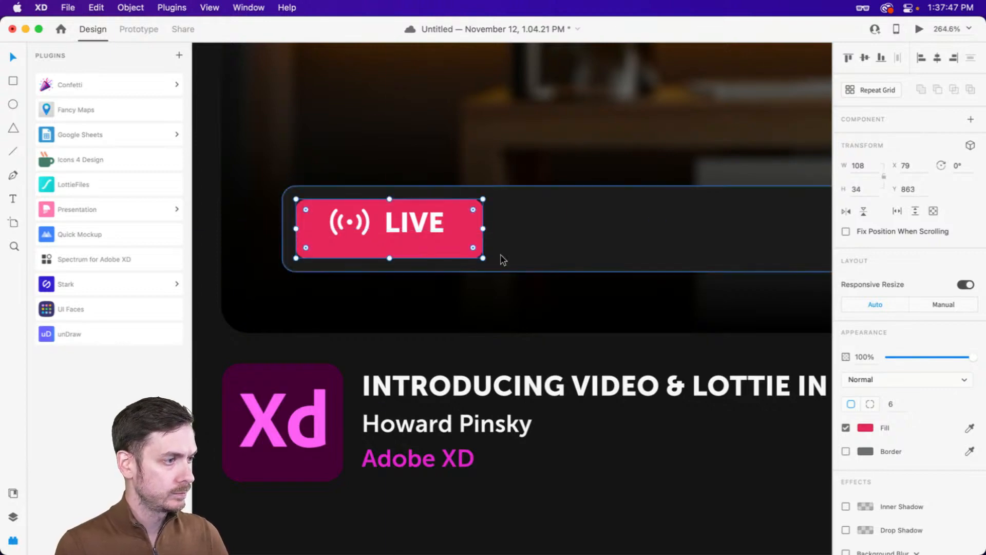
- Fit the streaming icon and LIVE text within the pink rectangle, narrowing it to 95 wide, and preview the player
{"action": "left_click_drag", "start_coordinate": [360, 220], "coordinate": [385, 237]}
{"action": "left_click", "coordinate": [392, 228]}
{"action": "left_click", "coordinate": [465, 231]}
{"action": "left_click_drag", "start_coordinate": [483, 228], "coordinate": [461, 231]}
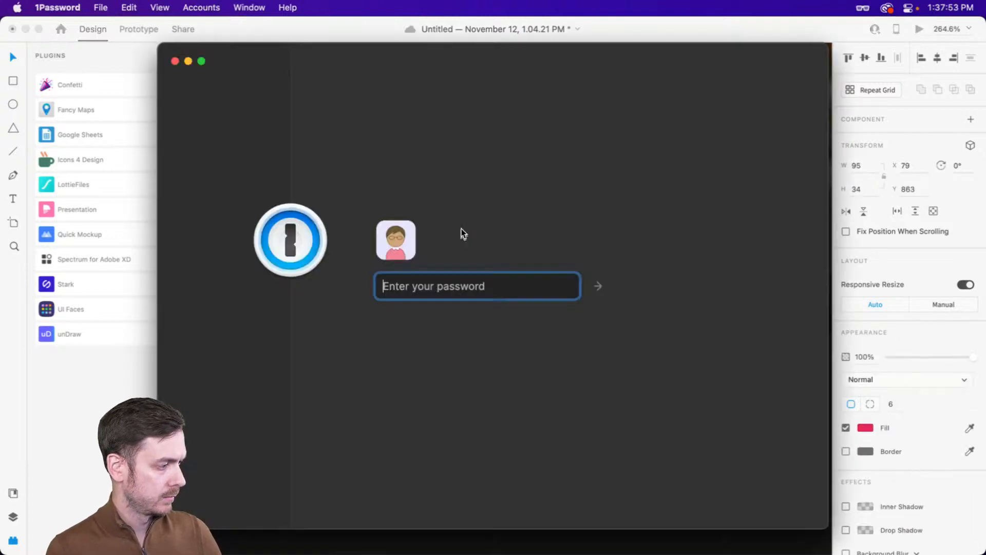
{"action": "left_click", "coordinate": [175, 61]}
{"action": "key", "text": "super+Return"}
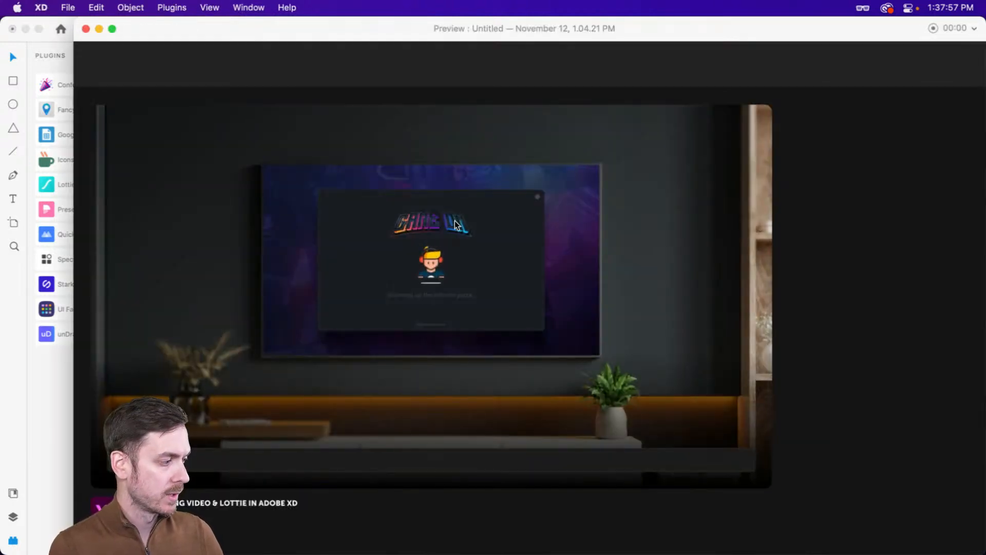
- Shift the streaming icon and LIVE text within the badge, with the text at X 120, Y 870, and narrow the pink rectangle to 87
{"action": "key", "text": "super+w"}
{"action": "left_click", "coordinate": [359, 225]}
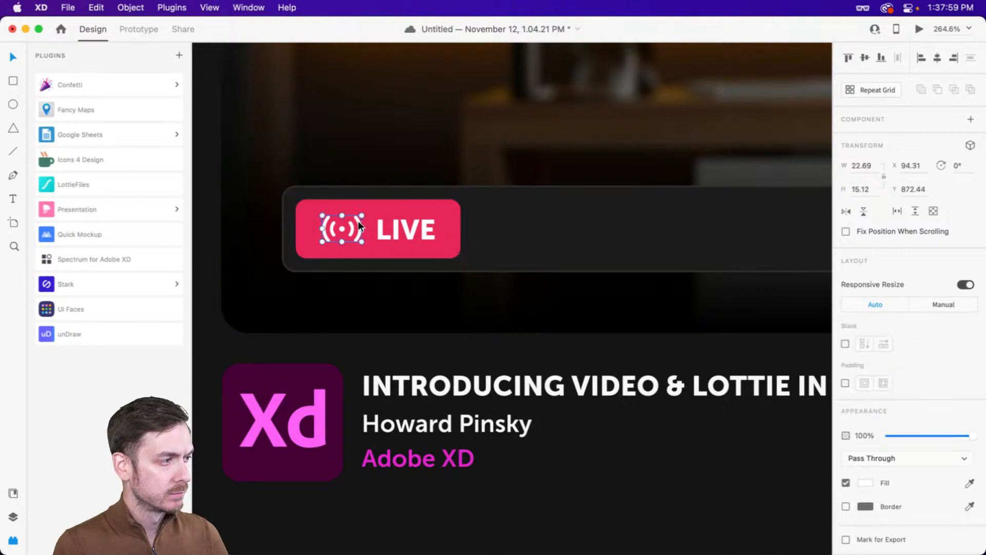
{"action": "left_click_drag", "start_coordinate": [359, 222], "coordinate": [387, 222]}
{"action": "key", "text": "Up"}
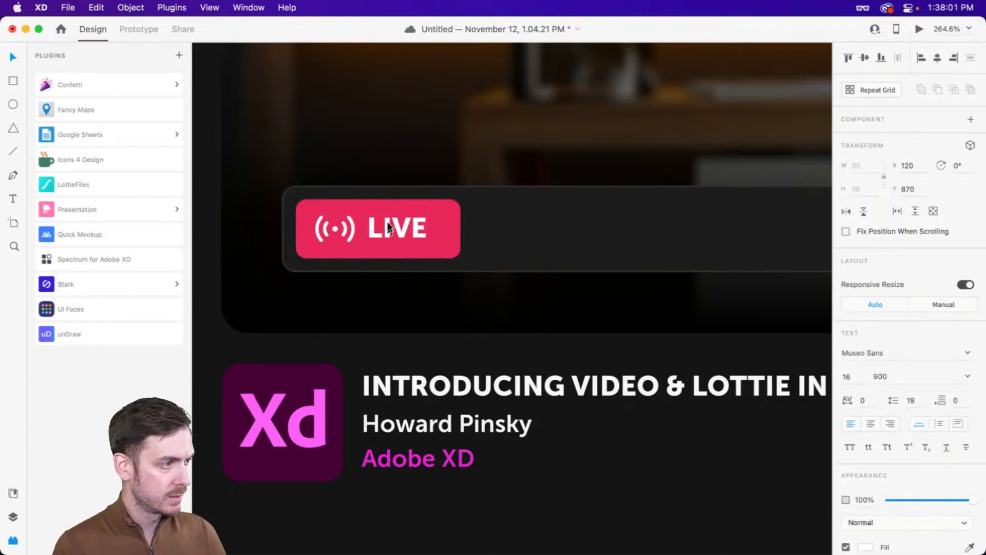
{"action": "left_click", "coordinate": [458, 229]}
{"action": "left_click_drag", "start_coordinate": [460, 229], "coordinate": [448, 234]}
{"action": "scroll", "coordinate": [573, 231], "scroll_direction": "right", "scroll_amount": 2}
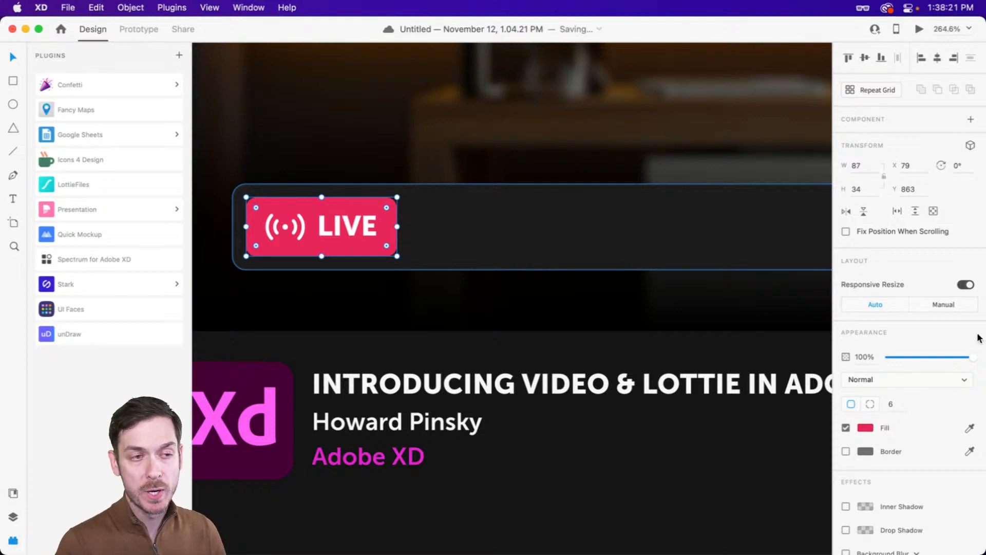
- Group the pink rectangle, LIVE text and streaming icon, and rename the group Live
{"action": "scroll", "coordinate": [539, 216], "scroll_direction": "down", "scroll_amount": 5}
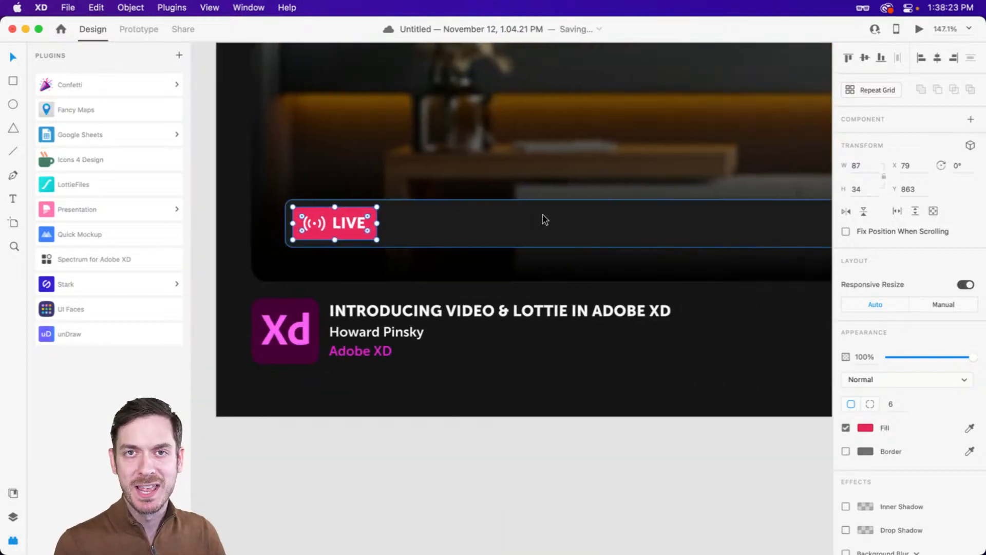
{"action": "scroll", "coordinate": [541, 215], "scroll_direction": "down", "scroll_amount": 3}
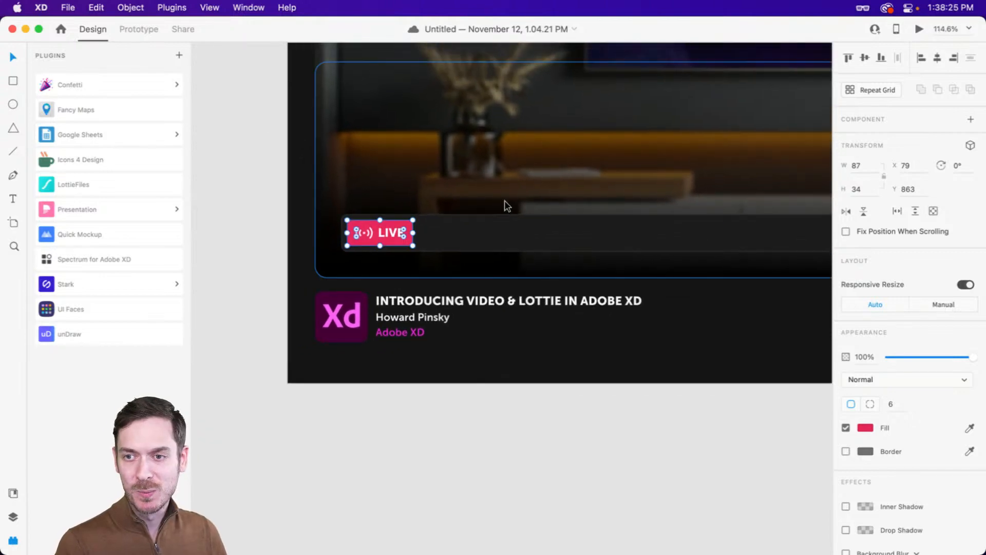
{"action": "scroll", "coordinate": [377, 223], "scroll_direction": "up", "scroll_amount": 3}
{"action": "key", "text": "super+y"}
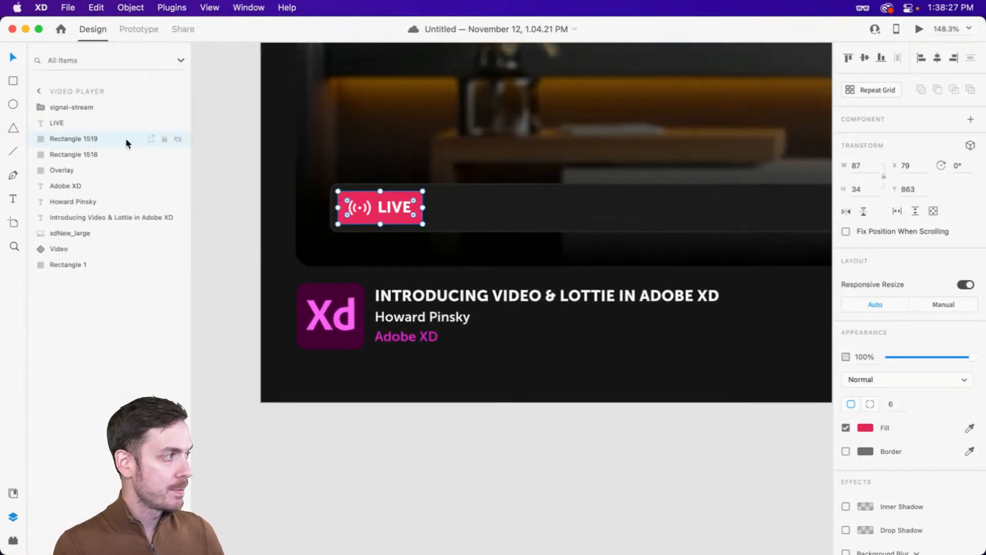
{"action": "left_click", "coordinate": [370, 207], "text": "shift"}
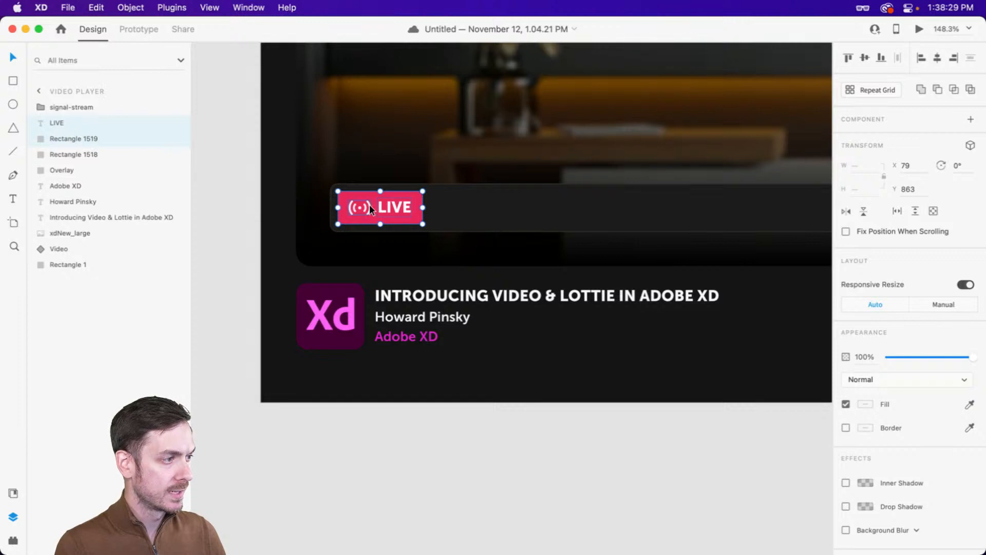
{"action": "key", "text": "super+g"}
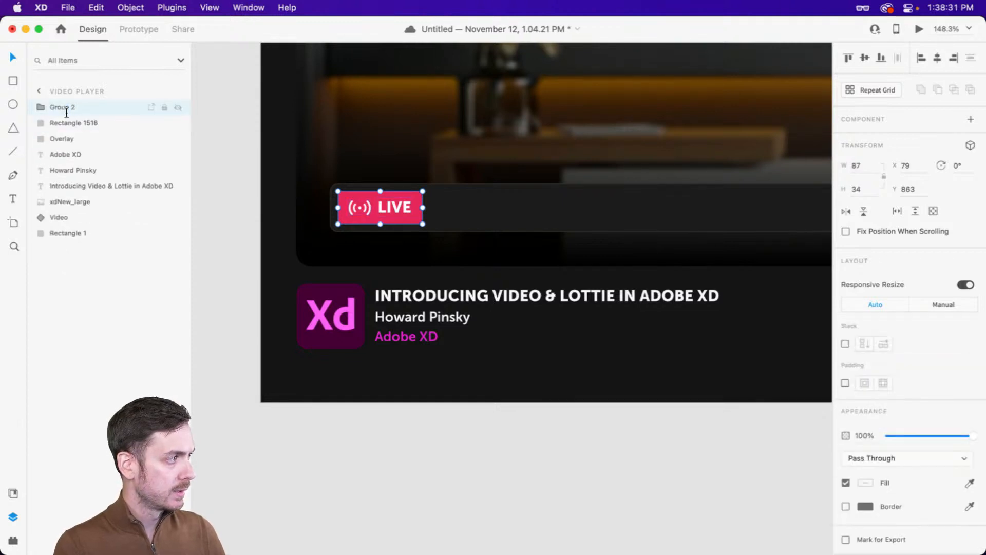
{"action": "double_click", "coordinate": [66, 108]}
{"action": "type", "text": "Live"}
{"action": "key", "text": "Return"}
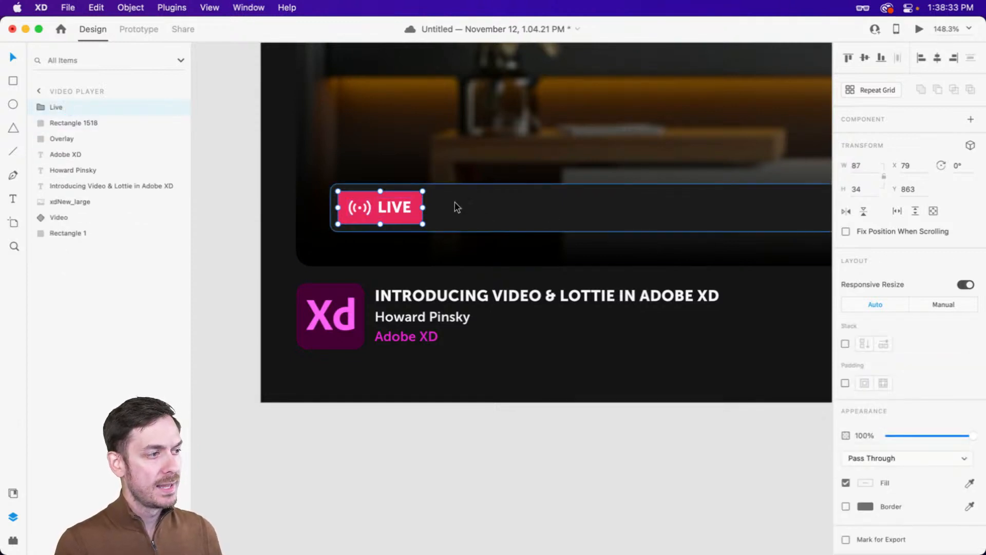
- Nudge the LIVE text inside the Live group down to Y 871
{"action": "left_click", "coordinate": [389, 176]}
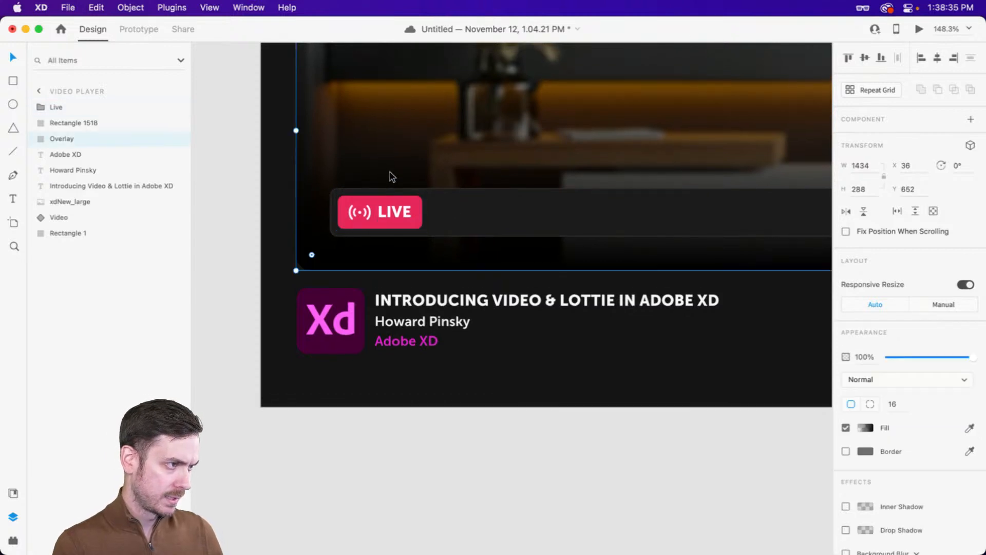
{"action": "left_click", "coordinate": [396, 227]}
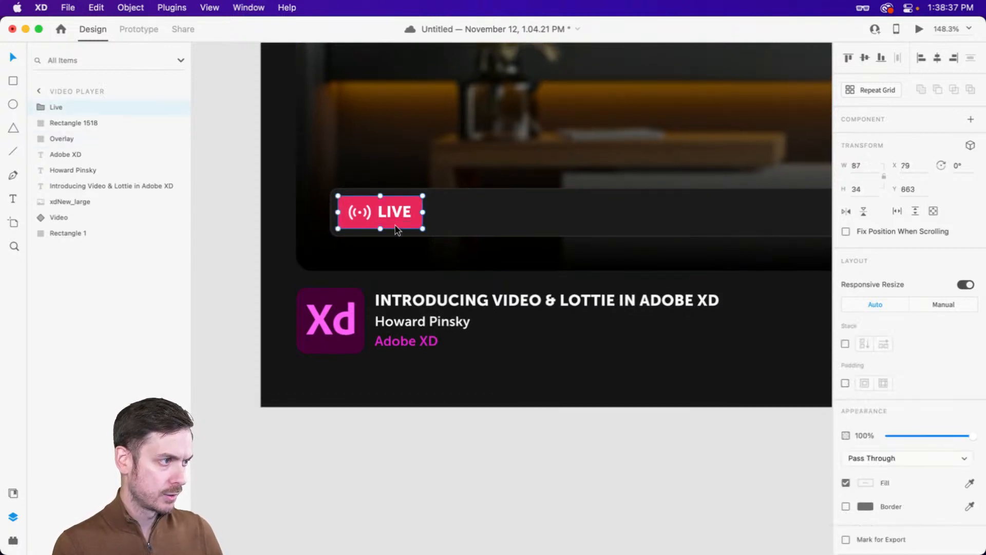
{"action": "double_click", "coordinate": [401, 210]}
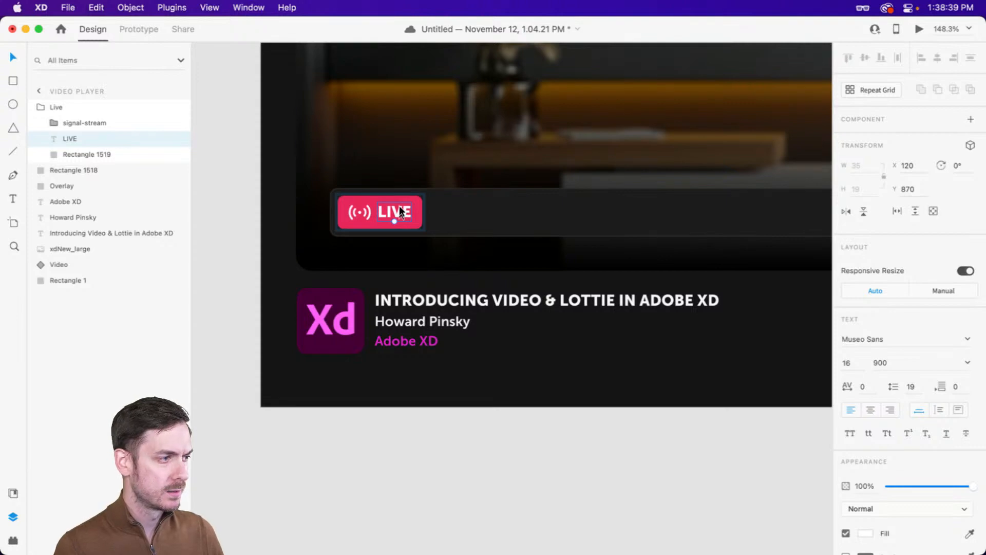
{"action": "key", "text": "Down"}
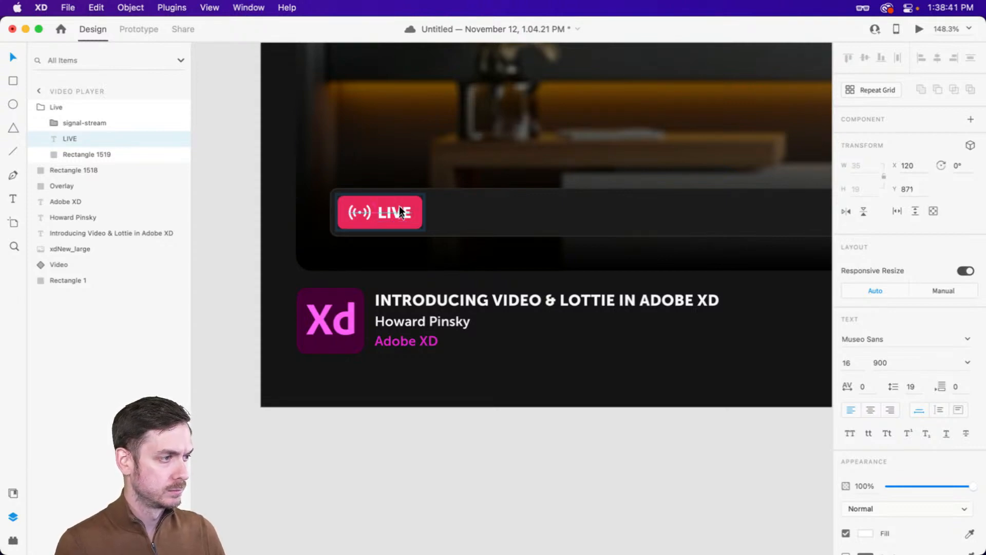
{"action": "left_click", "coordinate": [481, 214]}
- Draw a white rectangle about 9 by 26 beside the LIVE badge, with corner radius 2 and no border
{"action": "scroll", "coordinate": [519, 202], "scroll_direction": "up", "scroll_amount": 5}
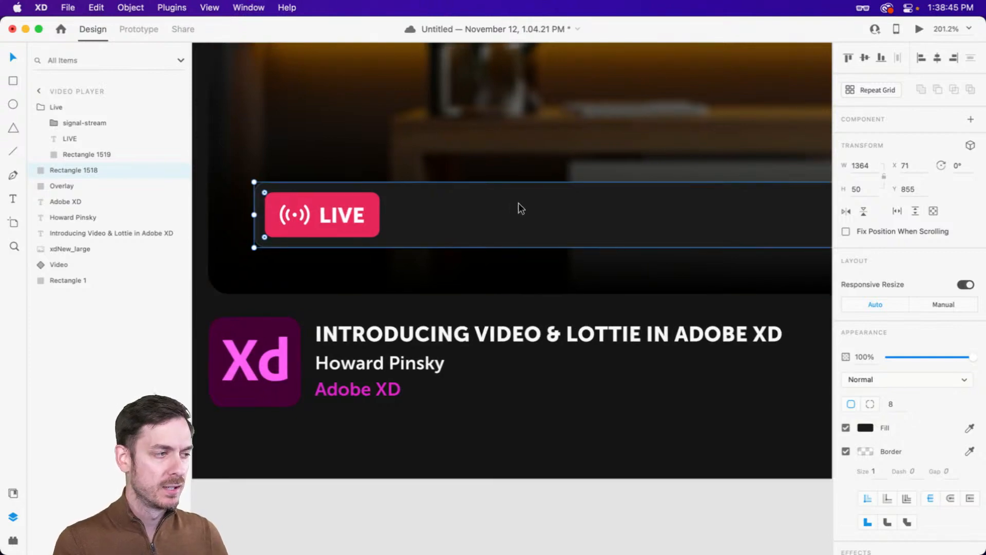
{"action": "scroll", "coordinate": [519, 207], "scroll_direction": "right", "scroll_amount": 2}
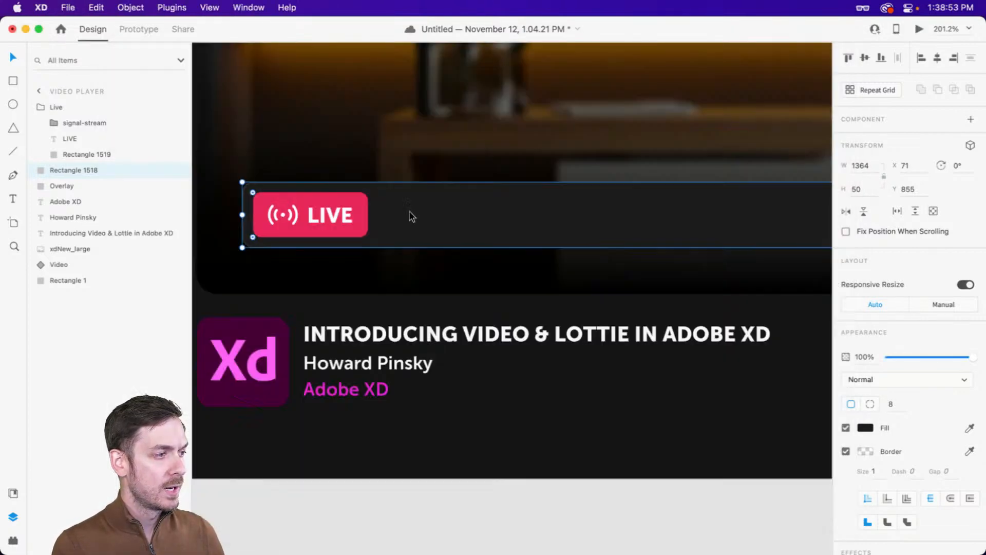
{"action": "scroll", "coordinate": [397, 211], "scroll_direction": "up", "scroll_amount": 5}
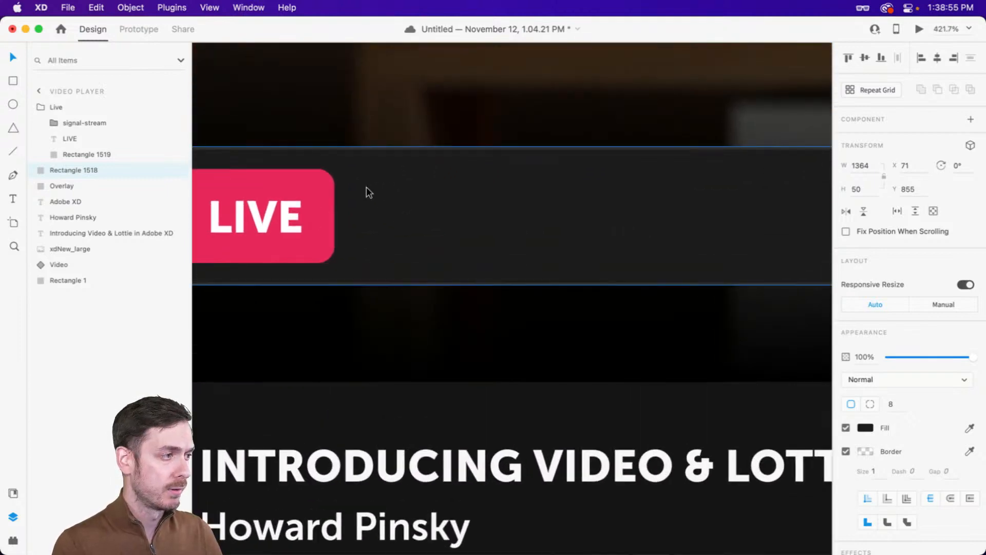
{"action": "key", "text": "r"}
{"action": "left_click_drag", "start_coordinate": [365, 181], "coordinate": [392, 255]}
{"action": "left_click", "coordinate": [850, 404]}
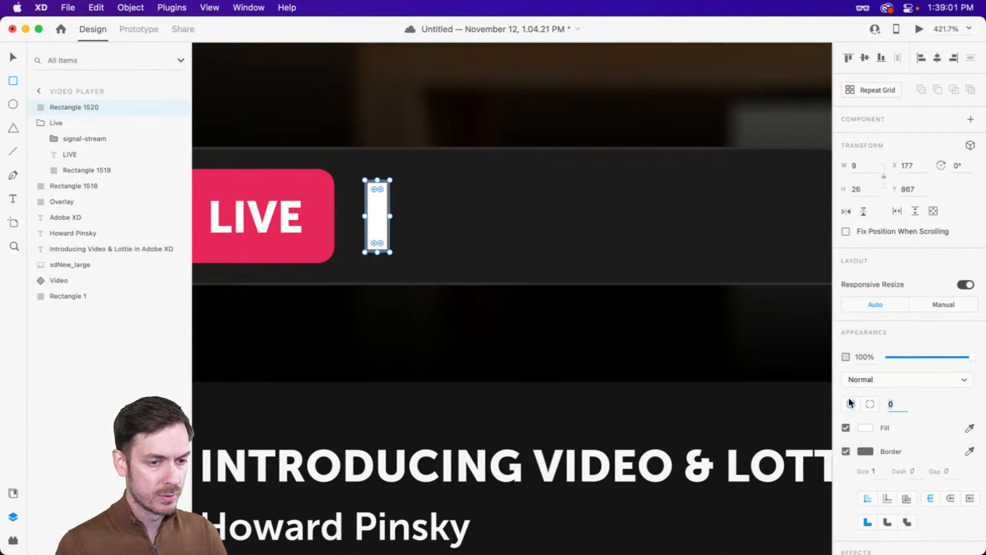
{"action": "type", "text": "2"}
{"action": "key", "text": "Return"}
{"action": "left_click", "coordinate": [846, 451]}
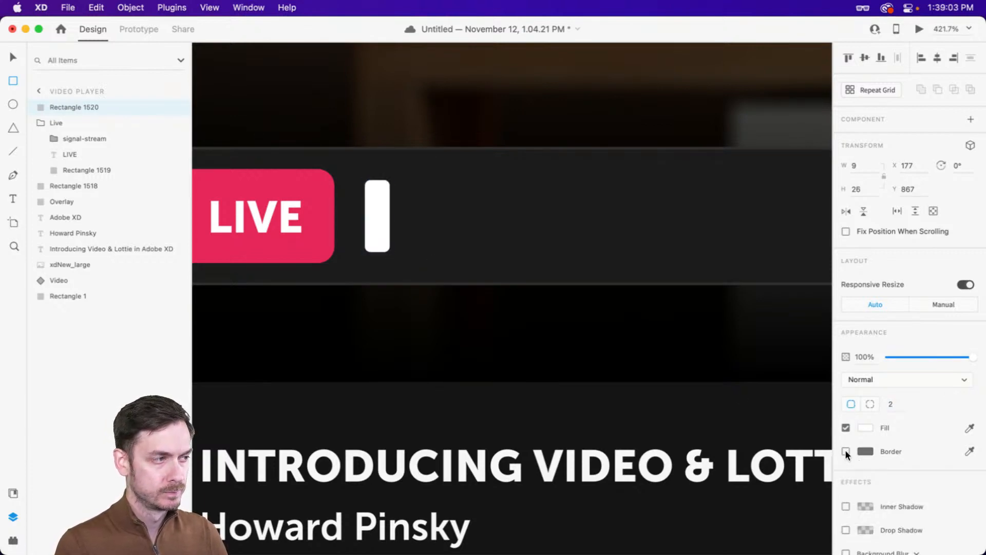
- Narrow the white bar to 7 and duplicate it alongside at X 188 to form a pause icon, previewing the player
{"action": "key", "text": "v"}
{"action": "left_click", "coordinate": [377, 211]}
{"action": "mouse_move", "coordinate": [390, 216]}
{"action": "left_mouse_down"}
{"action": "mouse_move", "coordinate": [381, 216]}
{"action": "mouse_move", "coordinate": [399, 205]}
{"action": "left_mouse_up"}
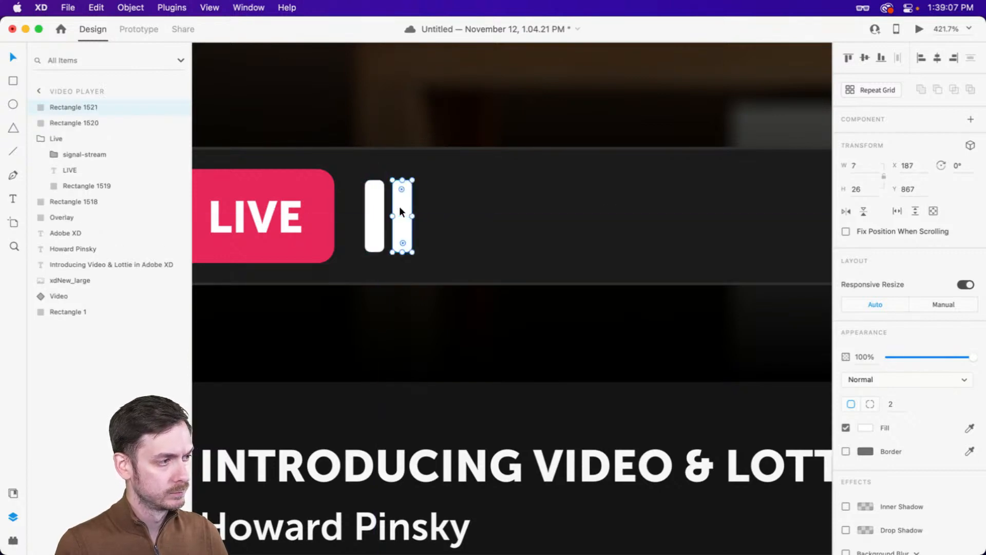
{"action": "key", "text": "super+Return"}
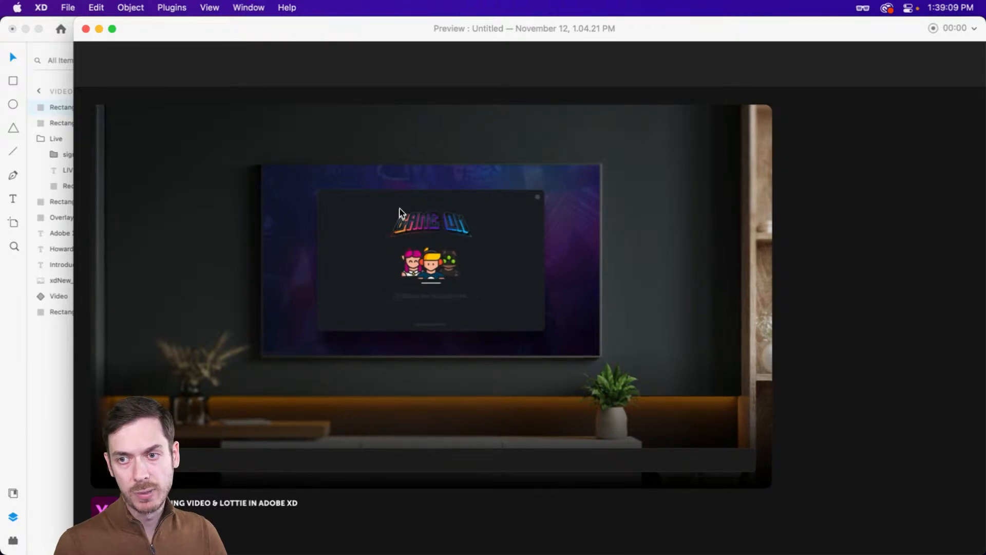
{"action": "key", "text": "super+w"}
{"action": "left_click_drag", "start_coordinate": [401, 213], "coordinate": [402, 214]}
- Group the two white bars and rename the group Pause
{"action": "left_click", "coordinate": [374, 216], "text": "shift"}
{"action": "key", "text": "super+g"}
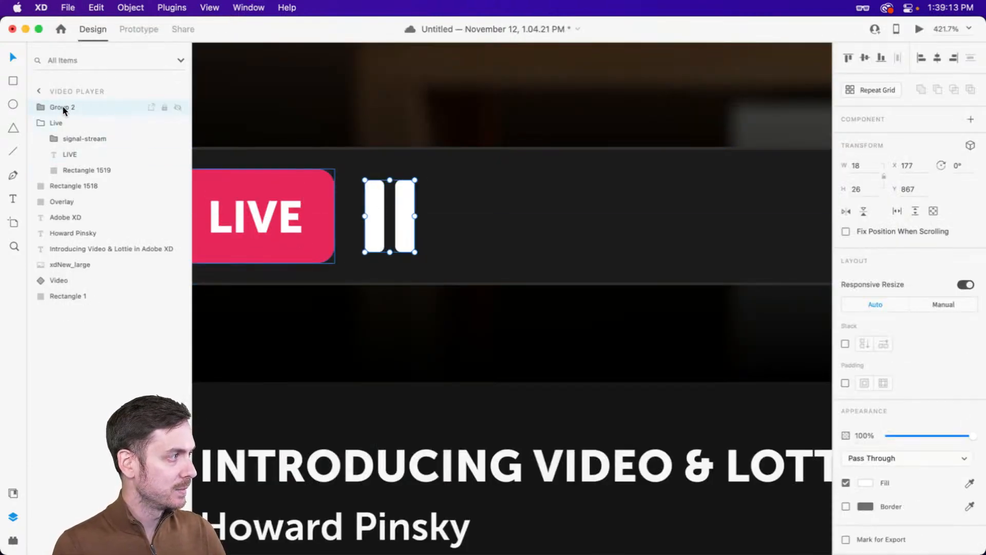
{"action": "double_click", "coordinate": [62, 106]}
{"action": "type", "text": "Pause"}
{"action": "key", "text": "Return"}
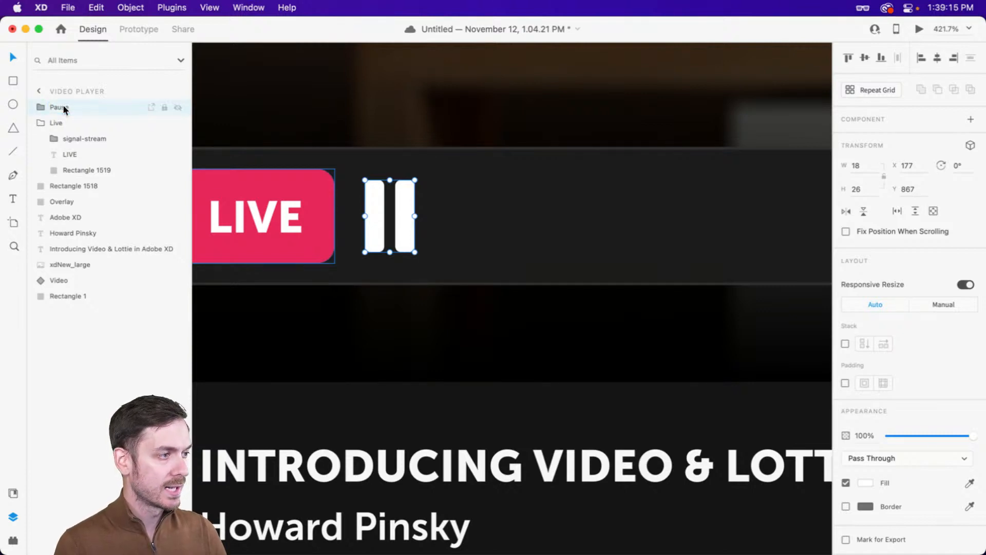
- Move the Pause group to X 176, preview the player, and reduce the group's height to 23
{"action": "left_click_drag", "start_coordinate": [402, 211], "coordinate": [400, 209]}
{"action": "key", "text": "super+Return"}
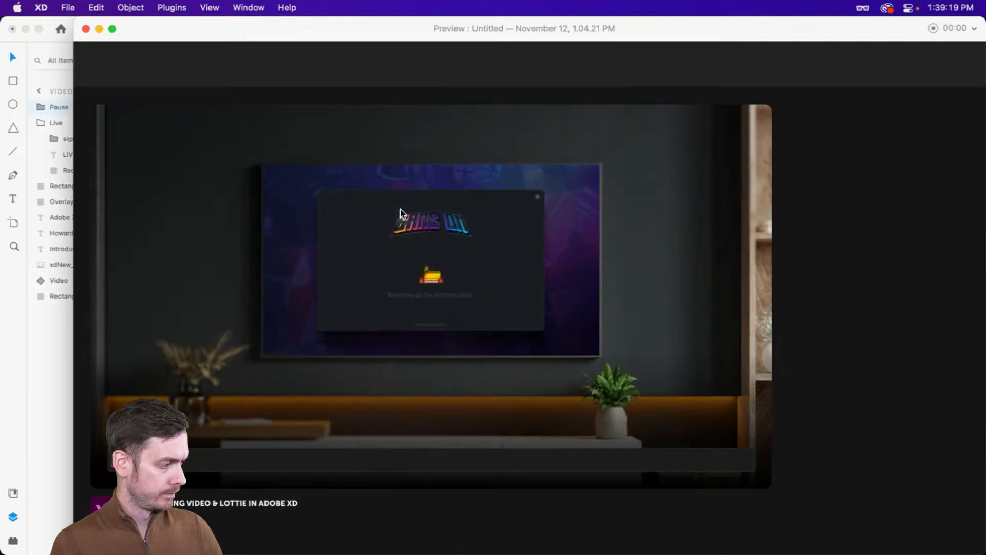
{"action": "key", "text": "super+w"}
{"action": "key", "text": "super+Up"}
{"action": "key", "text": "super+Up"}
{"action": "key", "text": "super+Up"}
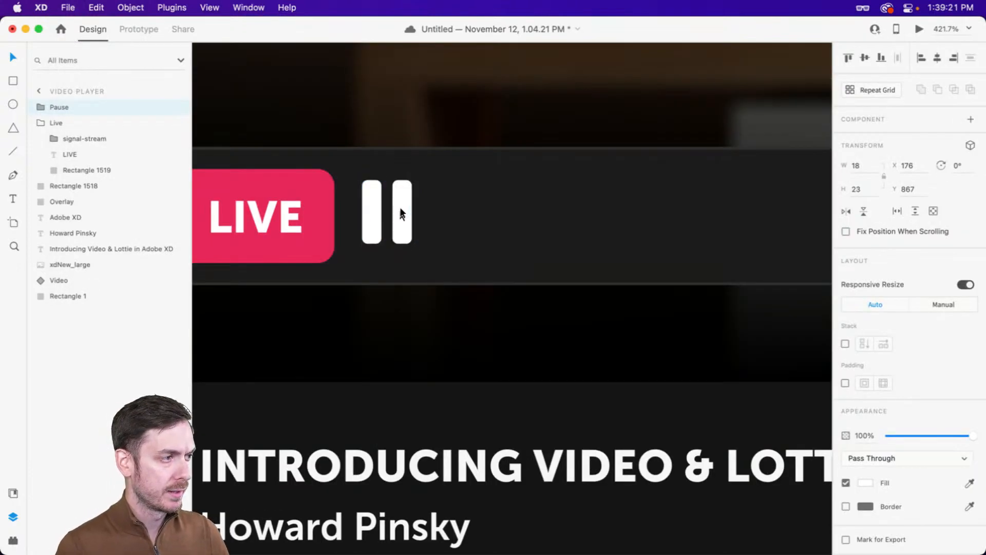
- Nudge the Pause group to X 180, Y 869
{"action": "key", "text": "Down"}
{"action": "key", "text": "Down"}
{"action": "key", "text": "Right"}
{"action": "key", "text": "Right"}
{"action": "key", "text": "Right"}
{"action": "key", "text": "Right"}
{"action": "key", "text": "Left"}
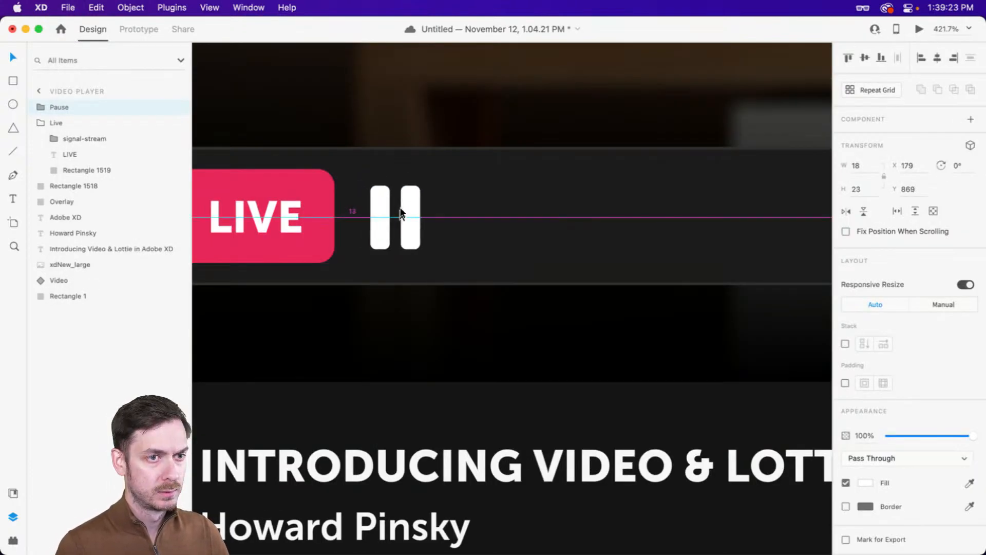
{"action": "key", "text": "Right"}
- Reduce the Pause group's height to 22, preview the player, and shift the group to X 178
{"action": "key", "text": "super+Up"}
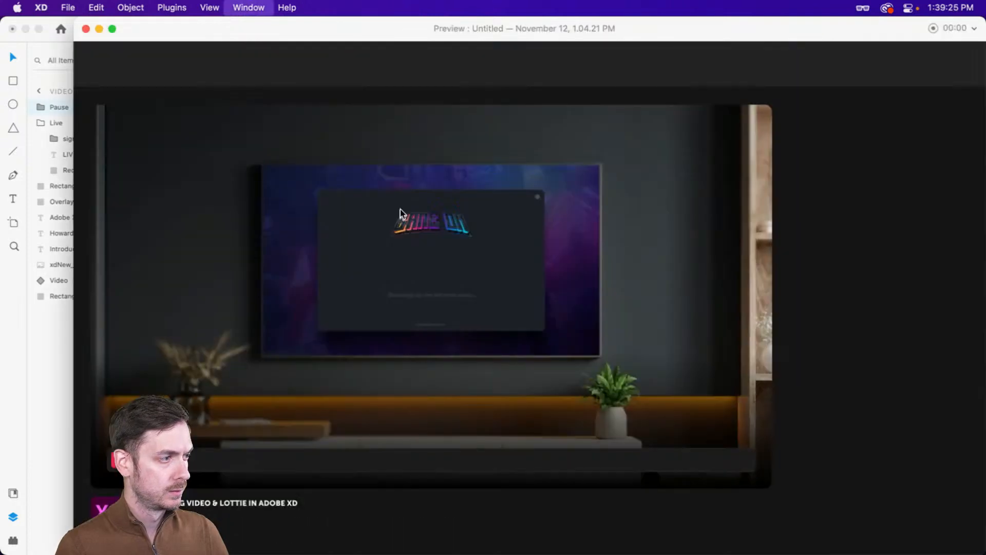
{"action": "key", "text": "super+Return"}
{"action": "key", "text": "super+w"}
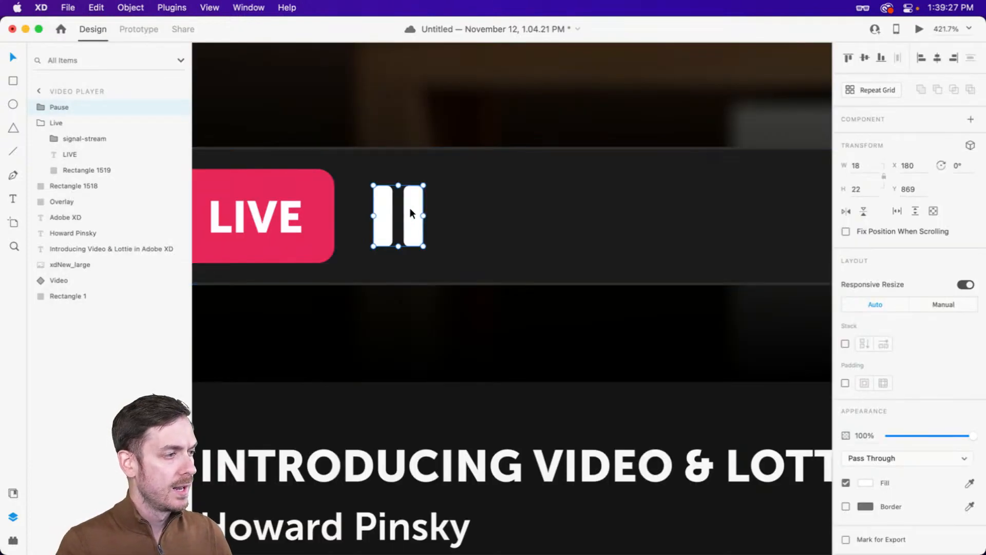
{"action": "left_click_drag", "start_coordinate": [409, 207], "coordinate": [405, 208]}
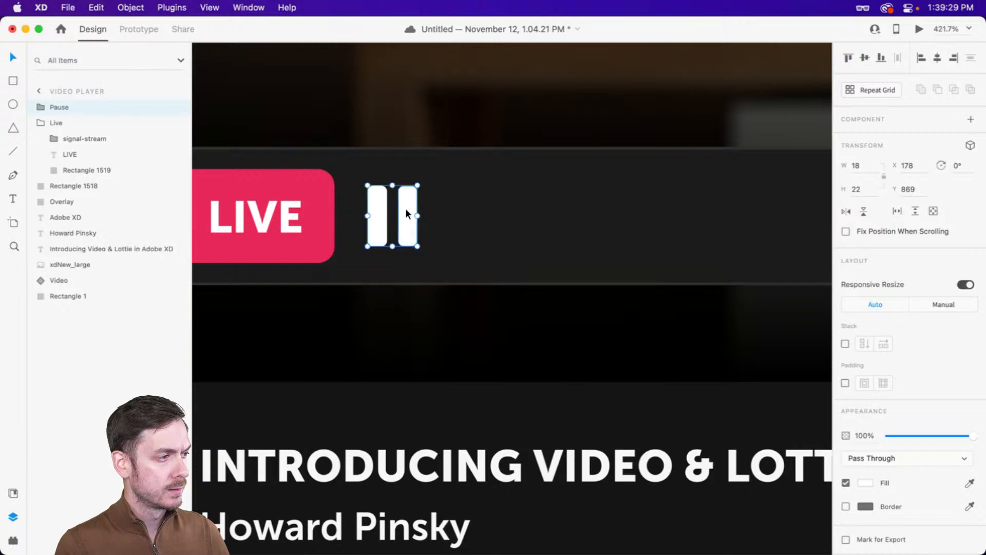
- Switch to Nucleo and search the Coco icon set for "forward"
{"action": "key", "text": "super+Tab"}
{"action": "left_click", "coordinate": [154, 171]}
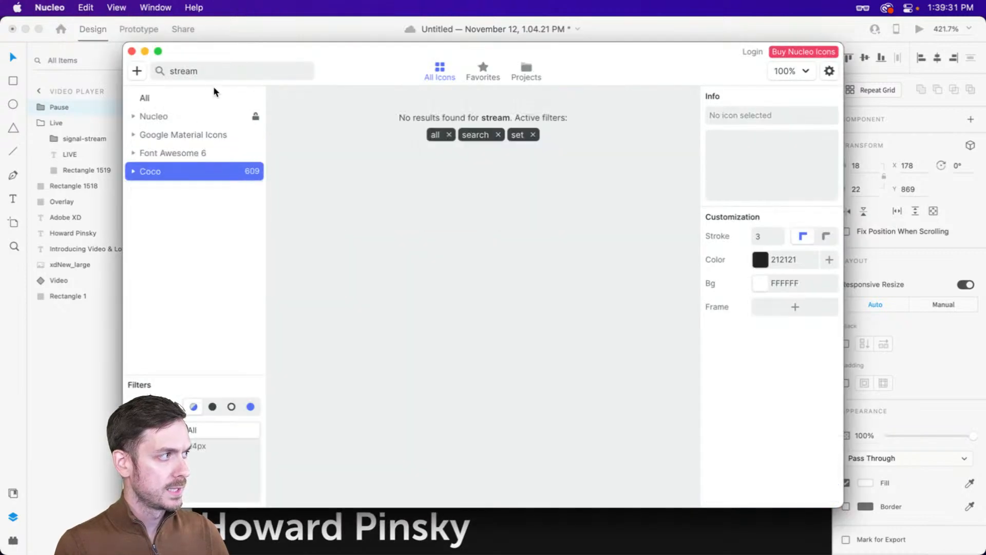
{"action": "double_click", "coordinate": [158, 78]}
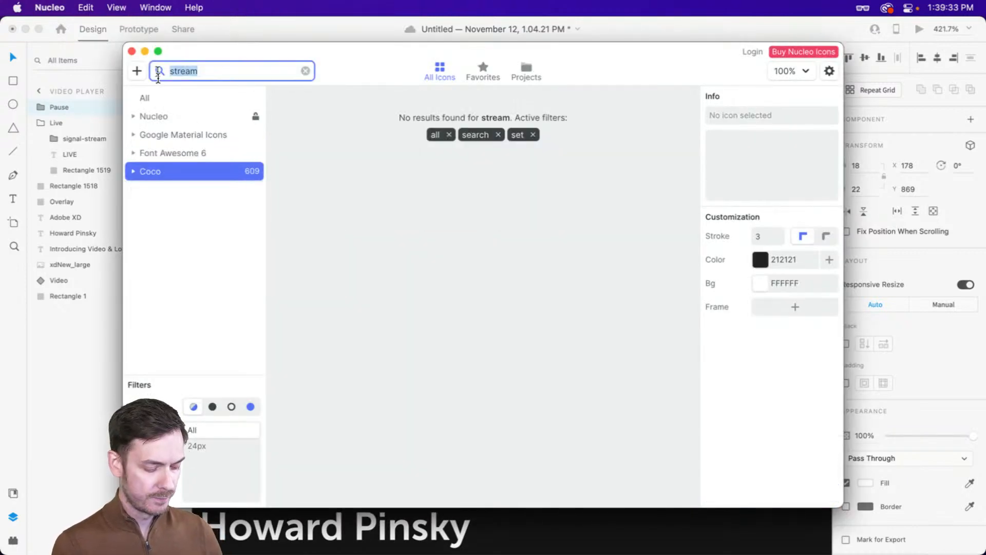
{"action": "type", "text": "foprward"}
{"action": "key", "text": "BackSpace"}
{"action": "key", "text": "BackSpace"}
{"action": "key", "text": "BackSpace"}
{"action": "key", "text": "BackSpace"}
{"action": "key", "text": "BackSpace"}
{"action": "key", "text": "BackSpace"}
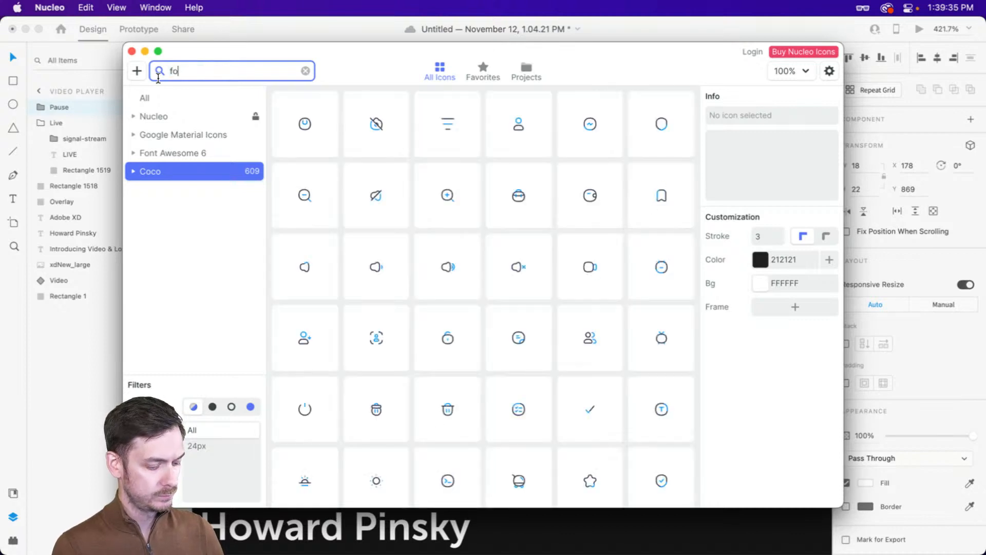
{"action": "type", "text": "rward"}
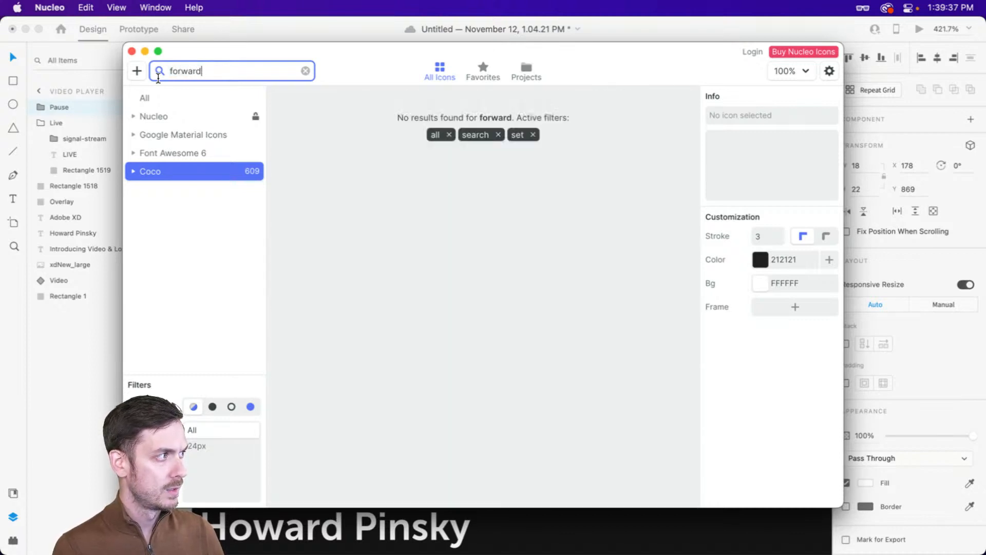
- Search the Coco icon set for "next" and for "arrow", and look through the arrow icons
{"action": "key", "text": "super+a"}
{"action": "type", "text": "next"}
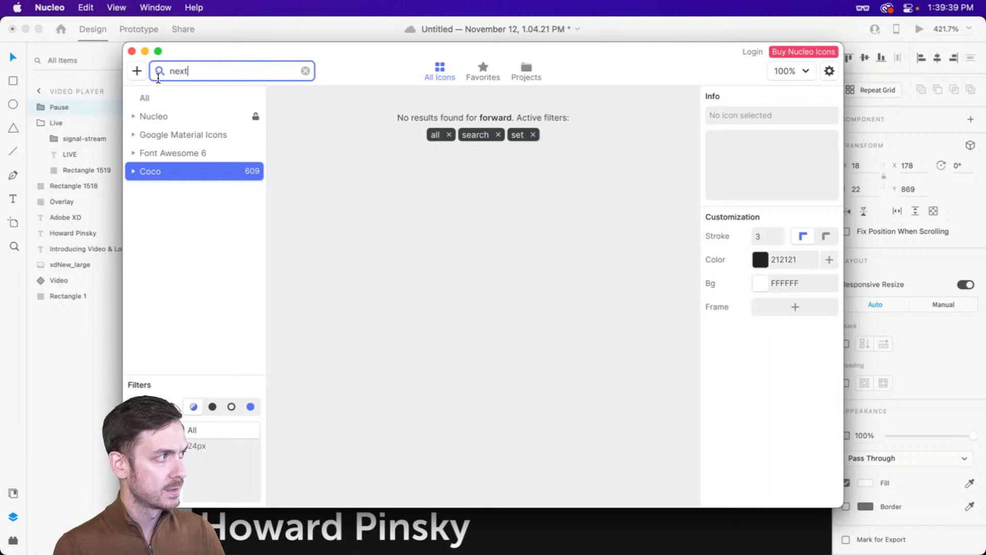
{"action": "key", "text": "super+a"}
{"action": "type", "text": "arrow"}
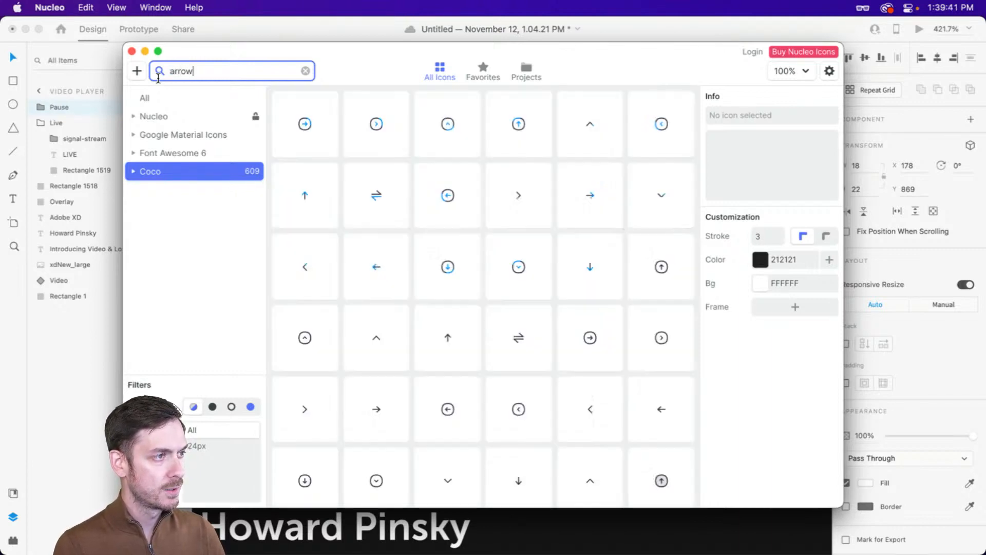
{"action": "scroll", "coordinate": [496, 252], "scroll_direction": "down", "scroll_amount": 5}
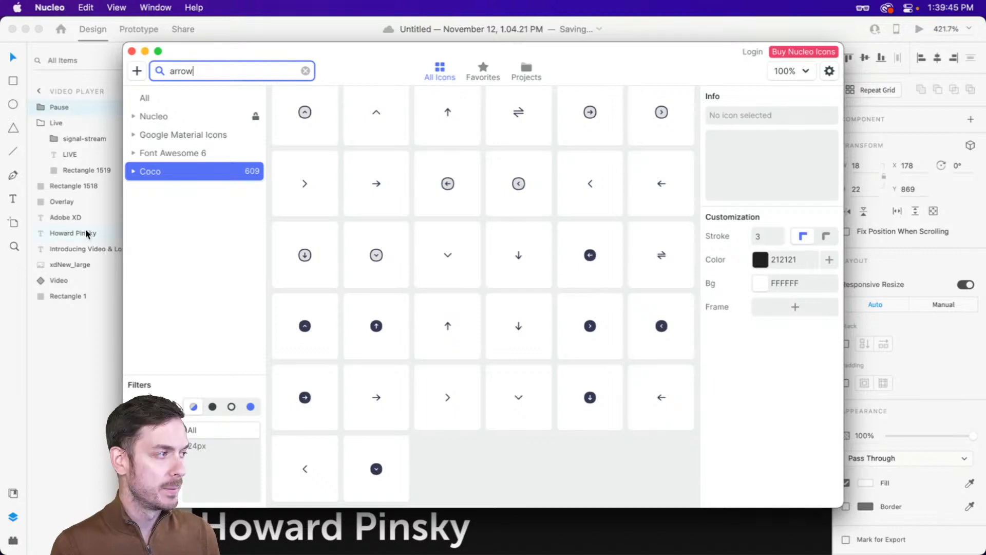
- Search the Font Awesome 6 icon set for "forward" and pick the solid double-arrow forward icon
{"action": "left_click", "coordinate": [199, 155]}
{"action": "left_click_drag", "start_coordinate": [204, 75], "coordinate": [144, 66]}
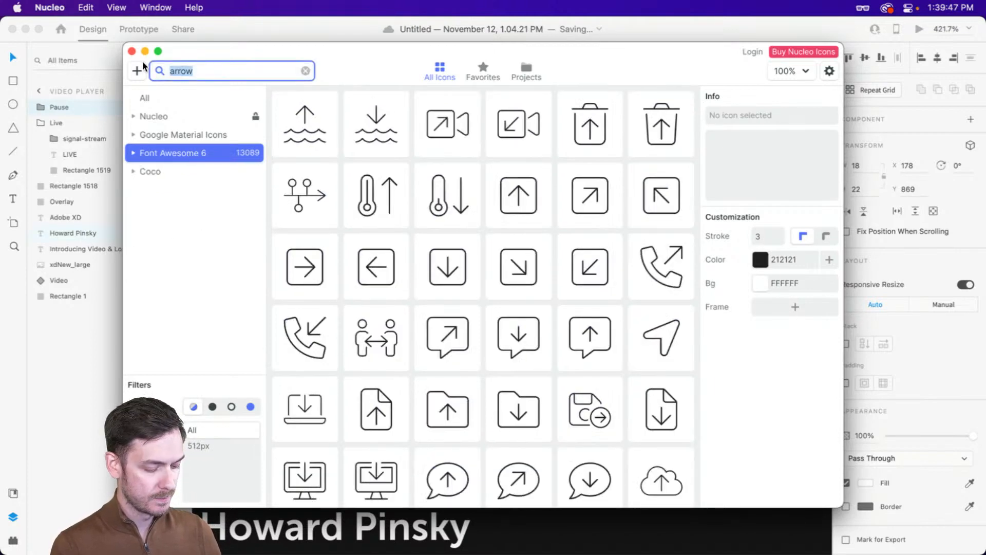
{"action": "type", "text": "forward"}
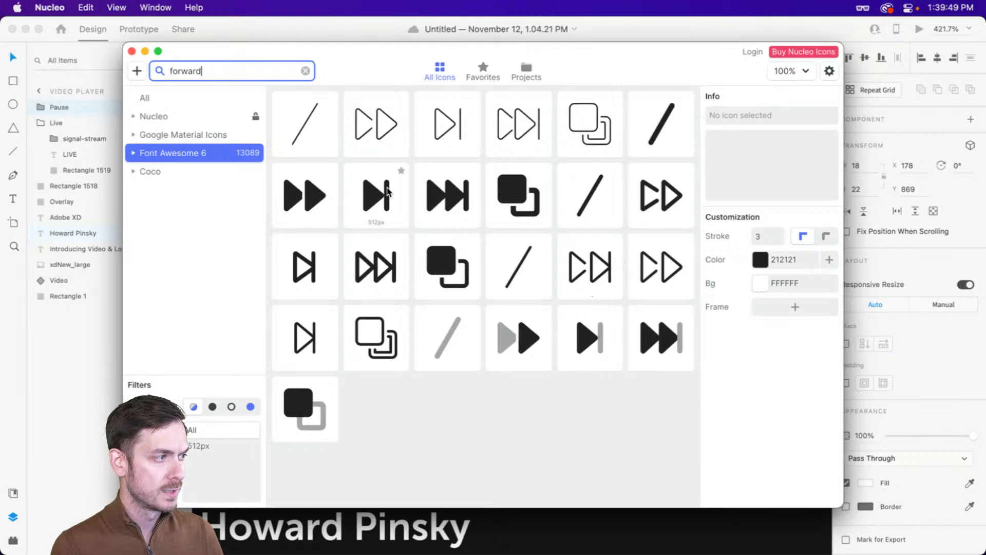
{"action": "left_click", "coordinate": [334, 193]}
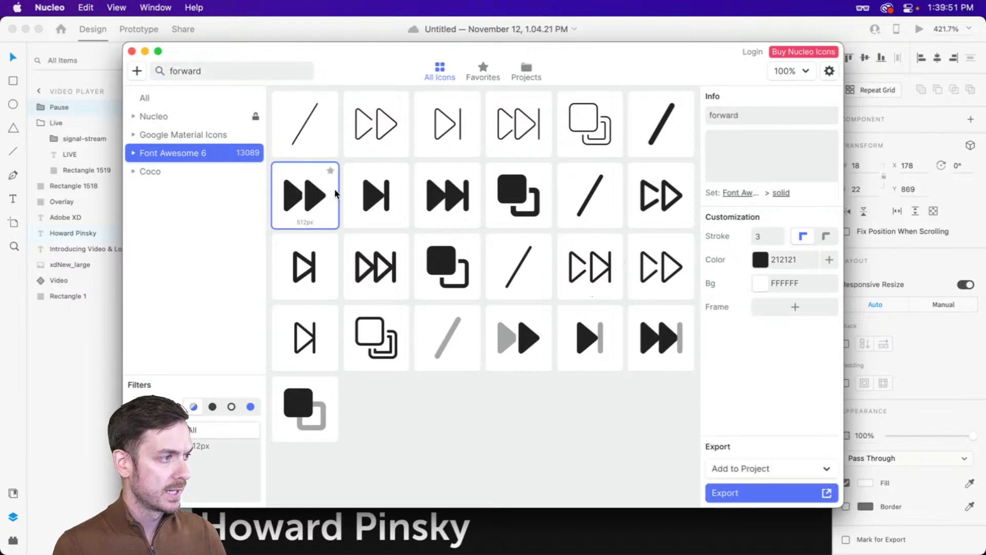
{"action": "left_click", "coordinate": [367, 191]}
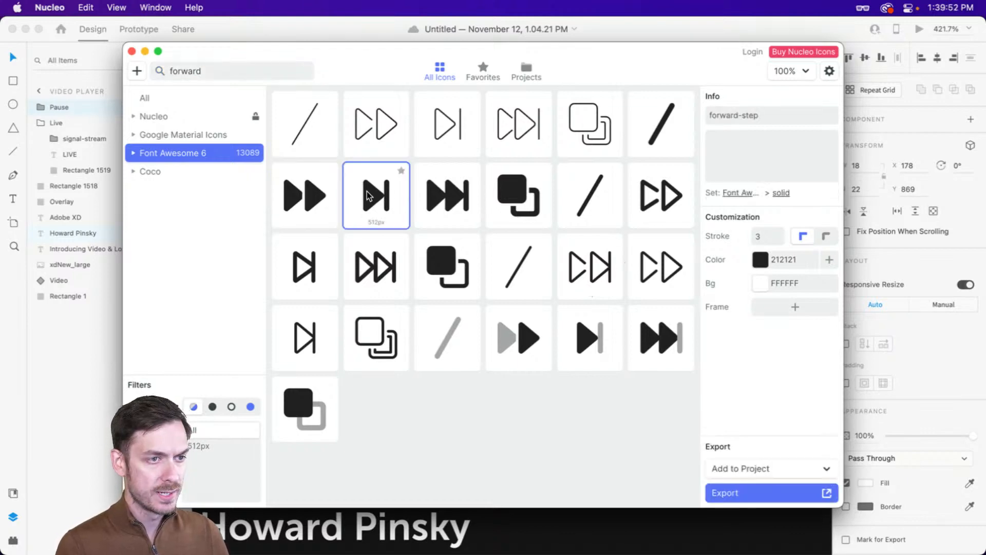
{"action": "left_click", "coordinate": [285, 188]}
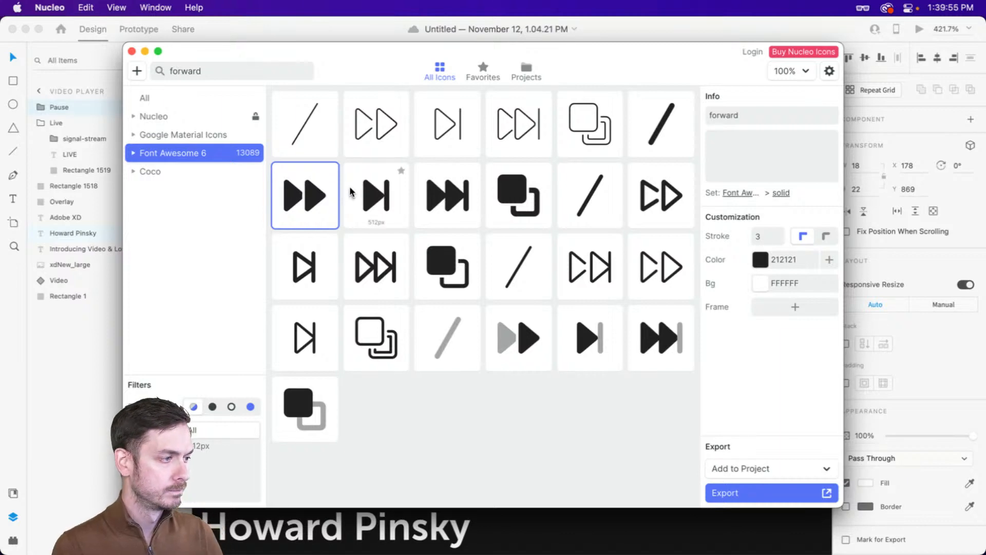
- Paste the forward icon into the XD player, scale it to 22 high, and place it beside the pause icon at X 208, Y 869
{"action": "key", "text": "super+Tab"}
{"action": "key", "text": "super+v"}
{"action": "scroll", "coordinate": [490, 230], "scroll_direction": "down", "scroll_amount": 6}
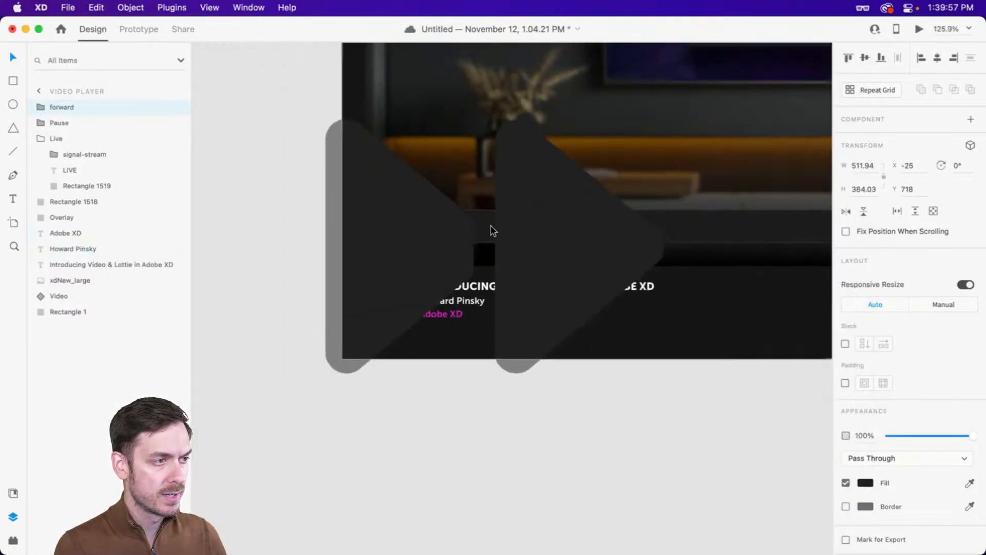
{"action": "left_click_drag", "start_coordinate": [666, 117], "coordinate": [484, 189]}
{"action": "scroll", "coordinate": [511, 213], "scroll_direction": "up", "scroll_amount": 5}
{"action": "scroll", "coordinate": [492, 254], "scroll_direction": "up", "scroll_amount": 3}
{"action": "left_click_drag", "start_coordinate": [509, 159], "coordinate": [492, 187]}
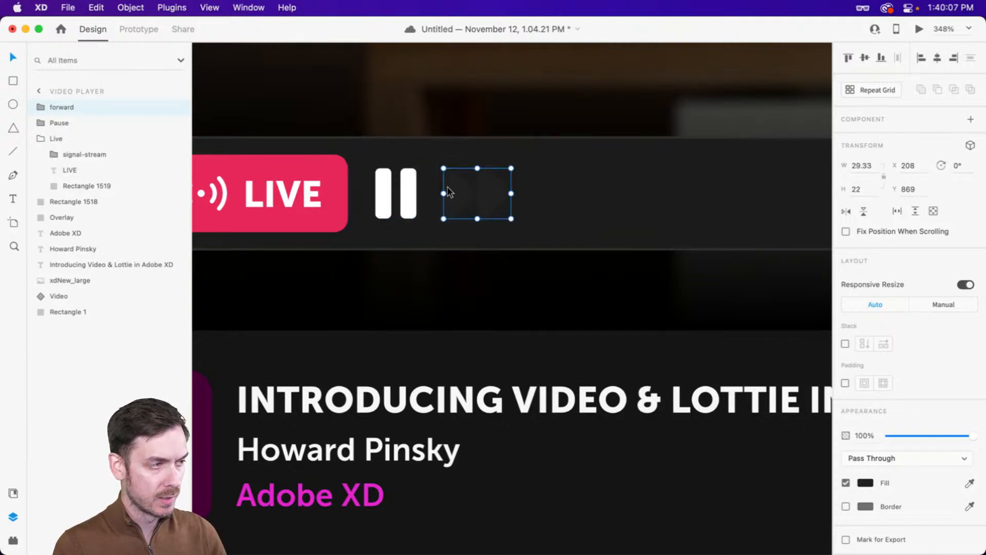
- Fill the forward icon with the pause icon's white using the eyedropper and preview the player
{"action": "key", "text": "i"}
{"action": "left_click", "coordinate": [404, 190]}
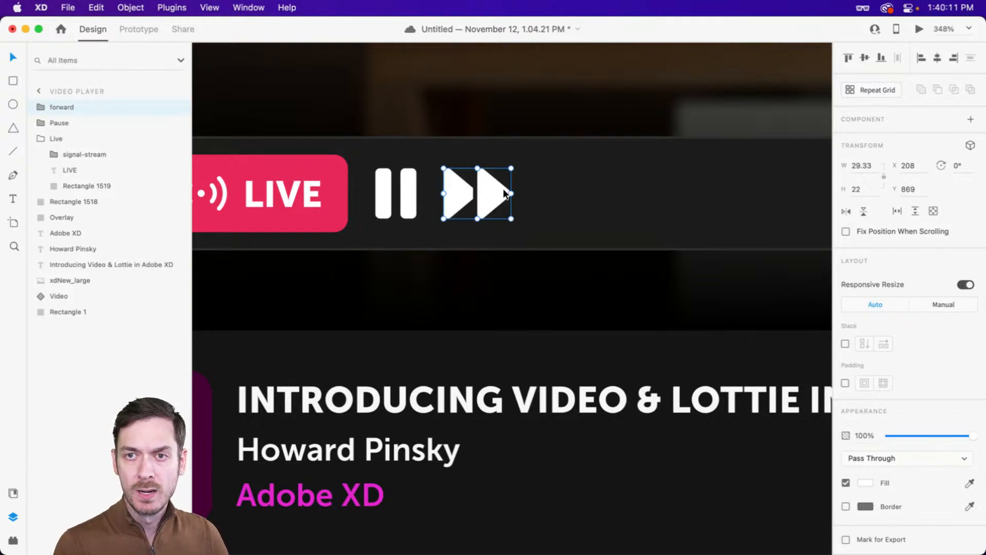
{"action": "key", "text": "super+Return"}
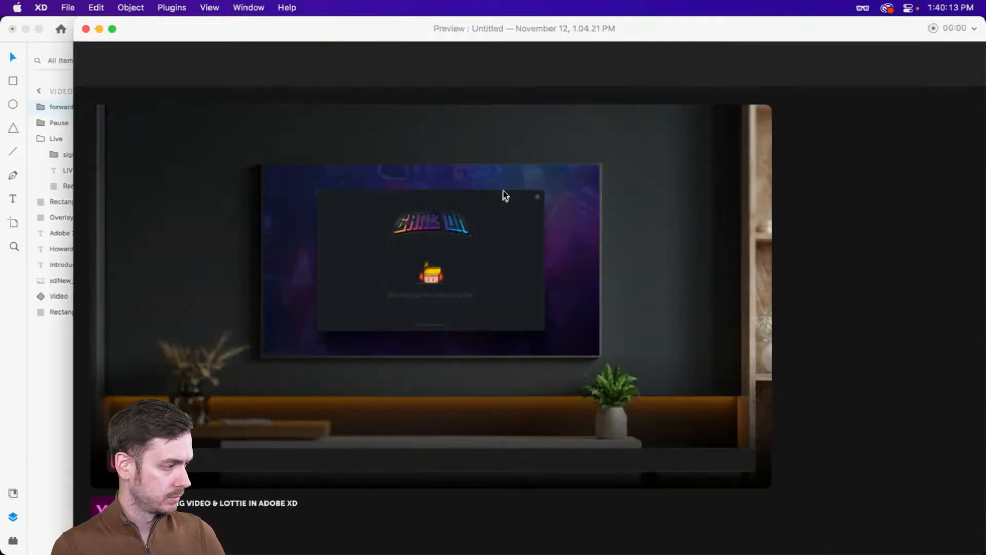
{"action": "key", "text": "super+w"}
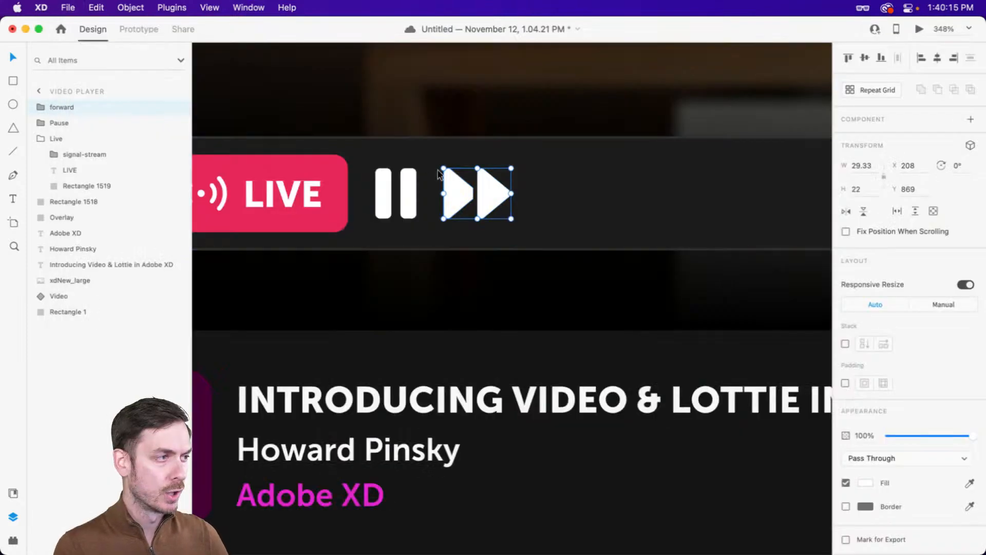
- Scale the Pause and forward icons down together to X 178, Y 870.83, and preview the player
{"action": "left_click_drag", "start_coordinate": [511, 169], "coordinate": [474, 186]}
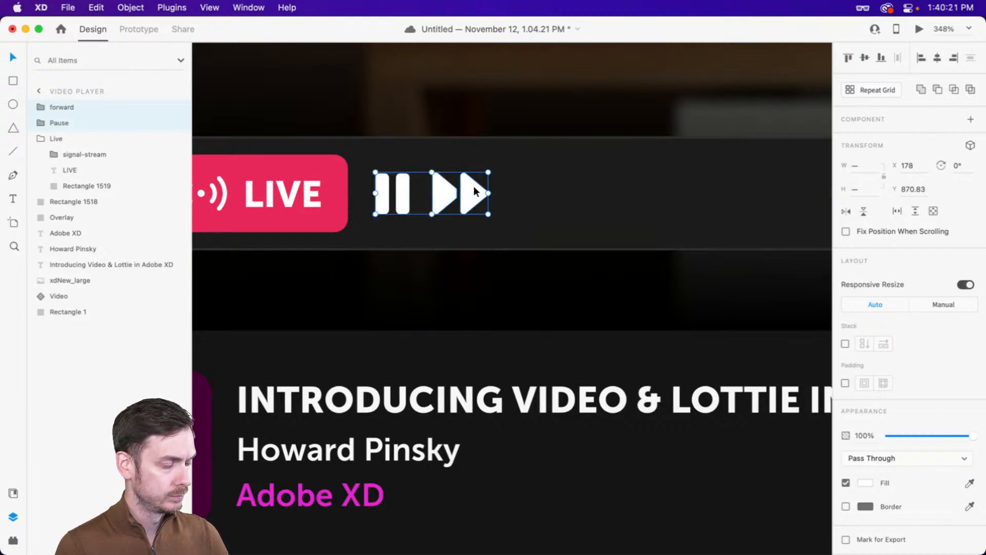
{"action": "key", "text": "super+Return"}
{"action": "key", "text": "super+w"}
{"action": "left_click", "coordinate": [591, 196]}
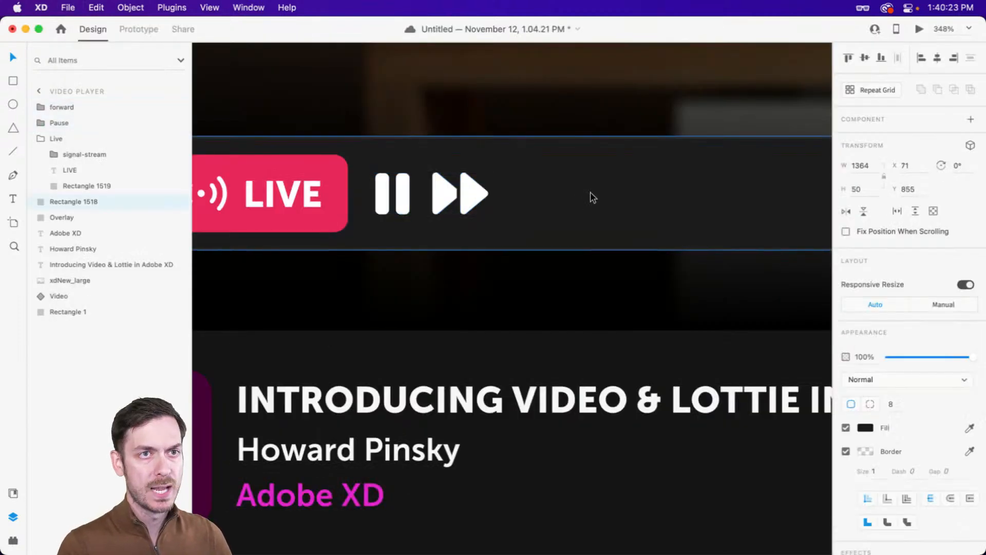
- Draw a horizontal line about 561 long from beside the forward icon along the control bar, with a border size of 4
{"action": "scroll", "coordinate": [593, 200], "scroll_direction": "down", "scroll_amount": 10}
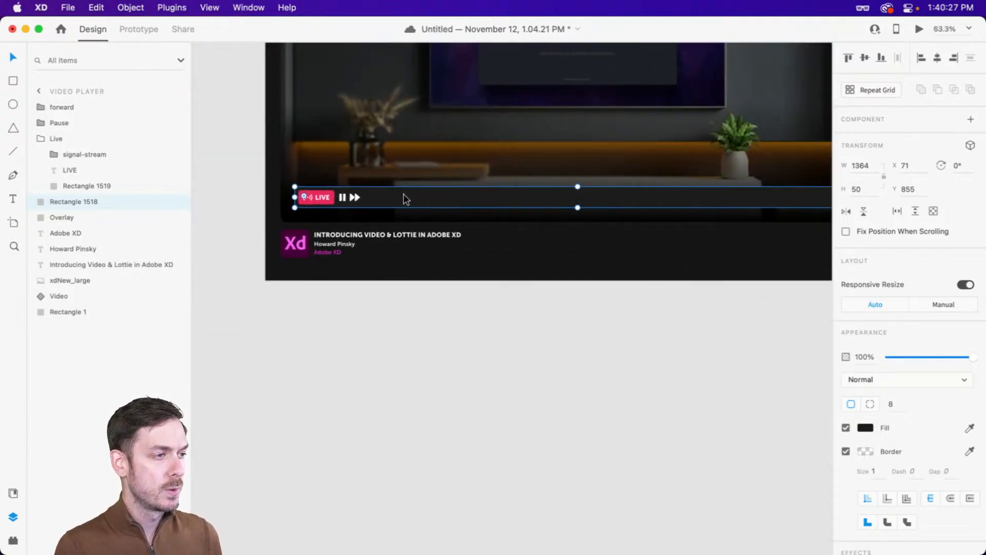
{"action": "scroll", "coordinate": [404, 199], "scroll_direction": "right", "scroll_amount": 5}
{"action": "scroll", "coordinate": [398, 199], "scroll_direction": "left", "scroll_amount": 2}
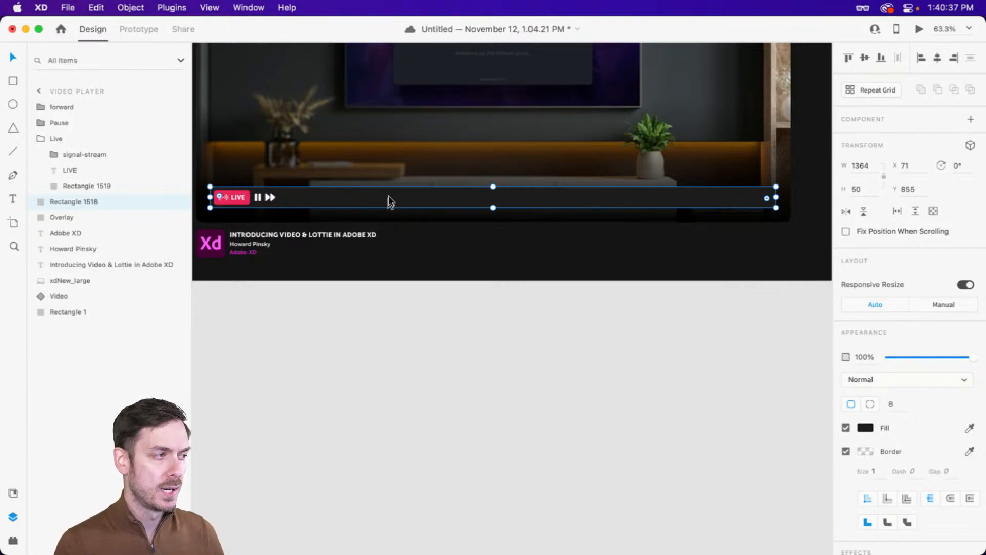
{"action": "scroll", "coordinate": [389, 197], "scroll_direction": "up", "scroll_amount": 1}
{"action": "key", "text": "l"}
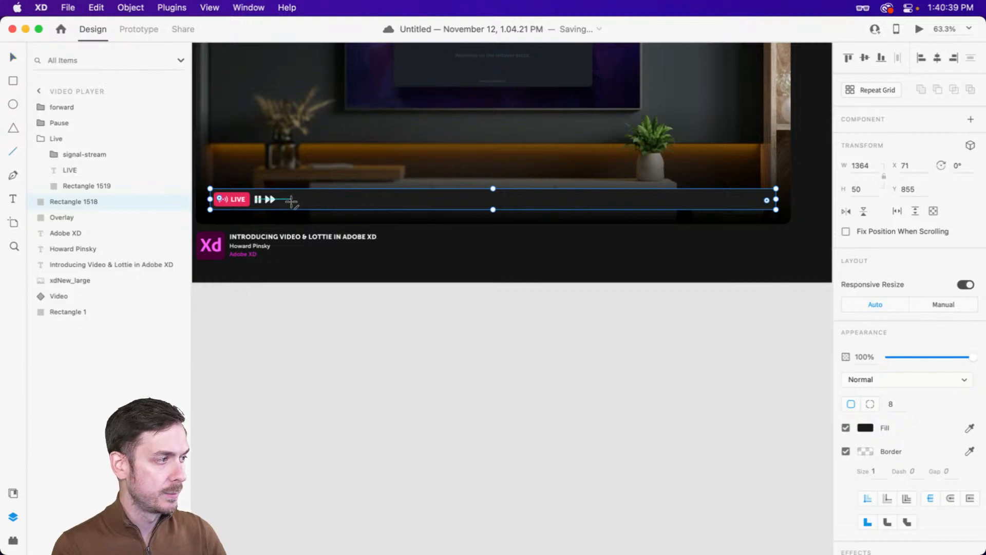
{"action": "scroll", "coordinate": [291, 202], "scroll_direction": "up", "scroll_amount": 5}
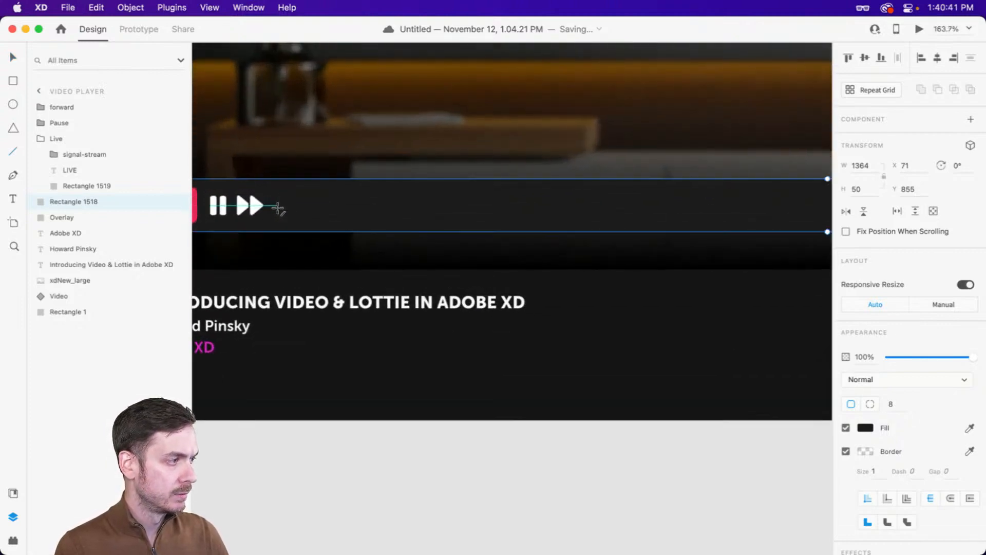
{"action": "mouse_move", "coordinate": [278, 208]}
{"action": "left_mouse_down"}
{"action": "mouse_move", "coordinate": [791, 206]}
{"action": "mouse_move", "coordinate": [762, 206]}
{"action": "left_mouse_up"}
{"action": "key", "text": "Up"}
{"action": "key", "text": "Up"}
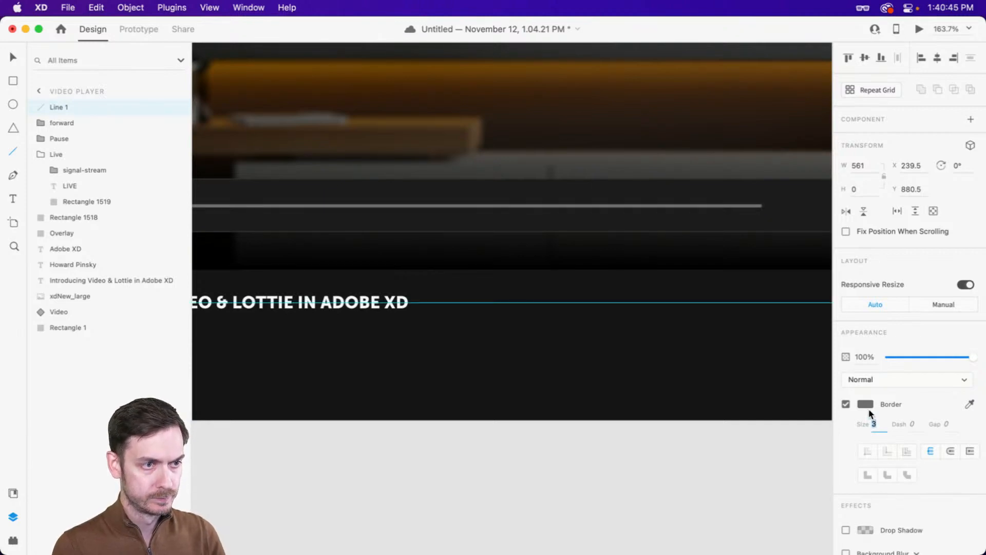
{"action": "key", "text": "Up"}
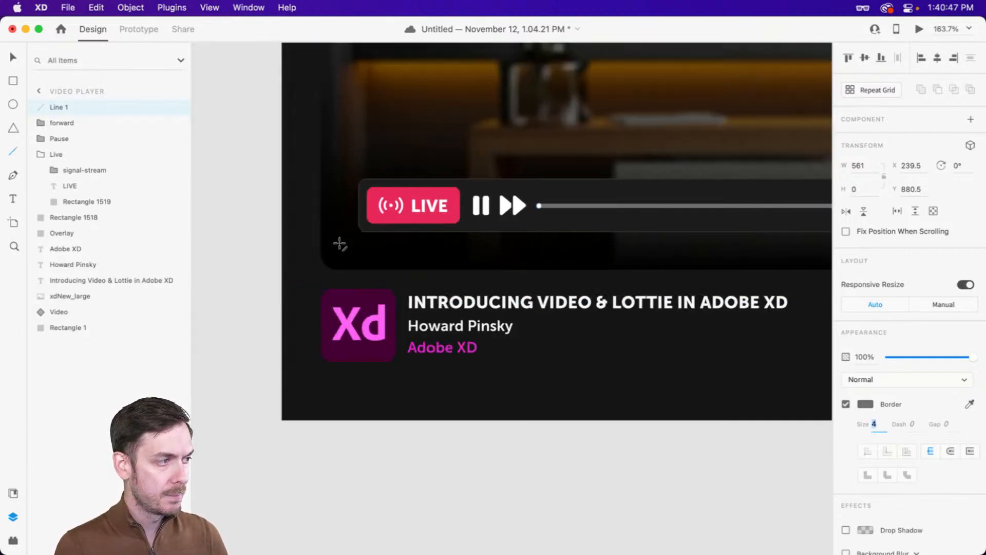
- Sample the LIVE badge's pink for the line's border and add that colour to the document assets
{"action": "left_click", "coordinate": [970, 404]}
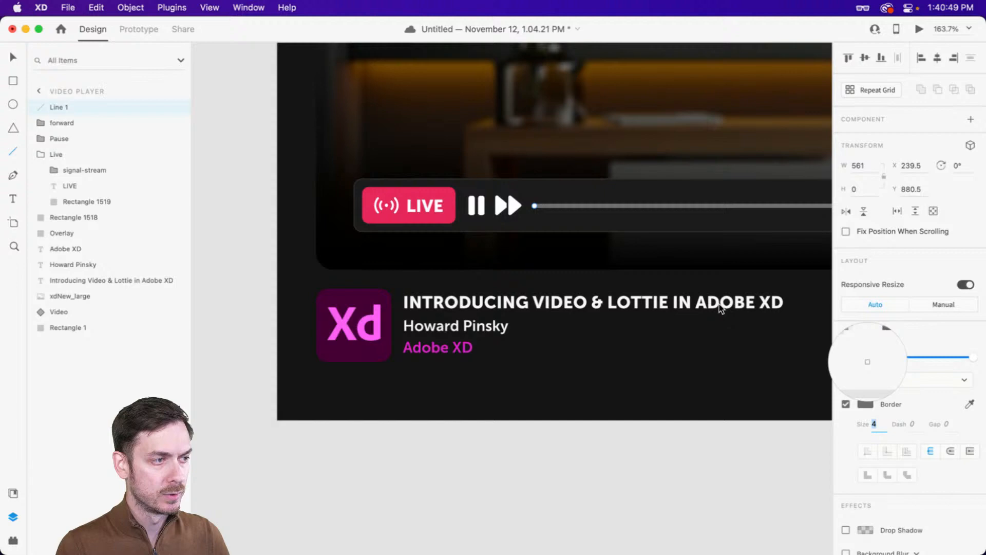
{"action": "left_click", "coordinate": [430, 194]}
{"action": "scroll", "coordinate": [636, 218], "scroll_direction": "right", "scroll_amount": 3}
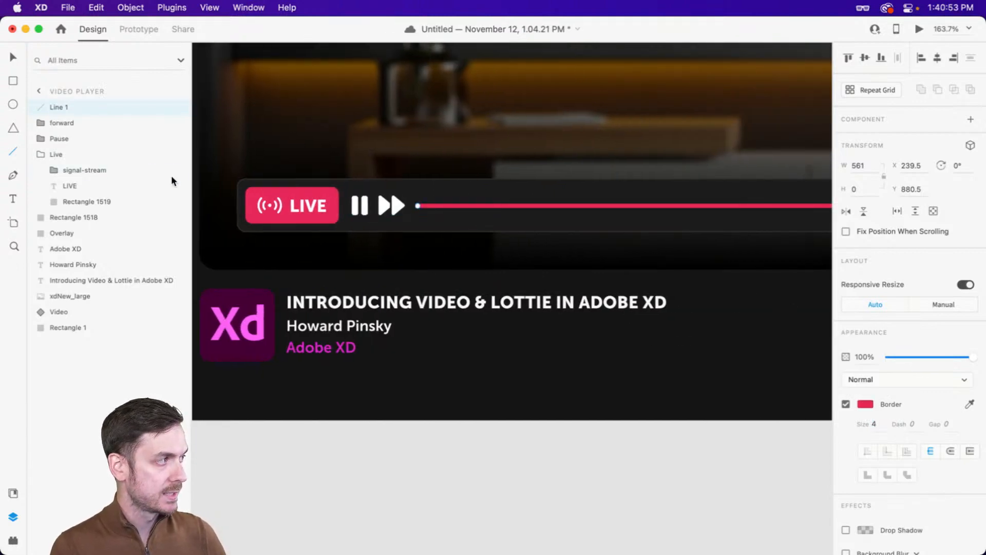
{"action": "key", "text": "super+shift+y"}
{"action": "left_click", "coordinate": [175, 123]}
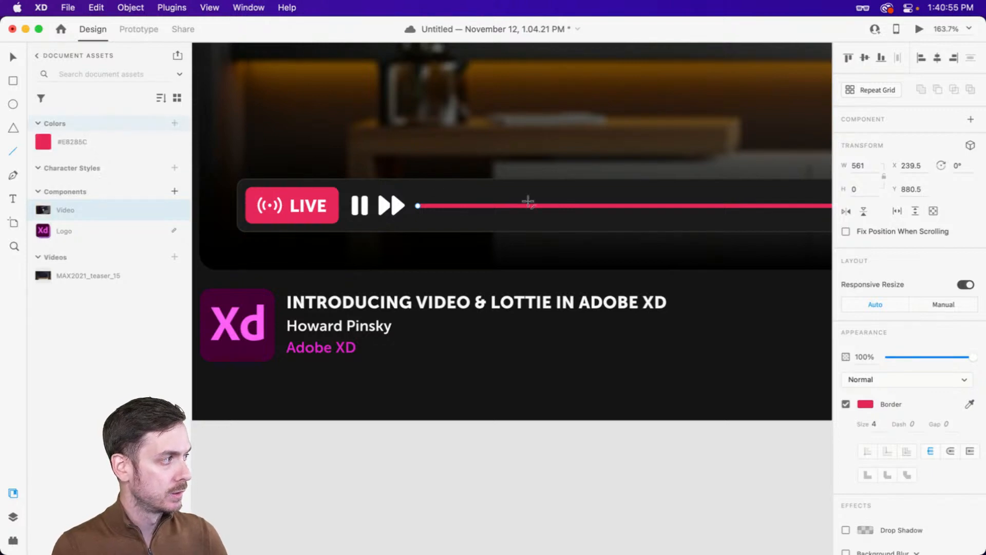
- Preview the player to check the pink progress line in the control bar
{"action": "scroll", "coordinate": [565, 203], "scroll_direction": "right", "scroll_amount": 3}
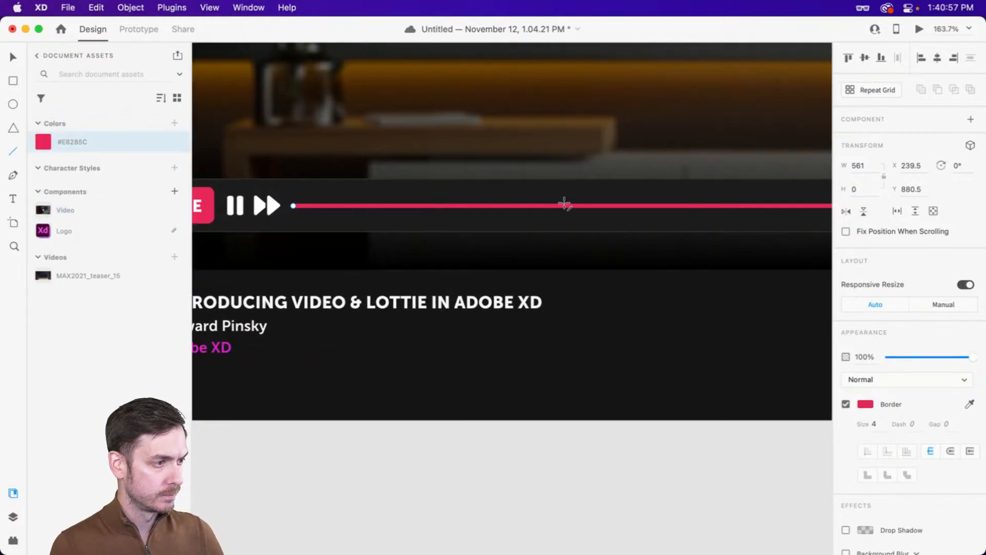
{"action": "key", "text": "super+d"}
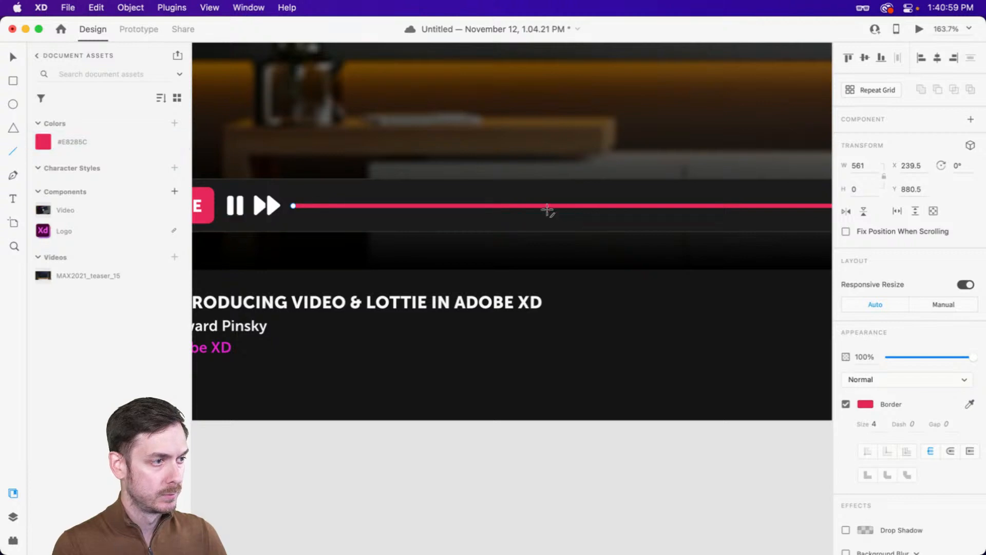
{"action": "key", "text": "super+Return"}
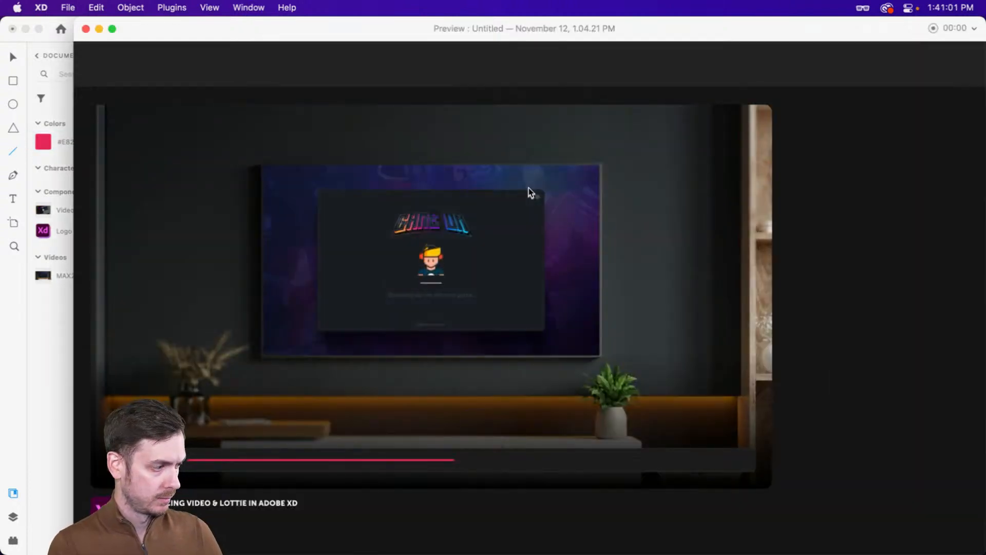
{"action": "key", "text": "super+w"}
- Shift the progress line to X 249.5 and extend its right end to a width of about 996
{"action": "key", "text": "v"}
{"action": "scroll", "coordinate": [571, 224], "scroll_direction": "down", "scroll_amount": 5}
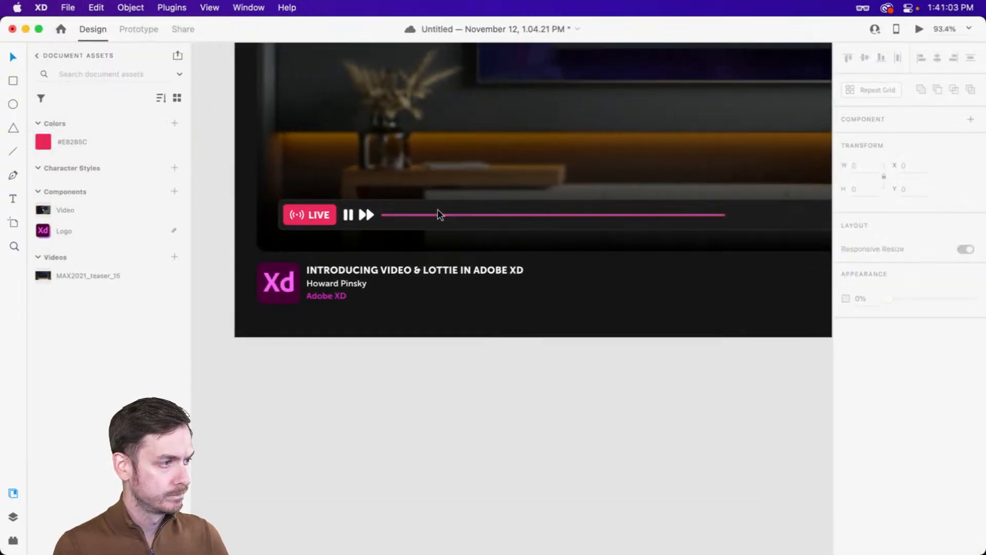
{"action": "left_click", "coordinate": [440, 215]}
{"action": "scroll", "coordinate": [628, 223], "scroll_direction": "right", "scroll_amount": 5}
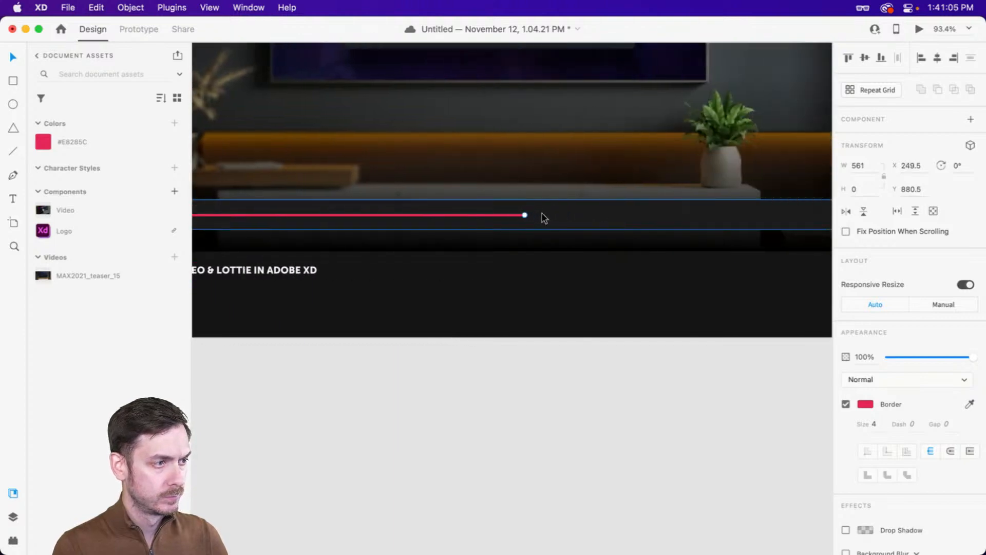
{"action": "left_click_drag", "start_coordinate": [525, 214], "coordinate": [800, 215]}
{"action": "scroll", "coordinate": [749, 220], "scroll_direction": "right", "scroll_amount": 2}
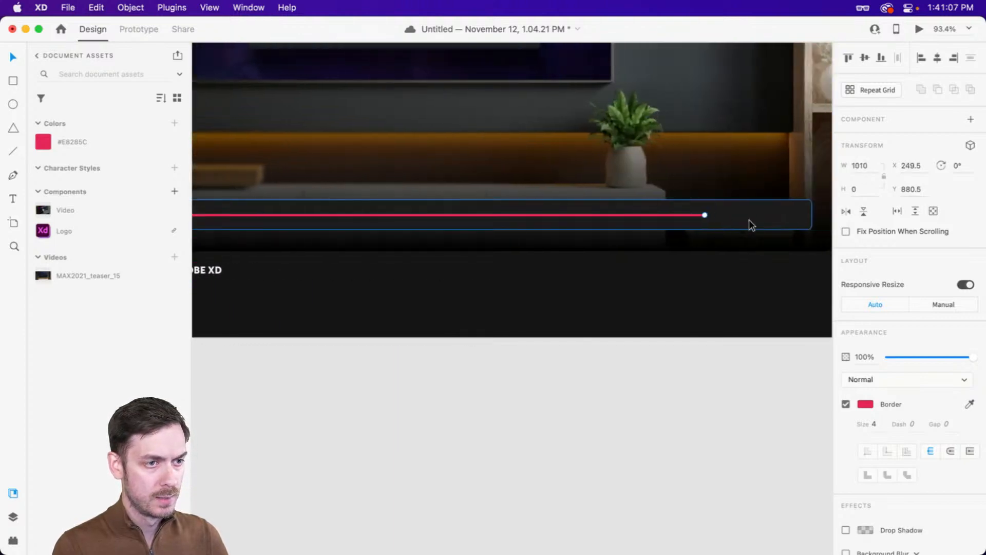
{"action": "scroll", "coordinate": [749, 220], "scroll_direction": "right", "scroll_amount": 3}
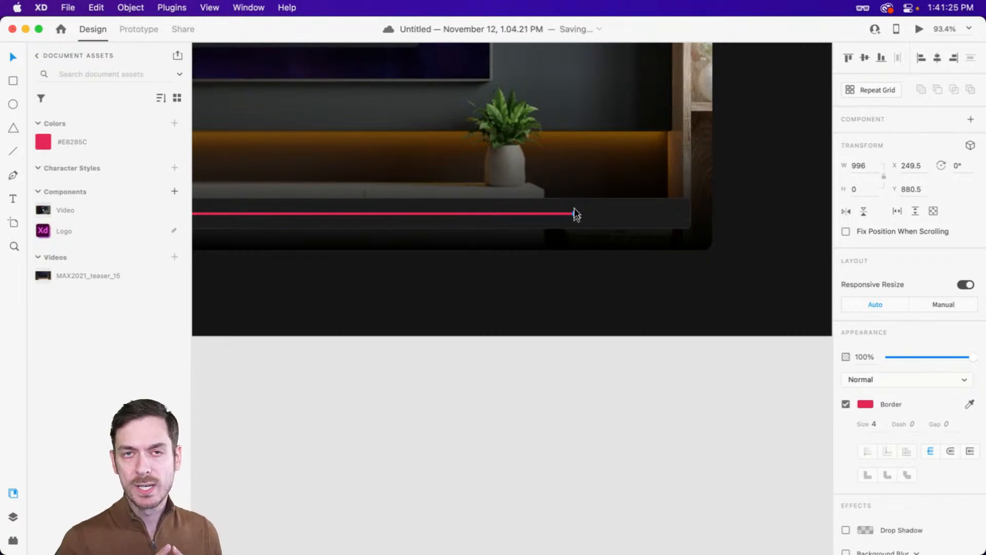
- Switch to Nucleo and search the Font Awesome 6 set for "settings" and for "gear"
{"action": "scroll", "coordinate": [696, 205], "scroll_direction": "up", "scroll_amount": 5}
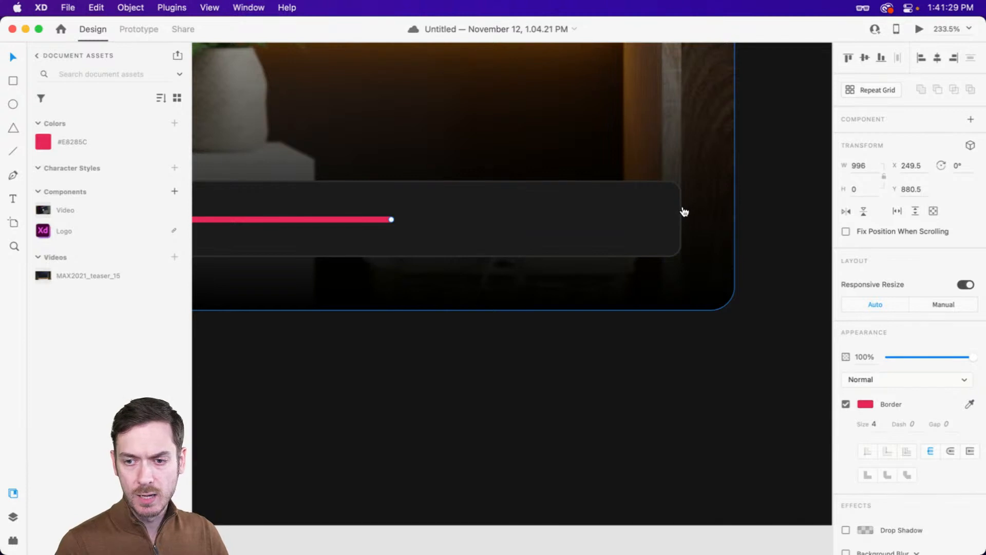
{"action": "key", "text": "super+Tab"}
{"action": "double_click", "coordinate": [182, 72]}
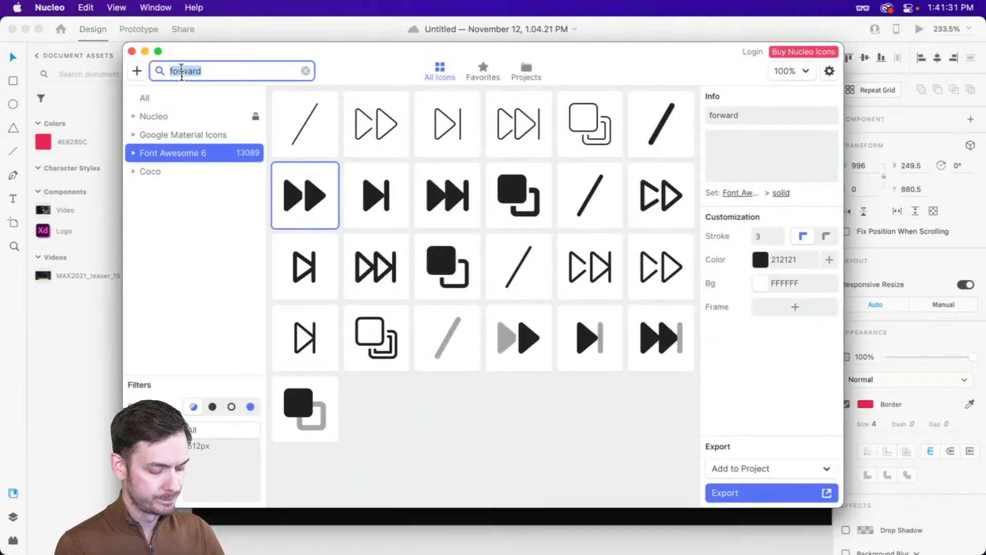
{"action": "type", "text": "settings"}
{"action": "left_click_drag", "start_coordinate": [233, 78], "coordinate": [132, 66]}
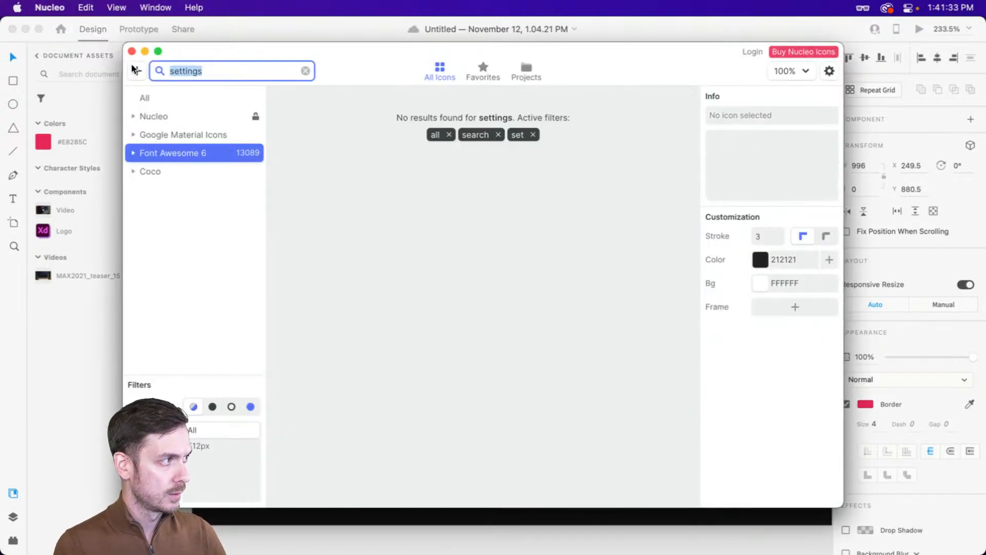
{"action": "type", "text": "gear"}
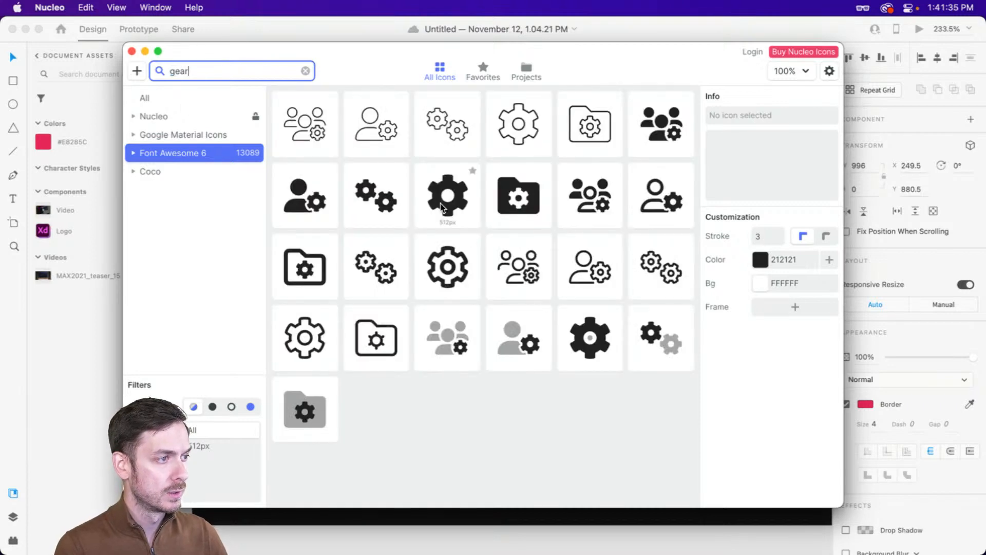
- Search the Coco icon set for "setting" and select the bold gear icon
{"action": "left_click", "coordinate": [155, 171]}
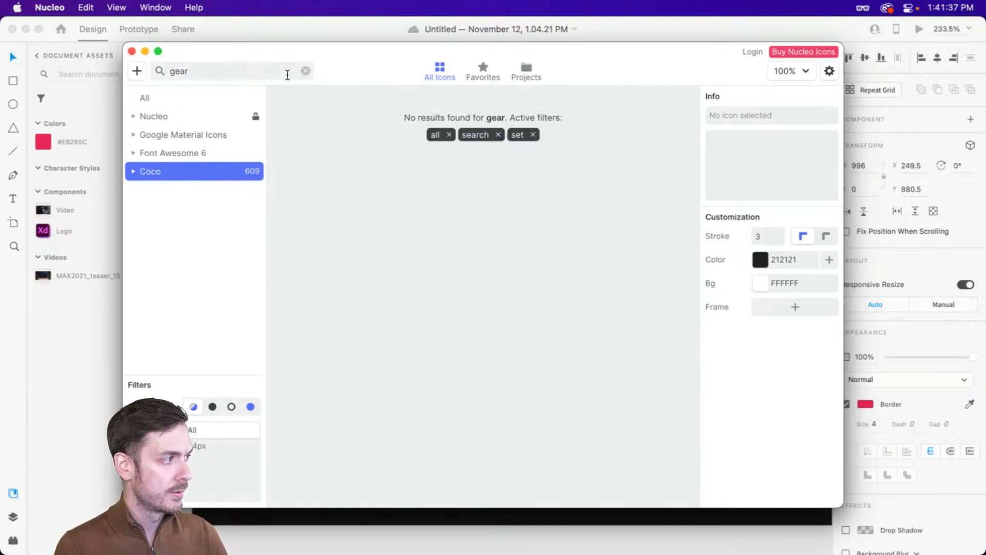
{"action": "double_click", "coordinate": [238, 78]}
{"action": "type", "text": "ing"}
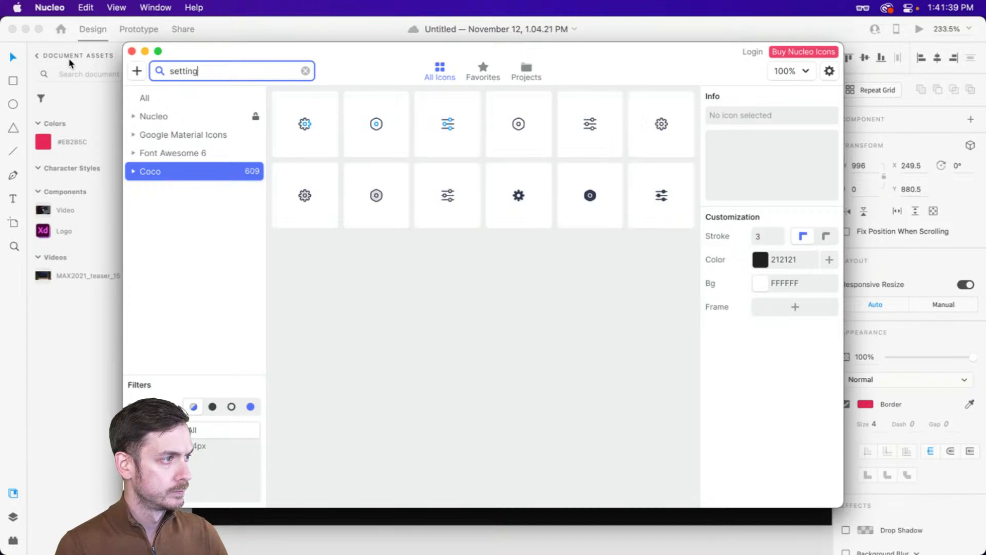
{"action": "left_click", "coordinate": [520, 195]}
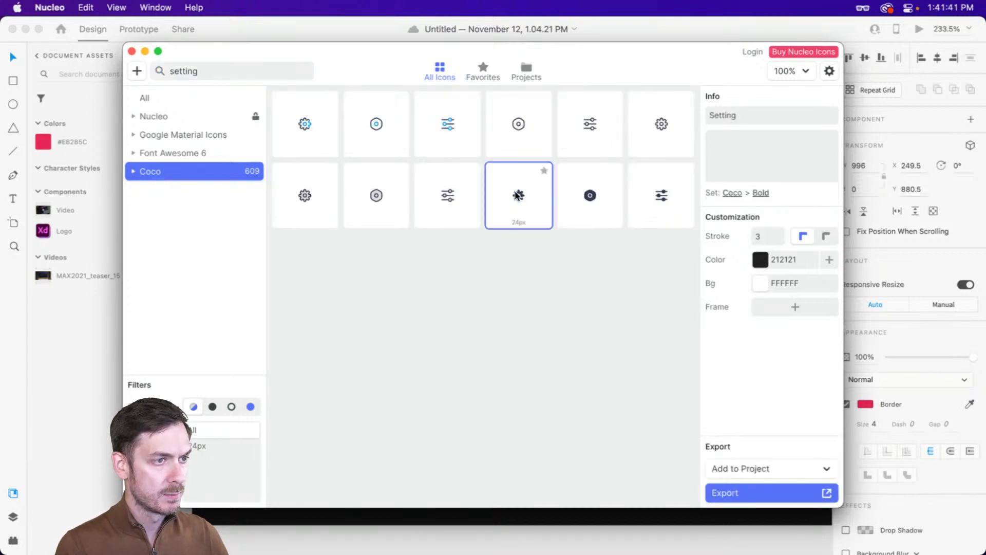
- Copy the bold gear icon into the Adobe XD control bar after the progress line and fill it white
{"action": "key", "text": "super+c"}
{"action": "key", "text": "super+Tab"}
{"action": "key", "text": "super+v"}
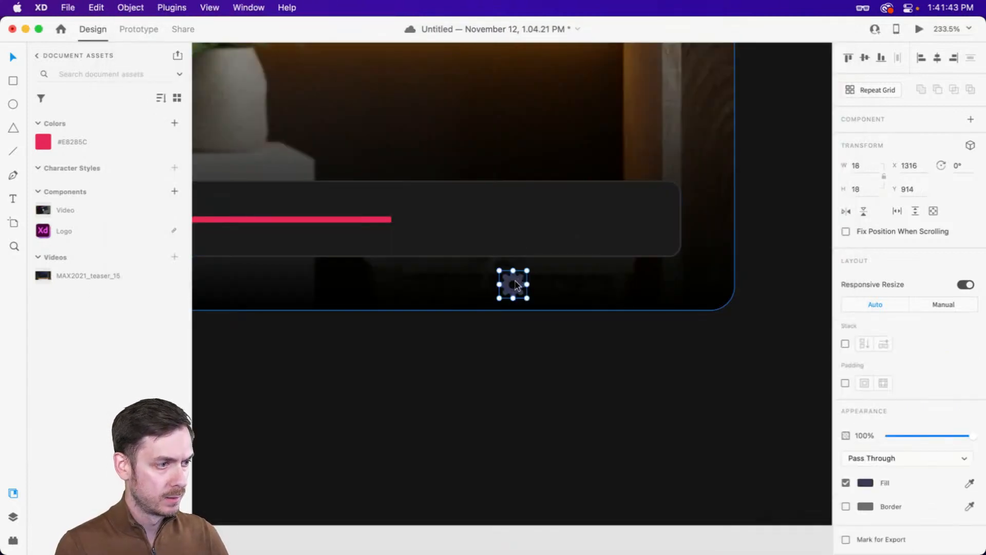
{"action": "left_click_drag", "start_coordinate": [514, 281], "coordinate": [437, 214]}
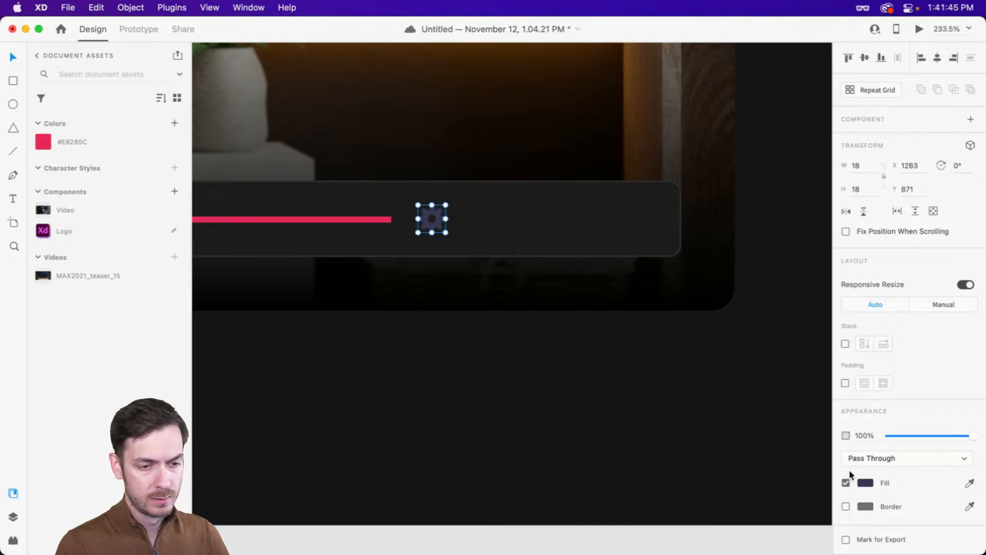
{"action": "left_click", "coordinate": [865, 482]}
{"action": "left_click_drag", "start_coordinate": [766, 436], "coordinate": [621, 324]}
{"action": "key", "text": "Escape"}
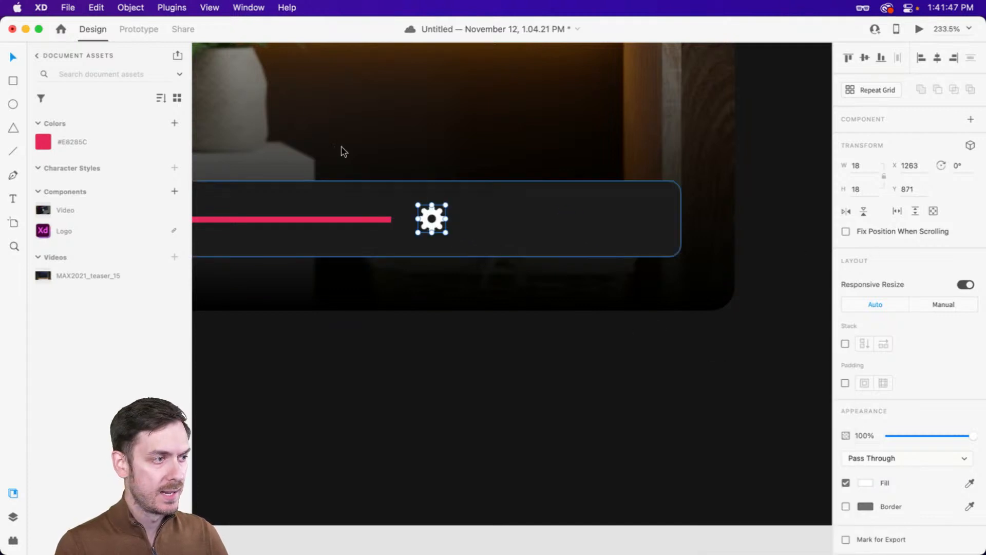
- Search Nucleo's Coco set for "volume" and copy the bold Volume - High icon into the XD control bar beside the gear
{"action": "key", "text": "super+Tab"}
{"action": "double_click", "coordinate": [214, 72]}
{"action": "type", "text": "valume"}
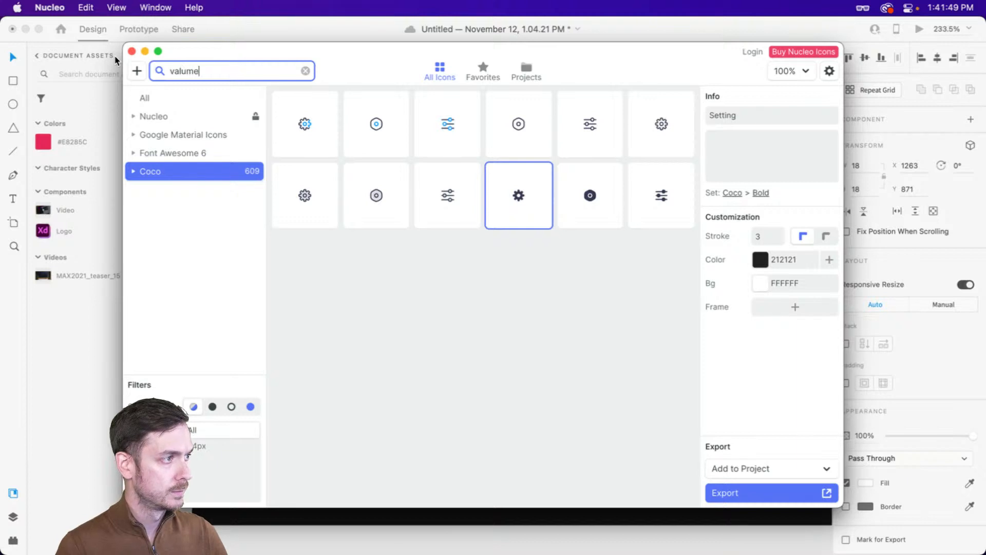
{"action": "key", "text": "super+a"}
{"action": "type", "text": "vo"}
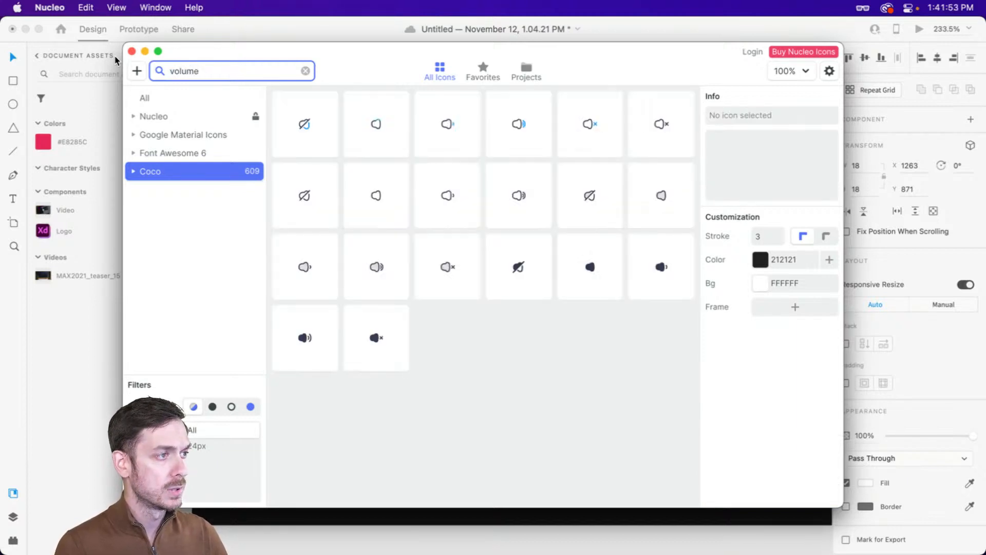
{"action": "left_click", "coordinate": [321, 339]}
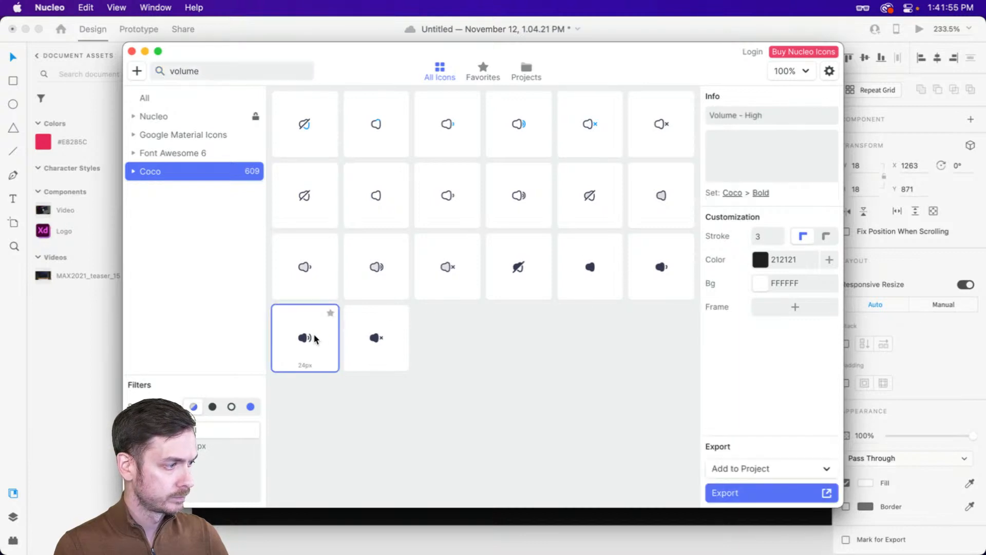
{"action": "key", "text": "super+Tab"}
{"action": "key", "text": "super+v"}
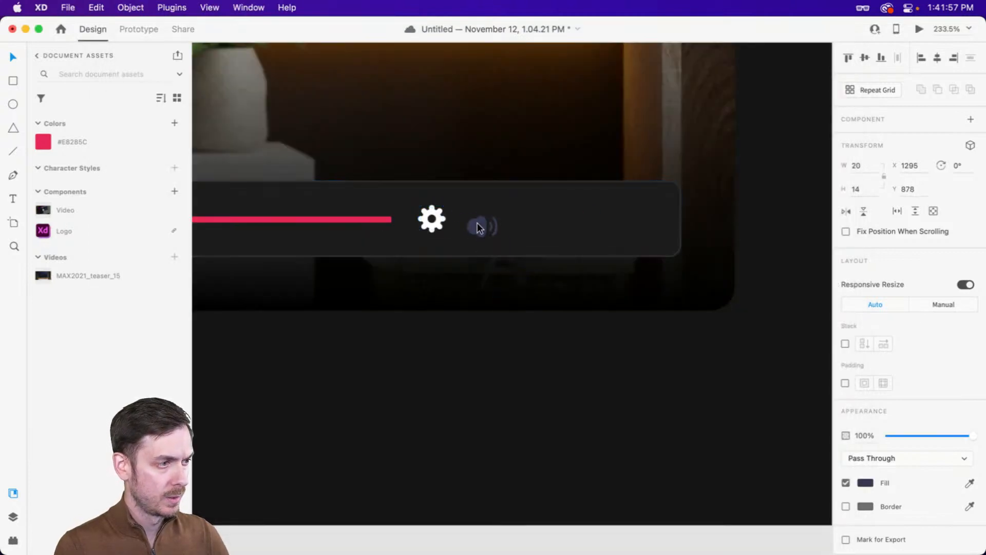
{"action": "left_click_drag", "start_coordinate": [477, 223], "coordinate": [484, 217]}
- Search Nucleo for "grid" and "menu", and copy the bold four-dot Menu icon into the XD control bar beside the volume icon
{"action": "key", "text": "super+Tab"}
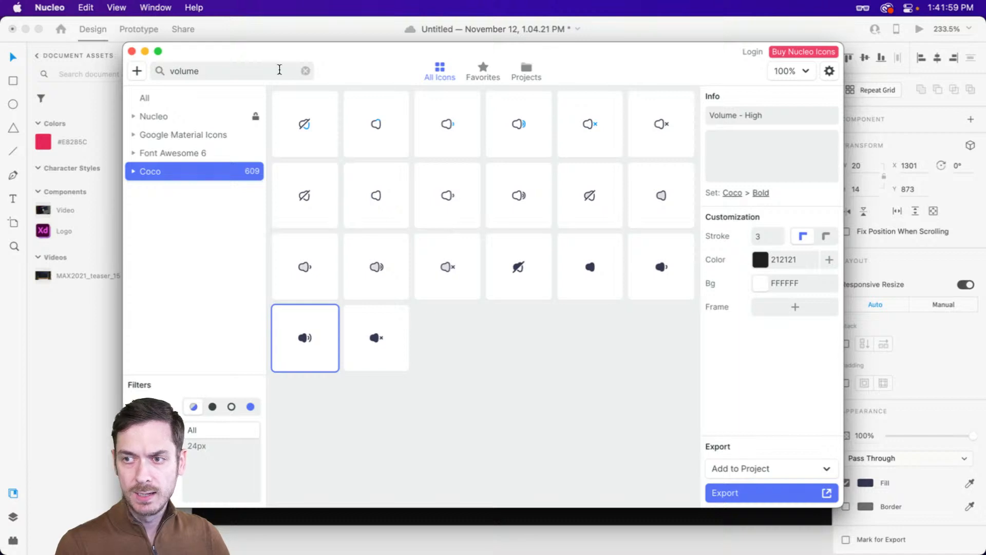
{"action": "key", "text": "super+f"}
{"action": "type", "text": "grid"}
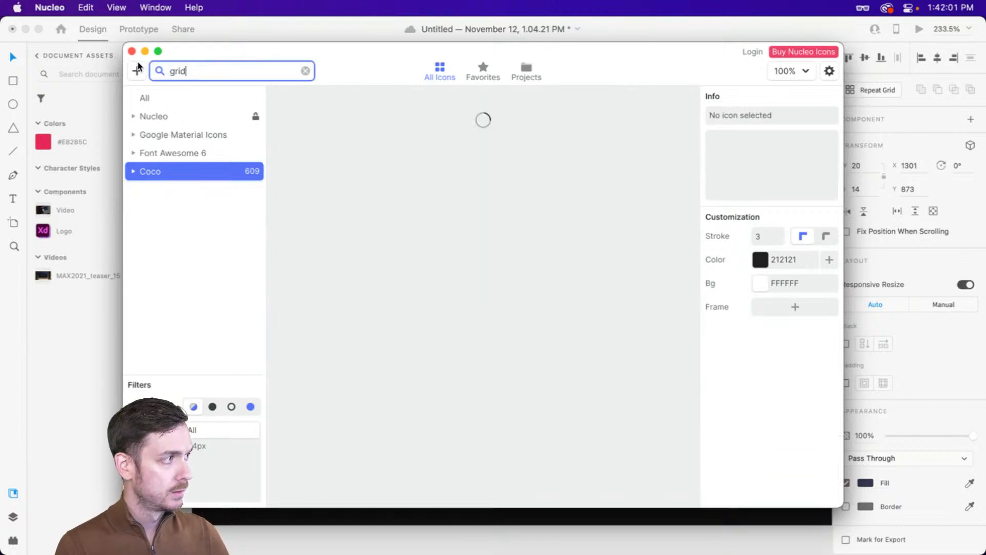
{"action": "key", "text": "super+a"}
{"action": "type", "text": "m"}
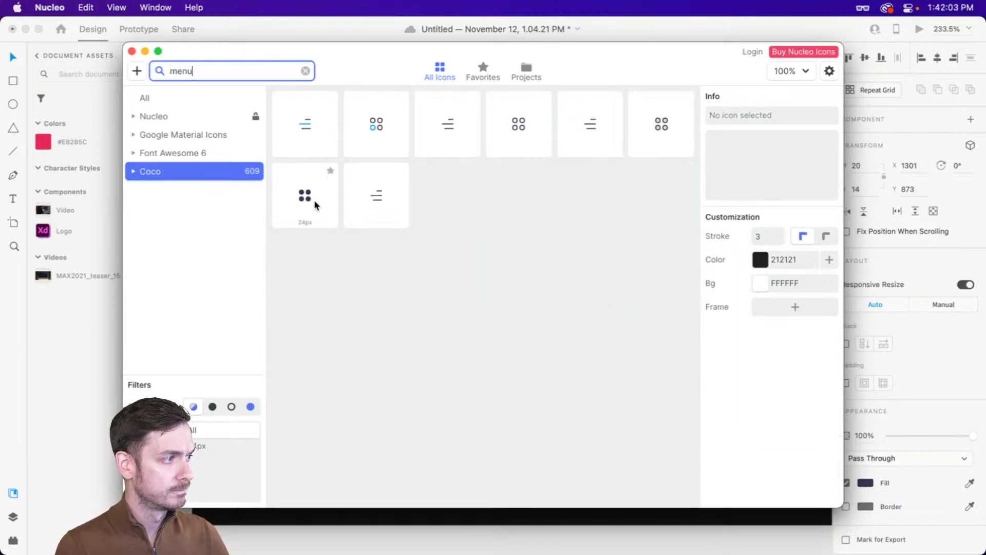
{"action": "left_click", "coordinate": [313, 199]}
{"action": "key", "text": "super+c"}
{"action": "key", "text": "super+Tab"}
{"action": "key", "text": "super+v"}
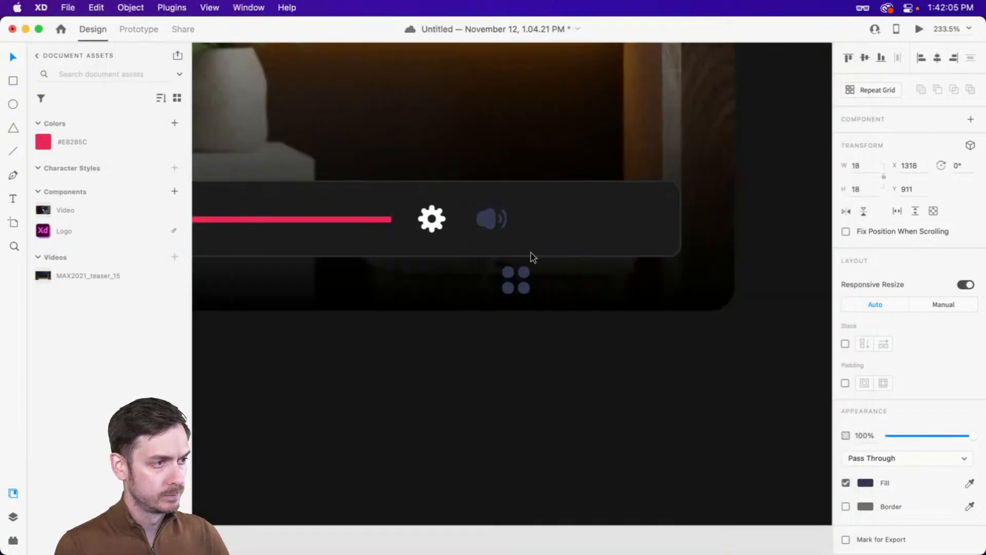
{"action": "left_click_drag", "start_coordinate": [529, 271], "coordinate": [550, 207]}
- Copy the solid clapping-hands icon from Nucleo's Font Awesome 6 set into the XD control bar, scaled to about 28 × 28
{"action": "key", "text": "super+Tab"}
{"action": "left_click_drag", "start_coordinate": [199, 73], "coordinate": [109, 62]}
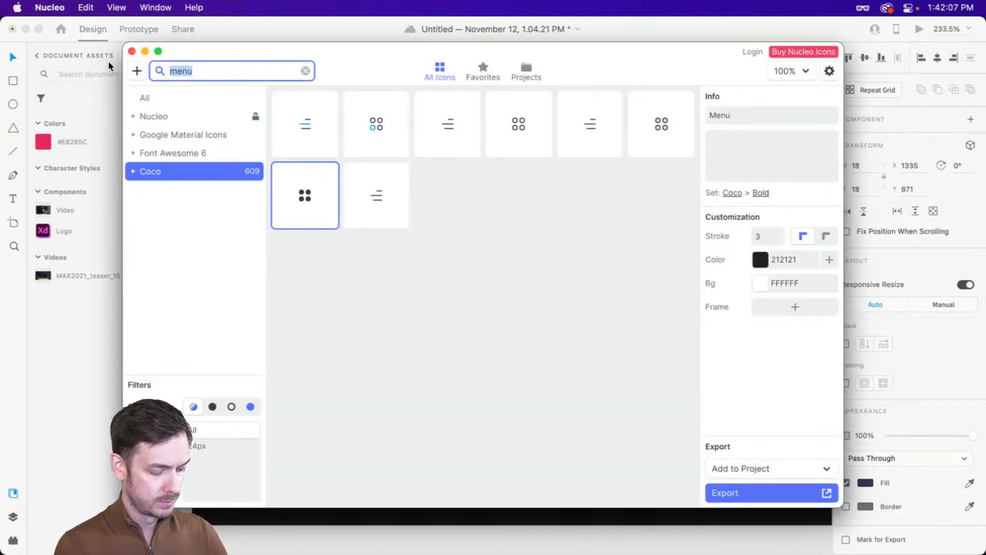
{"action": "type", "text": "clap"}
{"action": "left_click", "coordinate": [180, 153]}
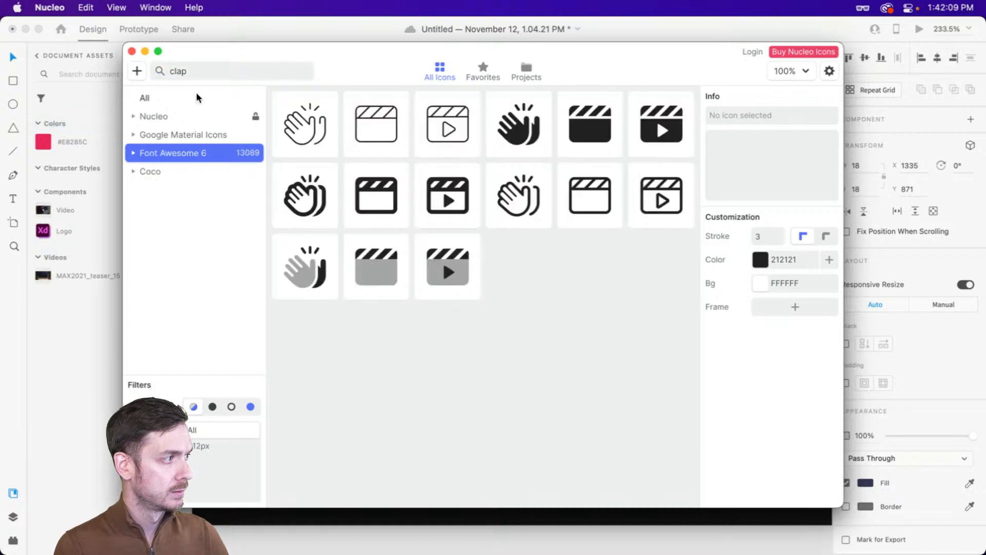
{"action": "left_click", "coordinate": [517, 131]}
{"action": "key", "text": "super+Tab"}
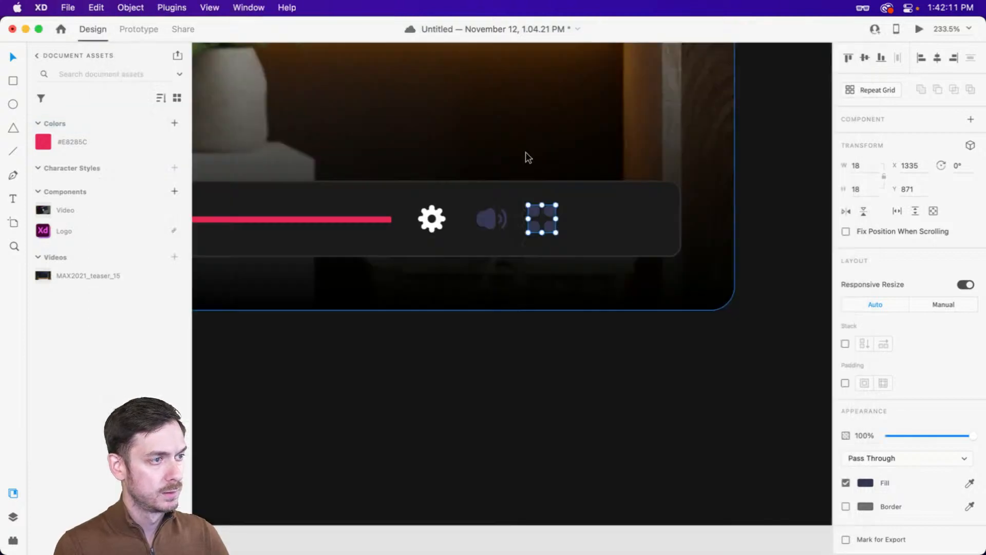
{"action": "key", "text": "super+v"}
{"action": "scroll", "coordinate": [559, 206], "scroll_direction": "down", "scroll_amount": 6}
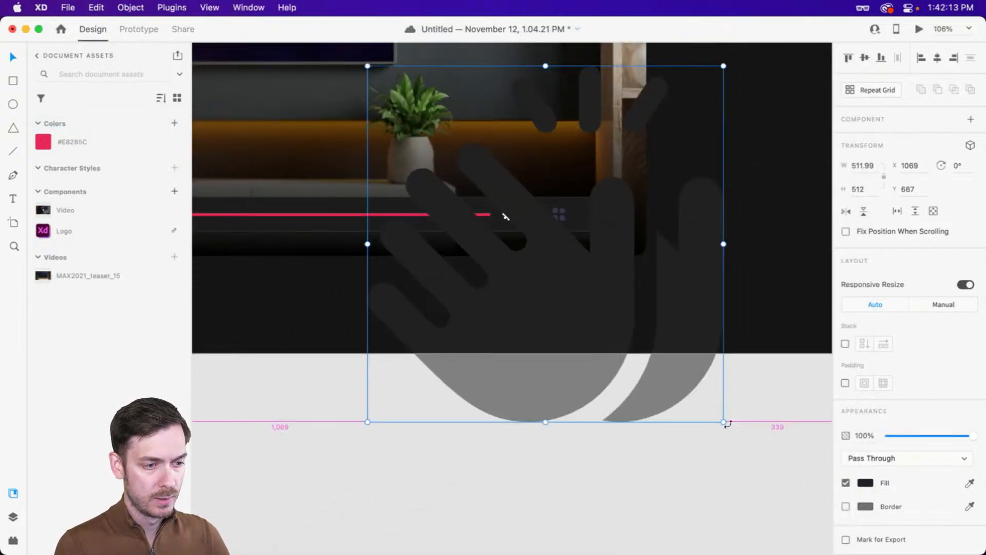
{"action": "left_click_drag", "start_coordinate": [723, 421], "coordinate": [578, 224]}
{"action": "scroll", "coordinate": [576, 215], "scroll_direction": "up", "scroll_amount": 5}
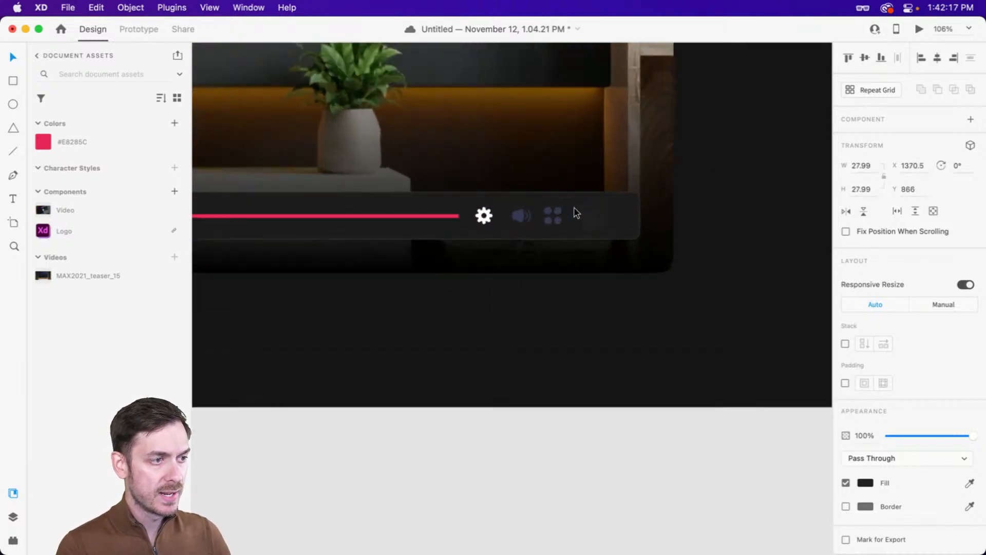
- Fill the volume, menu and clapping-hands icons with white
{"action": "left_click", "coordinate": [523, 220], "text": "shift"}
{"action": "left_click", "coordinate": [448, 220], "text": "shift"}
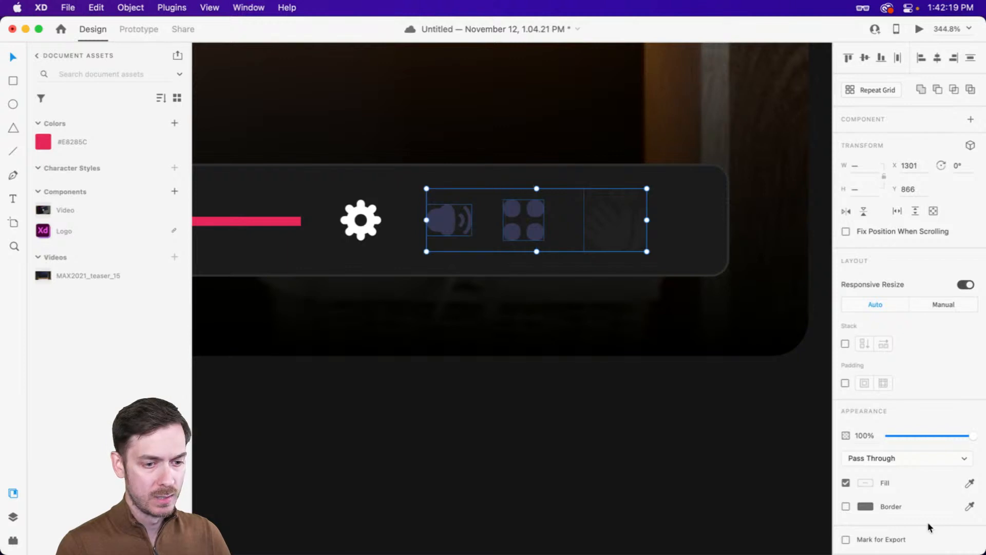
{"action": "left_click", "coordinate": [865, 483]}
{"action": "left_click", "coordinate": [955, 268]}
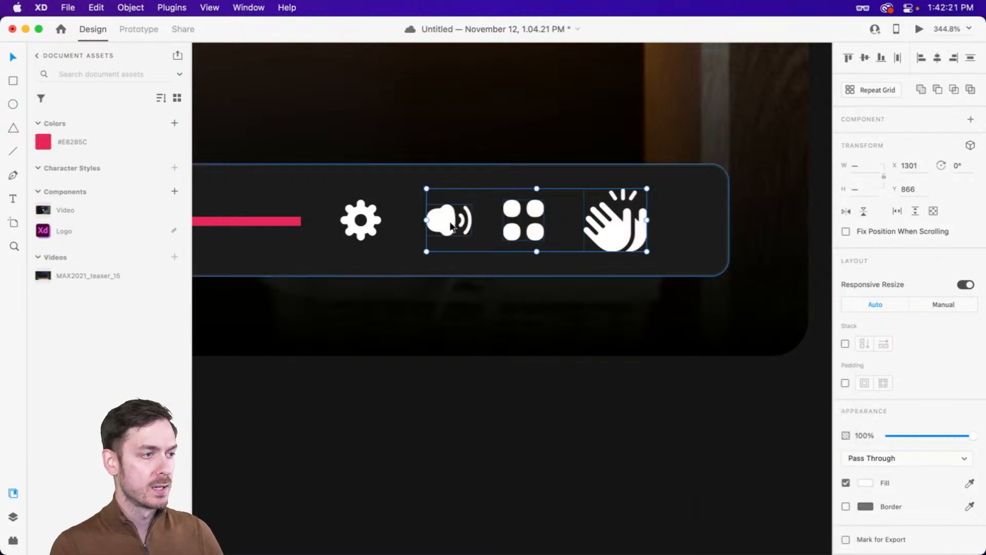
- Shift the menu icon slightly away from the volume icon and scale the clapping-hands icon to 18 × 18, vertically aligned with it
{"action": "left_click", "coordinate": [461, 278]}
{"action": "left_click_drag", "start_coordinate": [535, 229], "coordinate": [544, 230]}
{"action": "left_click", "coordinate": [610, 228]}
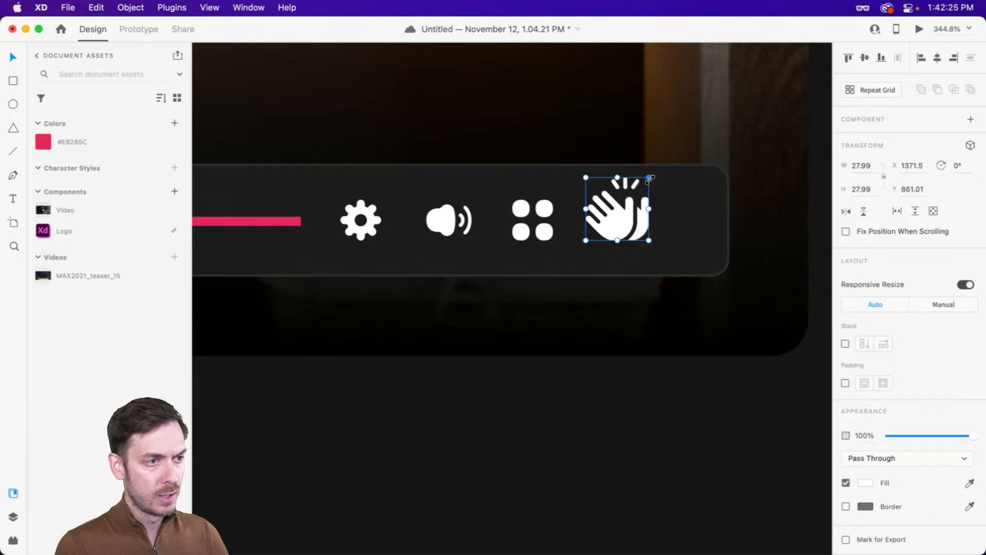
{"action": "left_click_drag", "start_coordinate": [647, 189], "coordinate": [663, 223]}
{"action": "key", "text": "alt"}
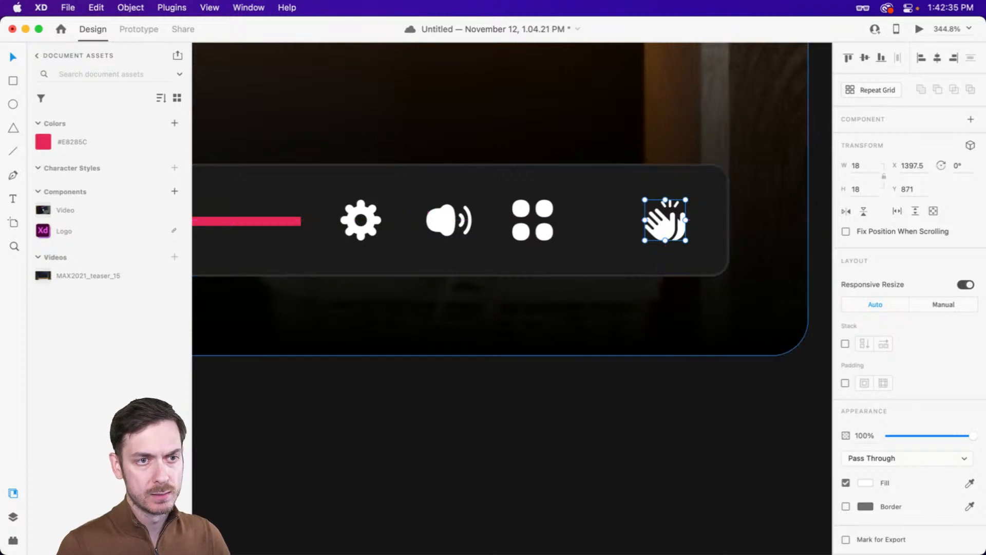
- Position the clapping-hands icon at X 1401, leaving a 16 px gap to the control bar's right edge
{"action": "left_click_drag", "start_coordinate": [918, 167], "coordinate": [938, 168]}
{"action": "key", "text": "BackSpace"}
{"action": "key", "text": "Return"}
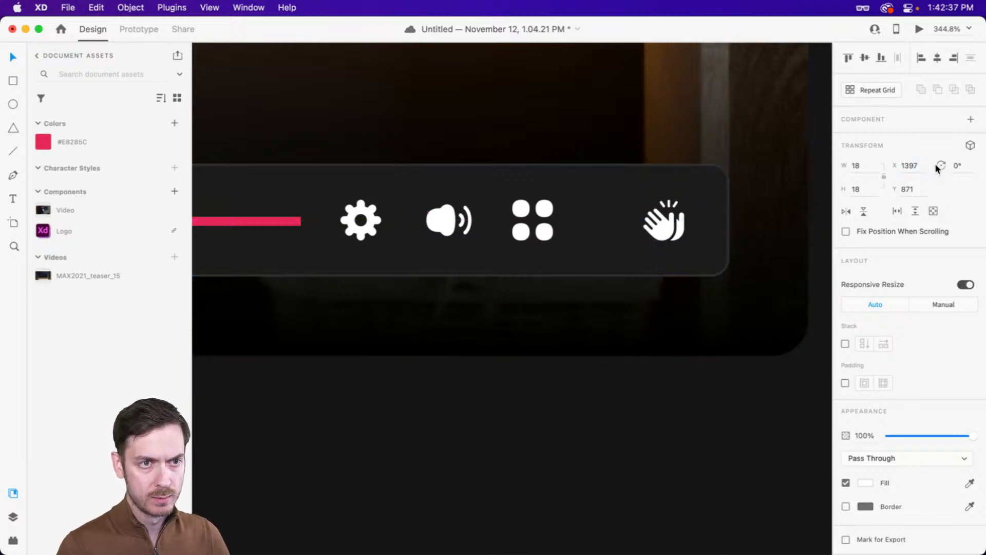
{"action": "key", "text": "alt"}
{"action": "key", "text": "Left"}
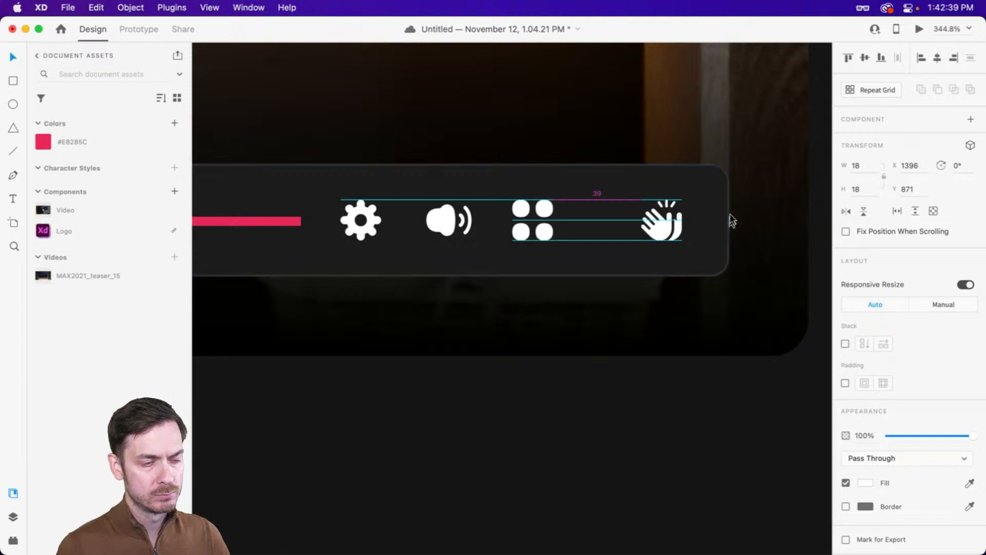
{"action": "key", "text": "Right"}
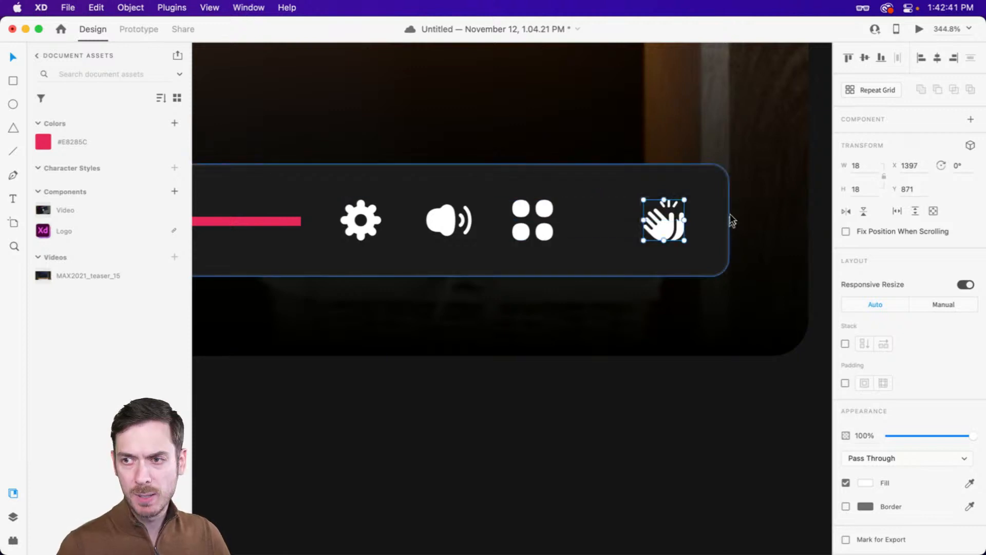
{"action": "key", "text": "Right"}
{"action": "key", "text": "Right"}
{"action": "key", "text": "Right"}
{"action": "key", "text": "Right"}
{"action": "key", "text": "Right"}
{"action": "key", "text": "Right"}
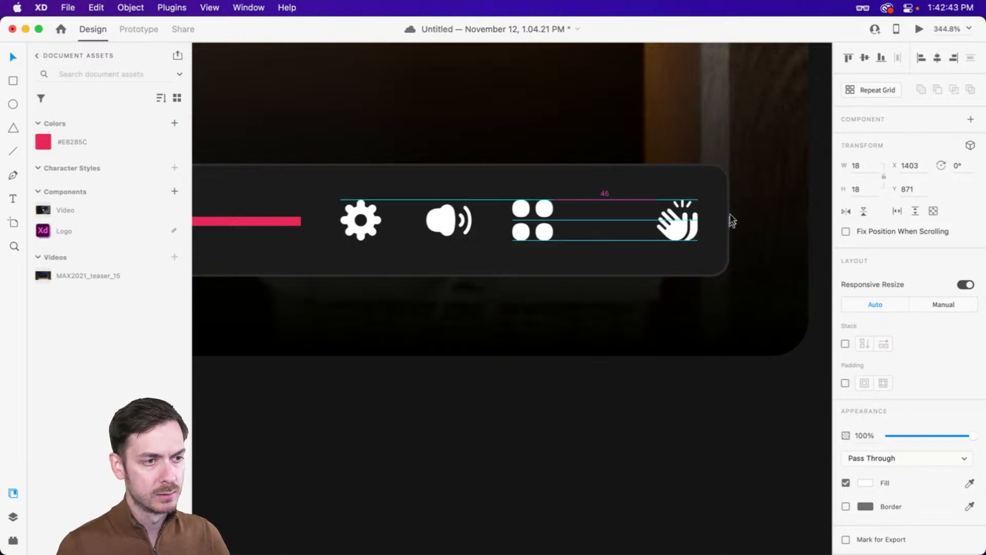
{"action": "key", "text": "Left"}
{"action": "key", "text": "Left"}
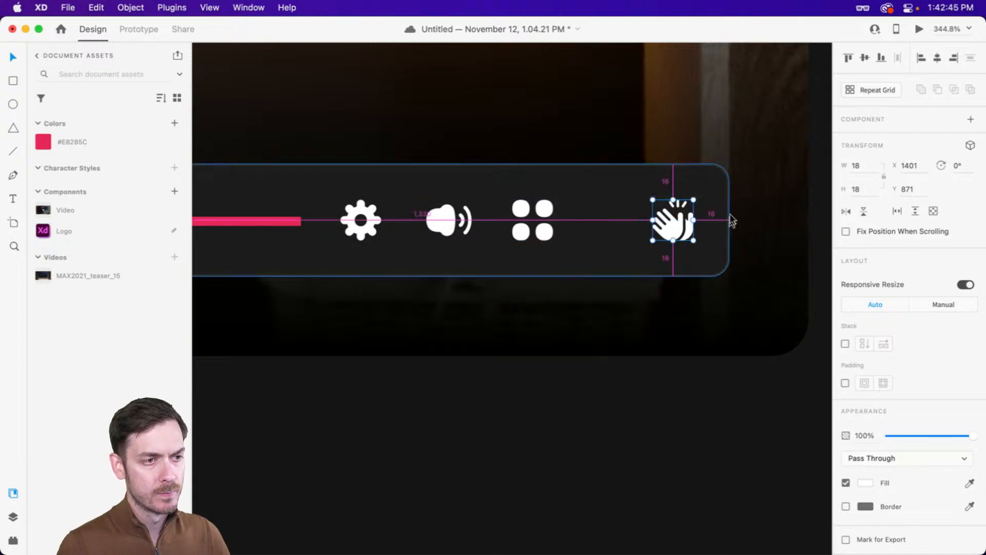
- Space out the other icons with the menu icon at X 1359 and the gear at X 1273, and preview the player
{"action": "left_click_drag", "start_coordinate": [545, 232], "coordinate": [590, 232]}
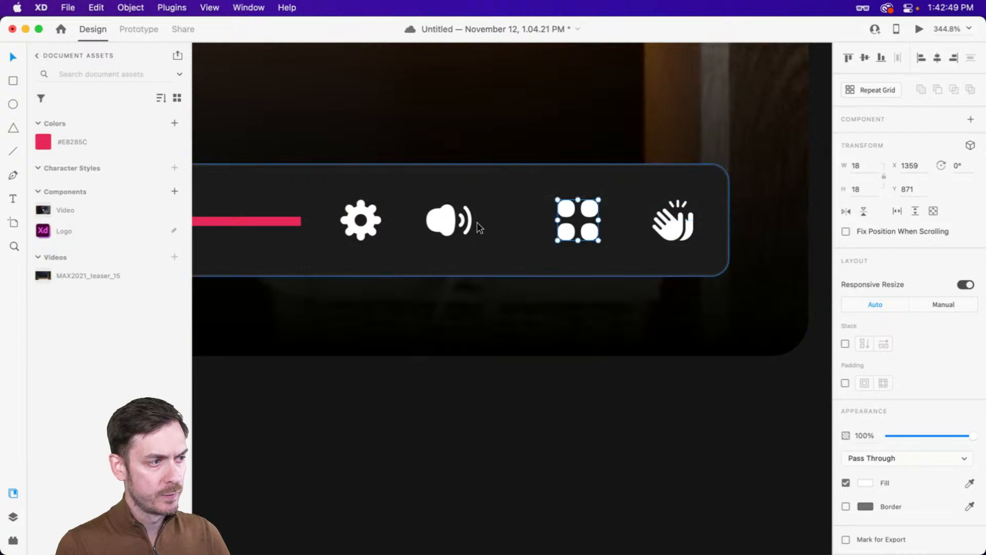
{"action": "left_click_drag", "start_coordinate": [448, 222], "coordinate": [481, 222]}
{"action": "left_click_drag", "start_coordinate": [375, 222], "coordinate": [396, 223]}
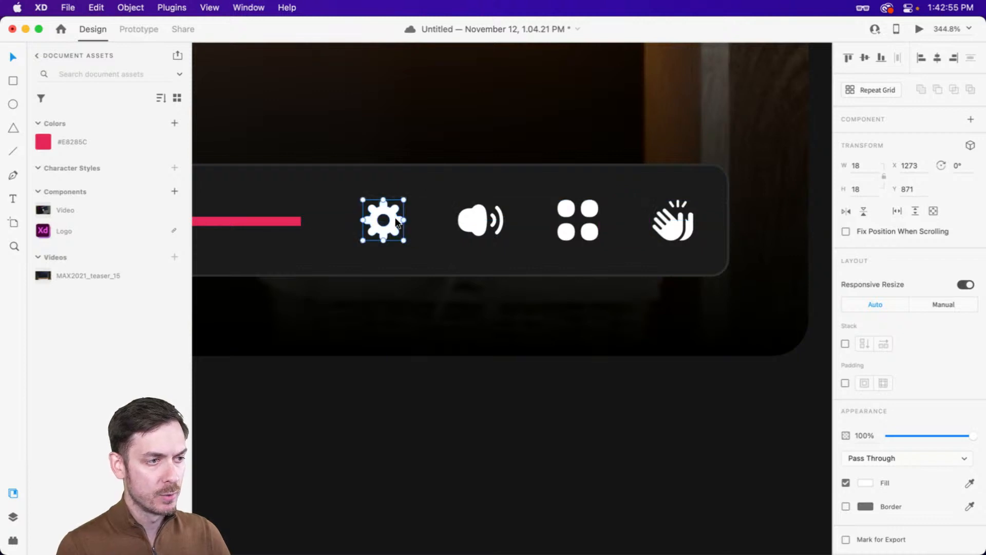
{"action": "key", "text": "super+Return"}
{"action": "key", "text": "super+w"}
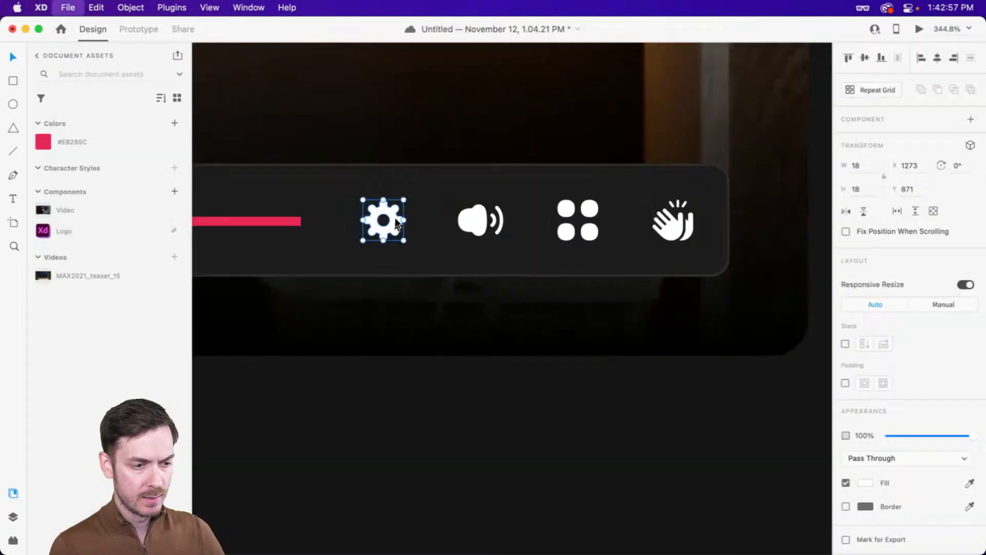
- Give the pink progress line round caps, extend it to a width of 999, and preview the player
{"action": "left_click", "coordinate": [264, 220]}
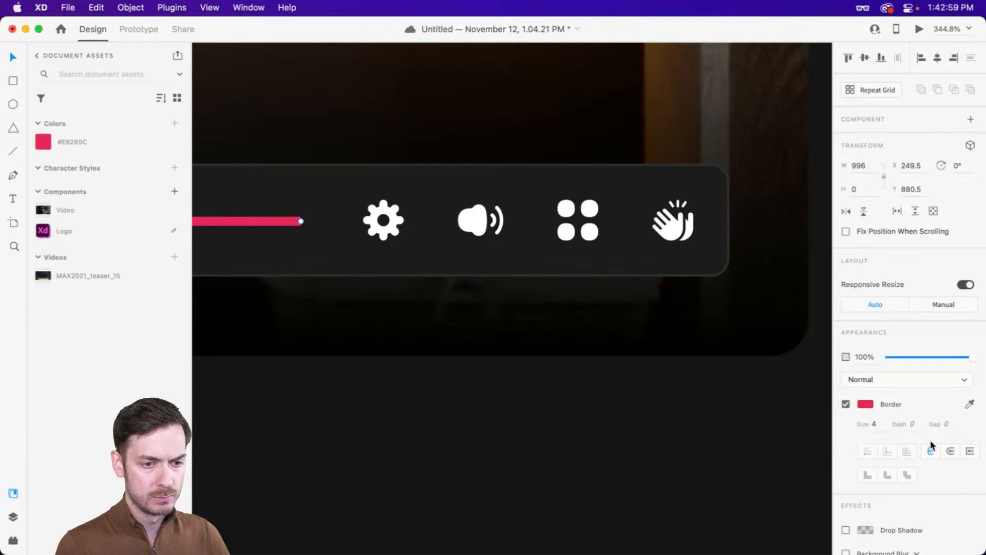
{"action": "left_click", "coordinate": [951, 451]}
{"action": "scroll", "coordinate": [365, 237], "scroll_direction": "left", "scroll_amount": 3}
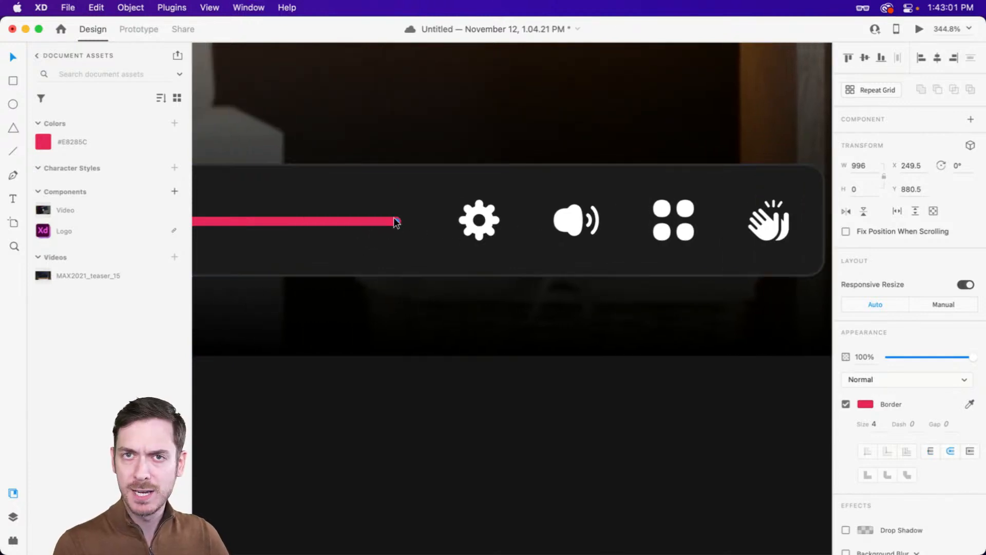
{"action": "left_click_drag", "start_coordinate": [396, 222], "coordinate": [404, 222]}
{"action": "key", "text": "super+Return"}
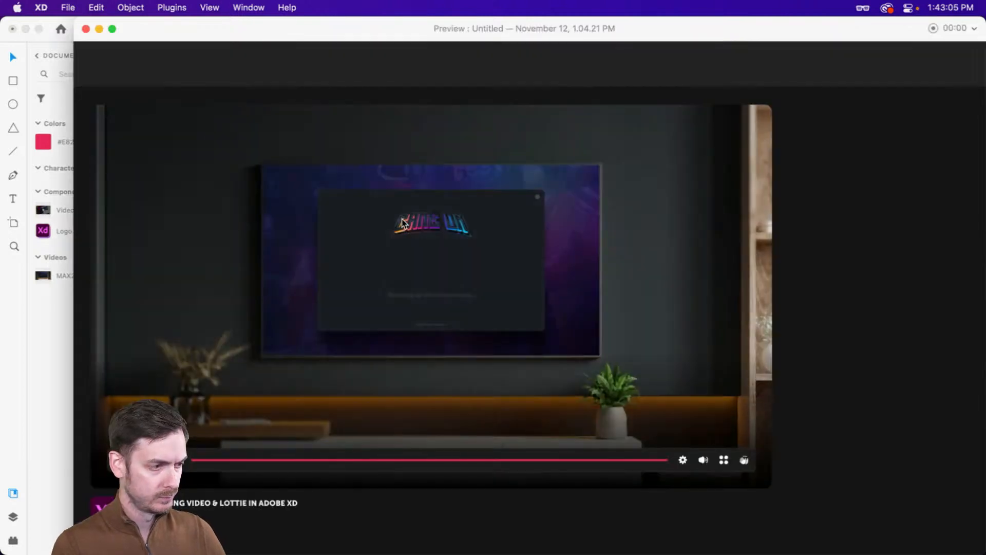
{"action": "key", "text": "super+w"}
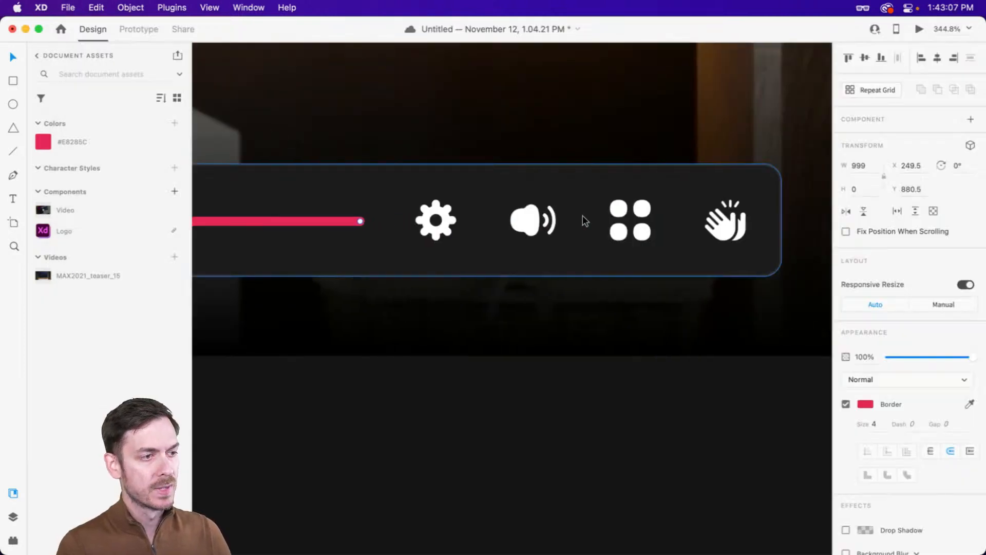
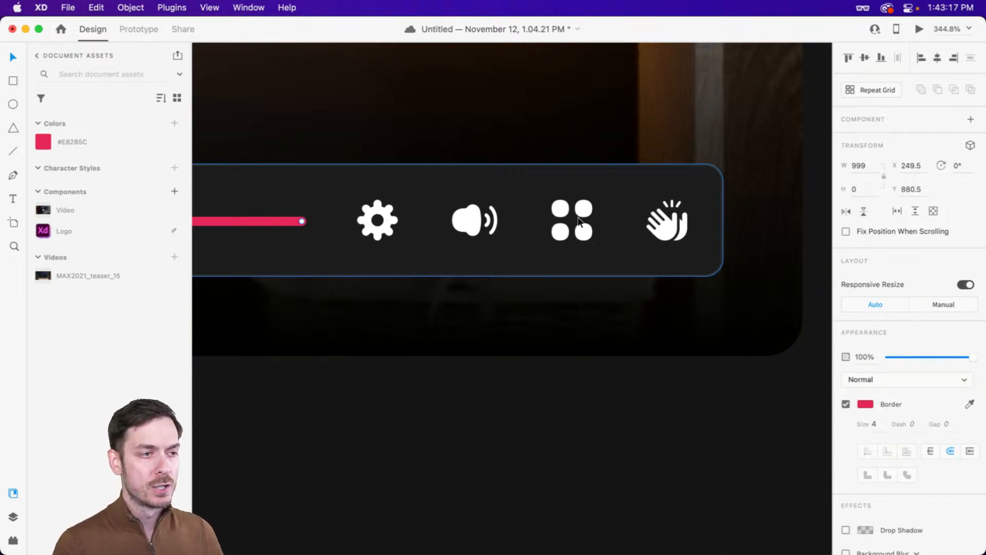
- Turn the clapping-hands icon in the control bar into a component
{"action": "left_click", "coordinate": [688, 223]}
{"action": "scroll", "coordinate": [687, 221], "scroll_direction": "up", "scroll_amount": 3}
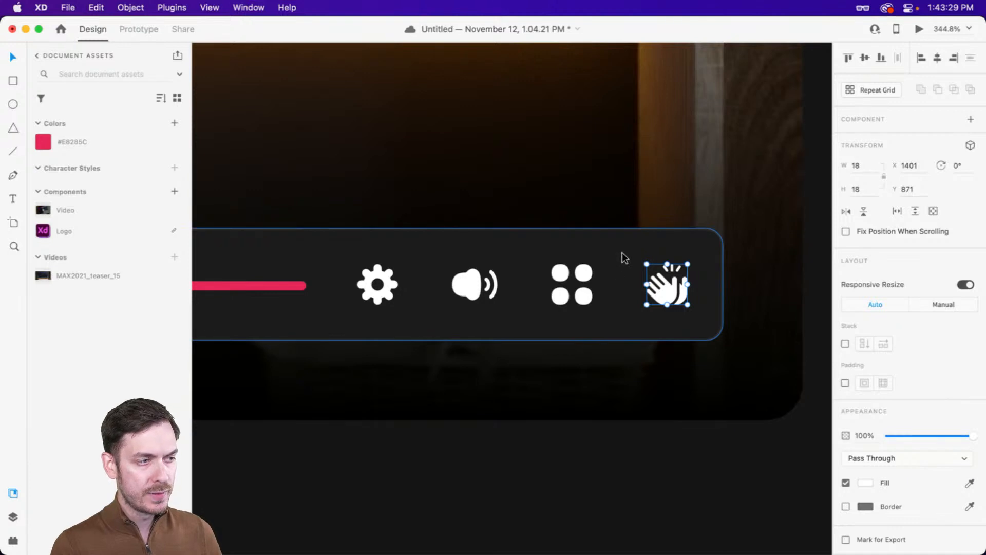
{"action": "key", "text": "super+y"}
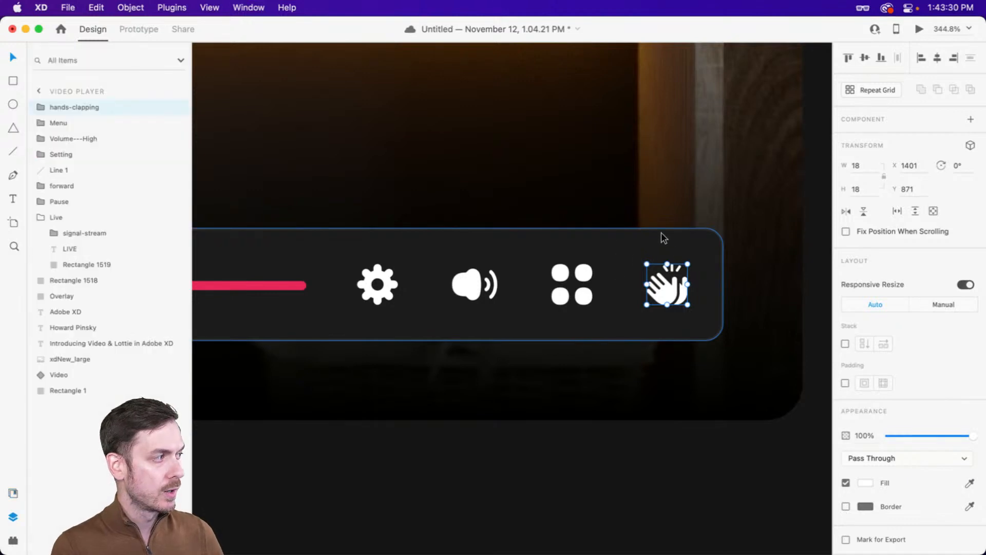
{"action": "left_click", "coordinate": [971, 121]}
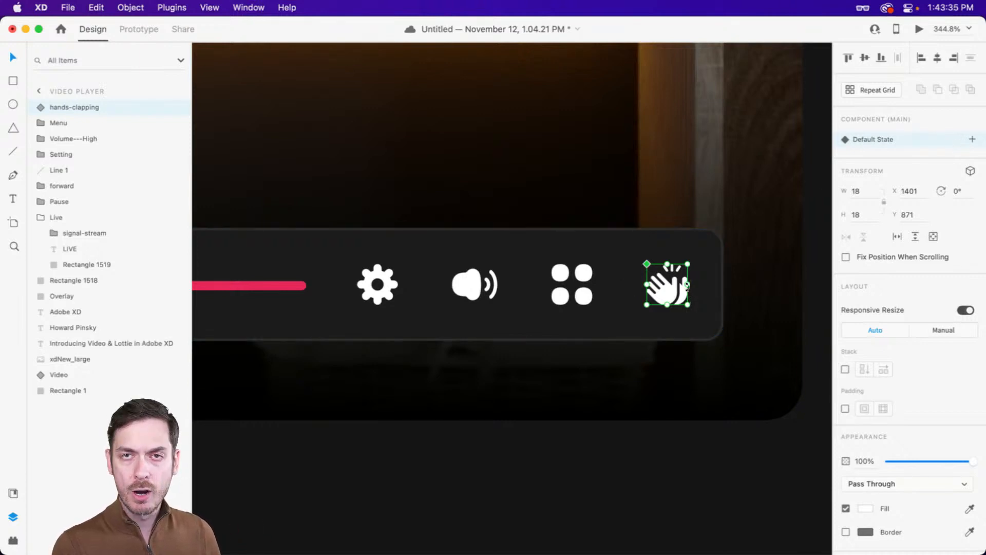
- Add a Hover State to the clapping-hands component, keeping its default name
{"action": "scroll", "coordinate": [688, 284], "scroll_direction": "up", "scroll_amount": 5}
{"action": "scroll", "coordinate": [689, 282], "scroll_direction": "up", "scroll_amount": 3}
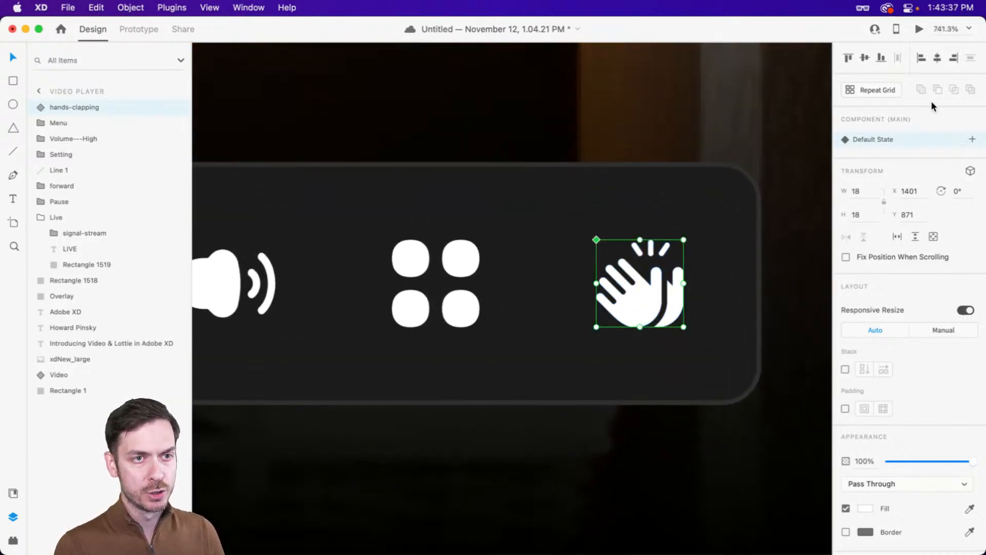
{"action": "left_click", "coordinate": [972, 139]}
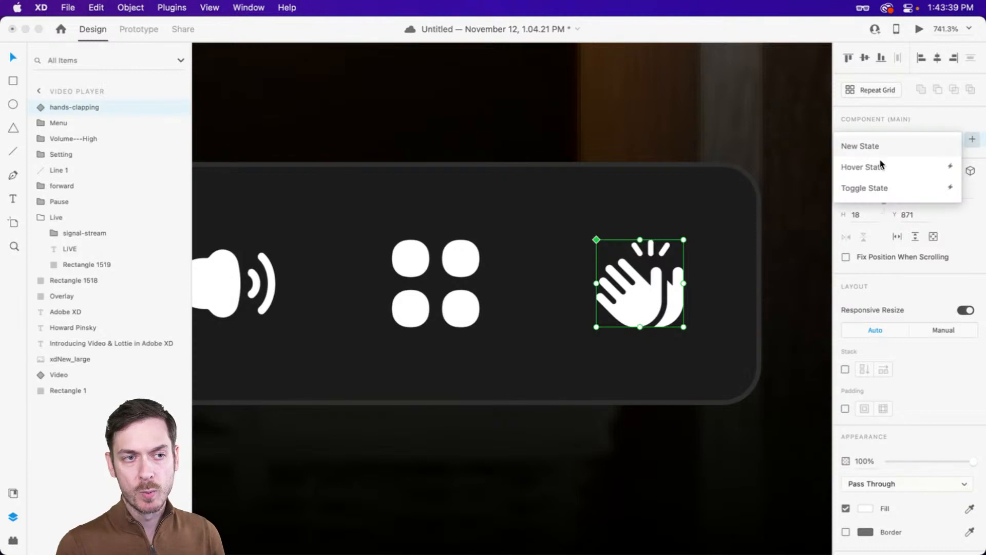
{"action": "left_click", "coordinate": [901, 167]}
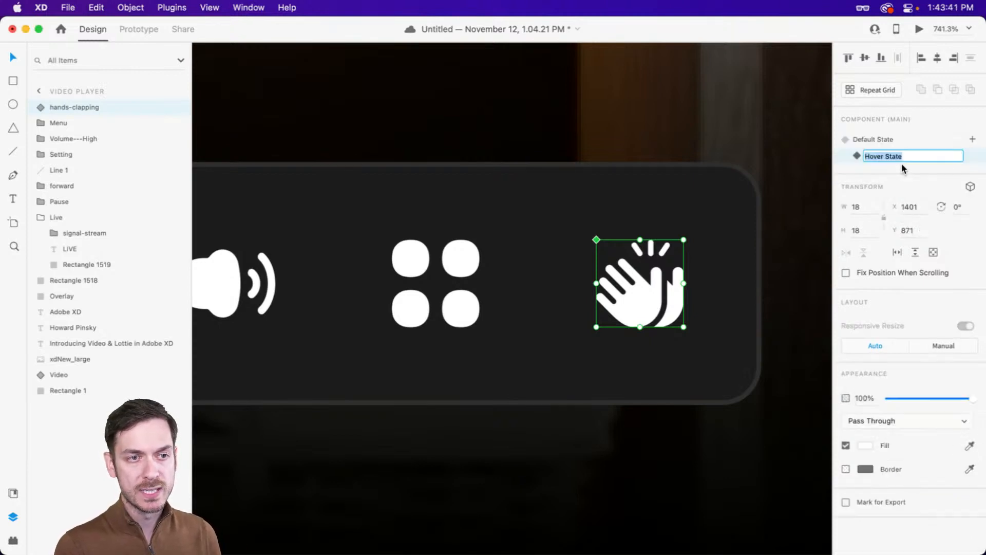
{"action": "key", "text": "Return"}
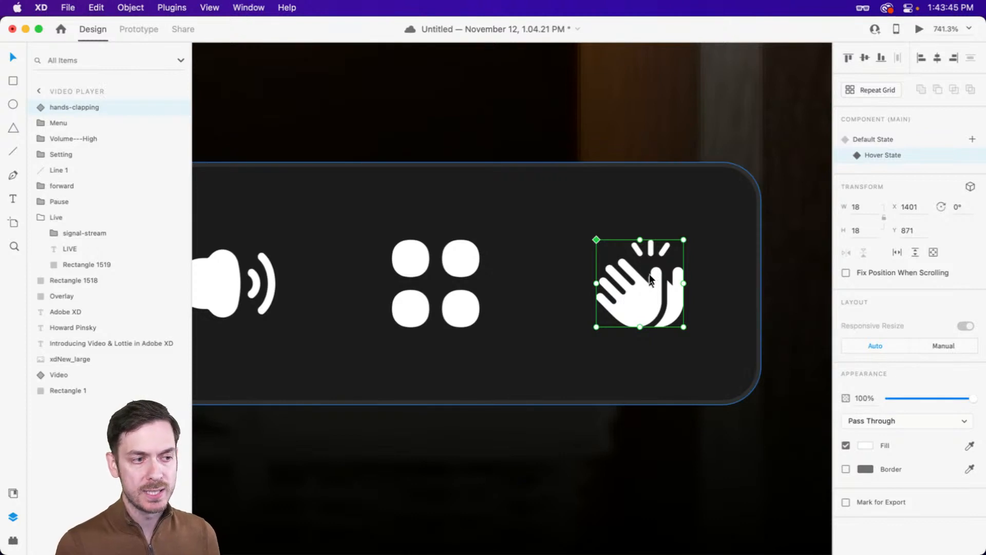
- In the hover state, raise the three clap lines above the hands by 1 px and spread the outer two 1 px outward
{"action": "scroll", "coordinate": [650, 280], "scroll_direction": "up", "scroll_amount": 5}
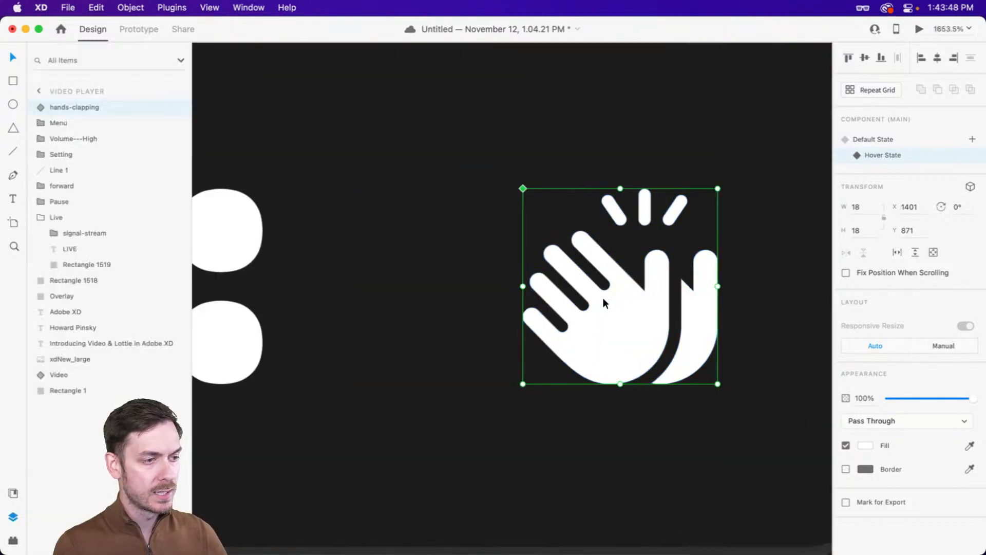
{"action": "double_click", "coordinate": [615, 300]}
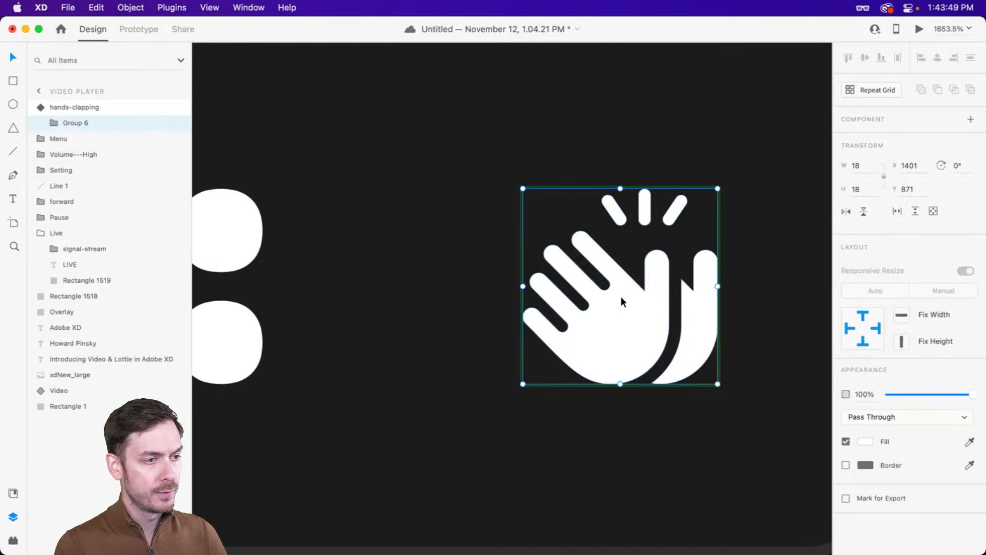
{"action": "double_click", "coordinate": [620, 296]}
{"action": "double_click", "coordinate": [614, 205]}
{"action": "left_click_drag", "start_coordinate": [596, 176], "coordinate": [707, 229]}
{"action": "key", "text": "Up"}
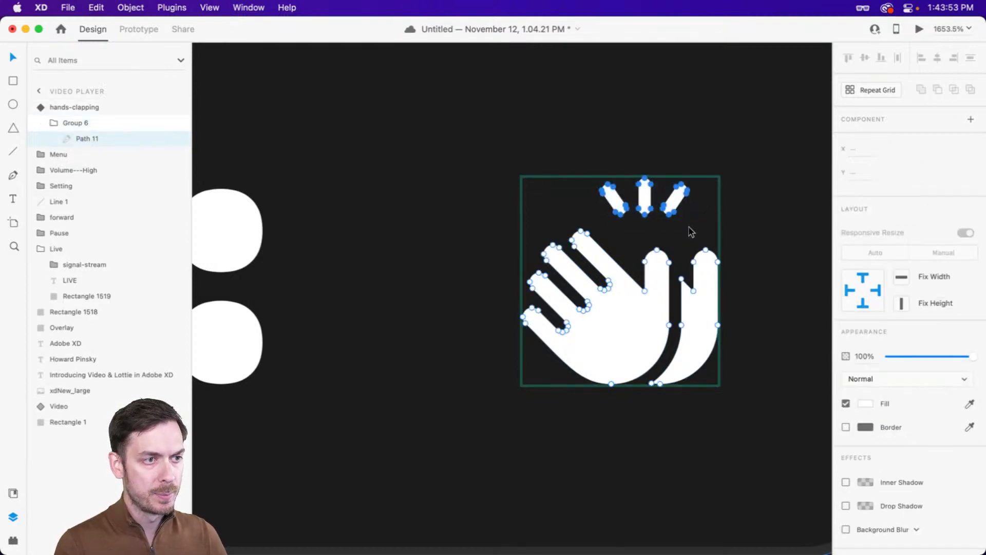
{"action": "left_click_drag", "start_coordinate": [719, 165], "coordinate": [654, 225]}
{"action": "key", "text": "Right"}
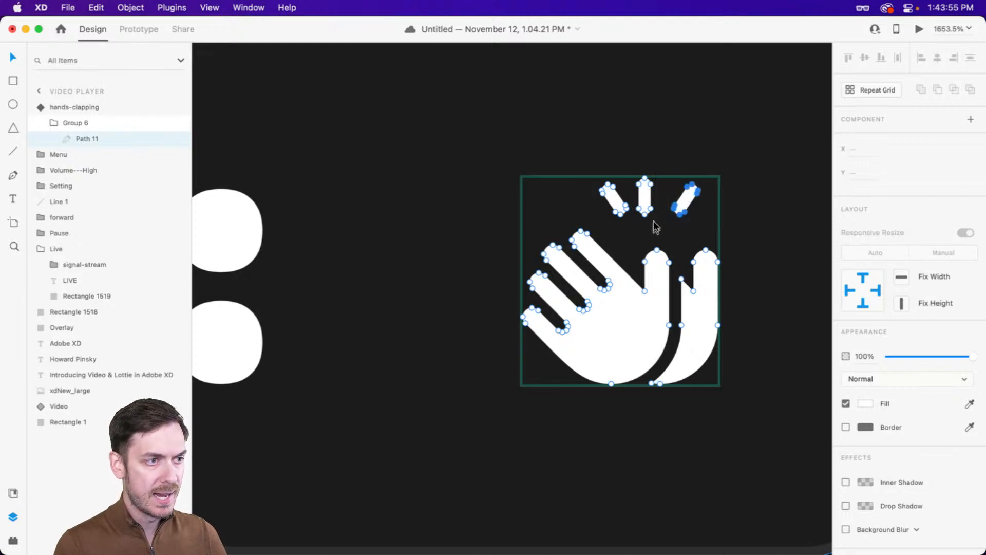
{"action": "left_click_drag", "start_coordinate": [564, 164], "coordinate": [631, 221]}
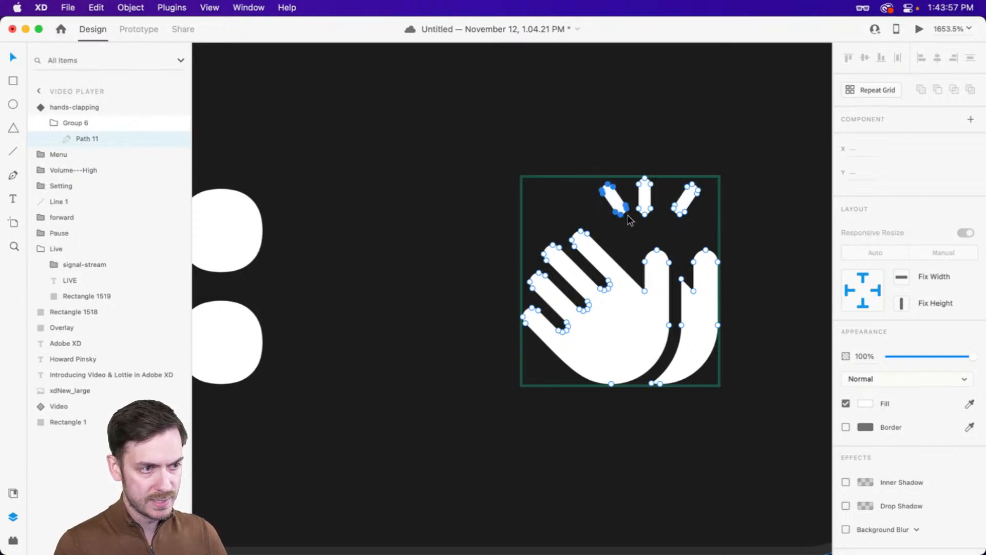
{"action": "key", "text": "Left"}
- Shift all anchor points of the front hand 1 px to the left in the hover state, away from the back hand
{"action": "left_click_drag", "start_coordinate": [495, 216], "coordinate": [643, 392]}
{"action": "left_click_drag", "start_coordinate": [639, 236], "coordinate": [661, 308]}
{"action": "left_click", "coordinate": [669, 325], "text": "shift"}
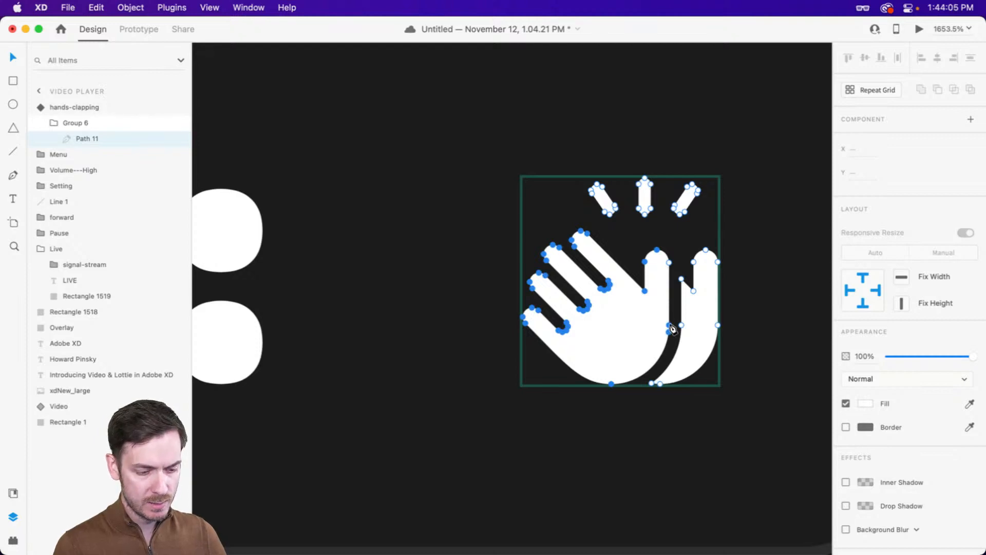
{"action": "key", "text": "Left"}
{"action": "key", "text": "Right"}
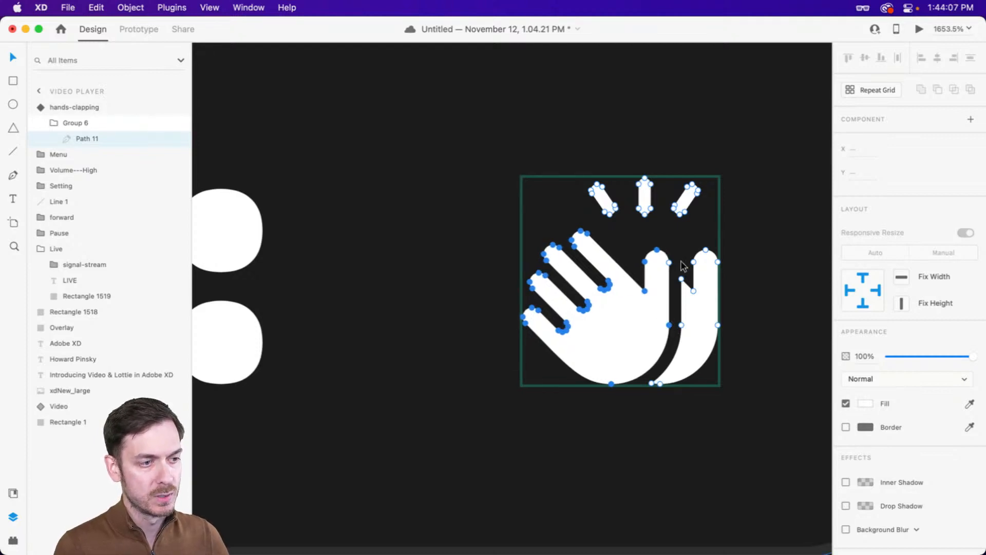
{"action": "key", "text": "Left"}
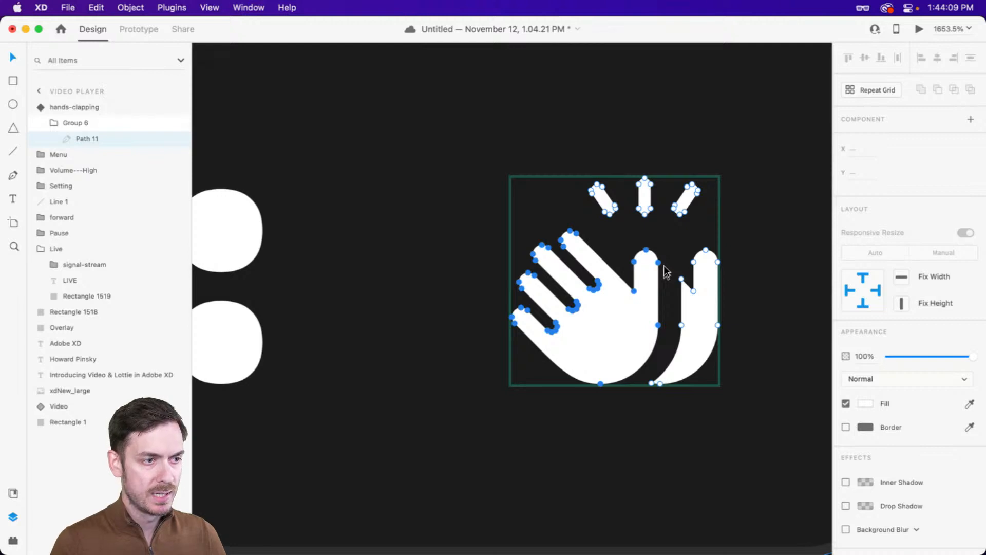
{"action": "key", "text": "Escape"}
{"action": "key", "text": "Escape"}
{"action": "key", "text": "Escape"}
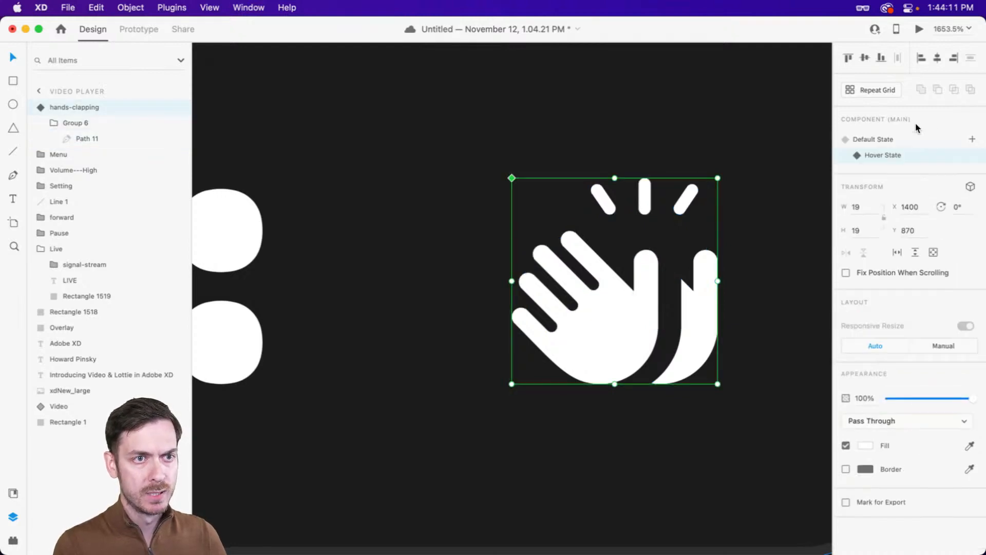
- Preview the clapping-hands hover effect in the player and compare the component's hover and default states
{"action": "left_click", "coordinate": [919, 30]}
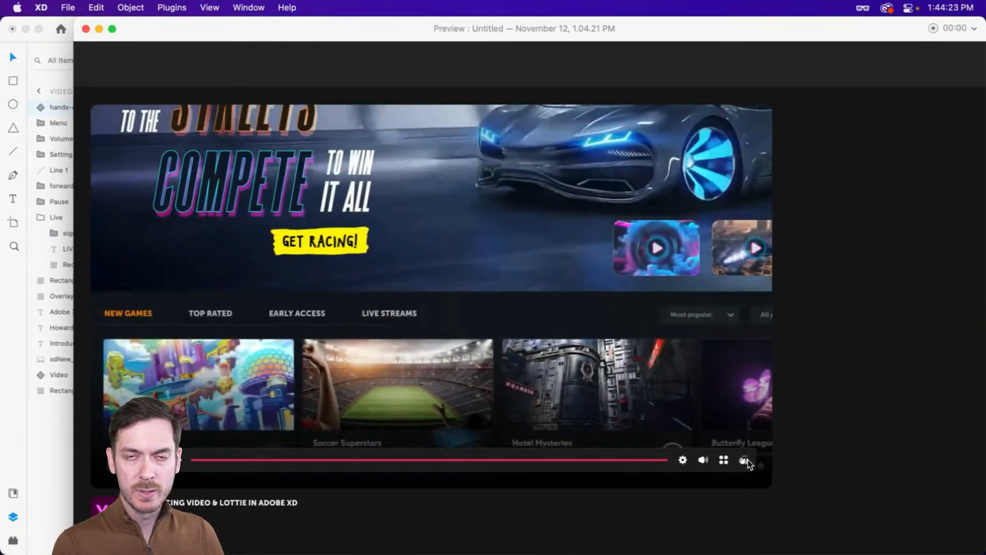
{"action": "key", "text": "super+w"}
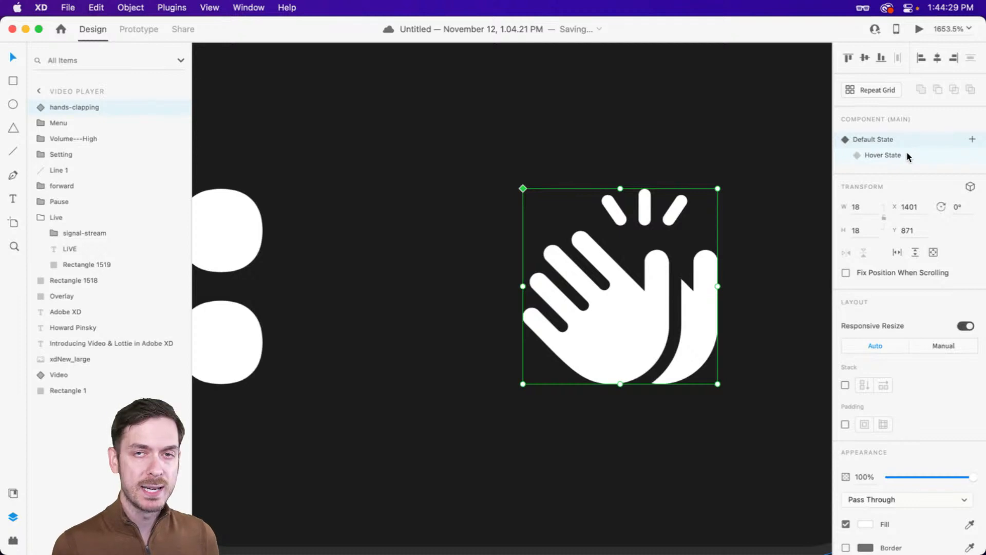
{"action": "left_click", "coordinate": [908, 155]}
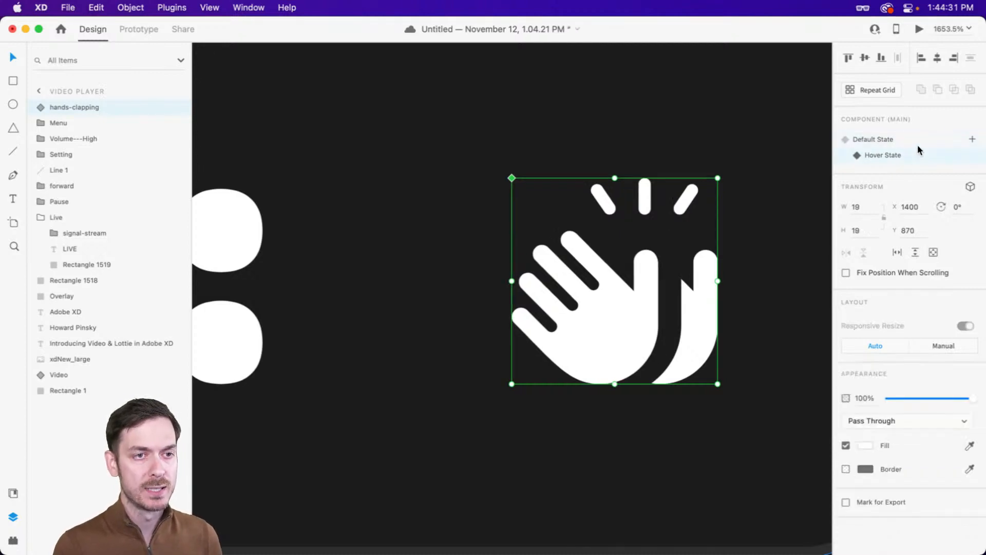
{"action": "left_click", "coordinate": [910, 138]}
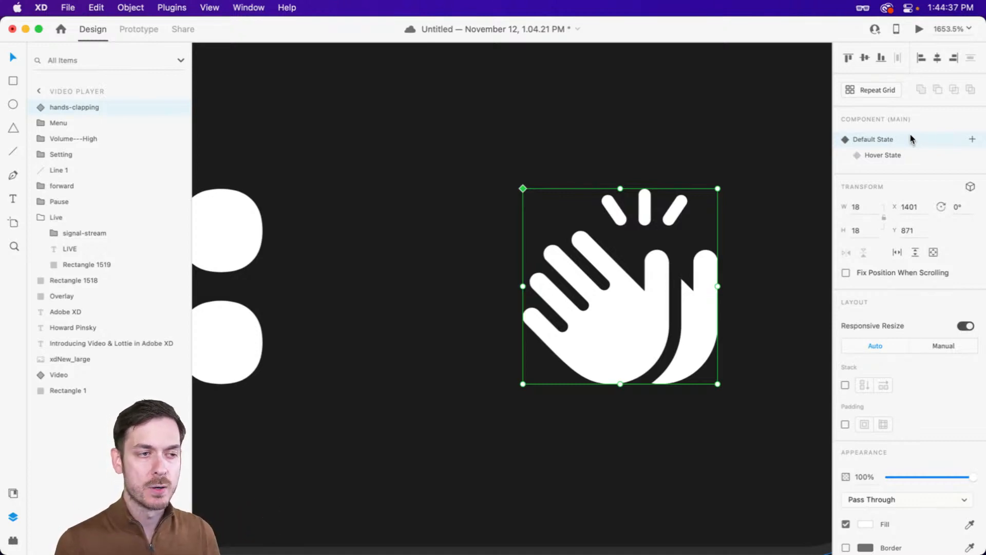
- Add a new state named Clapping to the clapping-hands component
{"action": "scroll", "coordinate": [709, 110], "scroll_direction": "down", "scroll_amount": 6}
{"action": "scroll", "coordinate": [709, 110], "scroll_direction": "up", "scroll_amount": 5}
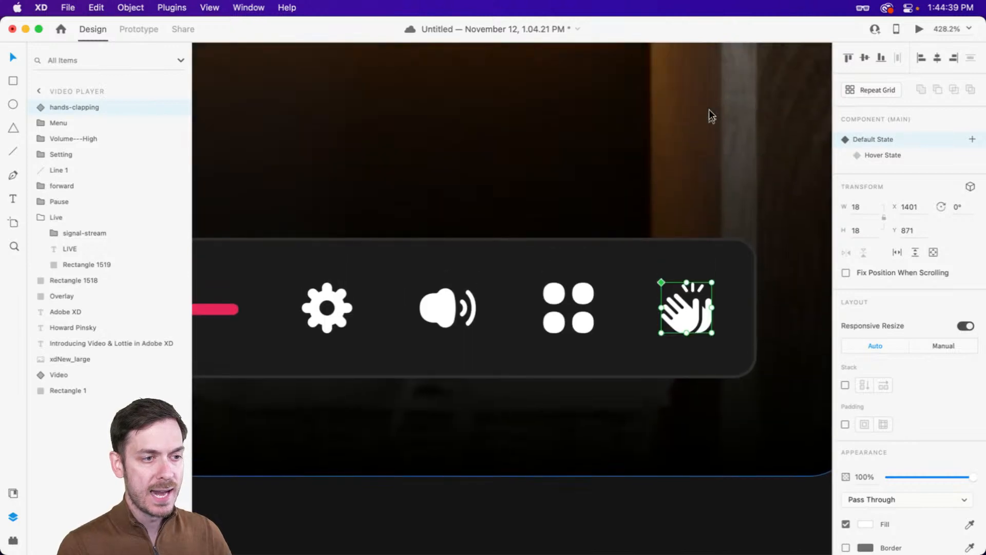
{"action": "left_click", "coordinate": [973, 139]}
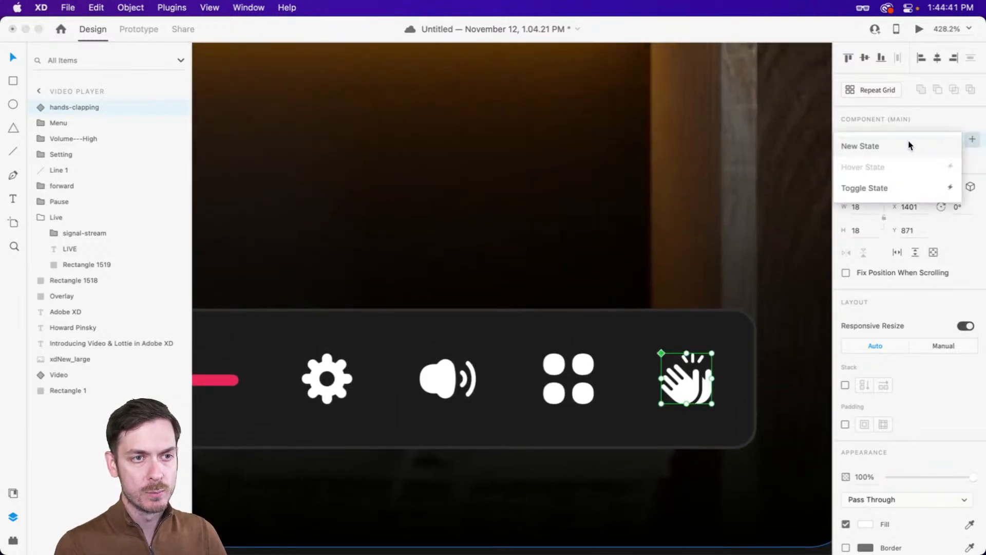
{"action": "left_click", "coordinate": [904, 144]}
{"action": "type", "text": "Clapping"}
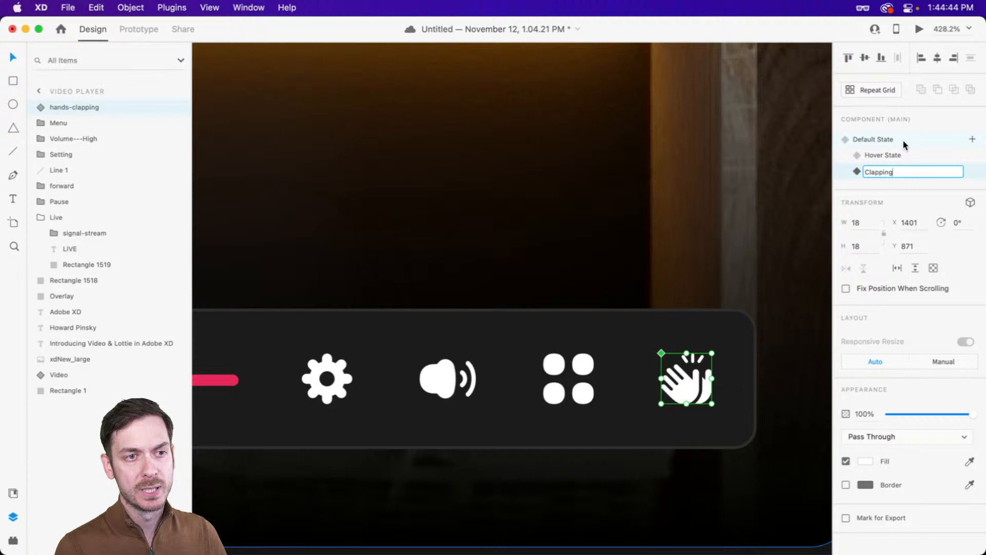
{"action": "key", "text": "Return"}
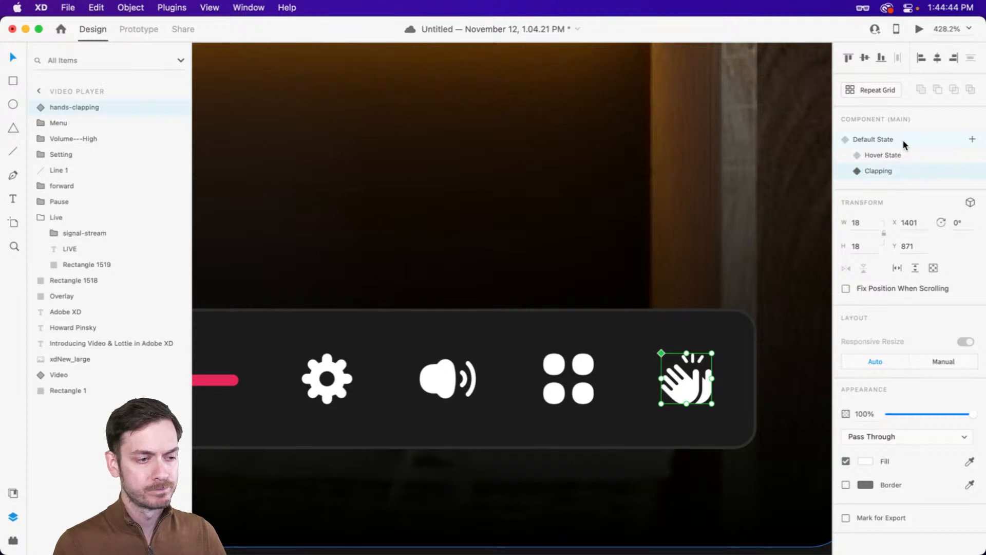
- Select the icon graphic inside the Clapping state and search the LottieFiles plugin for "clapping"
{"action": "double_click", "coordinate": [685, 373]}
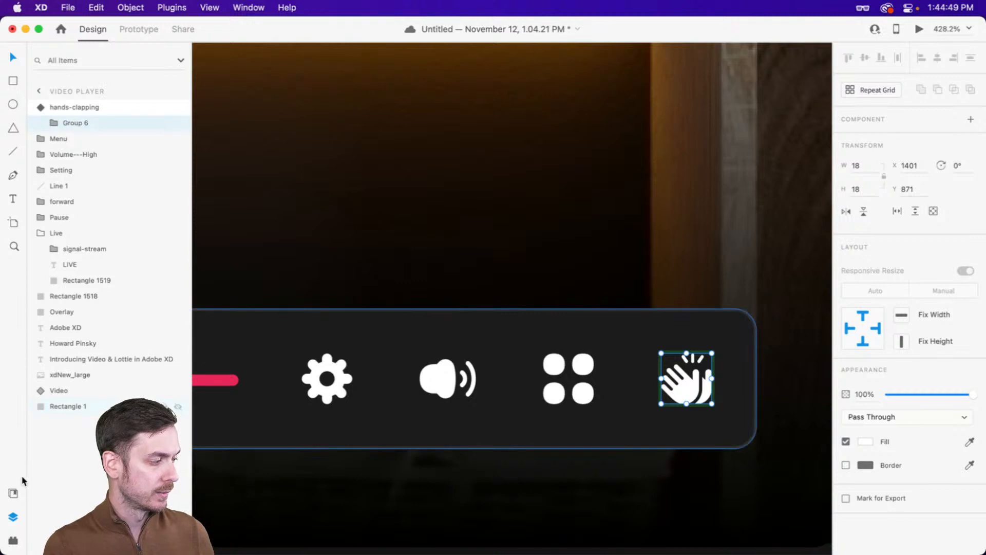
{"action": "left_click", "coordinate": [13, 540]}
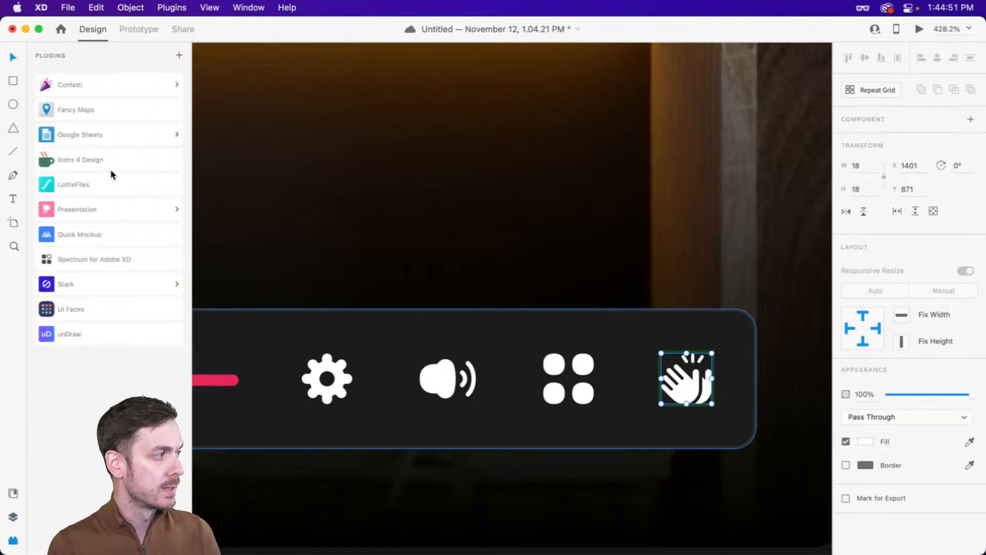
{"action": "left_click", "coordinate": [113, 186]}
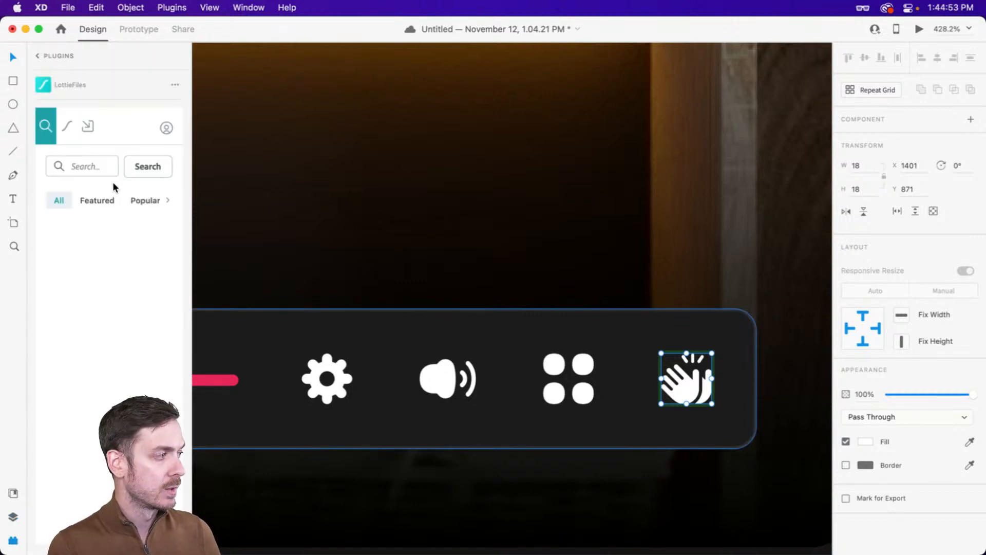
{"action": "left_click", "coordinate": [96, 174]}
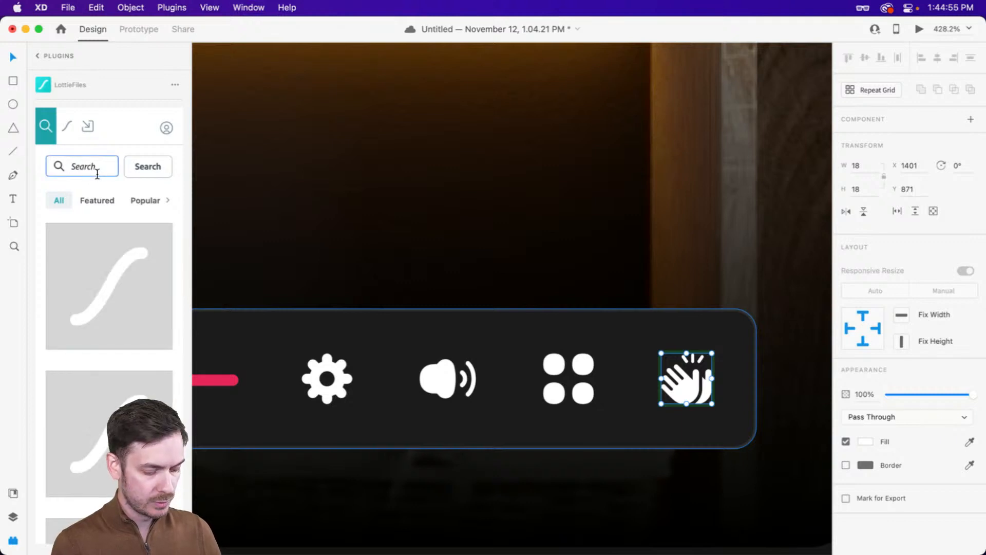
{"action": "type", "text": "clapping"}
{"action": "key", "text": "Return"}
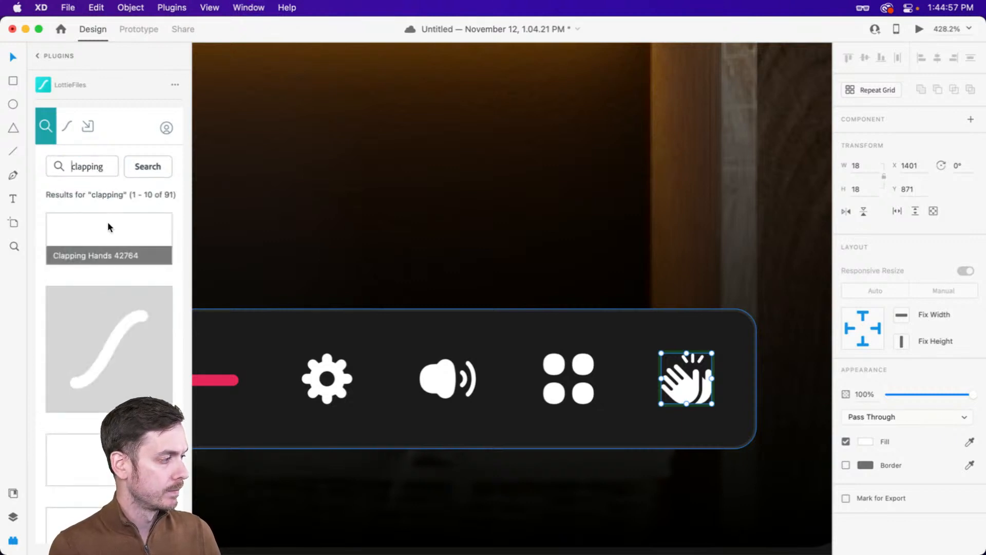
- Browse the first three pages of "clapping" animation results for a suitable clapping-hands animation
{"action": "scroll", "coordinate": [181, 226], "scroll_direction": "down", "scroll_amount": 10}
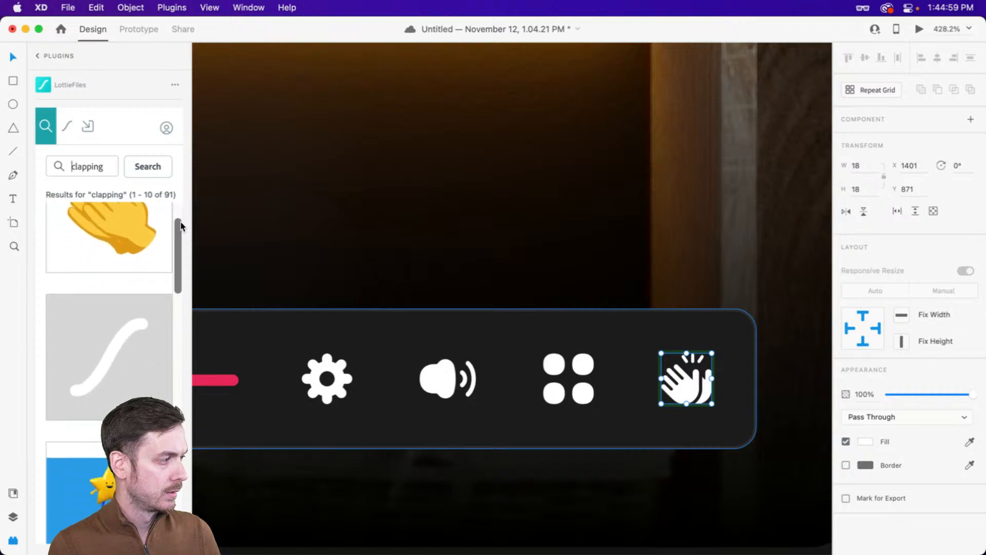
{"action": "scroll", "coordinate": [180, 219], "scroll_direction": "down", "scroll_amount": 8}
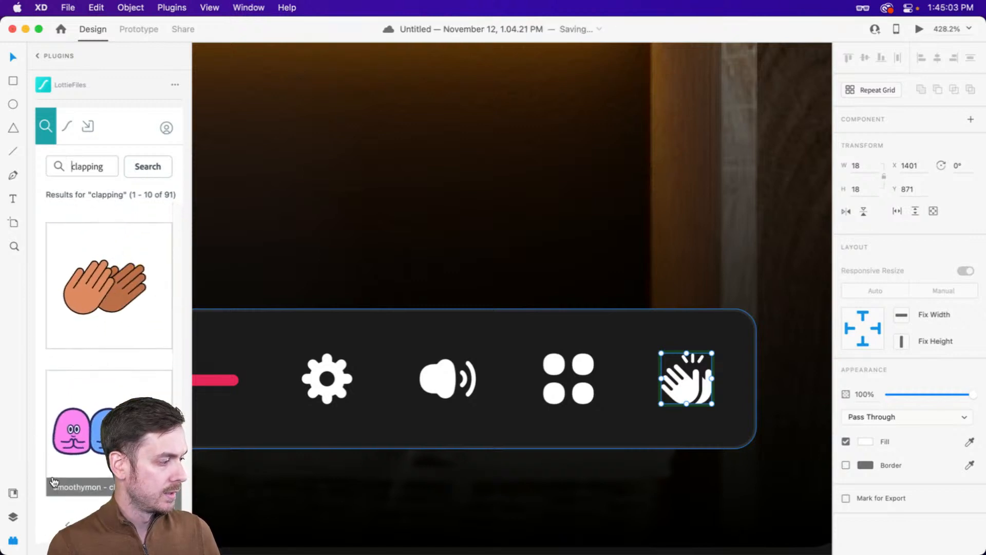
{"action": "left_click", "coordinate": [149, 519]}
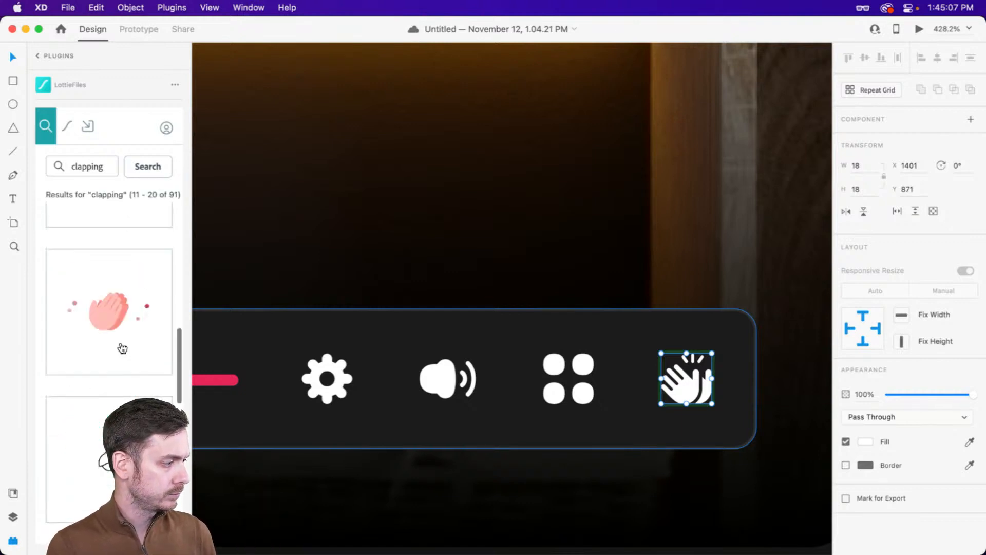
{"action": "scroll", "coordinate": [118, 344], "scroll_direction": "down", "scroll_amount": 10}
{"action": "scroll", "coordinate": [113, 356], "scroll_direction": "up", "scroll_amount": 6}
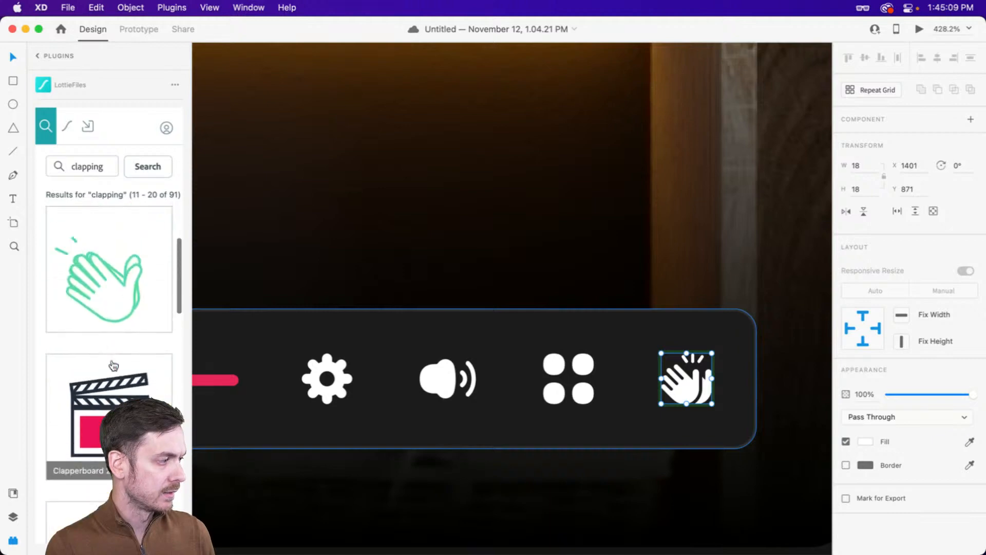
{"action": "scroll", "coordinate": [113, 357], "scroll_direction": "down", "scroll_amount": 8}
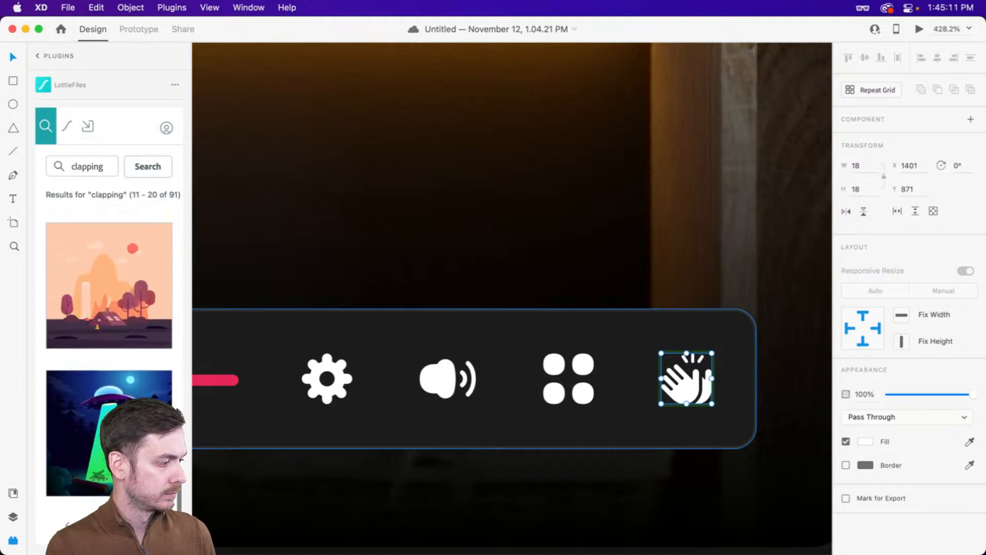
{"action": "left_click", "coordinate": [150, 517]}
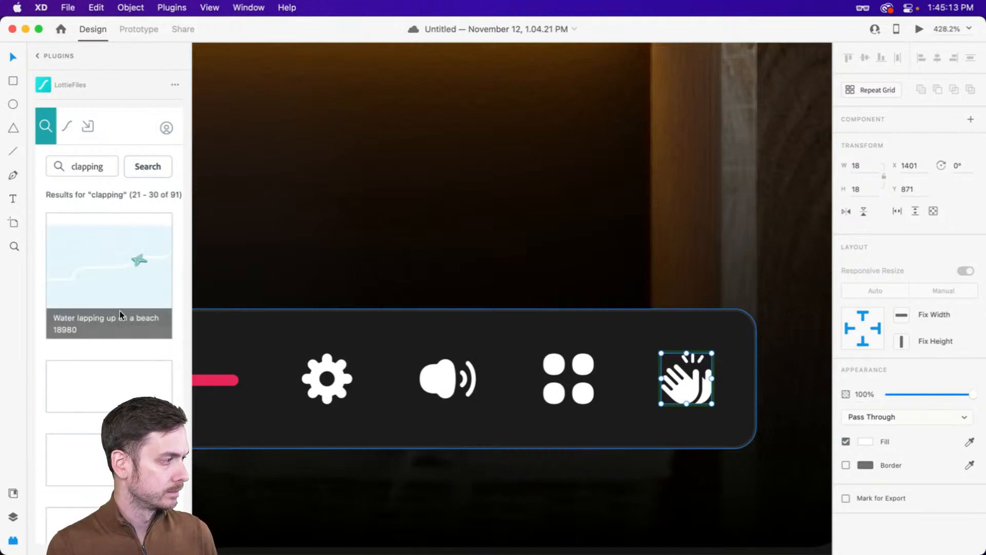
{"action": "scroll", "coordinate": [138, 320], "scroll_direction": "down", "scroll_amount": 5}
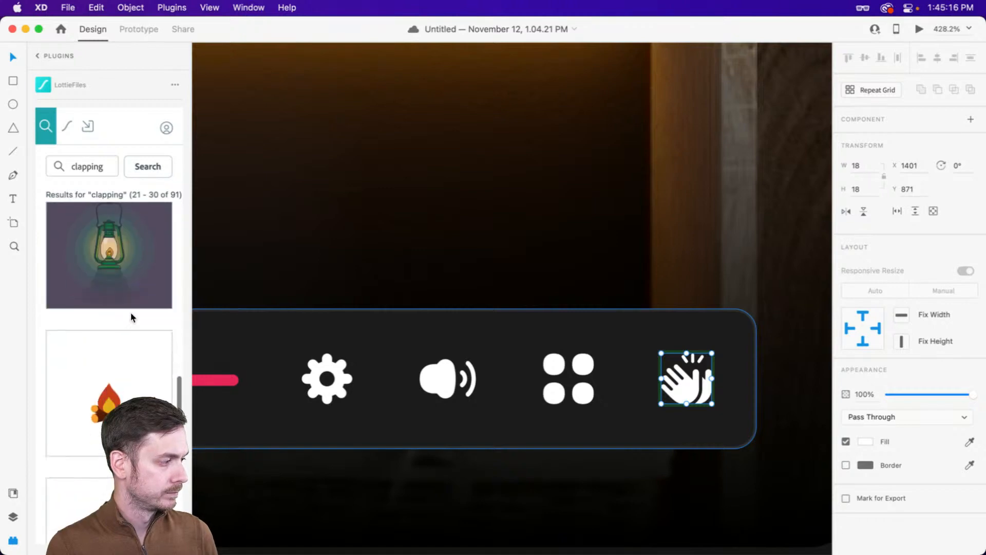
{"action": "scroll", "coordinate": [134, 319], "scroll_direction": "down", "scroll_amount": 5}
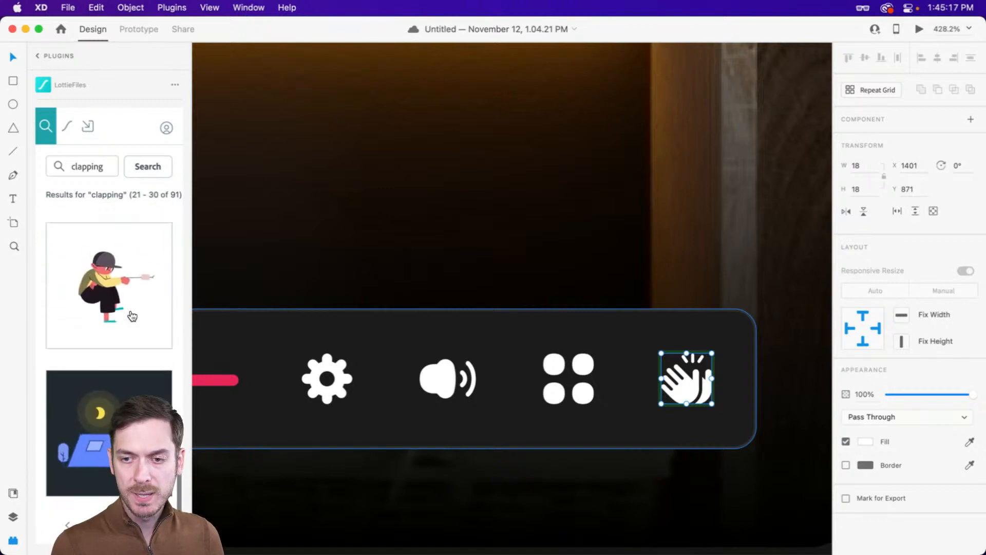
- Switch to Finder, look through the Lottie folder for a clapping animation file, and return to Adobe XD
{"action": "key", "text": "super+Tab"}
{"action": "left_click", "coordinate": [386, 254]}
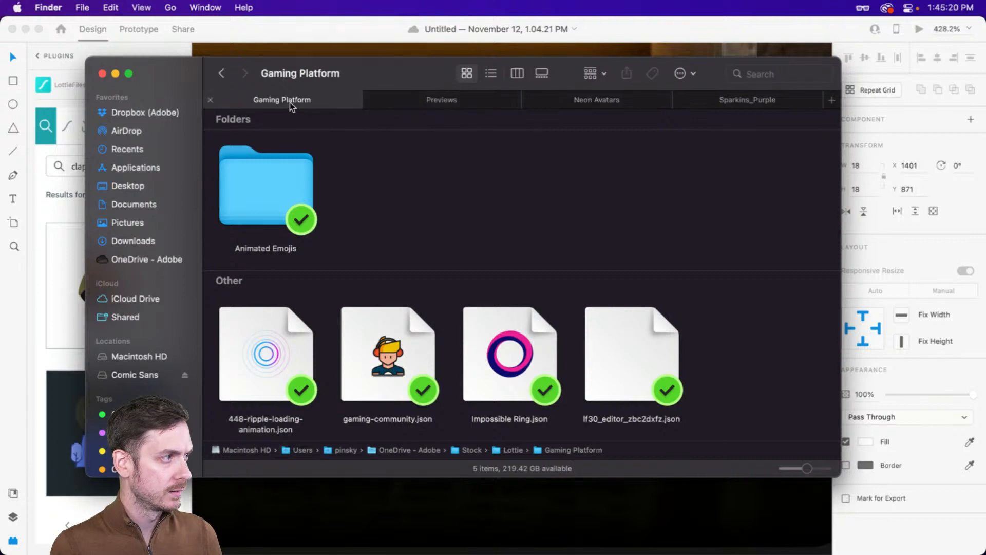
{"action": "left_click", "coordinate": [223, 77]}
{"action": "scroll", "coordinate": [639, 248], "scroll_direction": "down", "scroll_amount": 5}
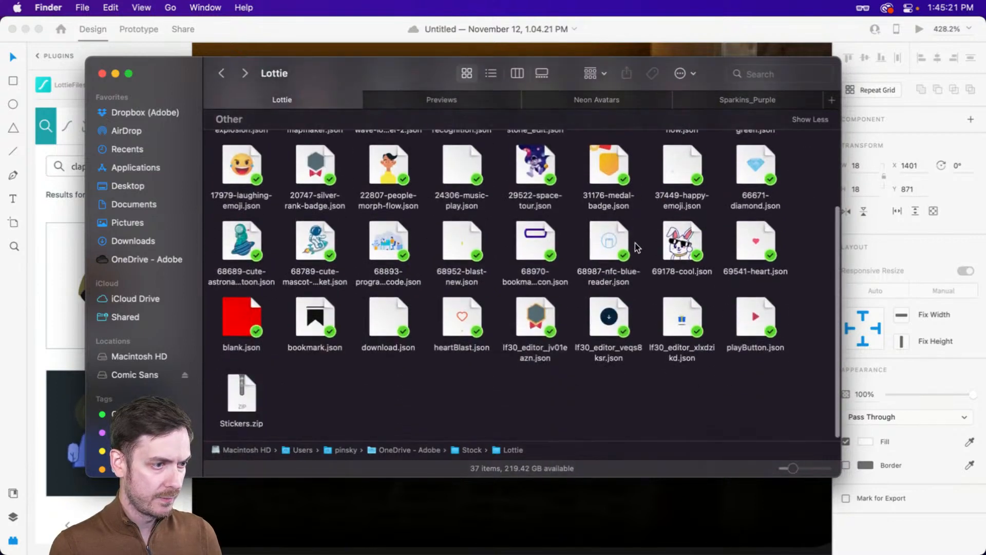
{"action": "scroll", "coordinate": [711, 378], "scroll_direction": "up", "scroll_amount": 3}
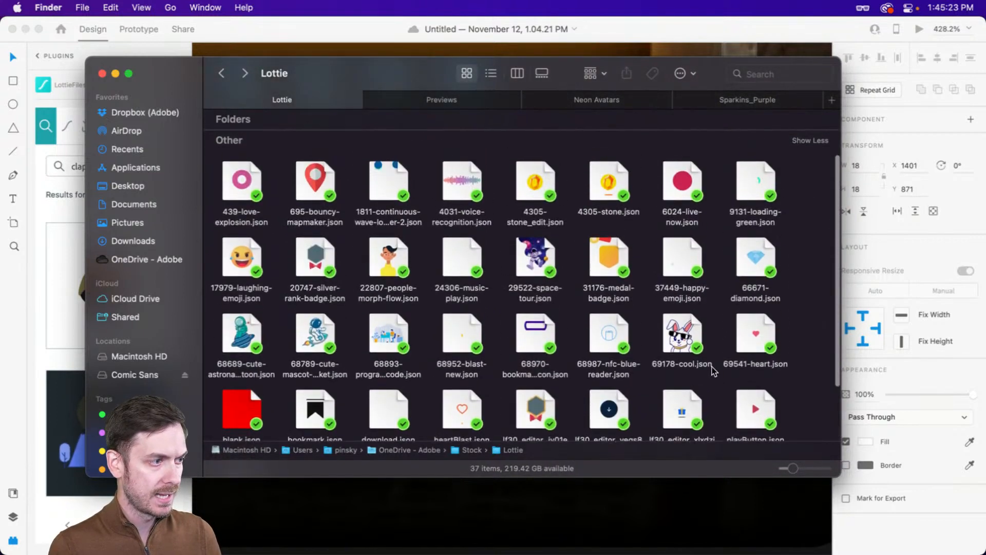
{"action": "scroll", "coordinate": [483, 332], "scroll_direction": "up", "scroll_amount": 3}
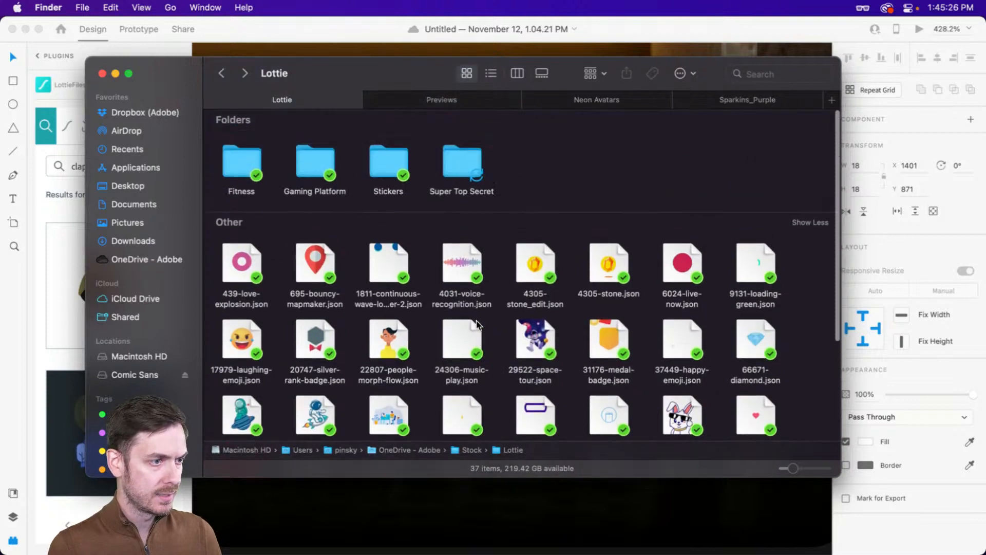
{"action": "key", "text": "super+Tab"}
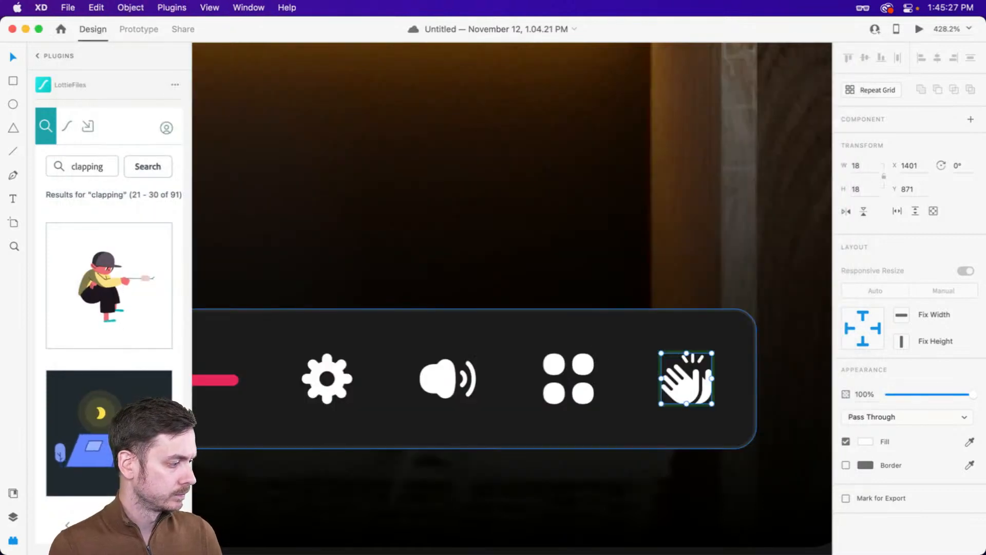
- Check the fourth page of "clapping" results and leave the LottieFiles plugin
{"action": "left_click", "coordinate": [150, 525]}
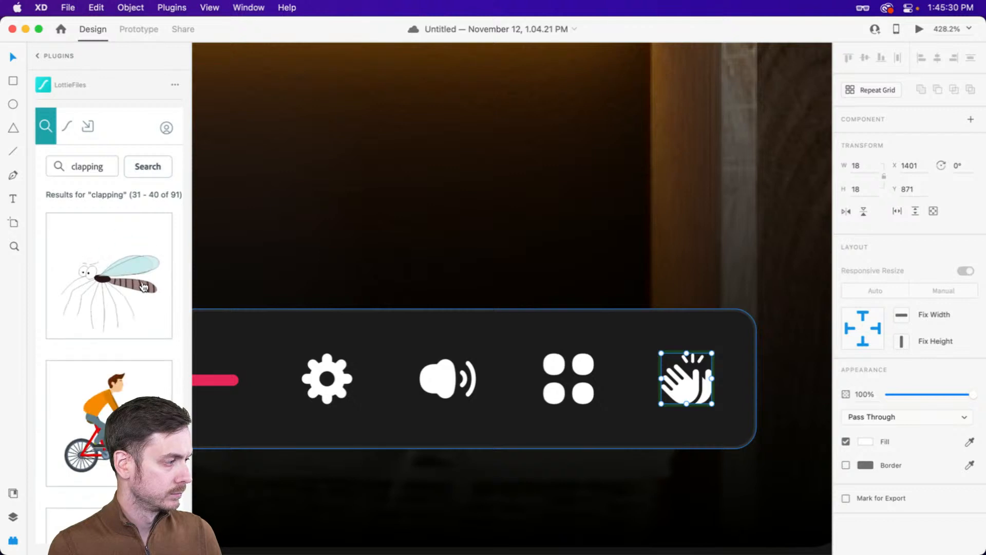
{"action": "scroll", "coordinate": [143, 287], "scroll_direction": "down", "scroll_amount": 15}
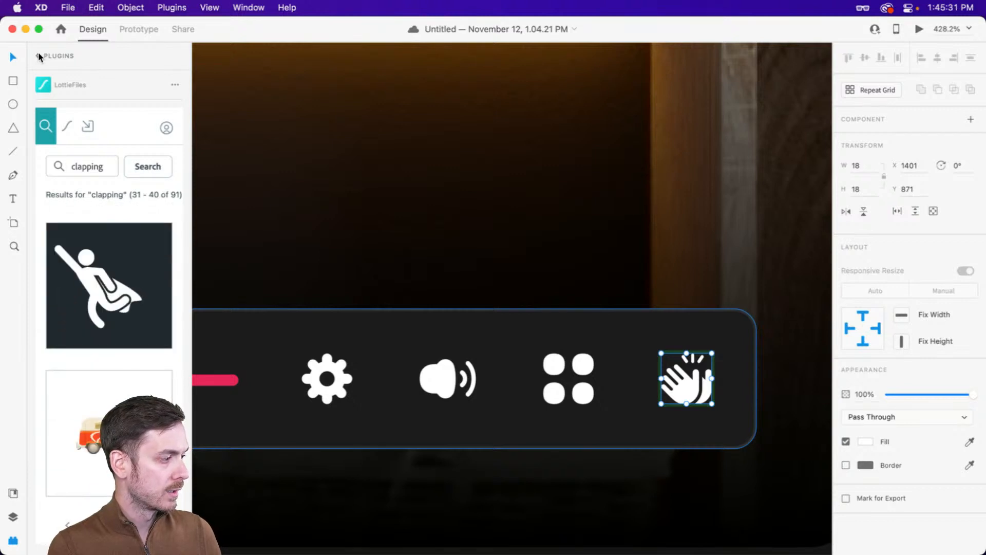
{"action": "left_click", "coordinate": [39, 56]}
- Open lottiefiles.com in a new Safari tab and switch back to Adobe XD
{"action": "key", "text": "super+Tab"}
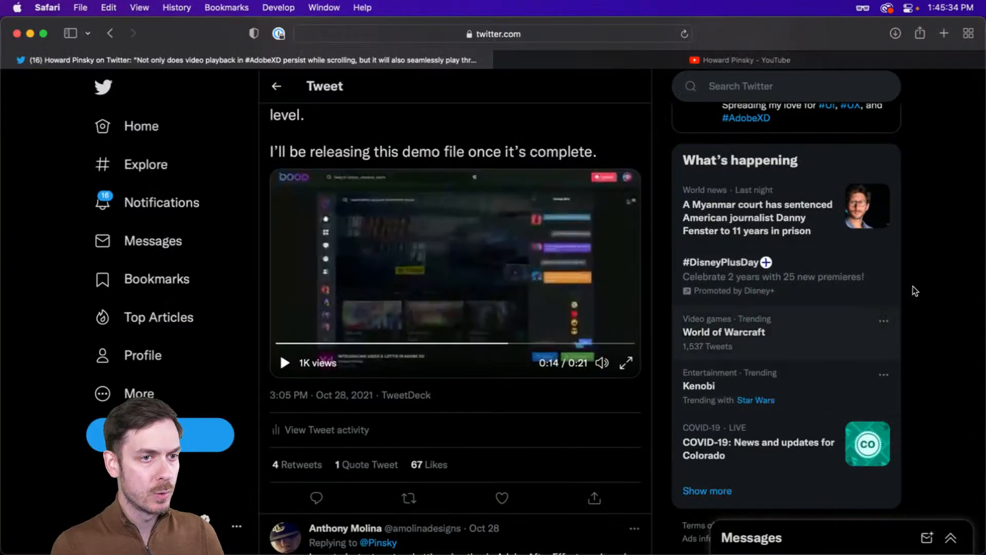
{"action": "key", "text": "super+t"}
{"action": "type", "text": "l"}
{"action": "key", "text": "Return"}
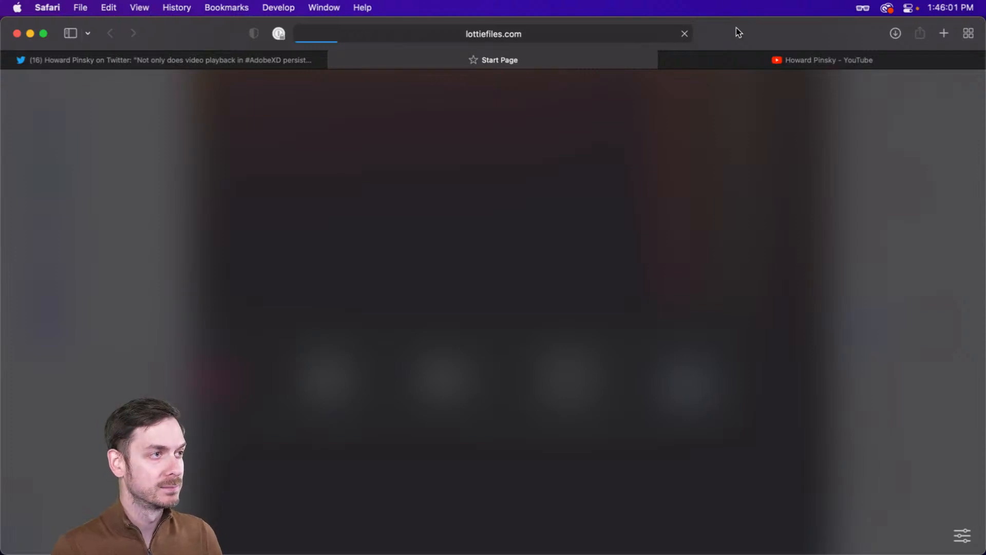
{"action": "key", "text": "super+Tab"}
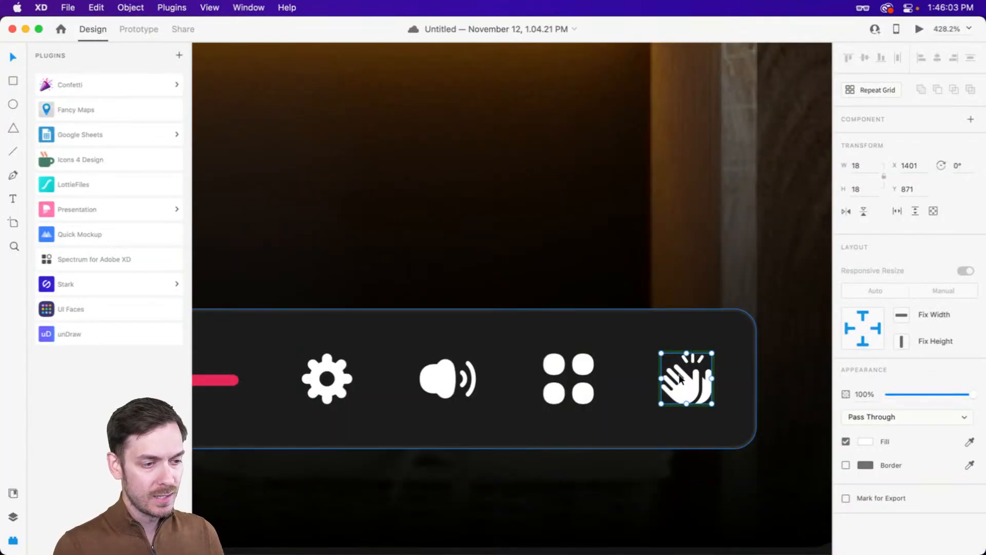
- Reopen the LottieFiles plugin, search for "clap" and look for the Floating Claps animation
{"action": "left_click", "coordinate": [46, 178]}
{"action": "left_click", "coordinate": [91, 169]}
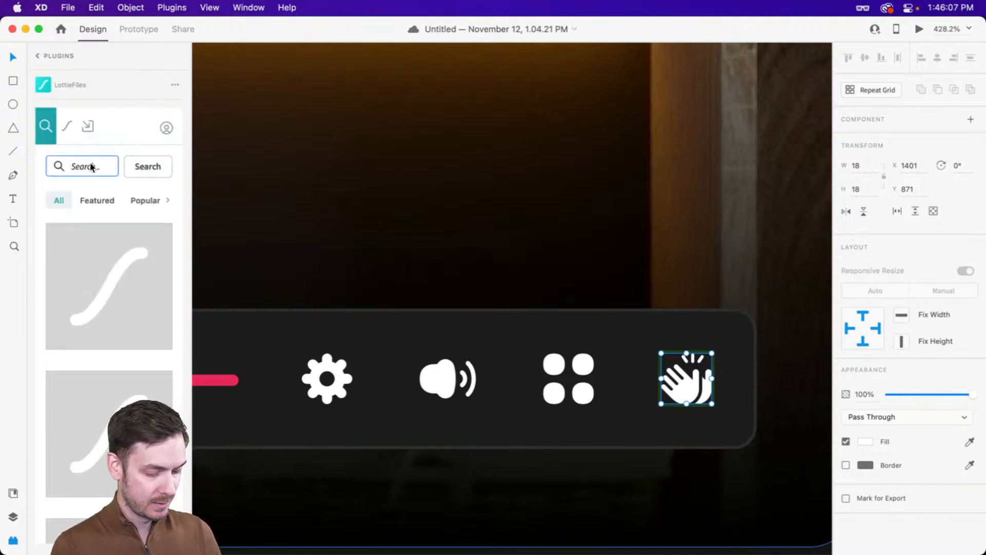
{"action": "type", "text": "clap"}
{"action": "key", "text": "Return"}
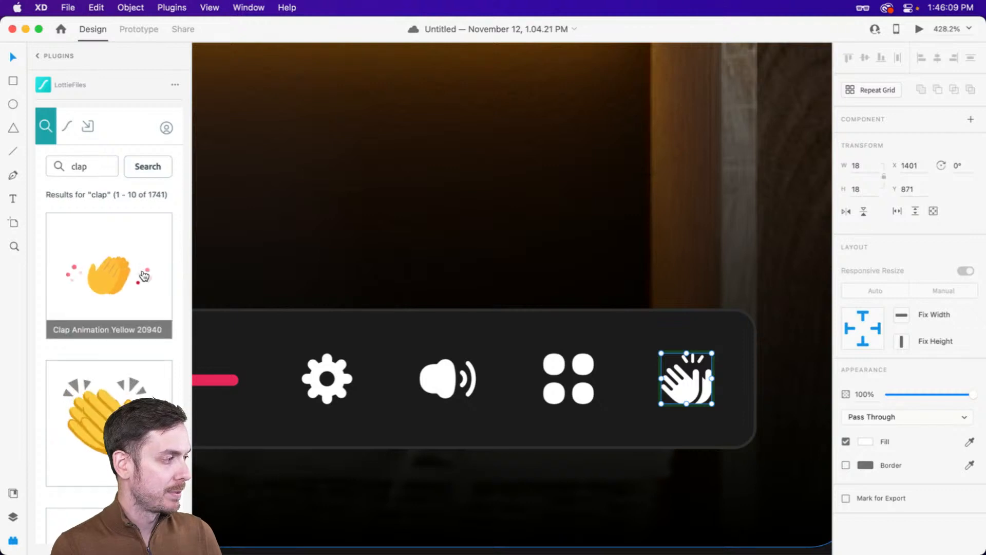
{"action": "scroll", "coordinate": [120, 316], "scroll_direction": "down", "scroll_amount": 3}
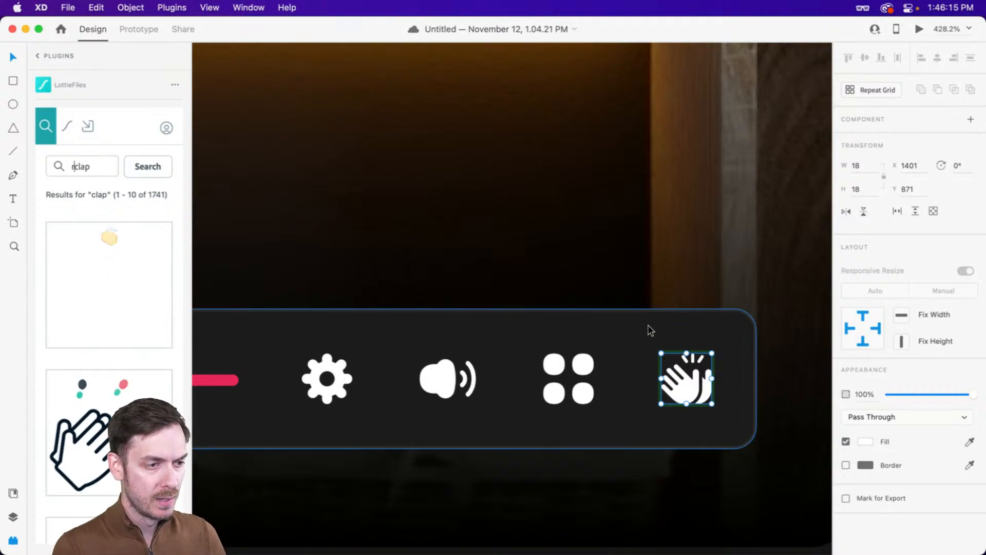
- Draw a rectangle about 39 × 79 above the clapping-hands icon and fill it with the Floating Claps animation
{"action": "key", "text": "r"}
{"action": "mouse_move", "coordinate": [650, 303]}
{"action": "left_mouse_down"}
{"action": "mouse_move", "coordinate": [693, 232]}
{"action": "mouse_move", "coordinate": [737, 103]}
{"action": "mouse_move", "coordinate": [757, 83]}
{"action": "left_mouse_up"}
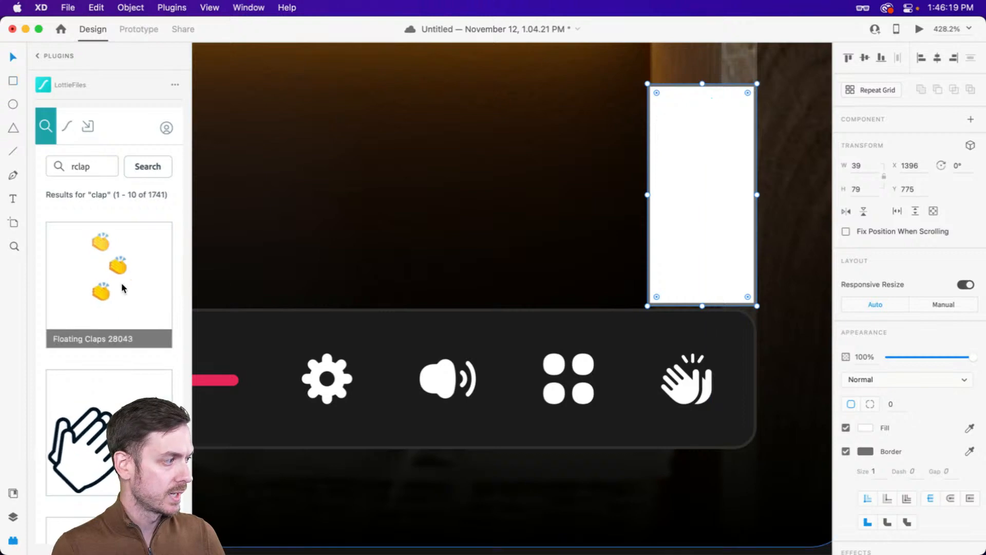
{"action": "left_click_drag", "start_coordinate": [123, 288], "coordinate": [689, 190]}
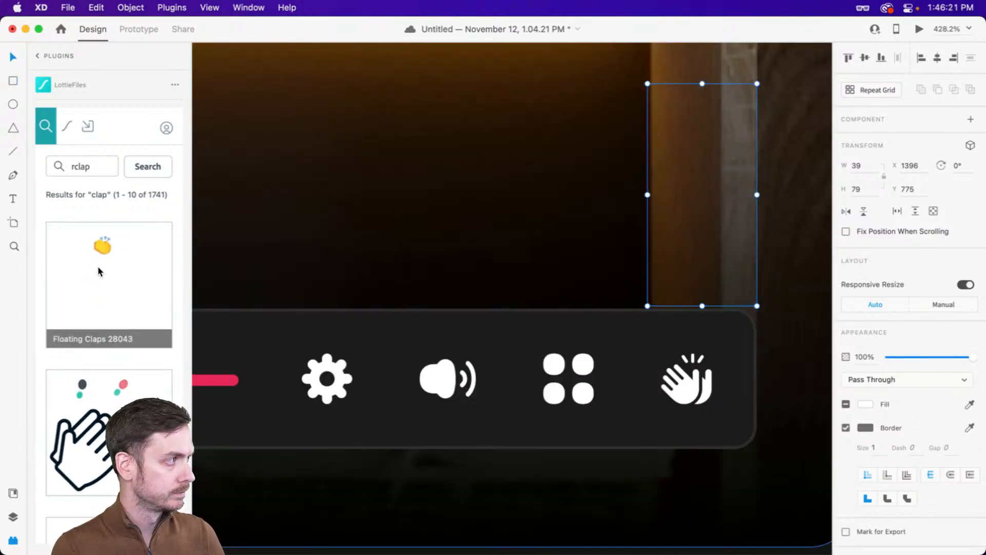
{"action": "left_click", "coordinate": [39, 56]}
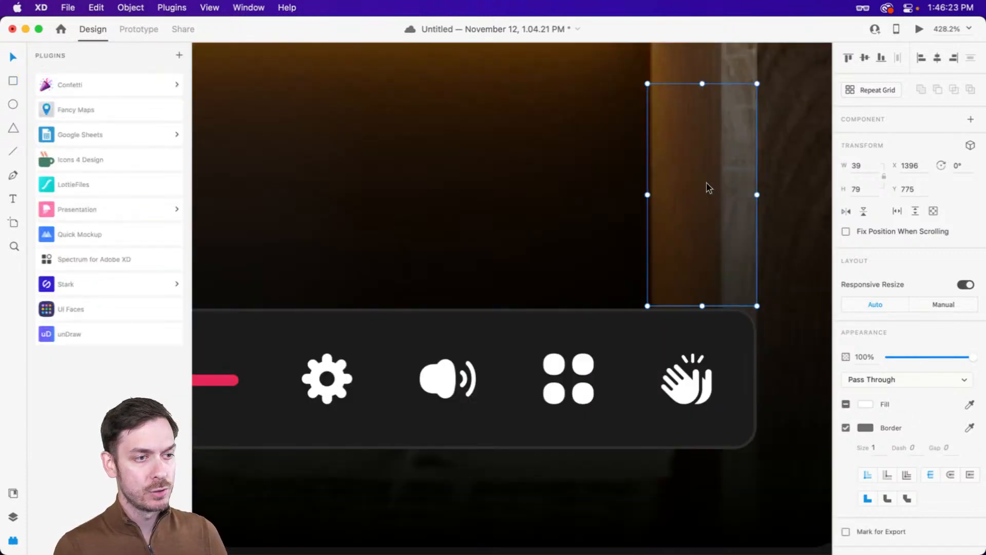
- Move the masked Floating Claps animation to X 1390, Y 774, centred above the clapping-hands icon
{"action": "scroll", "coordinate": [719, 180], "scroll_direction": "right", "scroll_amount": 2}
{"action": "scroll", "coordinate": [715, 170], "scroll_direction": "right", "scroll_amount": 2}
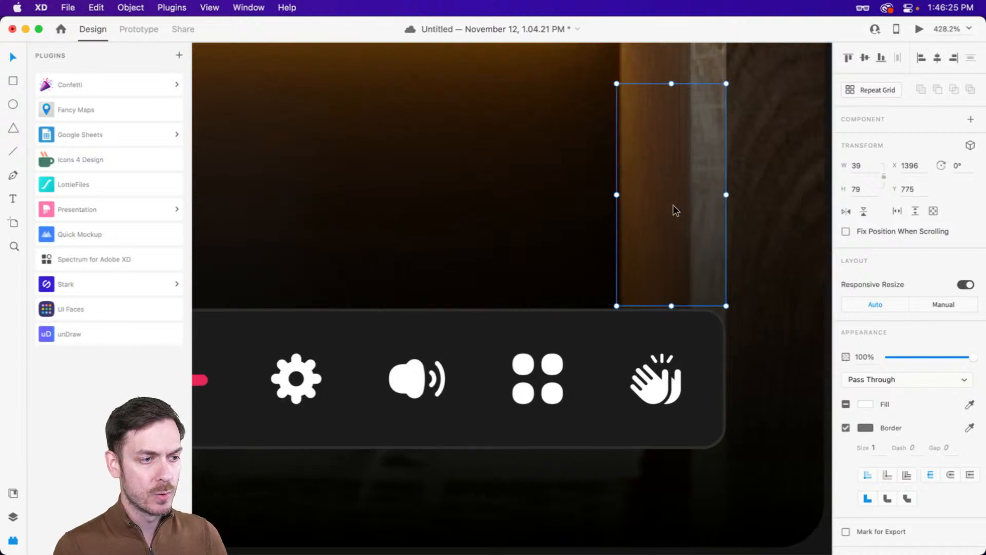
{"action": "left_click_drag", "start_coordinate": [672, 209], "coordinate": [660, 207]}
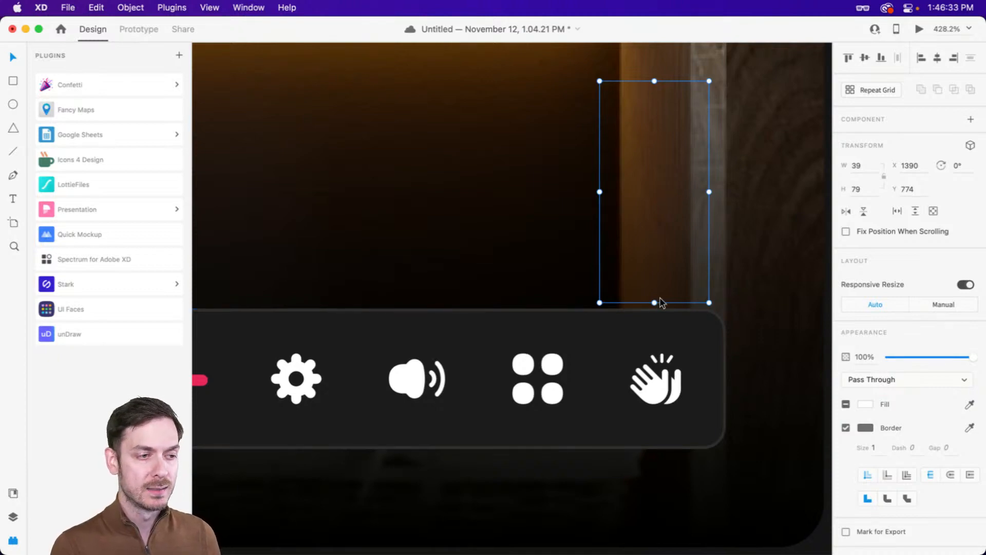
- Place the animation's mask group inside the hands-clapping component above Group 6 and rename it Clapping
{"action": "key", "text": "super+y"}
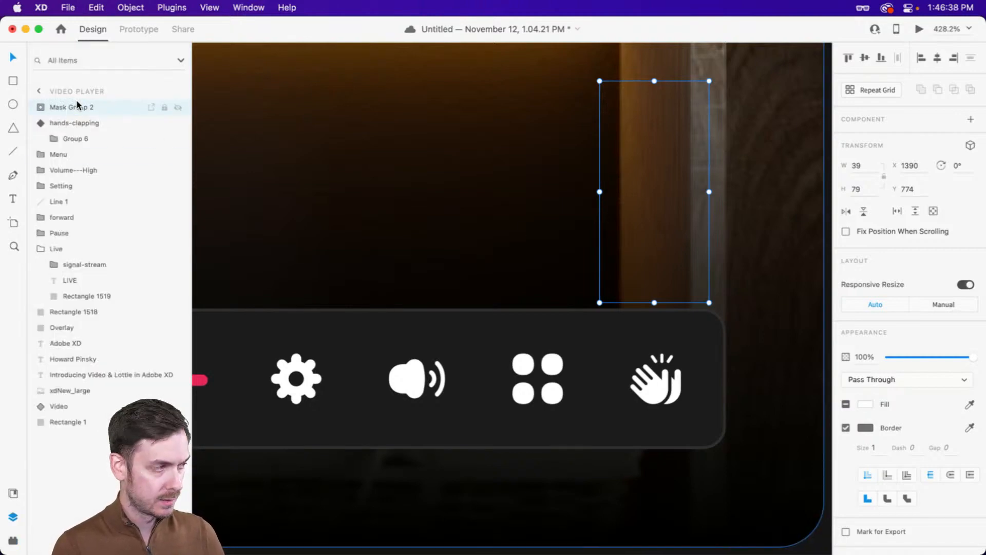
{"action": "left_click_drag", "start_coordinate": [76, 103], "coordinate": [71, 122]}
{"action": "double_click", "coordinate": [70, 124]}
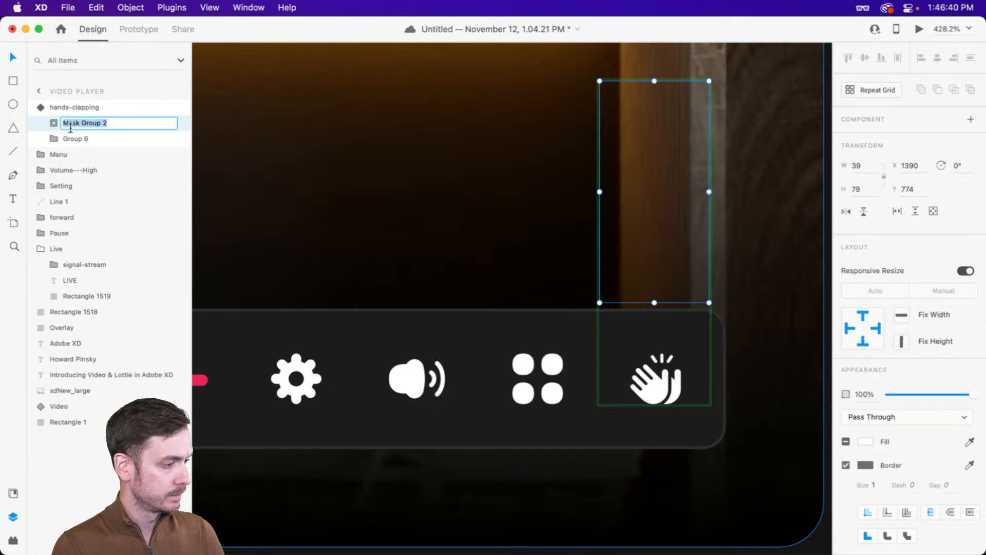
{"action": "type", "text": "Clapping"}
{"action": "key", "text": "Return"}
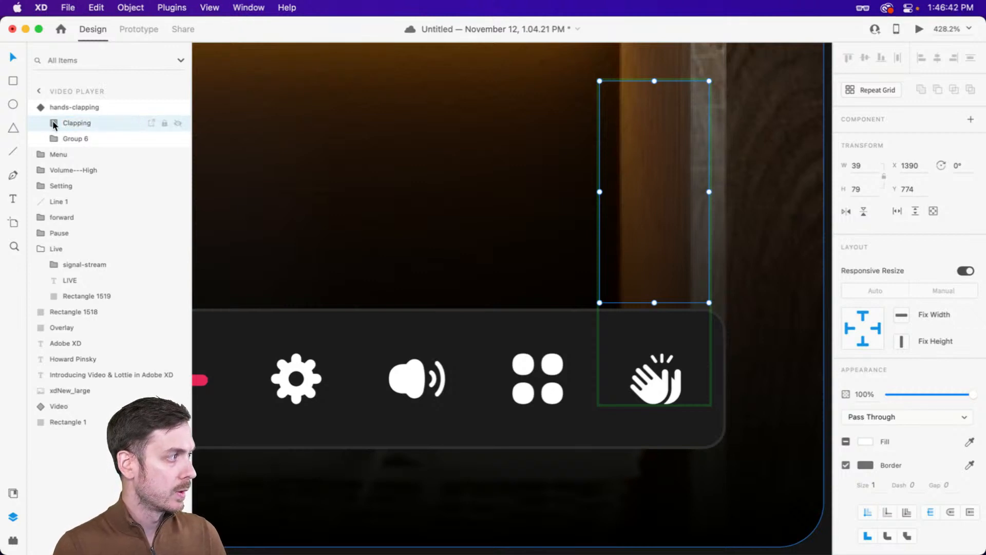
- Expand the Clapping mask group and check the playback setting of its Floating Claps animation
{"action": "left_click", "coordinate": [54, 125]}
{"action": "left_click", "coordinate": [86, 154]}
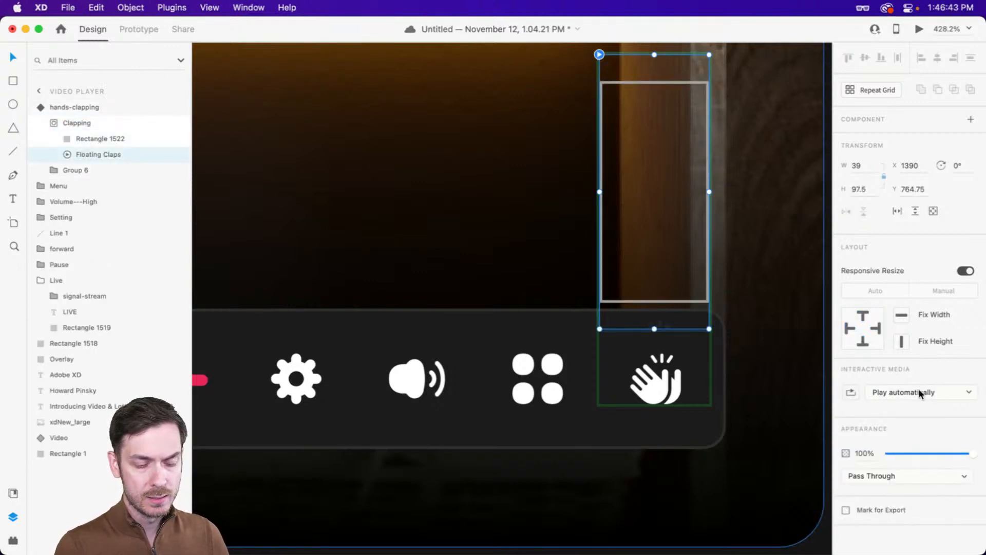
{"action": "key", "text": "Escape"}
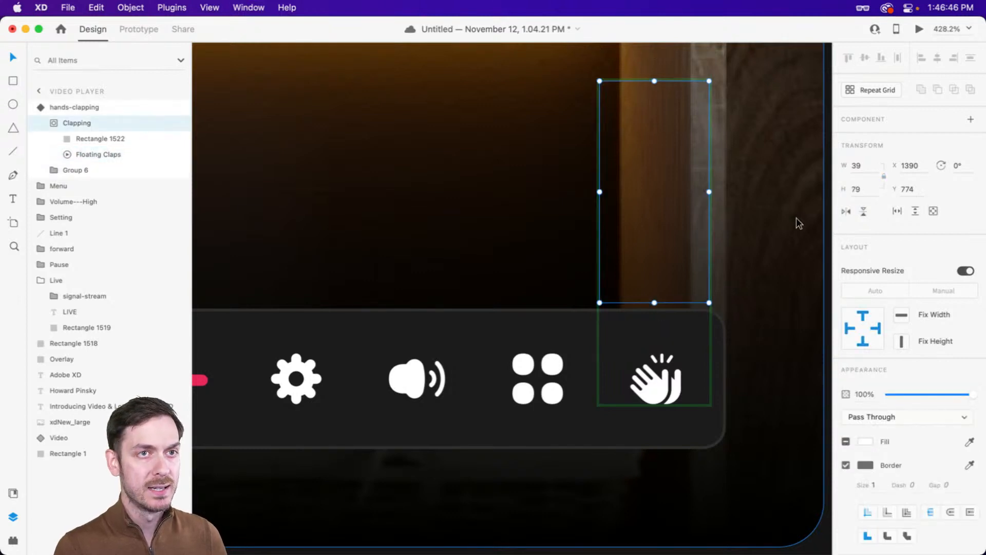
- Add a Tap transition from the hands-clapping component's Hover State to its Clapping state, with no animation
{"action": "left_click", "coordinate": [77, 107]}
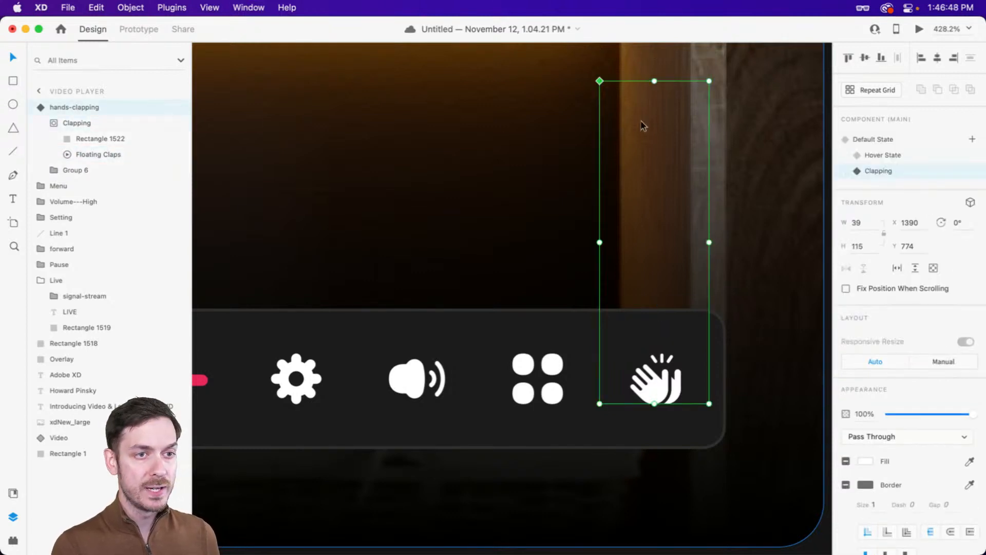
{"action": "left_click", "coordinate": [901, 155]}
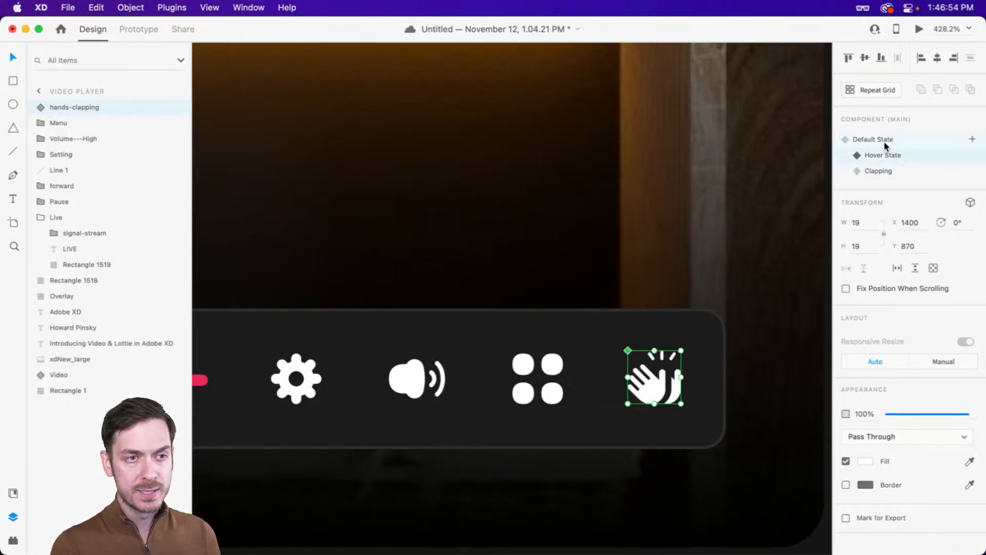
{"action": "left_click", "coordinate": [148, 30]}
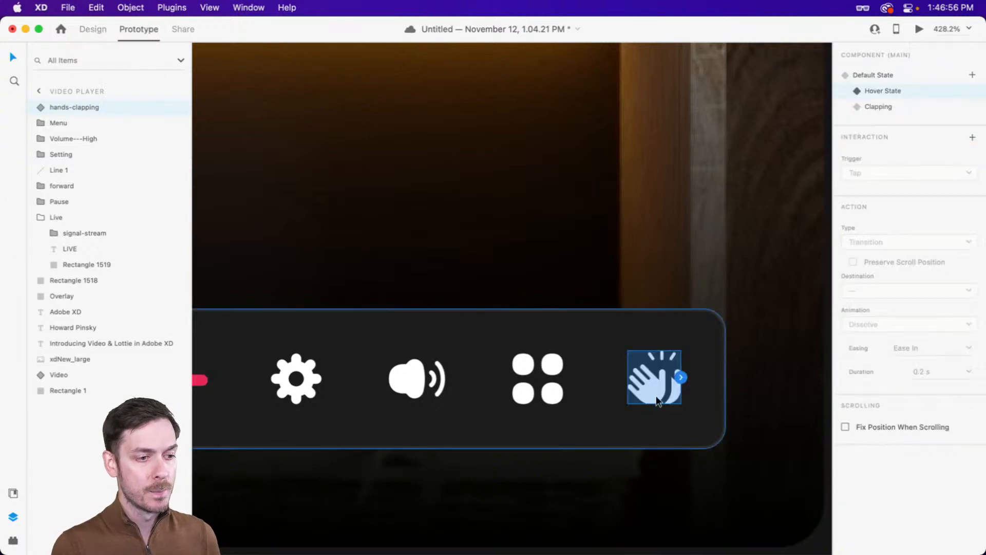
{"action": "left_click", "coordinate": [682, 379]}
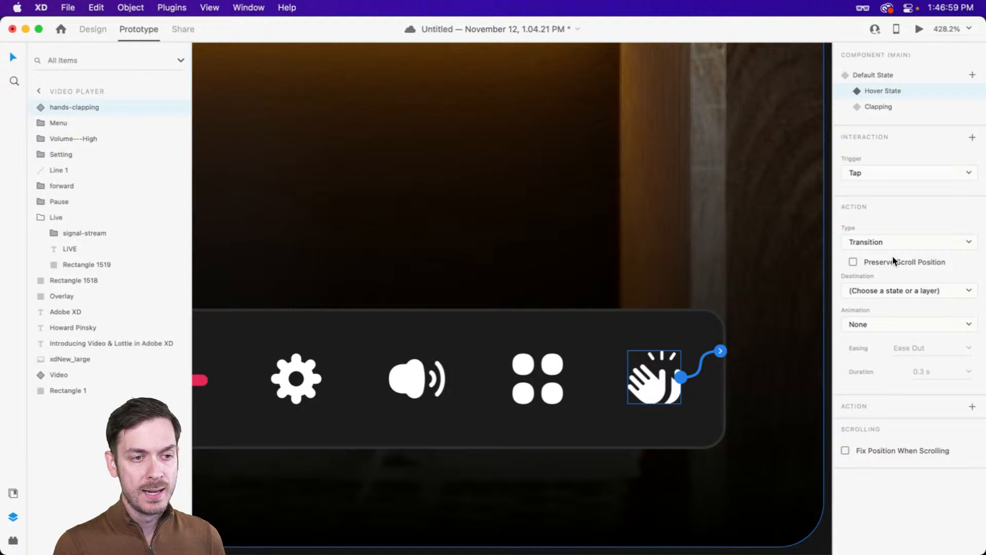
{"action": "left_click", "coordinate": [880, 291]}
{"action": "left_click", "coordinate": [881, 319]}
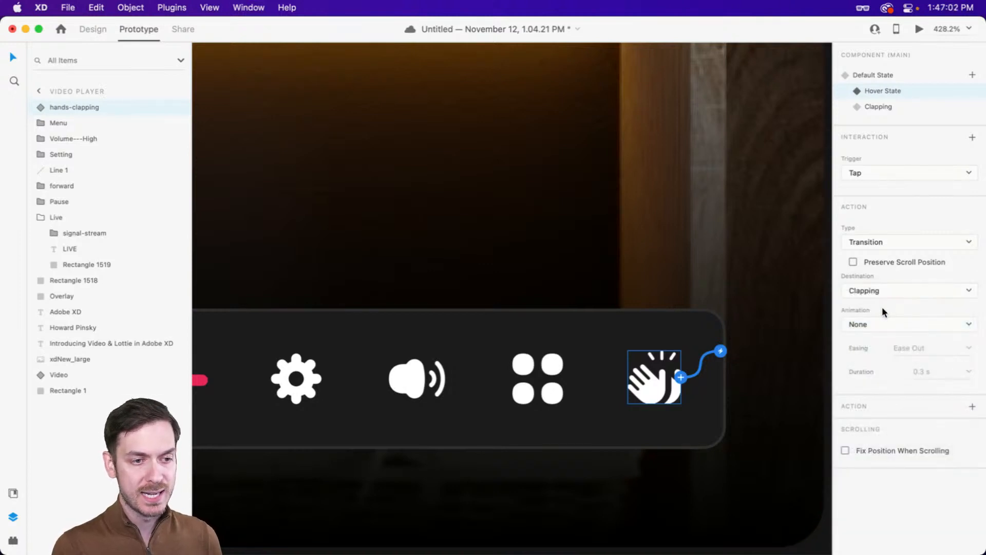
- Switch the hands-clapping component to its Default State and preview the icon's hover and tap interactions
{"action": "left_click", "coordinate": [885, 77]}
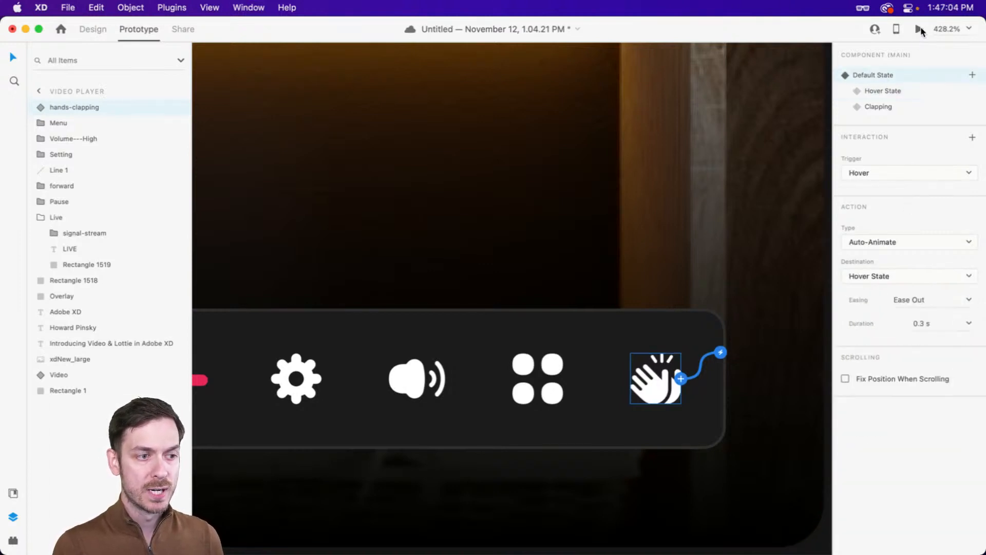
{"action": "left_click", "coordinate": [919, 29]}
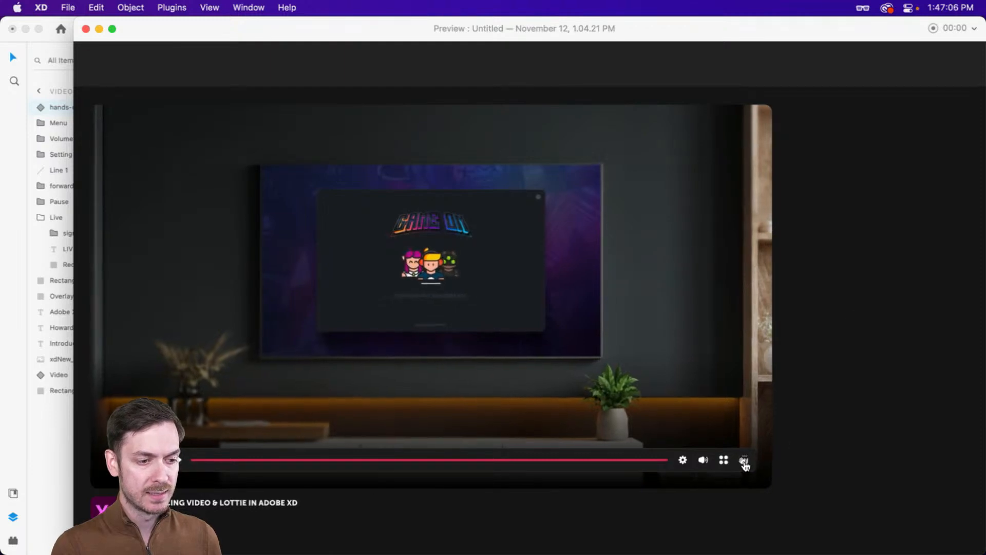
{"action": "left_click", "coordinate": [745, 461]}
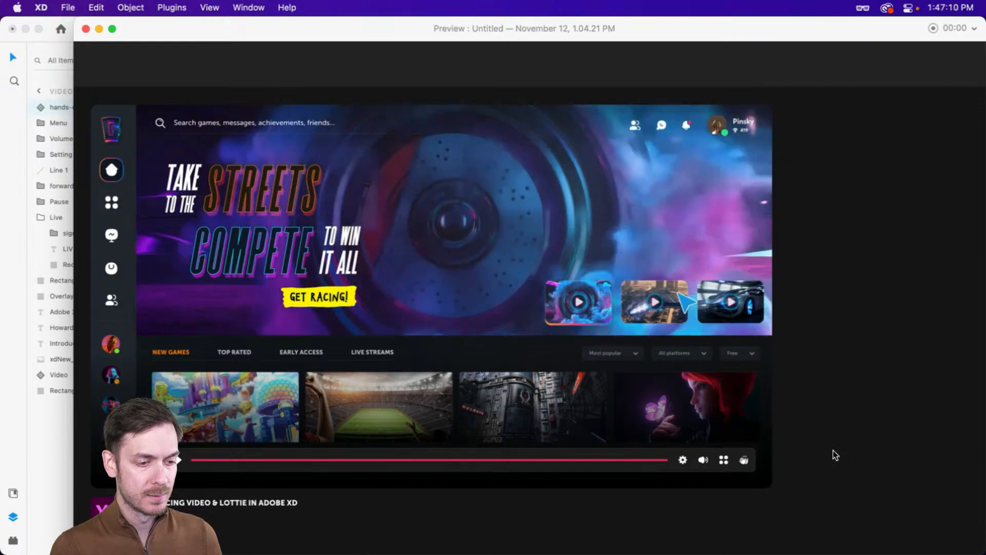
{"action": "key", "text": "Escape"}
{"action": "left_click", "coordinate": [919, 28]}
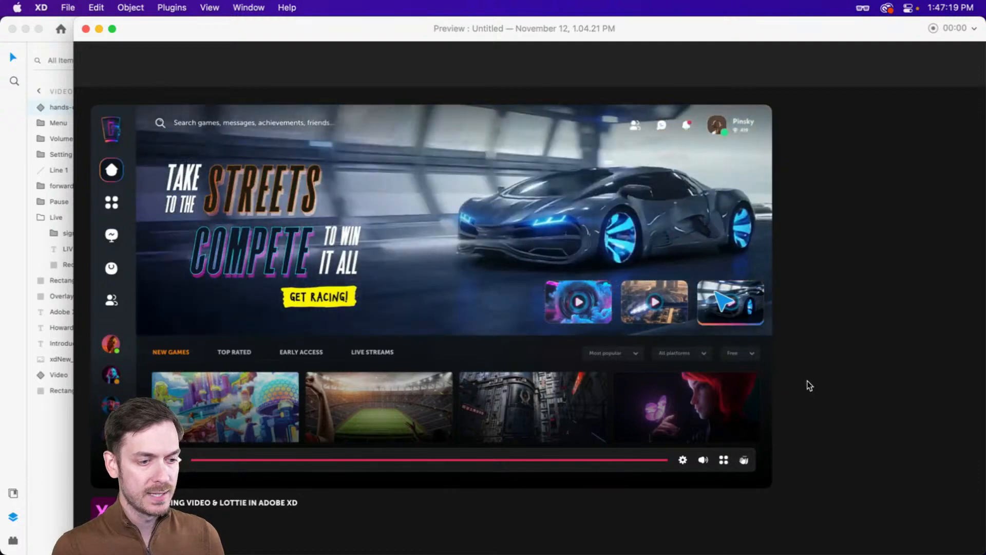
{"action": "key", "text": "Escape"}
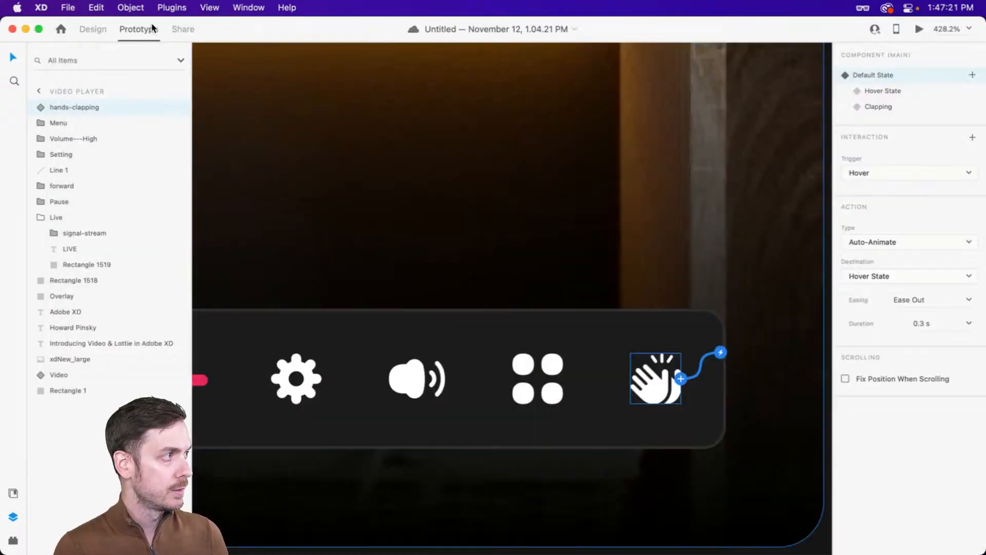
- In the component's Clapping state, enlarge the animation's mask rectangle up and outwards to about 56 × 114
{"action": "left_click", "coordinate": [878, 107]}
{"action": "left_click", "coordinate": [88, 29]}
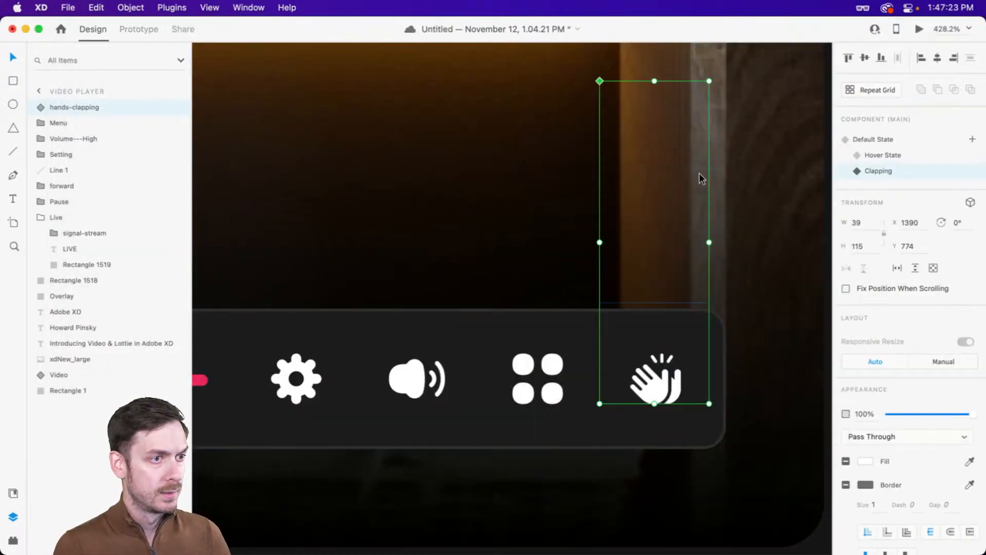
{"action": "double_click", "coordinate": [681, 180]}
{"action": "scroll", "coordinate": [670, 171], "scroll_direction": "down", "scroll_amount": 1}
{"action": "scroll", "coordinate": [671, 170], "scroll_direction": "up", "scroll_amount": 3}
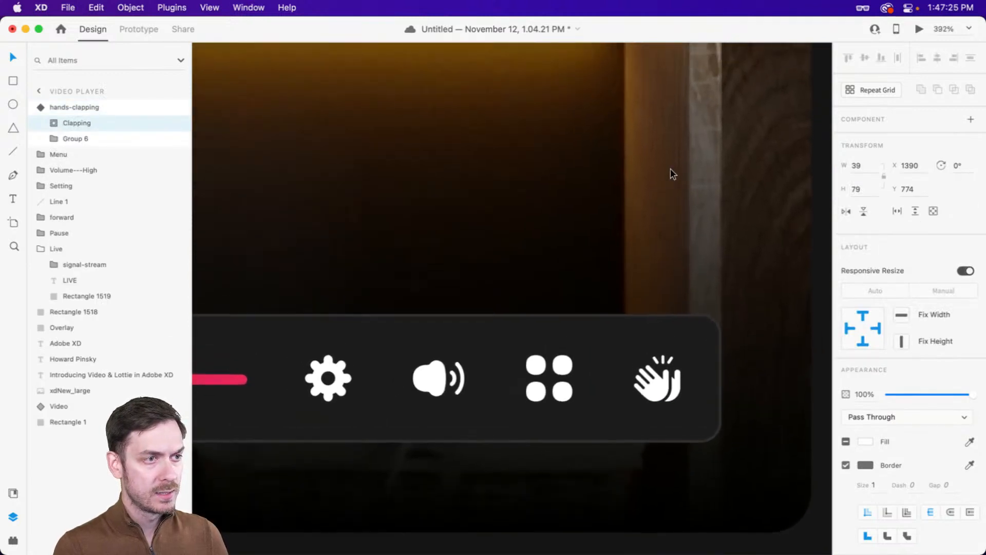
{"action": "double_click", "coordinate": [661, 256]}
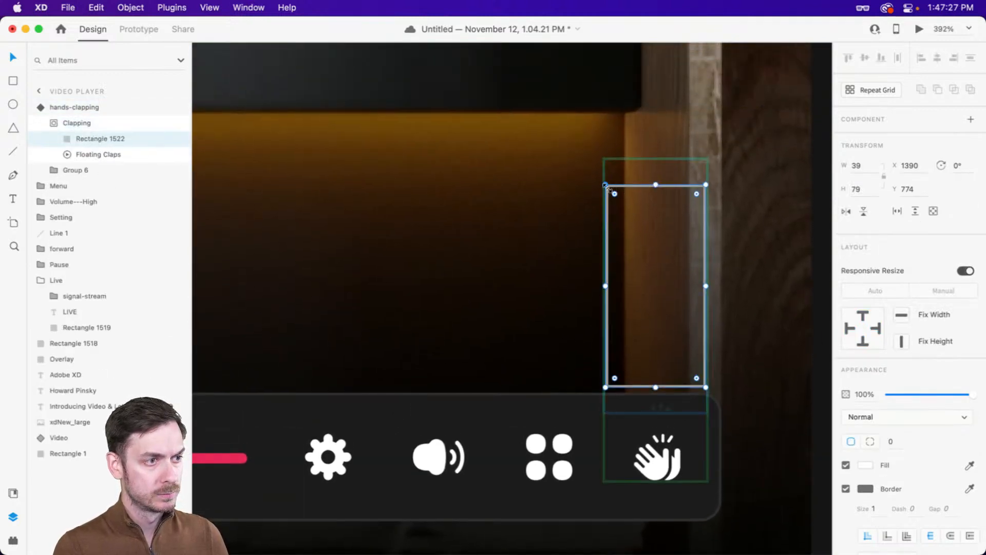
{"action": "left_click_drag", "start_coordinate": [606, 184], "coordinate": [564, 95]}
- Enlarge the Floating Claps animation proportionally to better fill the resized mask rectangle
{"action": "left_click", "coordinate": [659, 253]}
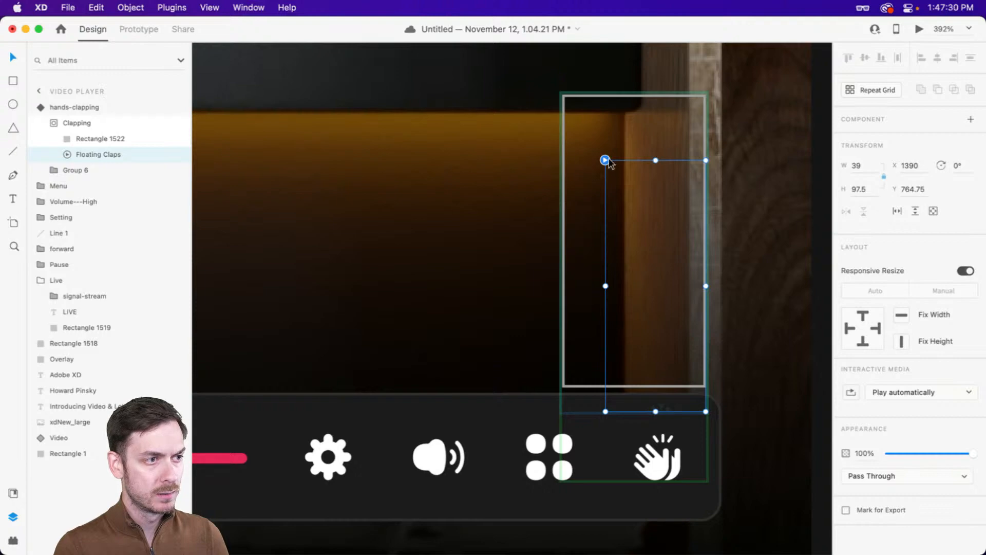
{"action": "left_click_drag", "start_coordinate": [606, 161], "coordinate": [563, 95]}
{"action": "key", "text": "Escape"}
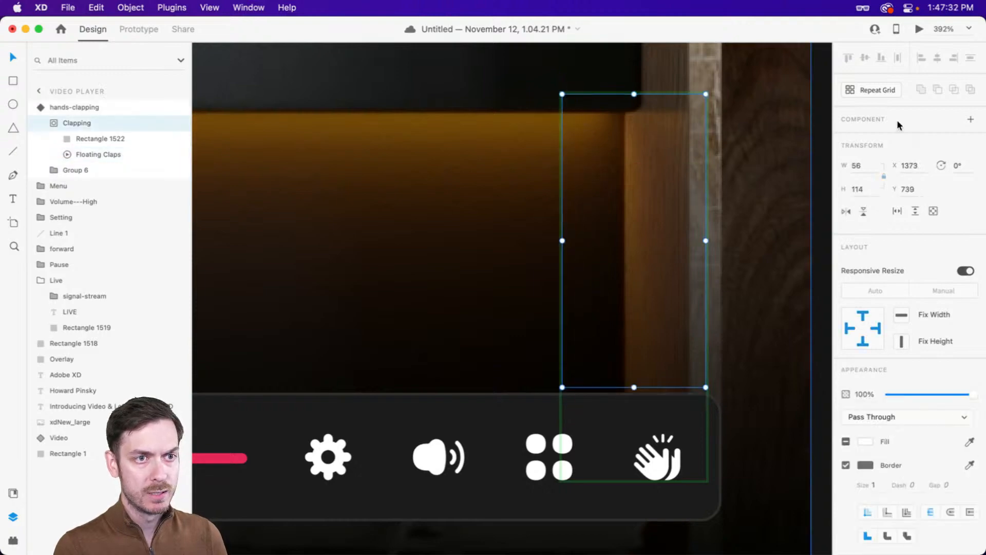
{"action": "key", "text": "Escape"}
- Preview the prototype and tap the clapping-hands icon to check the enlarged clapping animation
{"action": "left_click", "coordinate": [919, 29]}
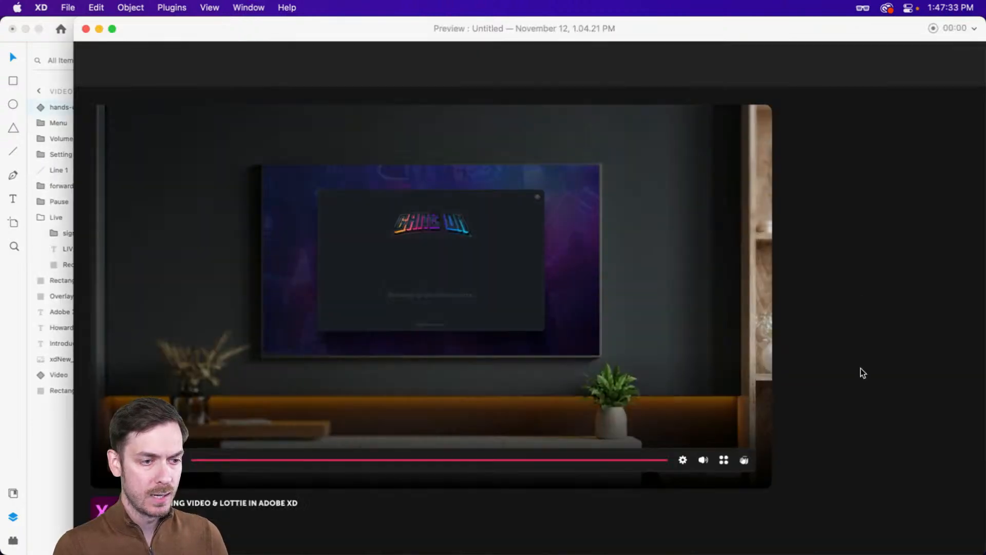
{"action": "left_click", "coordinate": [745, 460]}
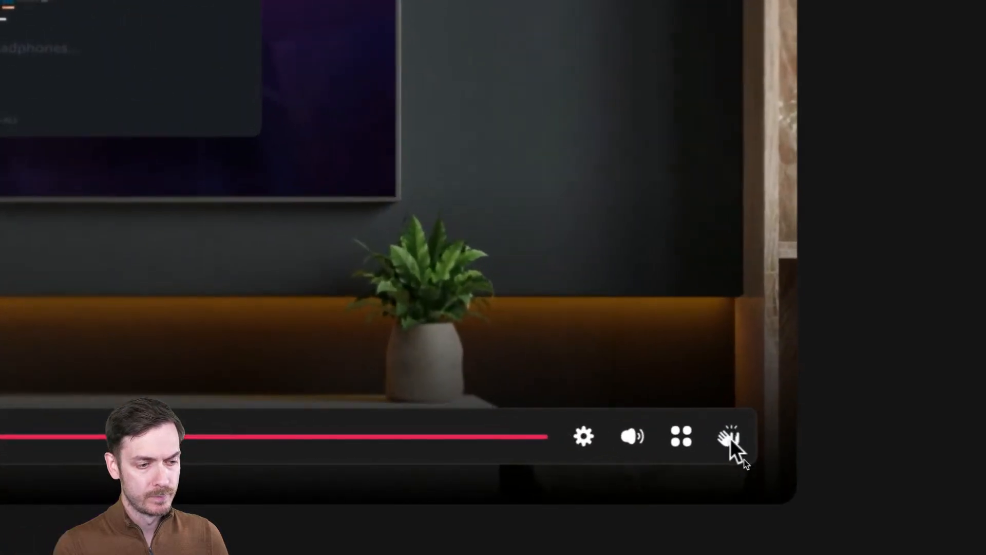
{"action": "left_click", "coordinate": [744, 460]}
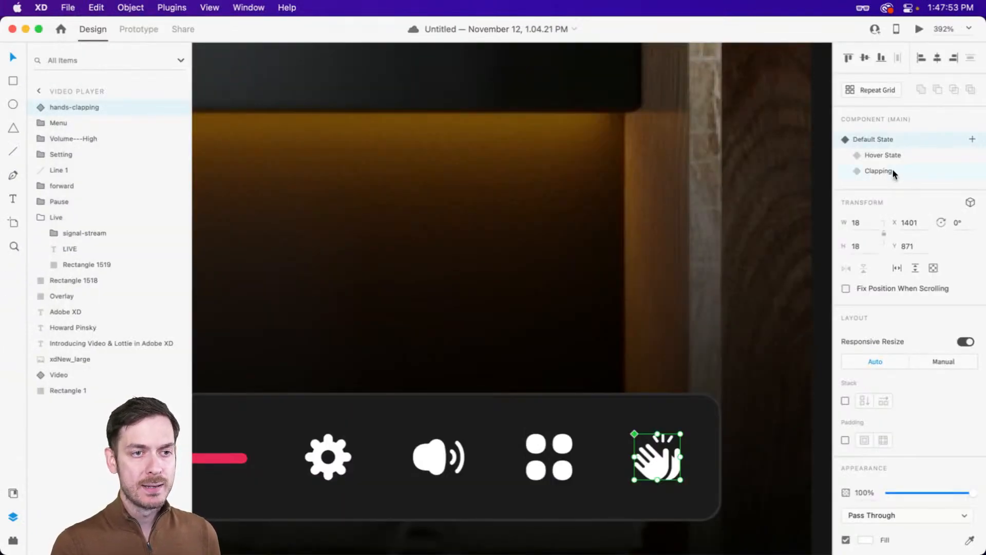
- Give the Floating Claps animation in the Clapping state an End of Playback transition to the Default State
{"action": "left_click", "coordinate": [879, 171]}
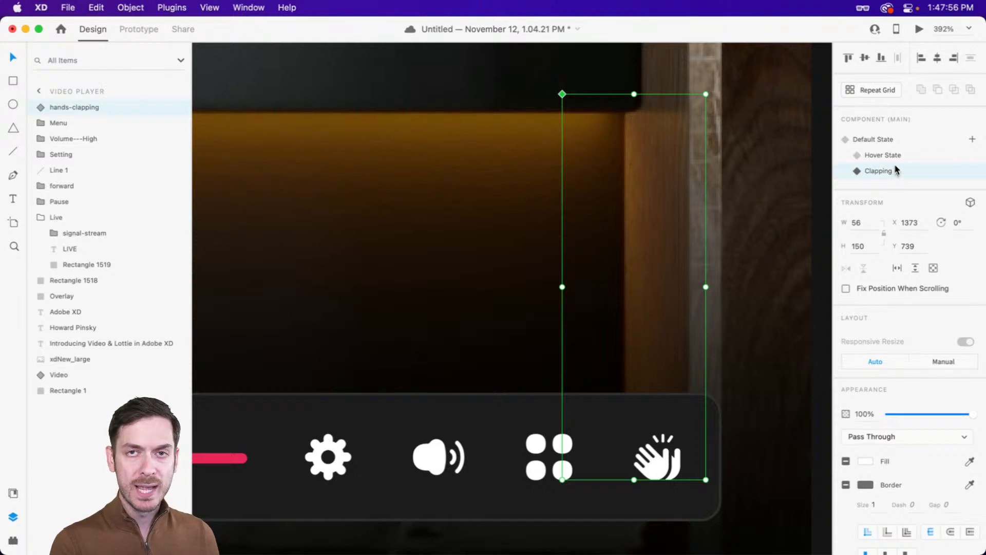
{"action": "left_click", "coordinate": [142, 29]}
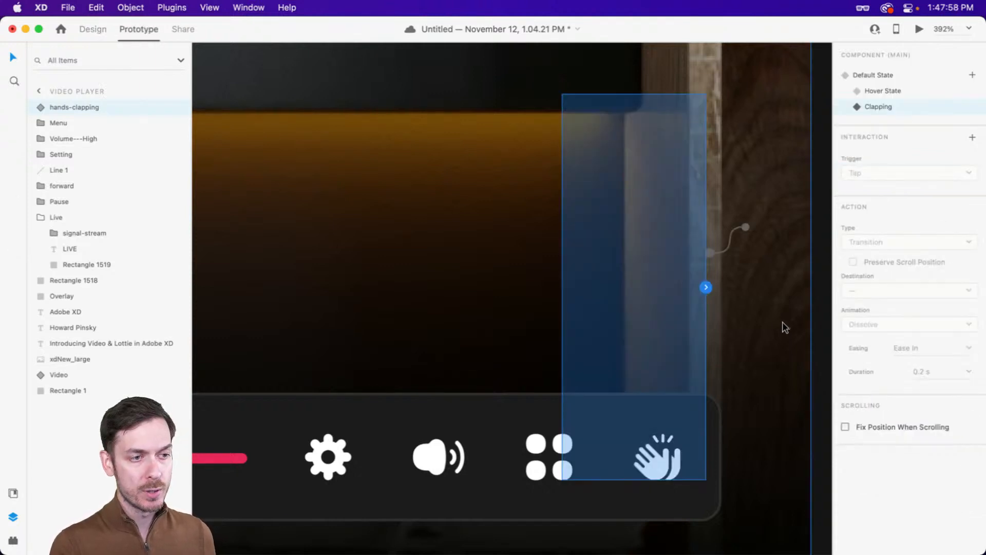
{"action": "left_click", "coordinate": [720, 249]}
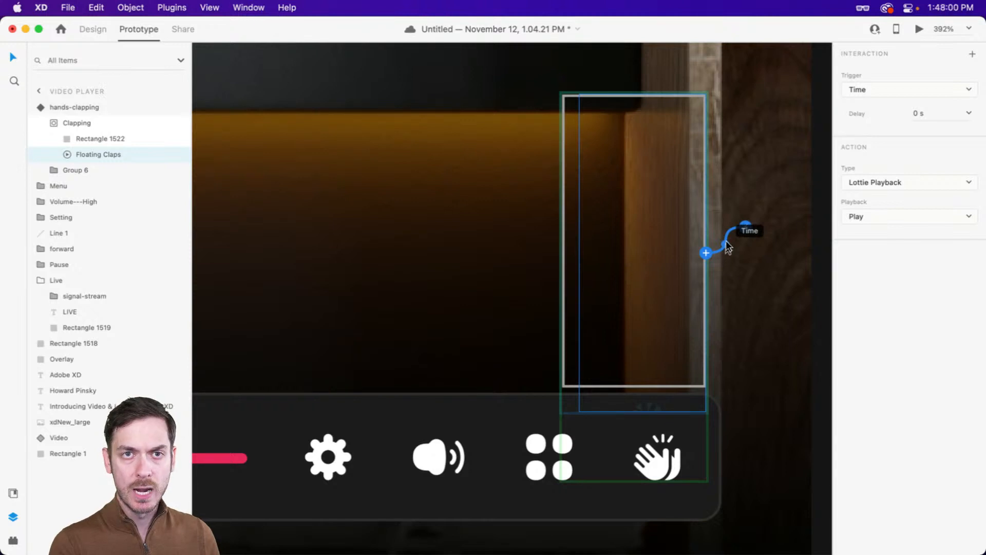
{"action": "left_click", "coordinate": [707, 253]}
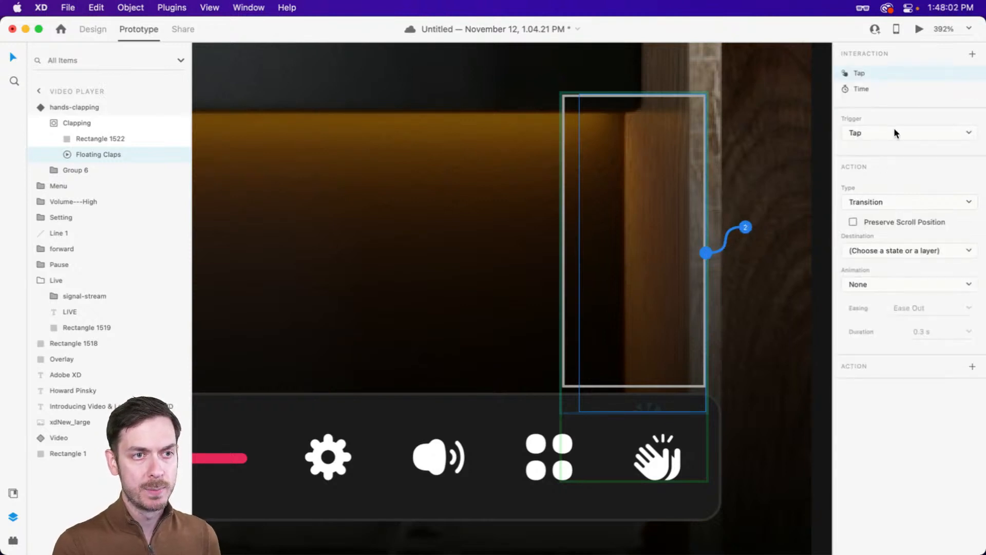
{"action": "left_click", "coordinate": [894, 133]}
{"action": "left_click", "coordinate": [873, 198]}
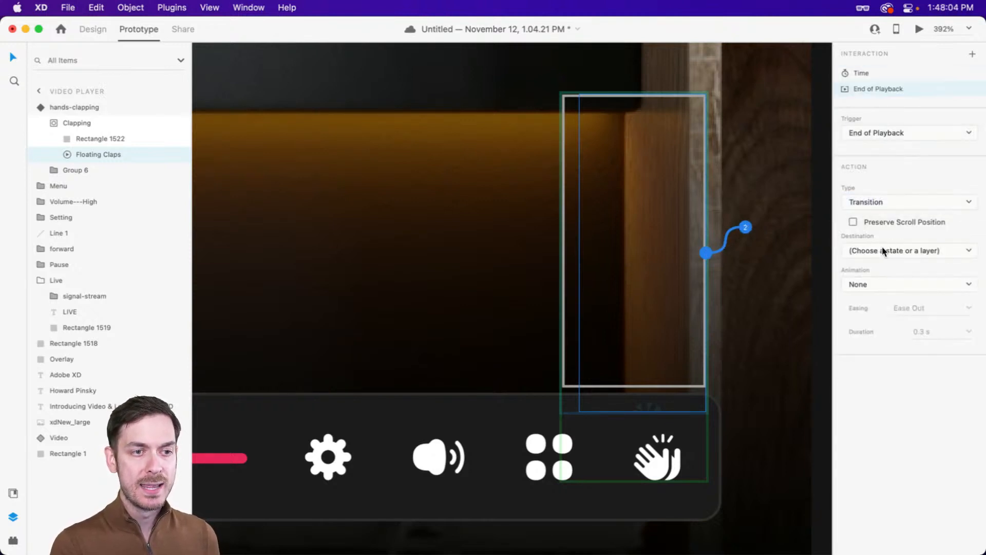
{"action": "left_click", "coordinate": [884, 250]}
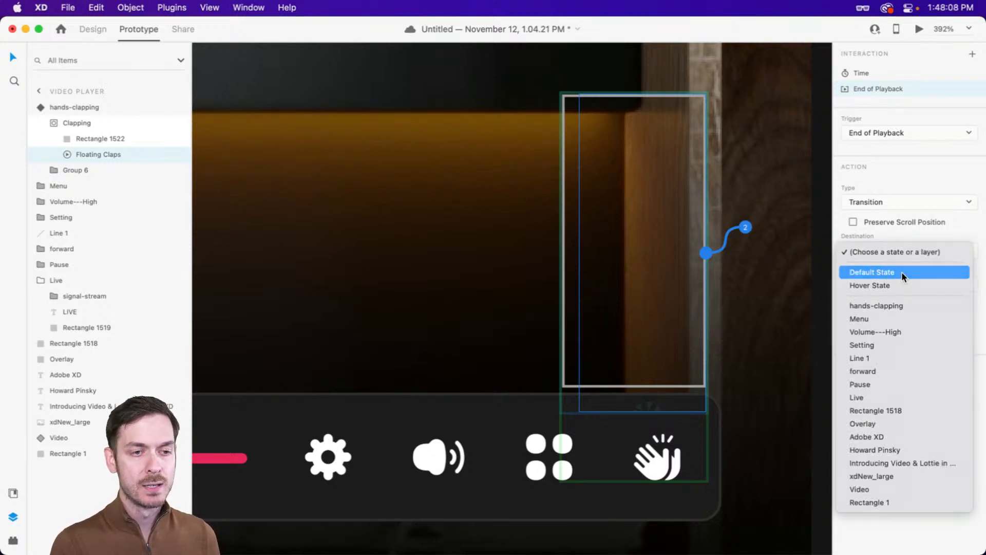
{"action": "left_click", "coordinate": [903, 274]}
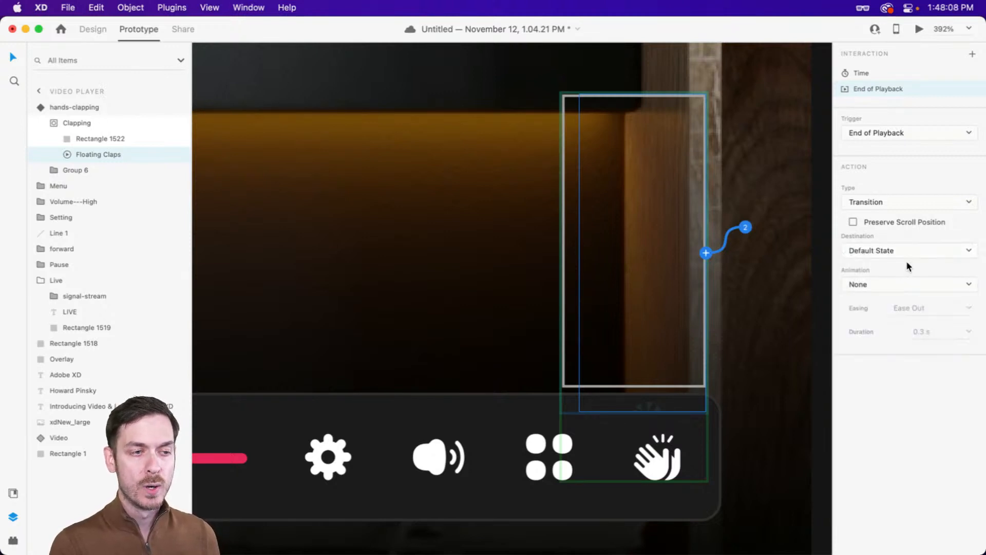
- Set the hands-clapping component back to its Default State and preview the icon's tap animation
{"action": "left_click", "coordinate": [919, 30]}
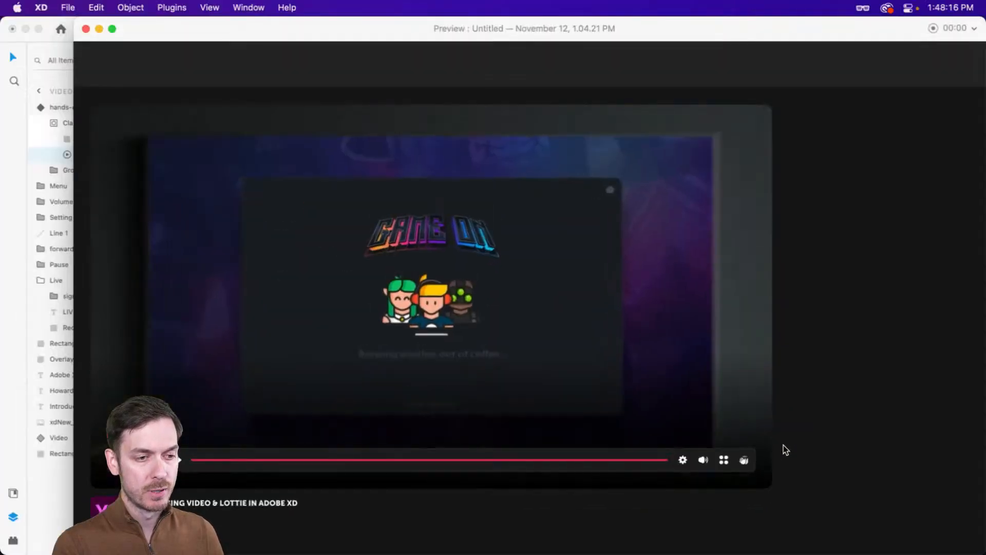
{"action": "key", "text": "Escape"}
{"action": "key", "text": "Escape"}
{"action": "key", "text": "Escape"}
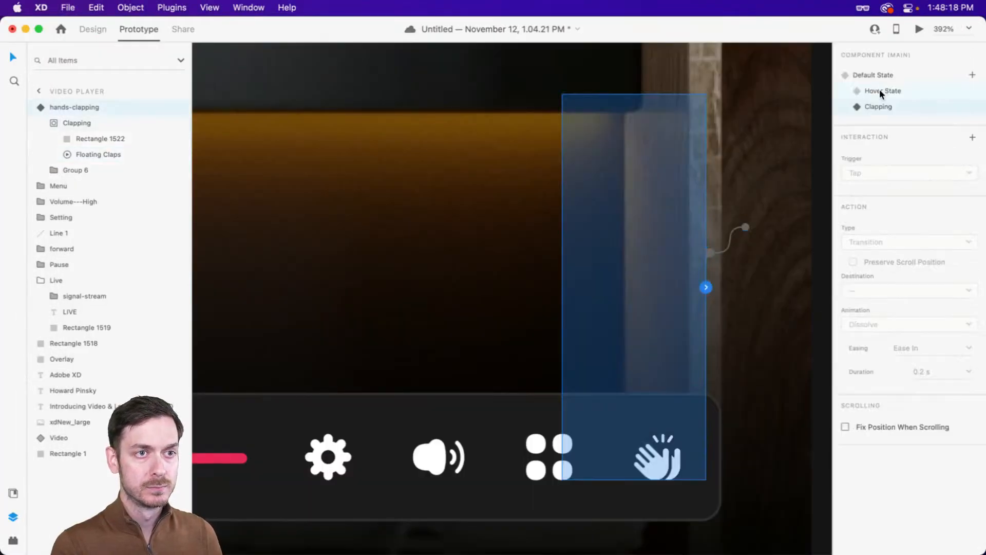
{"action": "left_click", "coordinate": [873, 75]}
{"action": "left_click", "coordinate": [919, 29]}
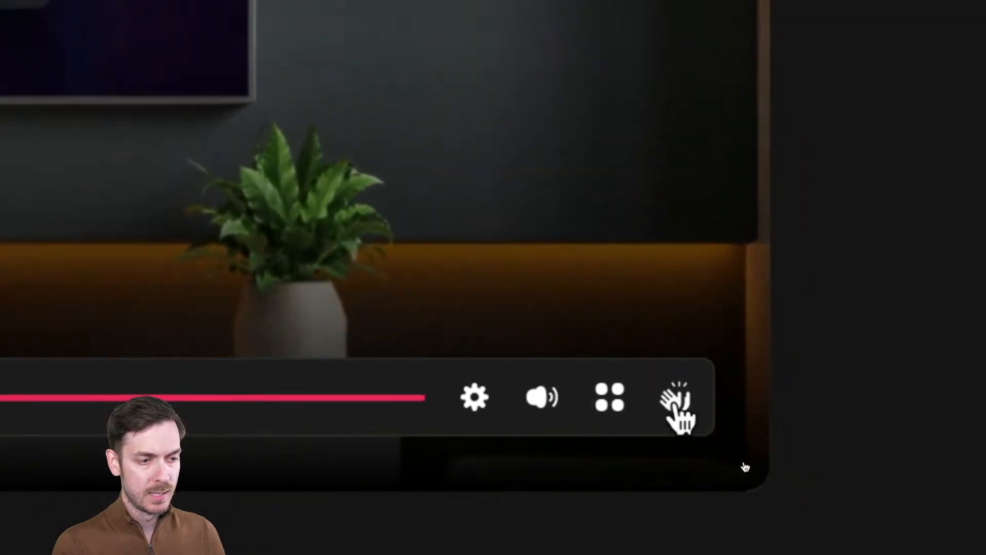
{"action": "left_click", "coordinate": [674, 405]}
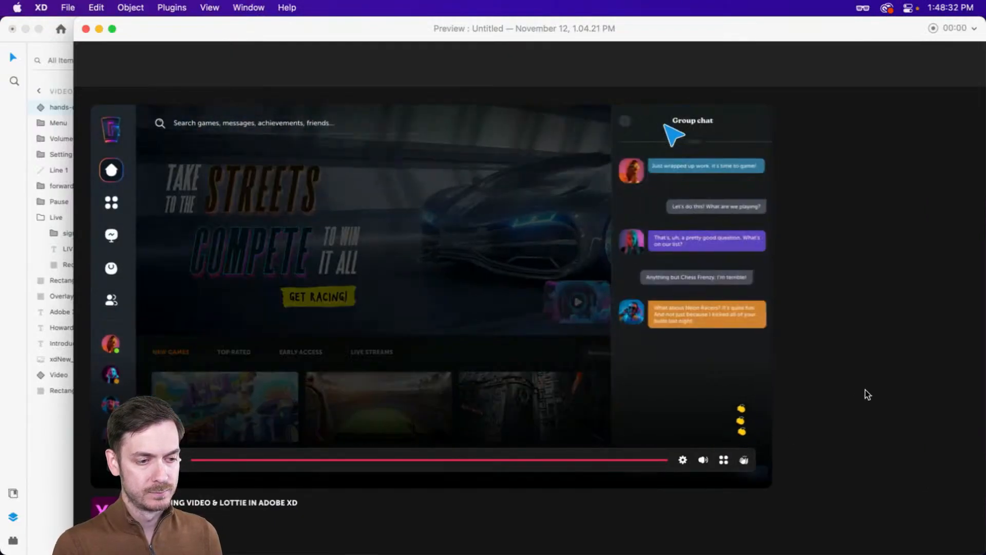
{"action": "key", "text": "Escape"}
- In Design mode, draw a rectangle about 169 × 53 below the video, aligned with its right edge
{"action": "scroll", "coordinate": [768, 320], "scroll_direction": "down", "scroll_amount": 5}
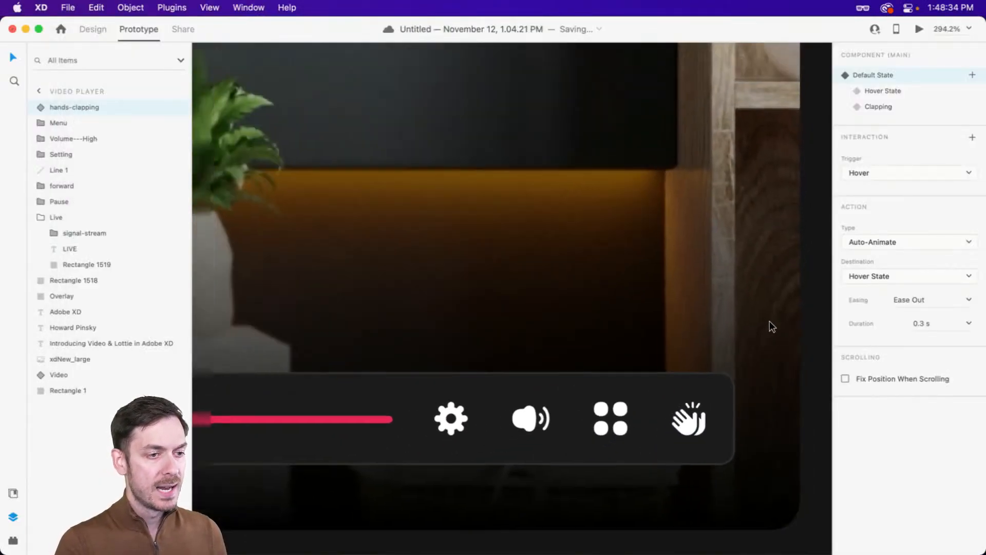
{"action": "left_click", "coordinate": [93, 29]}
{"action": "scroll", "coordinate": [655, 298], "scroll_direction": "down", "scroll_amount": 4}
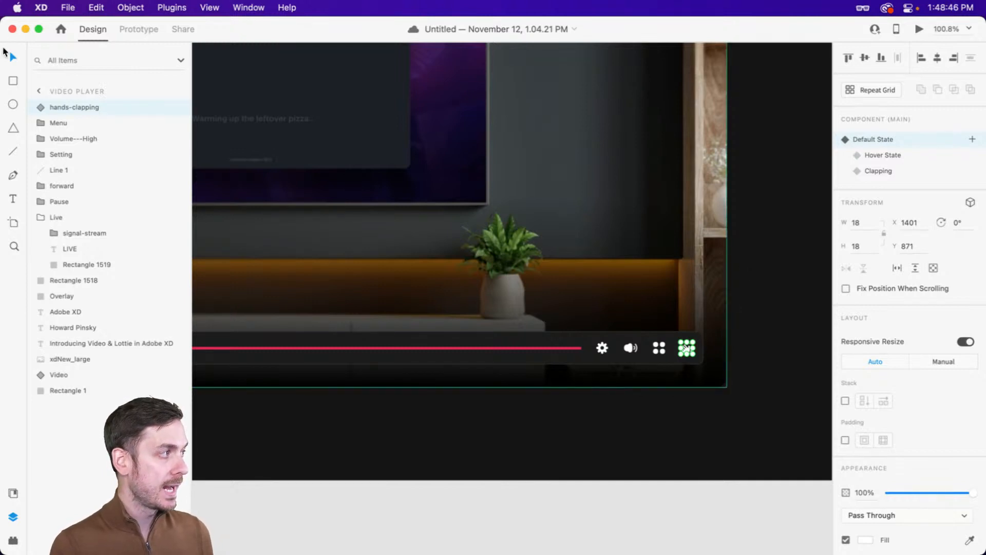
{"action": "left_click", "coordinate": [736, 413]}
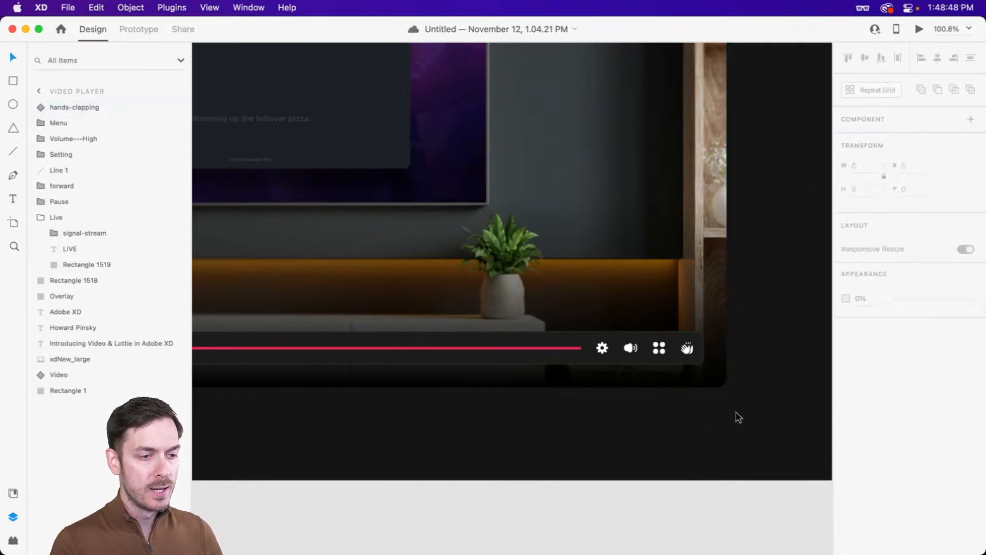
{"action": "scroll", "coordinate": [736, 412], "scroll_direction": "up", "scroll_amount": 3}
{"action": "scroll", "coordinate": [720, 396], "scroll_direction": "down", "scroll_amount": 3}
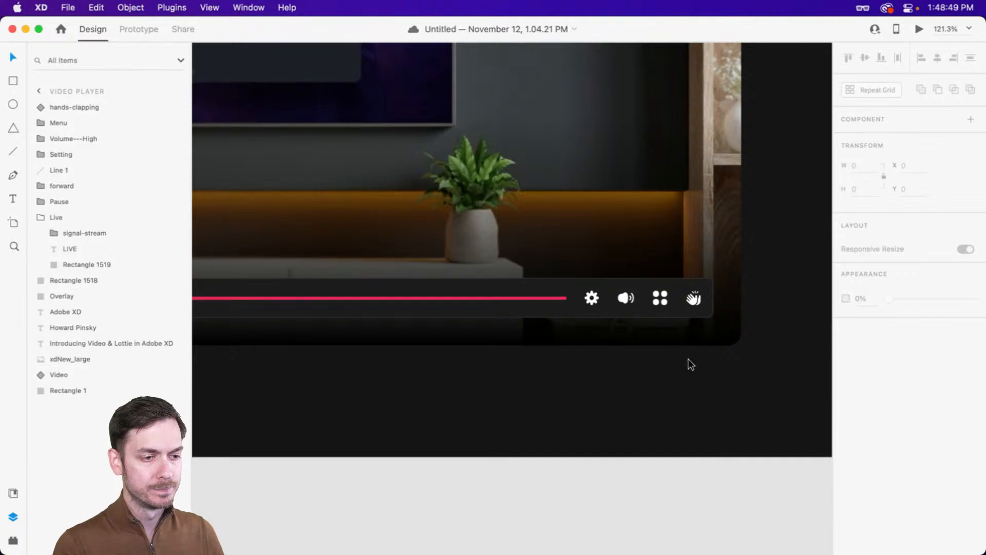
{"action": "key", "text": "r"}
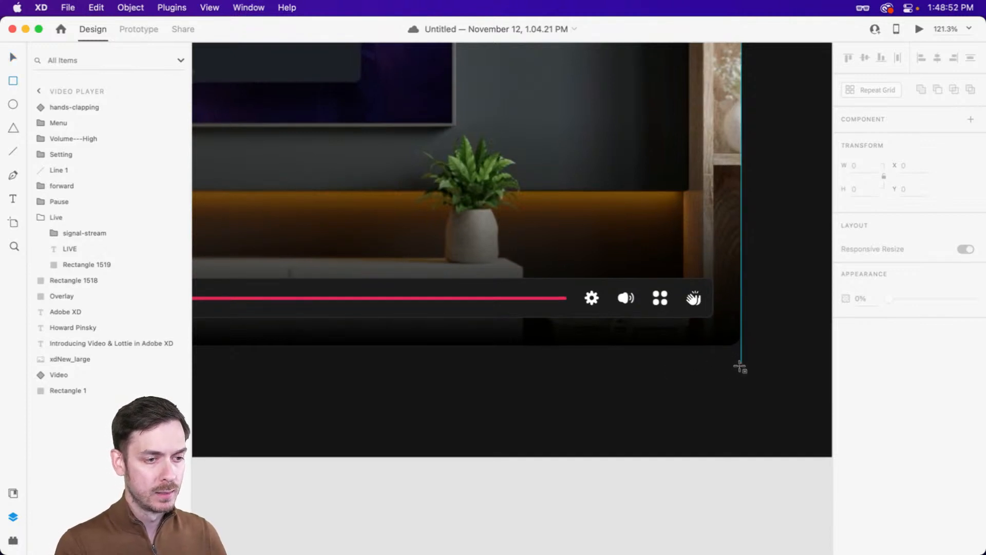
{"action": "mouse_move", "coordinate": [740, 364]}
{"action": "left_mouse_down"}
{"action": "mouse_move", "coordinate": [670, 370]}
{"action": "mouse_move", "coordinate": [618, 392]}
{"action": "mouse_move", "coordinate": [615, 403]}
{"action": "mouse_move", "coordinate": [623, 405]}
{"action": "mouse_move", "coordinate": [607, 408]}
{"action": "left_mouse_up"}
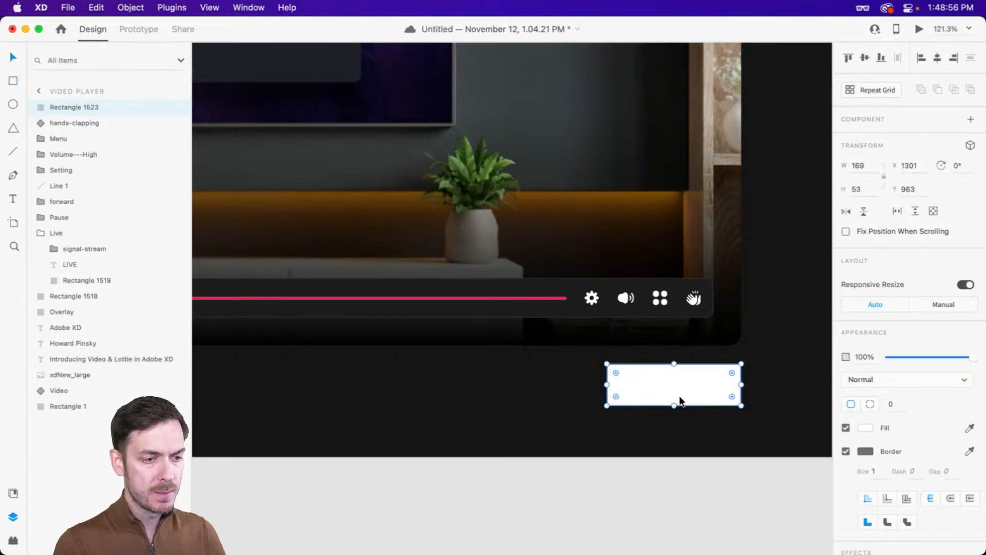
- Nudge the rectangle below the video up 7 px to Y 956, keeping its right edge aligned with the video
{"action": "key", "text": "alt"}
{"action": "key", "text": "Up"}
{"action": "key", "text": "Up"}
{"action": "key", "text": "Up"}
{"action": "key", "text": "Up"}
{"action": "key", "text": "Up"}
{"action": "key", "text": "Up"}
{"action": "key", "text": "Up"}
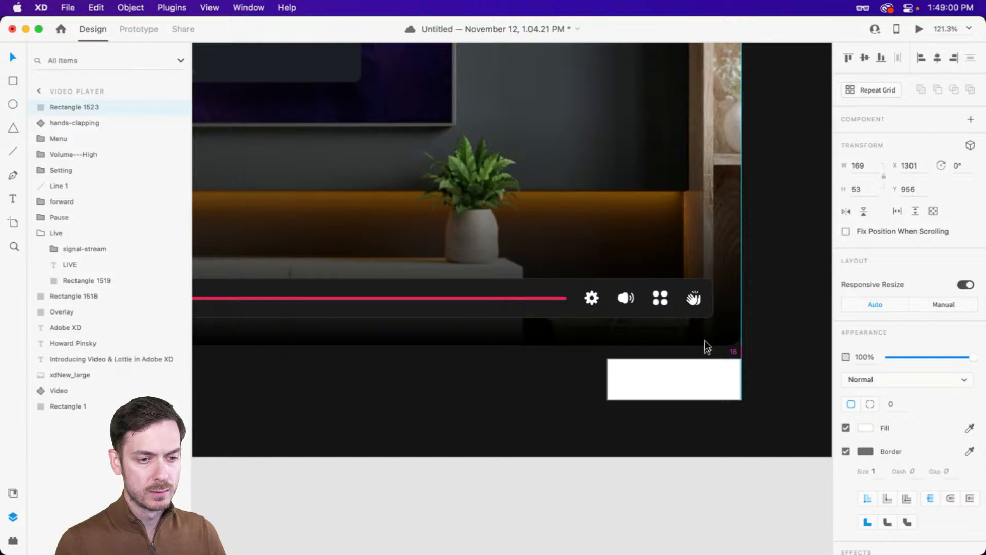
- Remove the rectangle's border and fill it with the magenta-purple #BE31BE
{"action": "scroll", "coordinate": [666, 379], "scroll_direction": "up", "scroll_amount": 5}
{"action": "scroll", "coordinate": [677, 380], "scroll_direction": "up", "scroll_amount": 2}
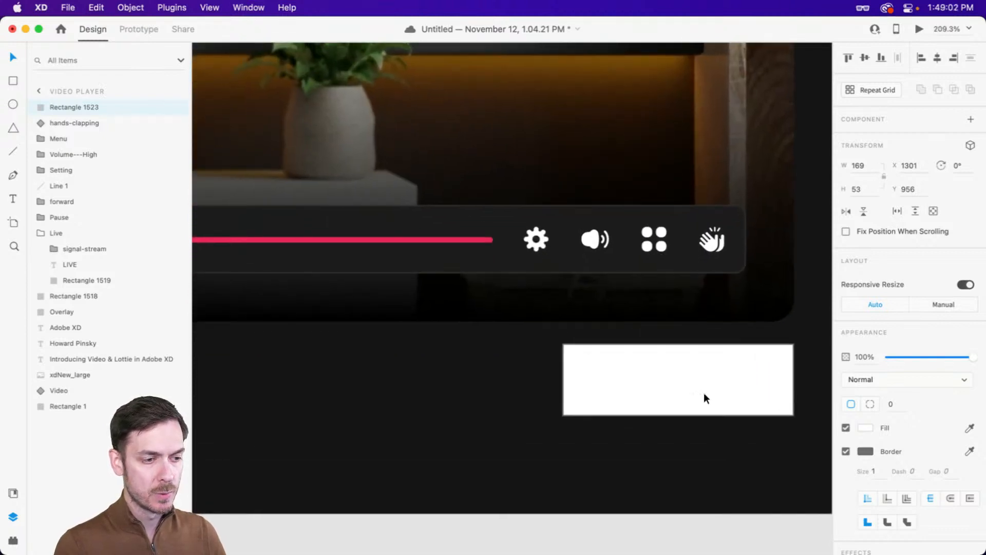
{"action": "scroll", "coordinate": [704, 394], "scroll_direction": "down", "scroll_amount": 2}
{"action": "scroll", "coordinate": [704, 393], "scroll_direction": "right", "scroll_amount": 2}
{"action": "left_click", "coordinate": [846, 451]}
{"action": "left_click", "coordinate": [866, 427]}
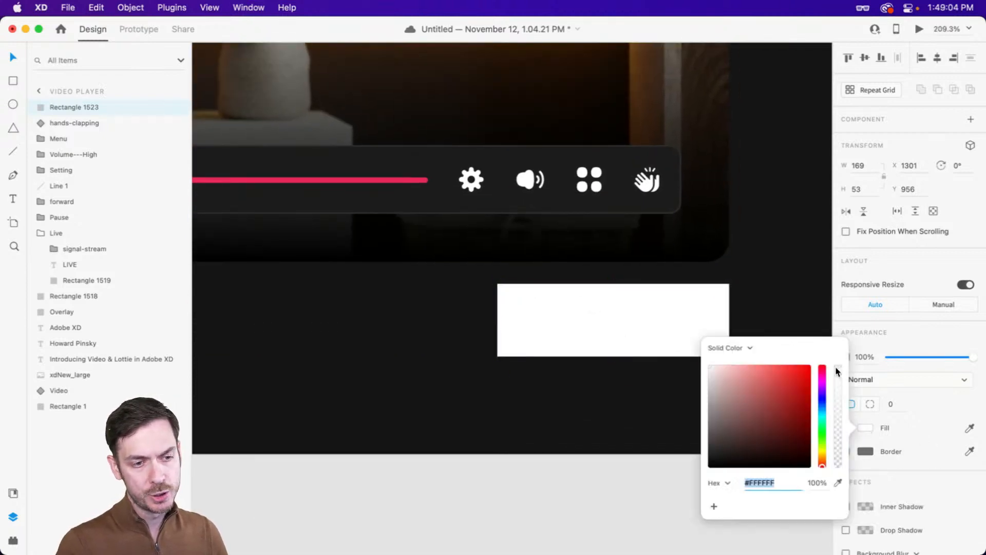
{"action": "left_click", "coordinate": [823, 381]}
{"action": "left_click_drag", "start_coordinate": [804, 385], "coordinate": [785, 383]}
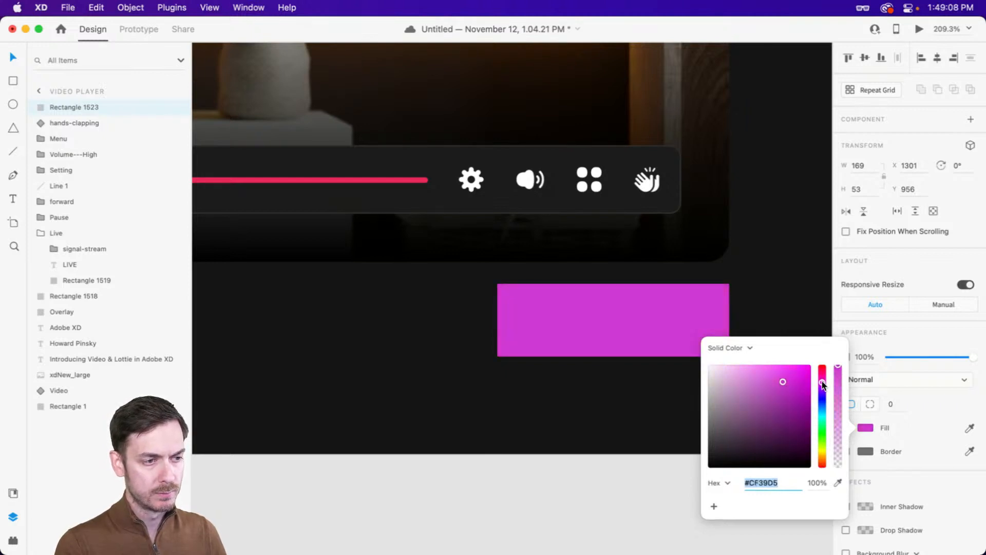
{"action": "left_click", "coordinate": [786, 388]}
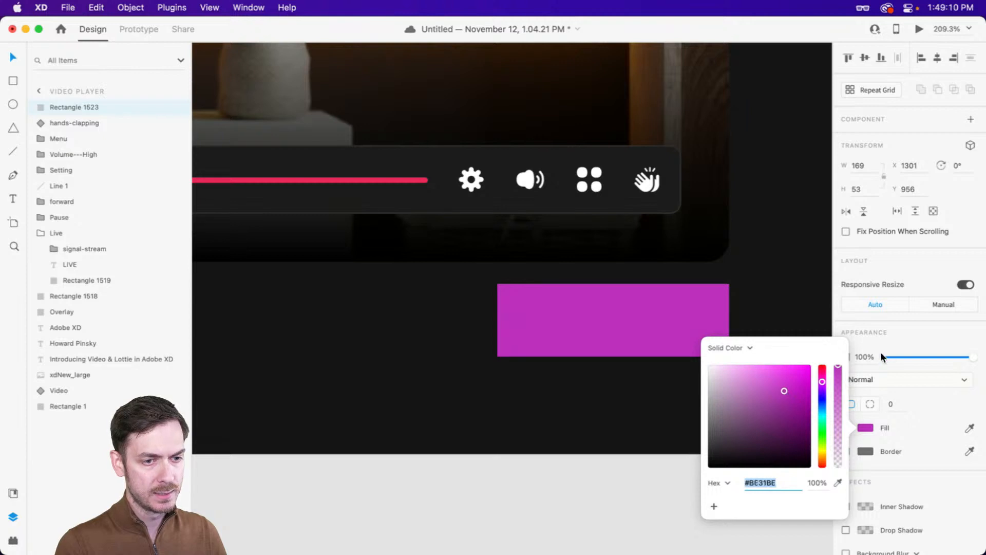
- Round the purple rectangle's corners, trying a radius of 8 and settling on 4
{"action": "left_click_drag", "start_coordinate": [901, 408], "coordinate": [845, 403]}
{"action": "type", "text": "8"}
{"action": "key", "text": "Return"}
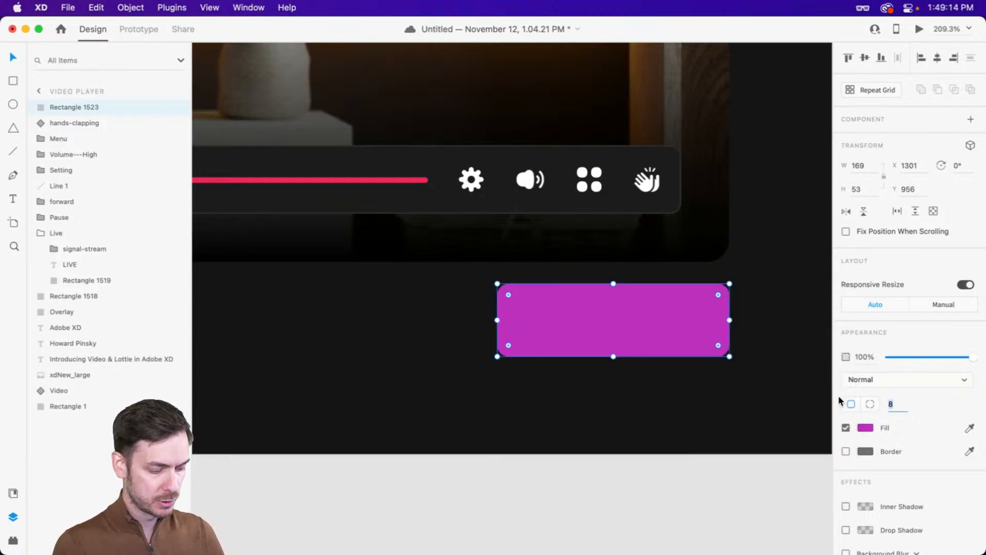
{"action": "type", "text": "4"}
{"action": "key", "text": "Return"}
- Add the white text label "Contribute" on top of the purple rectangle
{"action": "key", "text": "t"}
{"action": "left_click", "coordinate": [558, 332]}
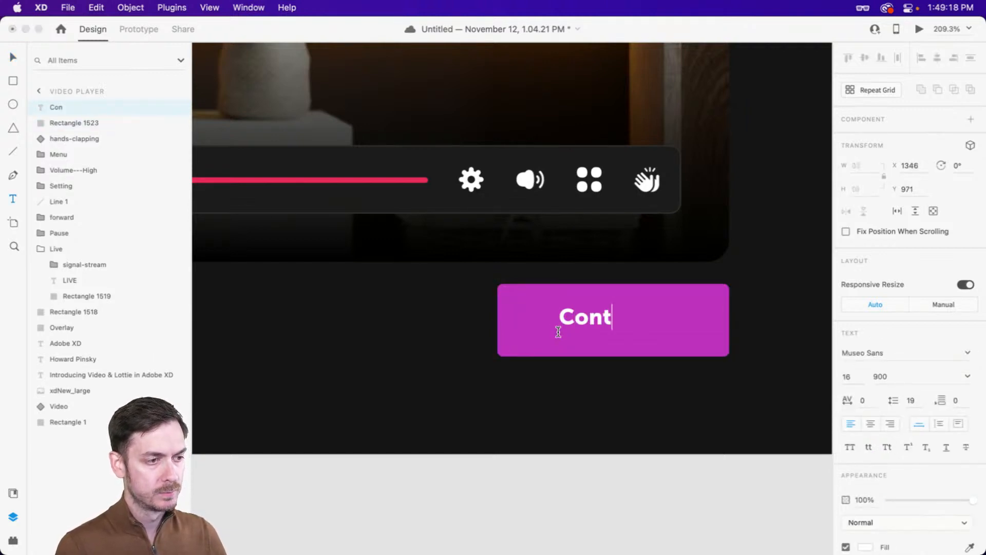
{"action": "type", "text": "Contribute"}
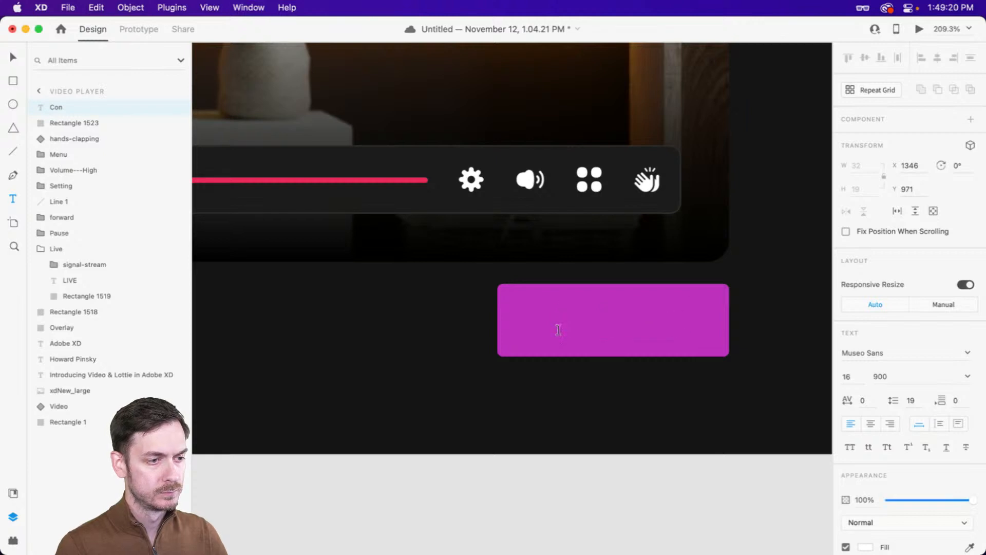
{"action": "key", "text": "super+Return"}
{"action": "key", "text": "super+w"}
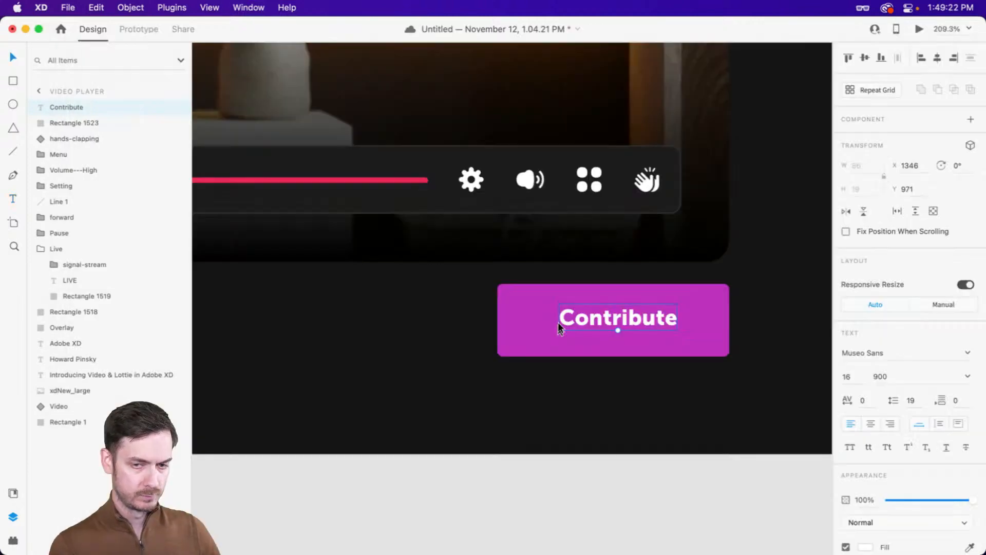
- Shorten the purple button rectangle to a height of 46 and shift its fill to a bluer purple
{"action": "left_click", "coordinate": [696, 340]}
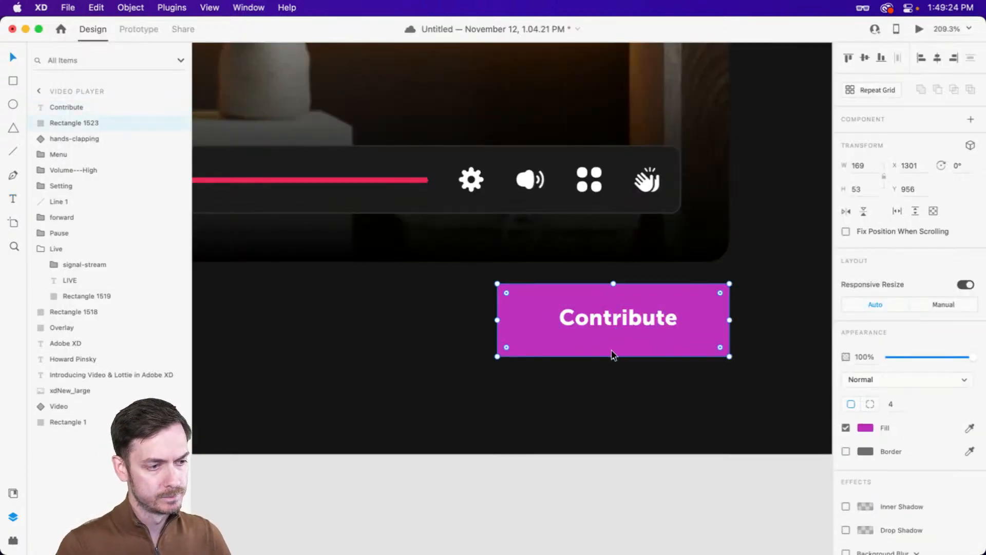
{"action": "left_click_drag", "start_coordinate": [613, 354], "coordinate": [614, 346]}
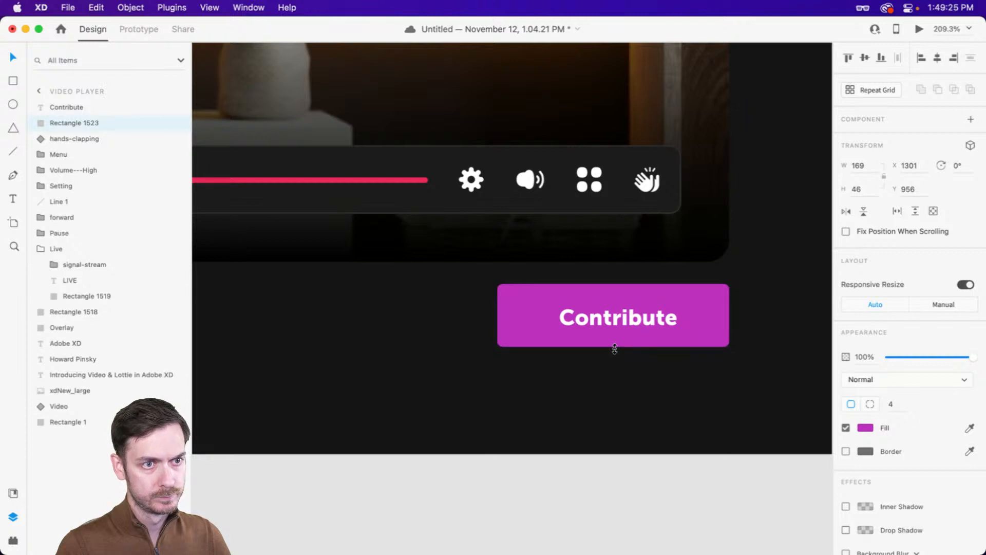
{"action": "left_click", "coordinate": [869, 429]}
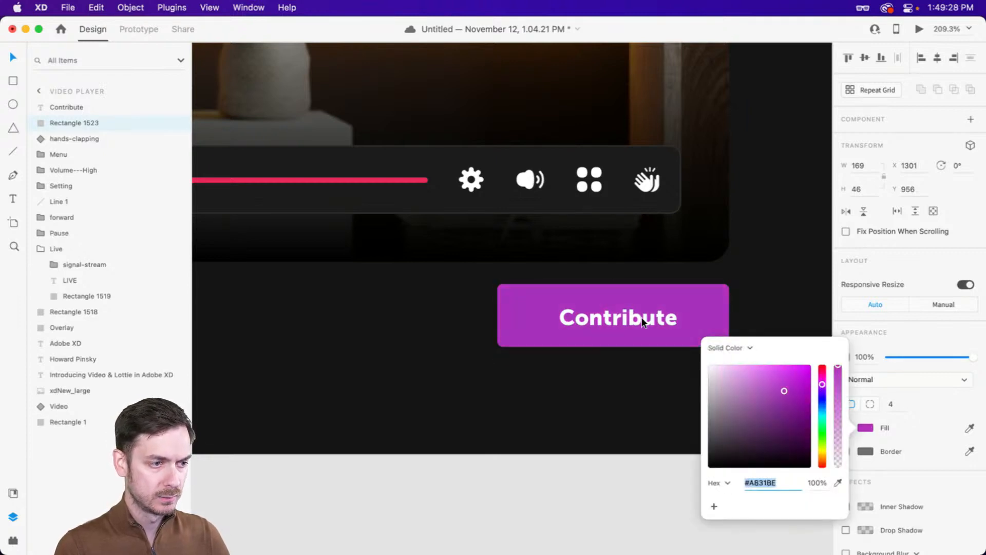
- Move the Contribute label toward the button's right side, to X 1364 and Y 970, leaving room for an icon
{"action": "left_click_drag", "start_coordinate": [642, 322], "coordinate": [664, 319]}
{"action": "scroll", "coordinate": [615, 320], "scroll_direction": "up", "scroll_amount": 3}
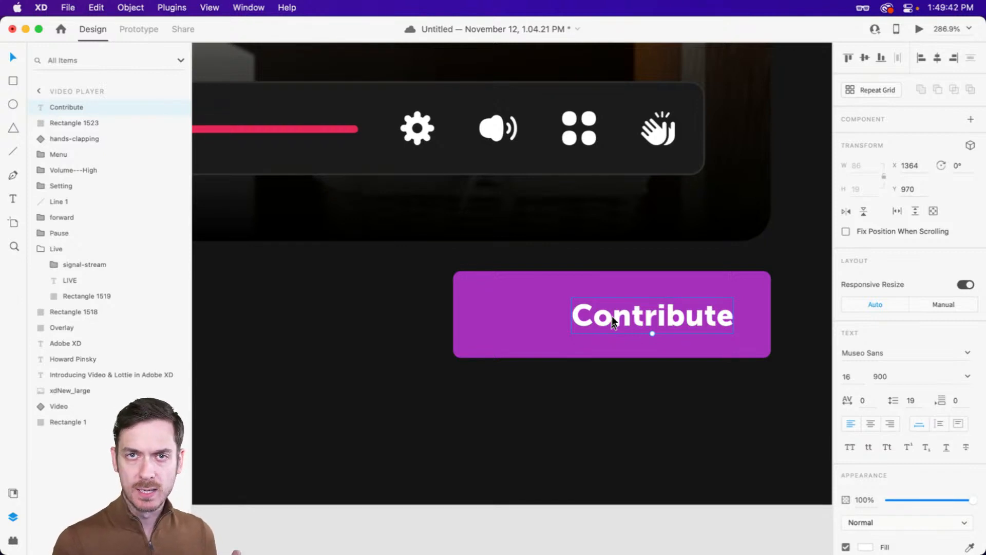
{"action": "key", "text": "r"}
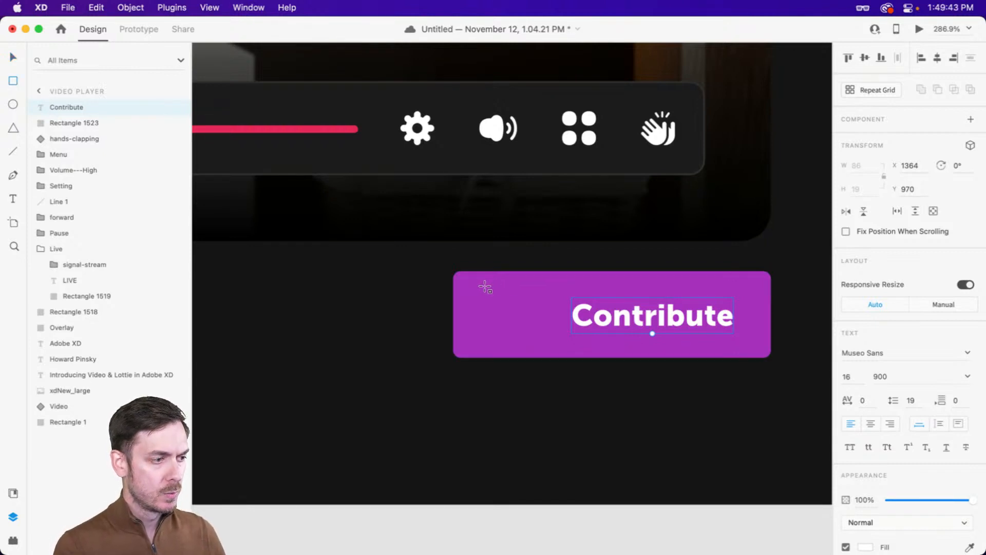
{"action": "key", "text": "v"}
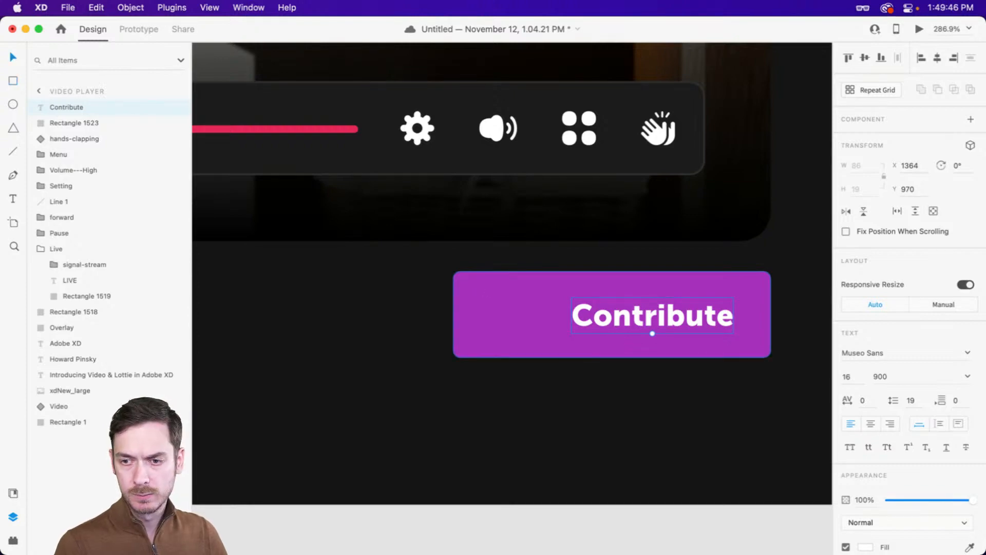
- Switch to Finder and select 4305-stone_edit.json in the Lottie folder
{"action": "key", "text": "super+Tab"}
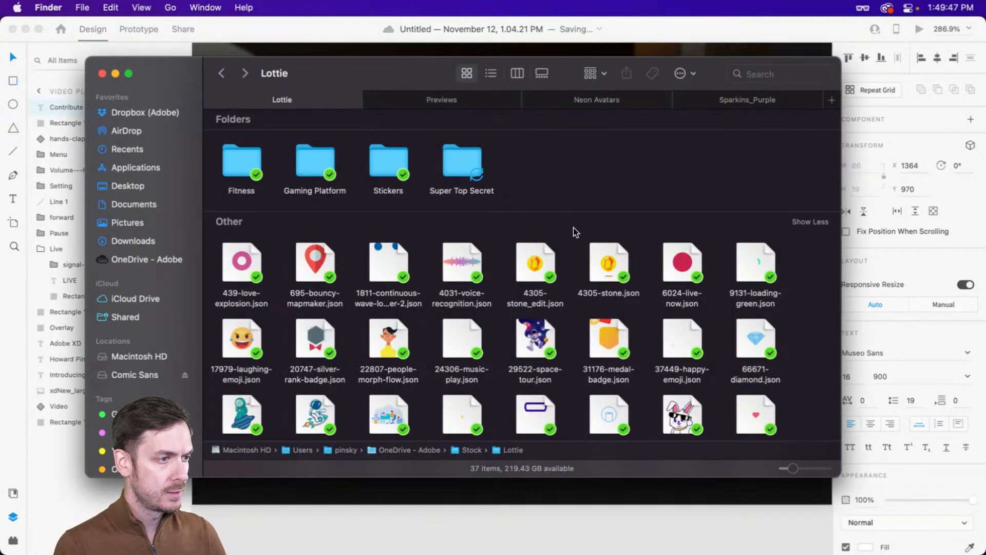
{"action": "left_click", "coordinate": [535, 264]}
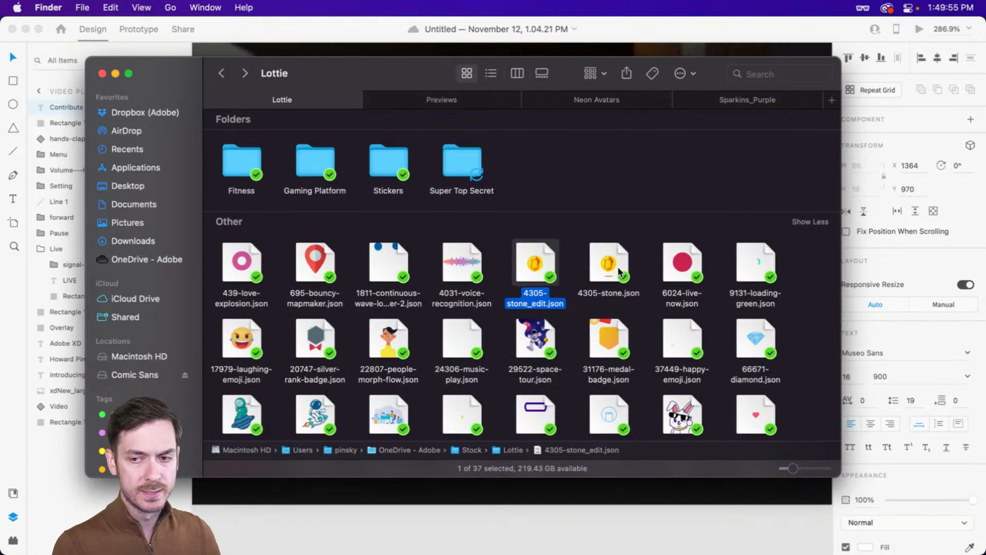
- Switch to LottieFiles in Safari, open the Free Animations page and search for "gem"
{"action": "key", "text": "super+Tab"}
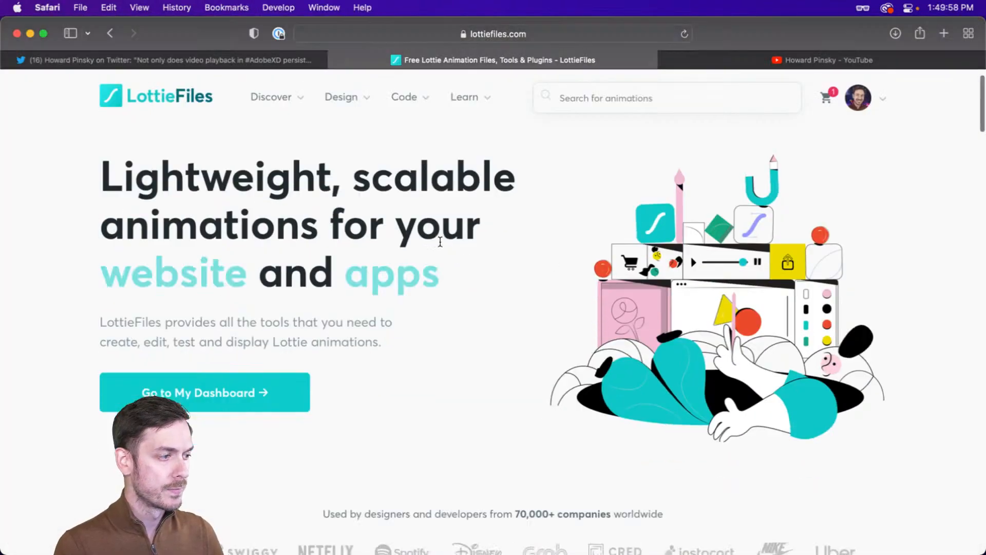
{"action": "mouse_move", "coordinate": [272, 118]}
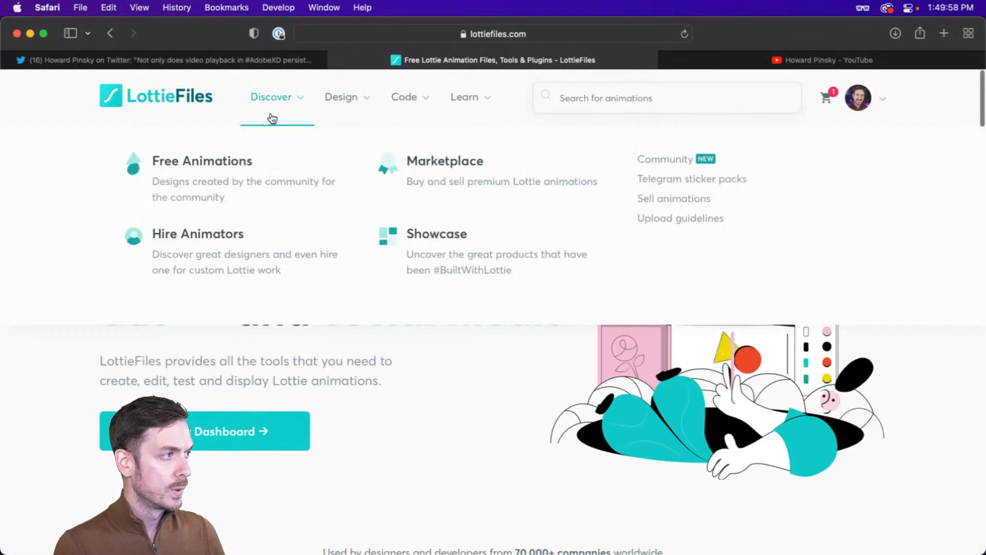
{"action": "left_click", "coordinate": [228, 162]}
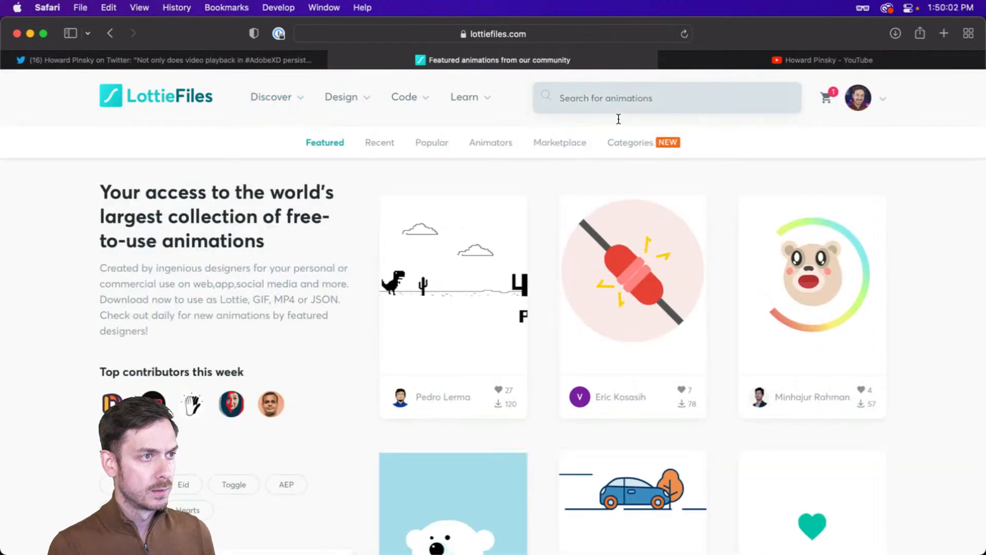
{"action": "left_click", "coordinate": [616, 103]}
{"action": "type", "text": "gem"}
{"action": "key", "text": "Return"}
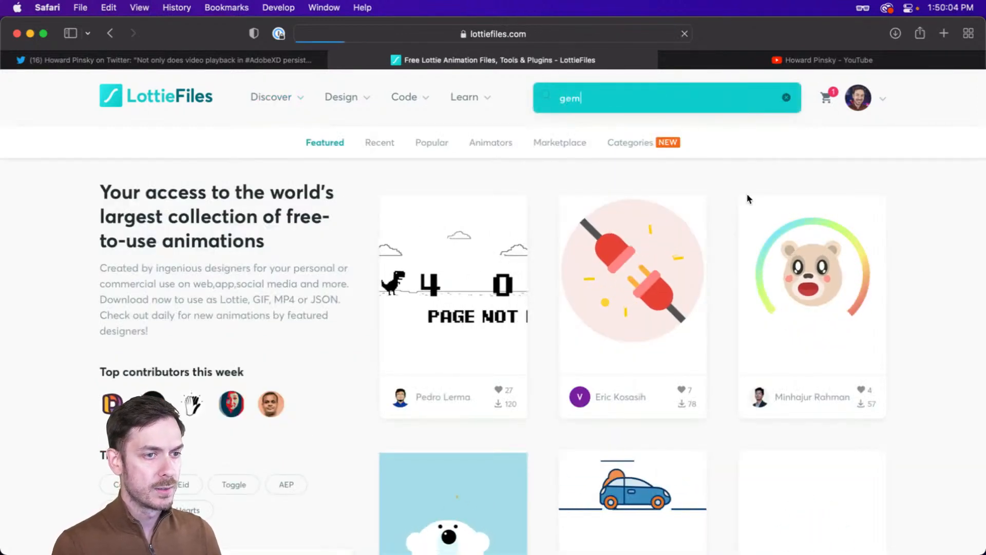
- Browse the gem search results, open the red gift box animation and pause its playback
{"action": "scroll", "coordinate": [896, 264], "scroll_direction": "down", "scroll_amount": 10}
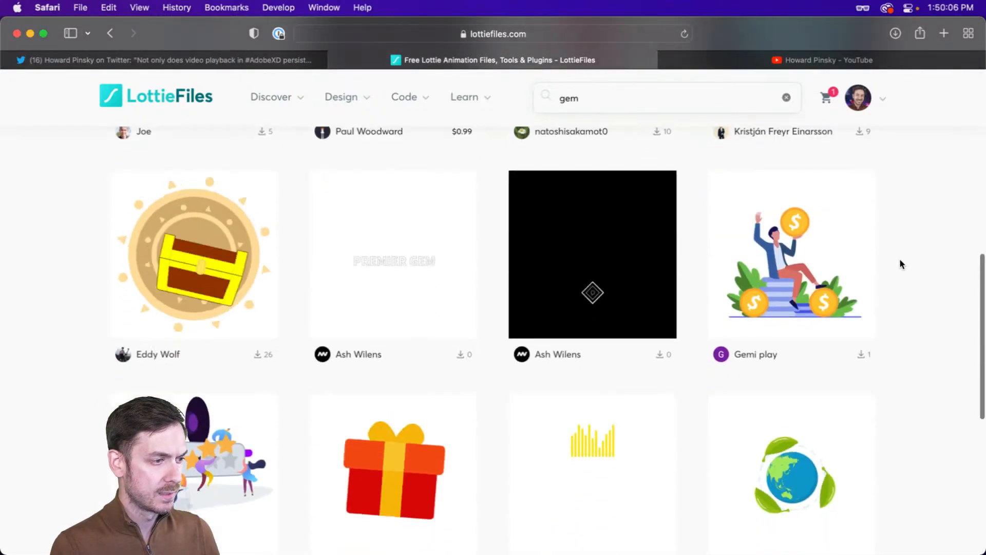
{"action": "scroll", "coordinate": [901, 257], "scroll_direction": "up", "scroll_amount": 15}
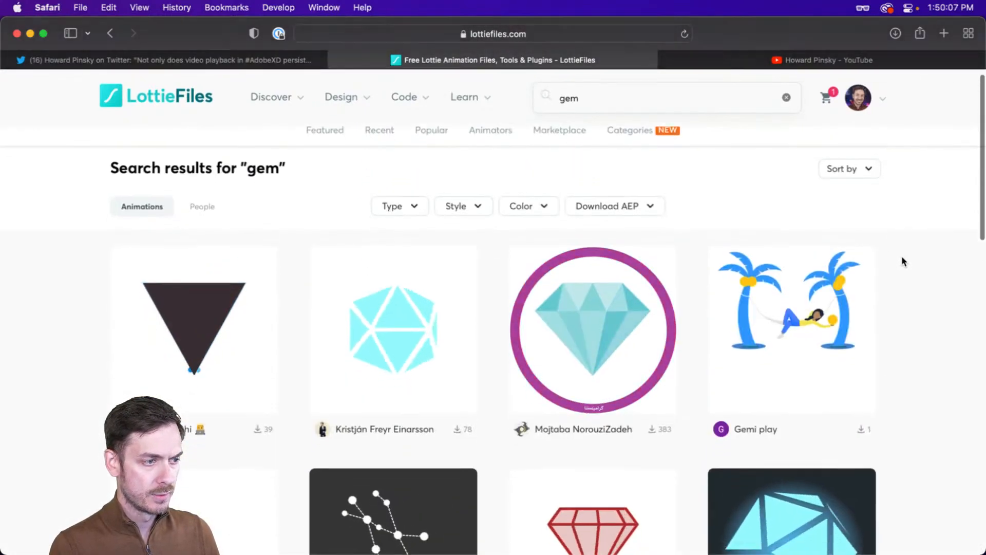
{"action": "scroll", "coordinate": [902, 255], "scroll_direction": "down", "scroll_amount": 7}
{"action": "scroll", "coordinate": [530, 268], "scroll_direction": "down", "scroll_amount": 5}
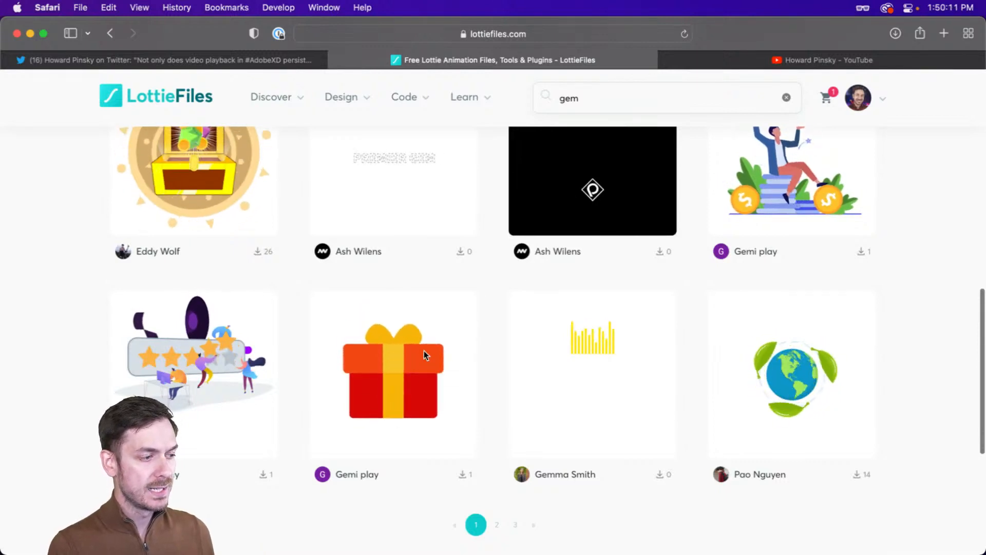
{"action": "left_click", "coordinate": [399, 367]}
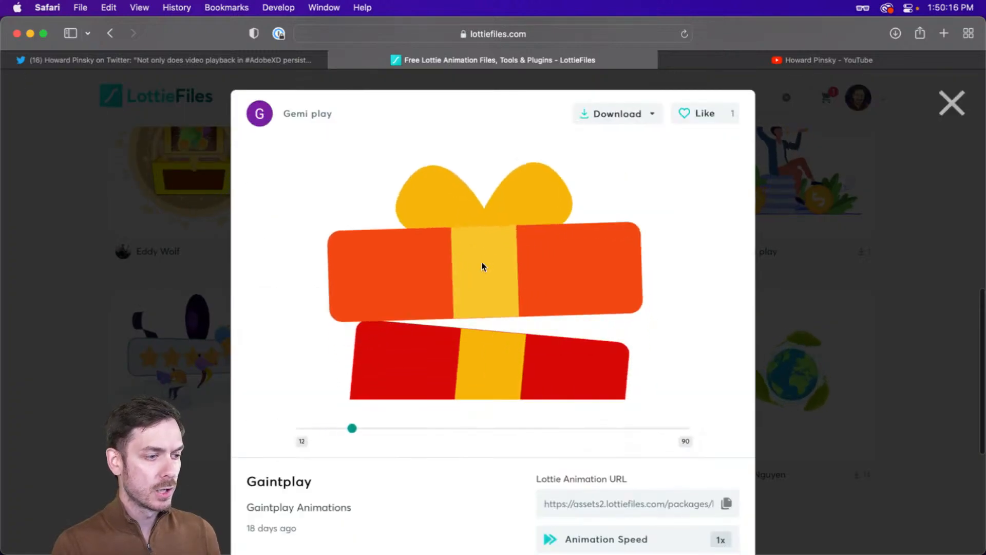
{"action": "left_click", "coordinate": [265, 432]}
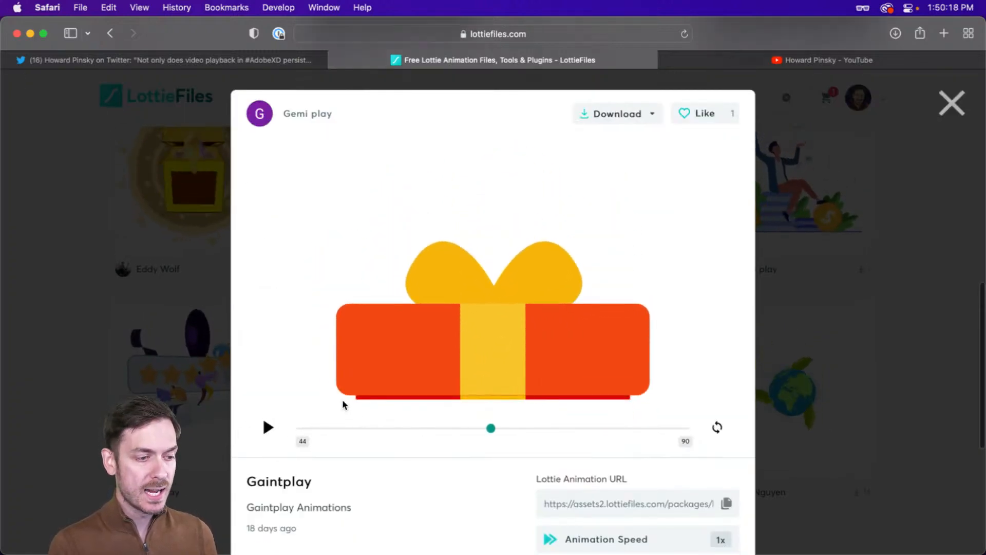
- Open the gift box animation in the Lottie Editor to edit its layer colors
{"action": "scroll", "coordinate": [565, 390], "scroll_direction": "down", "scroll_amount": 6}
{"action": "scroll", "coordinate": [616, 401], "scroll_direction": "down", "scroll_amount": 3}
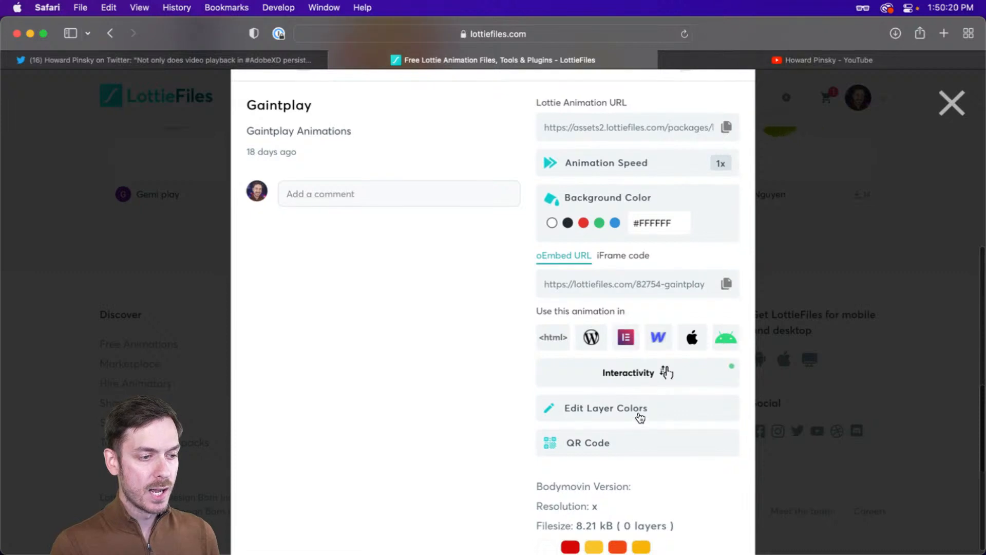
{"action": "left_click", "coordinate": [633, 374]}
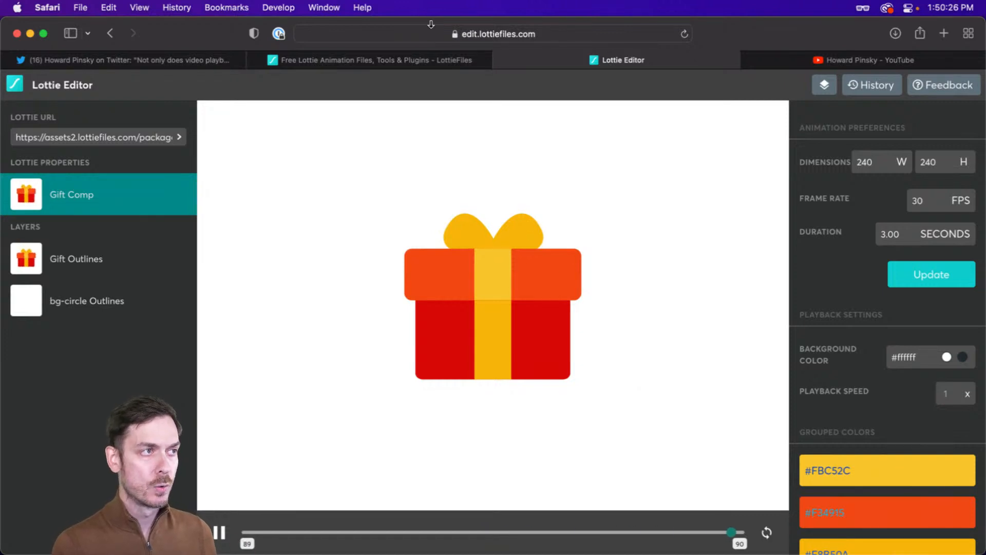
- Recolor the gift lid's yellow ribbon, grouped color #FBC52C, with the preset blue
{"action": "scroll", "coordinate": [827, 315], "scroll_direction": "down", "scroll_amount": 6}
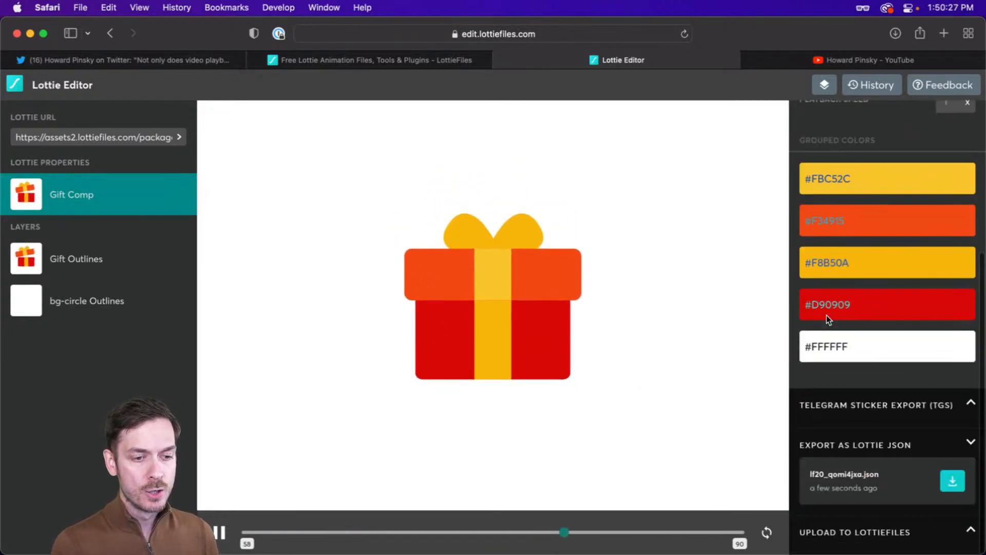
{"action": "left_click", "coordinate": [859, 186]}
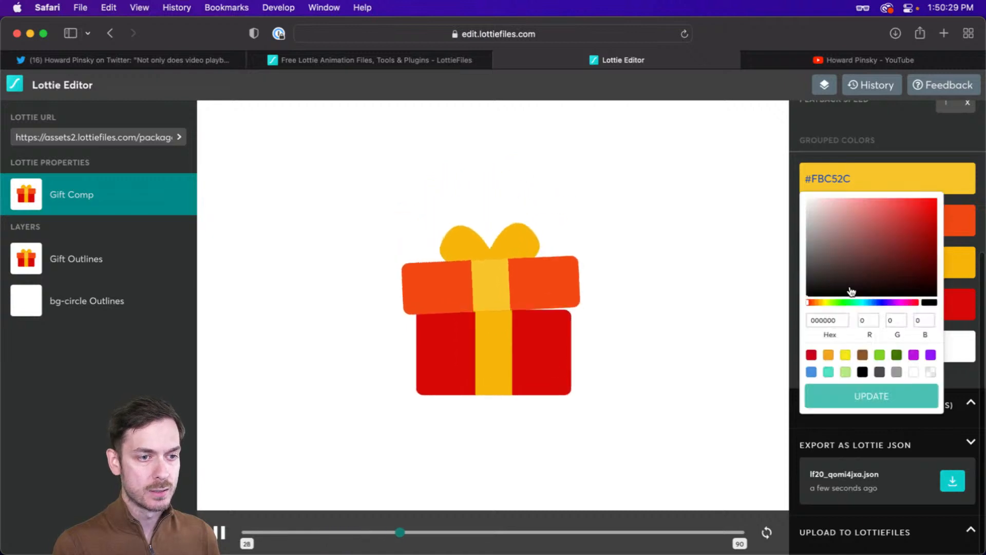
{"action": "left_click", "coordinate": [811, 372]}
{"action": "left_click", "coordinate": [850, 390]}
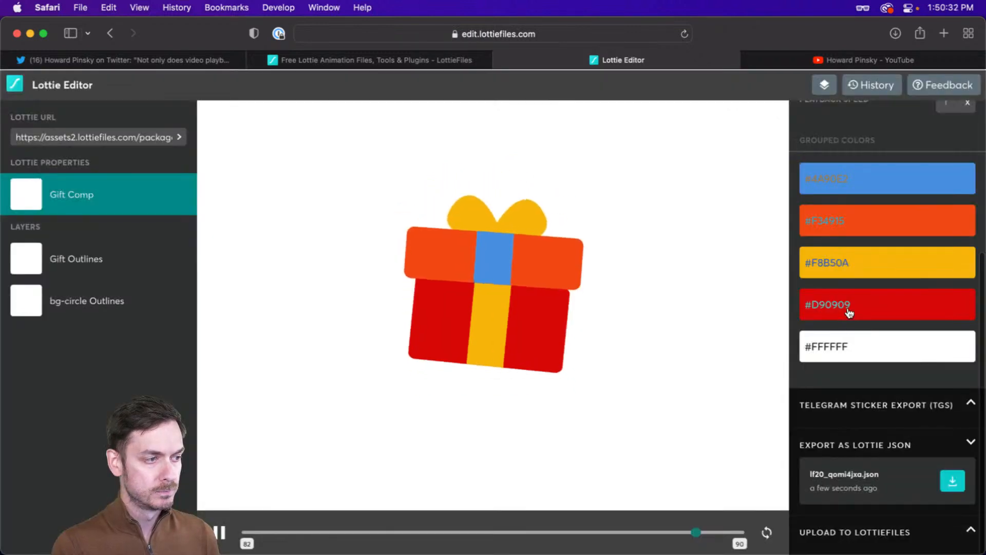
- Change the gift lid's orange grouped color to the preset green #7ED321
{"action": "left_click", "coordinate": [846, 231]}
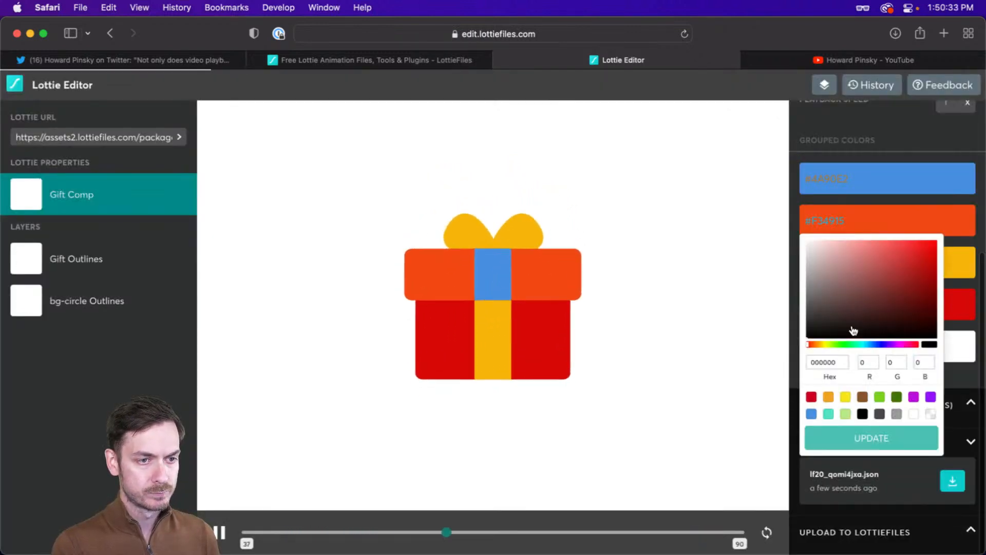
{"action": "left_click", "coordinate": [845, 221]}
{"action": "left_click", "coordinate": [871, 394]}
{"action": "left_click", "coordinate": [870, 437]}
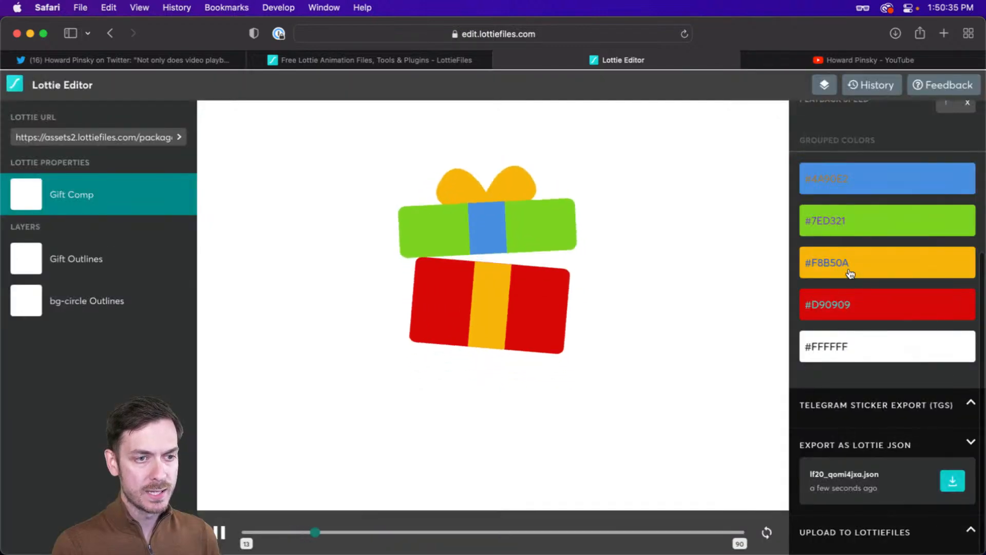
- Change the bow and lower ribbon's grouped color #F8B50A to the preset purple #9013FE
{"action": "left_click", "coordinate": [850, 274]}
{"action": "left_click", "coordinate": [861, 277]}
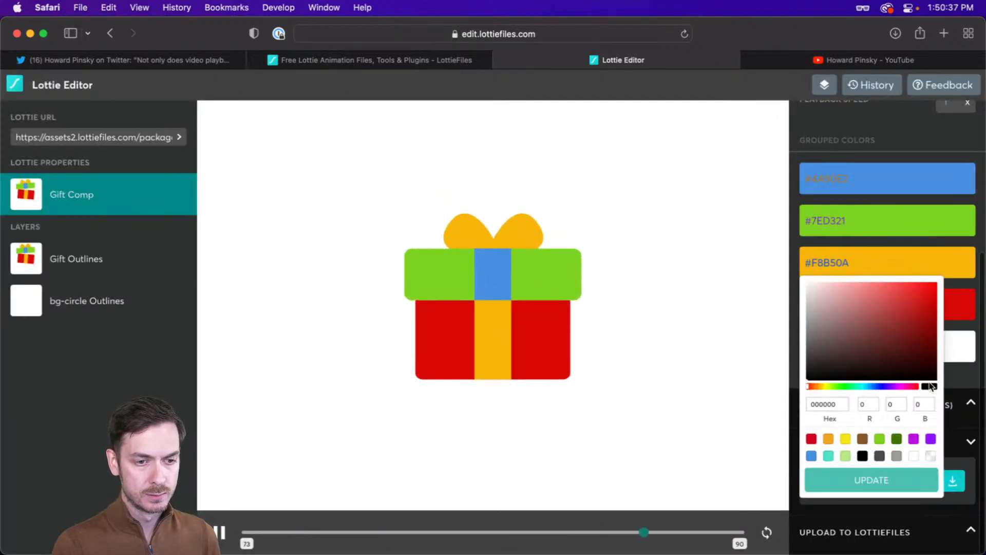
{"action": "left_click", "coordinate": [931, 439]}
{"action": "left_click", "coordinate": [872, 480]}
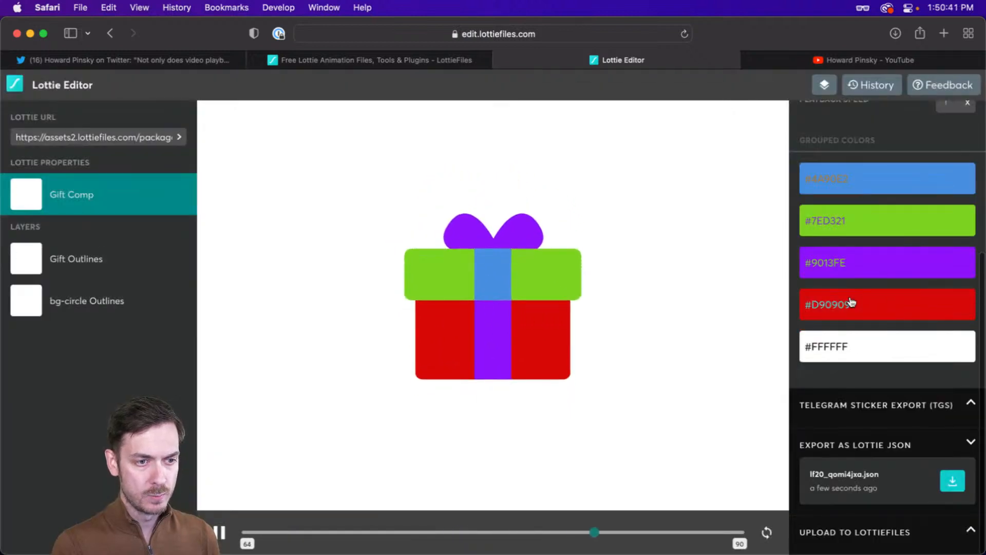
- Change the gift box body's red grouped color #D90909 to the preset light green #B8E986
{"action": "left_click", "coordinate": [852, 303]}
{"action": "left_click", "coordinate": [846, 498]}
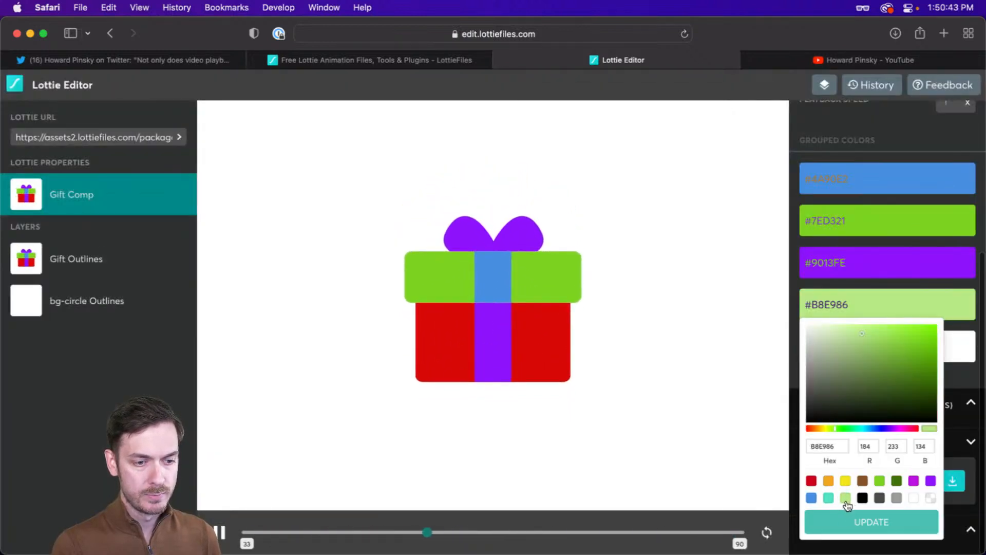
{"action": "left_click", "coordinate": [853, 521]}
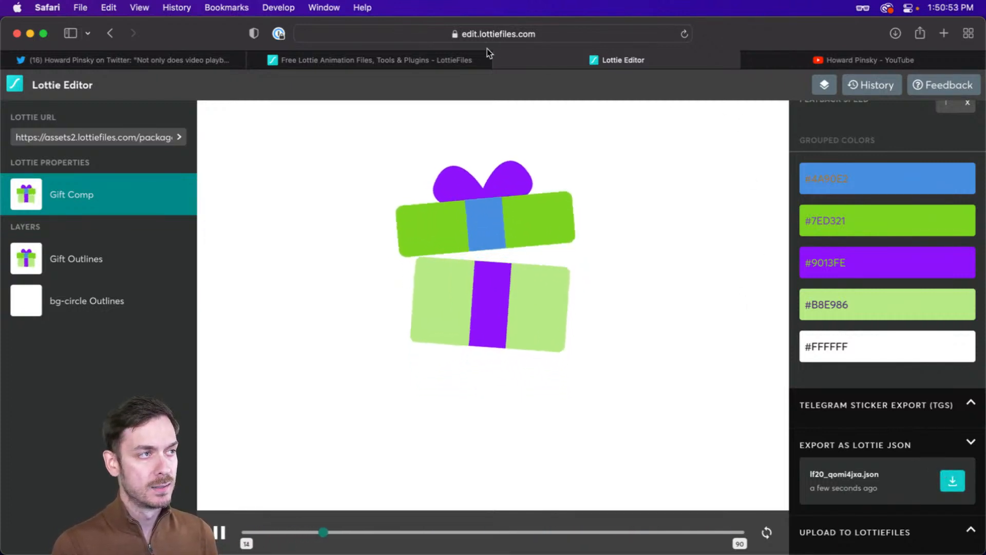
- Close the LottieFiles browser tabs and switch to Adobe XD
{"action": "left_click", "coordinate": [255, 61]}
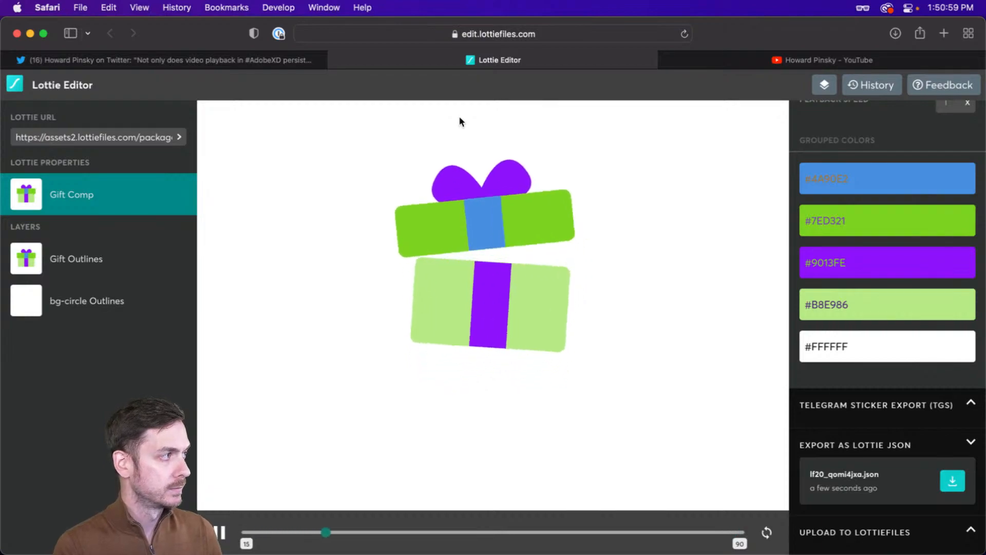
{"action": "key", "text": "super+w"}
{"action": "key", "text": "super+Tab"}
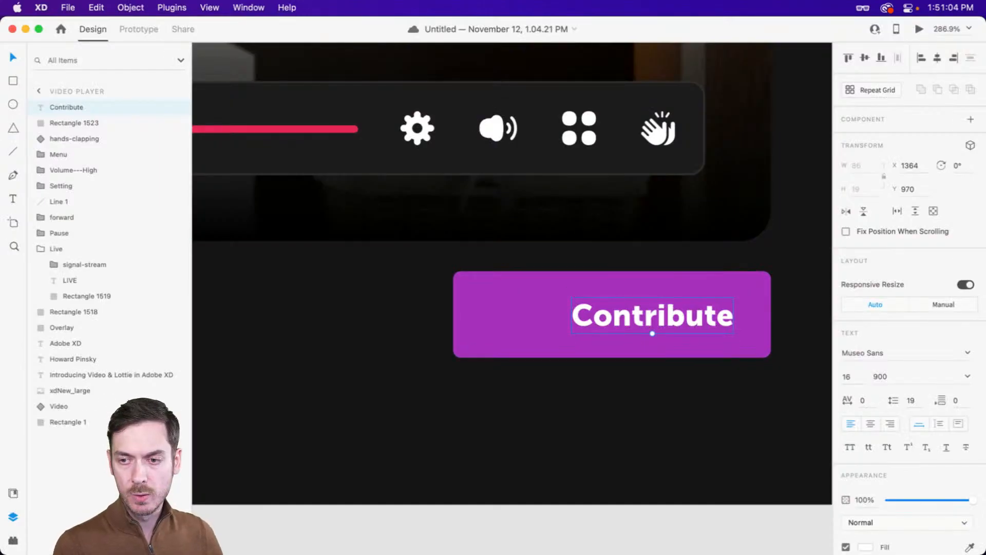
- Place 4305-stone_edit.json from the Lottie folder in Finder onto the XD artboard near the Contribute button
{"action": "key", "text": "super+Tab"}
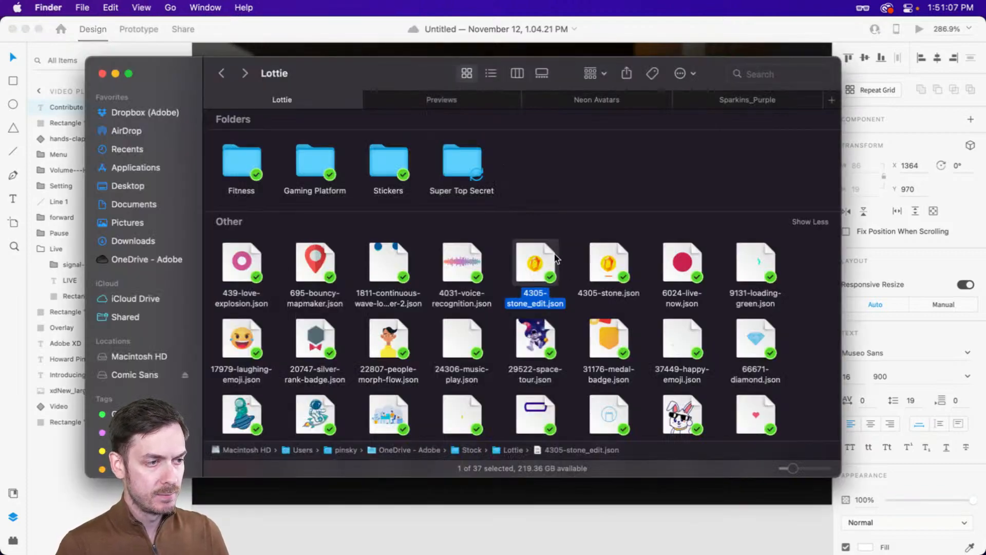
{"action": "key", "text": "super+Tab"}
{"action": "left_click_drag", "start_coordinate": [545, 265], "coordinate": [358, 256]}
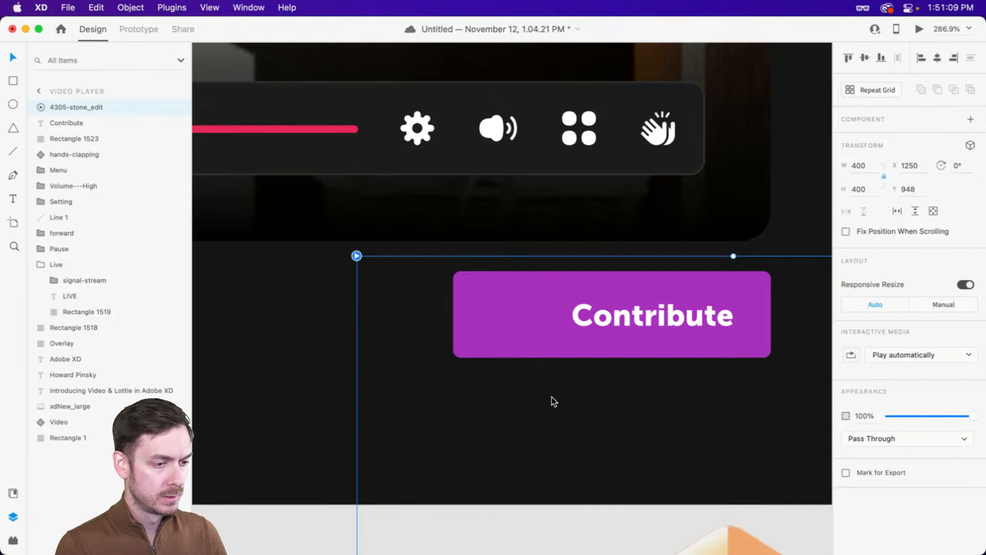
- Scale the stone animation down to about 70 × 70 and place it inside the purple button before the Contribute label
{"action": "scroll", "coordinate": [553, 396], "scroll_direction": "down", "scroll_amount": 5}
{"action": "scroll", "coordinate": [557, 394], "scroll_direction": "up", "scroll_amount": 1}
{"action": "left_click_drag", "start_coordinate": [630, 476], "coordinate": [517, 333]}
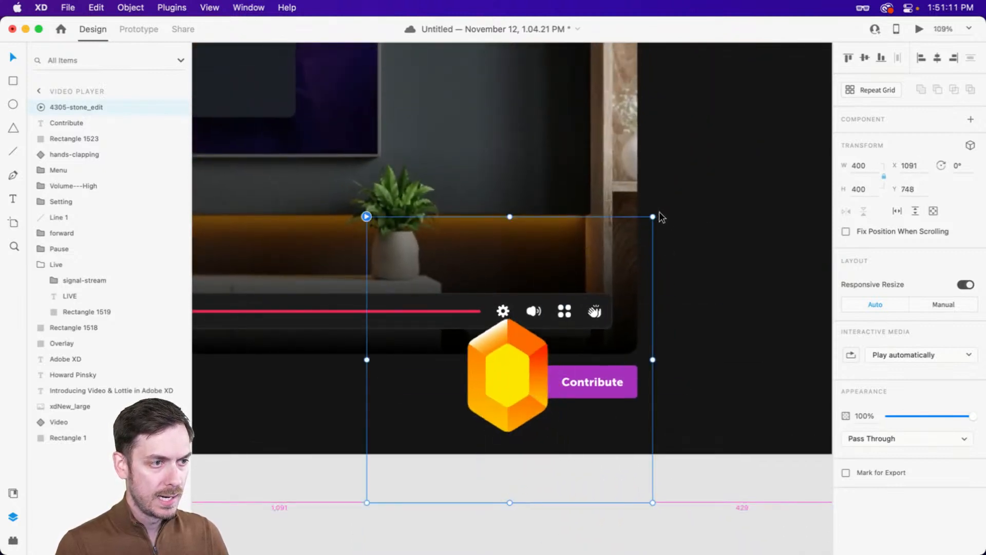
{"action": "left_click_drag", "start_coordinate": [661, 217], "coordinate": [540, 337]}
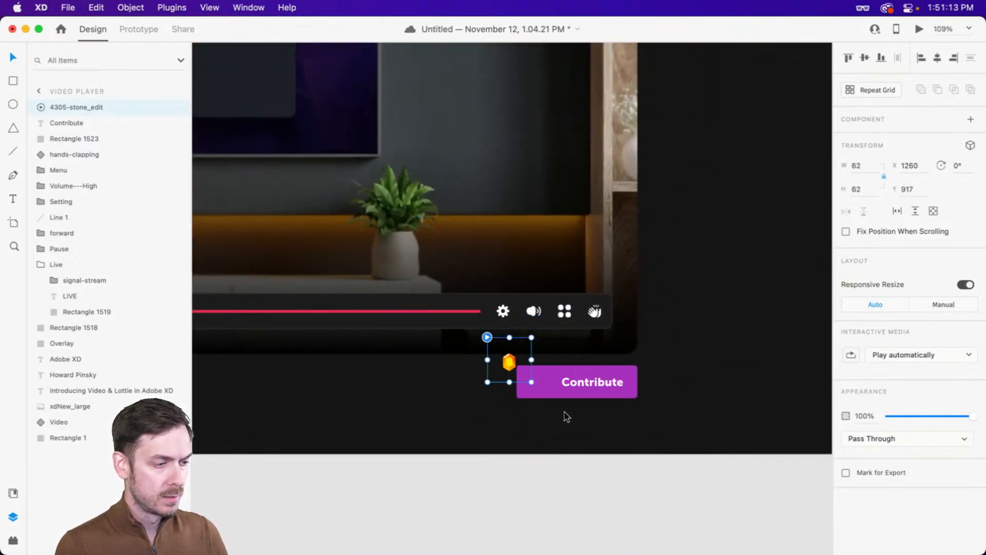
{"action": "scroll", "coordinate": [565, 408], "scroll_direction": "up", "scroll_amount": 5}
{"action": "left_click_drag", "start_coordinate": [442, 319], "coordinate": [508, 356]}
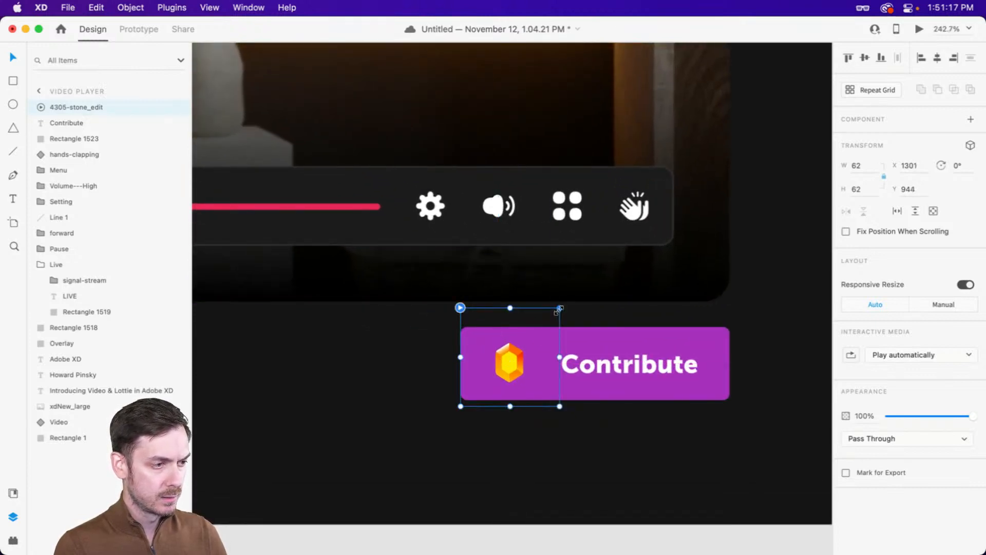
{"action": "left_click_drag", "start_coordinate": [559, 310], "coordinate": [578, 303]}
{"action": "left_click_drag", "start_coordinate": [504, 362], "coordinate": [509, 362]}
- Tighten the spacing between the gem and Contribute label, and narrow the purple rectangle to about 159 wide
{"action": "mouse_move", "coordinate": [632, 360]}
{"action": "left_mouse_down"}
{"action": "mouse_move", "coordinate": [610, 359]}
{"action": "mouse_move", "coordinate": [631, 360]}
{"action": "mouse_move", "coordinate": [621, 359]}
{"action": "left_mouse_up"}
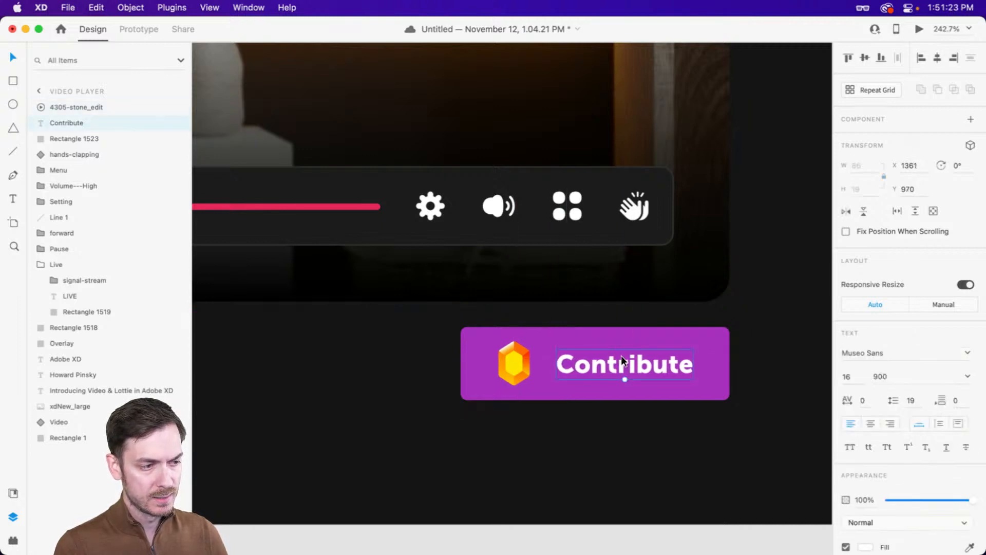
{"action": "left_click_drag", "start_coordinate": [506, 355], "coordinate": [476, 365]}
{"action": "left_click", "coordinate": [462, 367]}
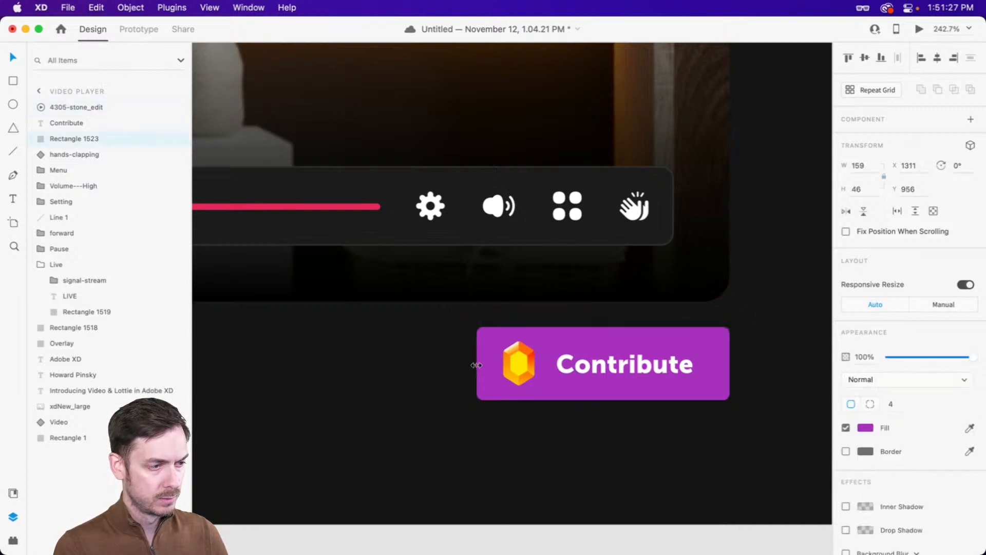
- Set the stone animation's interactive media to No playback and preview the artboard
{"action": "left_click", "coordinate": [534, 357]}
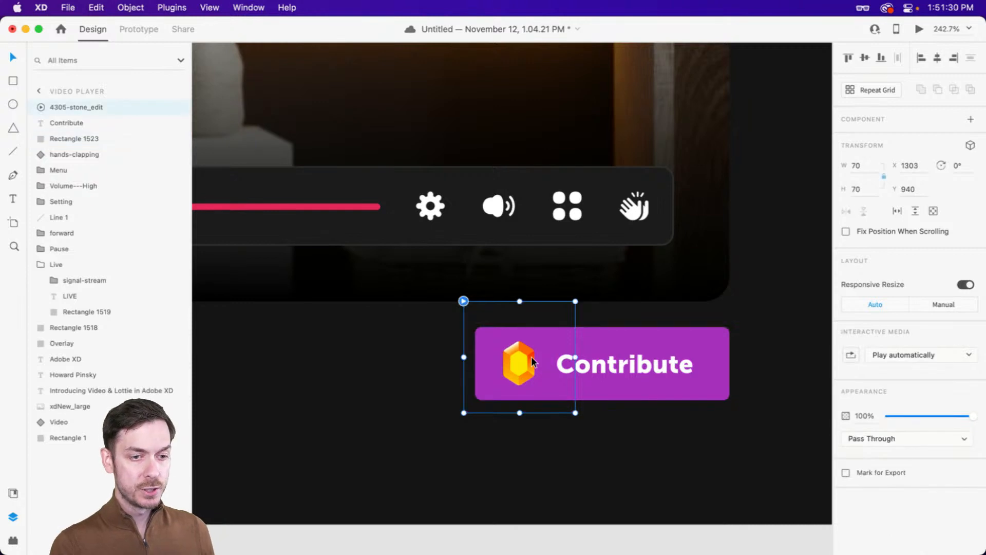
{"action": "left_click", "coordinate": [879, 360]}
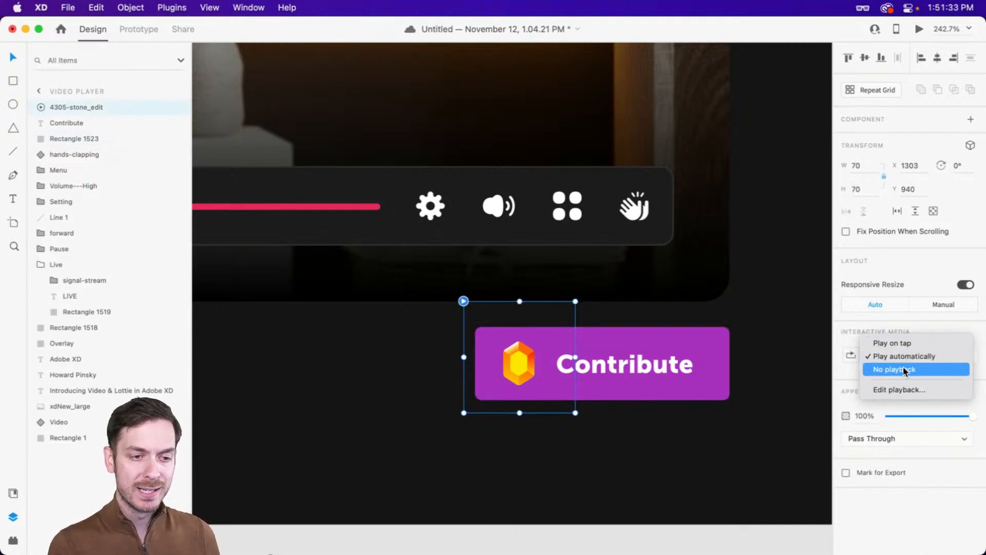
{"action": "left_click", "coordinate": [904, 369]}
{"action": "left_click", "coordinate": [668, 436]}
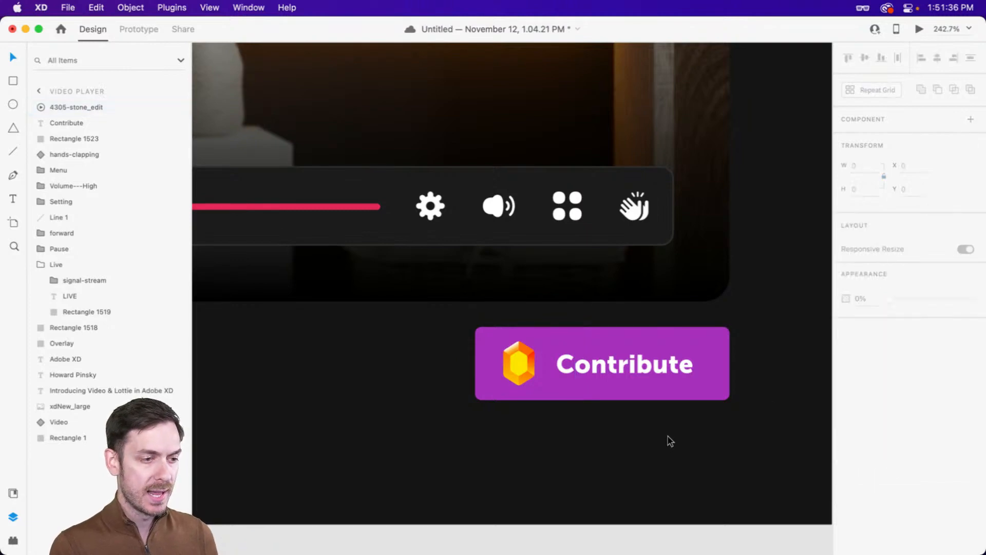
{"action": "key", "text": "super+Return"}
{"action": "key", "text": "Escape"}
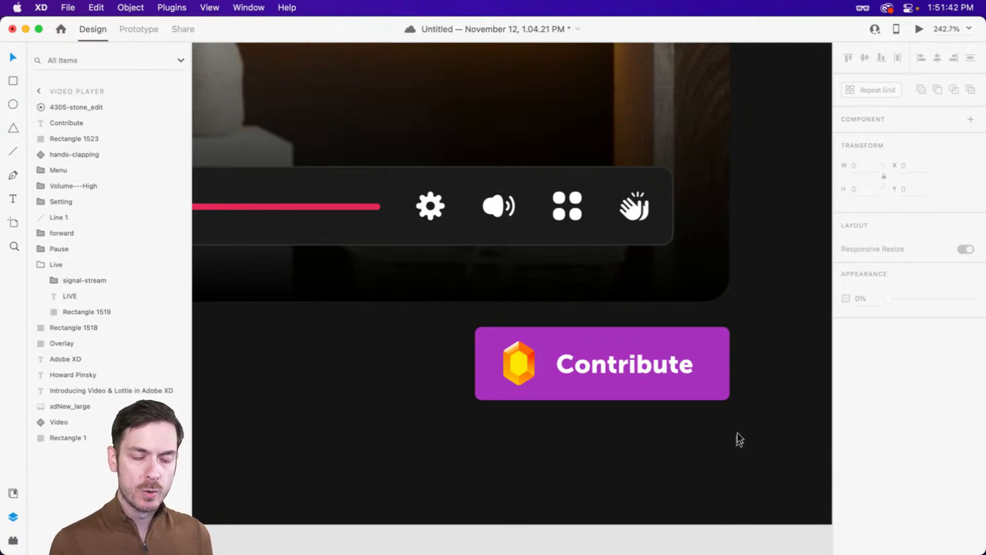
- Convert the gem, Contribute label and purple rectangle into one component and add a Hover State to it
{"action": "left_click_drag", "start_coordinate": [738, 434], "coordinate": [457, 353]}
{"action": "mouse_move", "coordinate": [579, 365]}
{"action": "left_mouse_down"}
{"action": "mouse_move", "coordinate": [557, 386]}
{"action": "mouse_move", "coordinate": [580, 365]}
{"action": "left_mouse_up"}
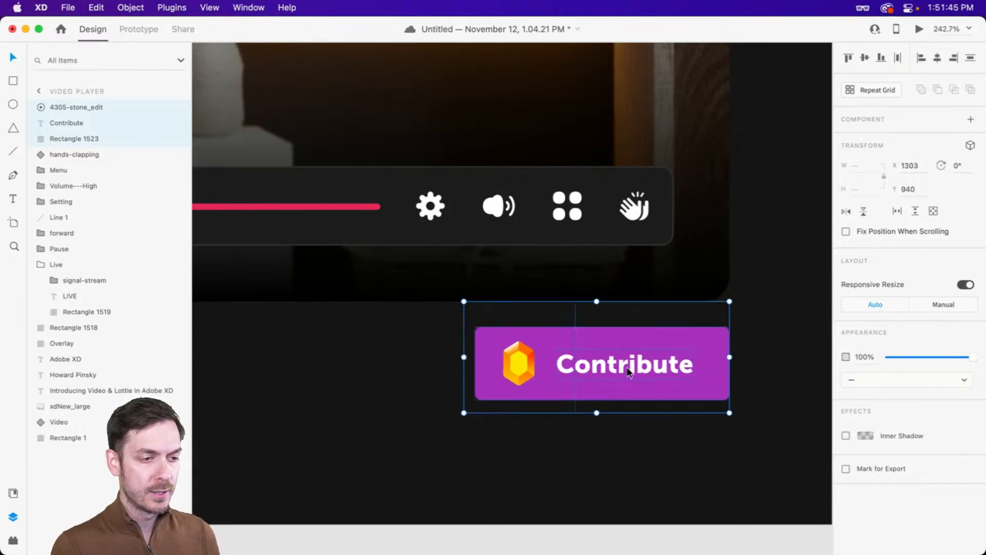
{"action": "left_click", "coordinate": [972, 120]}
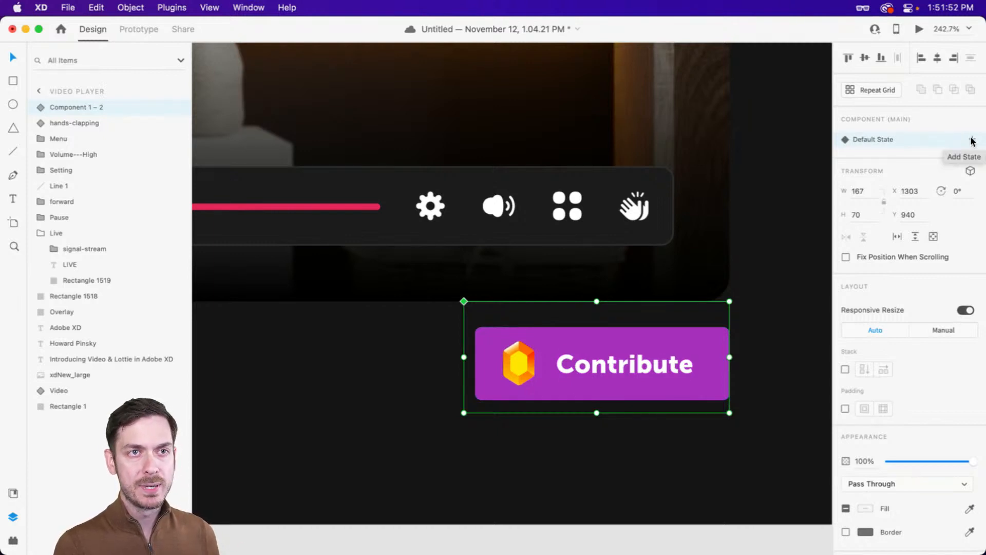
{"action": "left_click", "coordinate": [971, 140]}
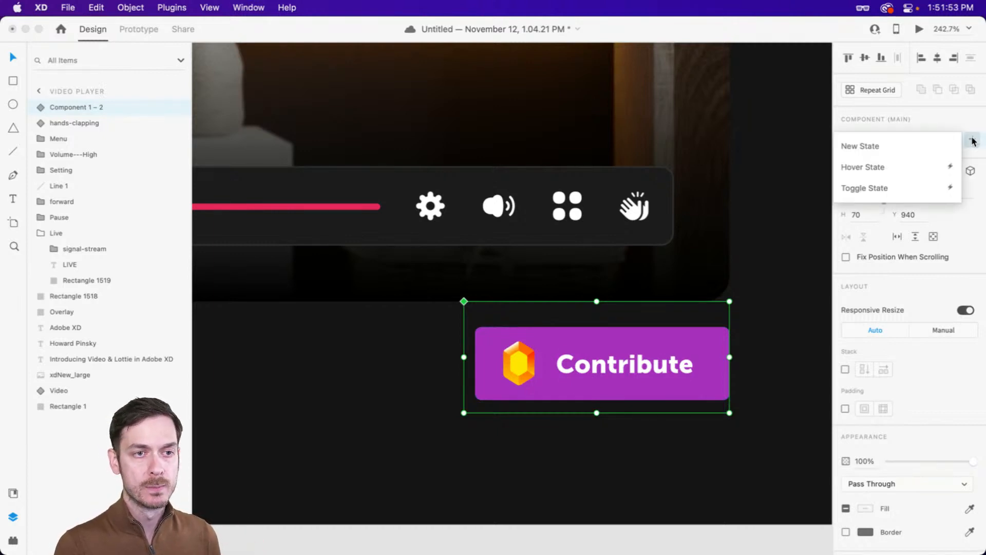
{"action": "left_click", "coordinate": [904, 165]}
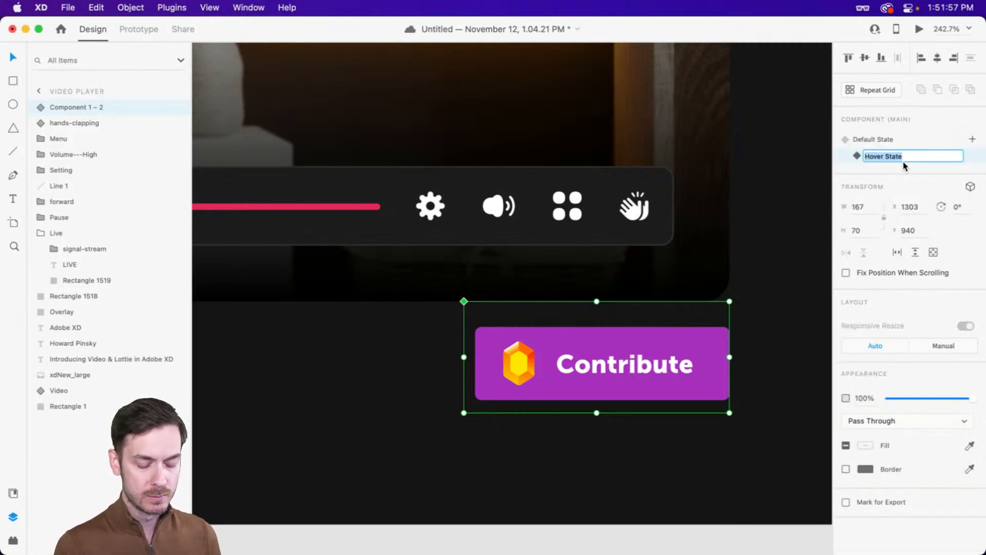
{"action": "key", "text": "Return"}
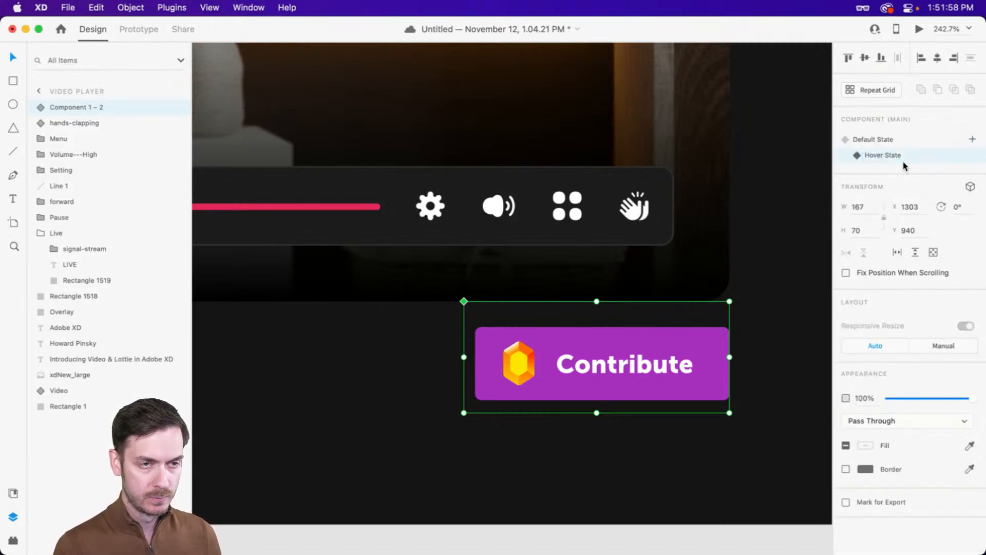
- In the button's Hover State, set the stone animation to Play automatically and turn on looping
{"action": "double_click", "coordinate": [533, 359]}
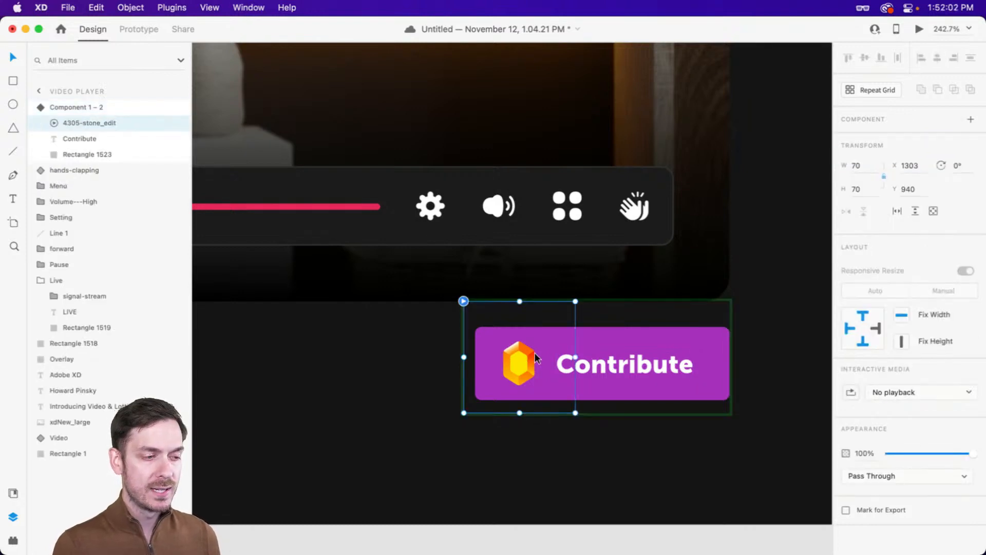
{"action": "left_click", "coordinate": [913, 393]}
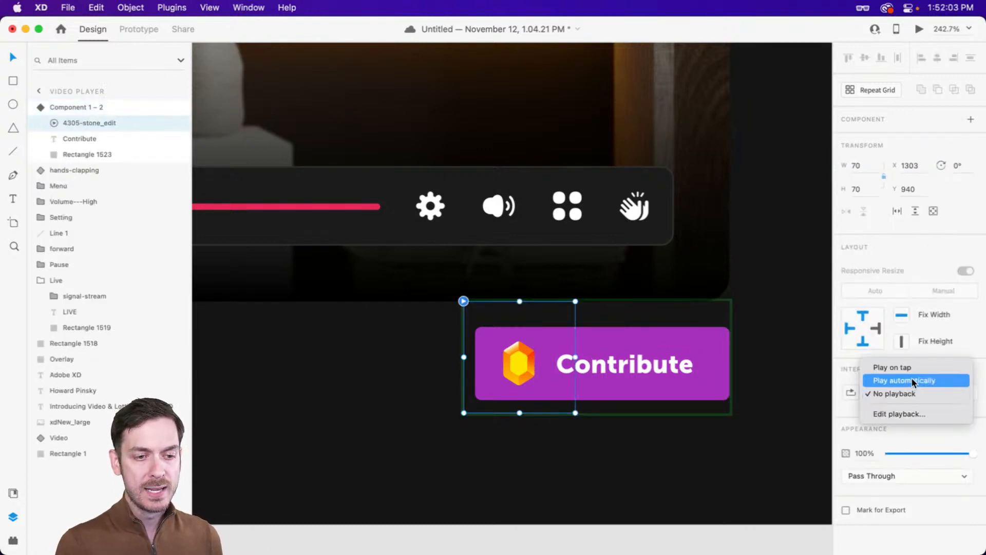
{"action": "left_click", "coordinate": [913, 380]}
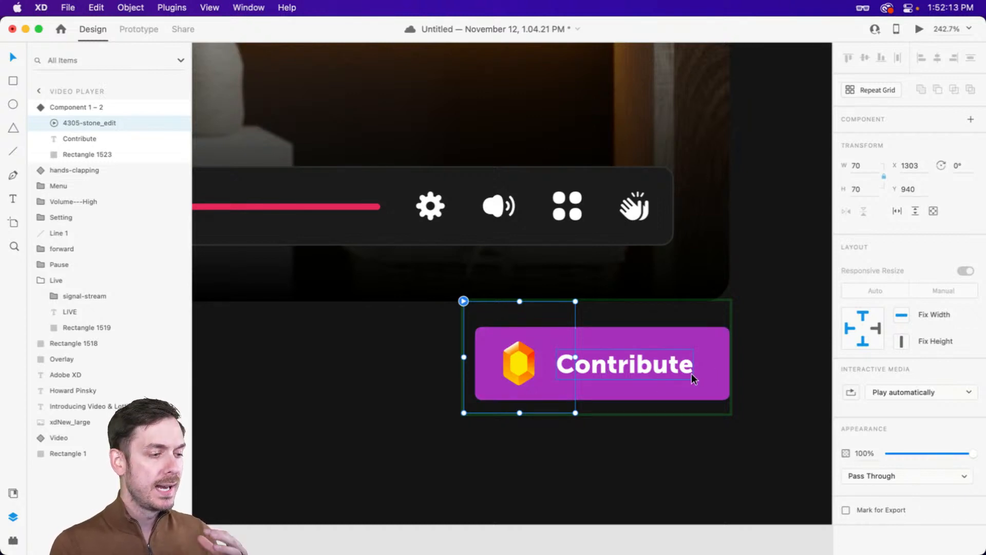
{"action": "left_click", "coordinate": [851, 393]}
{"action": "key", "text": "Escape"}
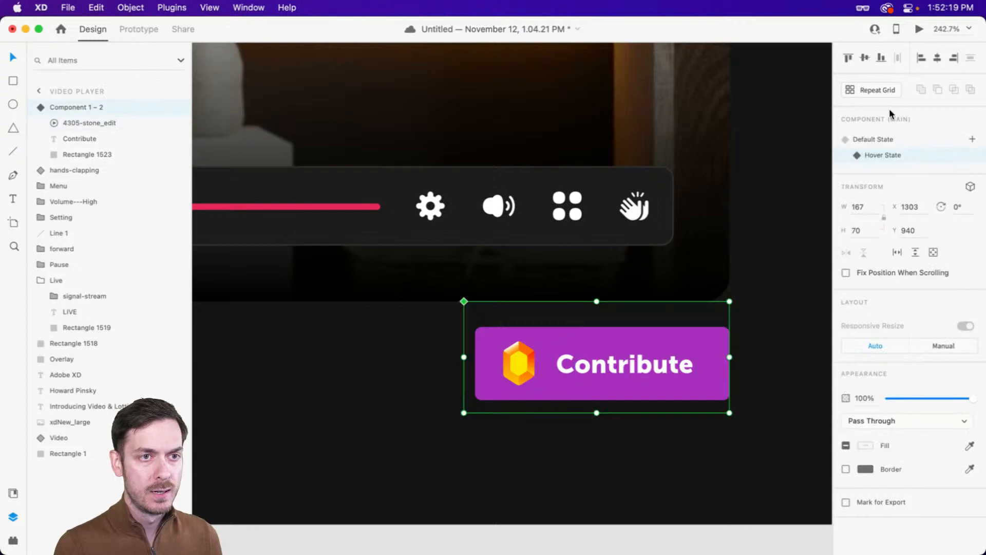
- Return the Contribute component to its Default State and preview its hover animation
{"action": "left_click", "coordinate": [888, 136]}
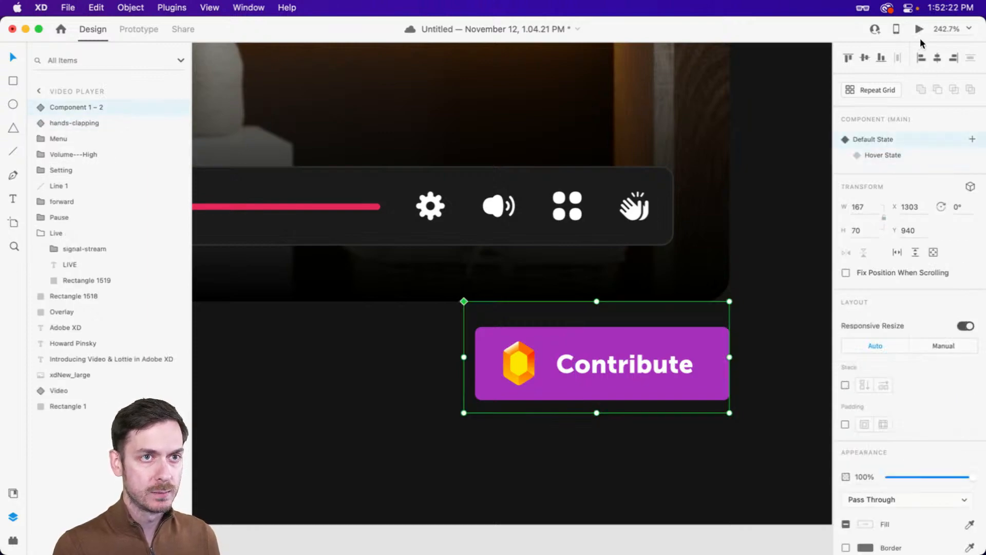
{"action": "left_click", "coordinate": [919, 28]}
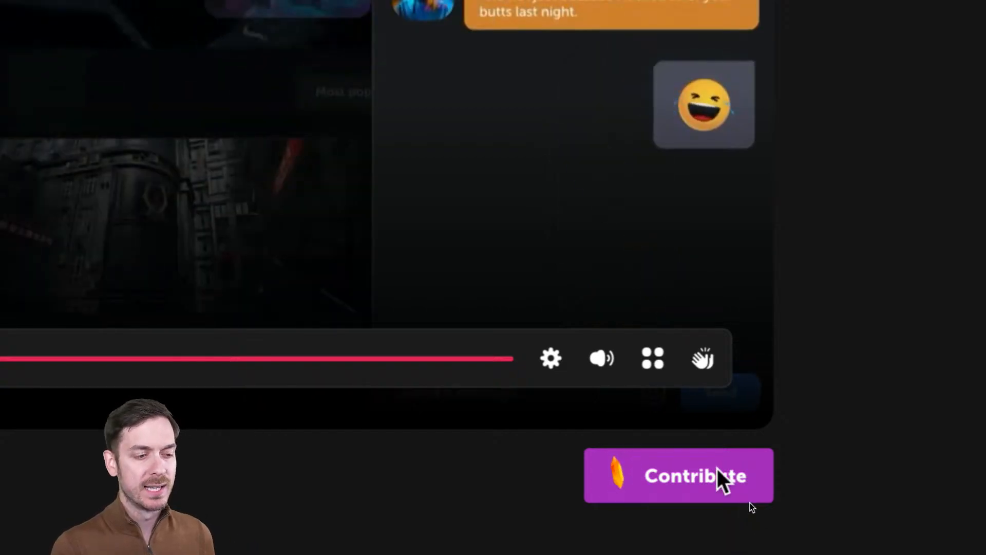
{"action": "key", "text": "Escape"}
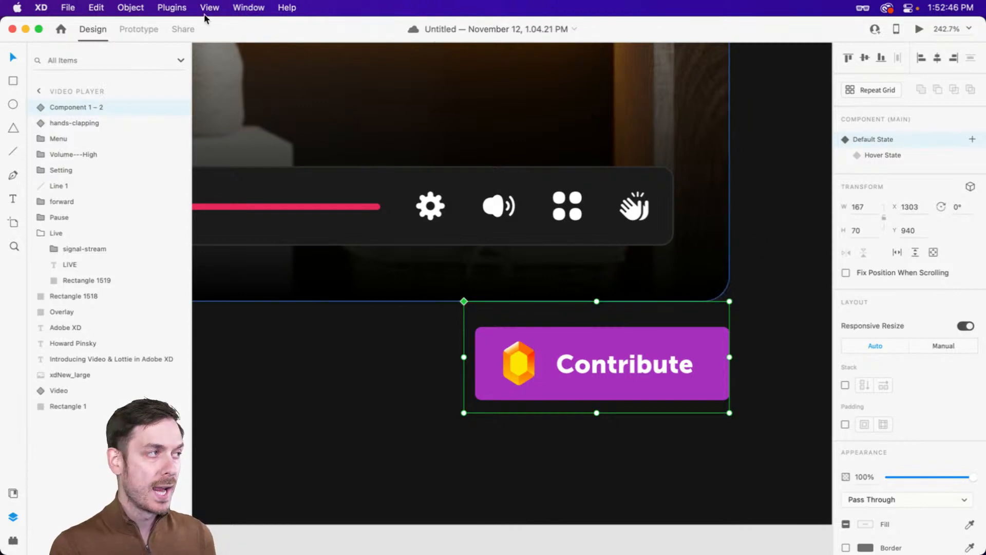
- Change the Contribute button's hover interaction to a Transition with animation None, and preview it
{"action": "left_click", "coordinate": [145, 29]}
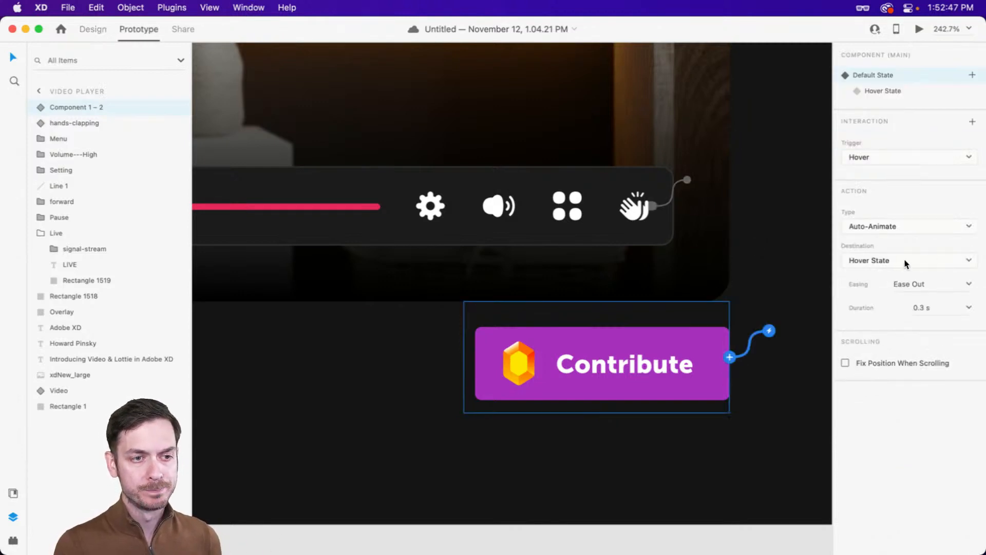
{"action": "left_click", "coordinate": [888, 226]}
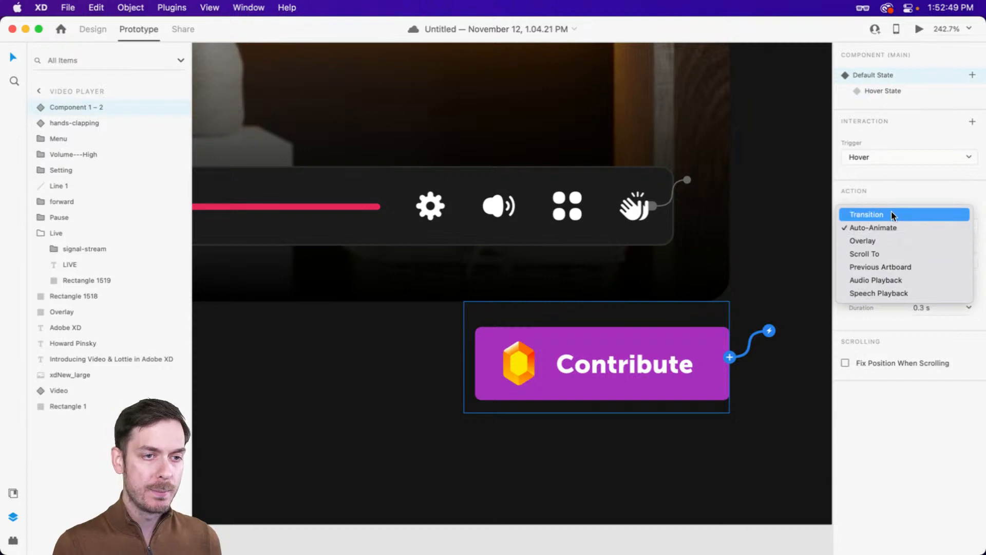
{"action": "left_click", "coordinate": [893, 215]}
{"action": "left_click", "coordinate": [870, 304]}
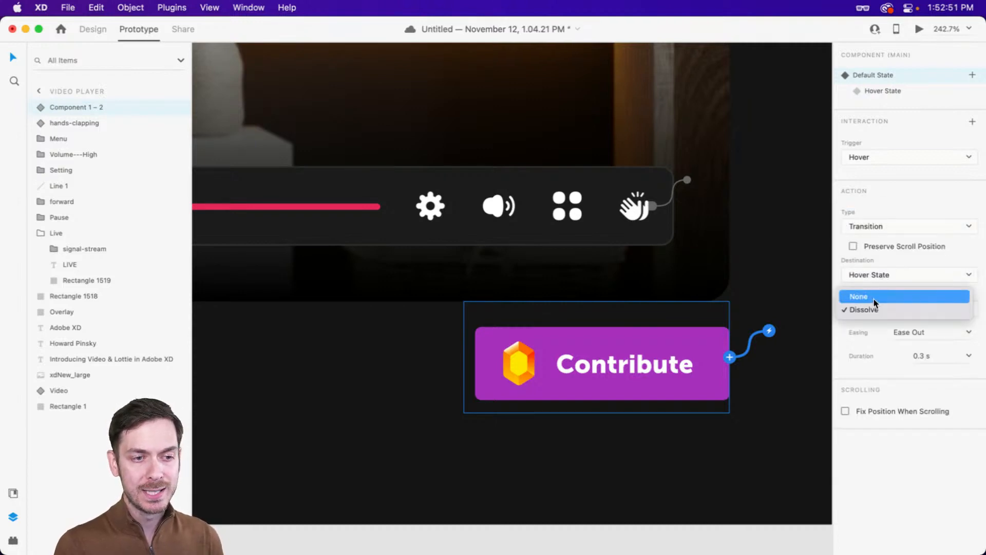
{"action": "left_click", "coordinate": [876, 303]}
{"action": "left_click", "coordinate": [919, 29]}
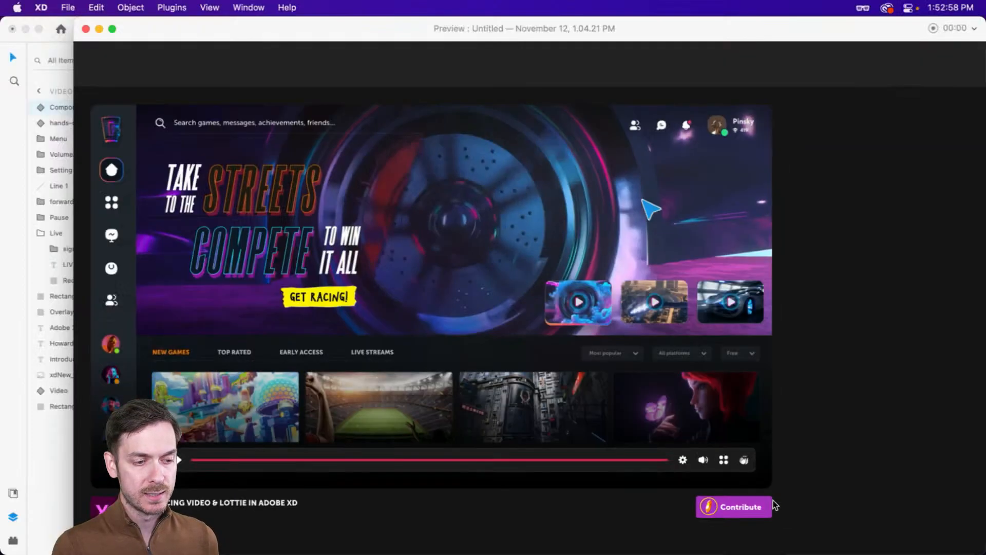
{"action": "key", "text": "super+w"}
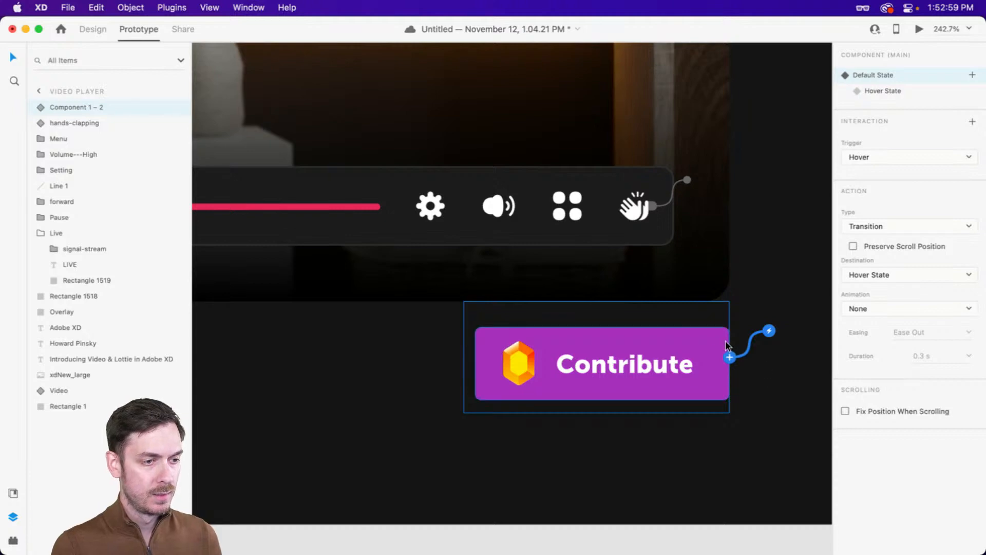
- Return to Design mode and deselect the Contribute component
{"action": "key", "text": "super+1"}
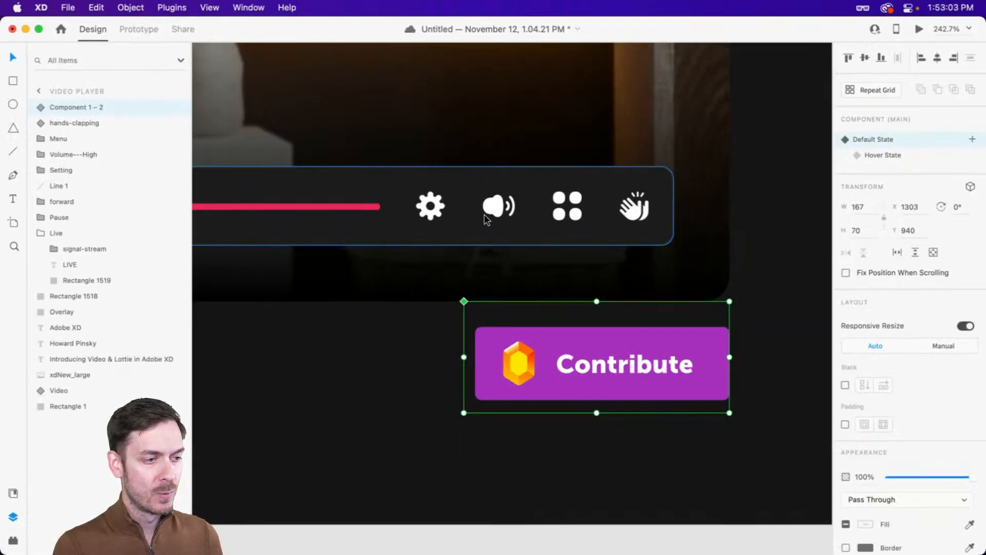
{"action": "scroll", "coordinate": [487, 219], "scroll_direction": "down", "scroll_amount": 10}
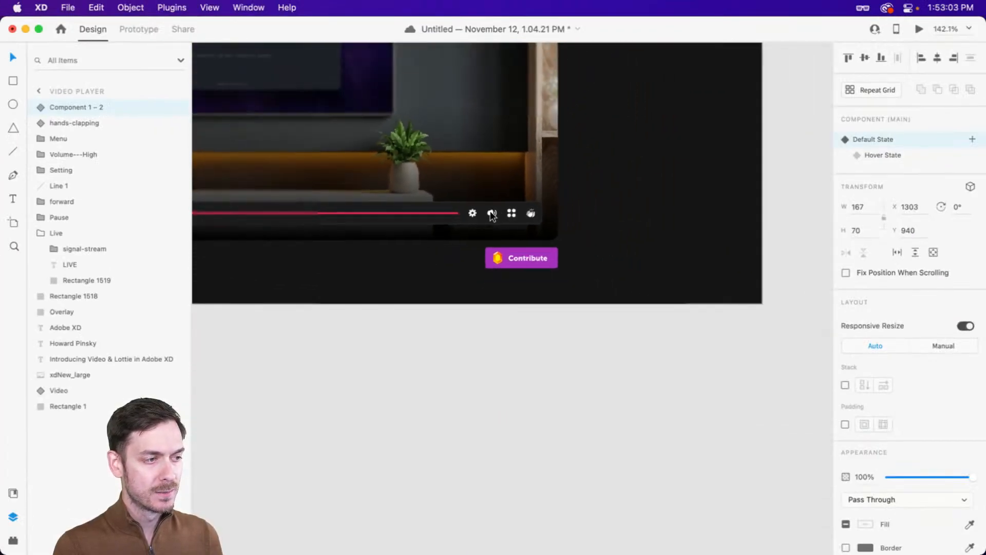
{"action": "left_click", "coordinate": [604, 212]}
{"action": "left_click_drag", "start_coordinate": [491, 204], "coordinate": [623, 227]}
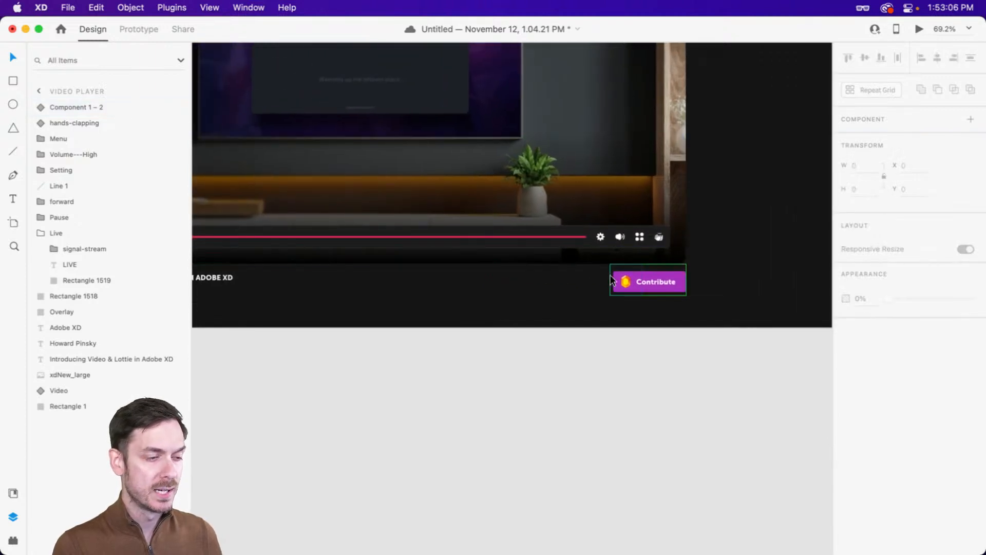
- Duplicate the Contribute button's purple background rectangle onto the artboard and place the copy just left of the button
{"action": "scroll", "coordinate": [623, 280], "scroll_direction": "down", "scroll_amount": 1}
{"action": "scroll", "coordinate": [623, 280], "scroll_direction": "up", "scroll_amount": 5}
{"action": "scroll", "coordinate": [706, 272], "scroll_direction": "up", "scroll_amount": 1}
{"action": "left_click", "coordinate": [744, 278]}
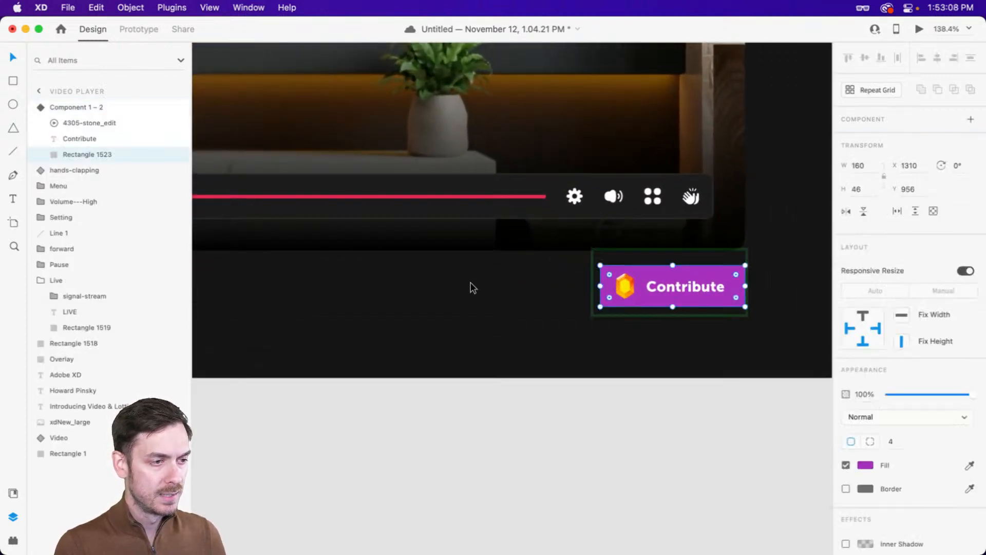
{"action": "left_click", "coordinate": [469, 286]}
{"action": "left_click", "coordinate": [745, 273]}
{"action": "key", "text": "super+c"}
{"action": "left_click", "coordinate": [547, 300]}
{"action": "key", "text": "super+v"}
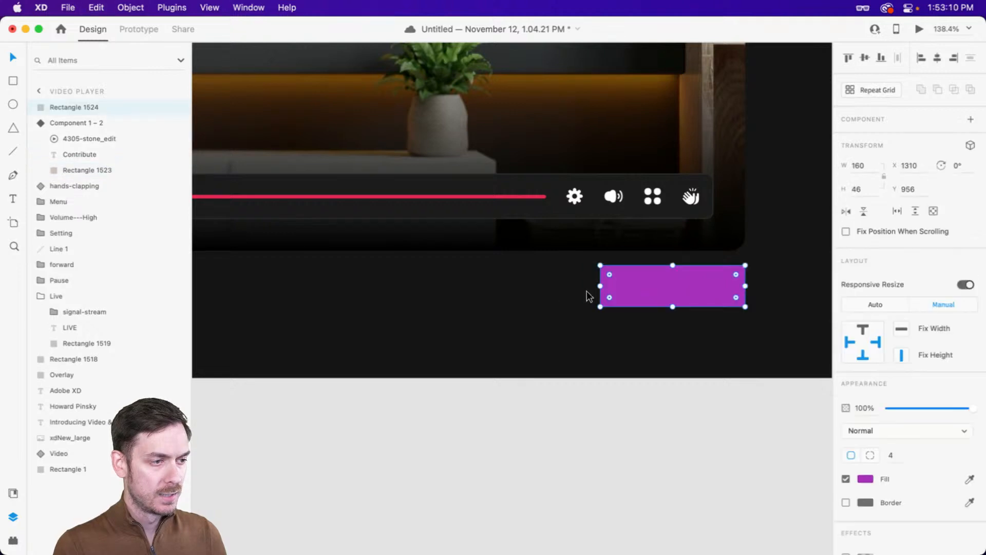
{"action": "left_click_drag", "start_coordinate": [674, 274], "coordinate": [530, 269]}
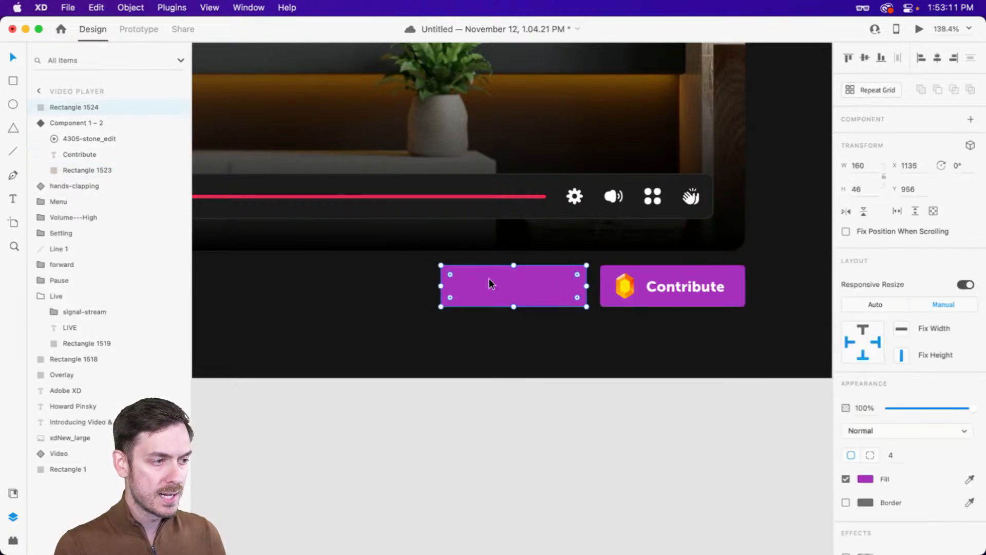
- Change the copied rectangle's fill colour from purple to blue
{"action": "scroll", "coordinate": [491, 282], "scroll_direction": "up", "scroll_amount": 4}
{"action": "left_click", "coordinate": [866, 478]}
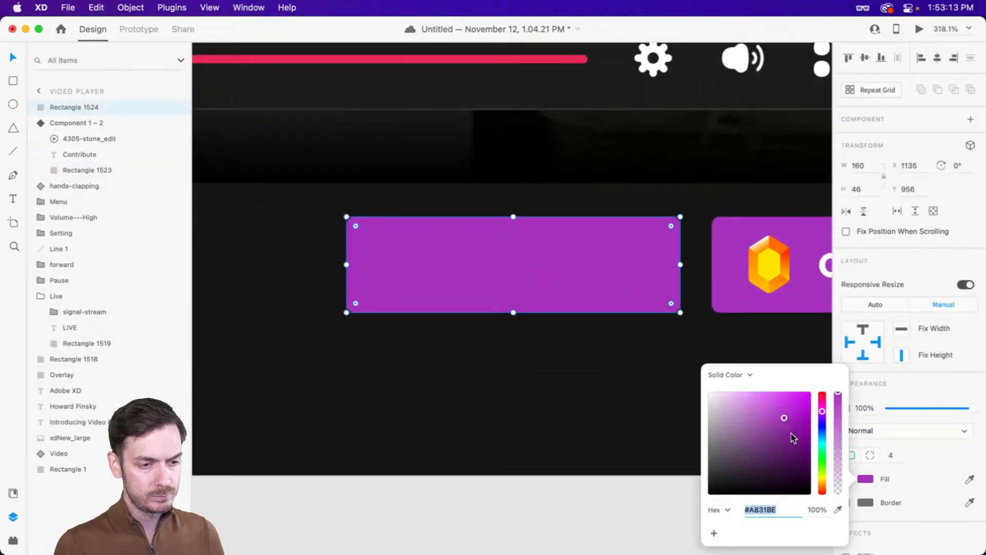
{"action": "left_click_drag", "start_coordinate": [821, 421], "coordinate": [820, 433]}
{"action": "left_click", "coordinate": [941, 304]}
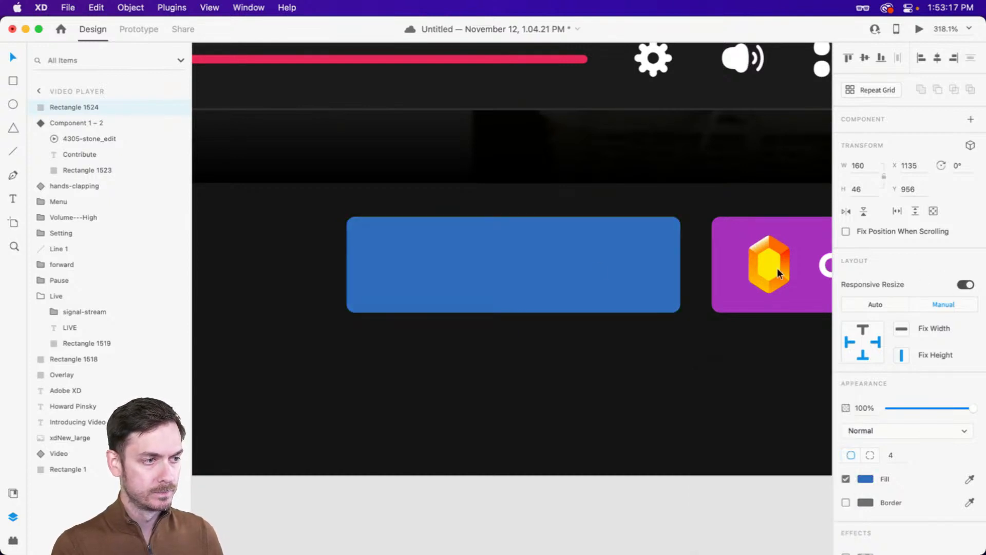
- Add the text "Follow" on the blue rectangle and centre it vertically, slightly right of the middle
{"action": "key", "text": "t"}
{"action": "left_click", "coordinate": [491, 271]}
{"action": "type", "text": "Follow"}
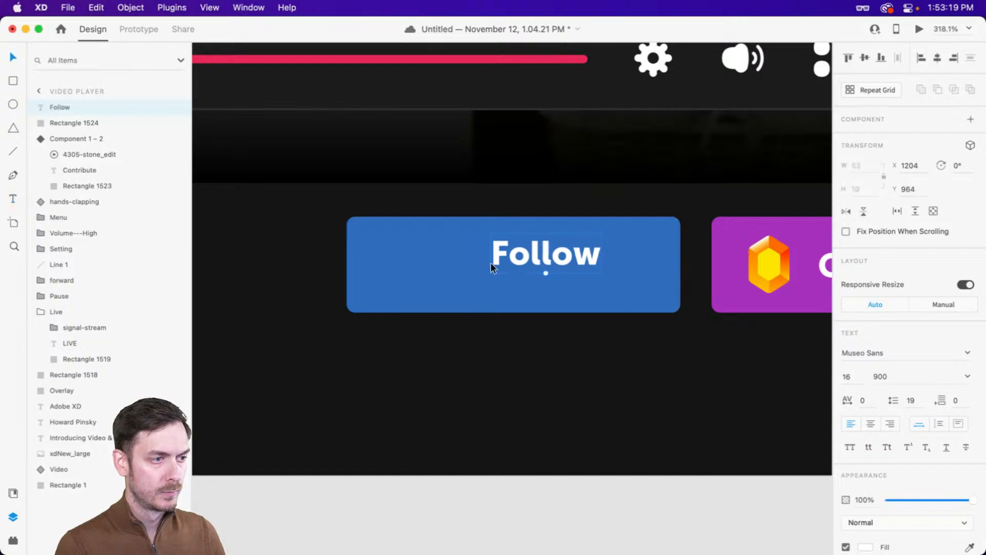
{"action": "left_click_drag", "start_coordinate": [538, 251], "coordinate": [532, 263]}
- Draw a polygon about 22 by 19 beside the Follow text and turn it into a heart by entering <3 as its corner count
{"action": "key", "text": "y"}
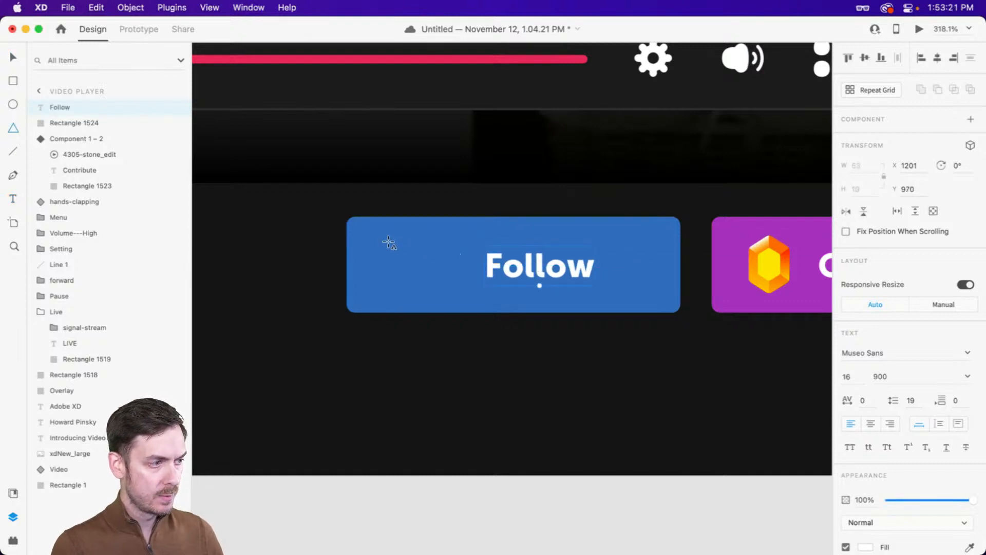
{"action": "left_click_drag", "start_coordinate": [398, 245], "coordinate": [442, 289]}
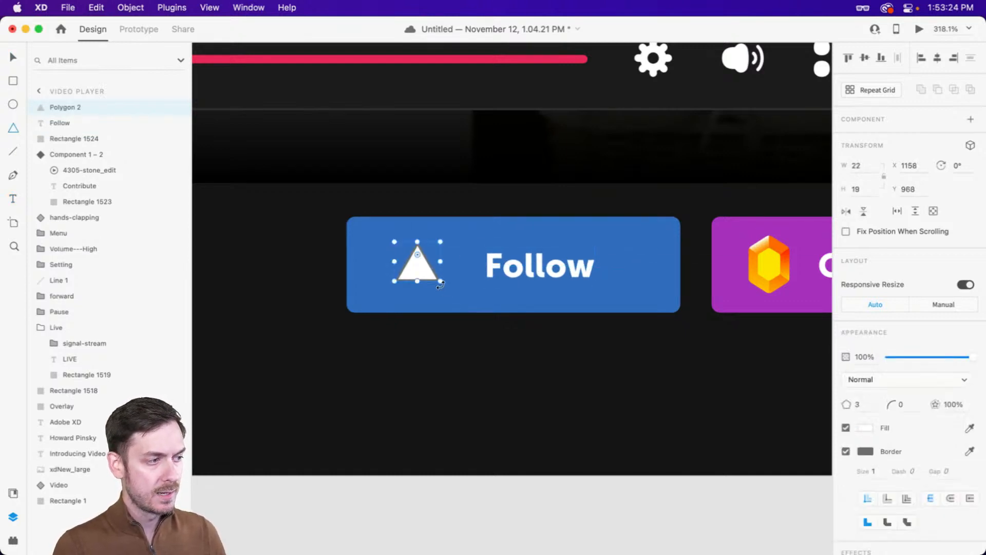
{"action": "key", "text": "v"}
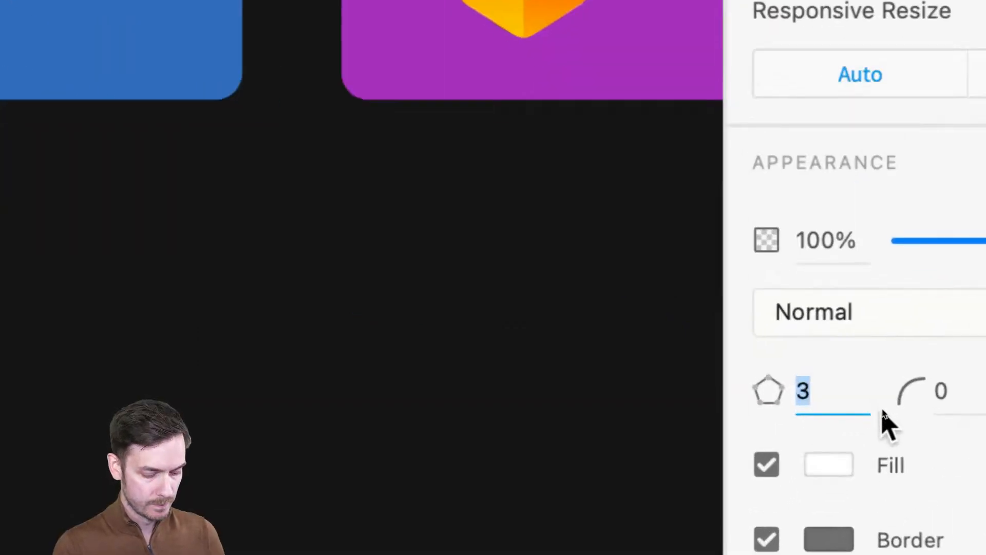
{"action": "type", "text": "<3"}
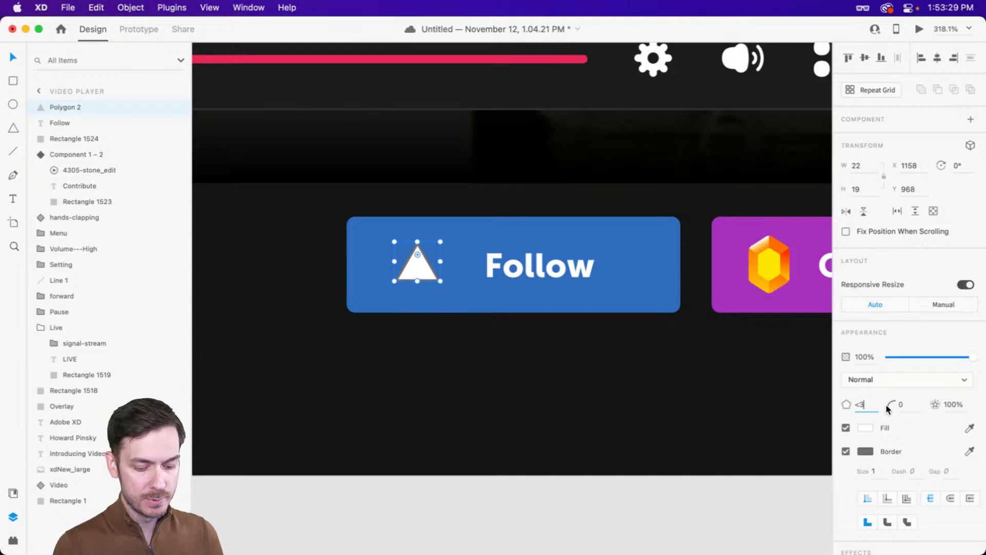
{"action": "key", "text": "Return"}
- Remove the heart's fill and give it a white #FFFFFF border with size 2
{"action": "left_click", "coordinate": [846, 427]}
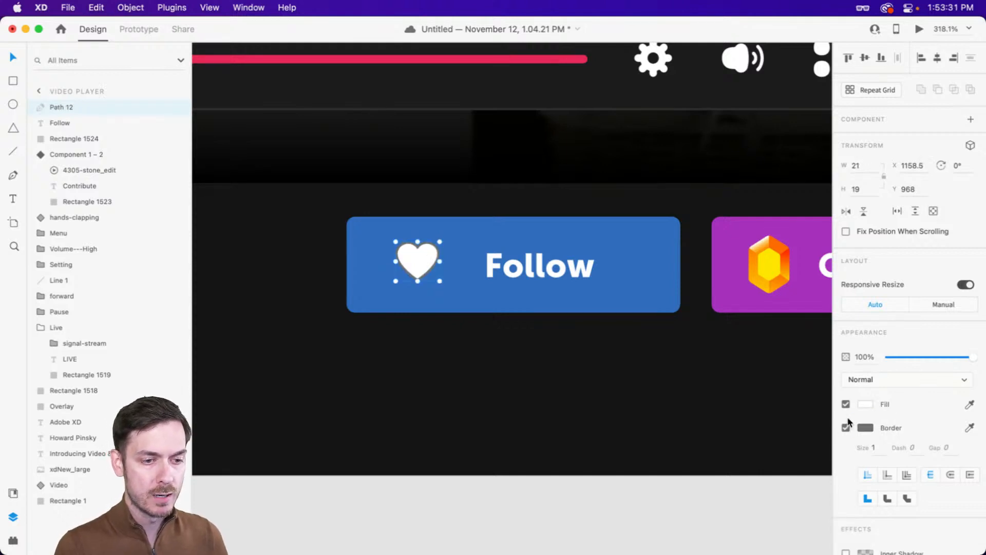
{"action": "left_click", "coordinate": [847, 404]}
{"action": "left_click", "coordinate": [866, 427]}
{"action": "left_click_drag", "start_coordinate": [741, 394], "coordinate": [707, 352]}
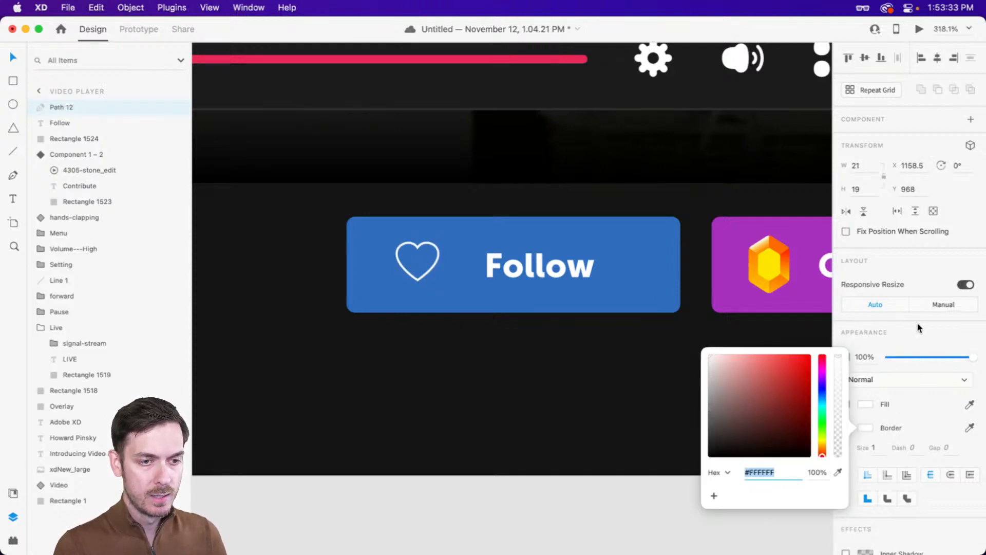
{"action": "left_click", "coordinate": [917, 327]}
{"action": "type", "text": "2"}
{"action": "key", "text": "Return"}
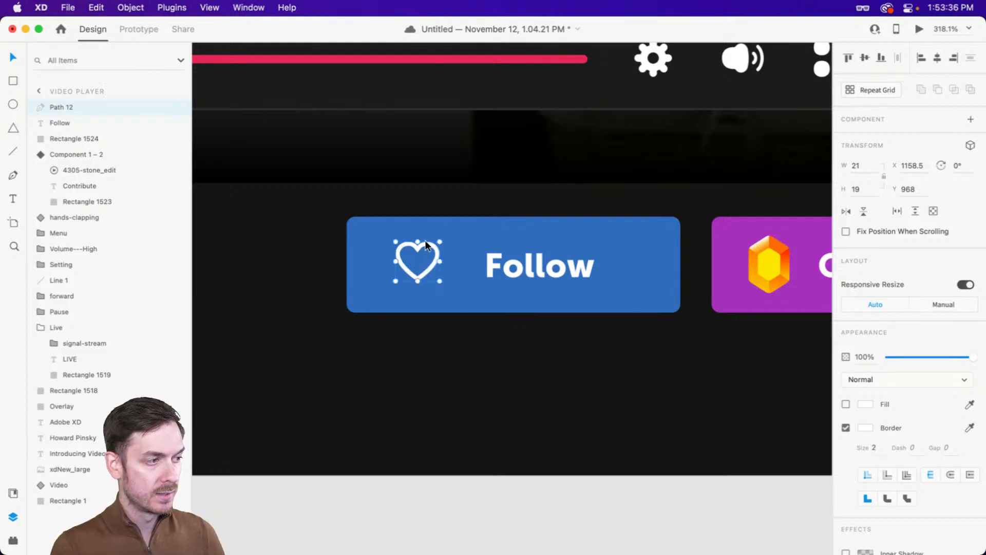
- Set the heart's border to center stroke, shrink the heart to about 16 by 14, and centre it vertically beside the Follow text
{"action": "left_click_drag", "start_coordinate": [425, 241], "coordinate": [425, 245]}
{"action": "left_click", "coordinate": [888, 476]}
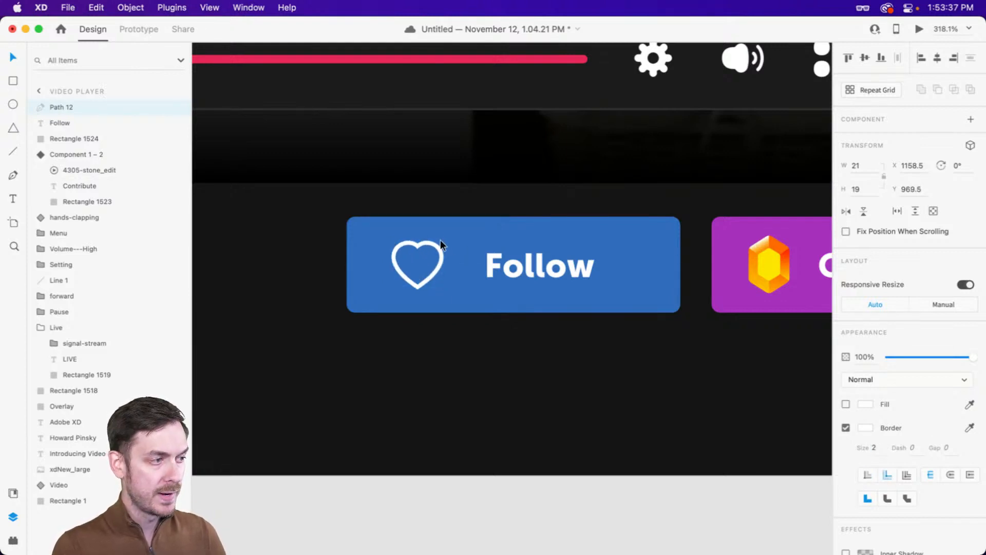
{"action": "left_click", "coordinate": [907, 475]}
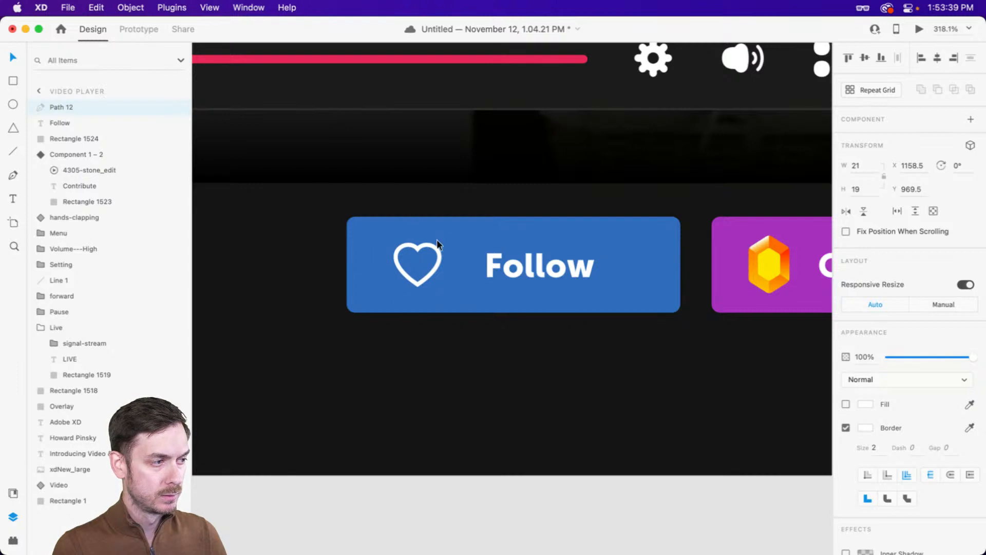
{"action": "mouse_move", "coordinate": [443, 245]}
{"action": "left_mouse_down"}
{"action": "mouse_move", "coordinate": [431, 253]}
{"action": "mouse_move", "coordinate": [454, 248]}
{"action": "left_mouse_up"}
{"action": "left_click", "coordinate": [555, 266]}
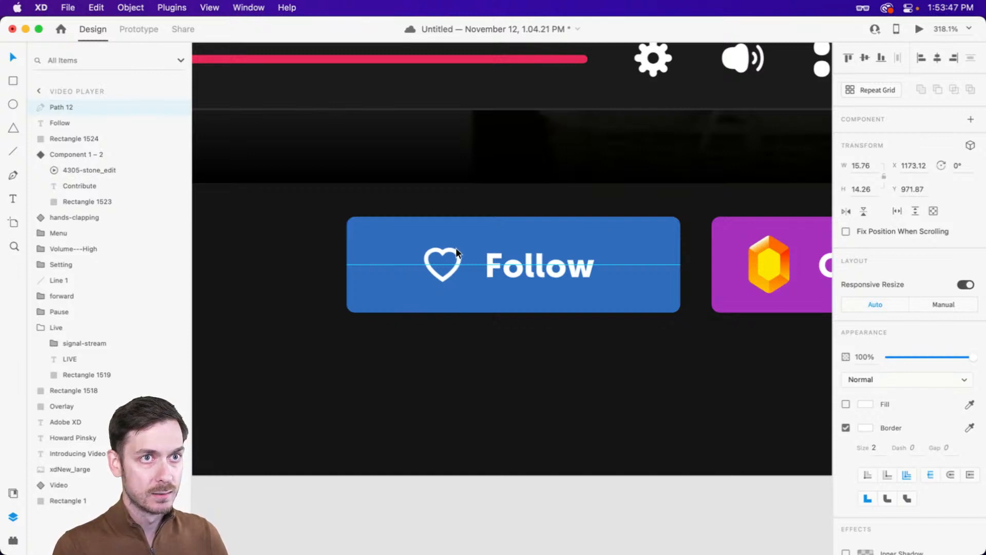
- Shift the heart and Follow text together to the right, and narrow the blue rectangle from its left edge to a width of 122
{"action": "left_click", "coordinate": [505, 251], "text": "shift"}
{"action": "left_click_drag", "start_coordinate": [520, 251], "coordinate": [559, 254]}
{"action": "left_click", "coordinate": [400, 259]}
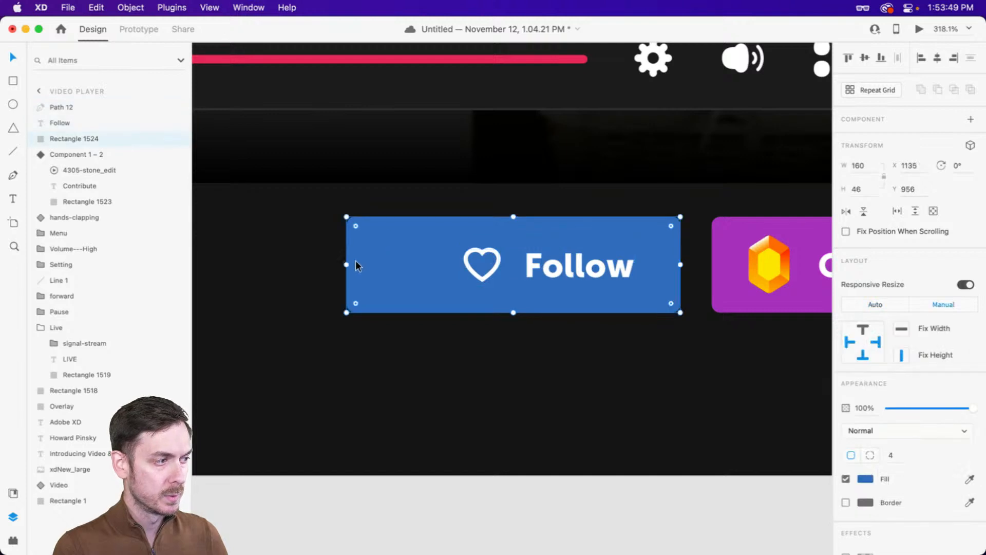
{"action": "left_click_drag", "start_coordinate": [349, 264], "coordinate": [433, 264]}
- Make the heart, Follow text and blue rectangle a component, and add a new state named CONFETTI! to it
{"action": "scroll", "coordinate": [498, 261], "scroll_direction": "down", "scroll_amount": 3}
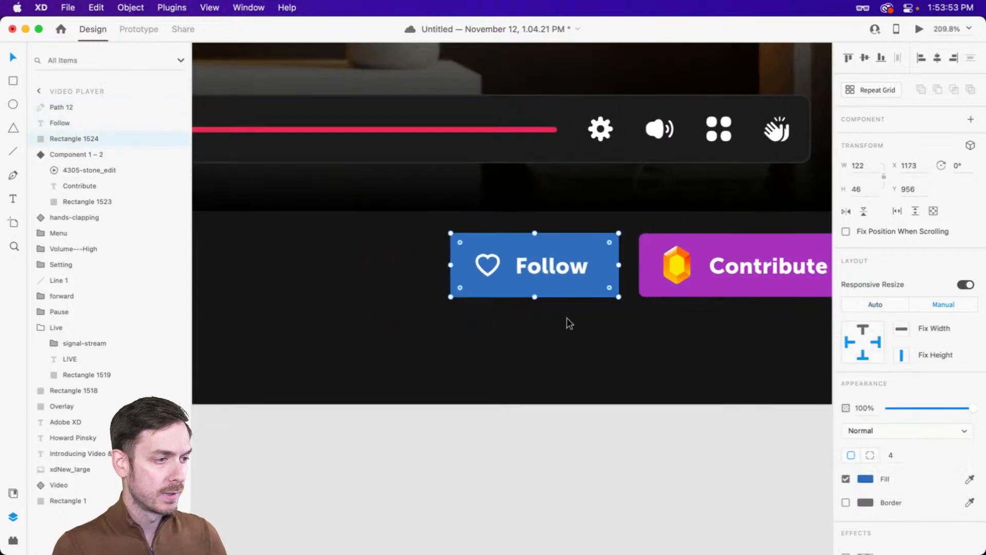
{"action": "left_click_drag", "start_coordinate": [567, 320], "coordinate": [453, 233]}
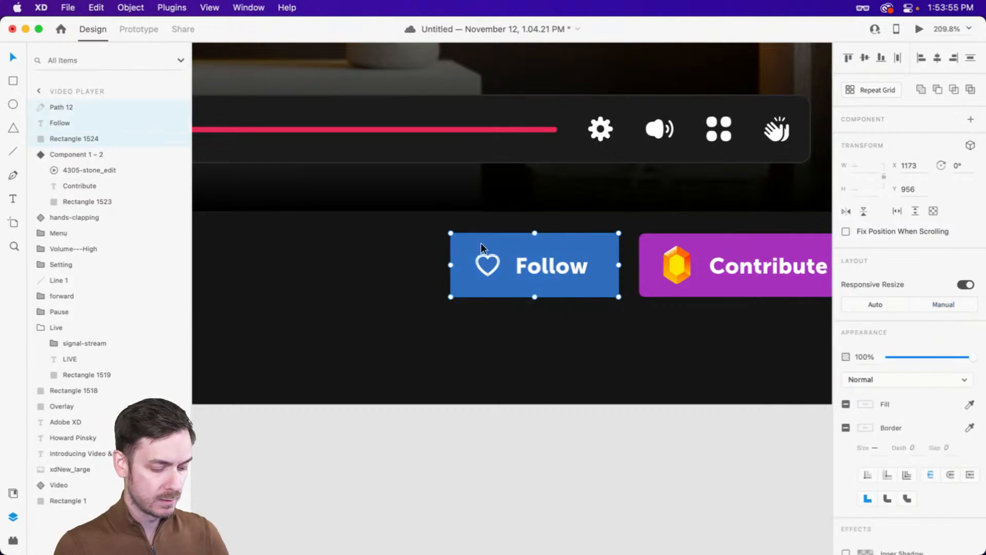
{"action": "left_click", "coordinate": [971, 120]}
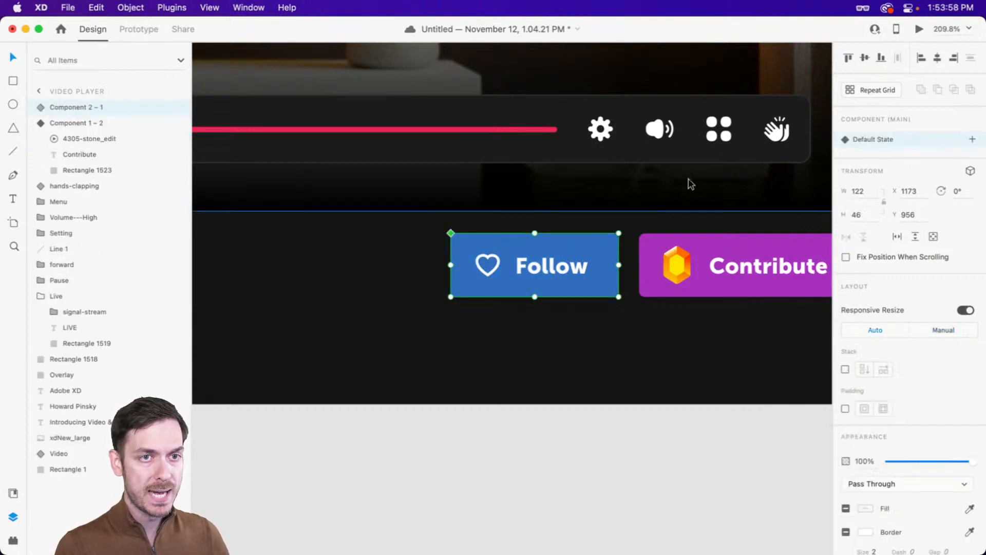
{"action": "left_click", "coordinate": [973, 139]}
{"action": "left_click", "coordinate": [911, 145]}
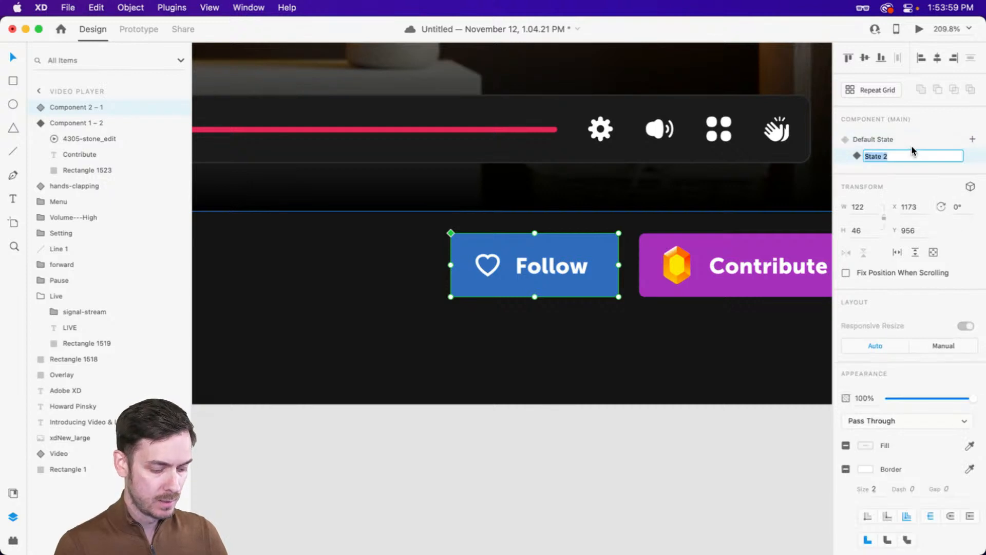
{"action": "type", "text": "CONFETTI!"}
{"action": "key", "text": "Return"}
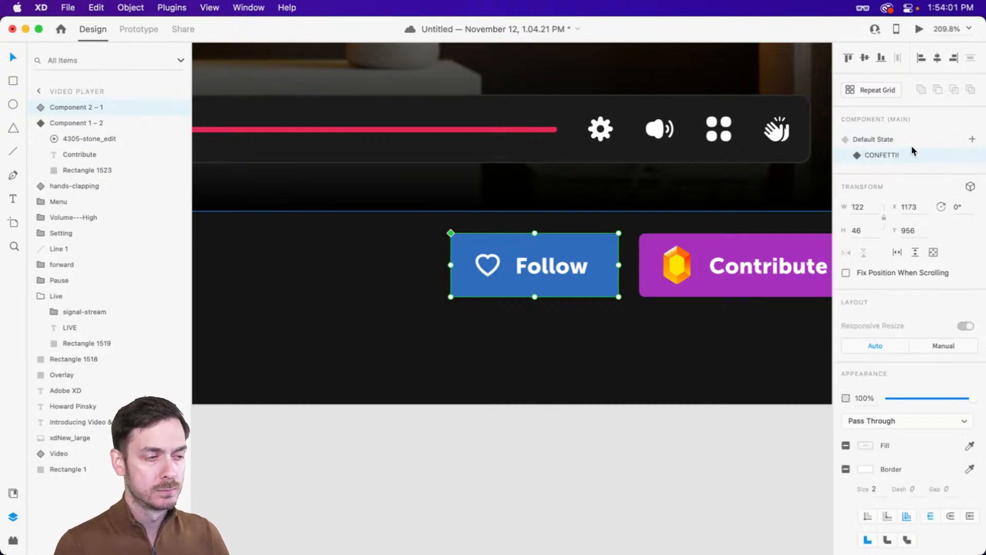
- Inside the Follow component's CONFETTI! state, draw a 1434 by 804 rectangle covering the whole video area
{"action": "scroll", "coordinate": [584, 155], "scroll_direction": "down", "scroll_amount": 5}
{"action": "scroll", "coordinate": [583, 155], "scroll_direction": "down", "scroll_amount": 5}
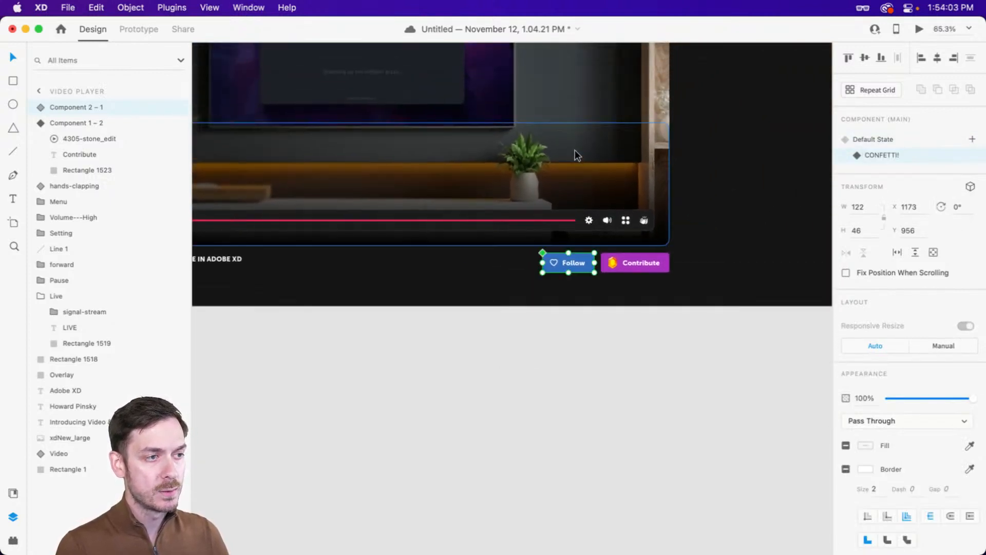
{"action": "scroll", "coordinate": [516, 149], "scroll_direction": "up", "scroll_amount": 3}
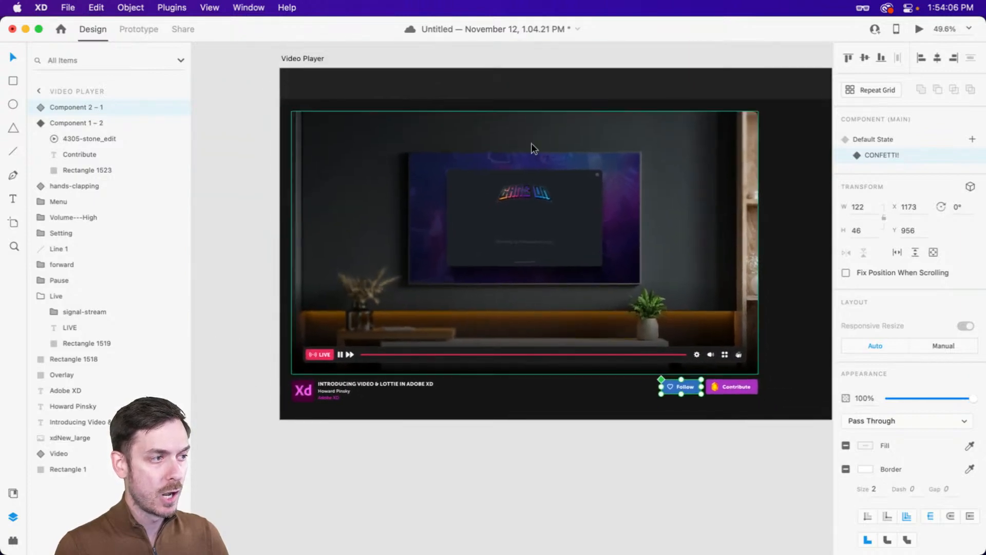
{"action": "double_click", "coordinate": [689, 382]}
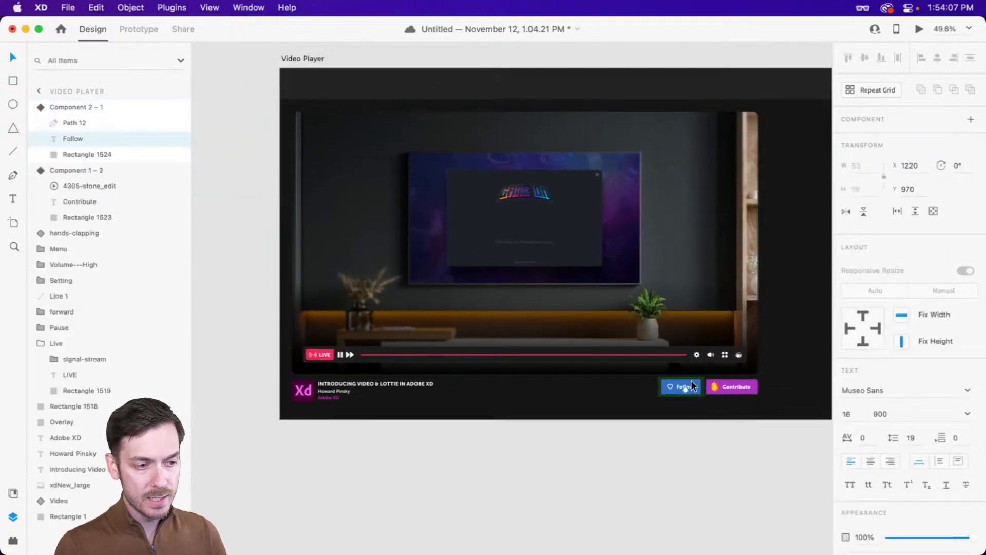
{"action": "key", "text": "r"}
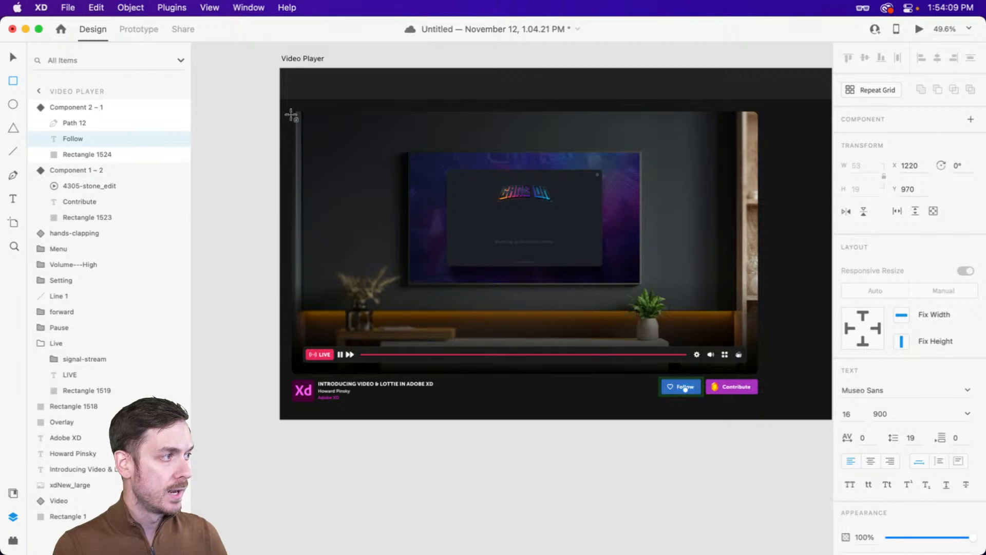
{"action": "left_click_drag", "start_coordinate": [291, 114], "coordinate": [758, 374]}
- Switch to Finder and place Confetti_3.json from the Sparkins_Purple folder into the large rectangle, then leave the component
{"action": "key", "text": "super+Tab"}
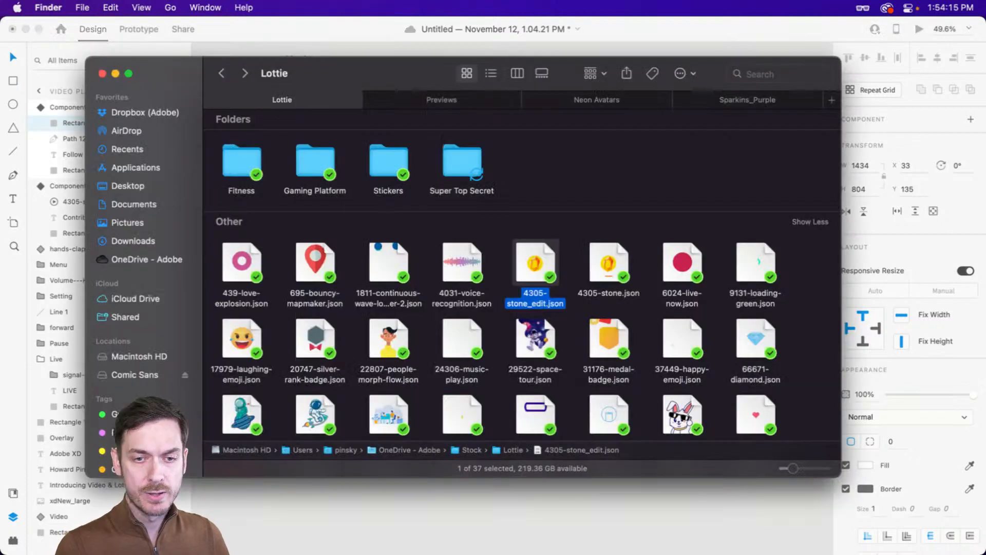
{"action": "left_click", "coordinate": [749, 100]}
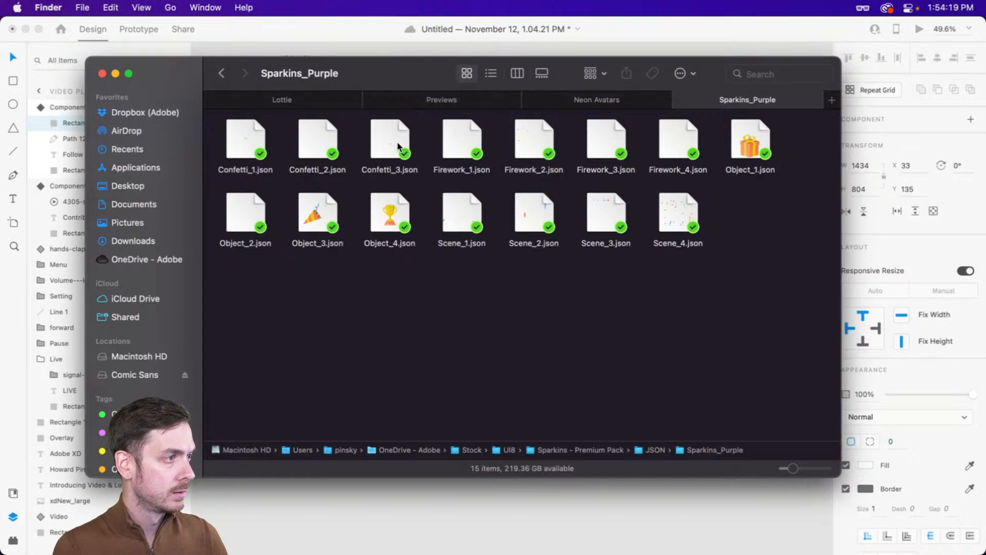
{"action": "key", "text": "super+Tab"}
{"action": "left_click_drag", "start_coordinate": [391, 133], "coordinate": [549, 200]}
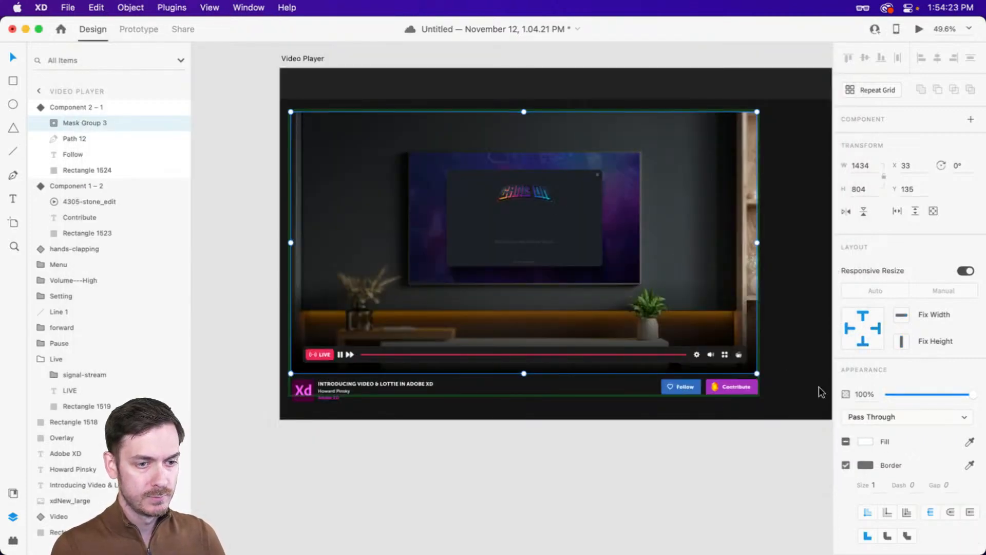
{"action": "key", "text": "Escape"}
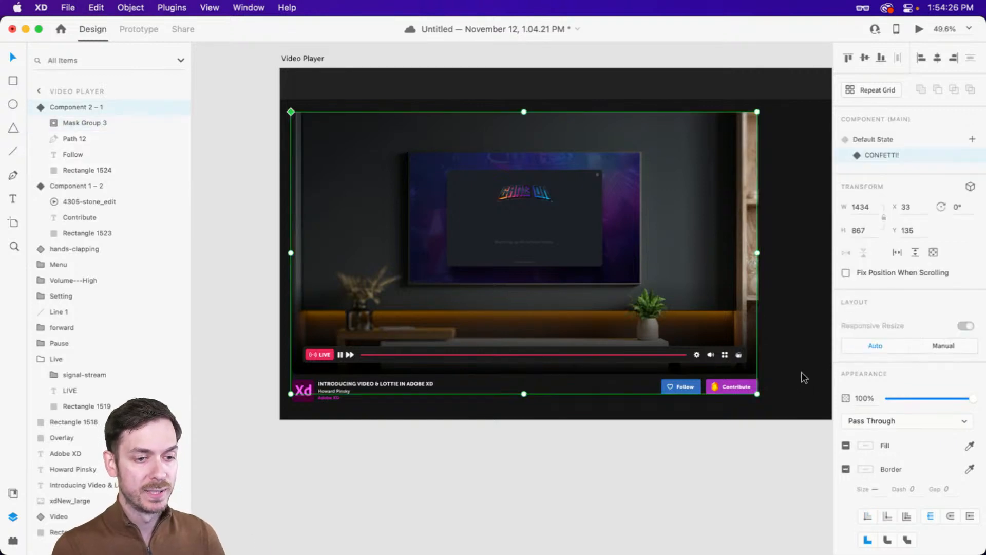
{"action": "key", "text": "Escape"}
- Give the Follow component's Default State a Hover transition to CONFETTI! with animation None, and preview it
{"action": "left_click", "coordinate": [548, 309]}
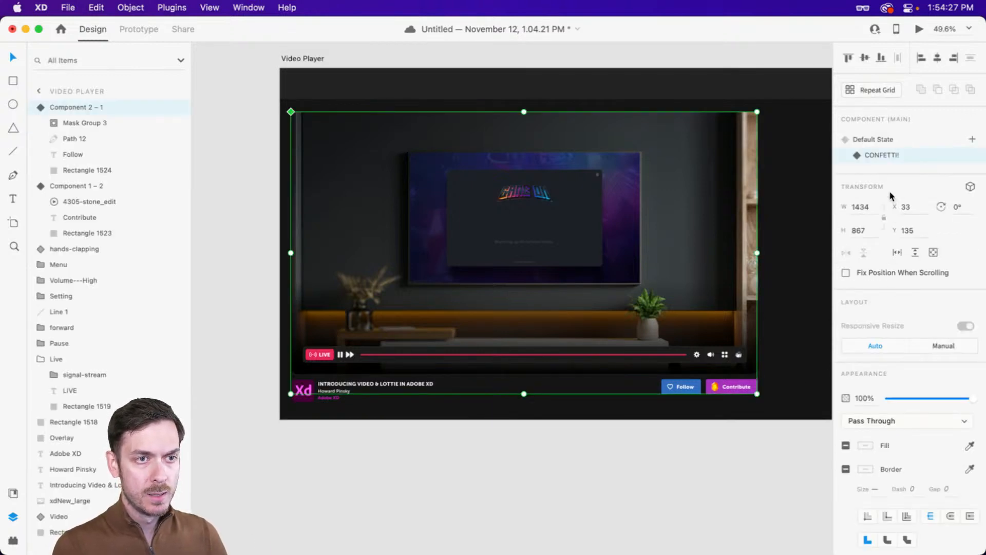
{"action": "left_click", "coordinate": [887, 139]}
{"action": "left_click", "coordinate": [138, 29]}
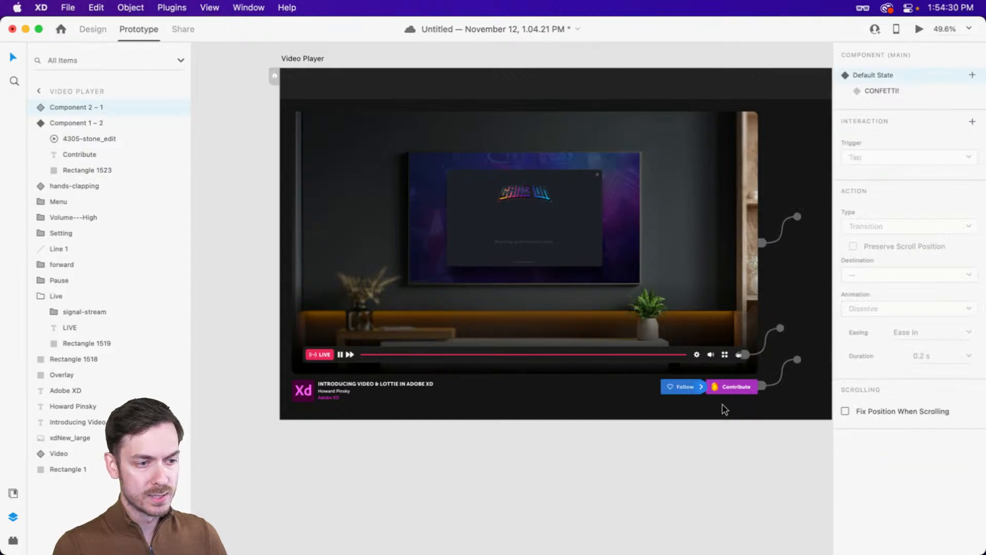
{"action": "scroll", "coordinate": [724, 407], "scroll_direction": "up", "scroll_amount": 4}
{"action": "left_click", "coordinate": [686, 374]}
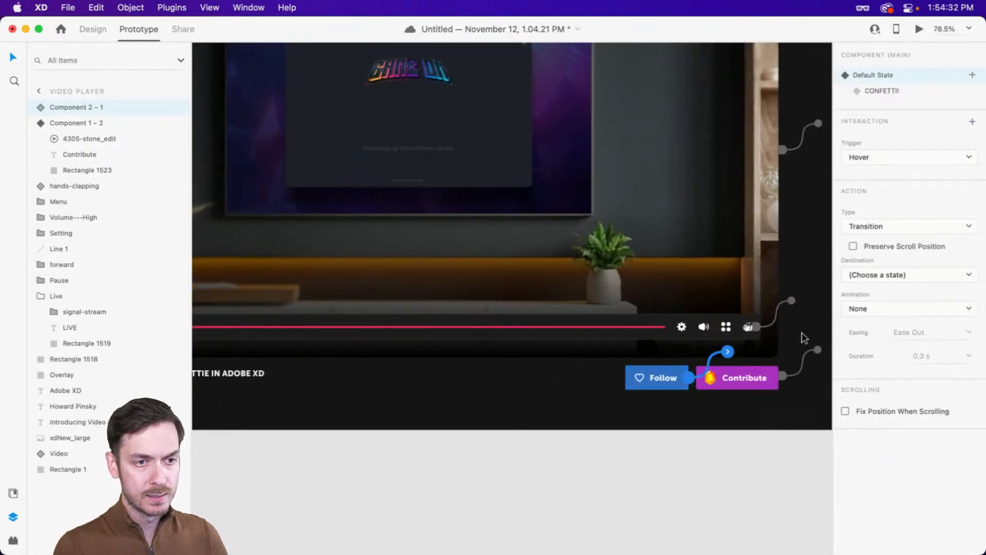
{"action": "left_click", "coordinate": [877, 275]}
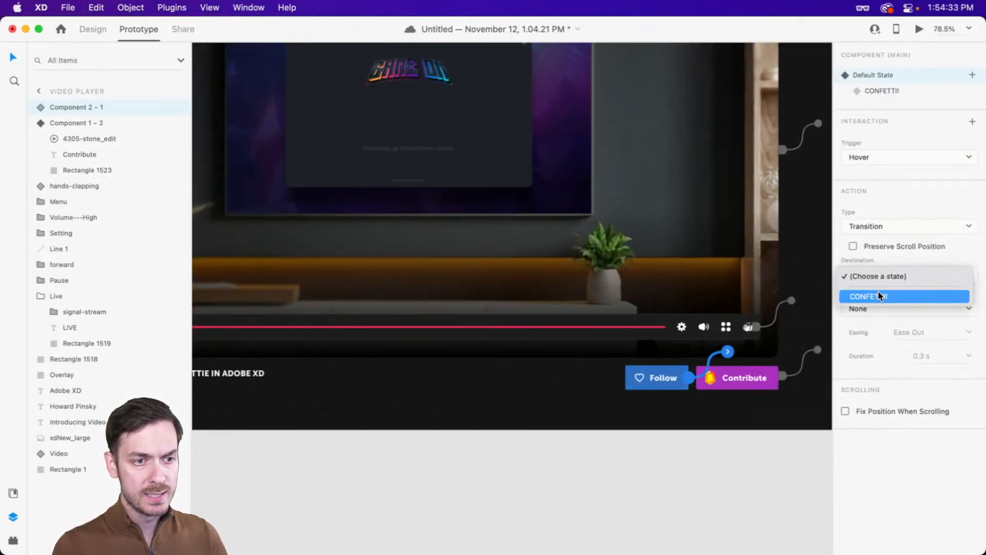
{"action": "left_click", "coordinate": [878, 291]}
{"action": "left_click", "coordinate": [920, 29]}
{"action": "mouse_move", "coordinate": [663, 508]}
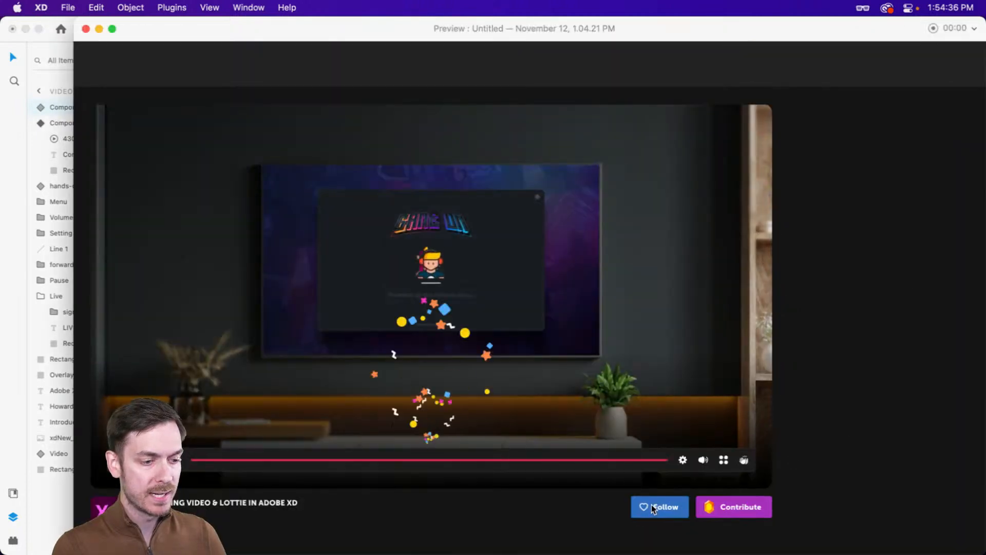
- Change the Follow component's interaction trigger to Tap, and test the button in the preview
{"action": "key", "text": "super+w"}
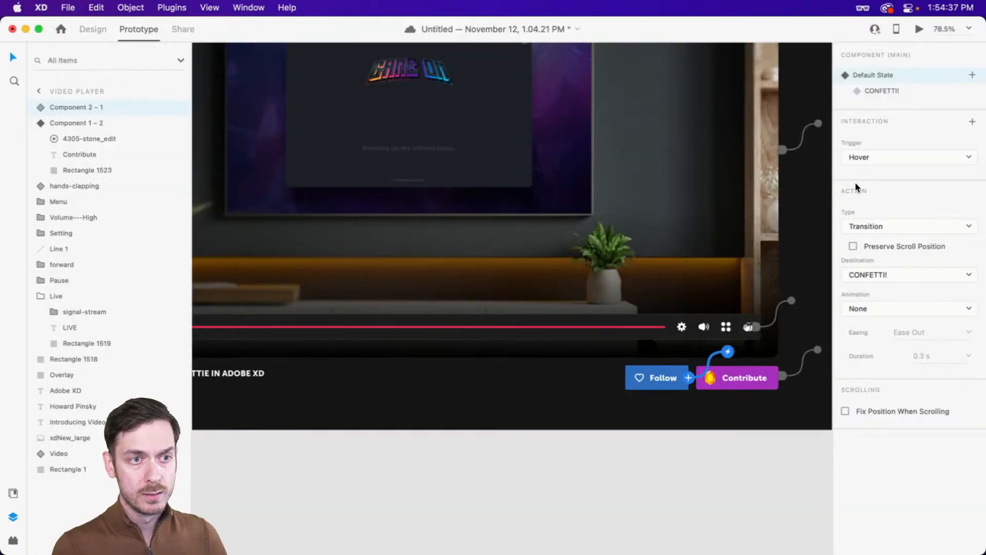
{"action": "left_click", "coordinate": [873, 157]}
{"action": "left_click", "coordinate": [874, 133]}
{"action": "left_click", "coordinate": [920, 29]}
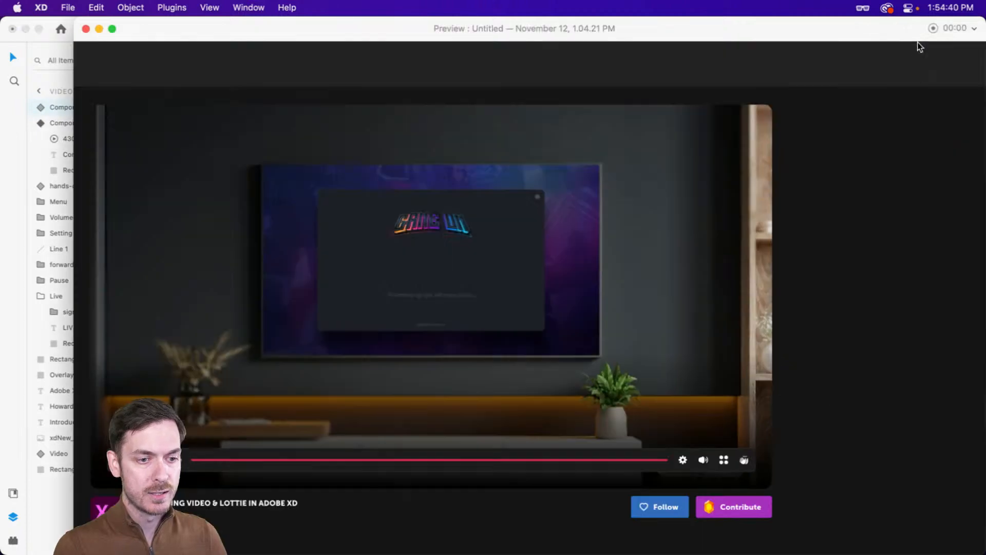
{"action": "left_click", "coordinate": [663, 509]}
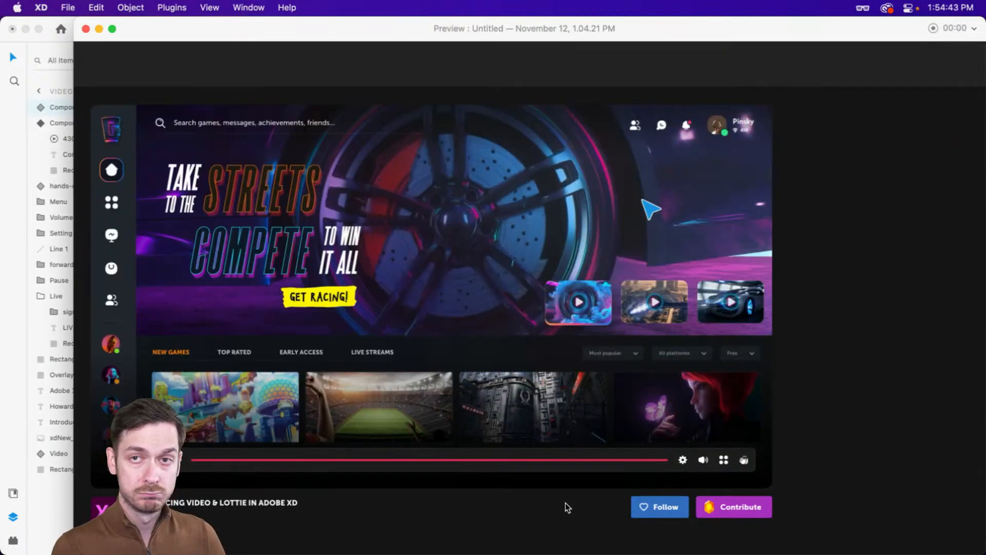
{"action": "key", "text": "super+w"}
- In the Follow component's CONFETTI! state, enlarge the masked Confetti_3 animation from its center to about 2138 by 1203
{"action": "left_click", "coordinate": [899, 90]}
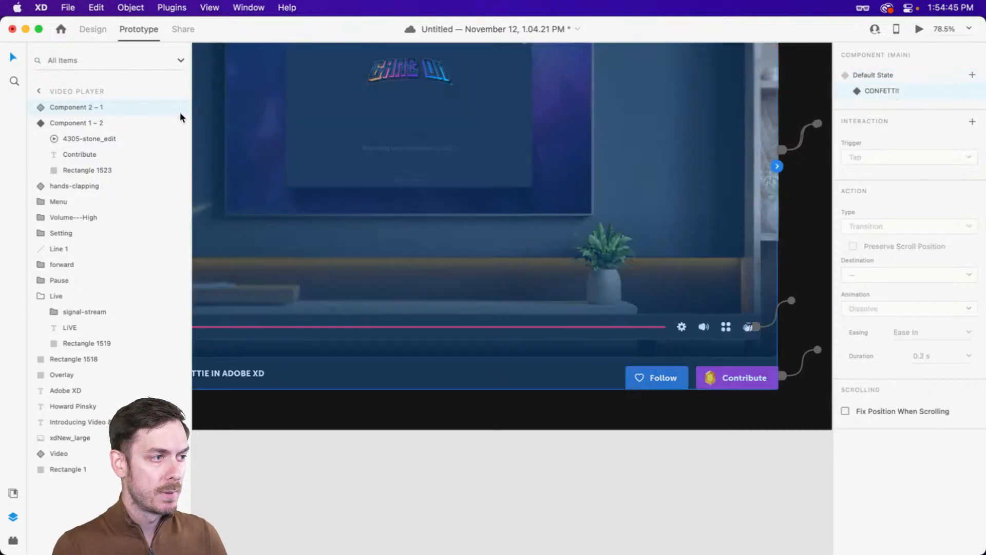
{"action": "left_click", "coordinate": [93, 29]}
{"action": "scroll", "coordinate": [425, 149], "scroll_direction": "down", "scroll_amount": 5}
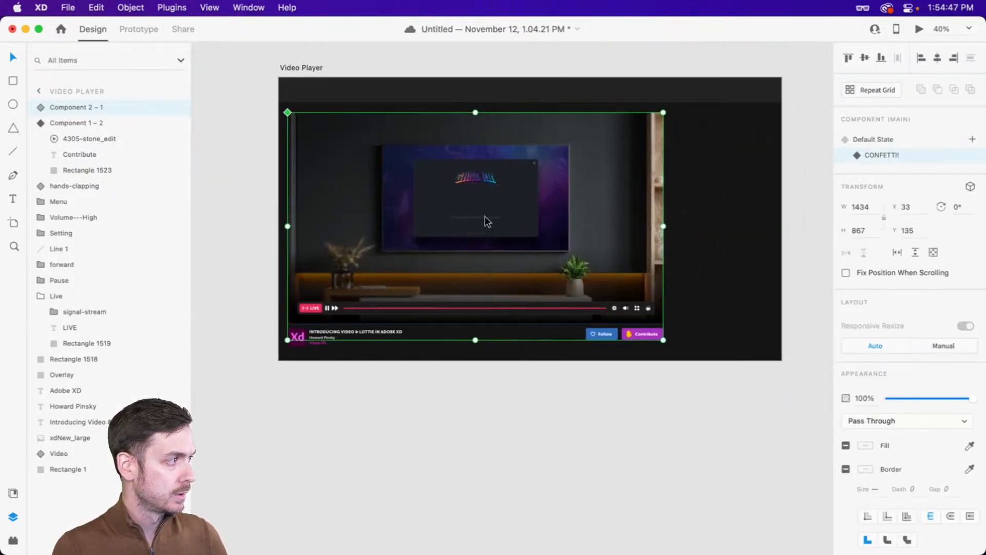
{"action": "double_click", "coordinate": [485, 216]}
{"action": "double_click", "coordinate": [480, 215]}
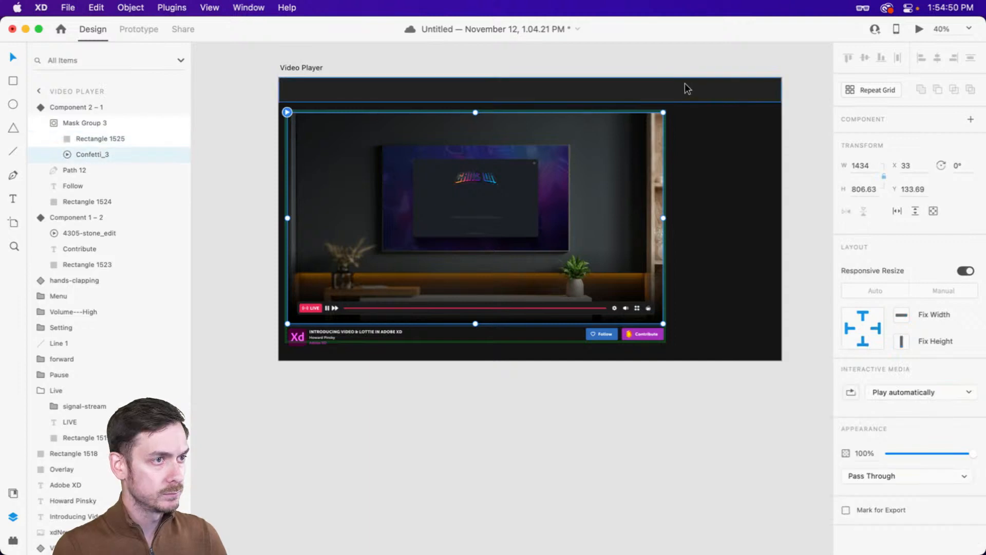
{"action": "left_click_drag", "start_coordinate": [663, 112], "coordinate": [759, 61]}
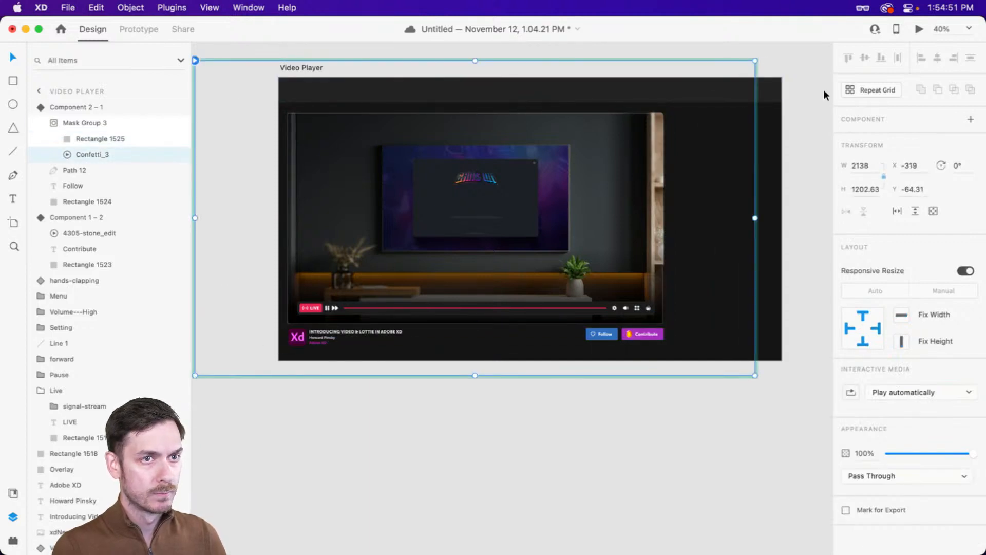
- Return the Follow component to its Default State and test the enlarged confetti by triggering Follow in the preview
{"action": "key", "text": "Escape"}
{"action": "key", "text": "Escape"}
{"action": "left_click", "coordinate": [880, 138]}
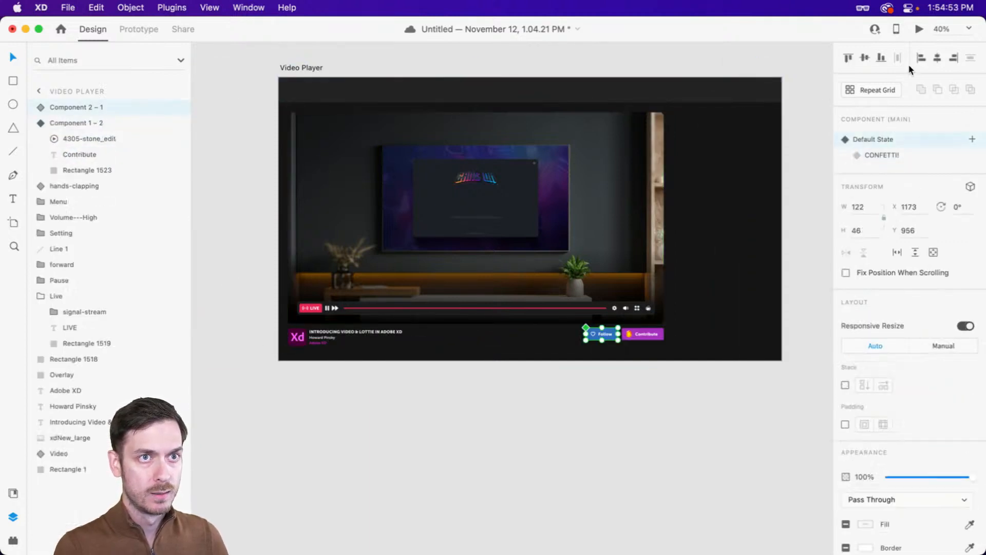
{"action": "left_click", "coordinate": [919, 29]}
{"action": "left_click", "coordinate": [664, 512]}
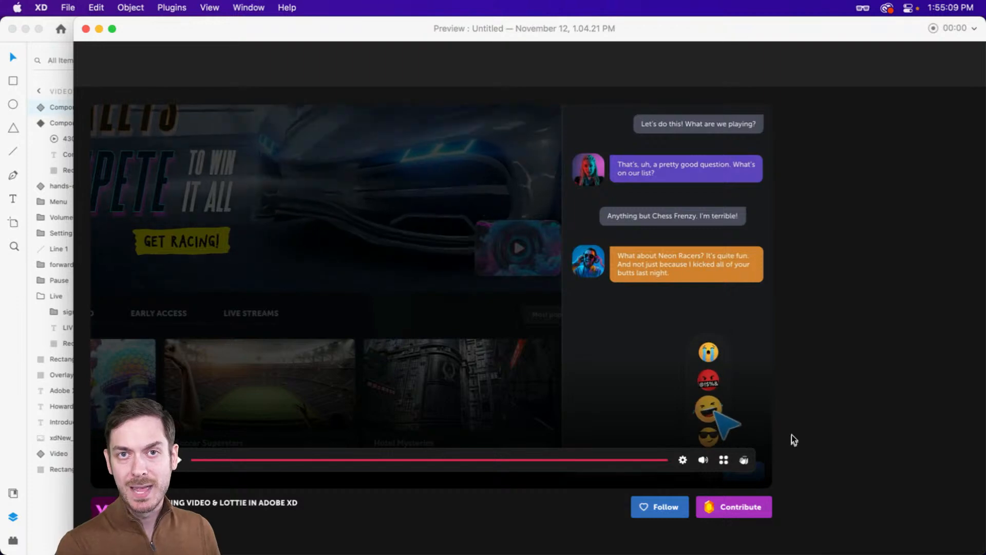
{"action": "key", "text": "super+w"}
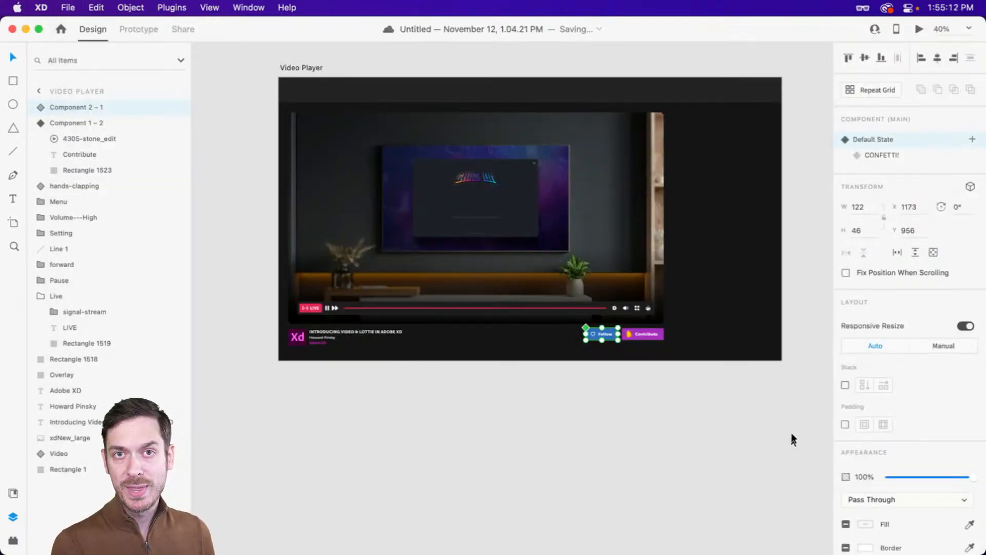